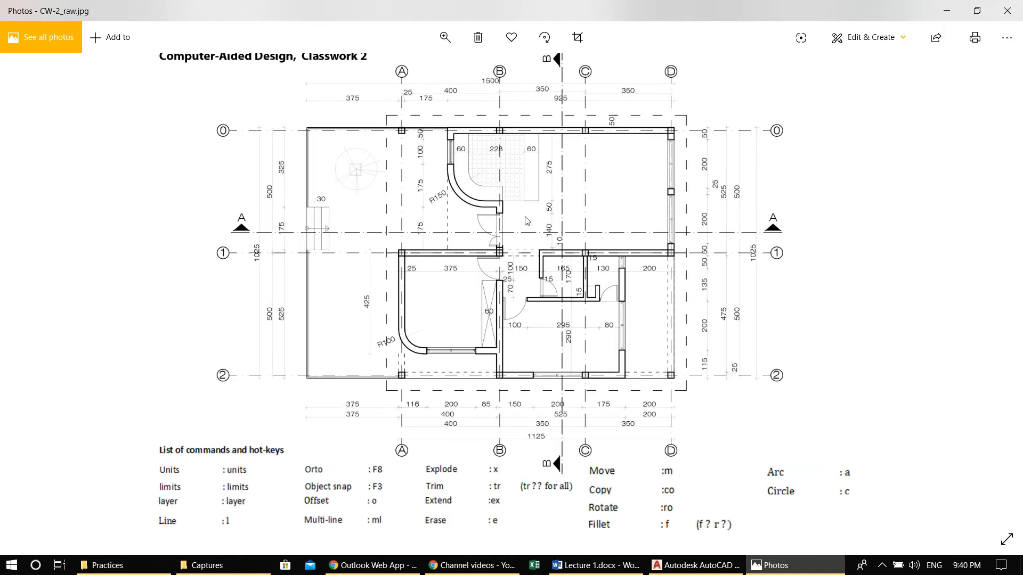
# Step: Move the Classwork 2 floor plan image aside, switch to AutoCAD and save the blank drawing as CW_2_A_I
pyautogui.moveTo(524, 207); pyautogui.dragTo(504, 272)
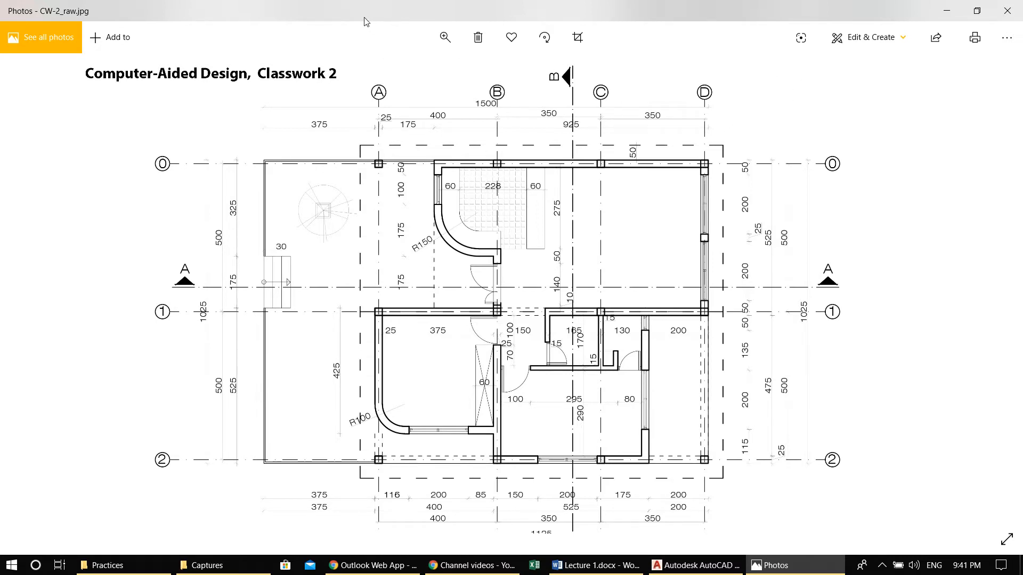
pyautogui.moveTo(365, 18); pyautogui.dragTo(1022, 256)
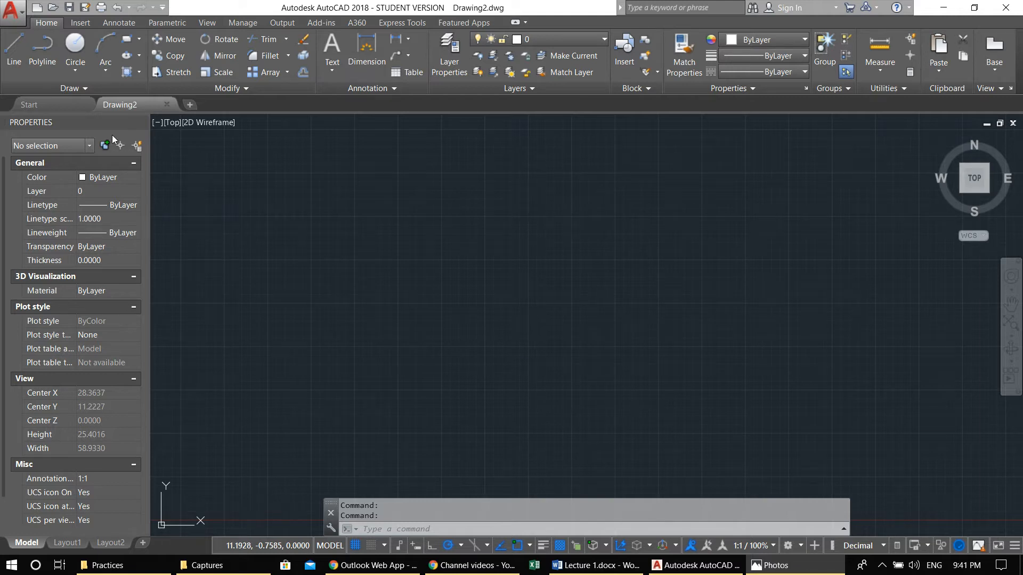
pyautogui.click(12, 15)
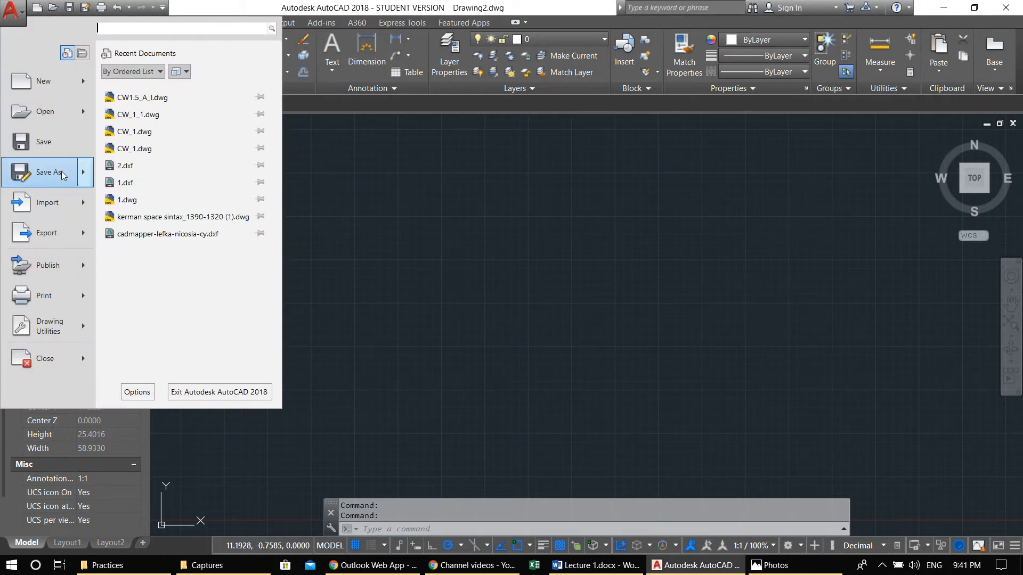
pyautogui.click(80, 171)
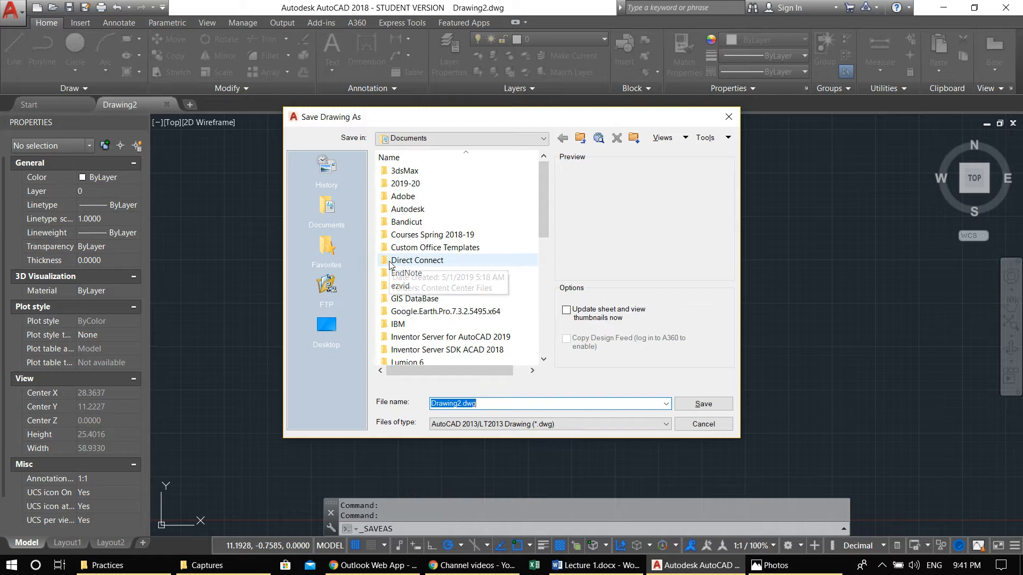
pyautogui.write('CW')
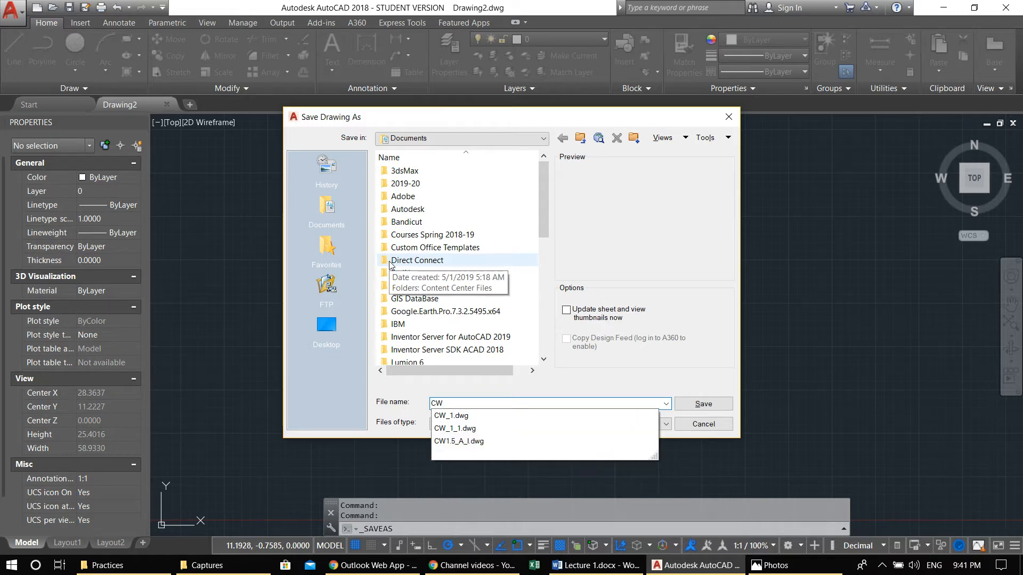
pyautogui.write('_2_')
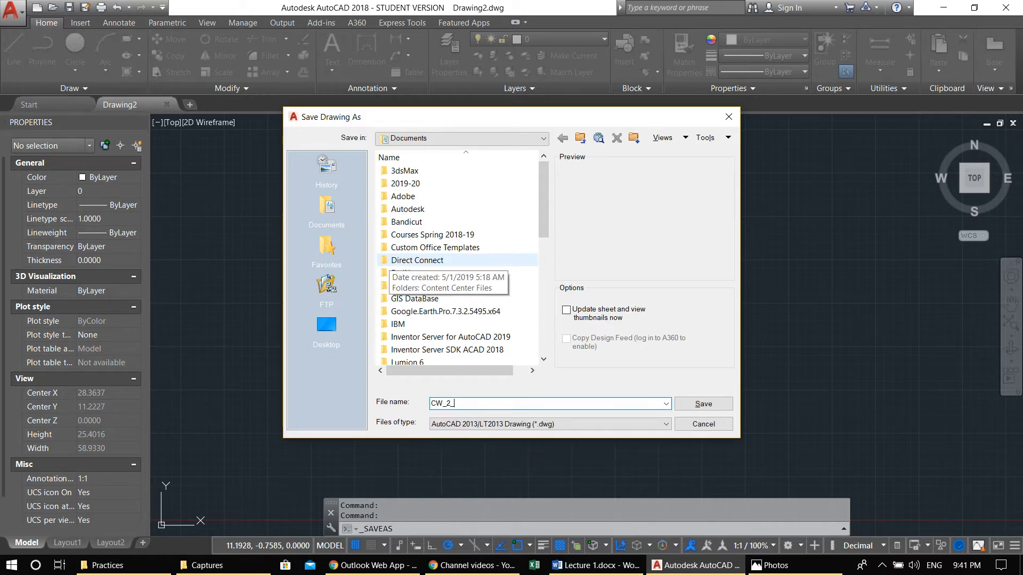
pyautogui.write('A_I')
pyautogui.press('Return')
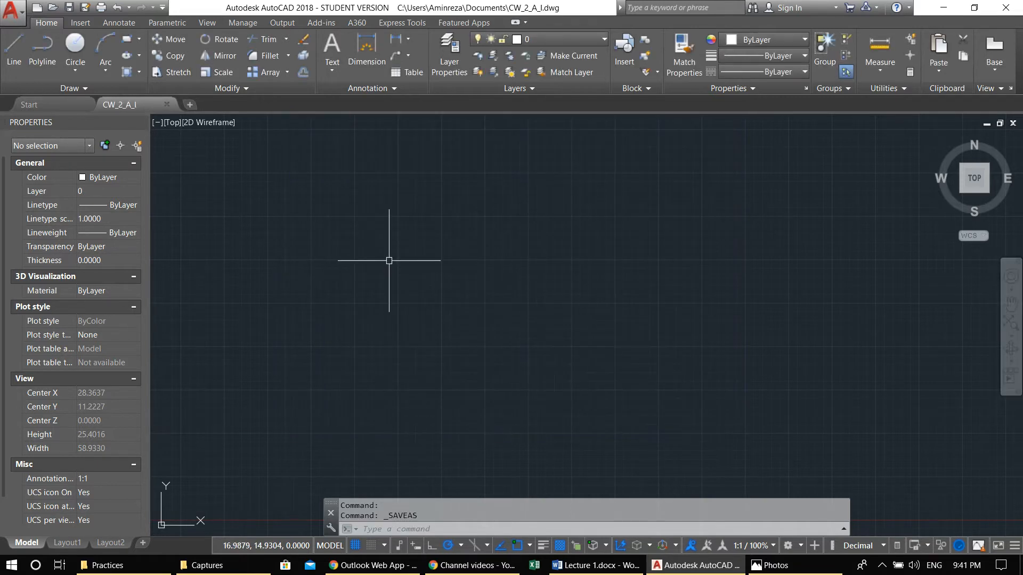
# Step: Configure the drawing units to a length precision of 0.00 and an insertion scale in centimeters
pyautogui.write('UNITS')
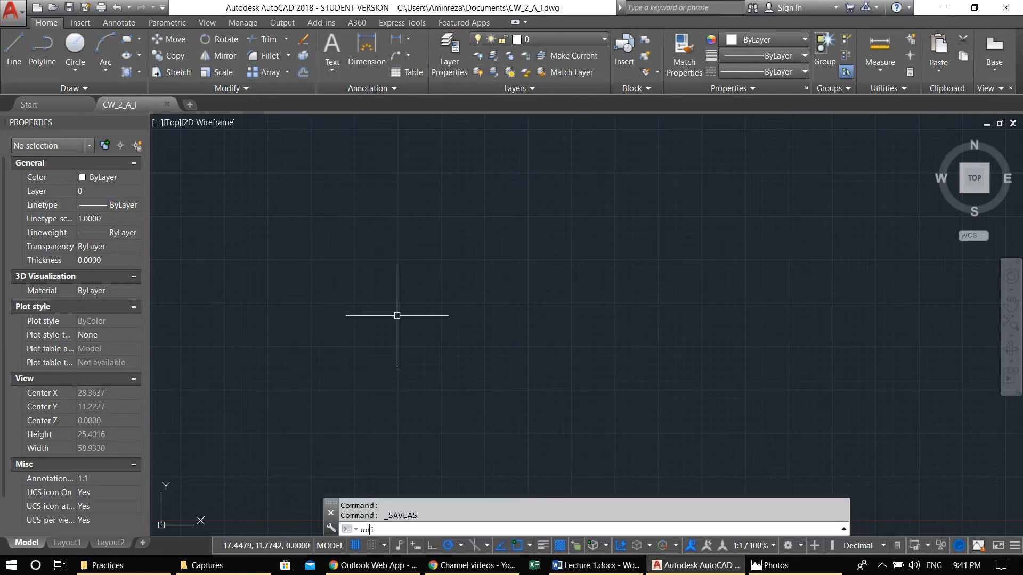
pyautogui.press('Return')
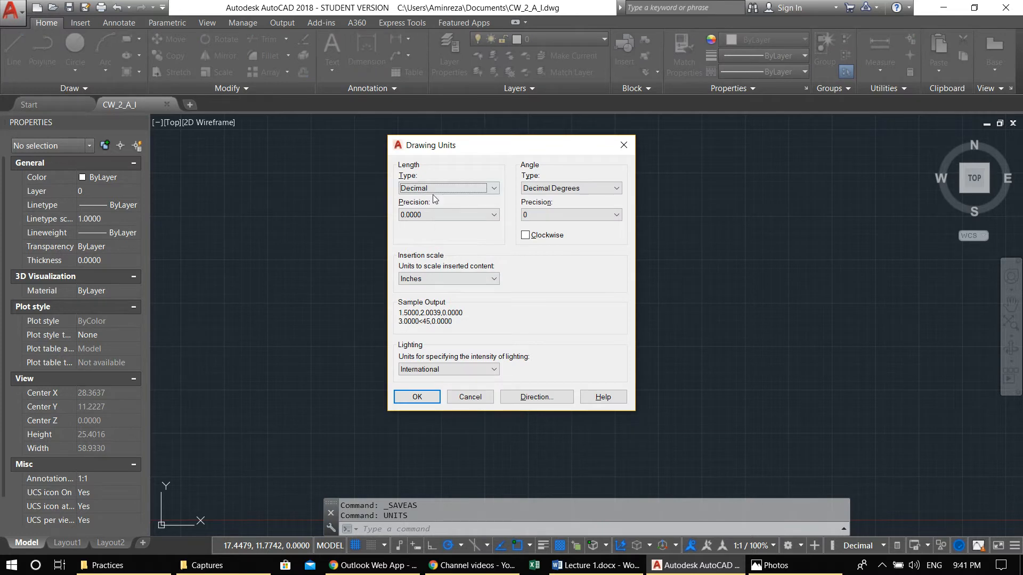
pyautogui.click(429, 214)
pyautogui.click(431, 243)
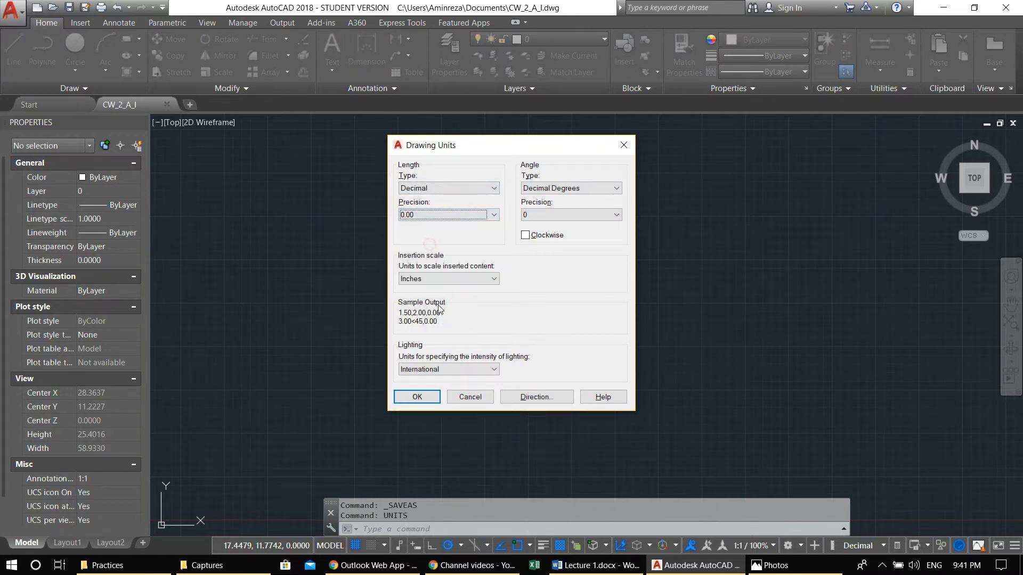
pyautogui.click(435, 278)
pyautogui.click(444, 341)
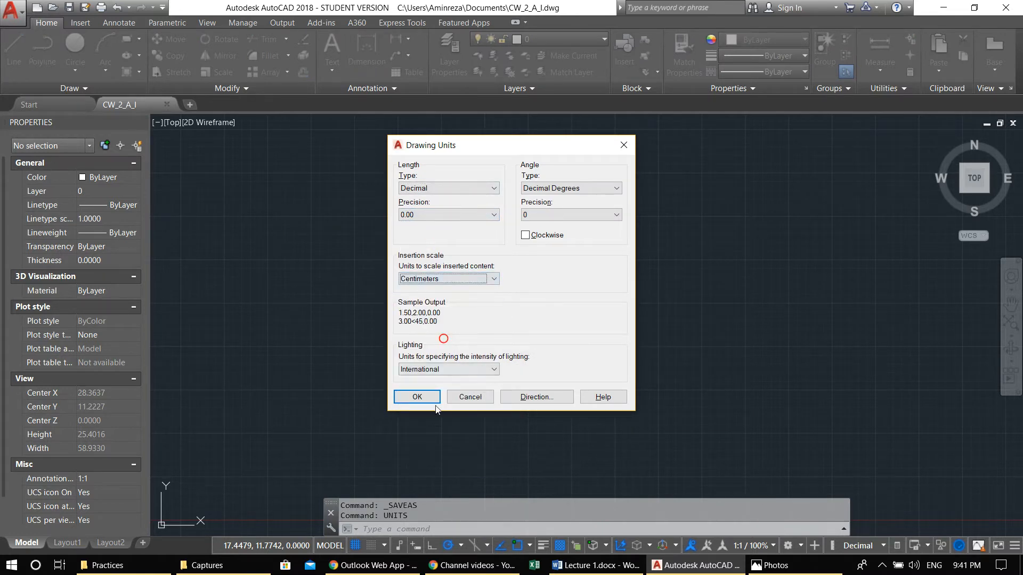
pyautogui.click(418, 397)
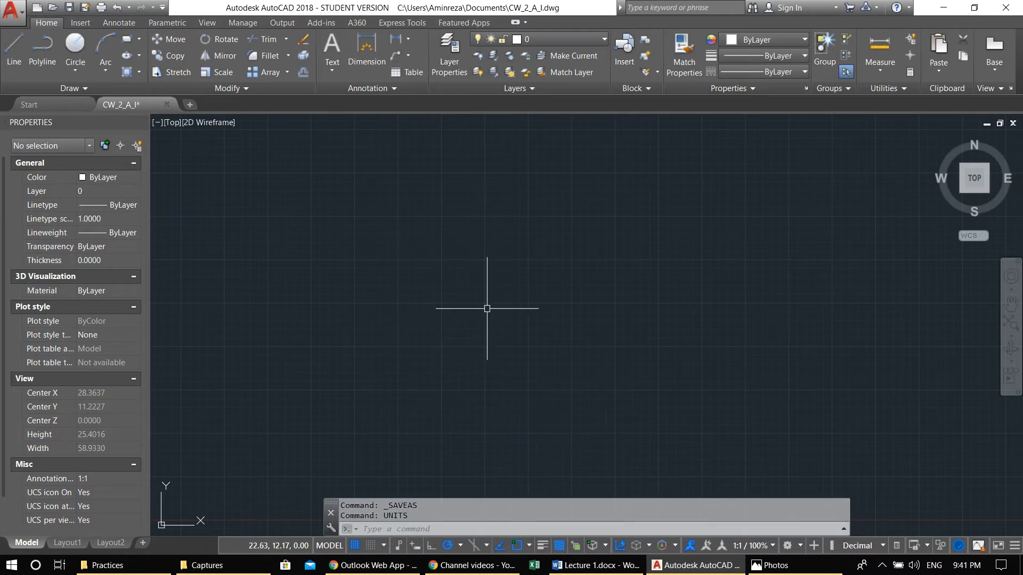
# Step: Set the model space limits from the default origin to 3000,2000 and zoom to the extents
pyautogui.write('LIMITS')
pyautogui.press('Return')
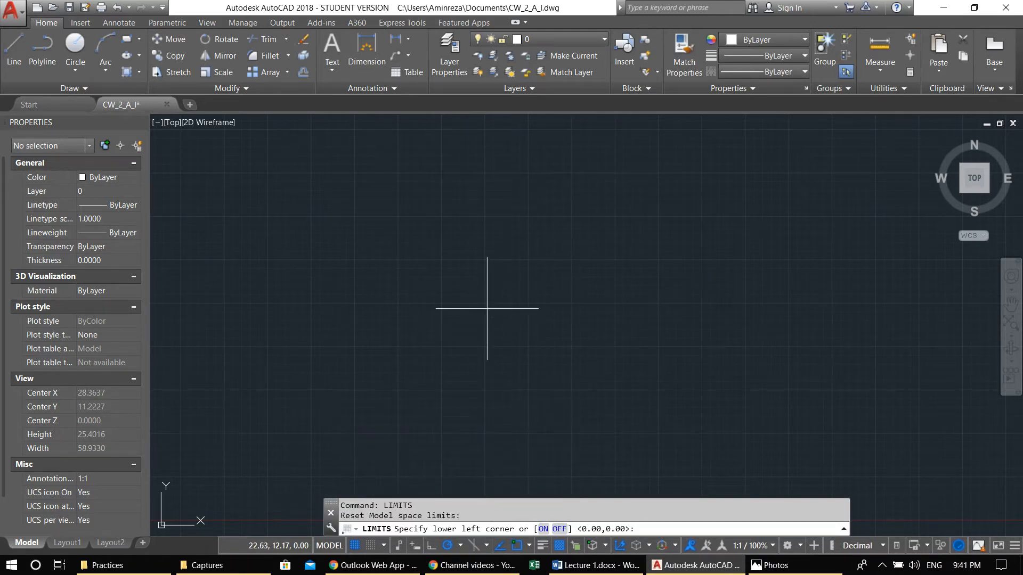
pyautogui.press('Return')
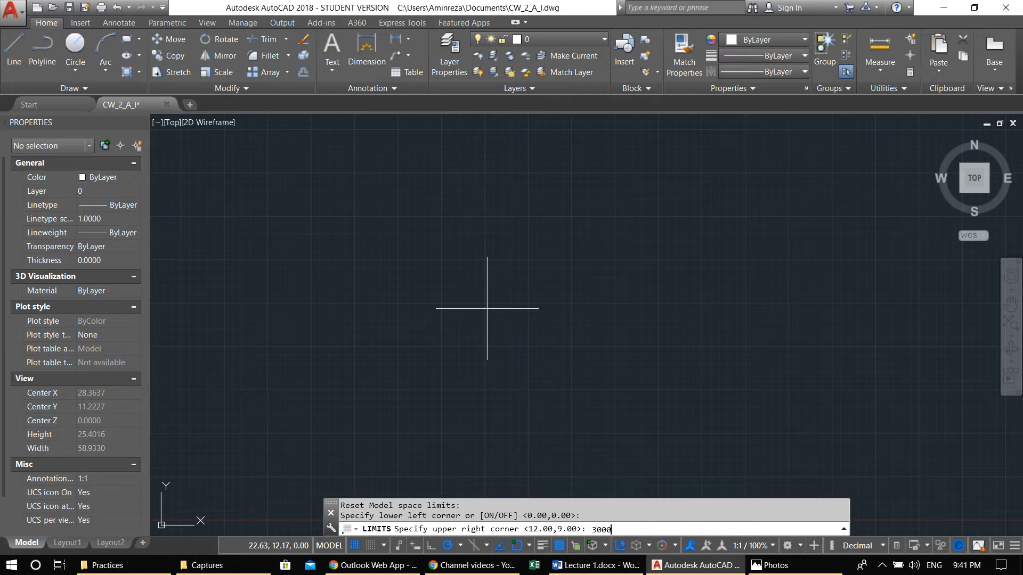
pyautogui.write('3000,2000')
pyautogui.press('Return')
pyautogui.middleClick(487, 308)
pyautogui.middleClick(487, 308)
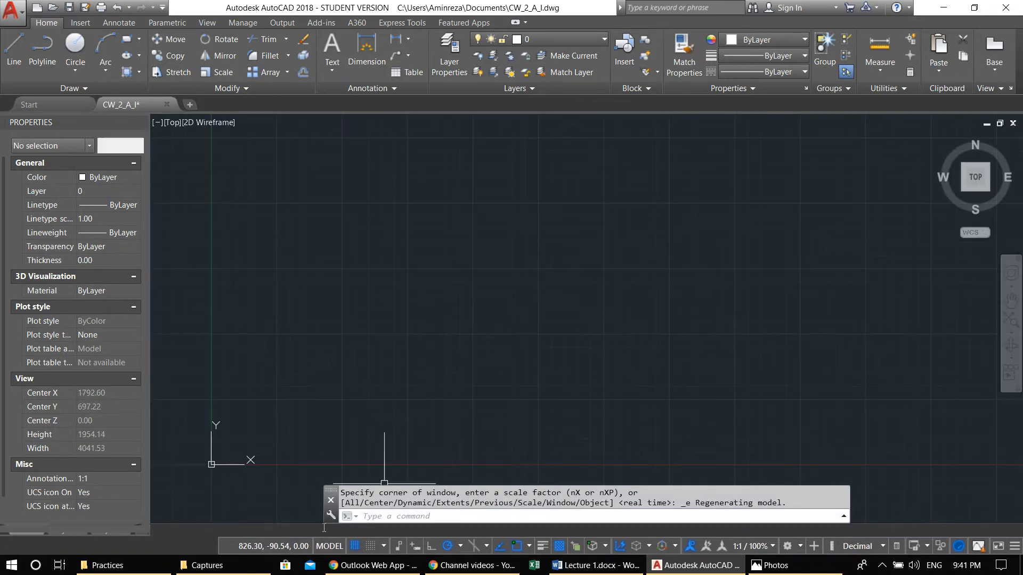
# Step: Set both the snap spacing and the grid spacing to 100 in X and Y in the drafting settings
pyautogui.click(383, 546)
pyautogui.click(399, 528)
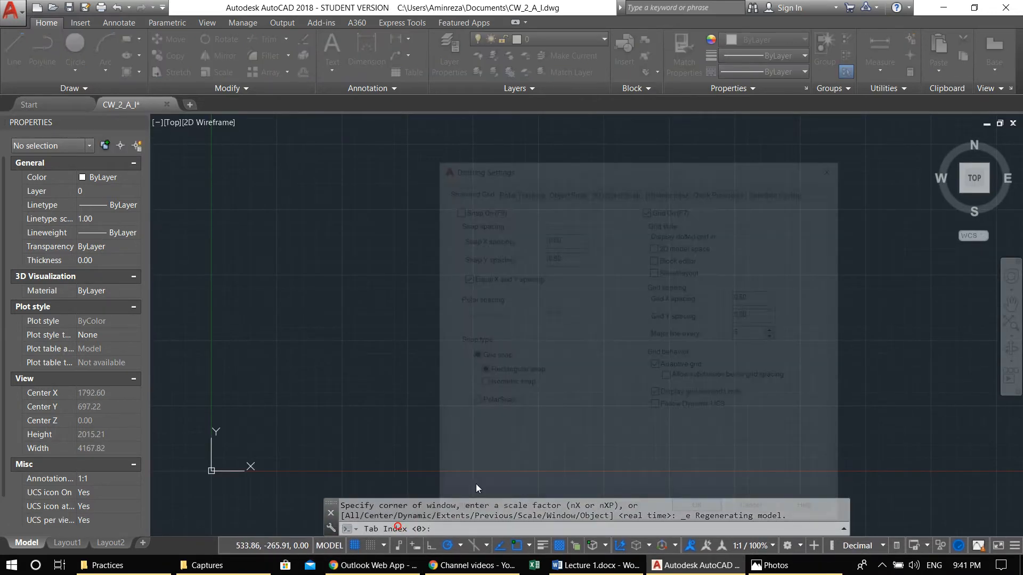
pyautogui.write('100')
pyautogui.press('Tab')
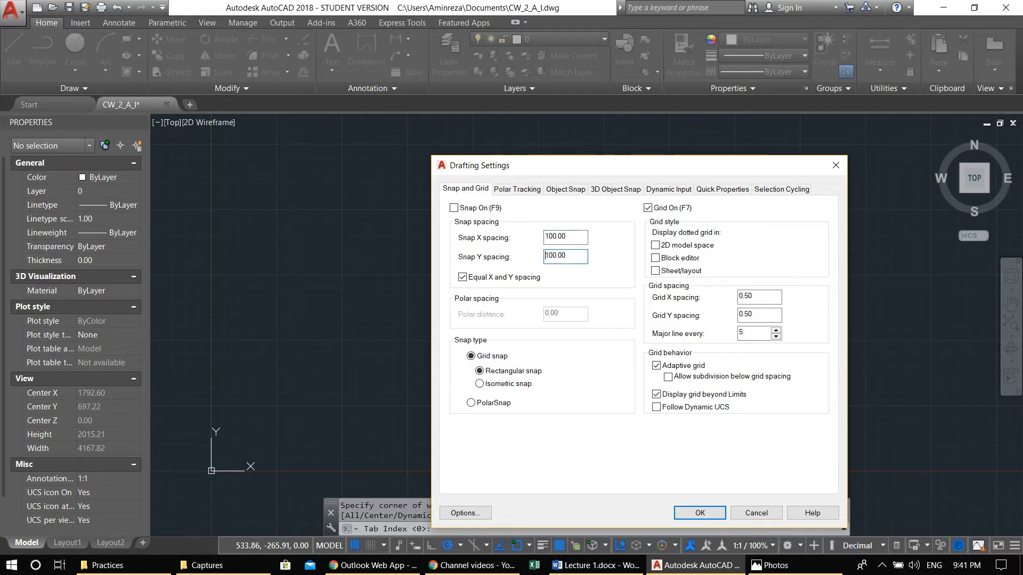
pyautogui.doubleClick(762, 297)
pyautogui.write('100')
pyautogui.press('Tab')
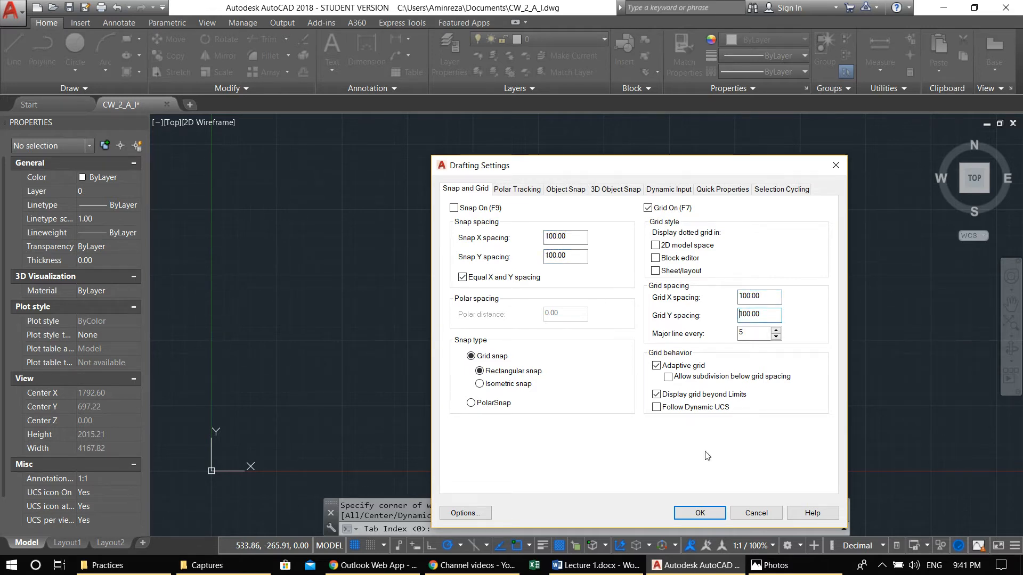
pyautogui.click(700, 513)
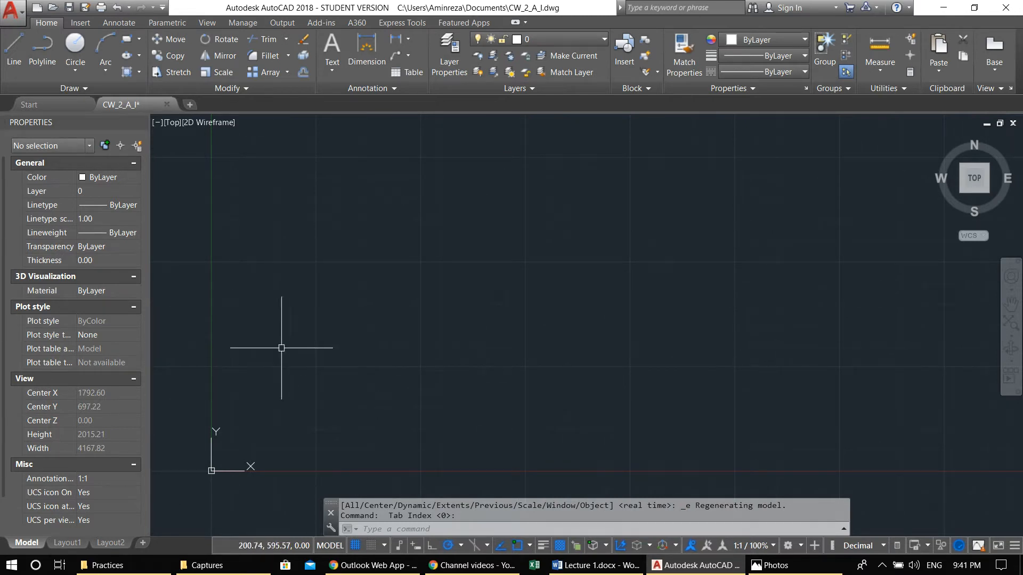
# Step: Turn on snap mode so that points lock to the snap spacing
pyautogui.moveTo(304, 395); pyautogui.dragTo(345, 394, button='middle')
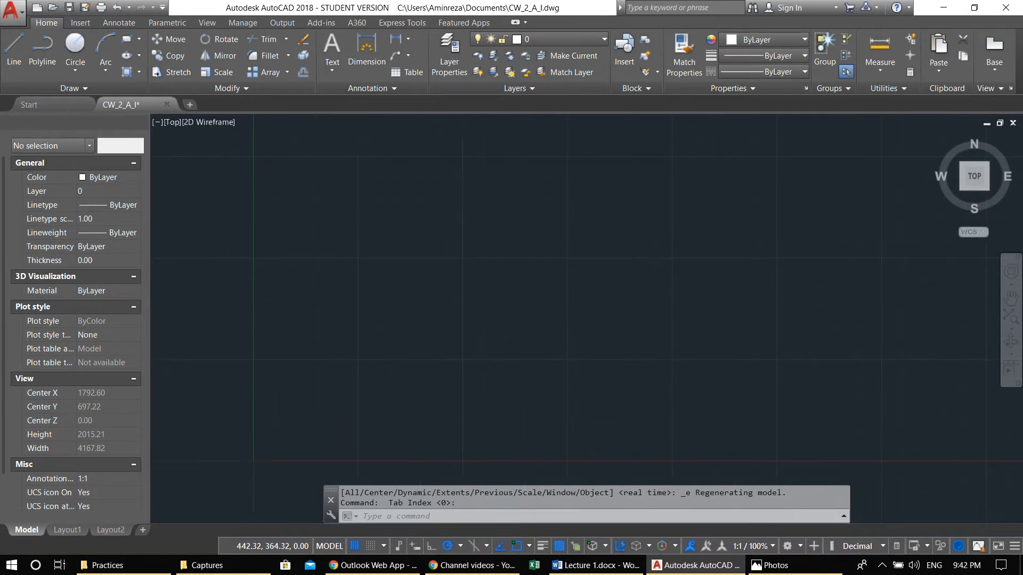
pyautogui.click(374, 548)
pyautogui.moveTo(358, 411); pyautogui.dragTo(423, 385, button='middle')
pyautogui.write('L')
pyautogui.press('Return')
pyautogui.scroll(-3, 422, 439)
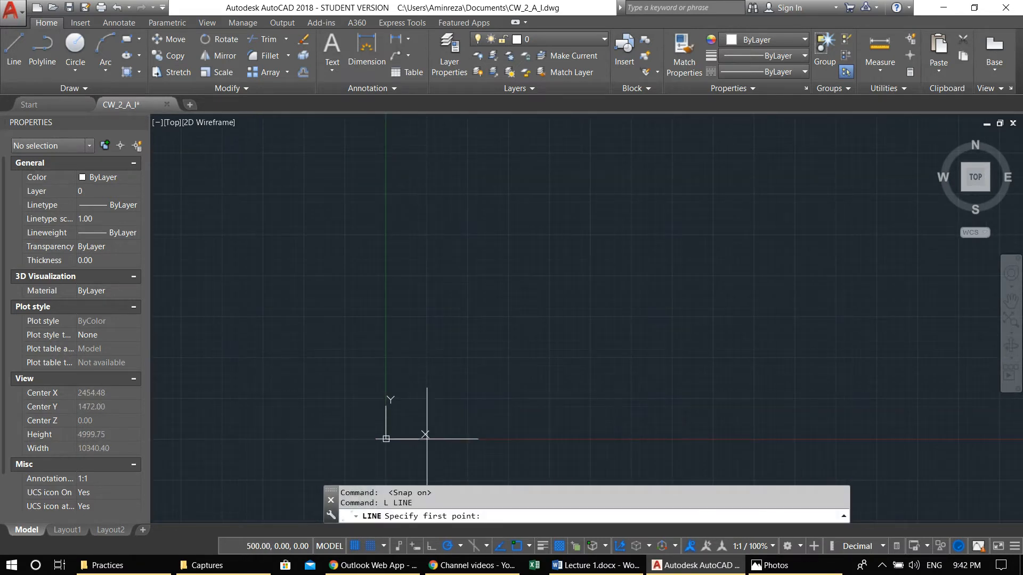
pyautogui.click(386, 439)
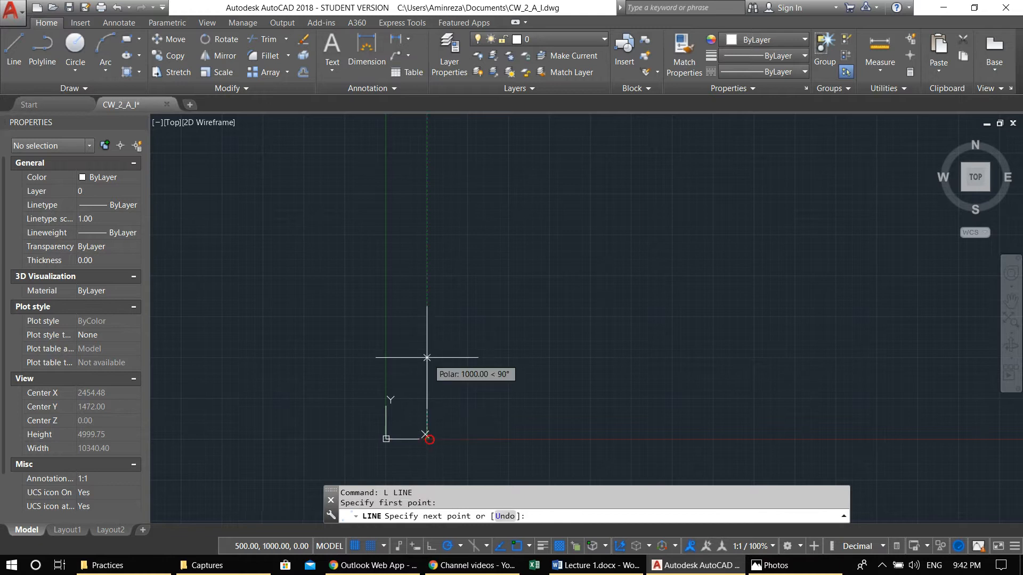
pyautogui.press('Escape')
# Step: Draw a vertical line 1500 units long upward from about 500,500
pyautogui.press('Return')
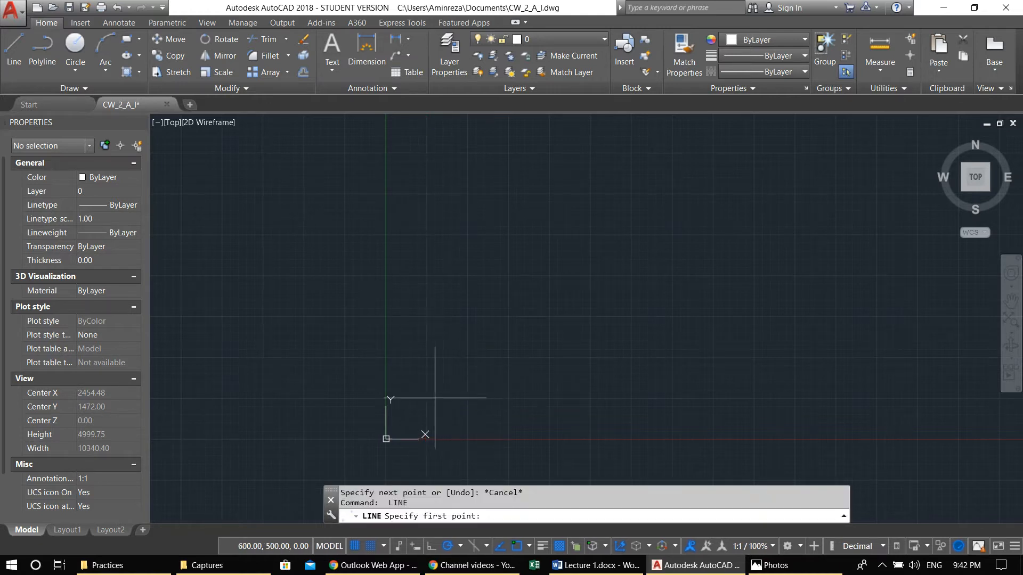
pyautogui.click(426, 399)
pyautogui.write('1500')
pyautogui.press('Return')
pyautogui.press('Escape')
pyautogui.moveTo(440, 294); pyautogui.dragTo(470, 229, button='middle')
pyautogui.scroll(4, 455, 249)
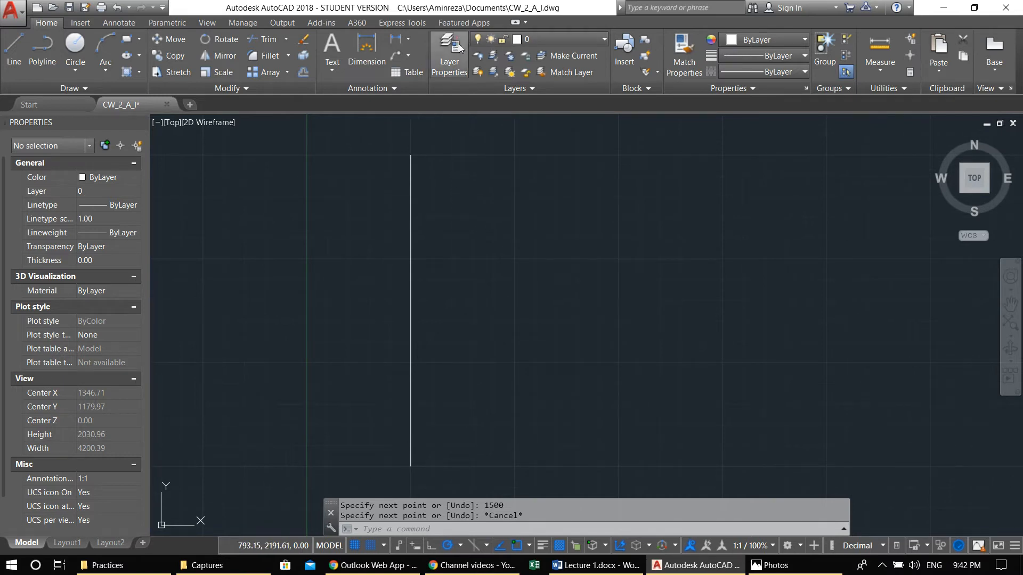
# Step: Create a new layer named Wall, keep its Continuous linetype and set its lineweight to 0.35
pyautogui.click(449, 58)
pyautogui.click(522, 170)
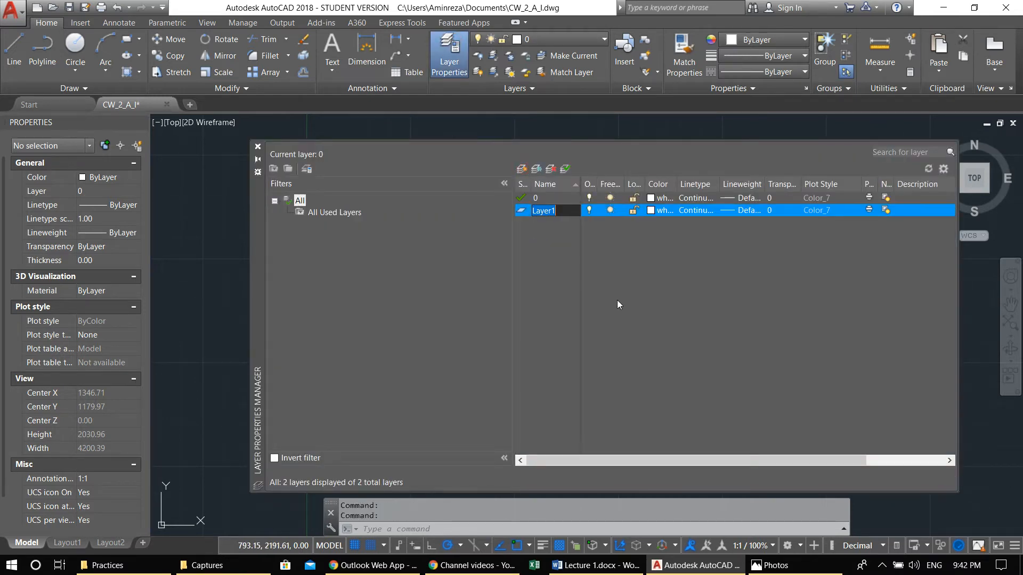
pyautogui.write('Wall')
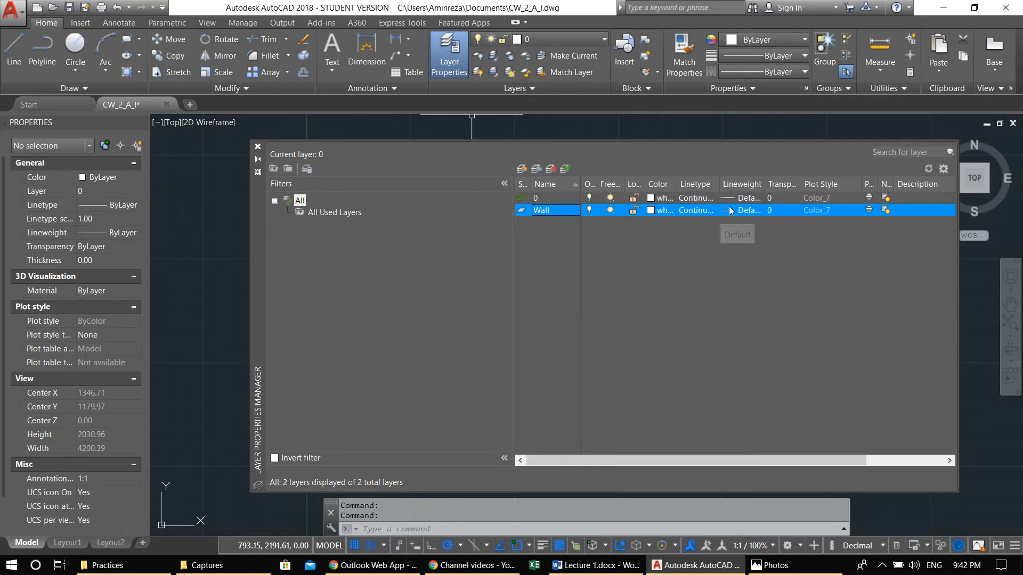
pyautogui.click(696, 210)
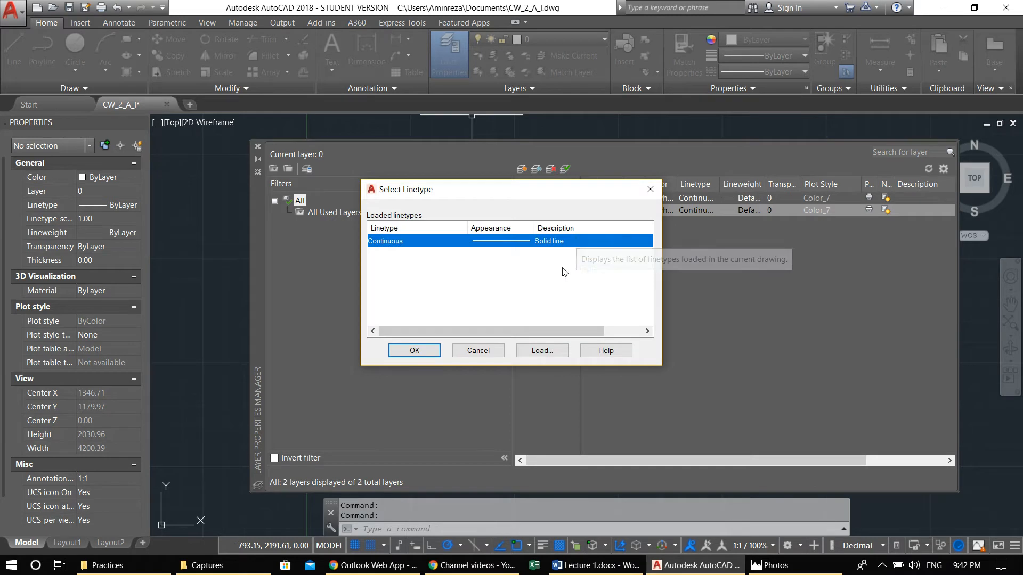
pyautogui.click(649, 189)
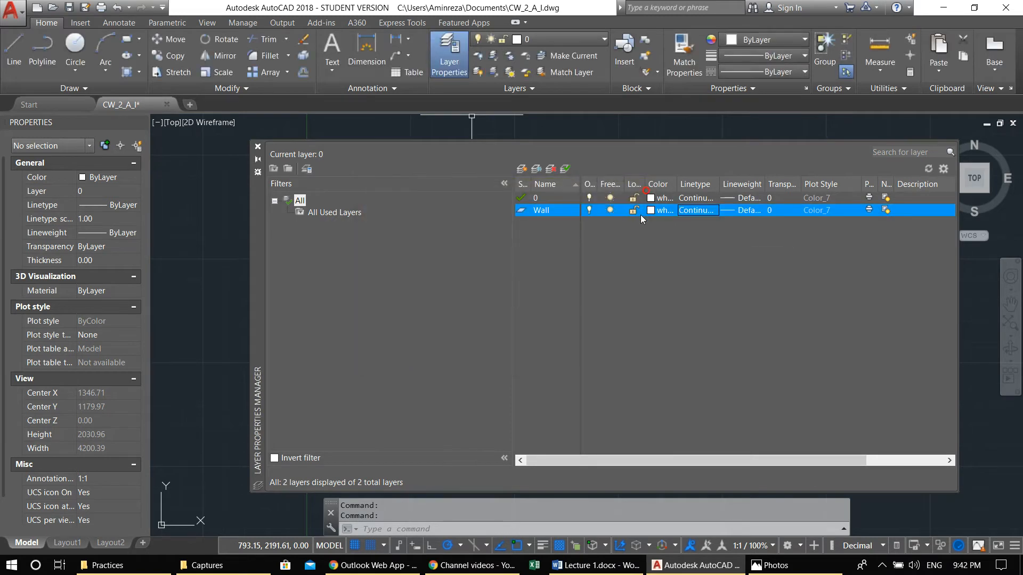
pyautogui.click(747, 212)
pyautogui.scroll(-3, 528, 277)
pyautogui.doubleClick(504, 290)
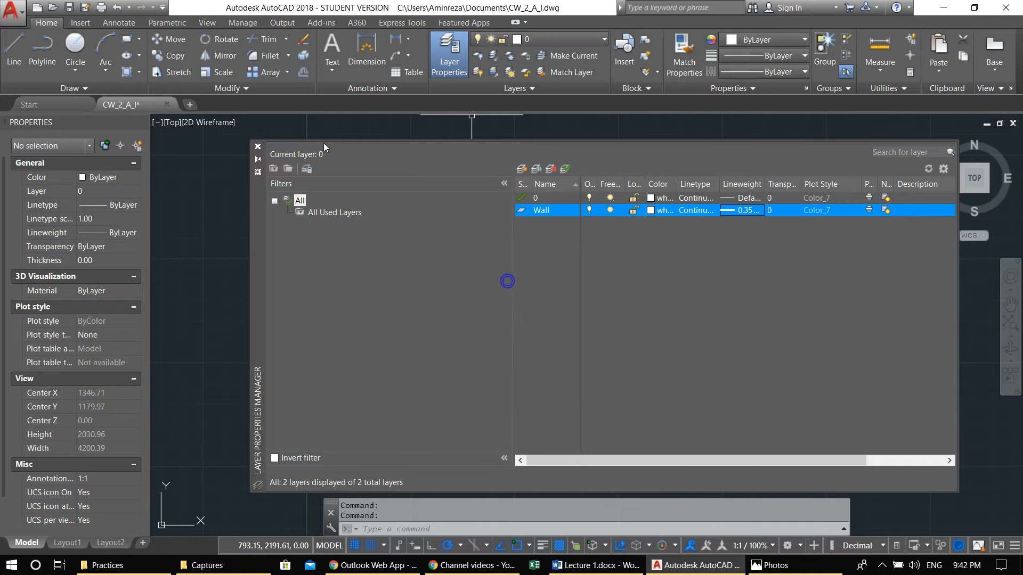
# Step: Create a new layer named Window and set its color to magenta
pyautogui.click(521, 169)
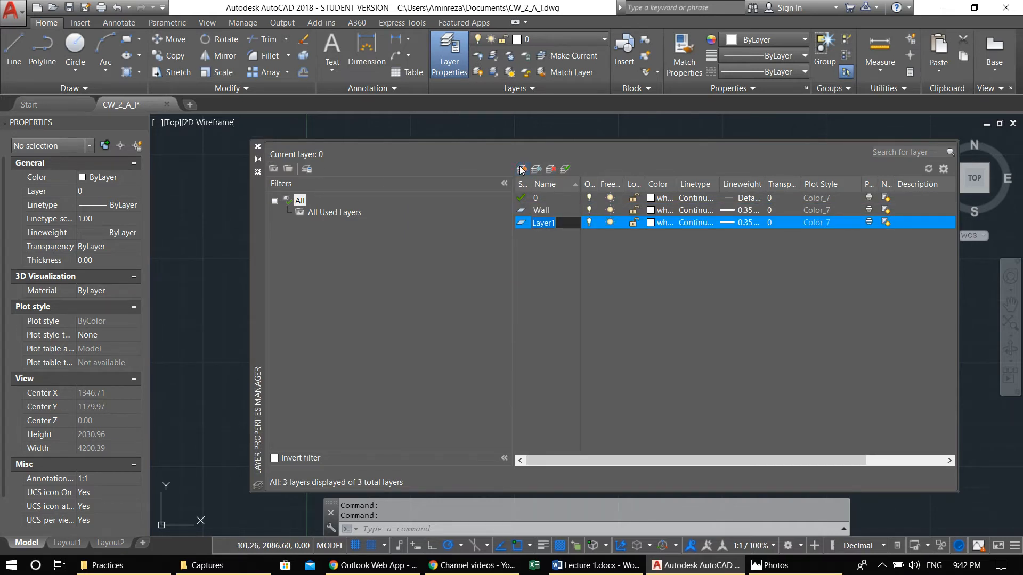
pyautogui.write('Window')
pyautogui.press('Return')
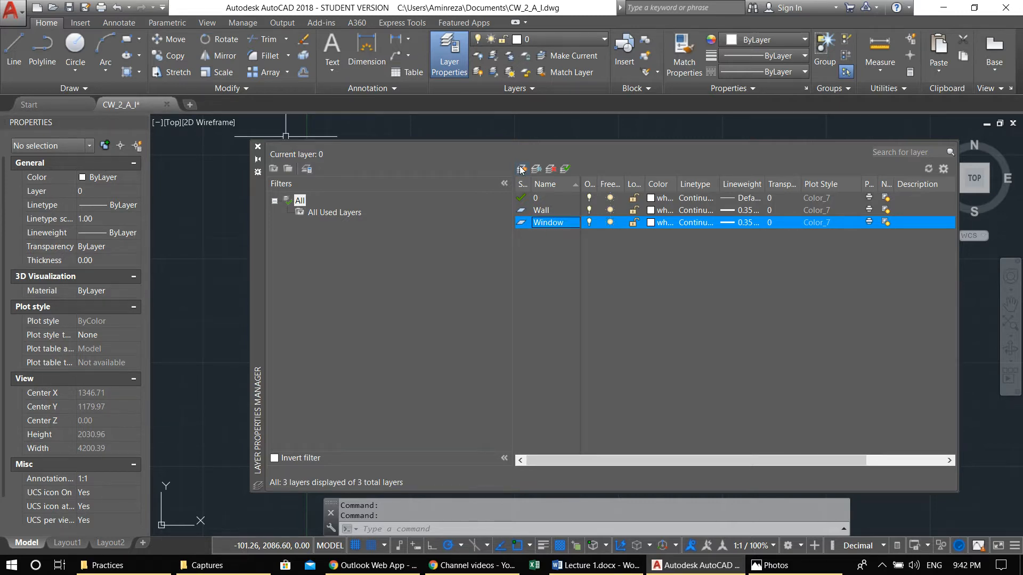
pyautogui.click(651, 223)
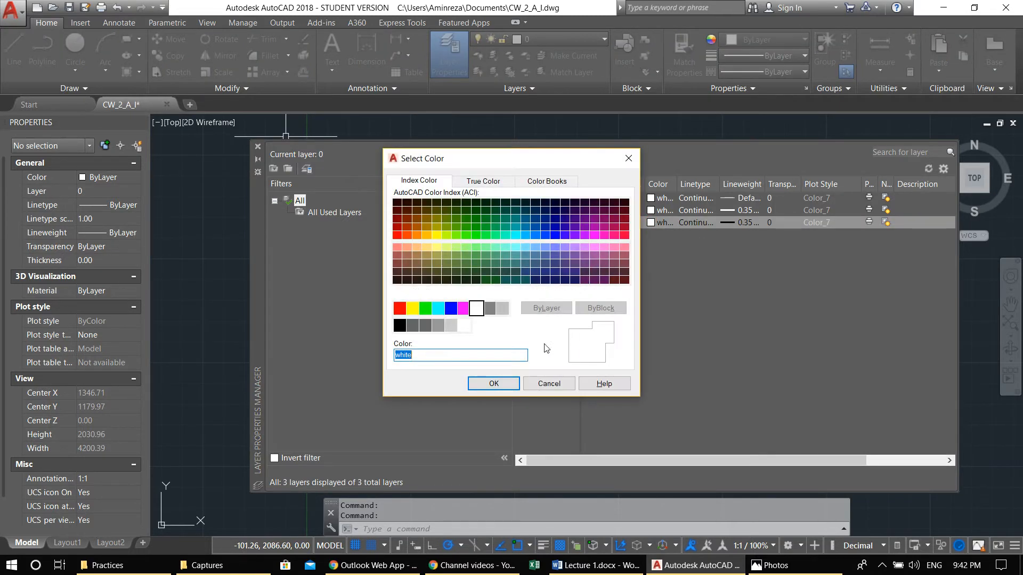
pyautogui.click(463, 309)
pyautogui.click(491, 380)
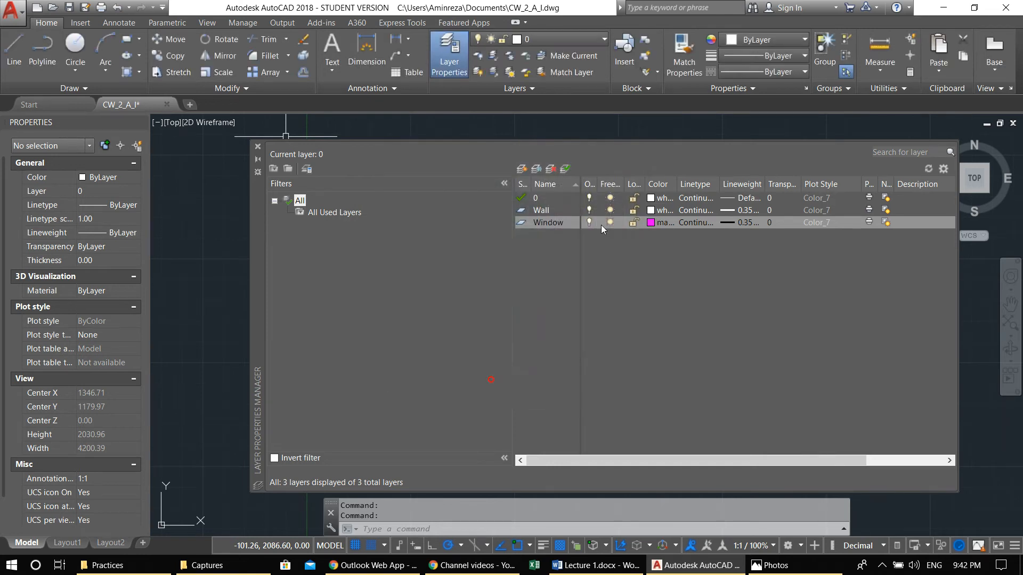
# Step: Create a new layer named Structure and set its color to red
pyautogui.click(522, 169)
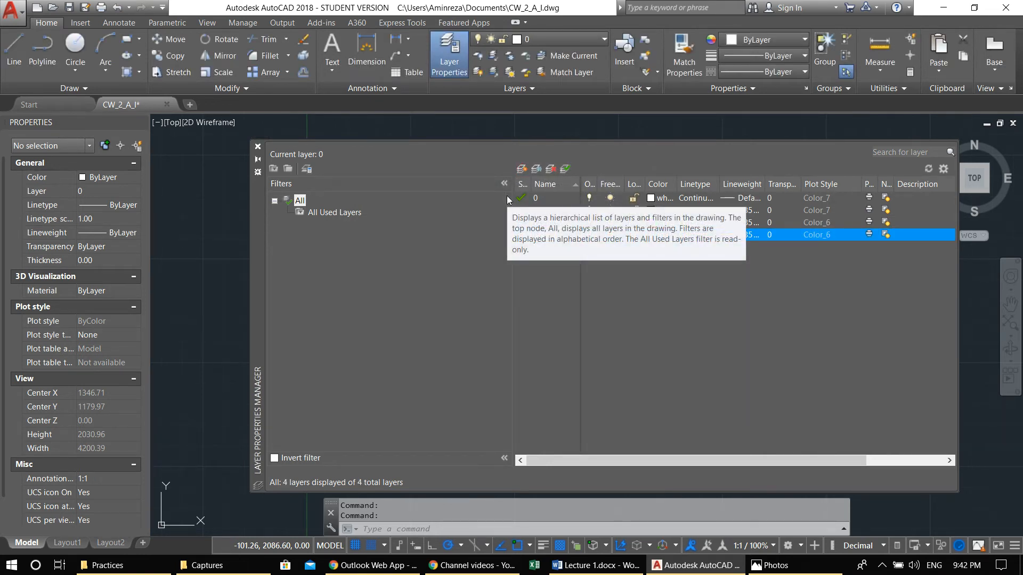
pyautogui.write('Structure')
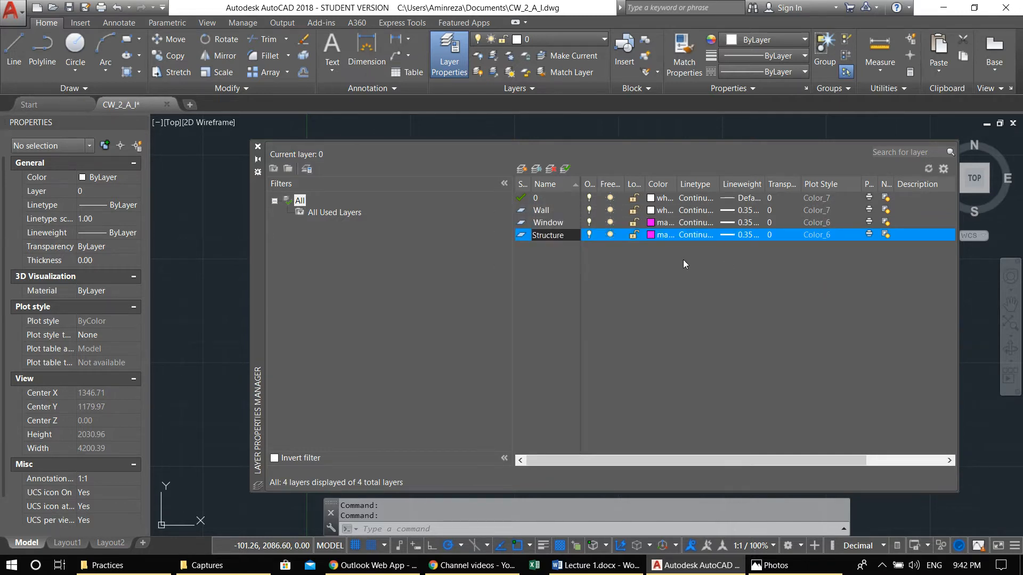
pyautogui.click(650, 236)
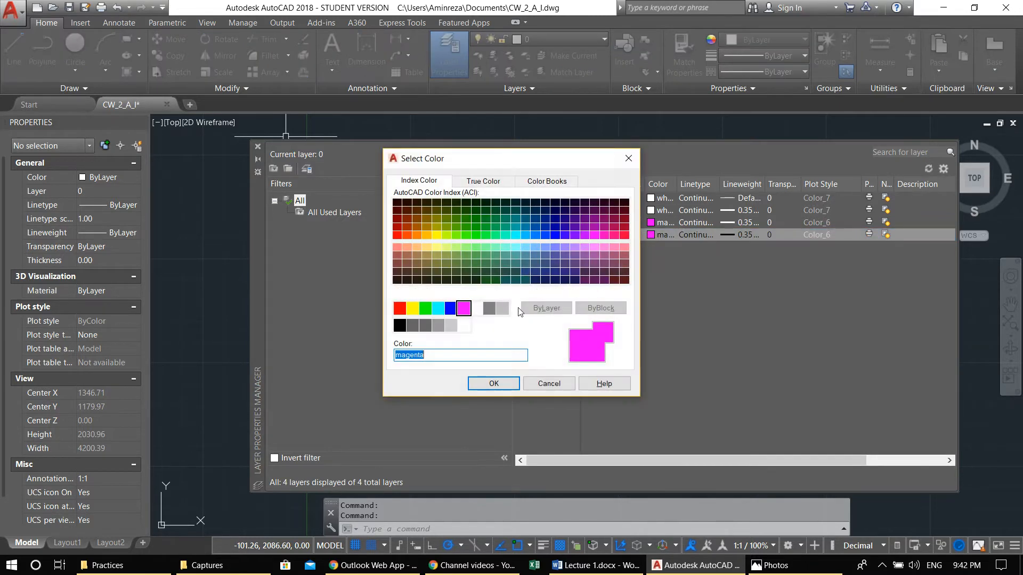
pyautogui.click(399, 308)
pyautogui.click(493, 384)
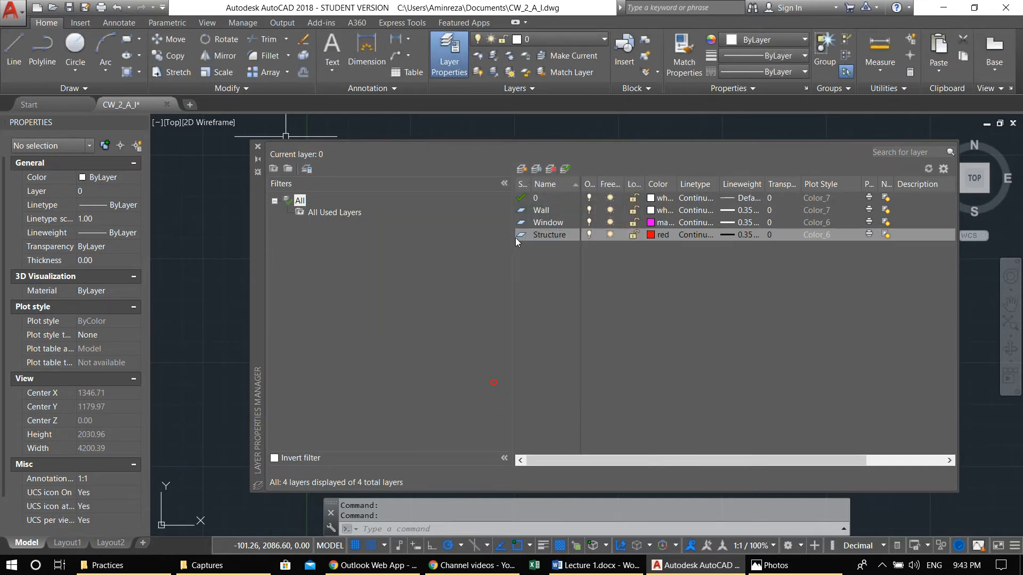
# Step: Create a new layer named Axis, keeping the red color inherited from the Structure layer
pyautogui.click(523, 170)
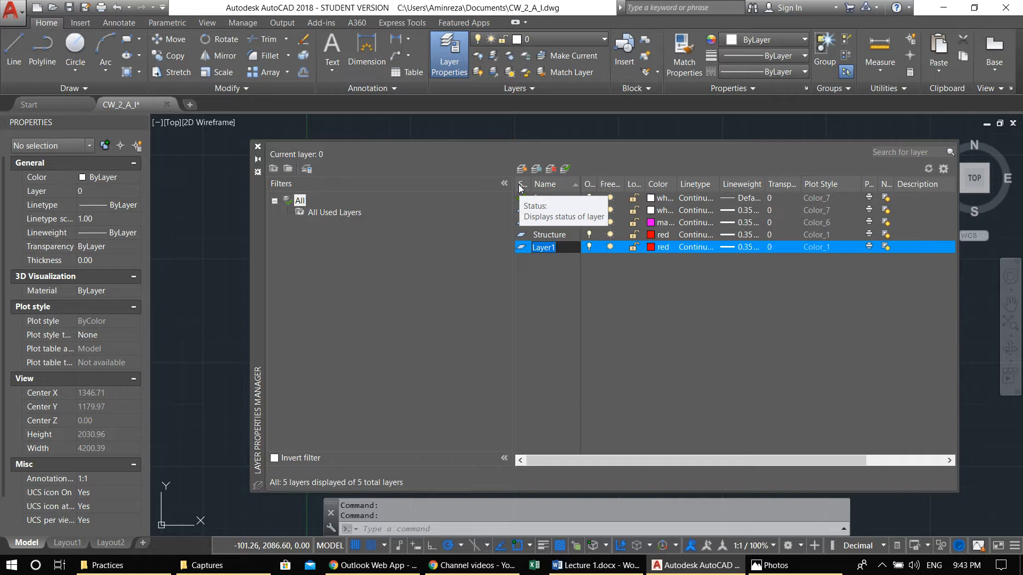
pyautogui.write('Axis')
pyautogui.press('Return')
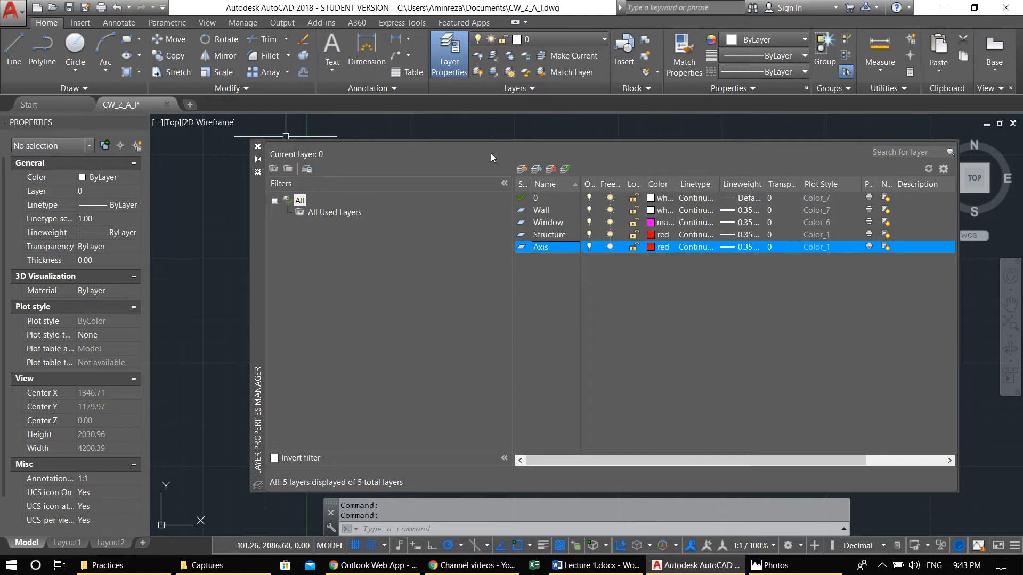
# Step: Create a new layer named Doors and set its color to green
pyautogui.click(522, 169)
pyautogui.write('Doors')
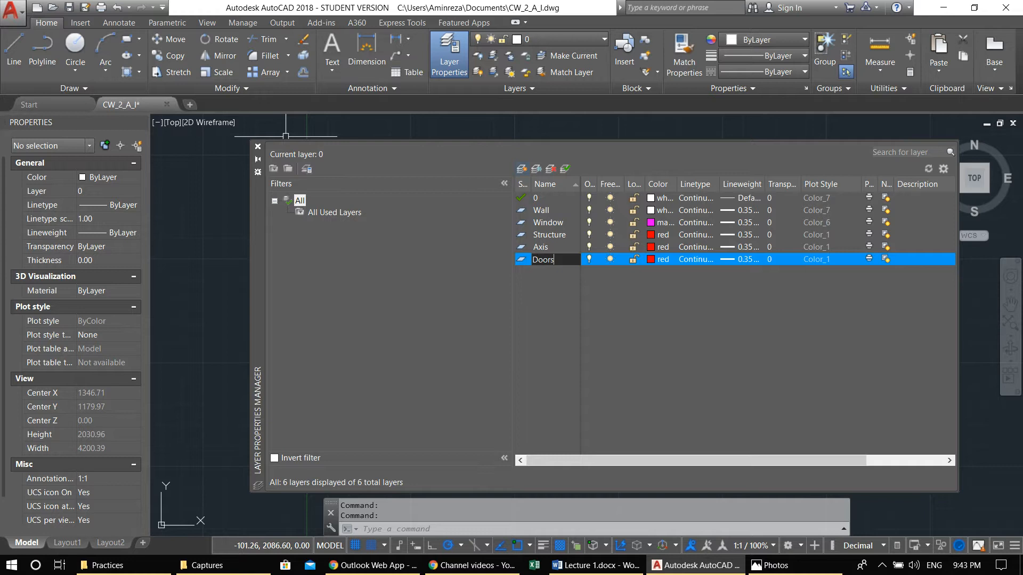
pyautogui.press('Return')
pyautogui.click(652, 259)
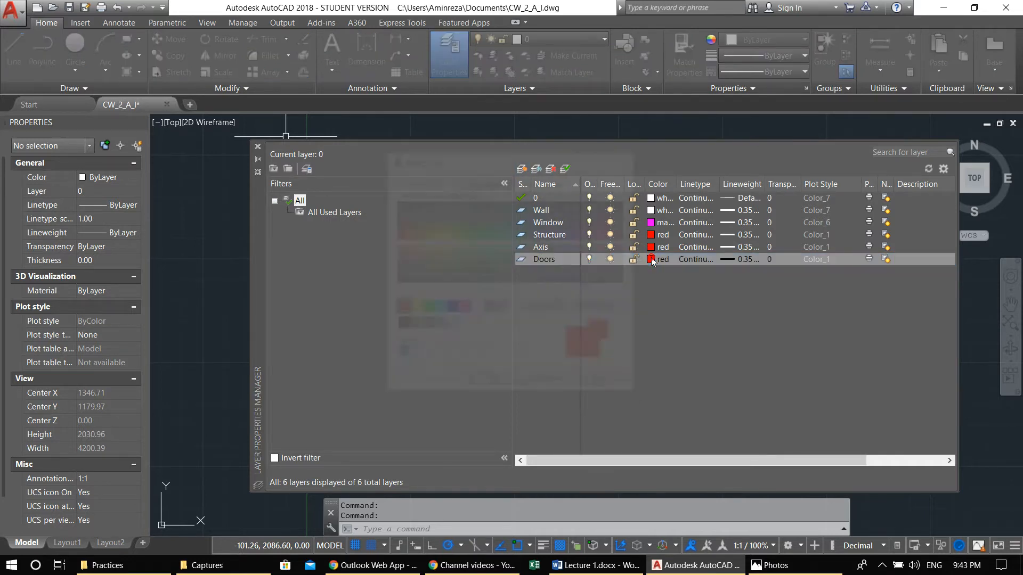
pyautogui.click(424, 308)
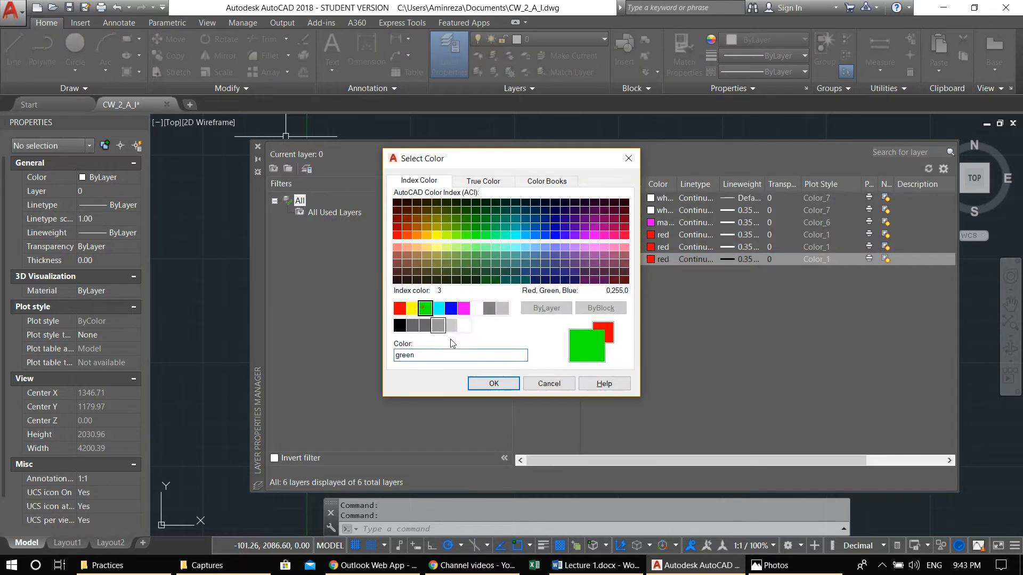
pyautogui.click(500, 384)
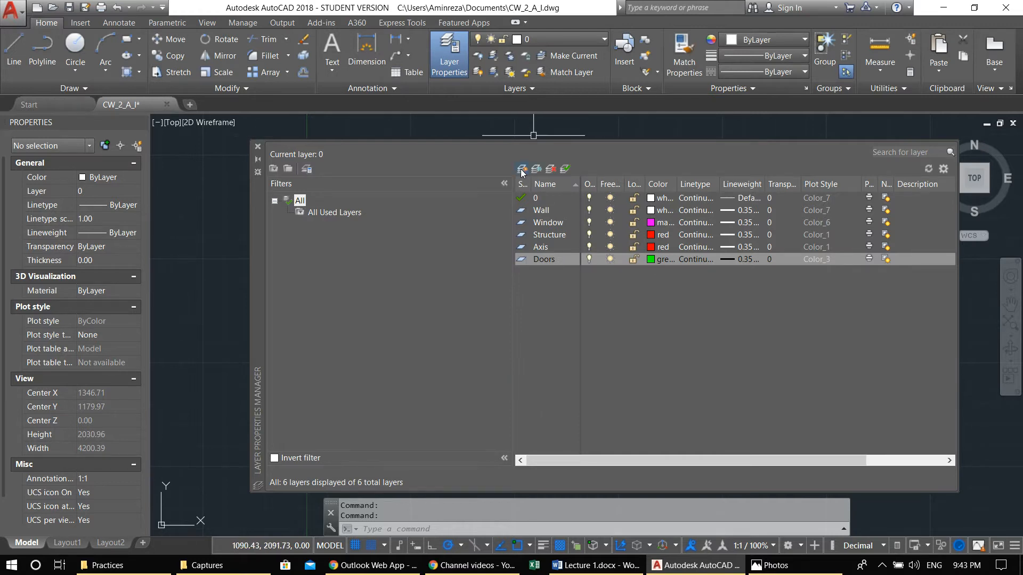
# Step: Create a new layer named Furniture and set its color to yellow
pyautogui.hotkey('alt', 'n')
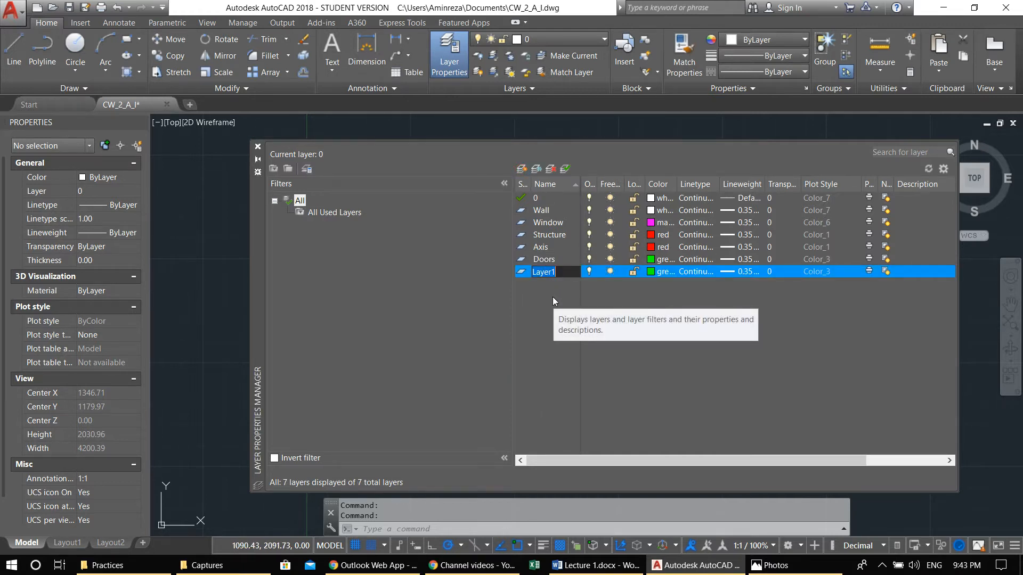
pyautogui.write('Furniture')
pyautogui.click(650, 271)
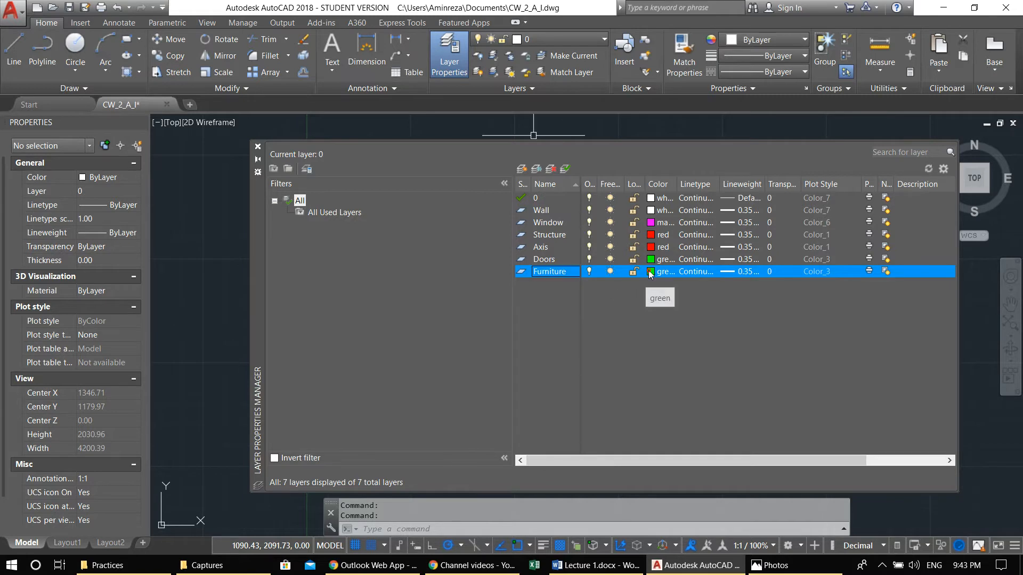
pyautogui.click(412, 308)
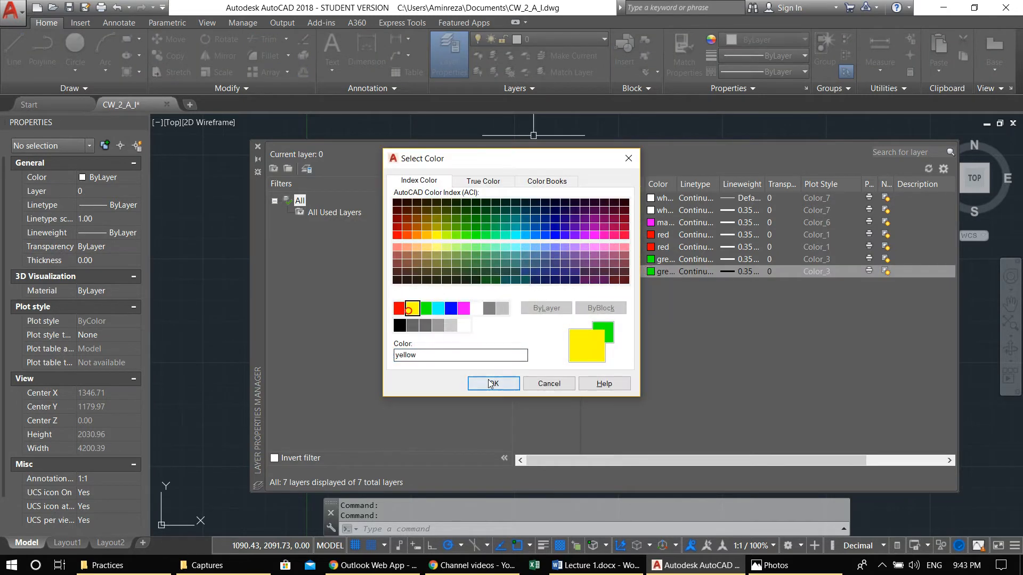
pyautogui.click(488, 380)
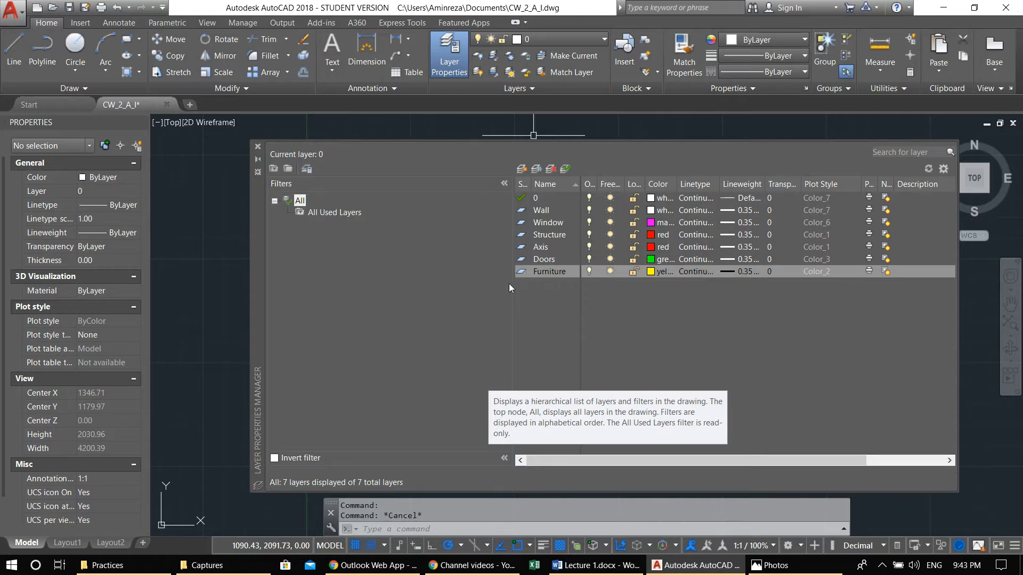
# Step: Create a new layer named Elevation and set its color to cyan
pyautogui.click(522, 169)
pyautogui.write('Elevation')
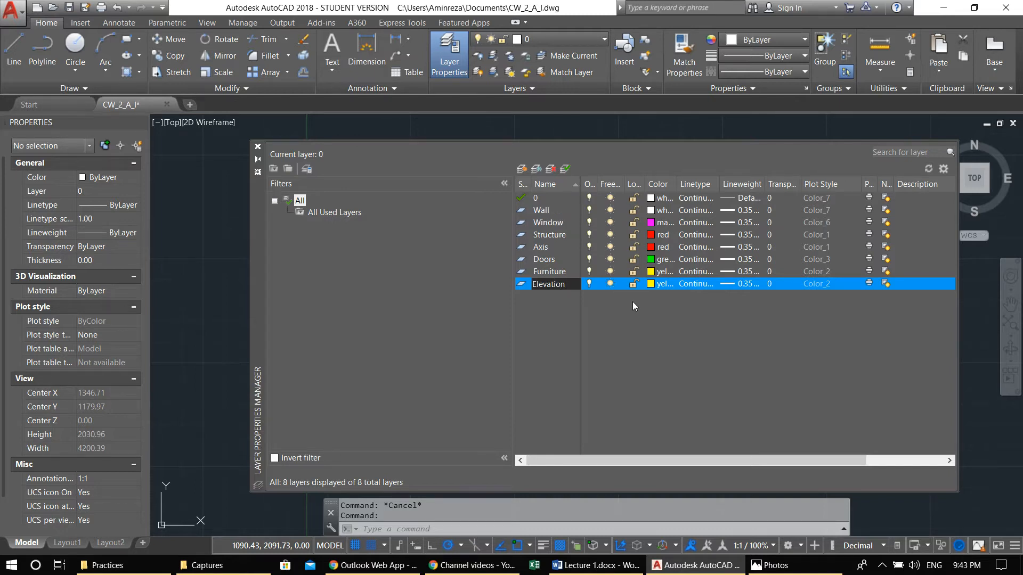
pyautogui.click(657, 284)
pyautogui.click(440, 307)
pyautogui.click(479, 380)
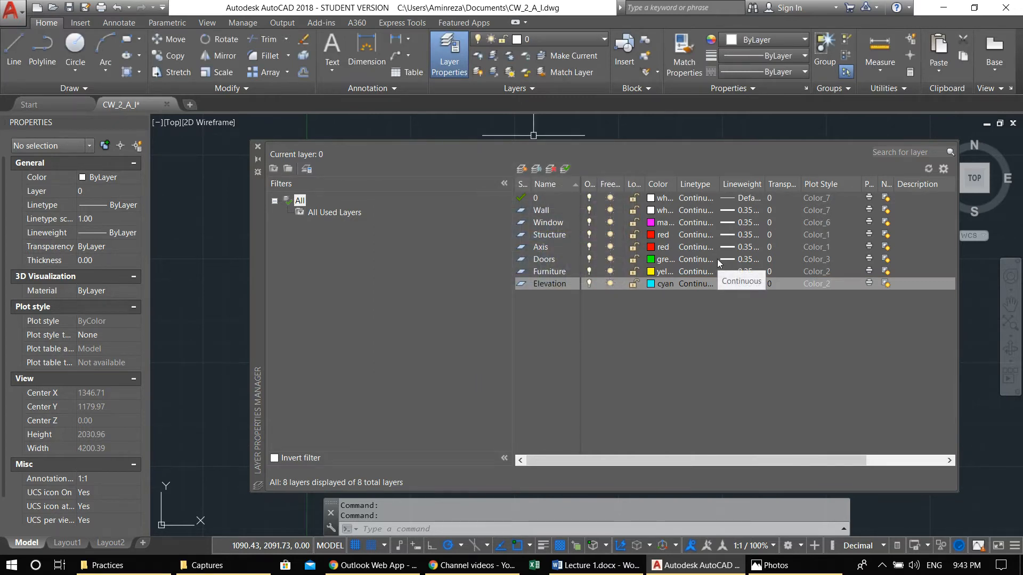
# Step: Create a new layer named Dash and set its color to gray, index 8
pyautogui.click(522, 169)
pyautogui.write('Dach')
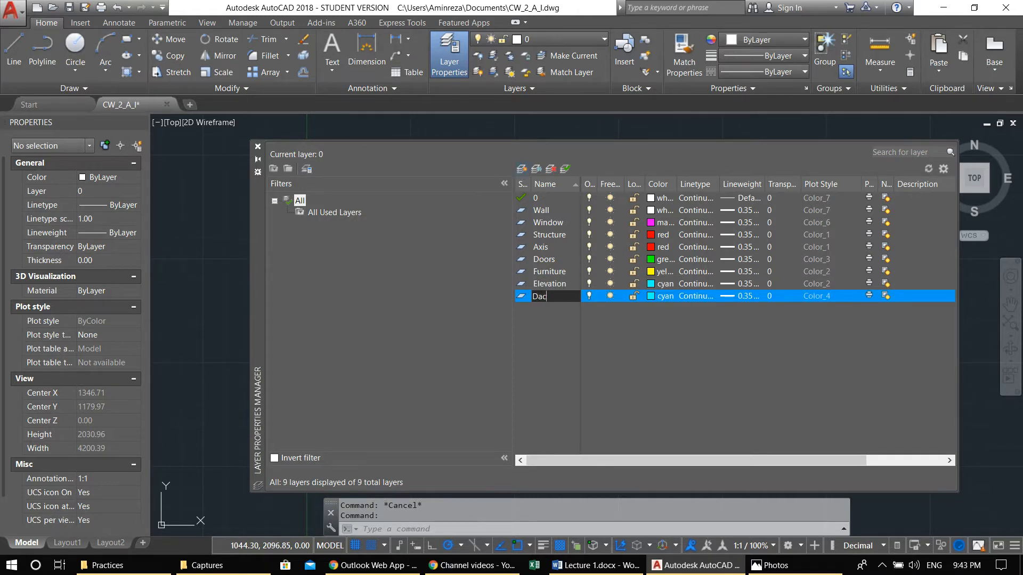
pyautogui.click(651, 296)
pyautogui.click(487, 308)
pyautogui.click(494, 384)
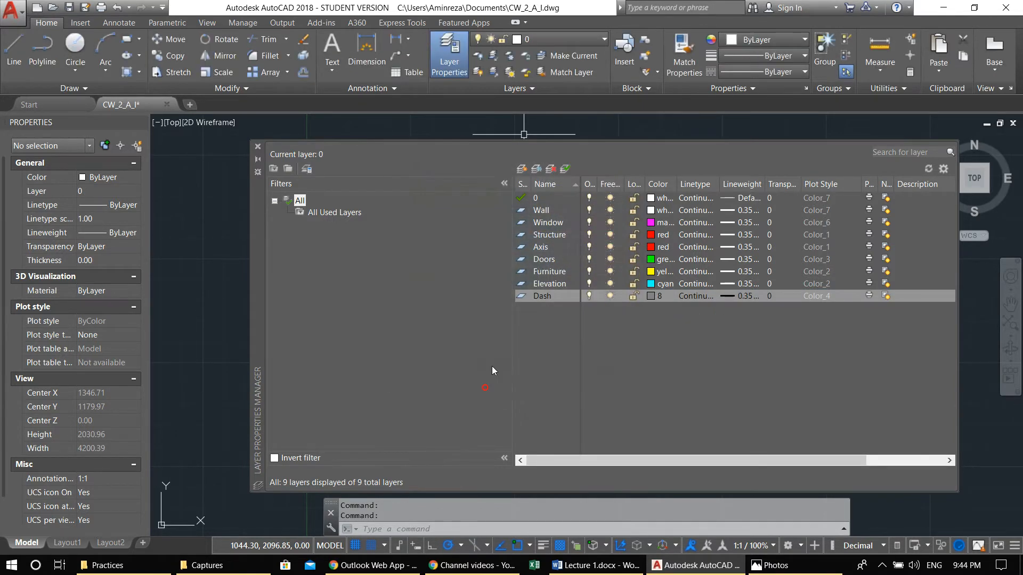
# Step: Create a new layer named Hatch and set its color to light gray, index 9
pyautogui.click(523, 170)
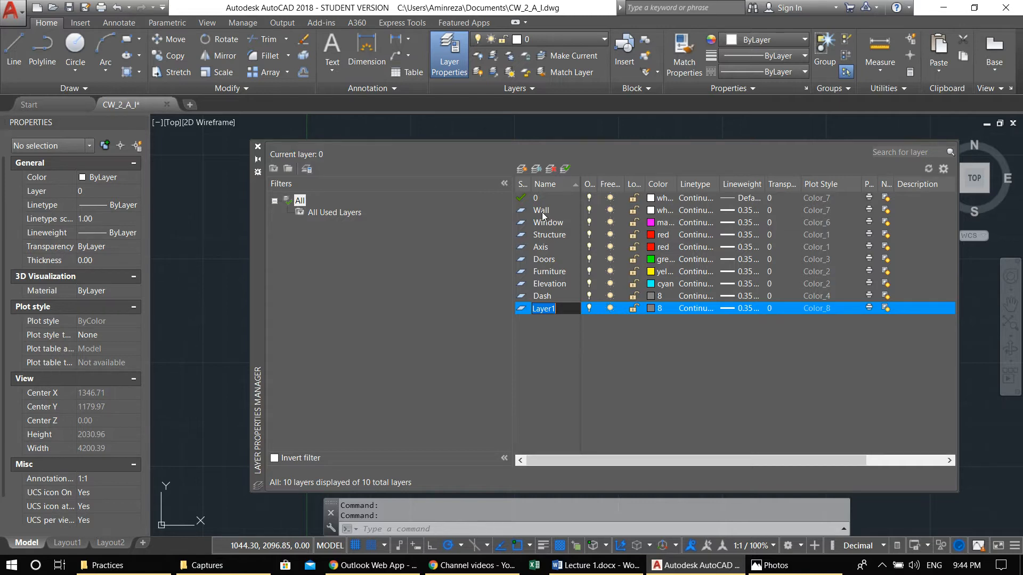
pyautogui.write('Hatch')
pyautogui.click(651, 308)
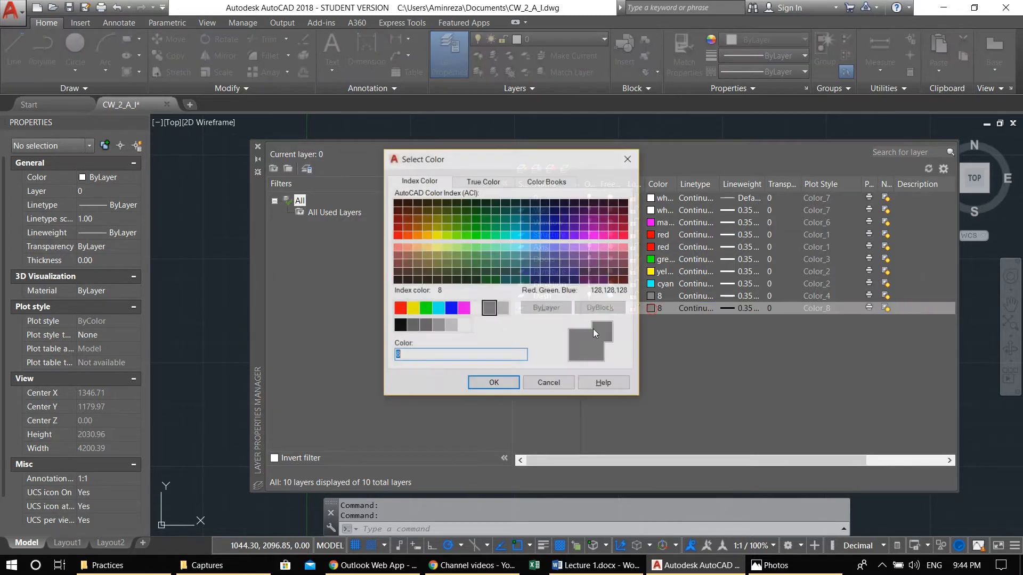
pyautogui.click(504, 308)
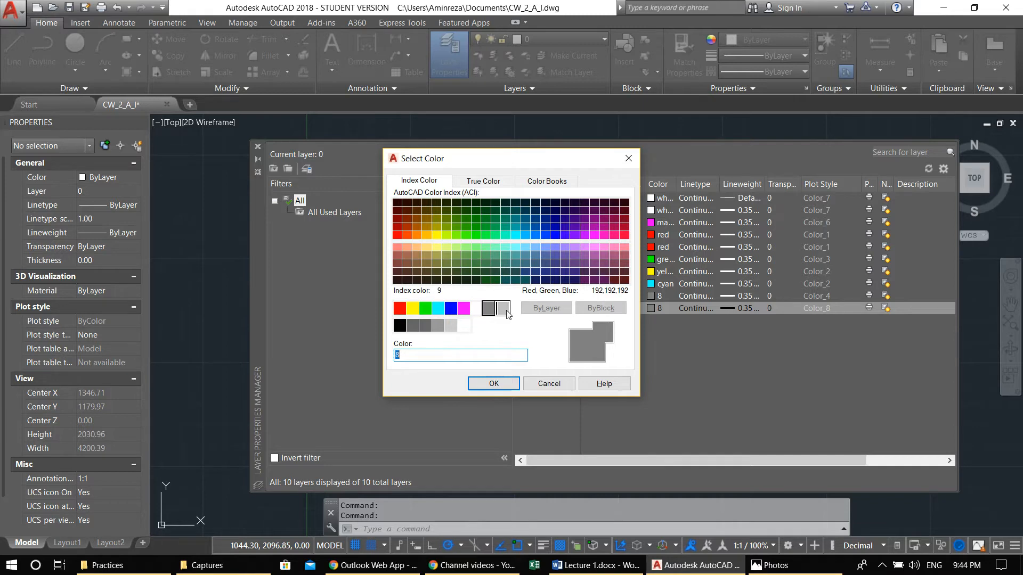
pyautogui.click(479, 384)
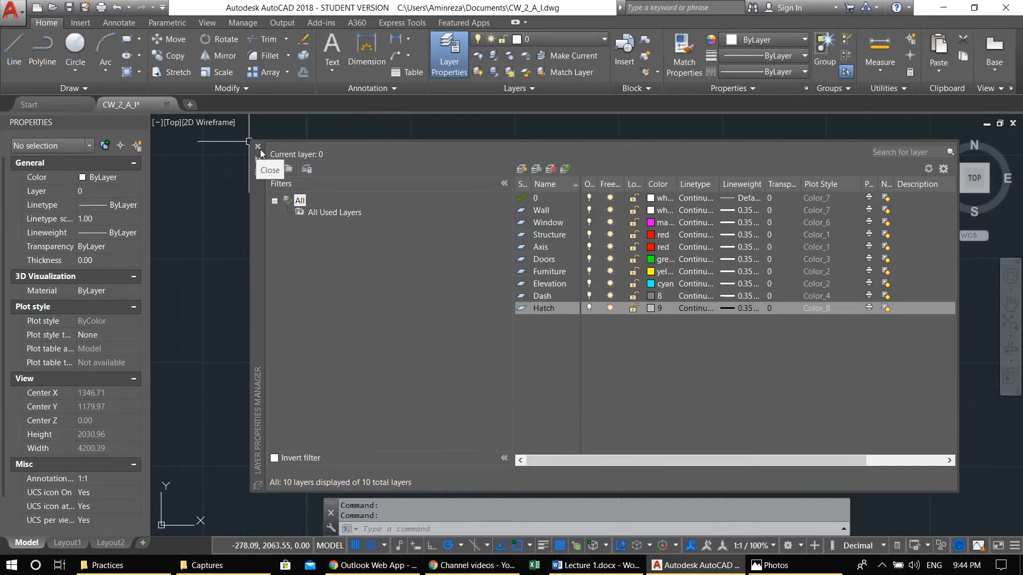
# Step: Load the ACAD_ISO04W100 and ACAD_ISO03W100 linetypes and assign ACAD_ISO04W100 to the Axis layer, closing the layer manager
pyautogui.click(543, 246)
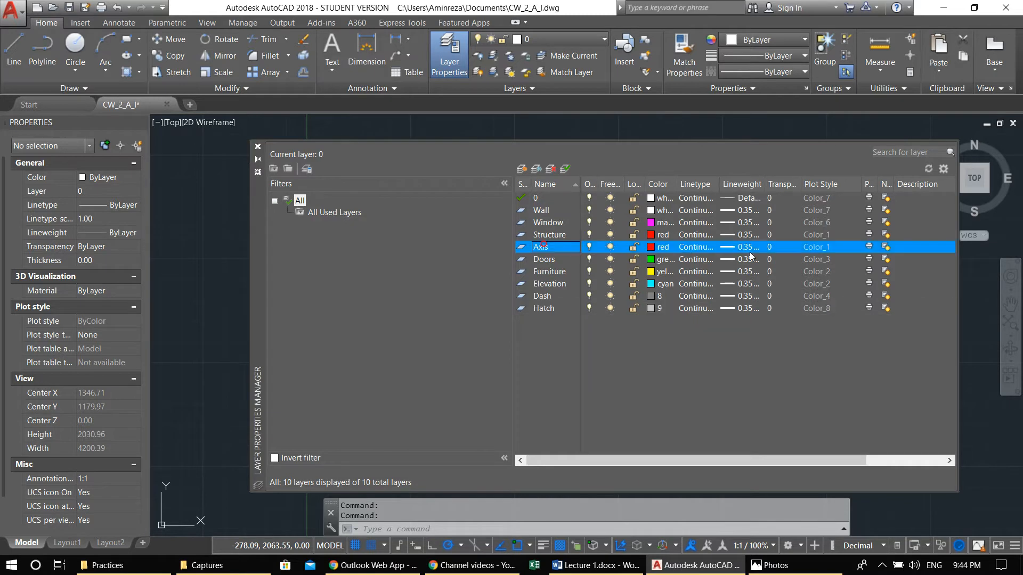
pyautogui.click(685, 248)
pyautogui.click(541, 351)
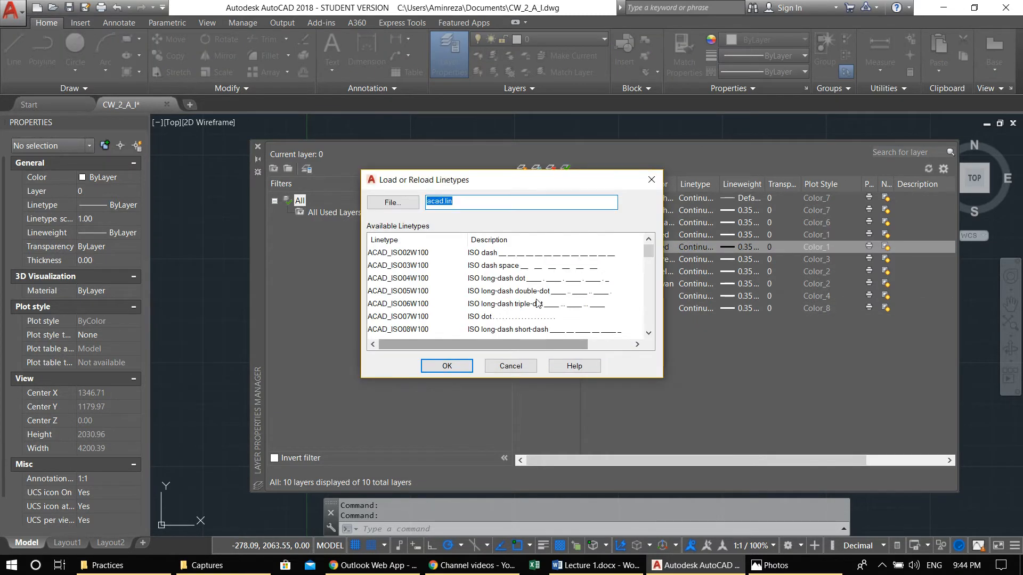
pyautogui.click(541, 279)
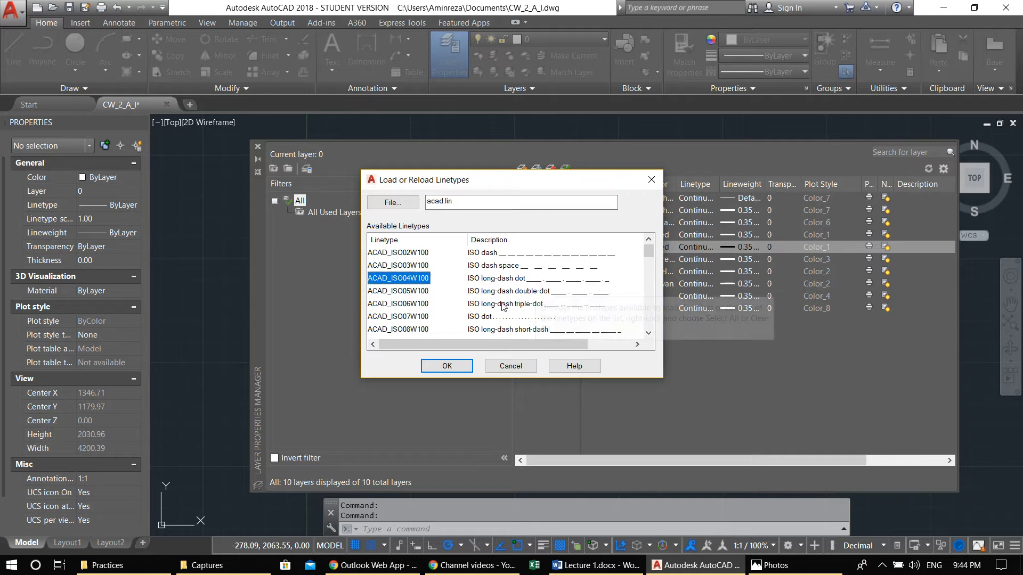
pyautogui.click(461, 366)
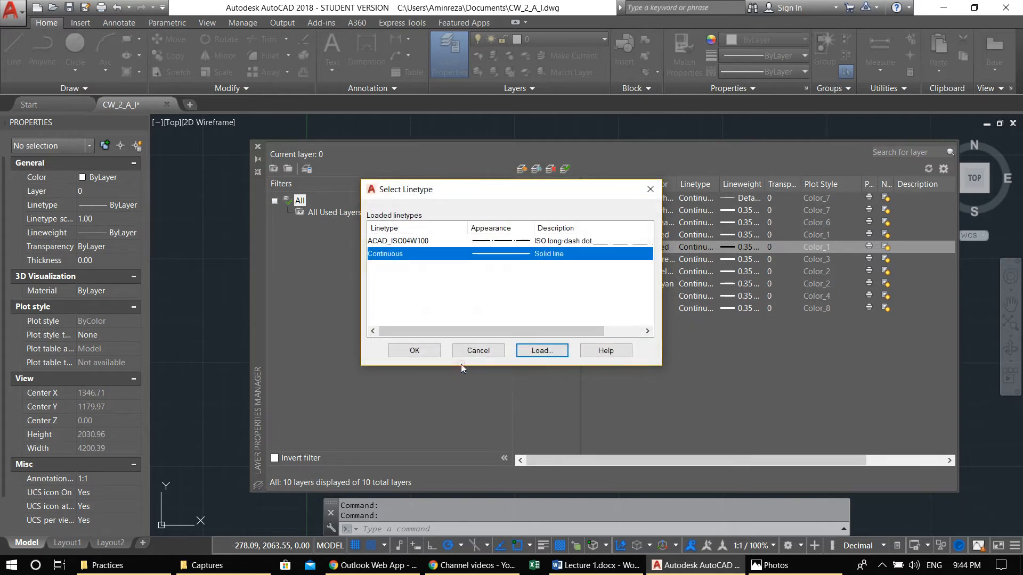
pyautogui.click(552, 350)
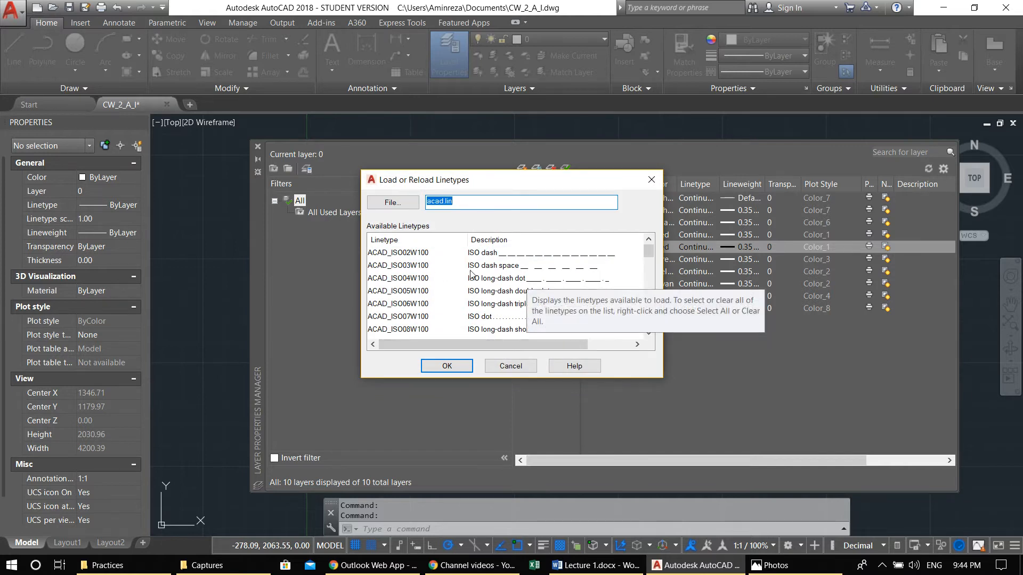
pyautogui.click(496, 266)
pyautogui.click(453, 366)
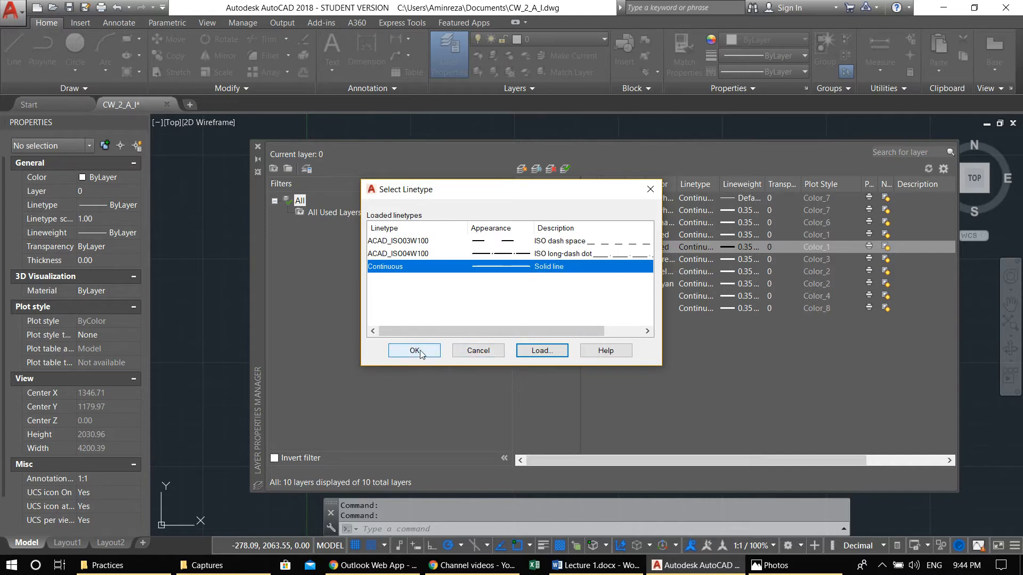
pyautogui.click(488, 252)
pyautogui.click(415, 351)
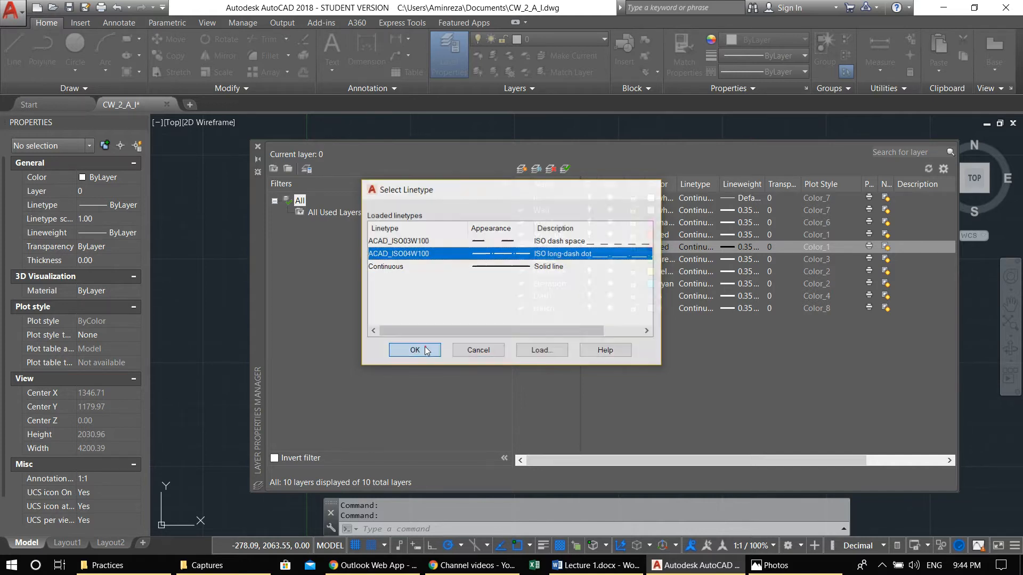
pyautogui.click(258, 146)
pyautogui.click(489, 317)
pyautogui.click(366, 223)
pyautogui.click(509, 55)
pyautogui.press('Escape')
# Step: Move the vertical line from layer 0 to the Axis layer and clear the selection
pyautogui.click(474, 189)
pyautogui.click(377, 160)
pyautogui.click(580, 39)
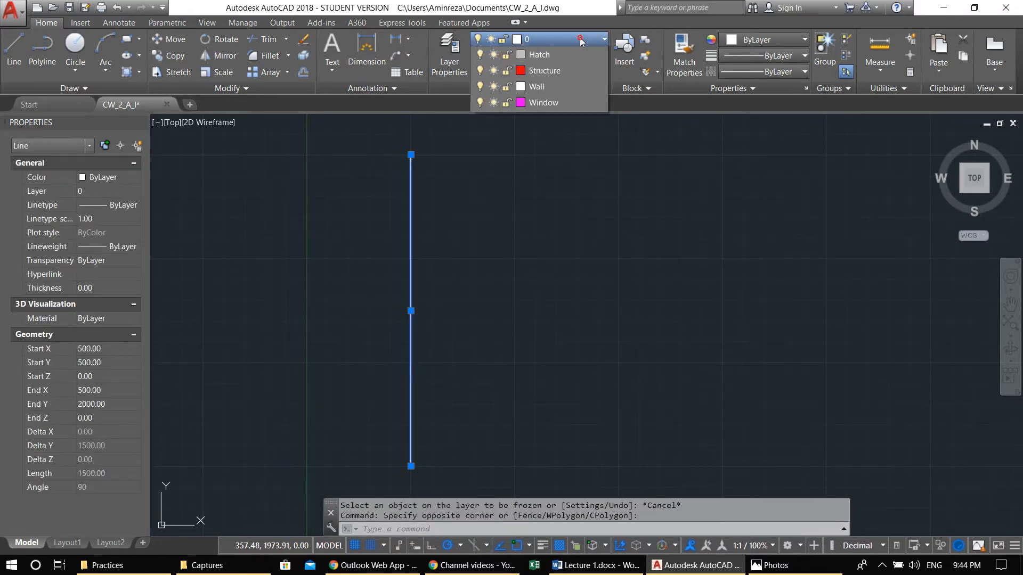
pyautogui.click(558, 69)
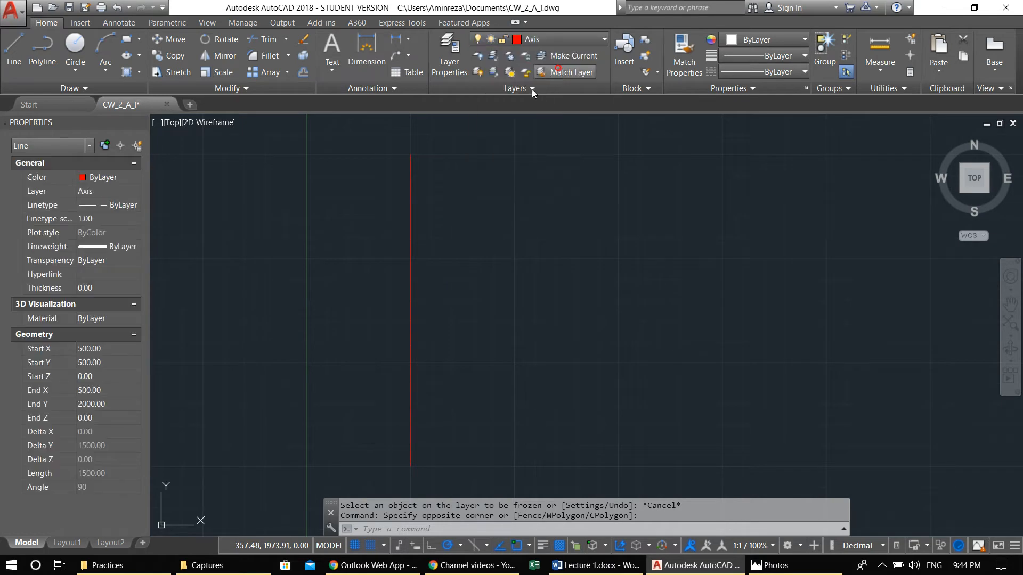
pyautogui.press('Escape')
pyautogui.press('Escape')
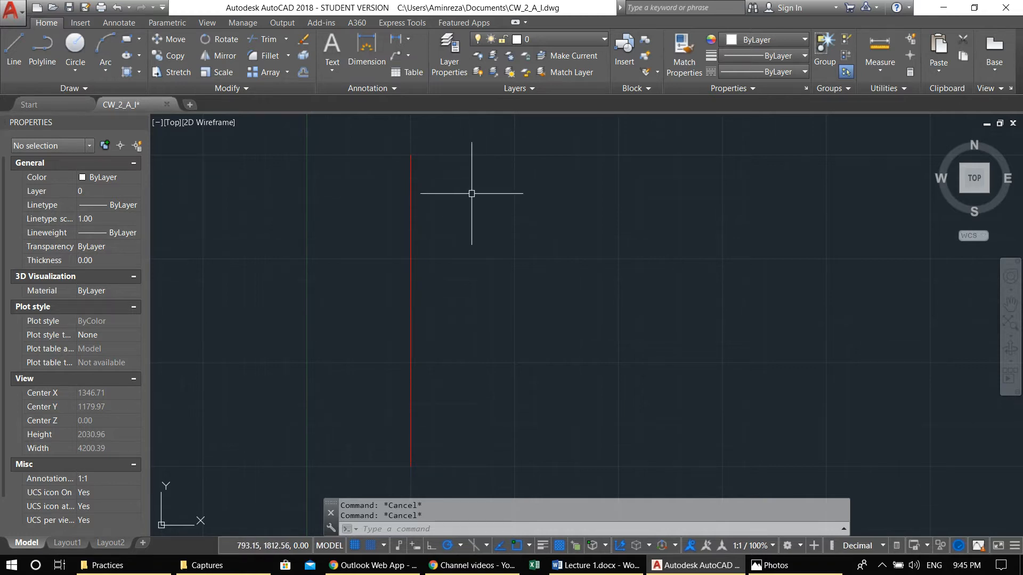
# Step: Offset the vertical axis line by 400 units to its right
pyautogui.write('o')
pyautogui.press('Return')
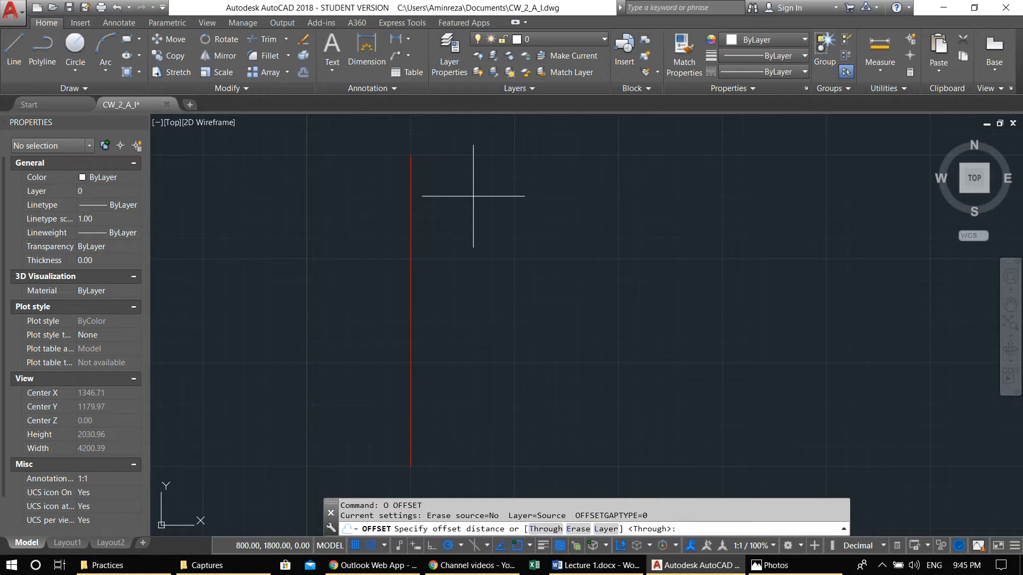
pyautogui.press('Return')
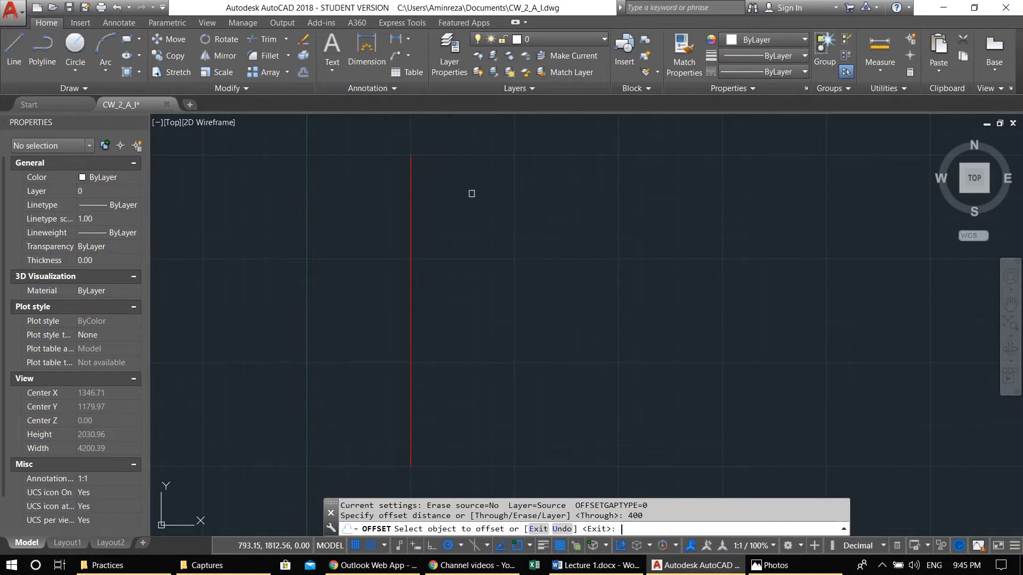
pyautogui.click(411, 230)
pyautogui.click(554, 230)
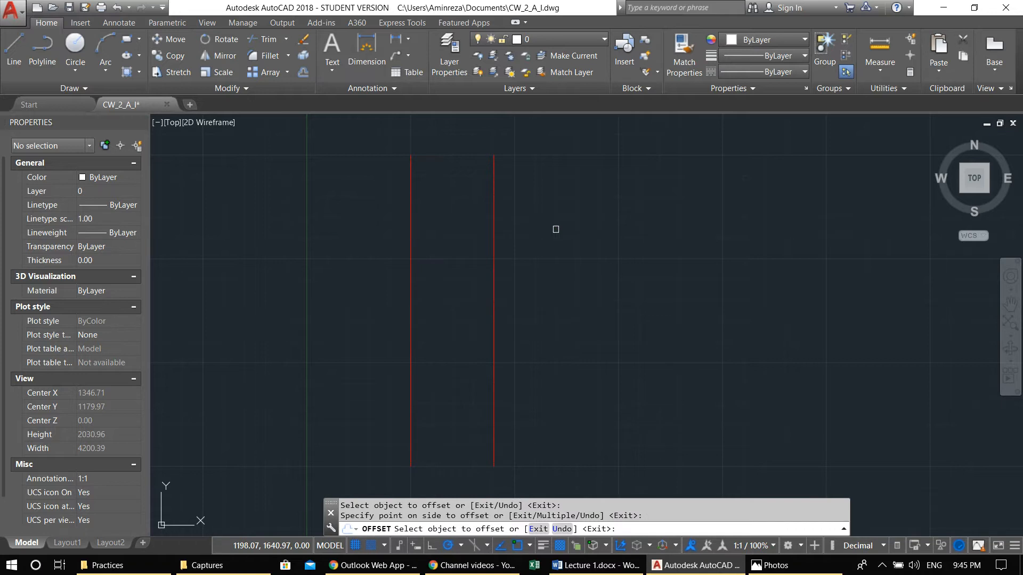
# Step: Offset the rightmost vertical axis line 350 units to the right, and offset the new line another 350 units the same way
pyautogui.press('Escape')
pyautogui.write('o')
pyautogui.press('Return')
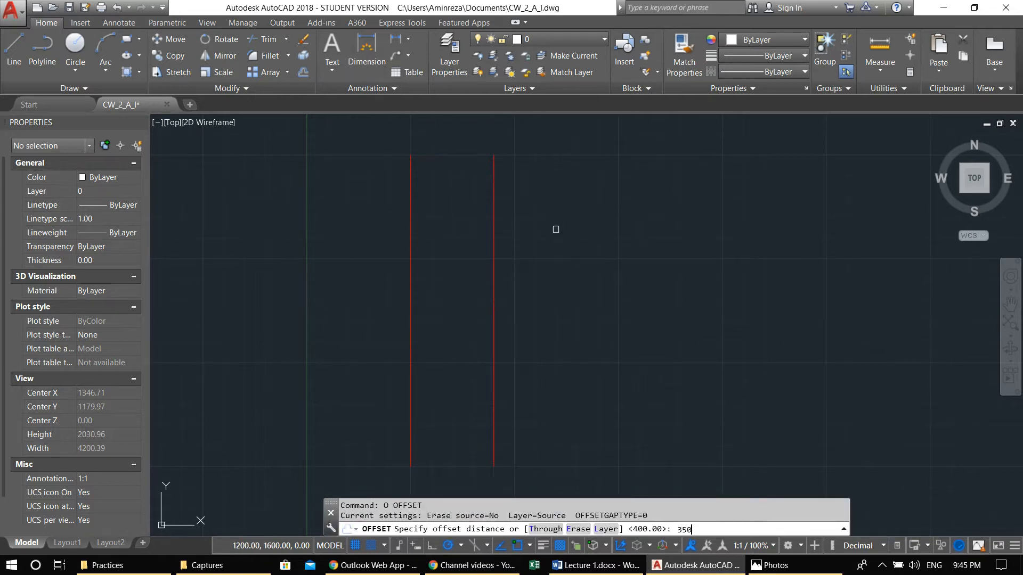
pyautogui.write('350')
pyautogui.press('Return')
pyautogui.click(494, 244)
pyautogui.click(581, 233)
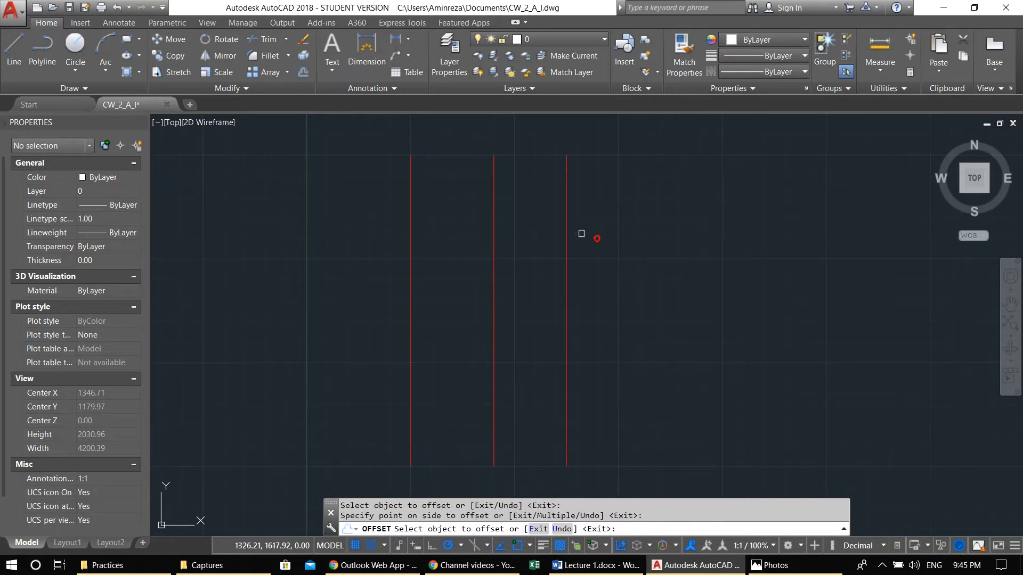
pyautogui.click(566, 230)
pyautogui.click(725, 228)
pyautogui.press('Escape')
pyautogui.press('Escape')
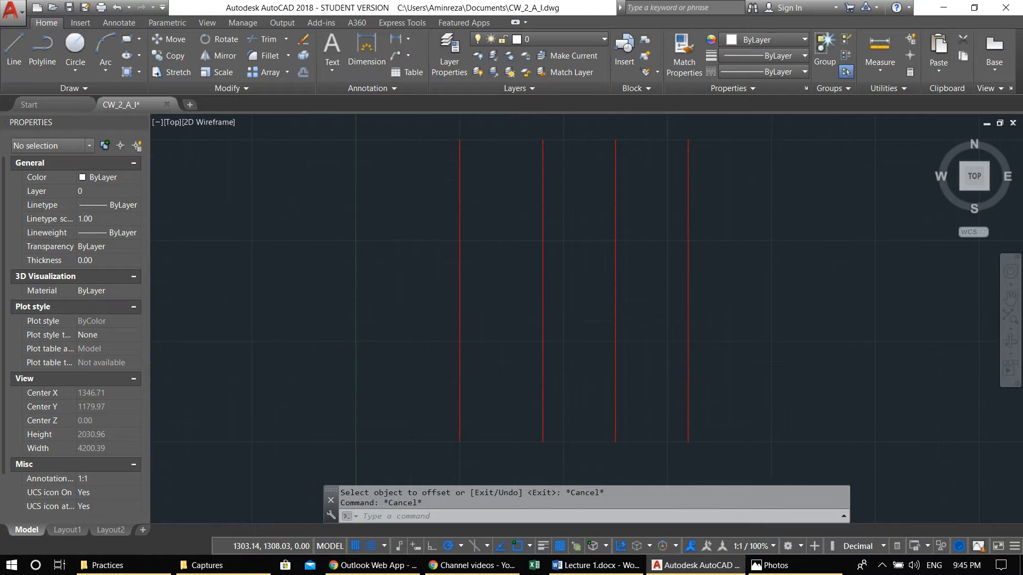
# Step: Draw a horizontal line across the lower part of the vertical axis lines, from -300,700 to 1800,700
pyautogui.moveTo(577, 299); pyautogui.dragTo(626, 279, button='middle')
pyautogui.write('l')
pyautogui.press('Return')
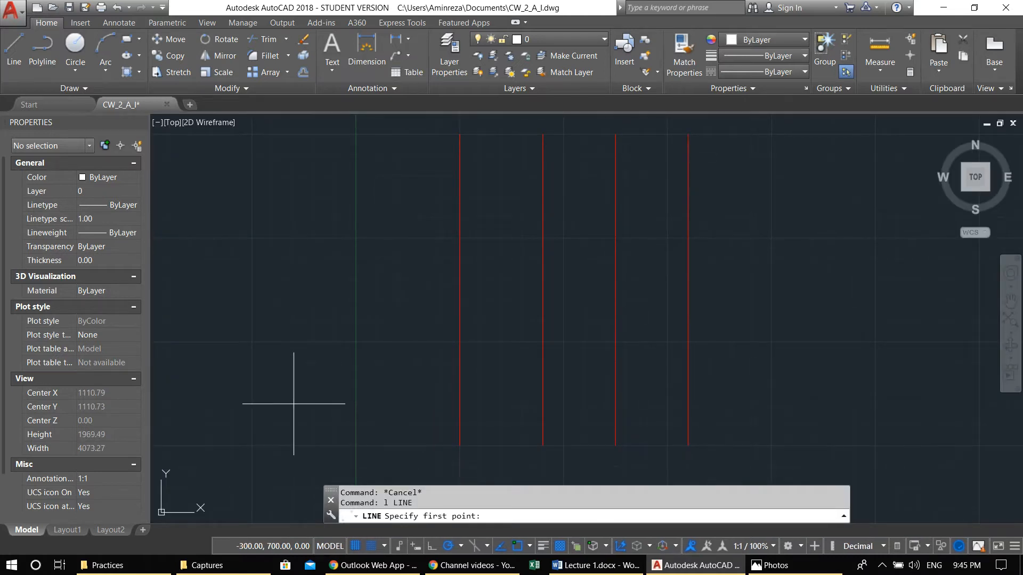
pyautogui.click(293, 404)
pyautogui.click(730, 404)
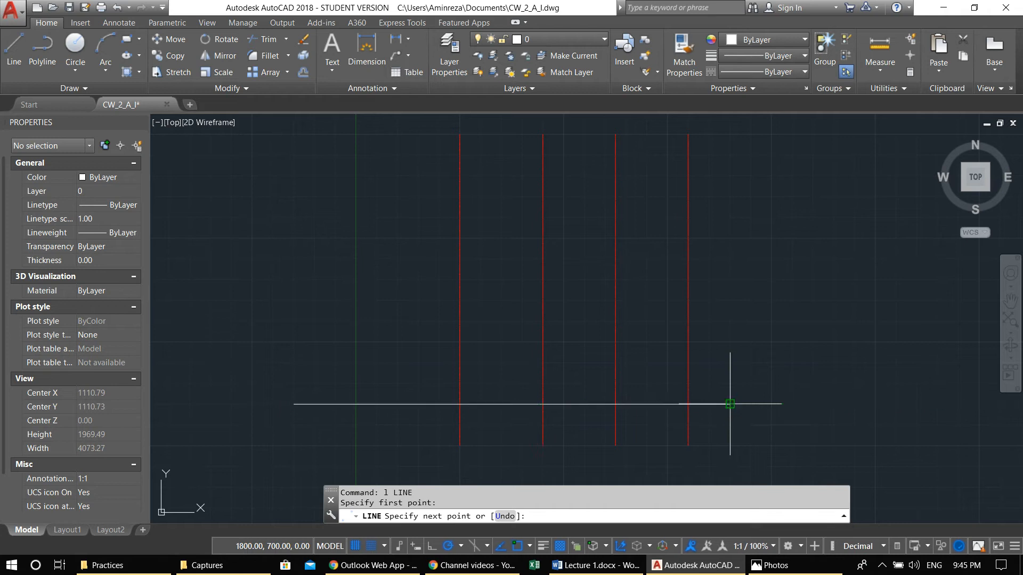
pyautogui.press('Escape')
pyautogui.press('Escape')
# Step: Stretch the left end of the horizontal line outward to X -400
pyautogui.moveTo(502, 418); pyautogui.dragTo(533, 413, button='middle')
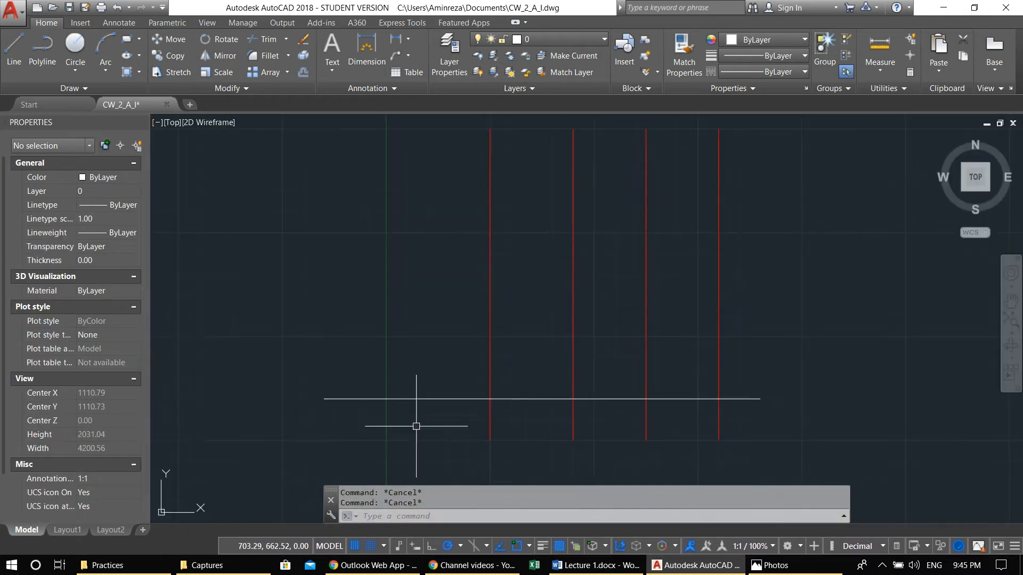
pyautogui.click(416, 427)
pyautogui.click(384, 347)
pyautogui.click(324, 398)
pyautogui.click(303, 399)
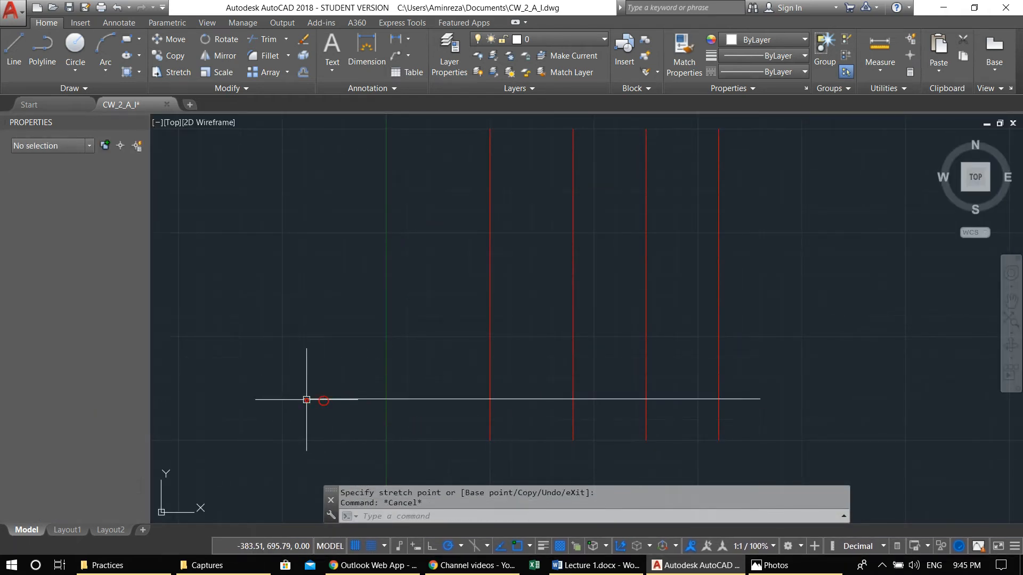
pyautogui.press('Escape')
# Step: Move the horizontal line from layer 0 to the Axis layer and clear the selection
pyautogui.click(446, 417)
pyautogui.click(557, 42)
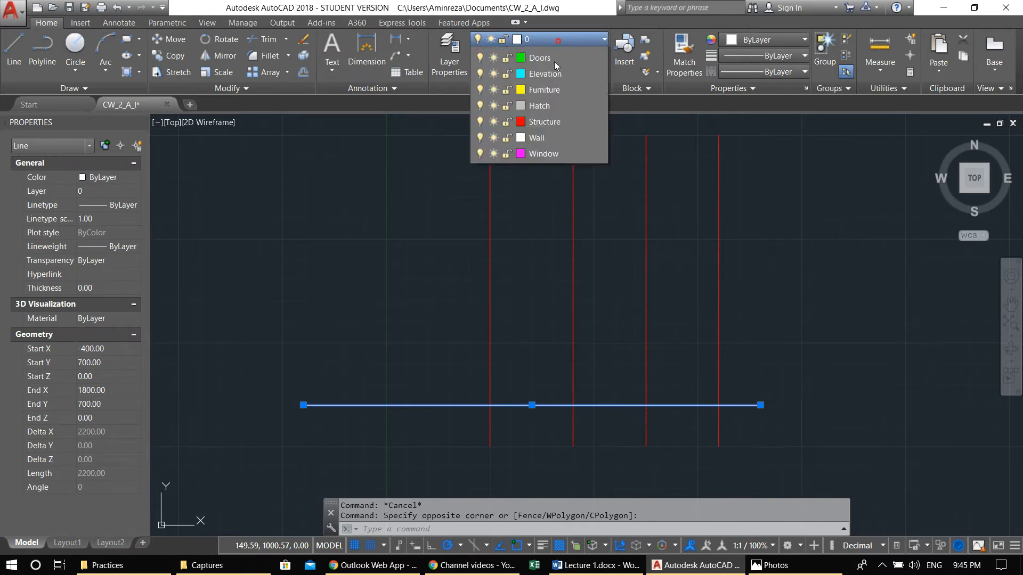
pyautogui.click(548, 71)
pyautogui.click(541, 41)
pyautogui.click(534, 41)
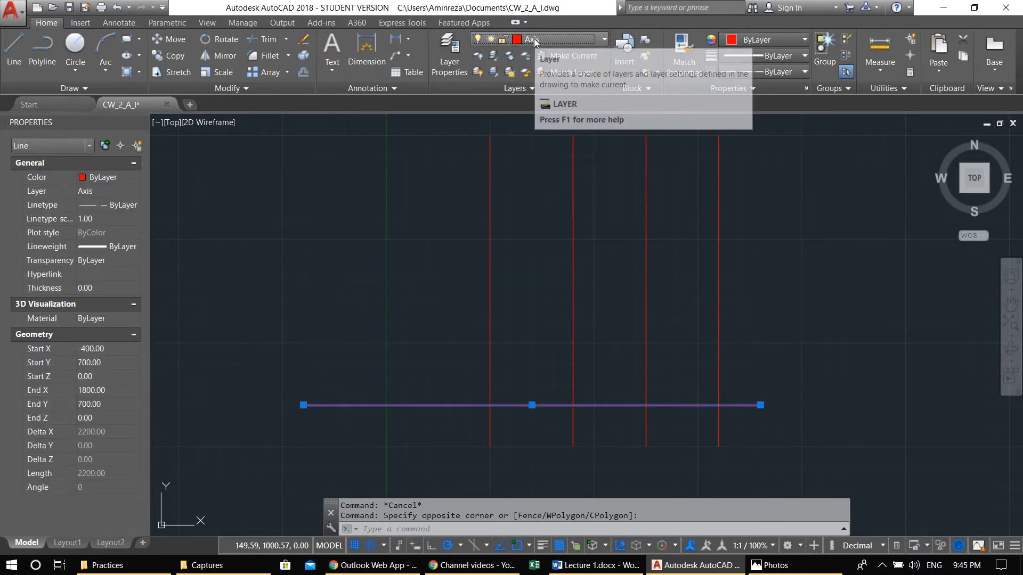
pyautogui.click(410, 233)
pyautogui.press('Escape')
# Step: Make Axis the current layer and offset the horizontal axis line upward twice by 500 units
pyautogui.click(560, 37)
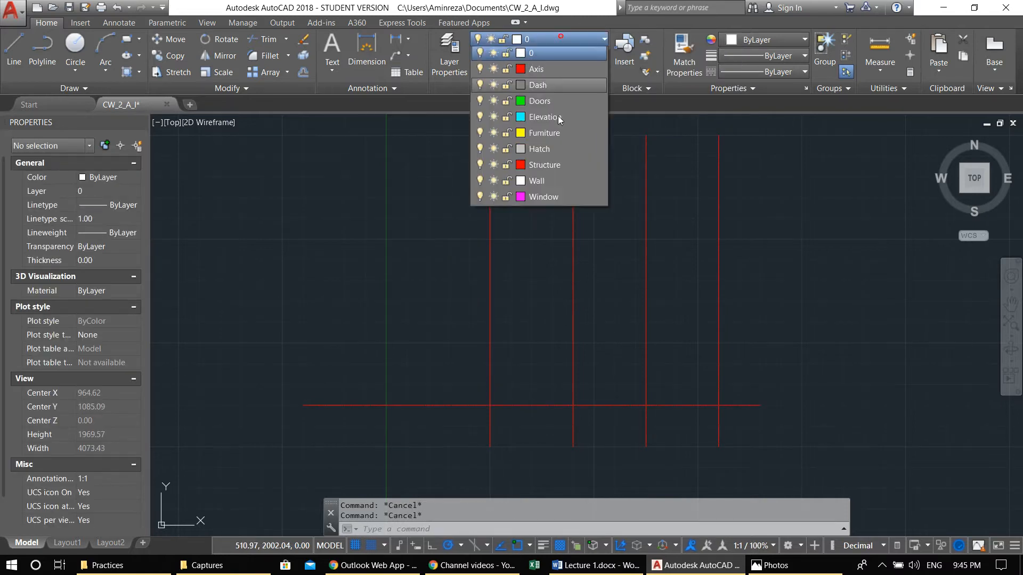
pyautogui.click(550, 72)
pyautogui.write('o')
pyautogui.press('Return')
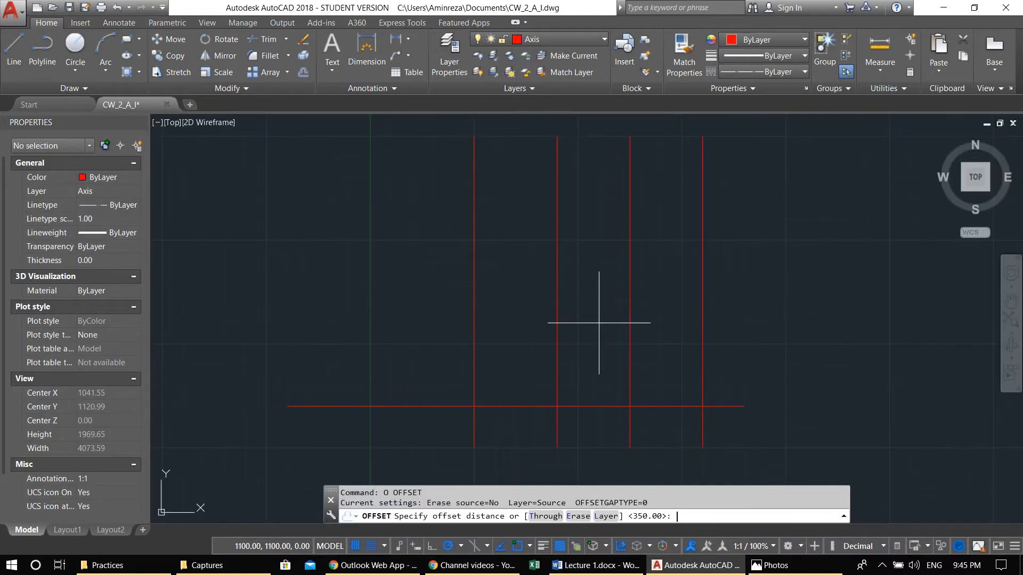
pyautogui.write('500')
pyautogui.press('Return')
pyautogui.click(601, 406)
pyautogui.click(597, 330)
pyautogui.click(589, 302)
pyautogui.click(599, 141)
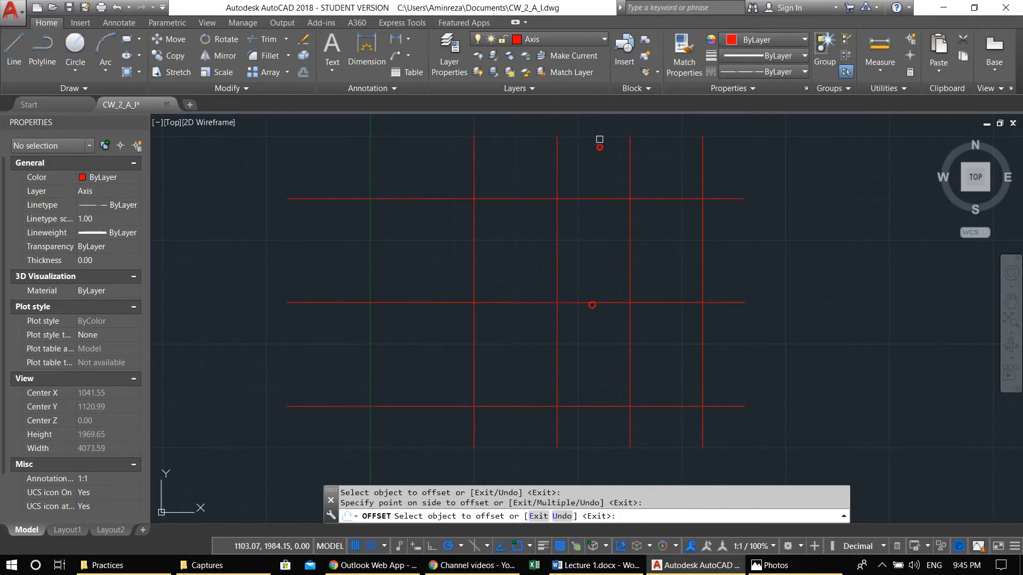
pyautogui.press('Escape')
pyautogui.moveTo(539, 206); pyautogui.dragTo(599, 223, button='middle')
pyautogui.press('Escape')
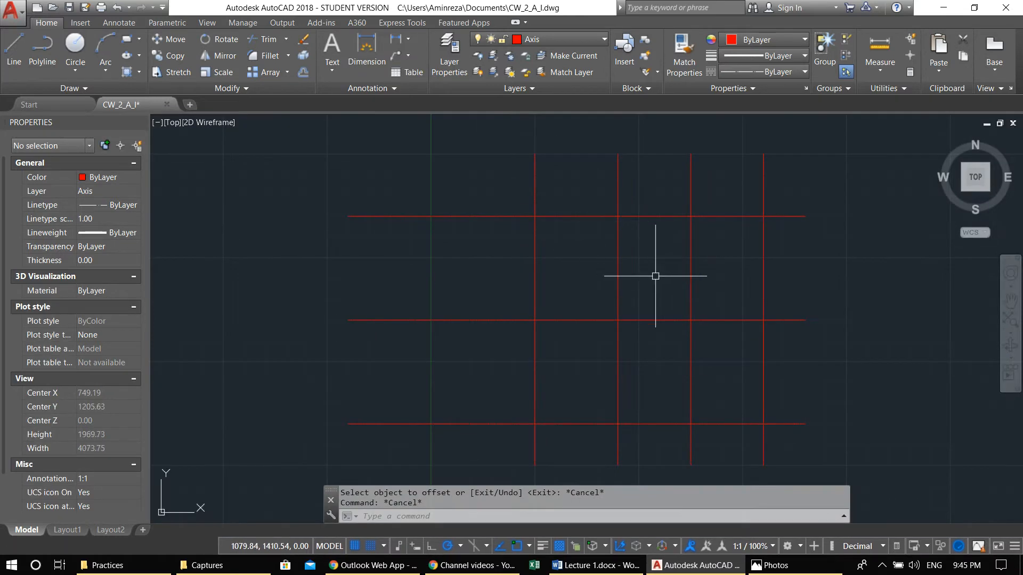
# Step: Draw a horizontal helper line at Y 1900 across the upper ends of the vertical axis lines, ending at X 2100
pyautogui.moveTo(589, 178); pyautogui.dragTo(538, 181, button='middle')
pyautogui.write('1')
pyautogui.press('Return')
pyautogui.click(442, 176)
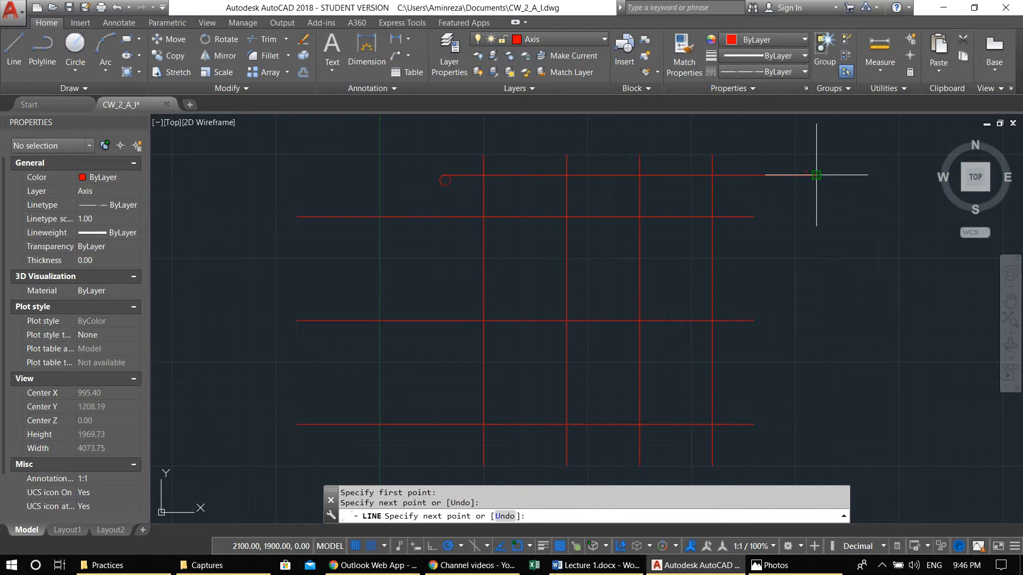
pyautogui.click(806, 173)
# Step: Trim the upper ends of the four vertical axis lines back to the horizontal helper line
pyautogui.moveTo(746, 216); pyautogui.dragTo(744, 222, button='middle')
pyautogui.write('tr')
pyautogui.press('Return')
pyautogui.press('Return')
pyautogui.click(750, 165)
pyautogui.click(453, 146)
pyautogui.press('Return')
# Step: Erase the horizontal helper line above the top axis line
pyautogui.click(764, 196)
pyautogui.click(739, 156)
pyautogui.write('e')
pyautogui.press('Return')
pyautogui.moveTo(676, 201); pyautogui.dragTo(651, 180, button='middle')
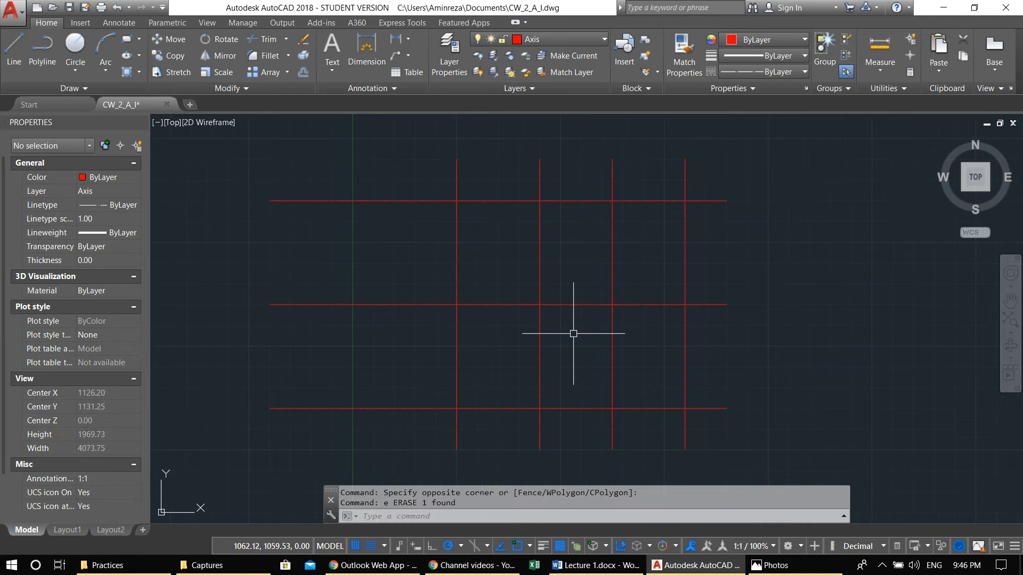
# Step: Turn grid snap off and view the properties of the leftmost vertical axis line, clearing the selection when done
pyautogui.press('F9')
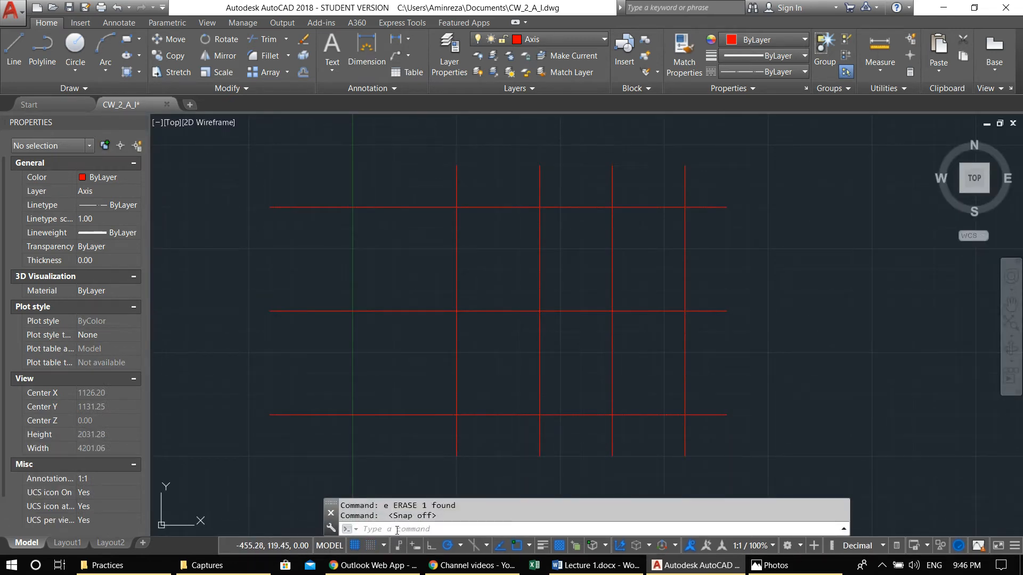
pyautogui.click(456, 184)
pyautogui.write('CH')
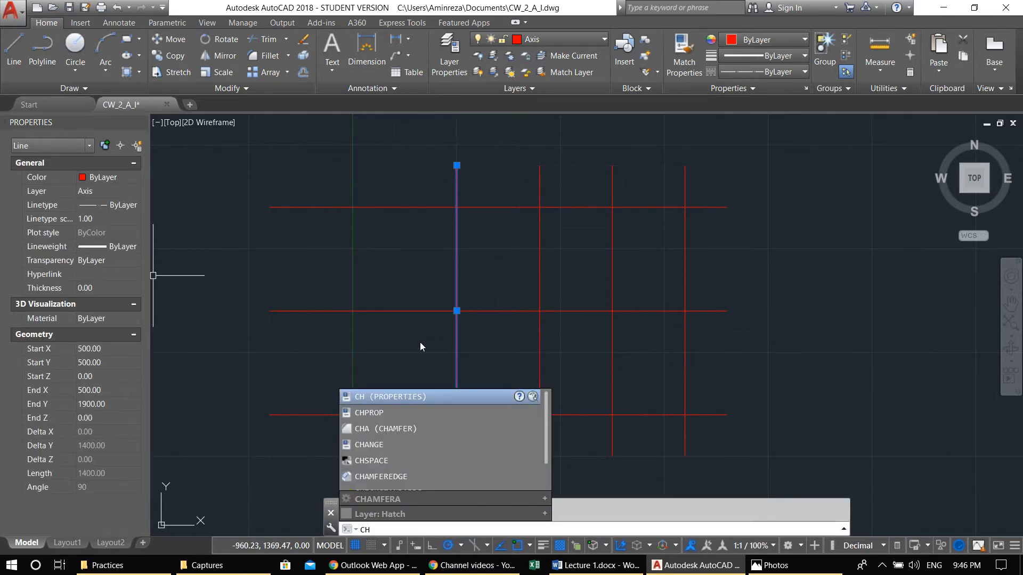
pyautogui.press('Return')
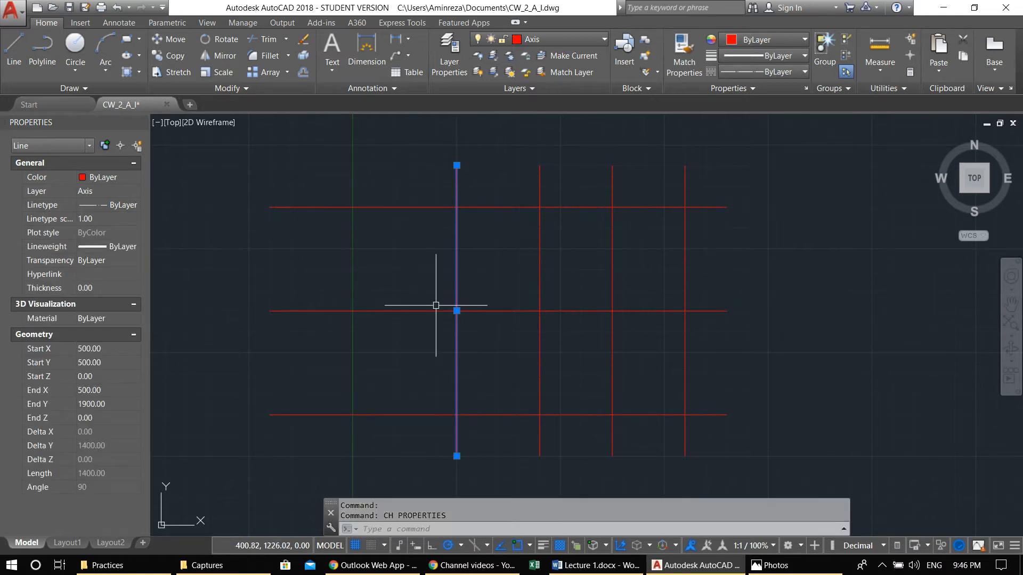
pyautogui.press('Escape')
pyautogui.press('Escape')
# Step: Select the leftmost vertical axis line, close the Properties palette and reopen it for that line
pyautogui.click(492, 181)
pyautogui.click(381, 142)
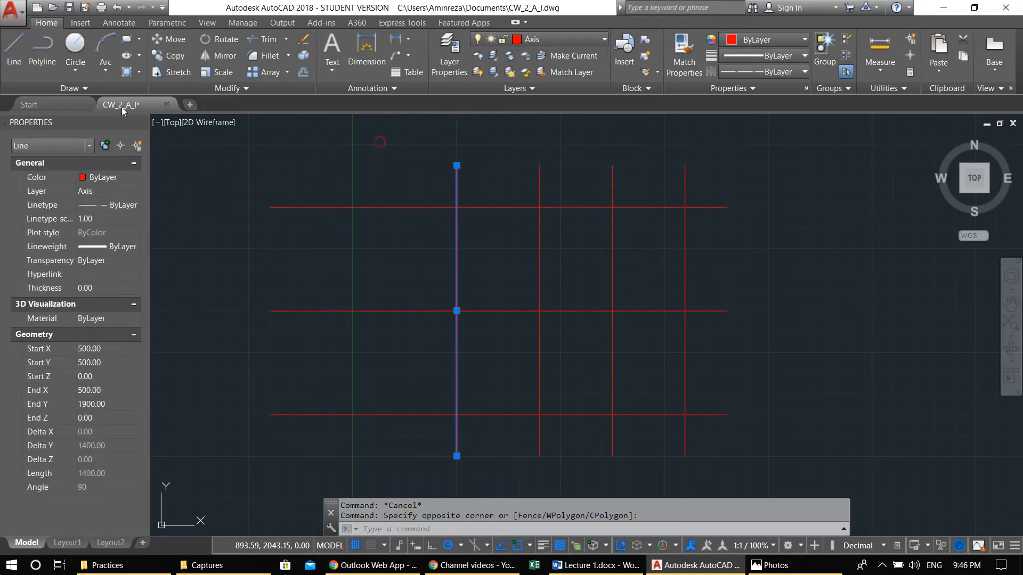
pyautogui.click(140, 122)
pyautogui.click(401, 182)
pyautogui.click(228, 115)
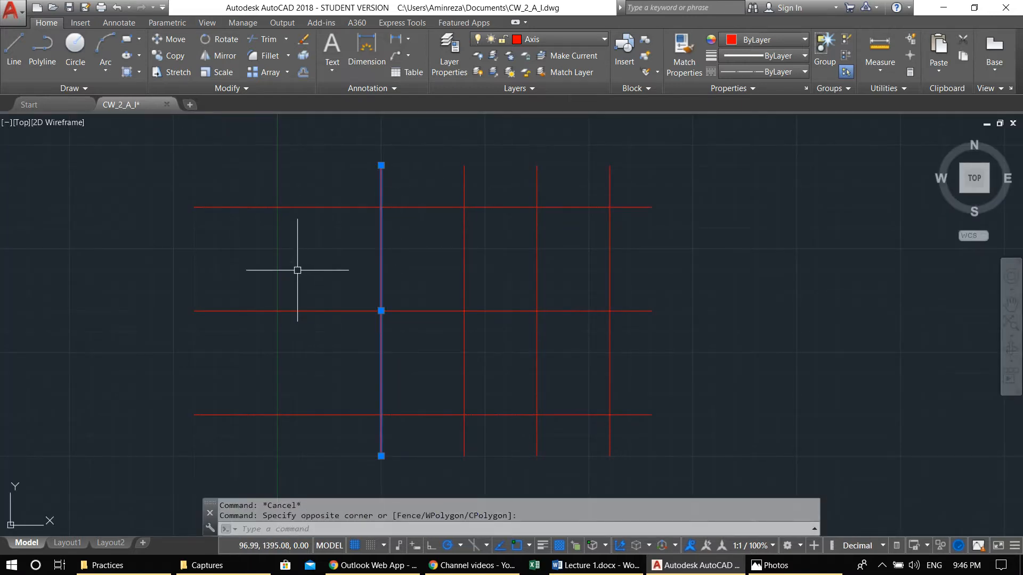
pyautogui.write('ch')
pyautogui.press('Return')
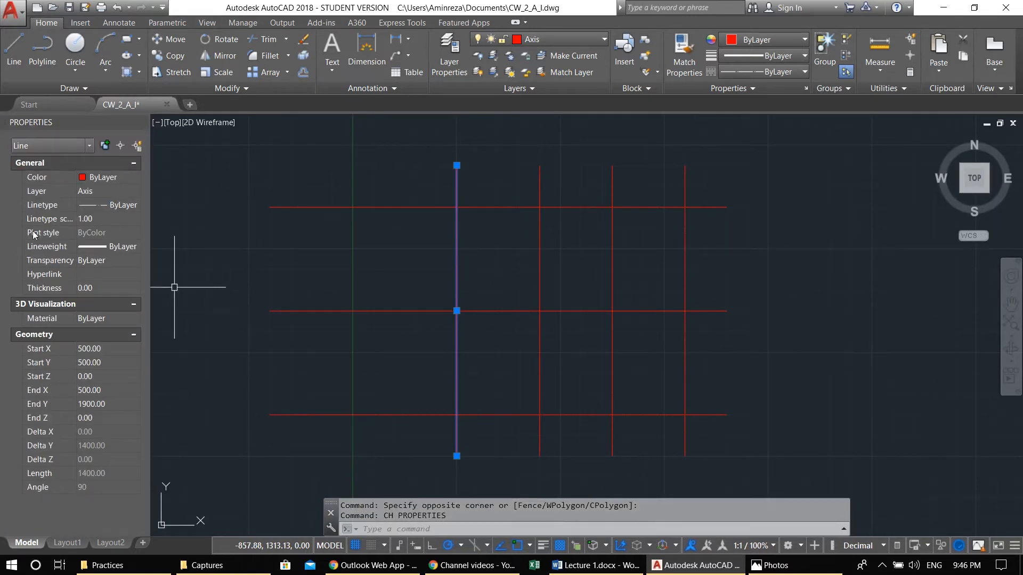
# Step: Set the leftmost vertical axis line's linetype scale to 5 and clear the selection
pyautogui.click(84, 220)
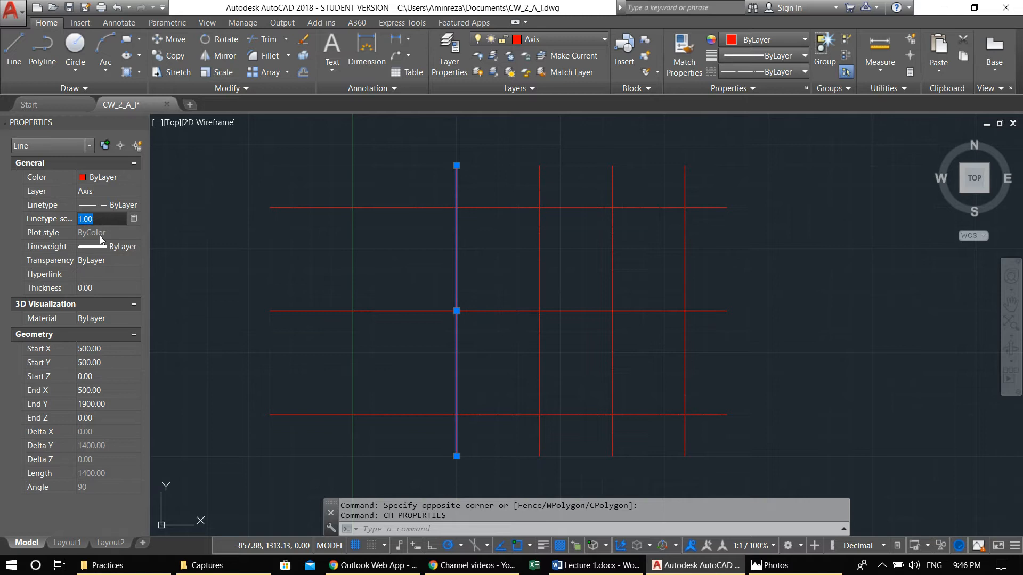
pyautogui.write('5')
pyautogui.press('Return')
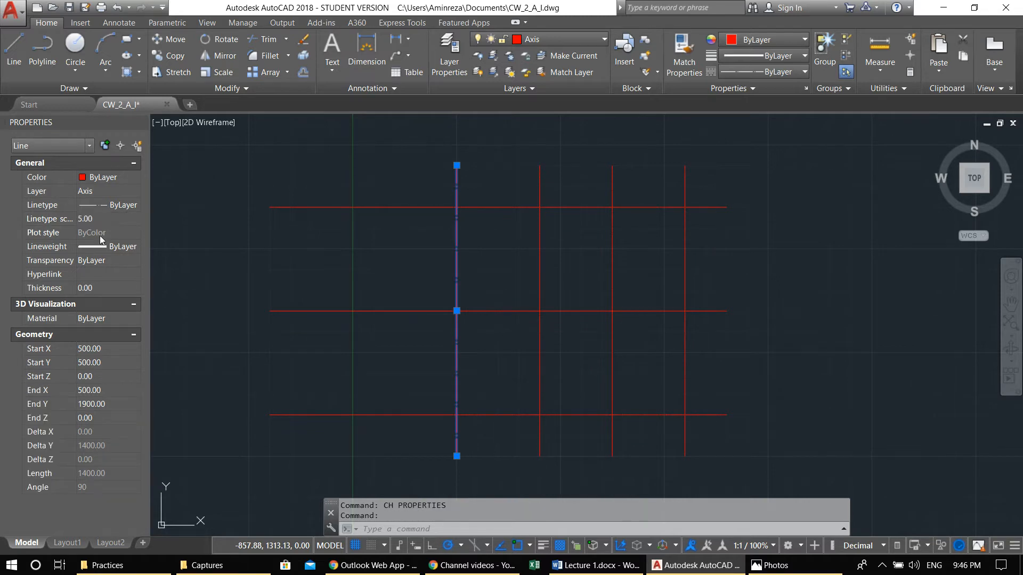
pyautogui.press('Escape')
pyautogui.press('Escape')
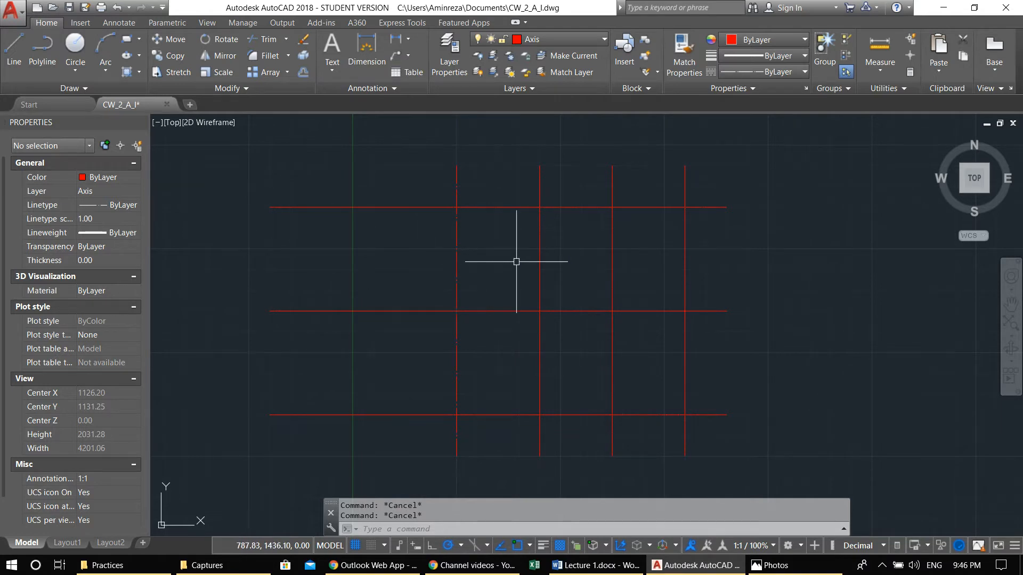
# Step: Set the linetype scale of the second vertical axis line from the left to 10 and deselect it
pyautogui.click(556, 266)
pyautogui.click(463, 231)
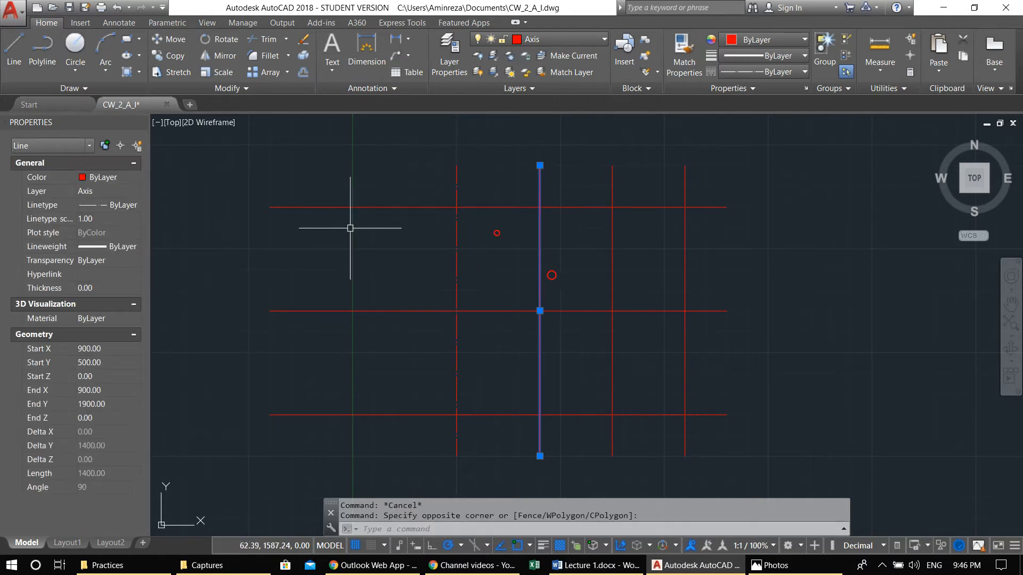
pyautogui.click(95, 217)
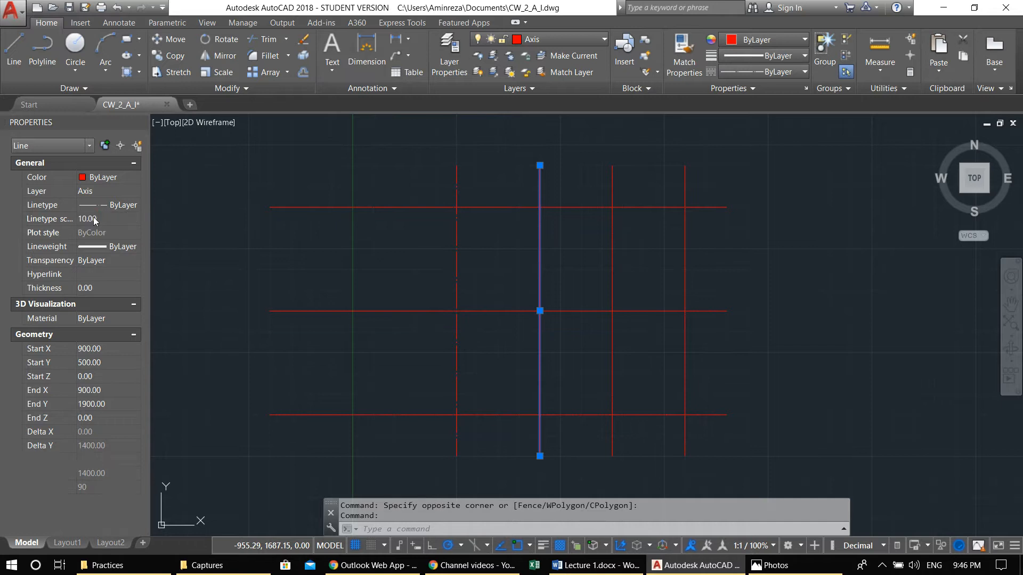
pyautogui.press('Escape')
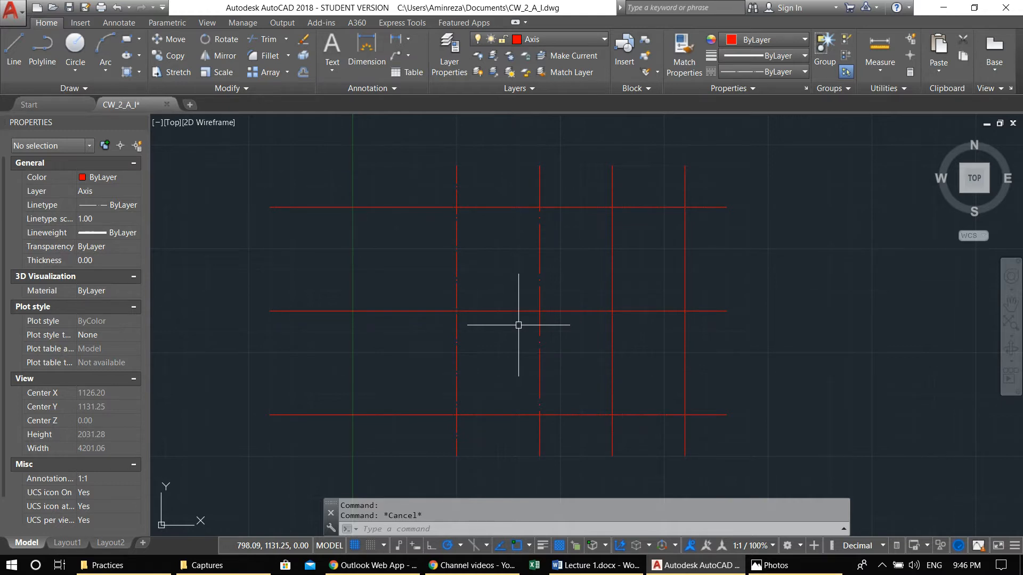
# Step: Set the global linetype scale factor to 2 with LTSCALE
pyautogui.write('LTS')
pyautogui.press('Return')
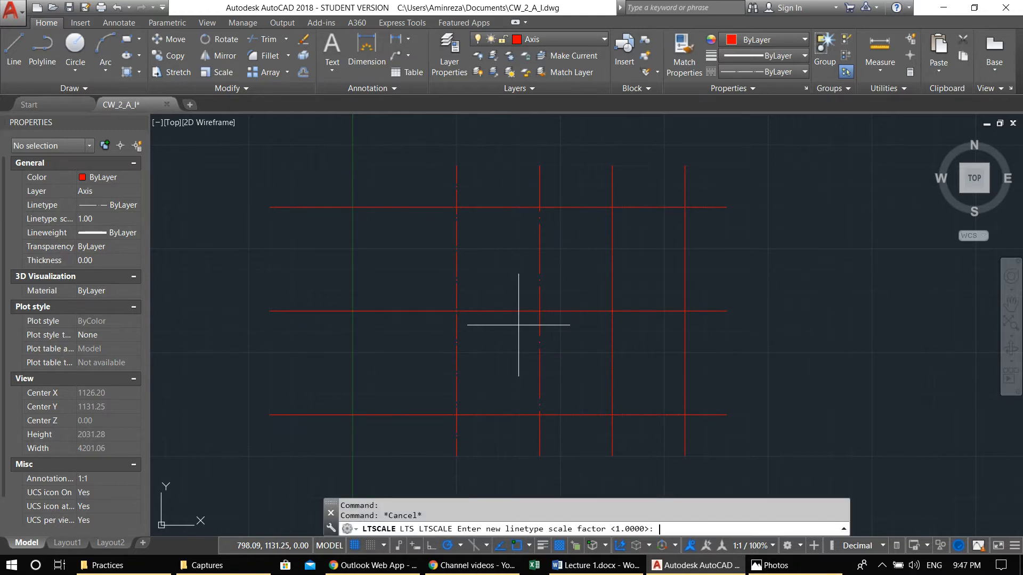
pyautogui.write('2')
pyautogui.press('Return')
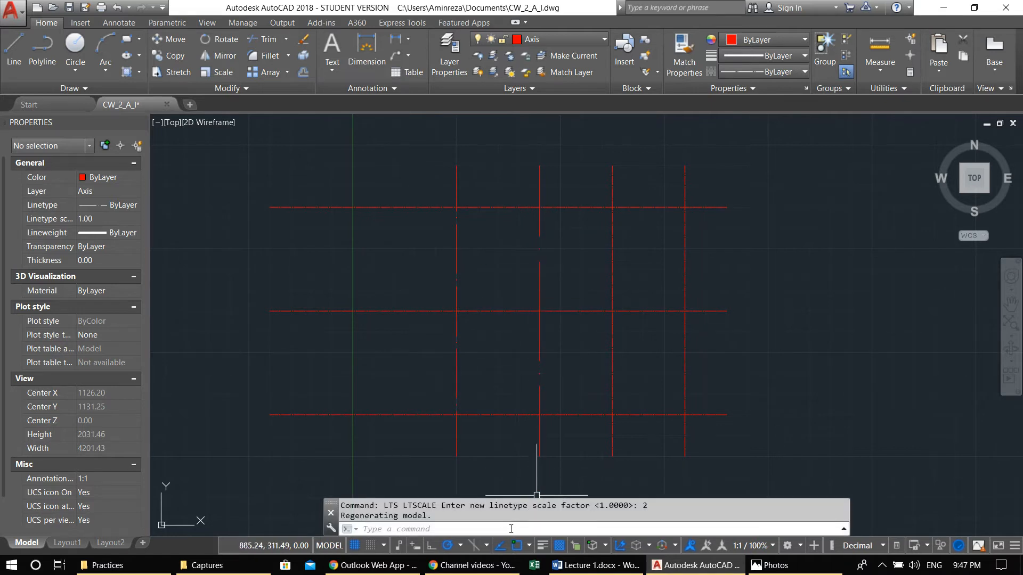
# Step: Set the global linetype scale factor back to 1 with LTSCALE
pyautogui.click(490, 529)
pyautogui.press('Return')
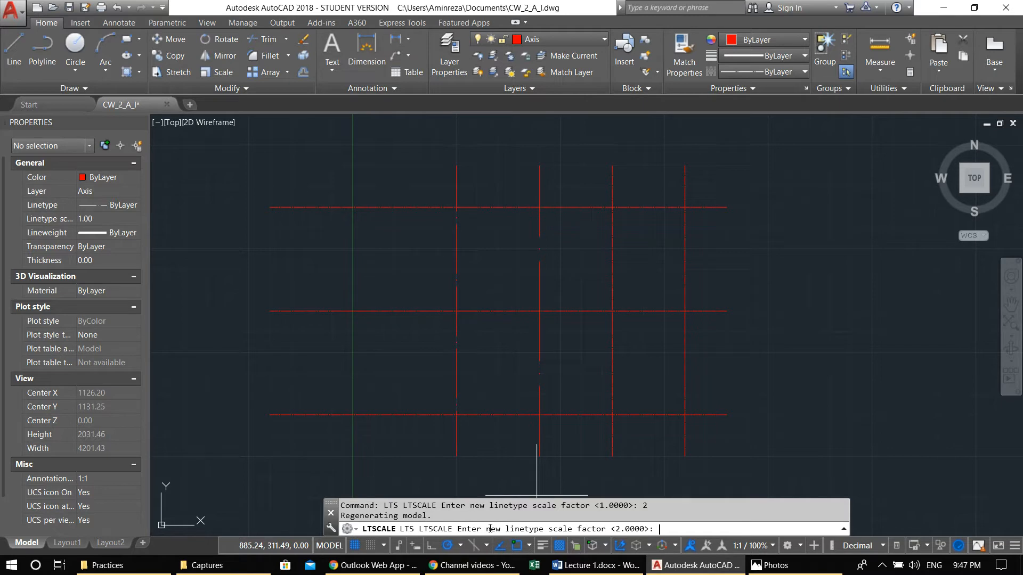
pyautogui.write('1')
pyautogui.press('Return')
pyautogui.press('Escape')
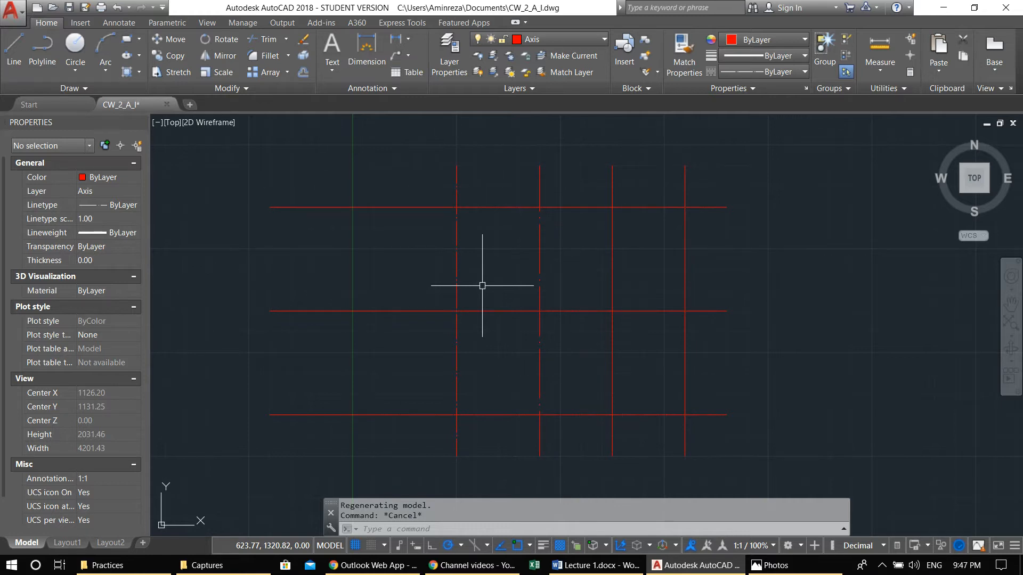
pyautogui.press('Escape')
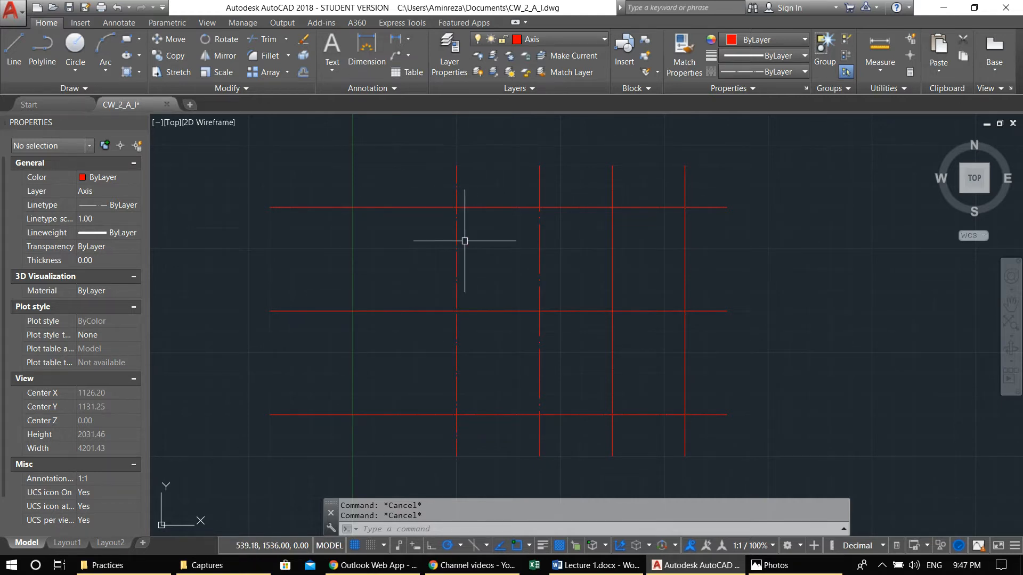
# Step: Match the linetype properties of the leftmost vertical axis line onto all the other axis lines
pyautogui.write('Ma')
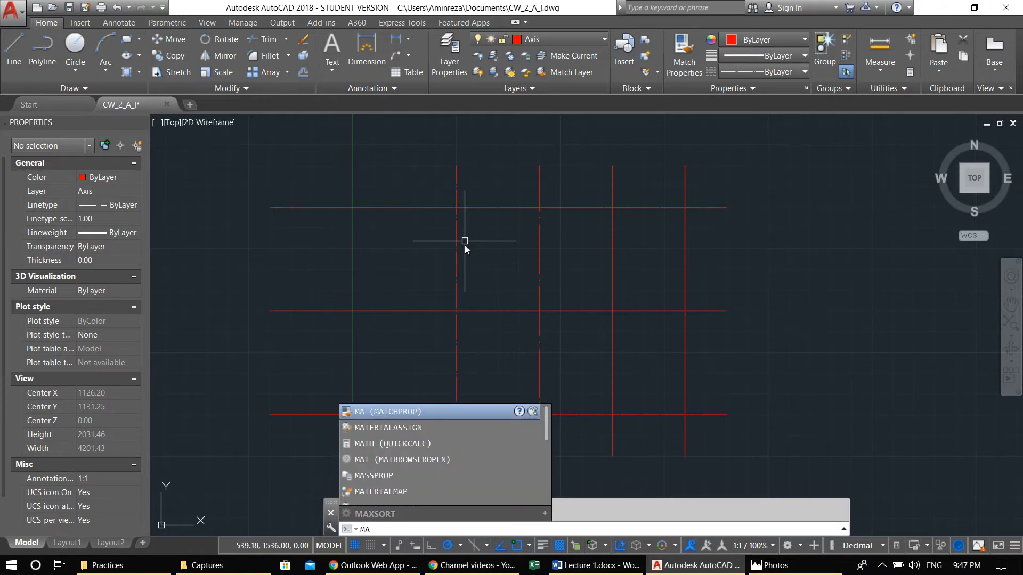
pyautogui.press('Return')
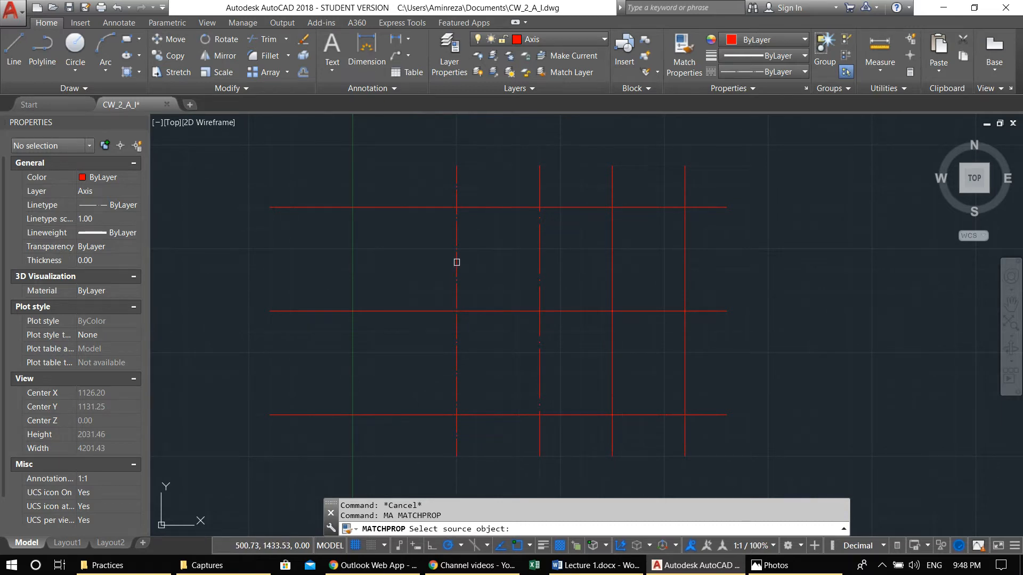
pyautogui.click(456, 262)
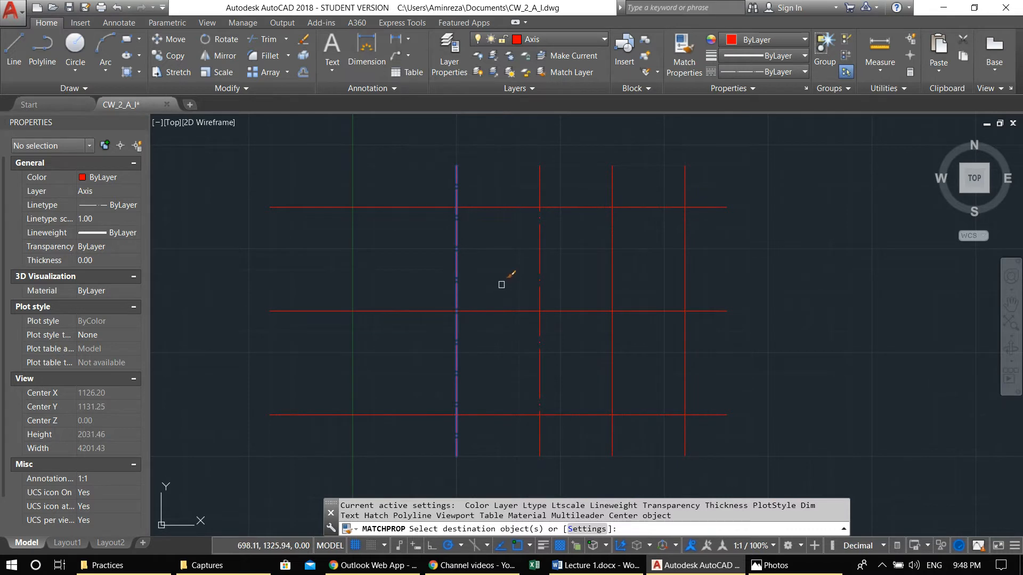
pyautogui.click(763, 429)
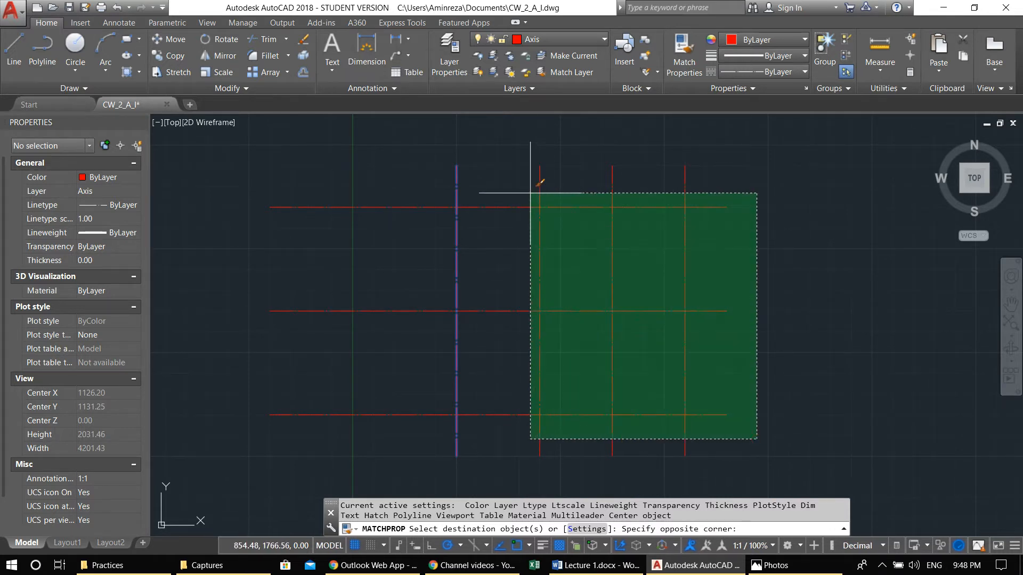
pyautogui.click(515, 187)
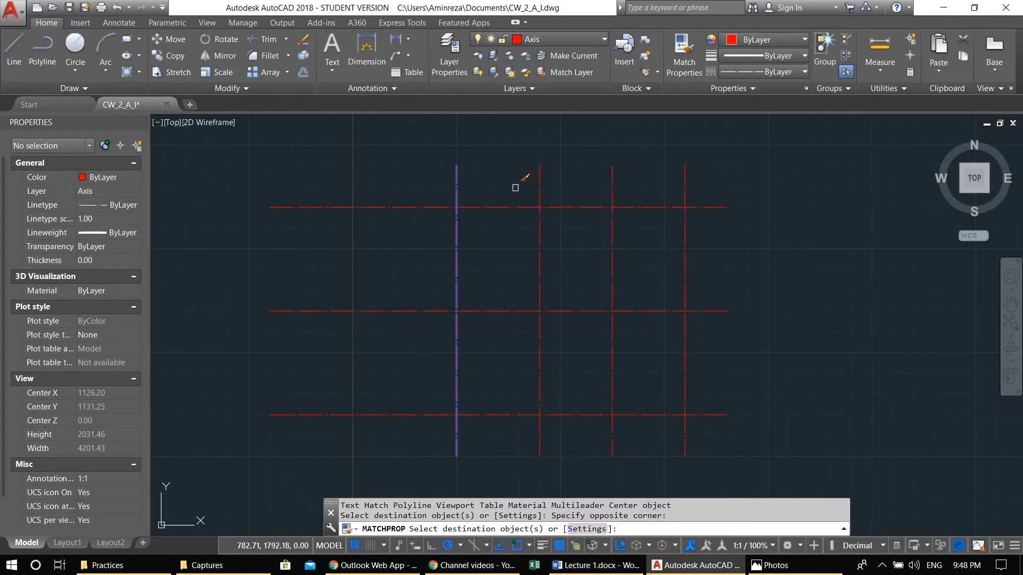
pyautogui.press('Escape')
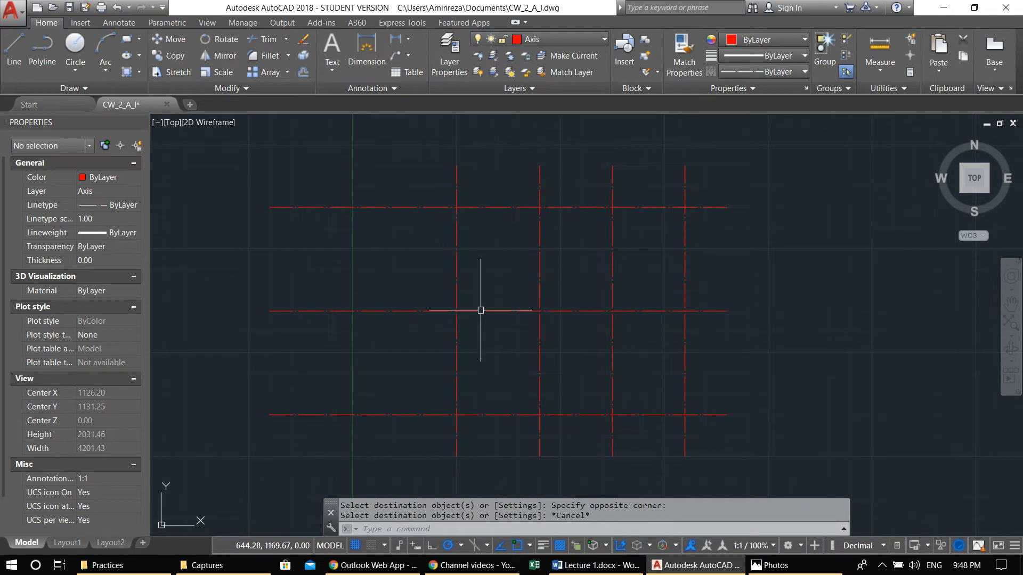
# Step: Draw two connected test line segments forming a peak to the right of the axis grid
pyautogui.moveTo(588, 291); pyautogui.dragTo(566, 300, button='middle')
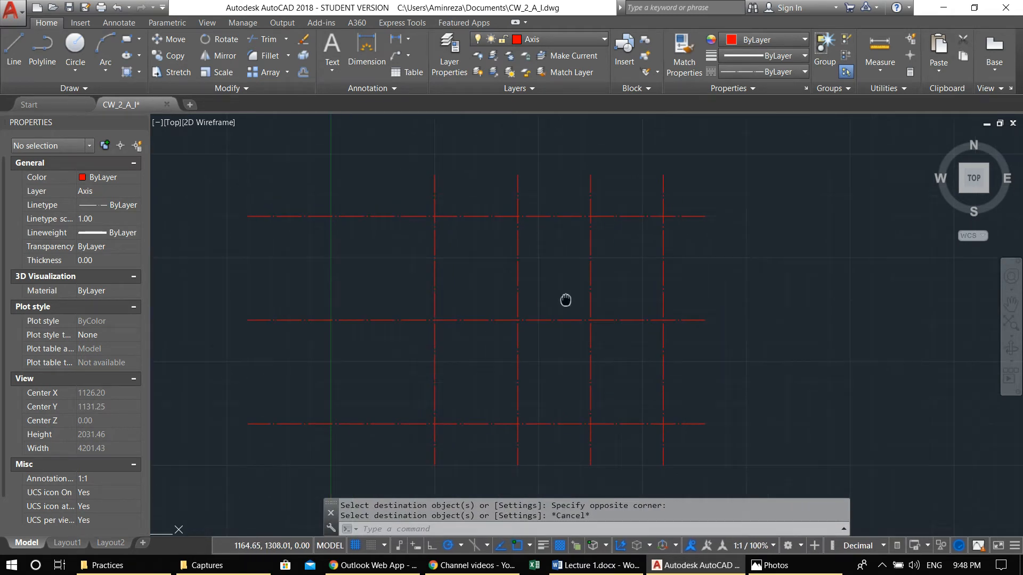
pyautogui.write('l')
pyautogui.press('Return')
pyautogui.click(750, 341)
pyautogui.click(853, 184)
pyautogui.click(873, 305)
pyautogui.press('Return')
# Step: Move the two test lines to the Window layer and clear the selection
pyautogui.click(904, 277)
pyautogui.click(767, 210)
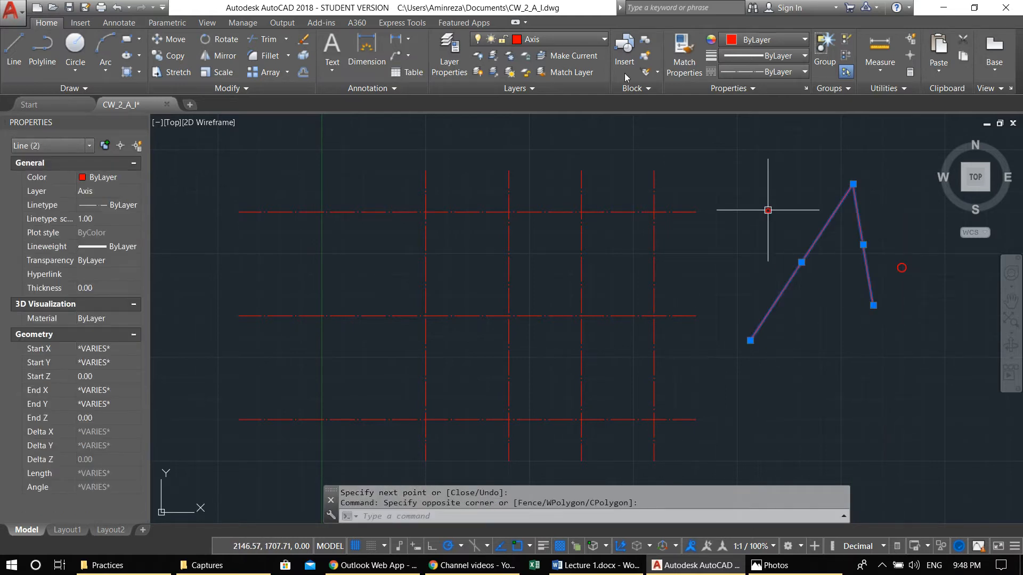
pyautogui.click(545, 39)
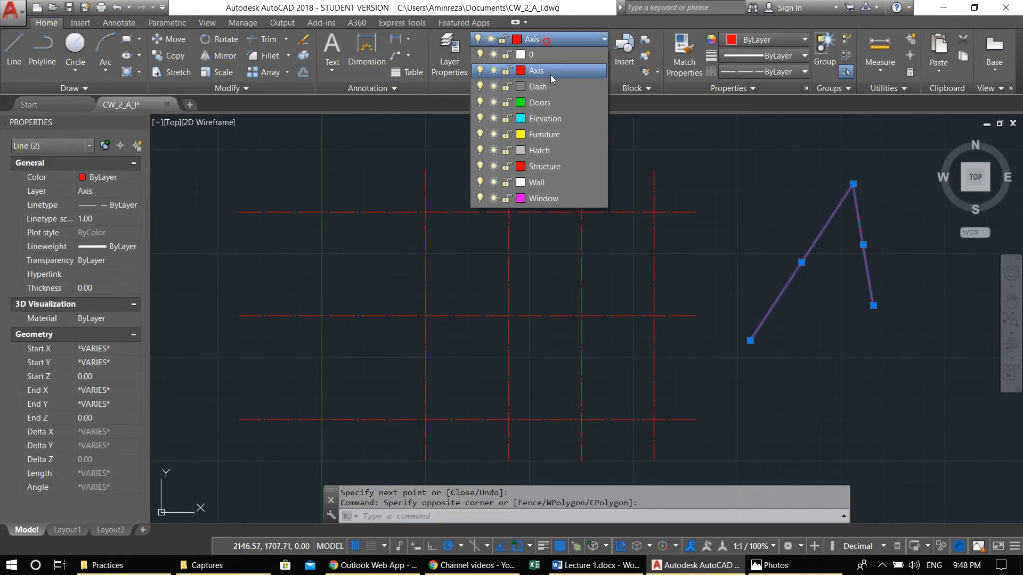
pyautogui.click(566, 198)
pyautogui.press('Escape')
# Step: Match the properties of the third vertical axis line onto the two test lines
pyautogui.moveTo(587, 219); pyautogui.dragTo(598, 217, button='middle')
pyautogui.write('ma')
pyautogui.press('Return')
pyautogui.click(592, 240)
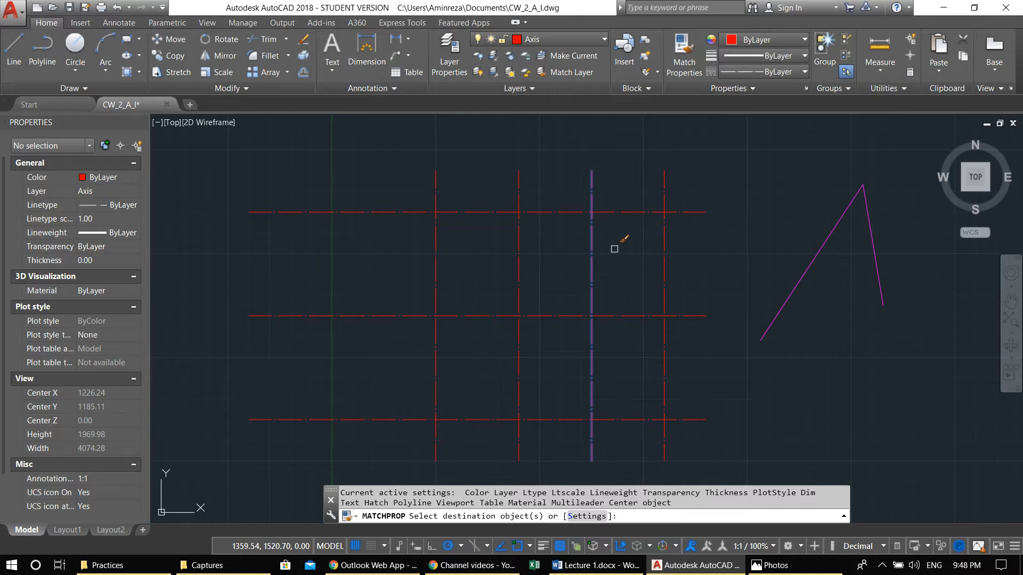
pyautogui.click(922, 366)
pyautogui.click(891, 337)
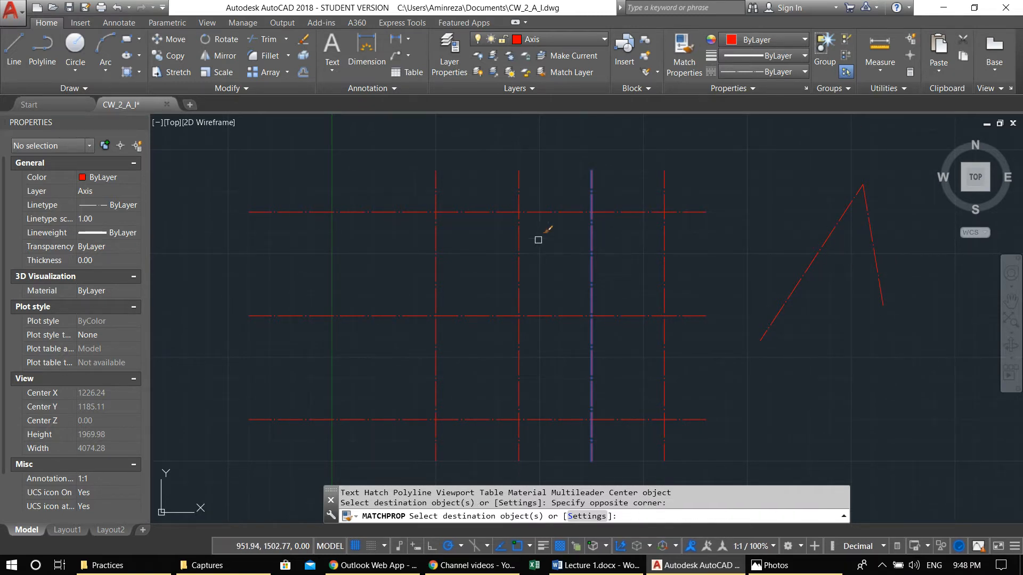
pyautogui.press('Escape')
# Step: Erase the two test lines to the right of the axis grid
pyautogui.click(900, 351)
pyautogui.press('Escape')
pyautogui.click(867, 319)
pyautogui.click(790, 218)
pyautogui.write('e')
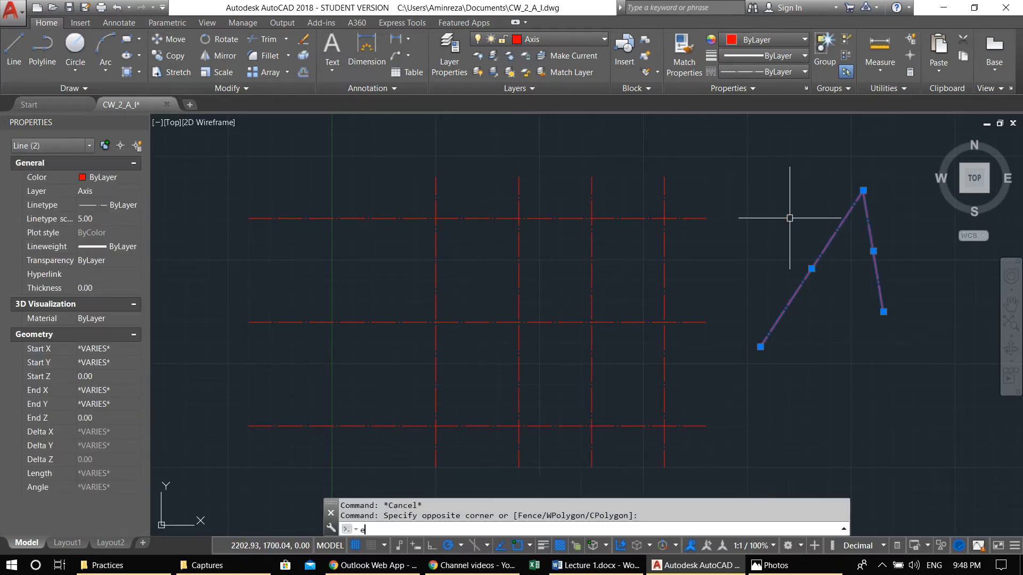
pyautogui.press('Return')
pyautogui.moveTo(450, 252); pyautogui.dragTo(536, 200, button='middle')
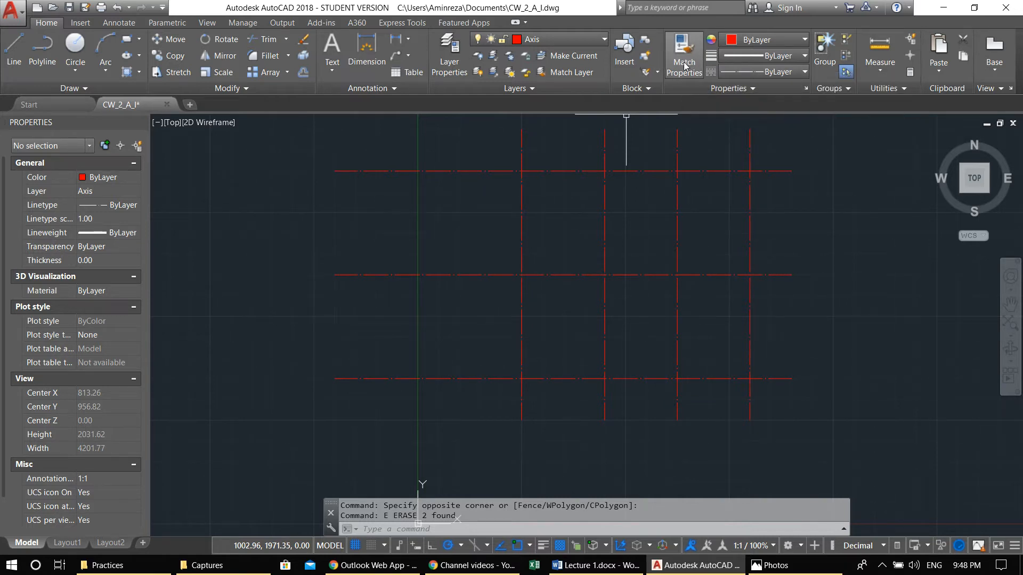
pyautogui.press('Escape')
pyautogui.press('Escape')
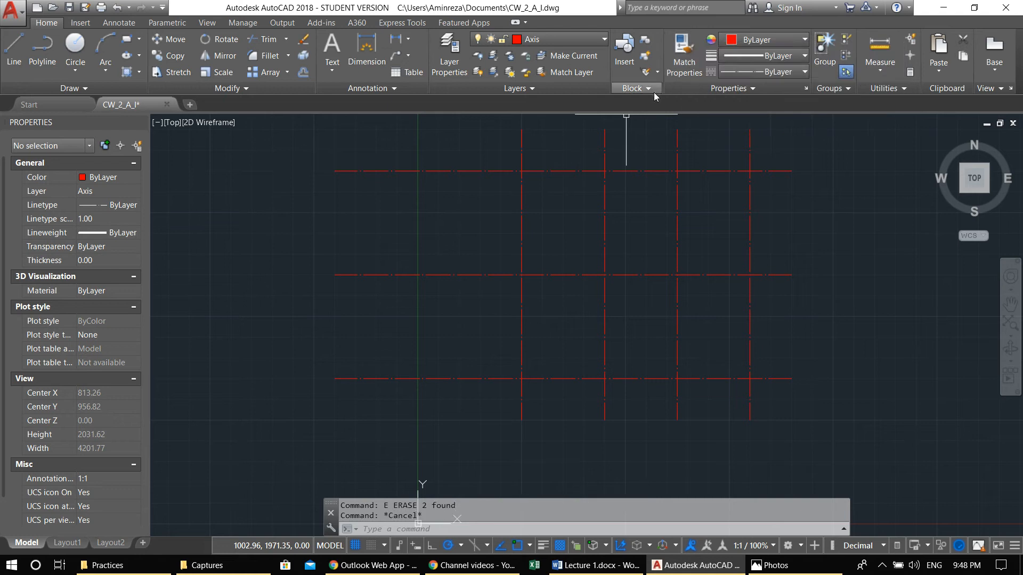
pyautogui.moveTo(577, 161); pyautogui.dragTo(521, 172, button='middle')
pyautogui.moveTo(538, 253); pyautogui.dragTo(489, 274, button='middle')
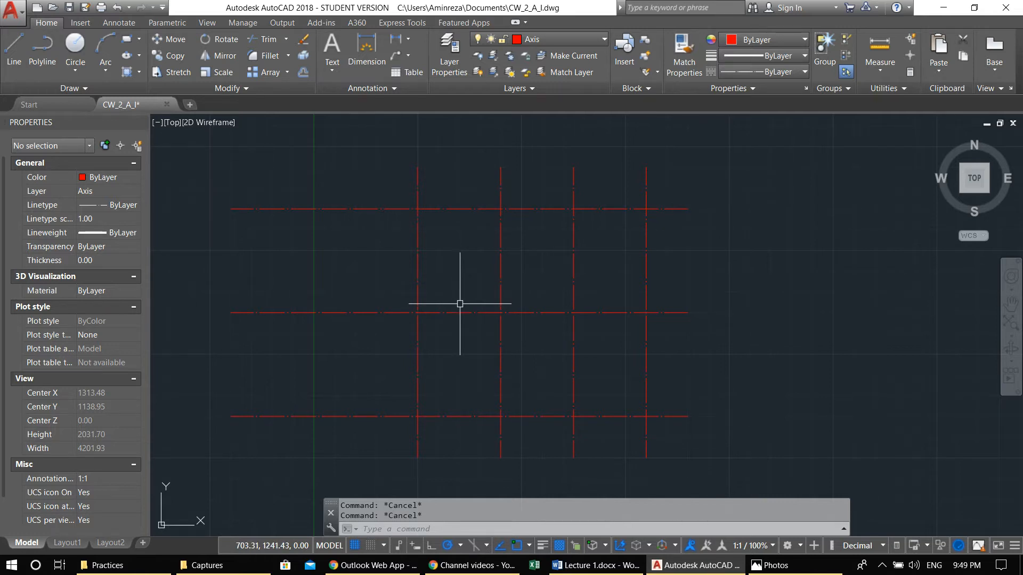
# Step: Configure the multiline settings with Zero justification and a scale of 25, and leave the command without drawing
pyautogui.moveTo(426, 293); pyautogui.dragTo(410, 293, button='middle')
pyautogui.write('ml')
pyautogui.press('Return')
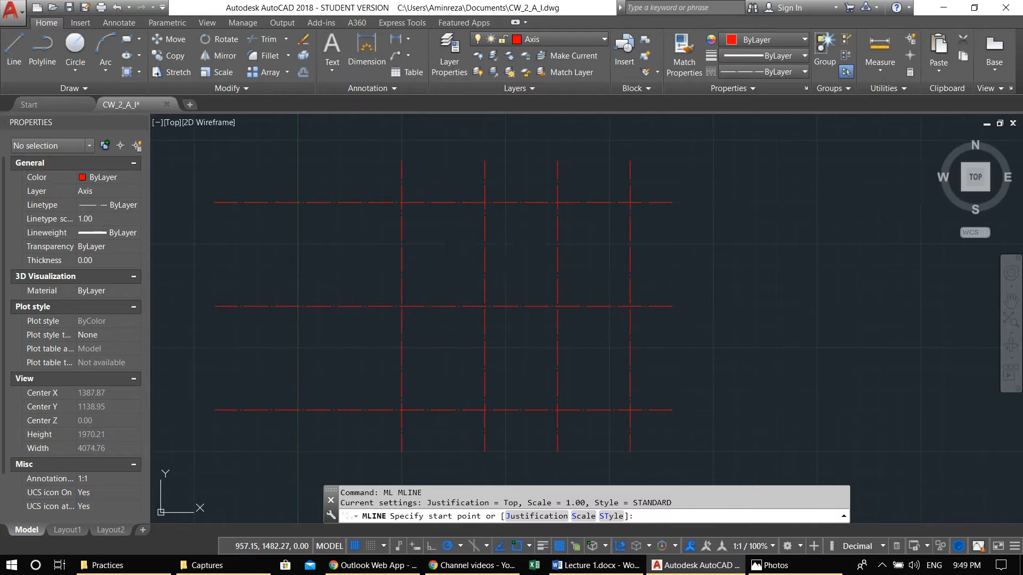
pyautogui.click(554, 521)
pyautogui.write('Z')
pyautogui.press('Return')
pyautogui.click(581, 516)
pyautogui.write('25')
pyautogui.press('Return')
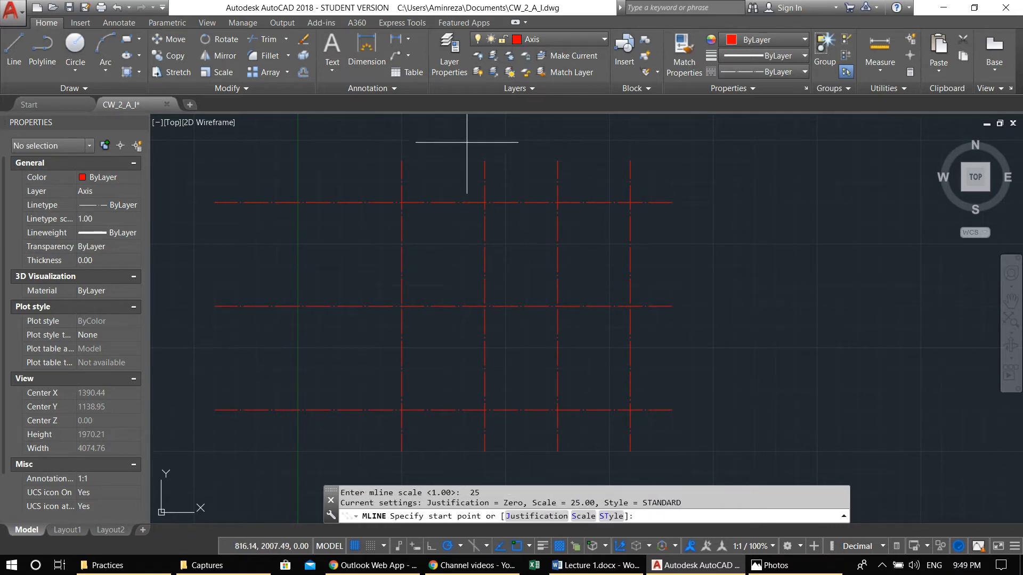
pyautogui.press('Escape')
pyautogui.press('Escape')
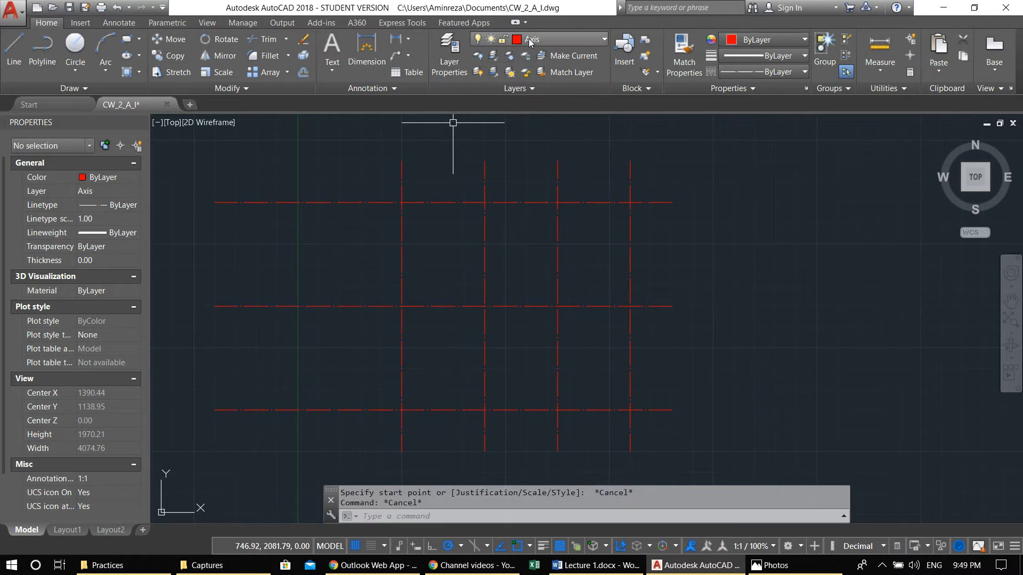
# Step: Make Wall the current layer
pyautogui.click(533, 39)
pyautogui.click(537, 183)
pyautogui.moveTo(507, 218); pyautogui.dragTo(555, 228, button='middle')
# Step: Draw a multiline wall: top axis rightward, down to the middle axis, left, down to the bottom axis, right to the second vertical, up to the top
pyautogui.write('ml')
pyautogui.press('Return')
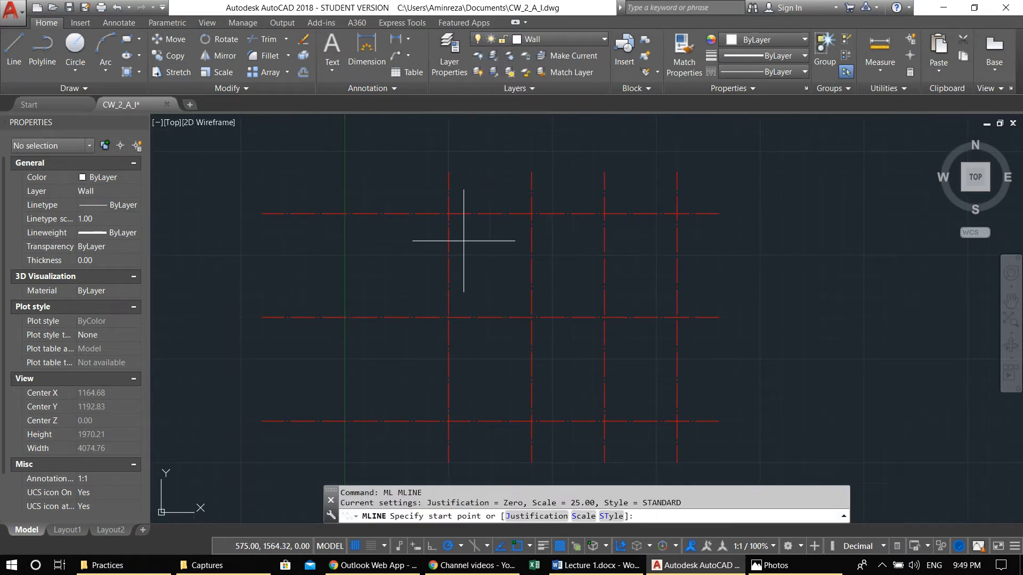
pyautogui.click(449, 214)
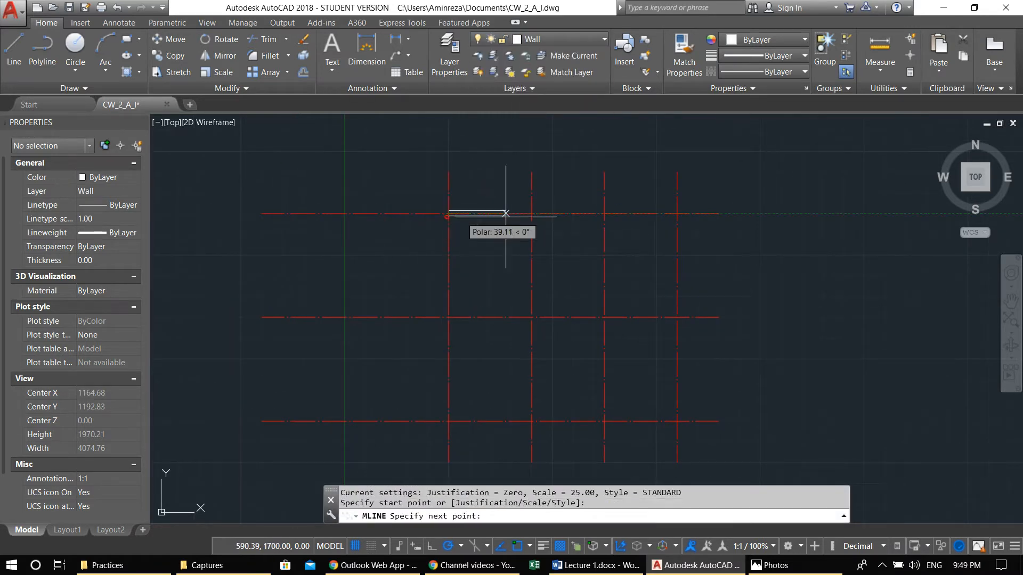
pyautogui.click(677, 214)
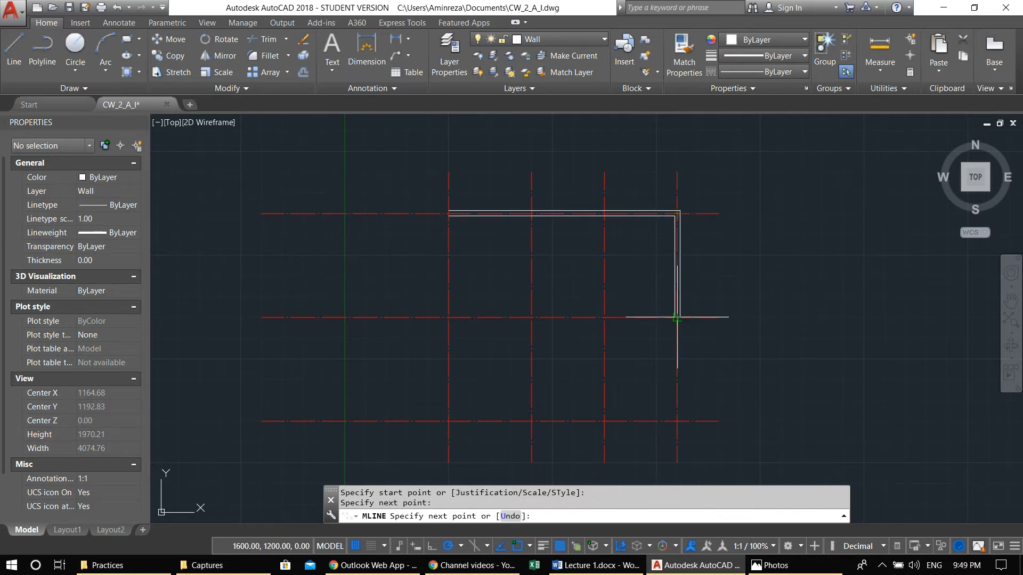
pyautogui.click(677, 318)
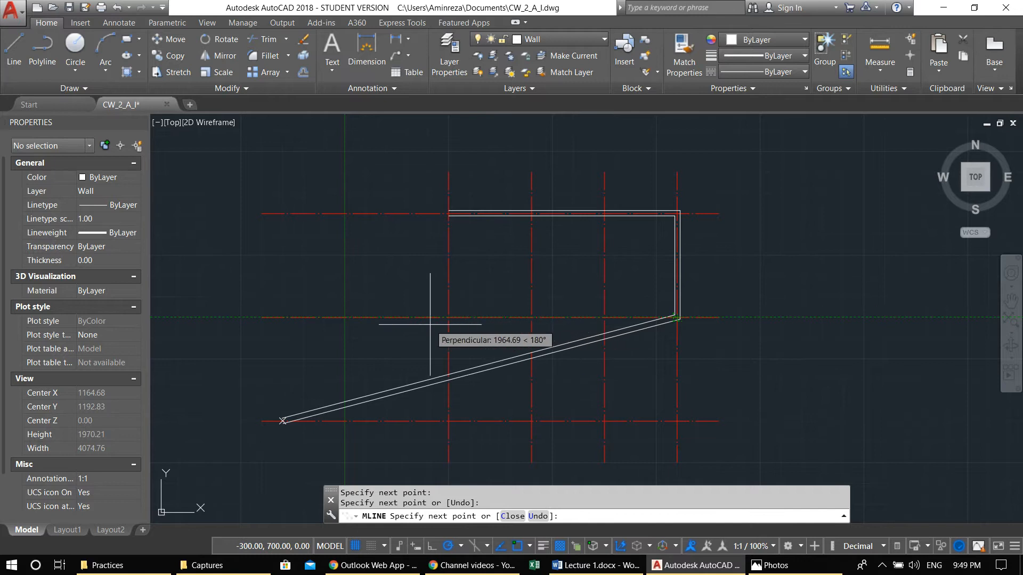
pyautogui.click(446, 322)
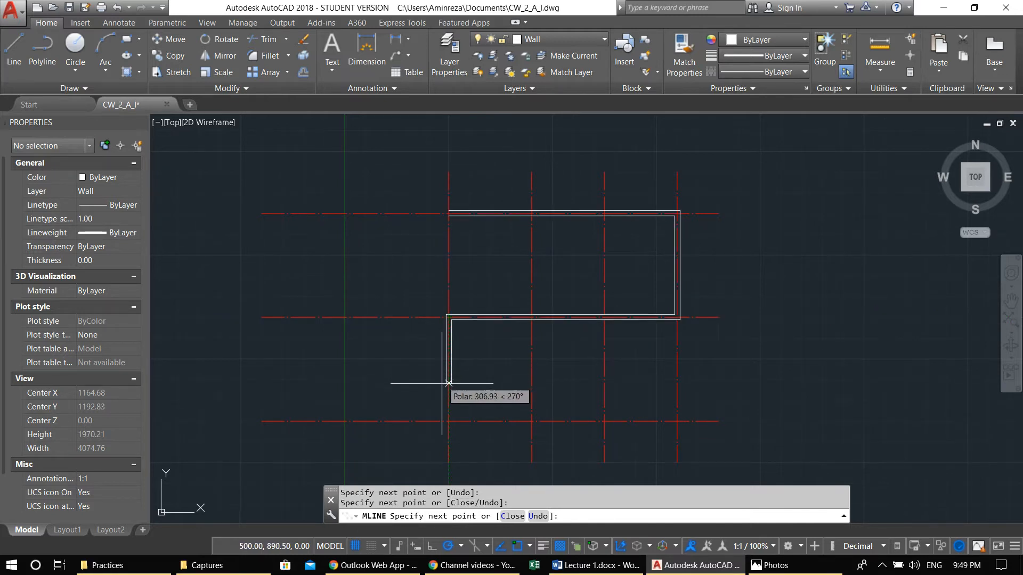
pyautogui.click(448, 421)
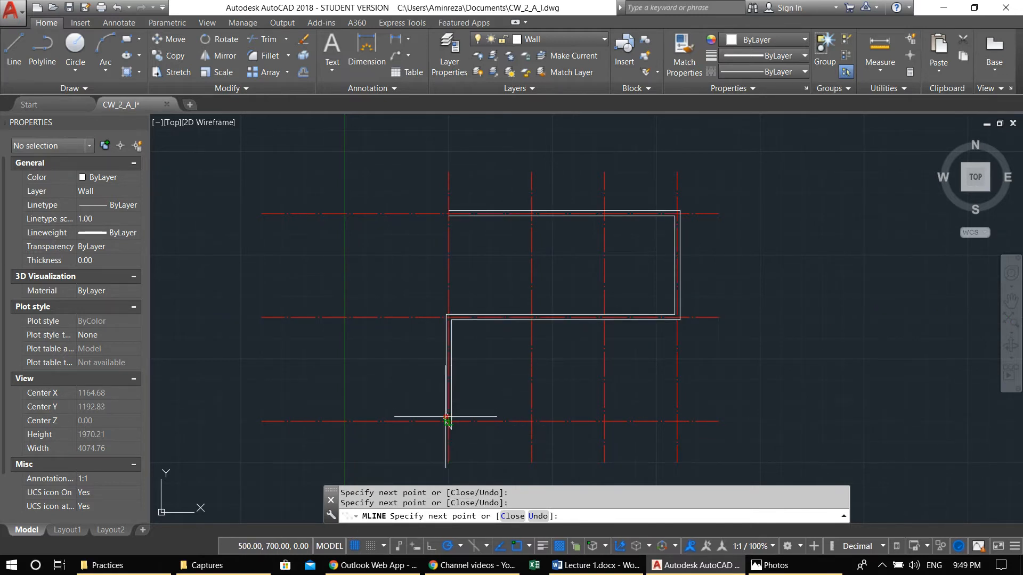
pyautogui.click(530, 421)
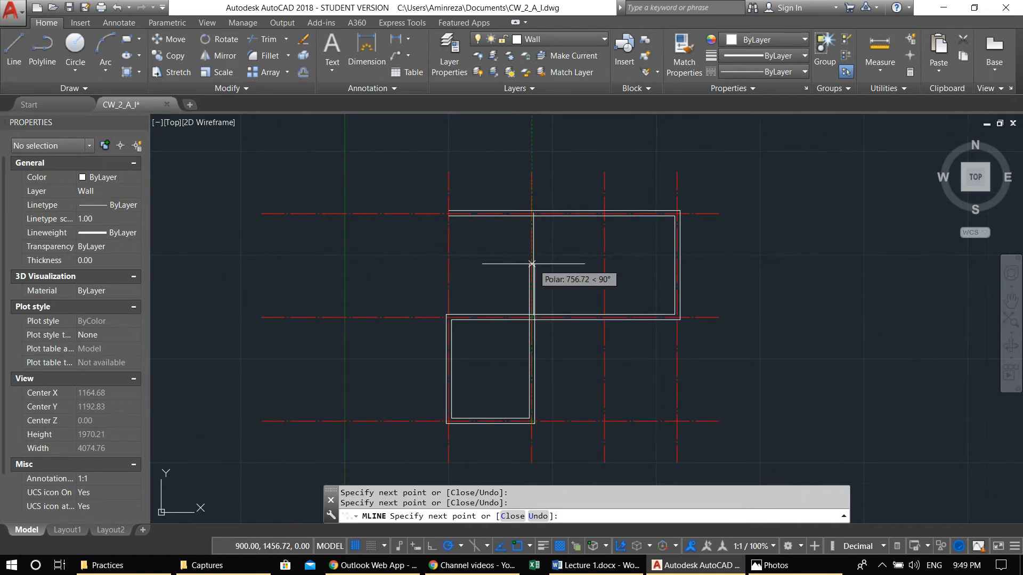
pyautogui.click(531, 214)
pyautogui.moveTo(546, 283); pyautogui.dragTo(517, 217, button='middle')
pyautogui.press('Return')
pyautogui.press('Return')
pyautogui.press('Escape')
# Step: Draw a multiline wall from the right end of the middle wall down to the bottom axis and left to the second vertical wall
pyautogui.scroll(2, 639, 272)
pyautogui.press('Return')
pyautogui.click(656, 241)
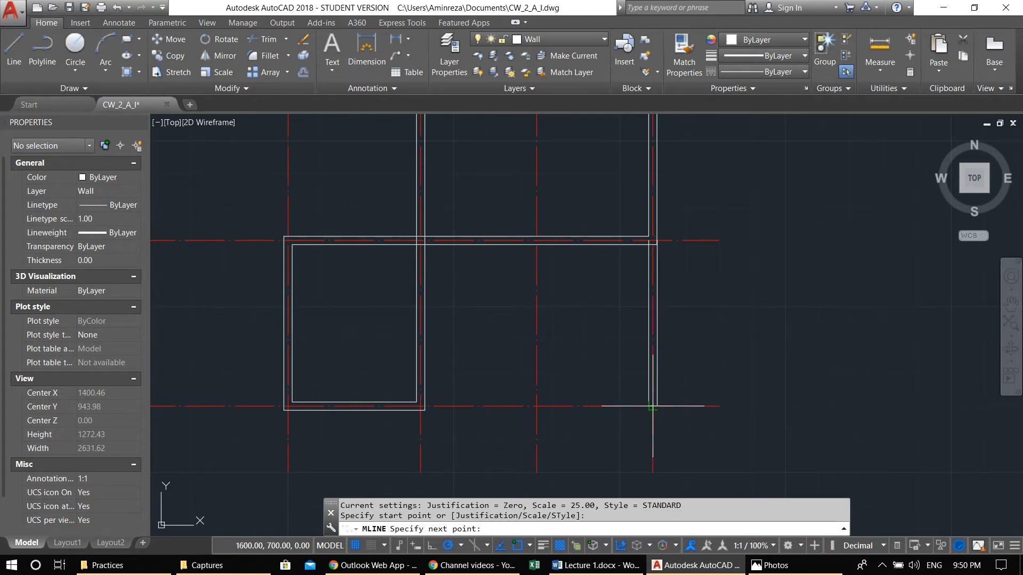
pyautogui.click(653, 406)
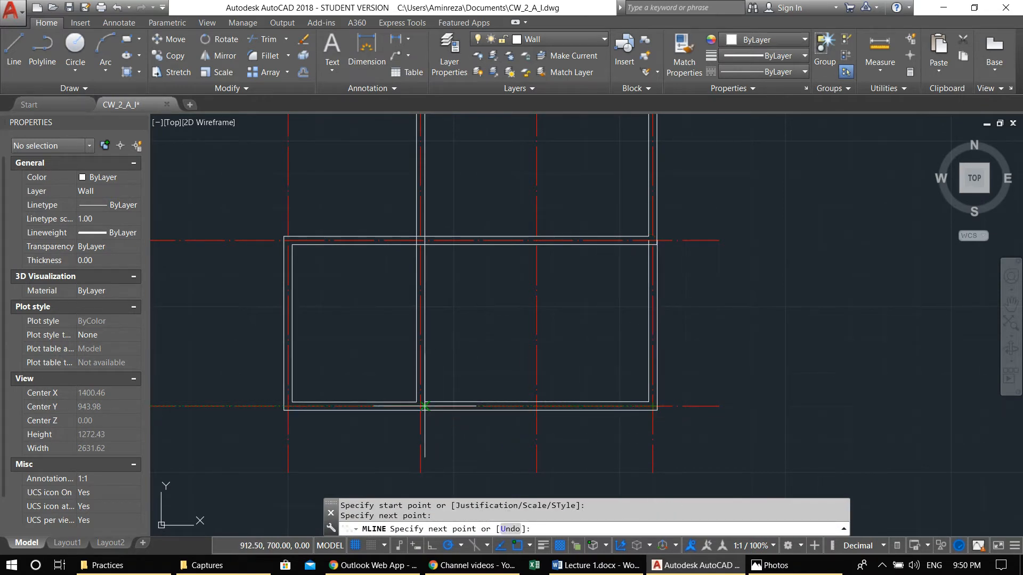
pyautogui.click(425, 406)
pyautogui.scroll(-2, 565, 379)
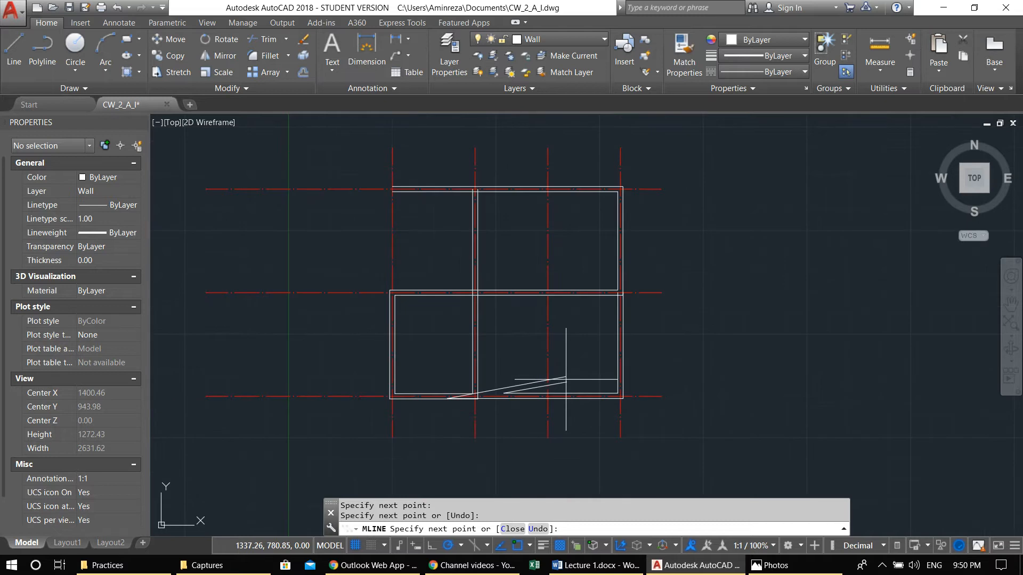
pyautogui.press('Return')
pyautogui.moveTo(543, 359); pyautogui.dragTo(579, 358, button='middle')
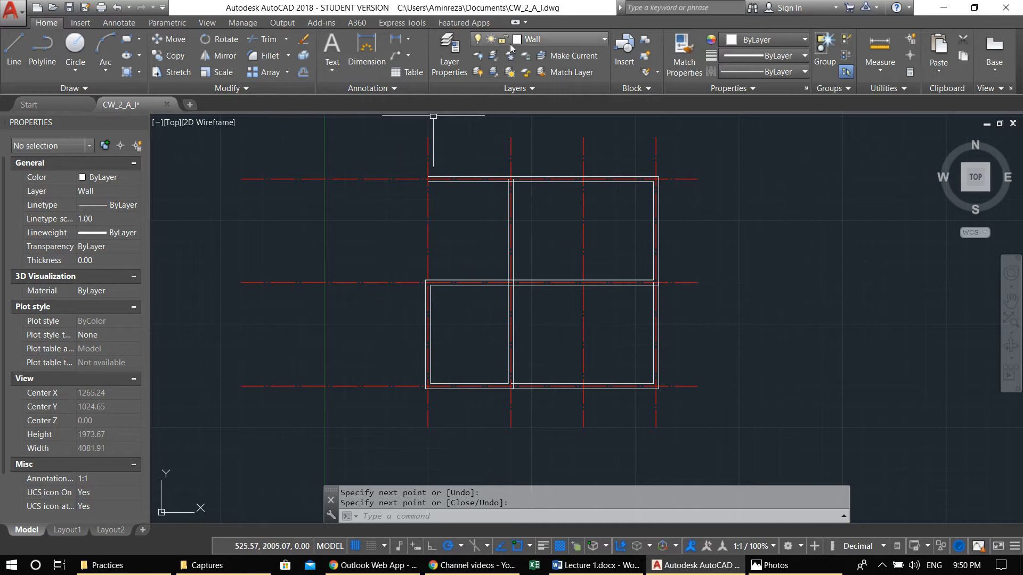
# Step: Turn off the Wall layer and make Structure the current layer
pyautogui.click(510, 43)
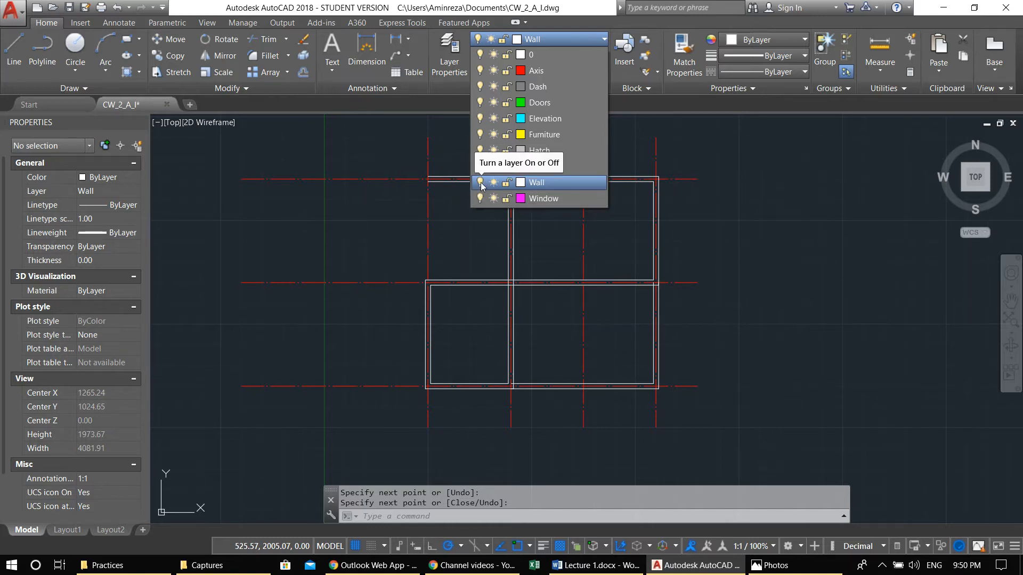
pyautogui.click(481, 185)
pyautogui.click(426, 259)
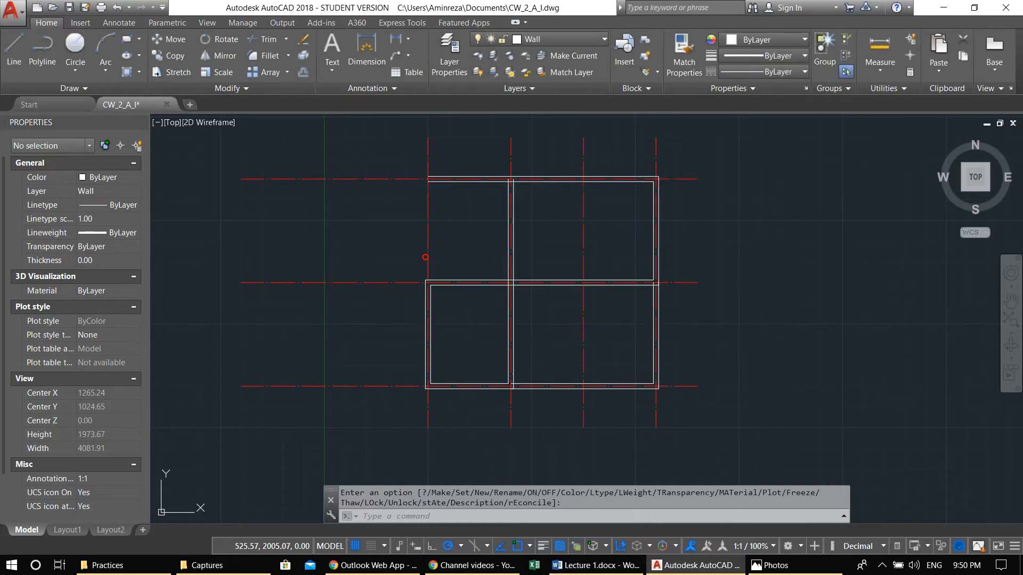
pyautogui.click(539, 40)
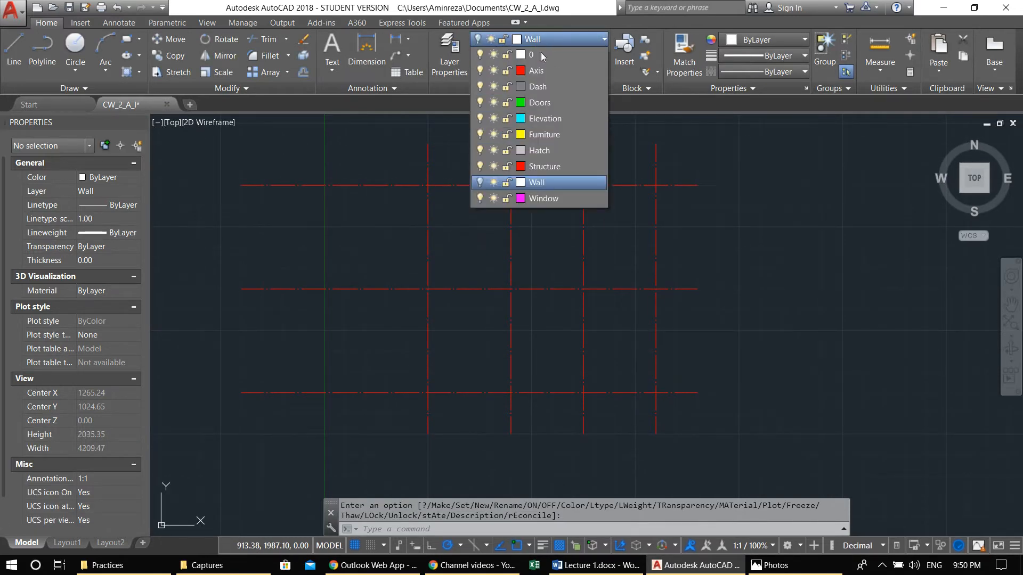
pyautogui.click(544, 167)
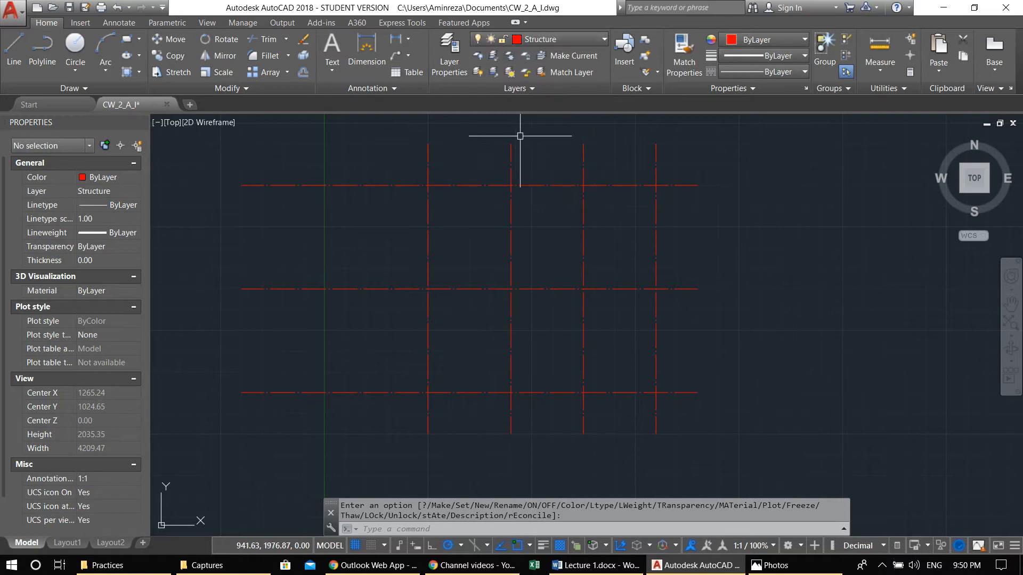
pyautogui.press('Escape')
pyautogui.press('Escape')
# Step: Draw a 25 by 25 square column in the empty area near the first vertical axis
pyautogui.moveTo(501, 172); pyautogui.dragTo(566, 176, button='middle')
pyautogui.scroll(2, 475, 187)
pyautogui.write('rec')
pyautogui.press('Return')
pyautogui.click(413, 262)
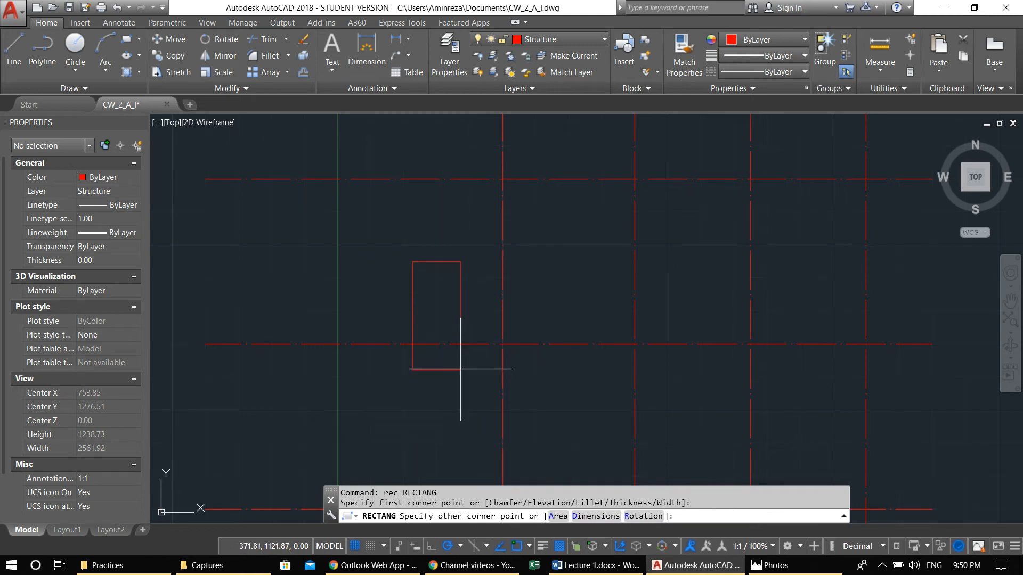
pyautogui.write('d')
pyautogui.press('Return')
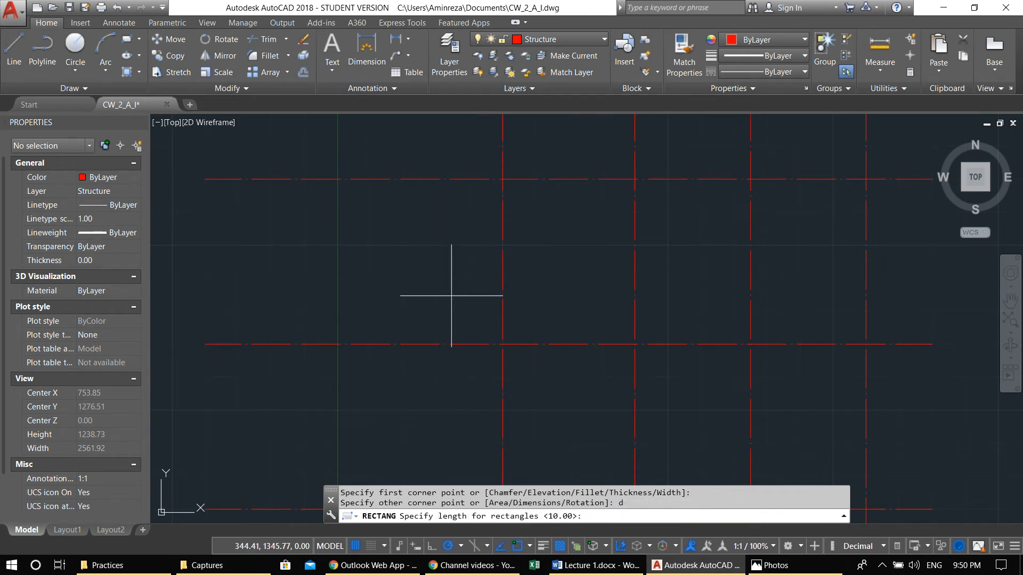
pyautogui.write('25')
pyautogui.press('Return')
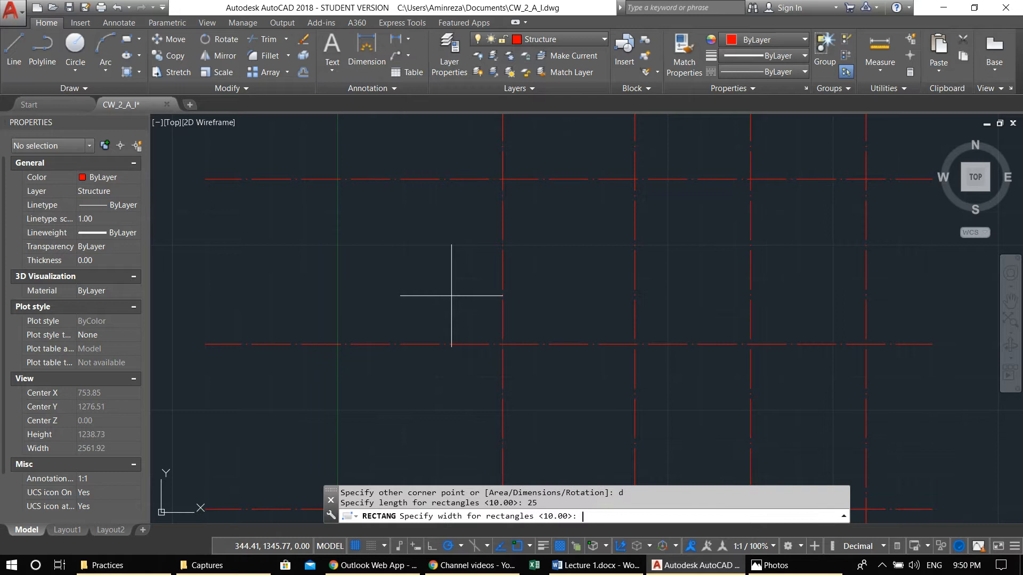
pyautogui.write('25')
pyautogui.press('Return')
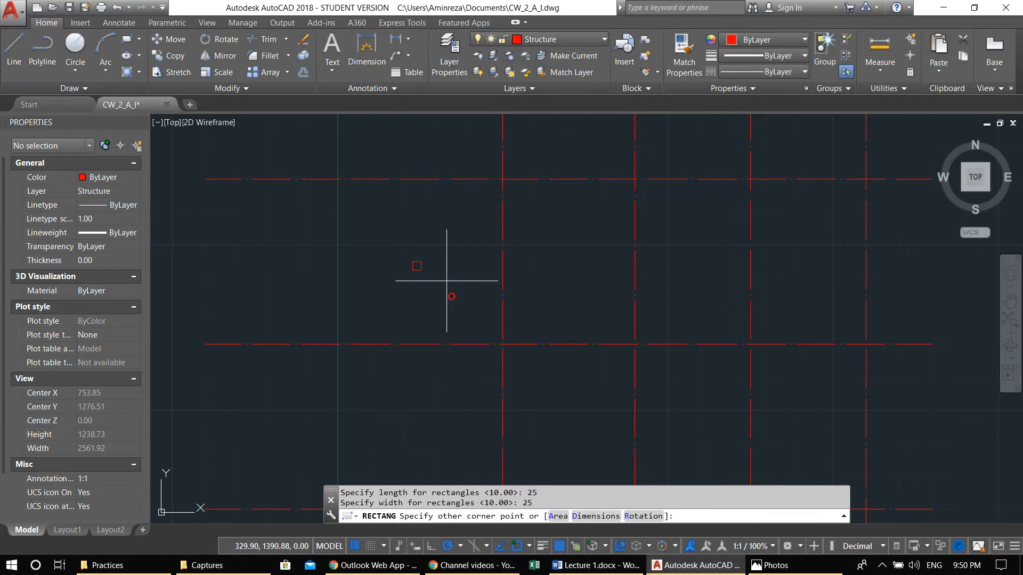
pyautogui.click(450, 296)
# Step: Try to move the square column onto the intersection of the top axis and the first vertical axis
pyautogui.click(447, 290)
pyautogui.click(383, 243)
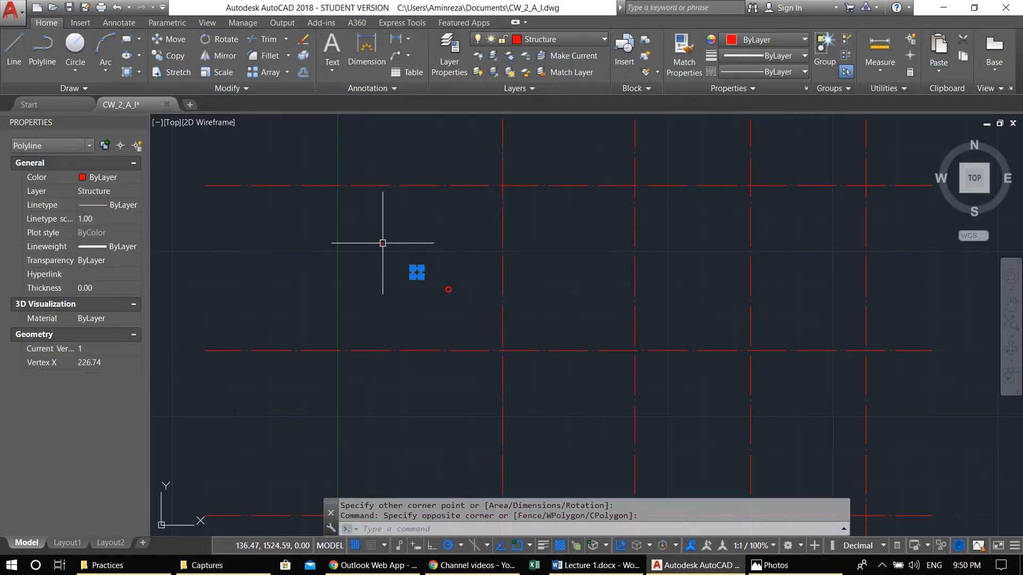
pyautogui.write('m')
pyautogui.press('Return')
pyautogui.scroll(4, 415, 284)
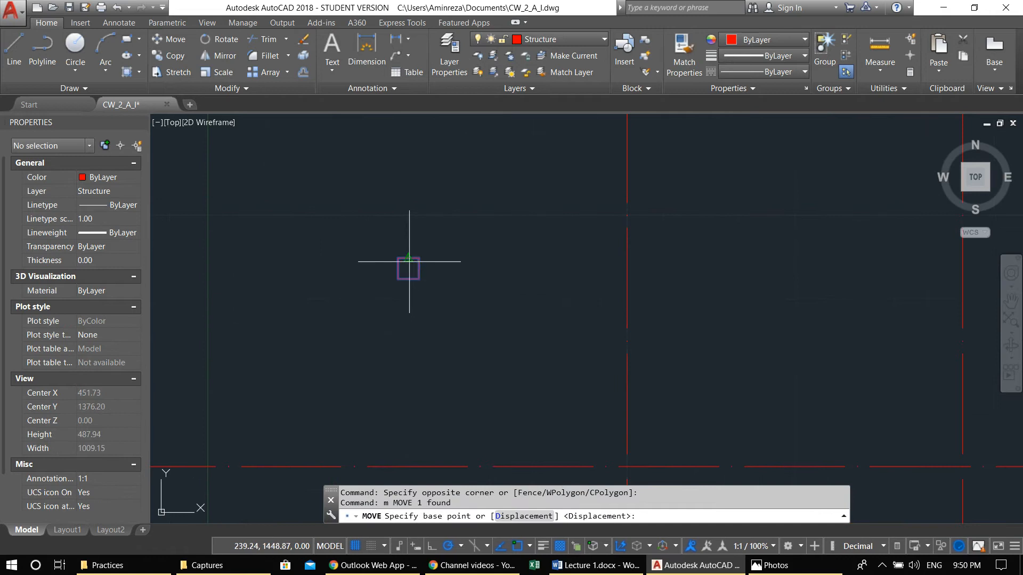
pyautogui.click(408, 268)
pyautogui.scroll(-3, 373, 341)
pyautogui.click(485, 250)
pyautogui.scroll(4, 500, 225)
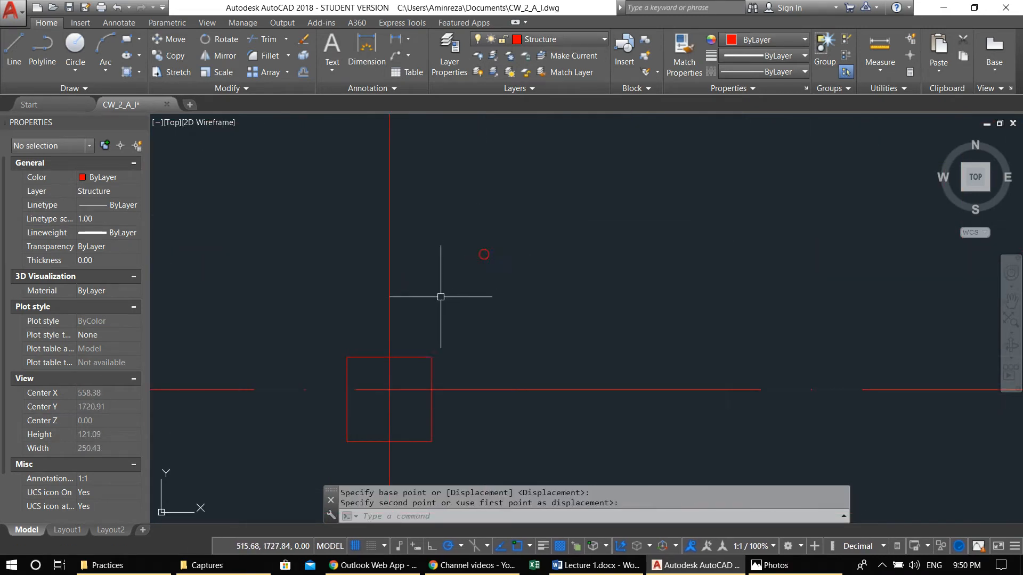
# Step: Move the square column off the axis intersection to the clear area above the top axis
pyautogui.click(461, 375)
pyautogui.click(413, 353)
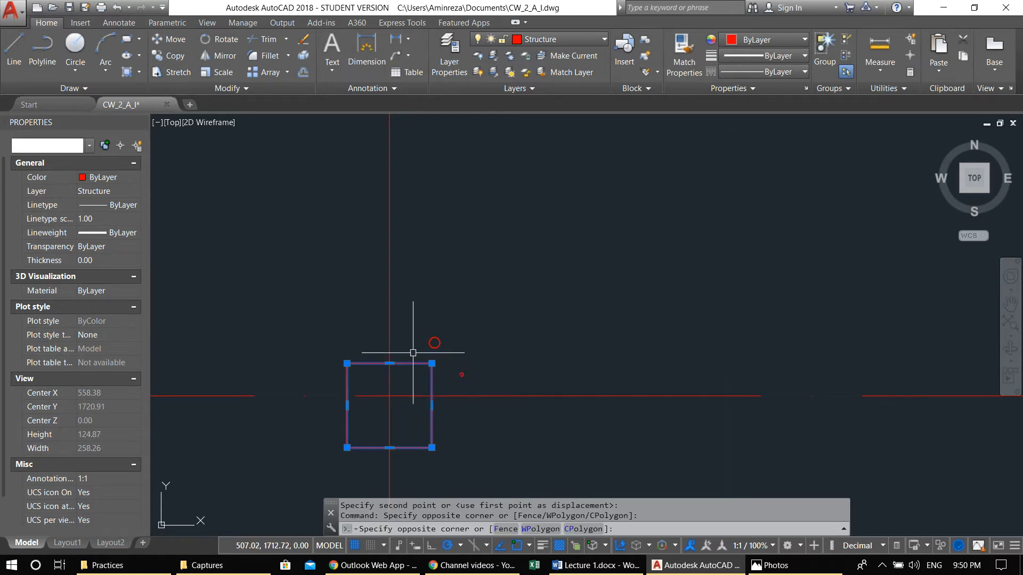
pyautogui.write('m')
pyautogui.press('Return')
pyautogui.click(428, 344)
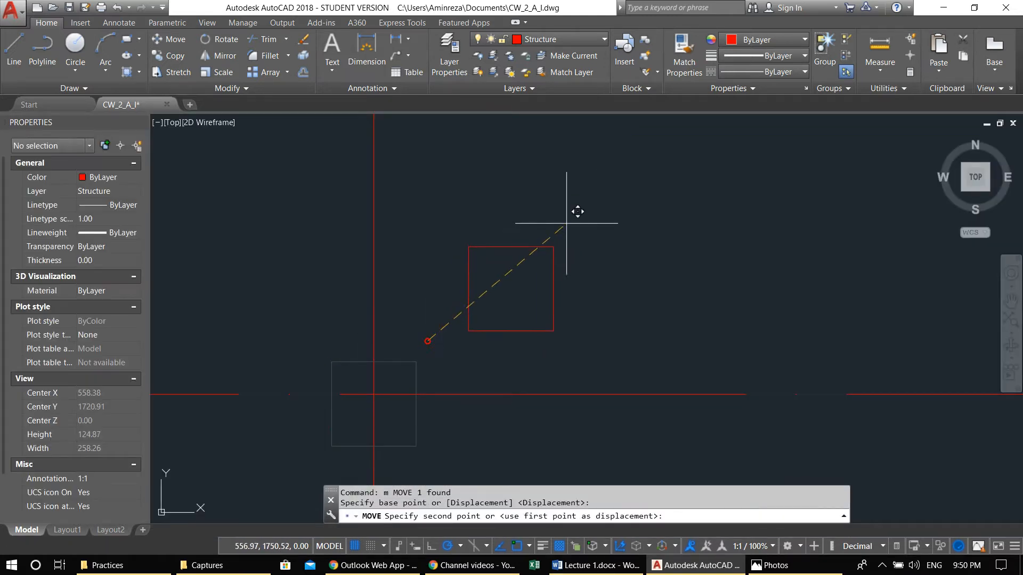
pyautogui.click(566, 224)
pyautogui.moveTo(530, 295); pyautogui.dragTo(551, 297, button='middle')
pyautogui.click(608, 318)
pyautogui.click(491, 210)
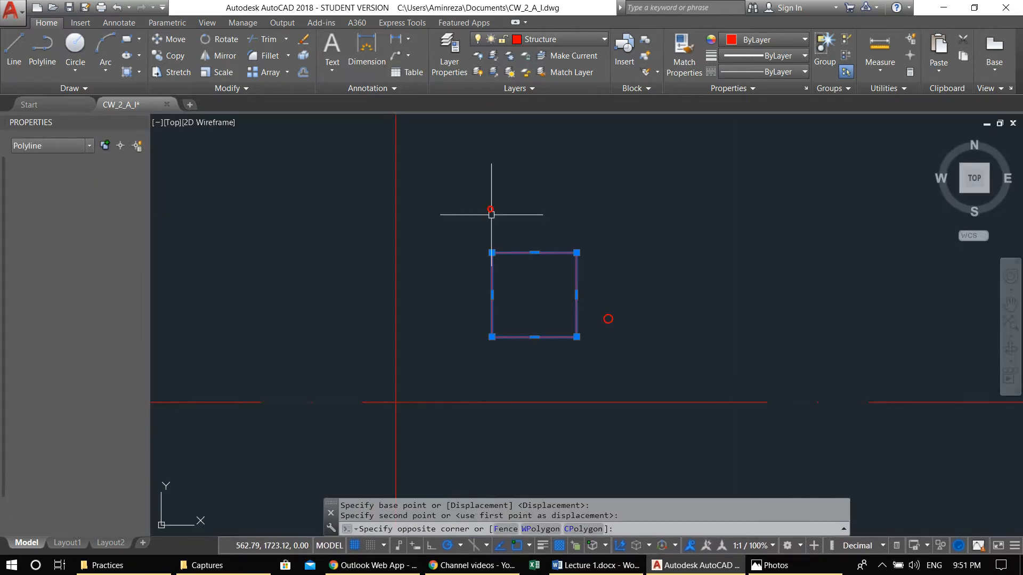
pyautogui.press('Escape')
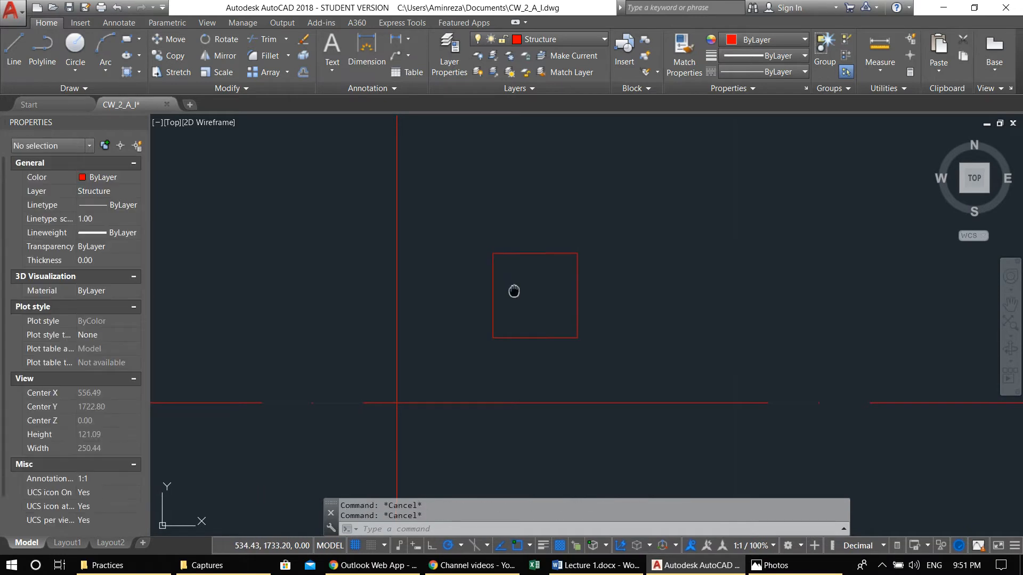
# Step: Draw a horizontal helper line across the middle of the square column, from side midpoint to side midpoint
pyautogui.write('l')
pyautogui.press('Return')
pyautogui.moveTo(567, 294); pyautogui.dragTo(595, 287, button='middle')
pyautogui.click(605, 289)
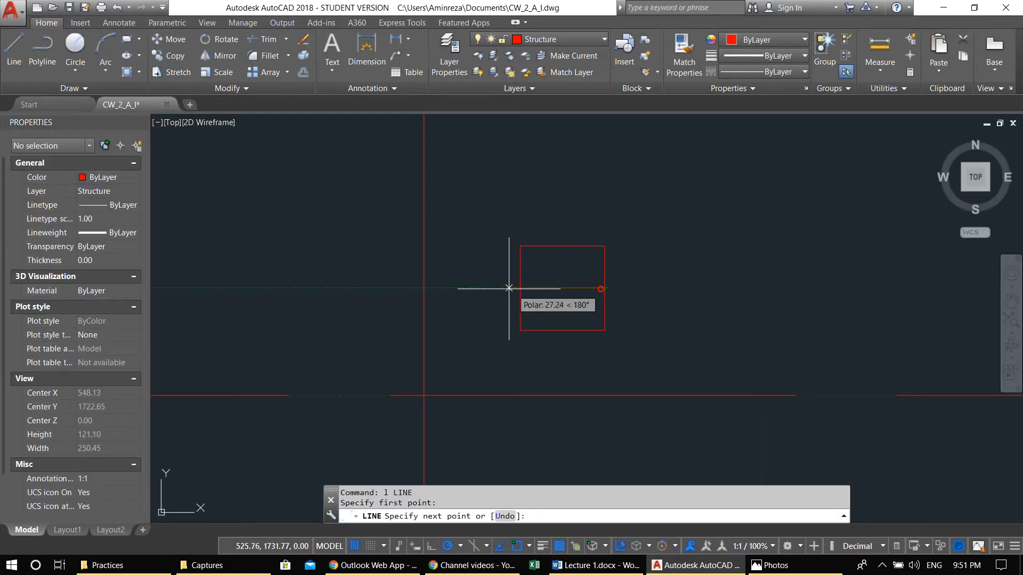
pyautogui.click(520, 288)
pyautogui.press('Return')
# Step: Move the square and its helper line by the line's midpoint onto the intersection of the top and first vertical axes
pyautogui.click(489, 215)
pyautogui.click(626, 342)
pyautogui.moveTo(556, 367); pyautogui.dragTo(606, 318, button='middle')
pyautogui.write('m')
pyautogui.press('Return')
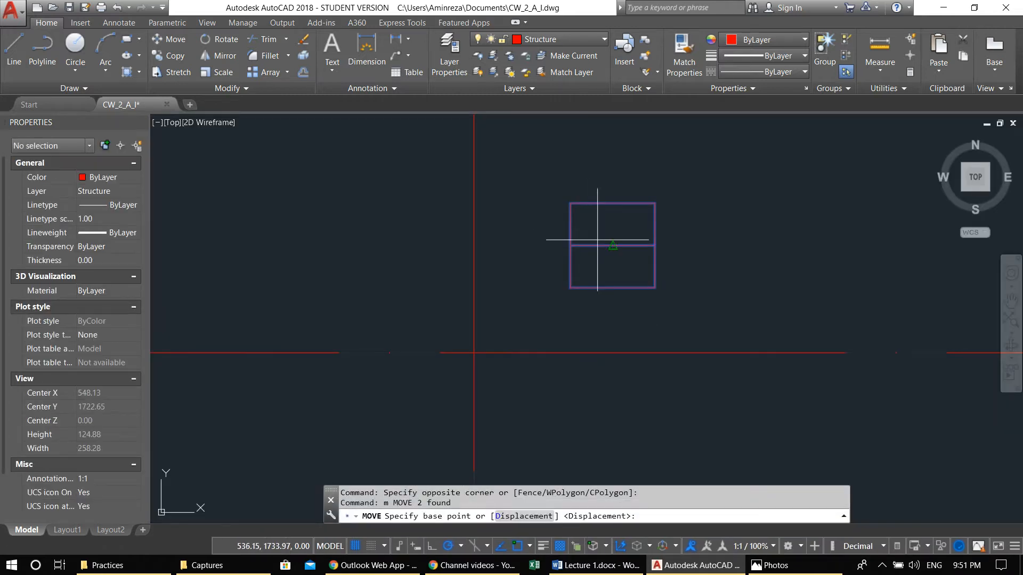
pyautogui.click(612, 246)
pyautogui.click(474, 353)
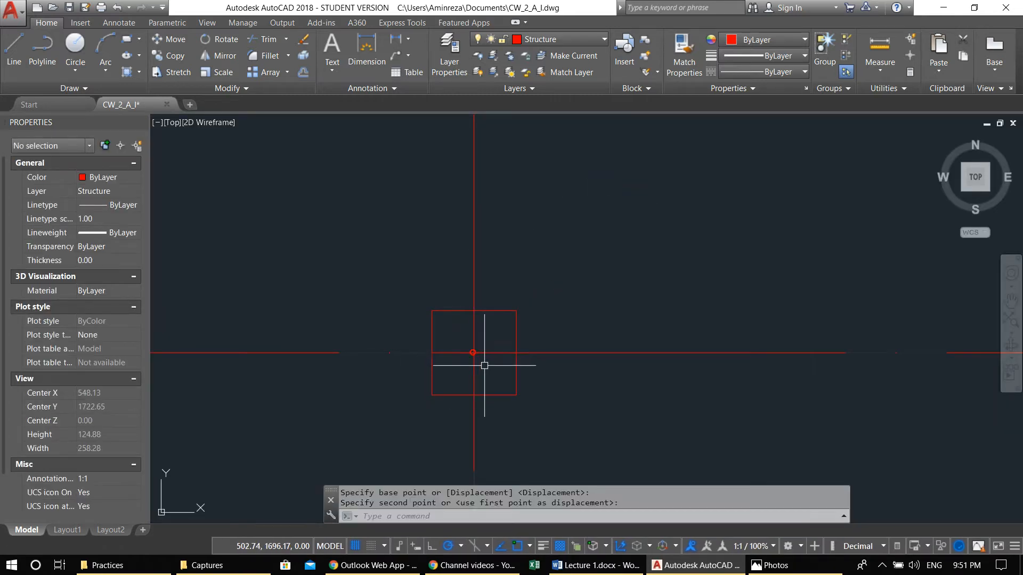
# Step: Erase the helper line inside the square column
pyautogui.click(486, 352)
pyautogui.moveTo(482, 379); pyautogui.dragTo(448, 359, button='middle')
pyautogui.write('e')
pyautogui.press('Return')
pyautogui.scroll(-2, 409, 339)
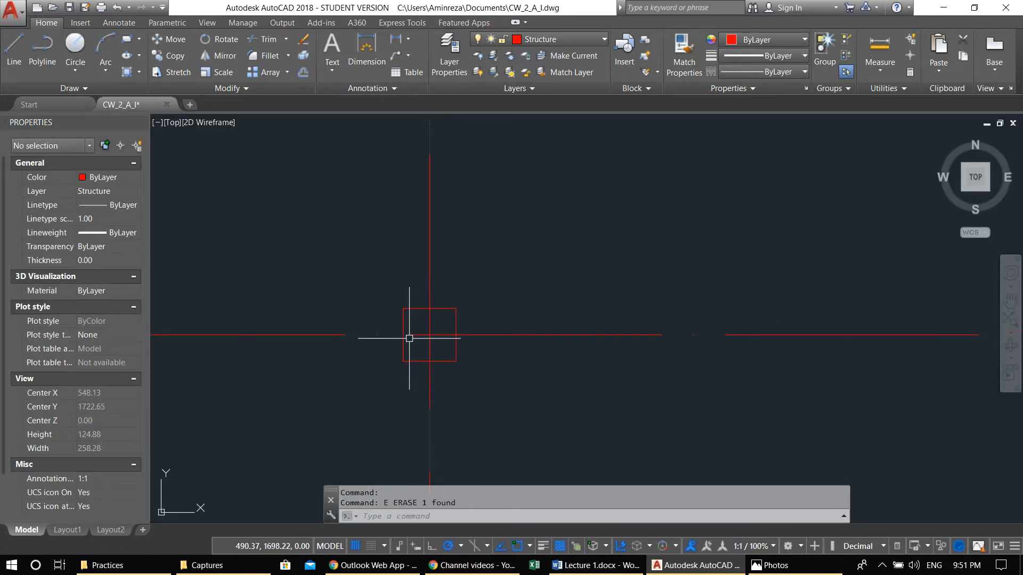
# Step: Copy the column to the other three vertical axis intersections along the top axis
pyautogui.scroll(-5, 362, 290)
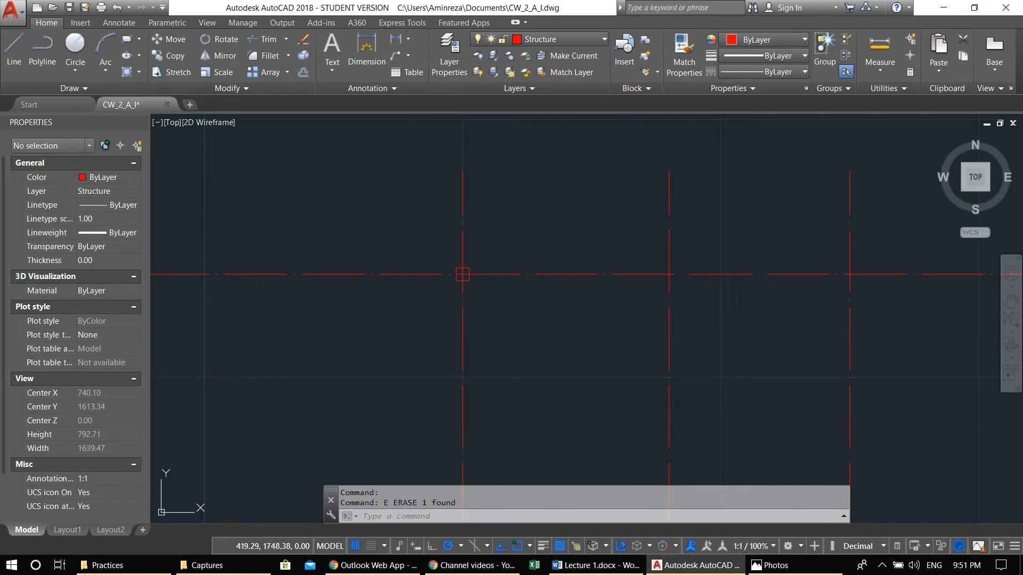
pyautogui.click(417, 247)
pyautogui.click(504, 333)
pyautogui.moveTo(503, 334); pyautogui.dragTo(475, 343, button='middle')
pyautogui.write('co')
pyautogui.press('Return')
pyautogui.scroll(6, 434, 293)
pyautogui.click(433, 256)
pyautogui.scroll(-4, 477, 256)
pyautogui.moveTo(459, 263); pyautogui.dragTo(180, 269, button='middle')
pyautogui.click(507, 263)
pyautogui.moveTo(712, 261); pyautogui.dragTo(283, 258, button='middle')
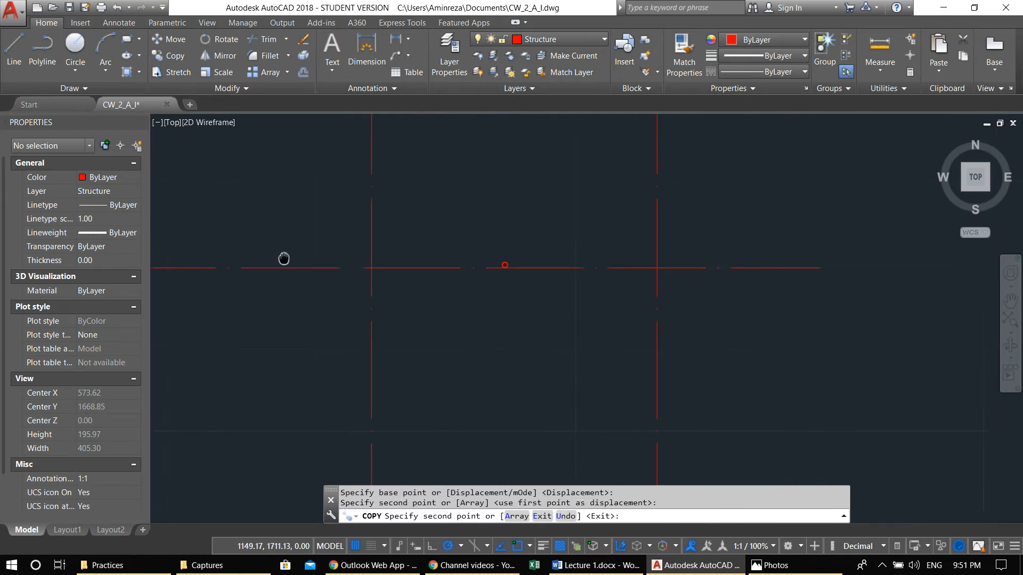
pyautogui.click(363, 266)
pyautogui.click(649, 266)
pyautogui.scroll(-4, 628, 288)
pyautogui.press('Escape')
pyautogui.press('Escape')
# Step: Copy the row of four columns from the top axis onto the middle and bottom axes
pyautogui.moveTo(348, 285); pyautogui.dragTo(468, 217, button='middle')
pyautogui.click(370, 195)
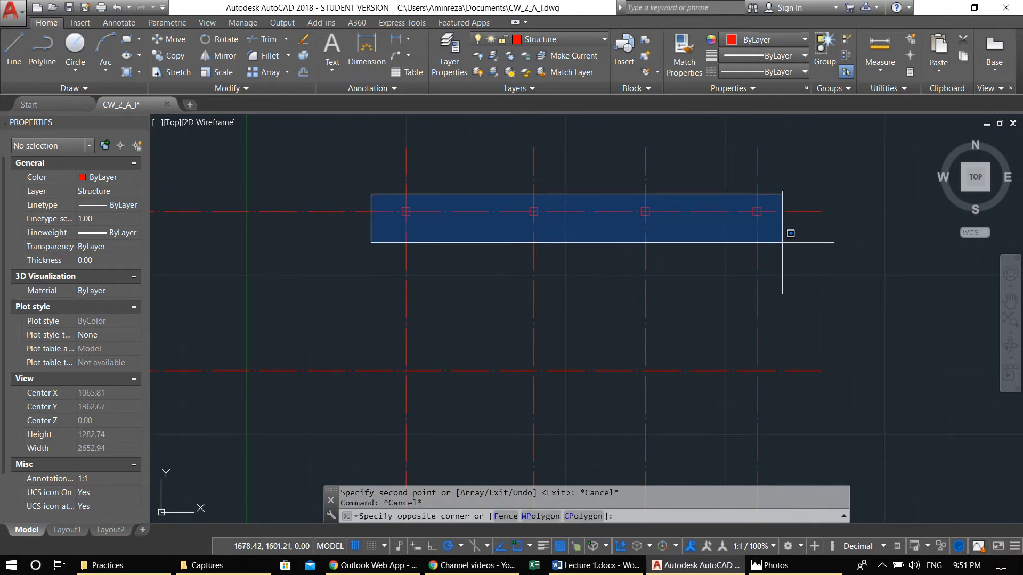
pyautogui.click(782, 242)
pyautogui.moveTo(781, 242); pyautogui.dragTo(712, 238, button='middle')
pyautogui.write('co')
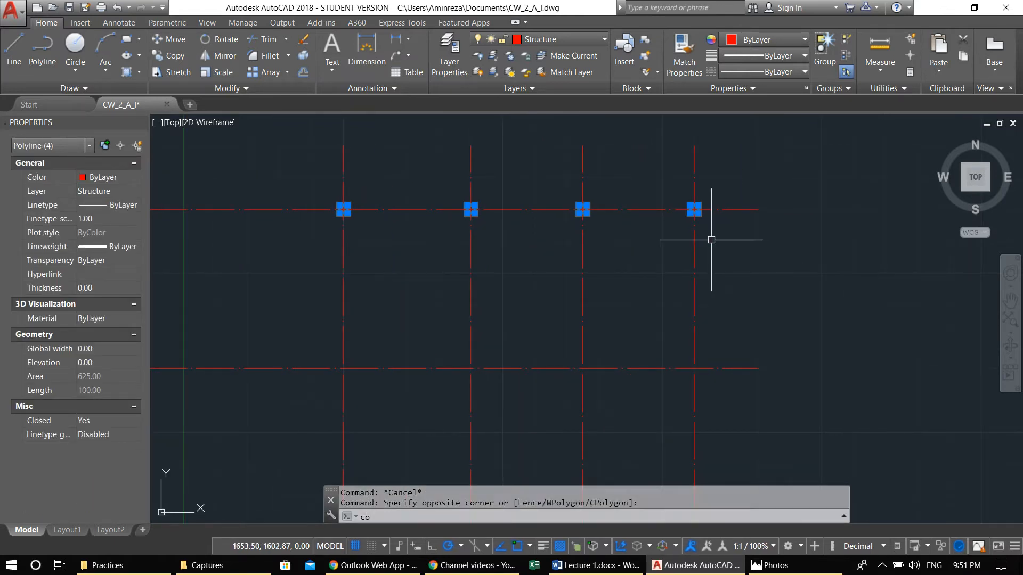
pyautogui.press('Return')
pyautogui.scroll(2, 694, 219)
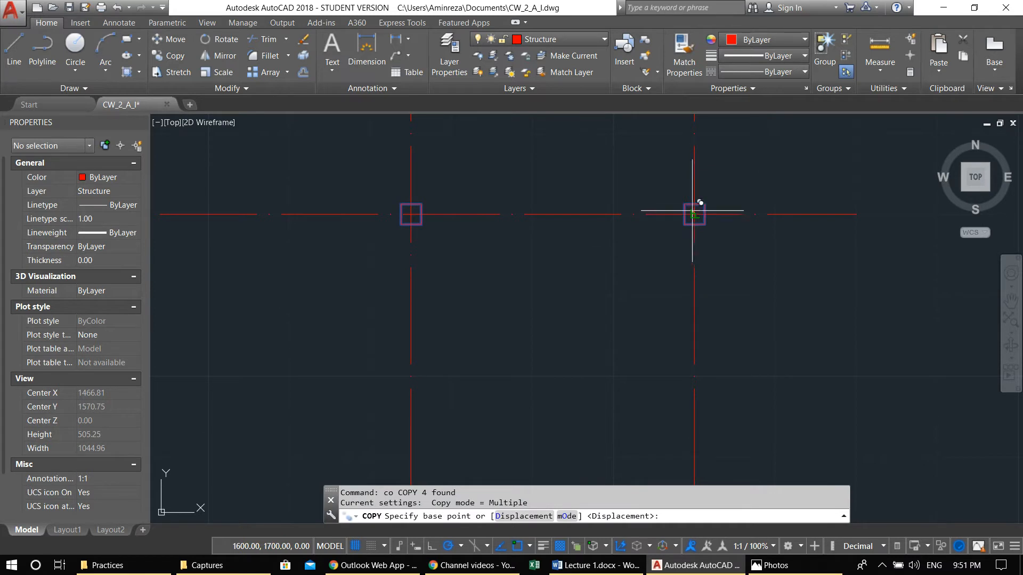
pyautogui.click(694, 215)
pyautogui.scroll(-4, 674, 218)
pyautogui.scroll(4, 663, 228)
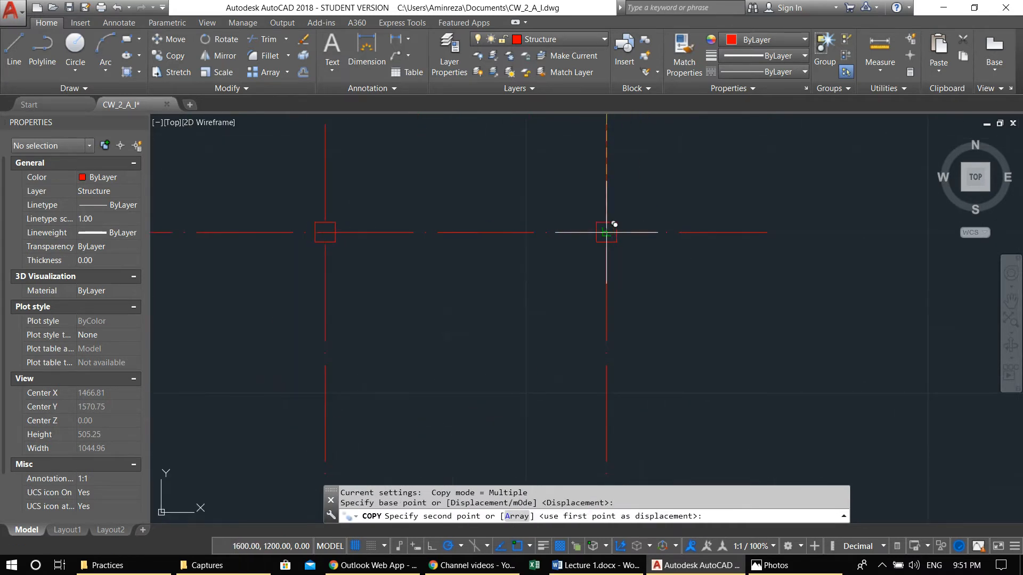
pyautogui.scroll(-2, 610, 234)
pyautogui.click(617, 363)
pyautogui.scroll(-3, 586, 357)
pyautogui.press('Escape')
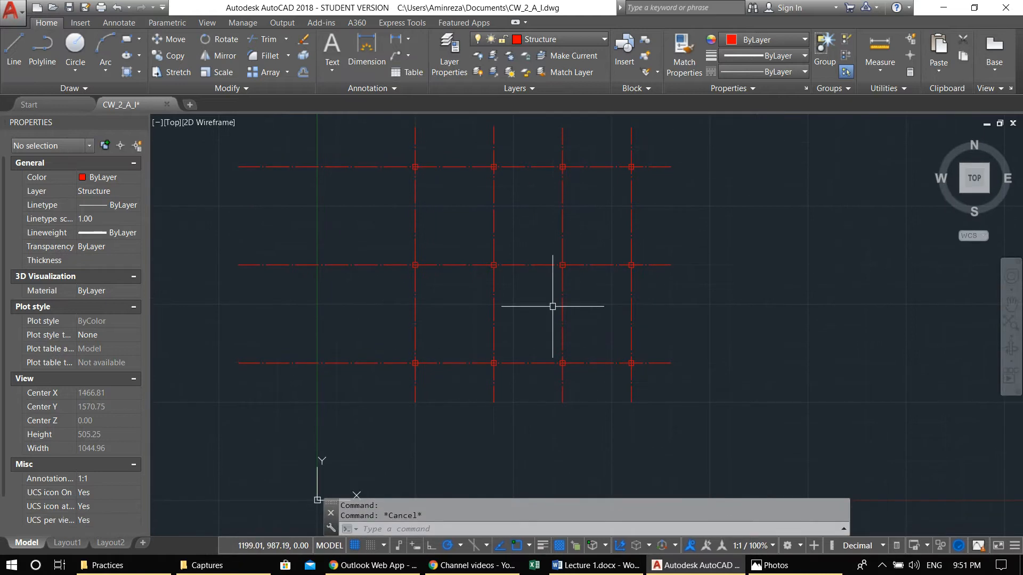
# Step: Turn the Wall layer back on
pyautogui.click(501, 39)
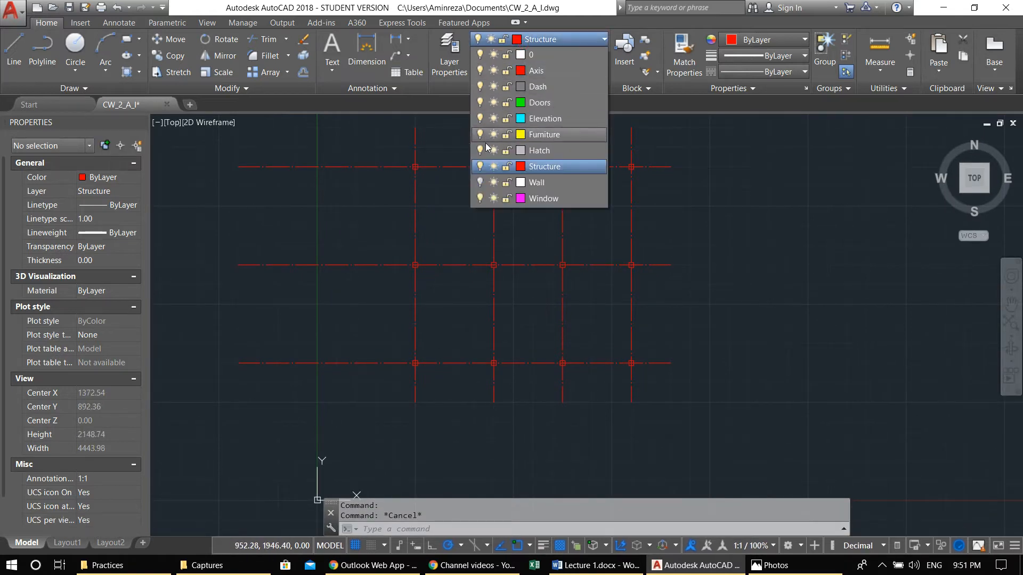
pyautogui.click(479, 182)
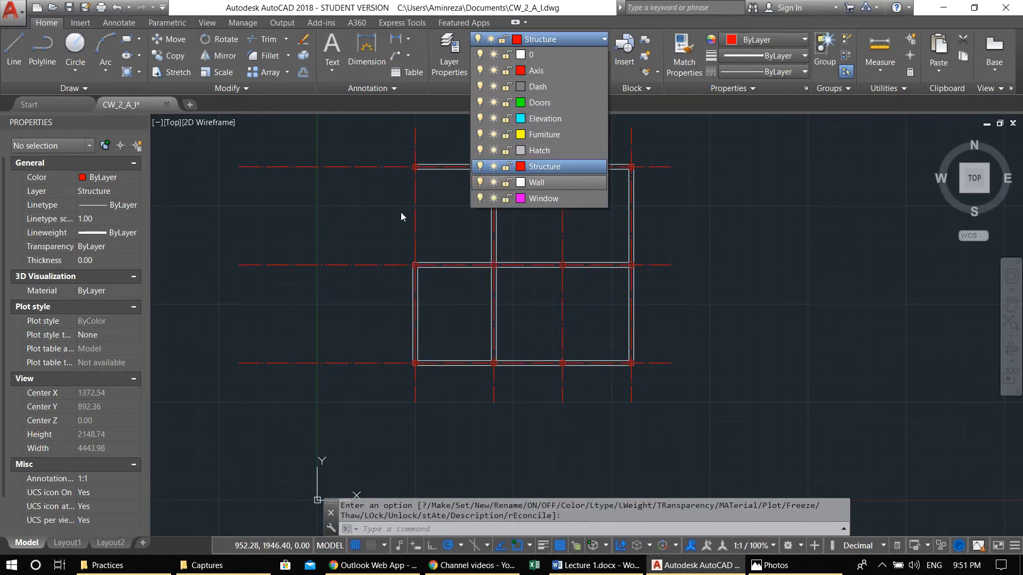
pyautogui.press('Escape')
pyautogui.press('Escape')
pyautogui.moveTo(373, 201); pyautogui.dragTo(401, 214, button='middle')
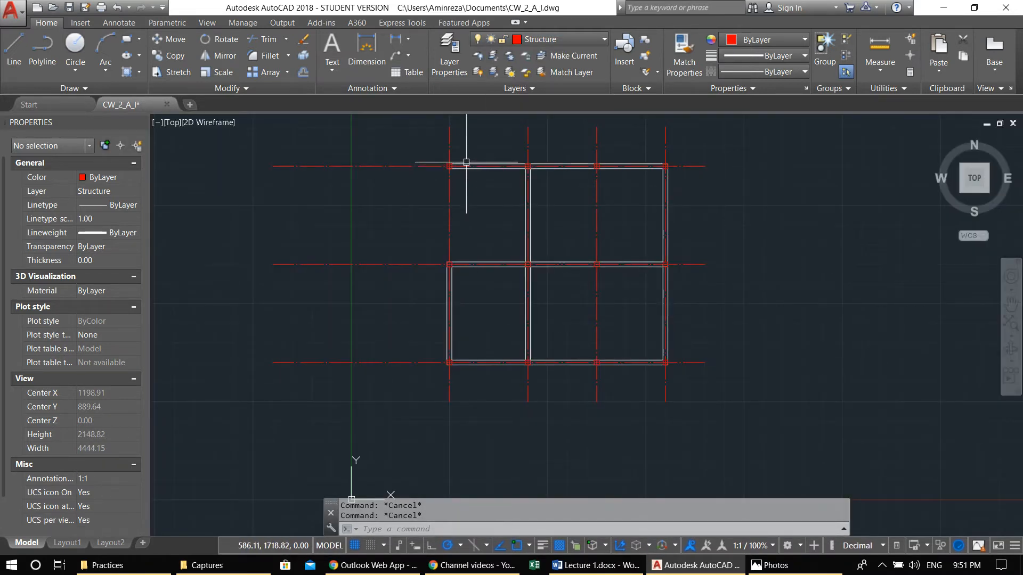
pyautogui.click(541, 39)
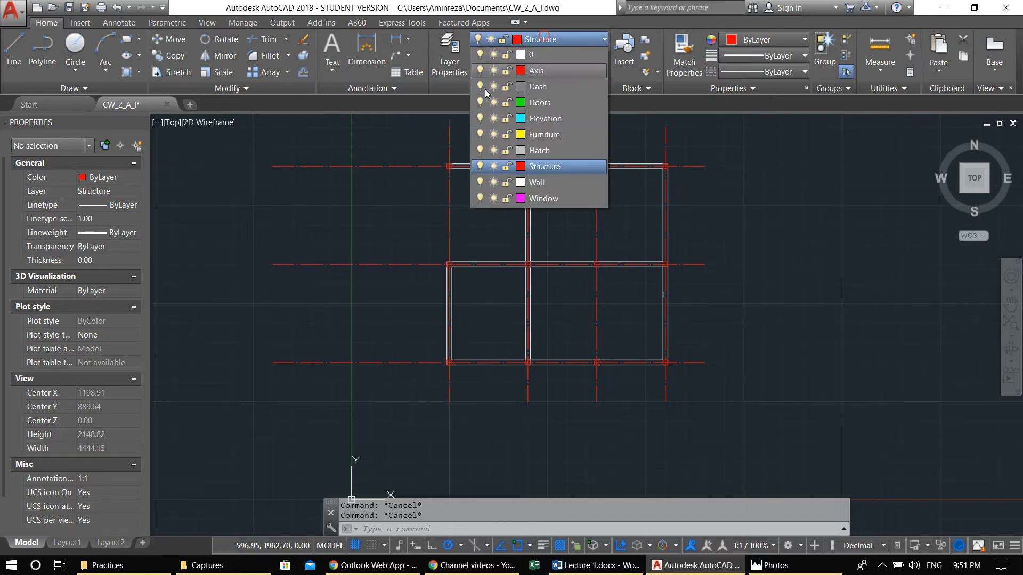
pyautogui.click(480, 167)
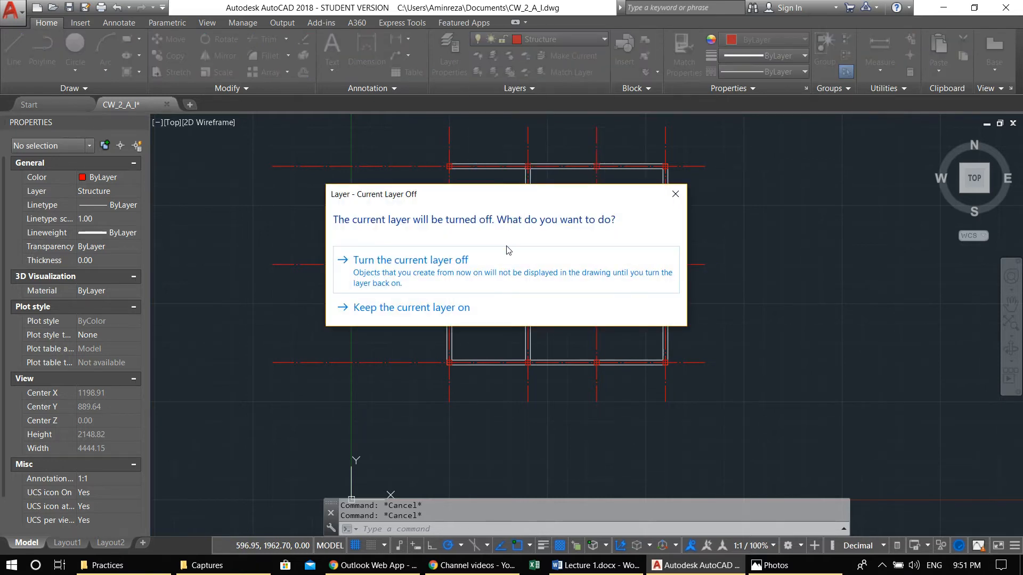
pyautogui.press('Escape')
# Step: Lock the Structure and Axis layers
pyautogui.click(503, 39)
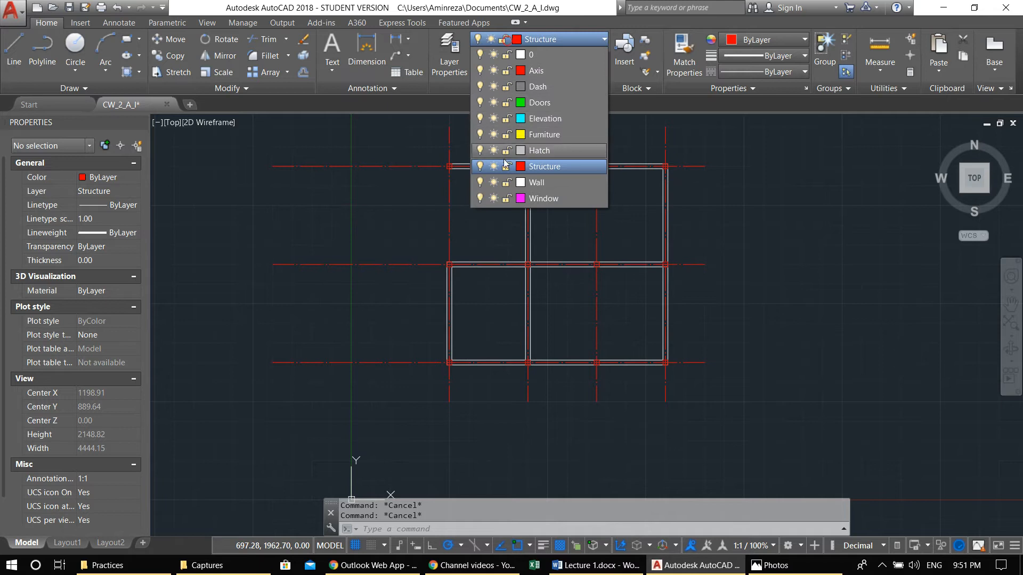
pyautogui.click(506, 167)
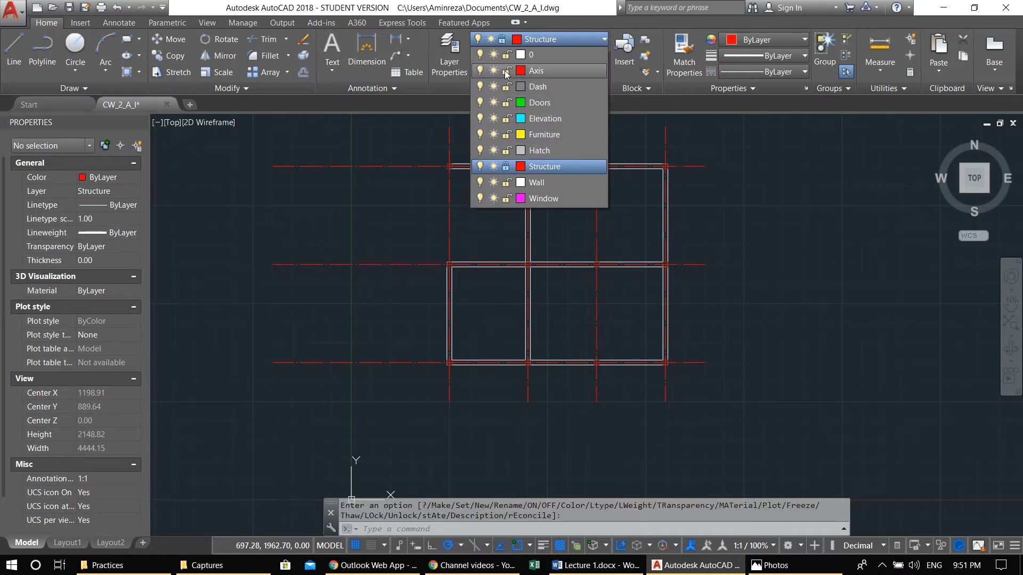
pyautogui.click(402, 149)
pyautogui.press('Escape')
pyautogui.press('Escape')
pyautogui.moveTo(525, 203); pyautogui.dragTo(490, 171, button='middle')
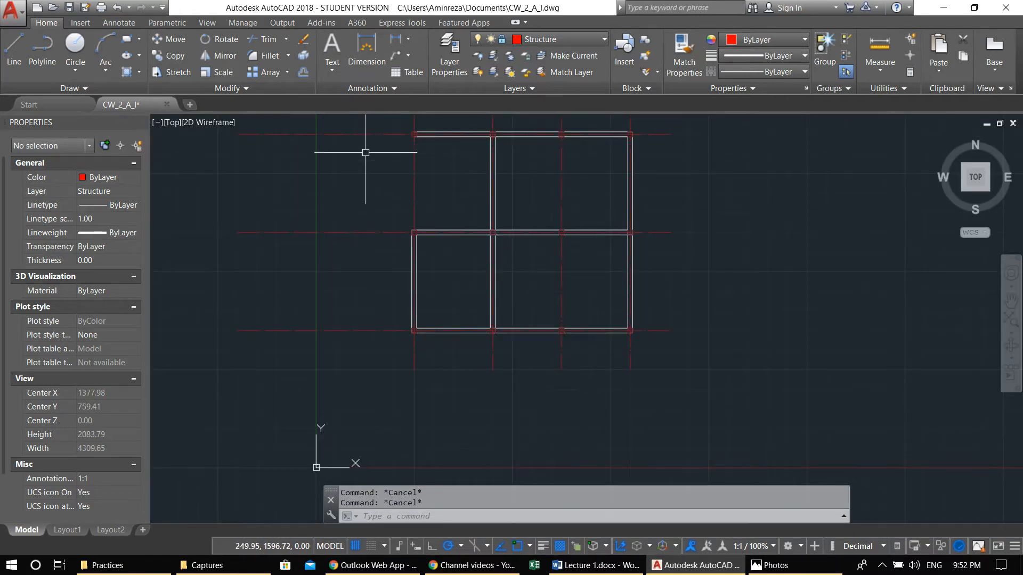
# Step: Explode the wall multilines of the whole plan into separate lines
pyautogui.moveTo(384, 117); pyautogui.dragTo(376, 139, button='middle')
pyautogui.click(376, 138)
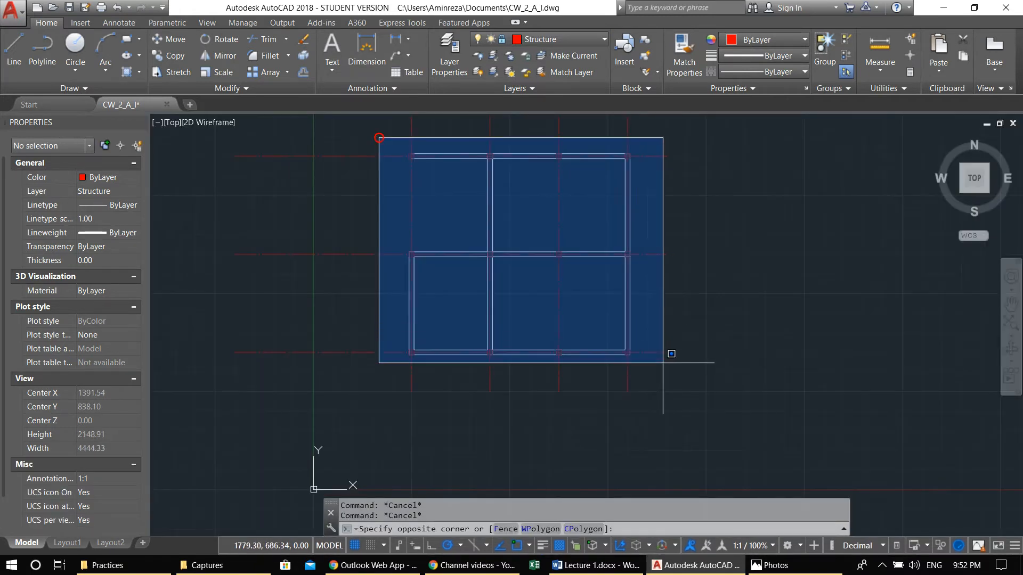
pyautogui.click(666, 372)
pyautogui.write('x')
pyautogui.press('Return')
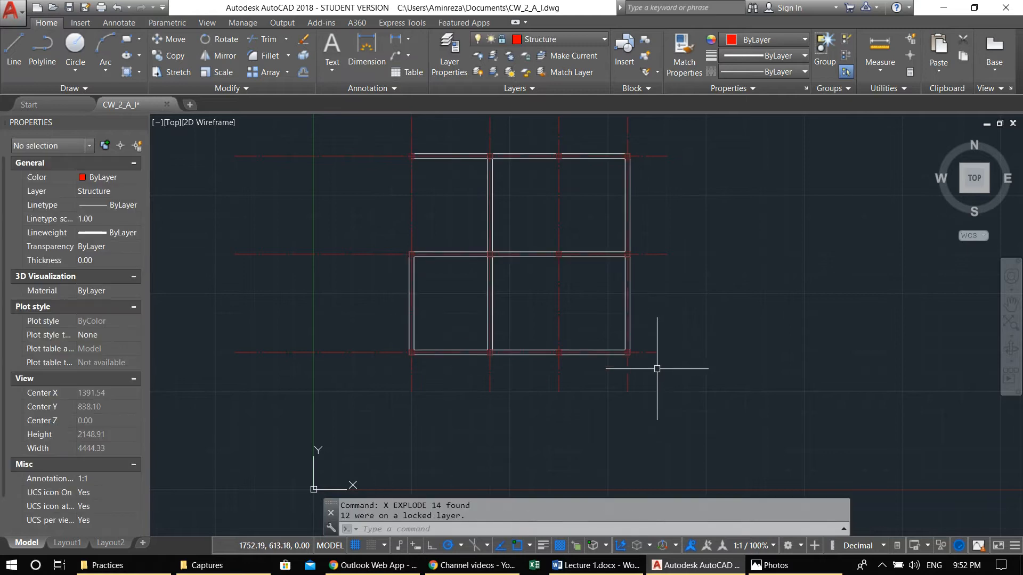
# Step: Move both lines of the lower right exterior wall 200 units to the left
pyautogui.scroll(2, 617, 262)
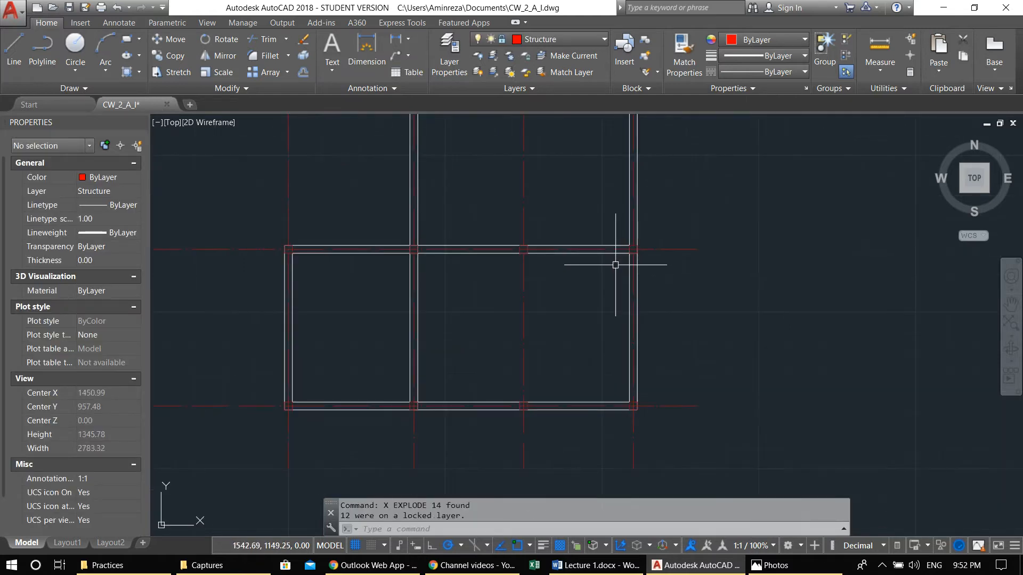
pyautogui.click(631, 288)
pyautogui.click(636, 288)
pyautogui.moveTo(635, 297); pyautogui.dragTo(630, 295, button='middle')
pyautogui.write('m')
pyautogui.press('Return')
pyautogui.click(748, 287)
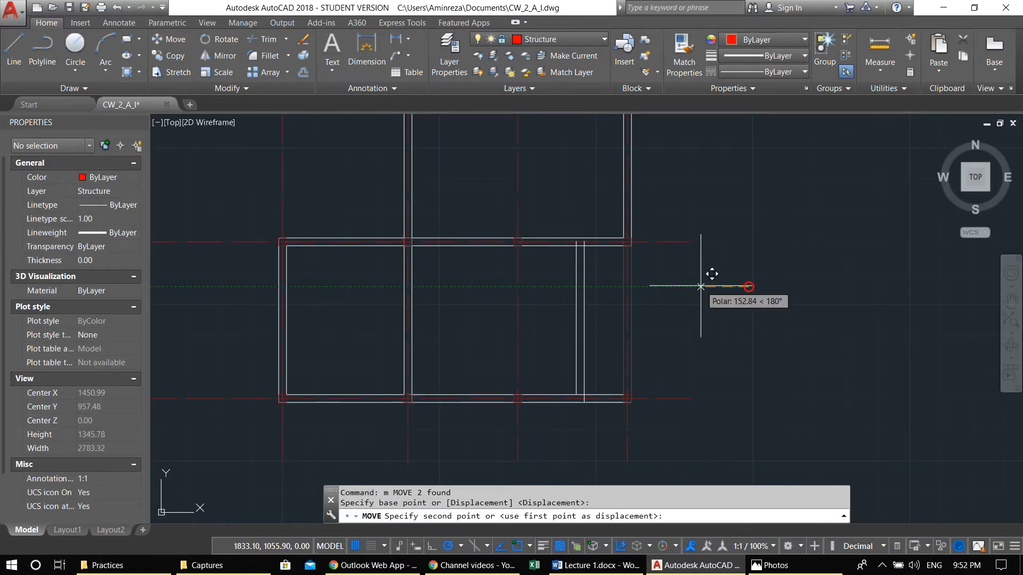
pyautogui.write('200')
pyautogui.press('Return')
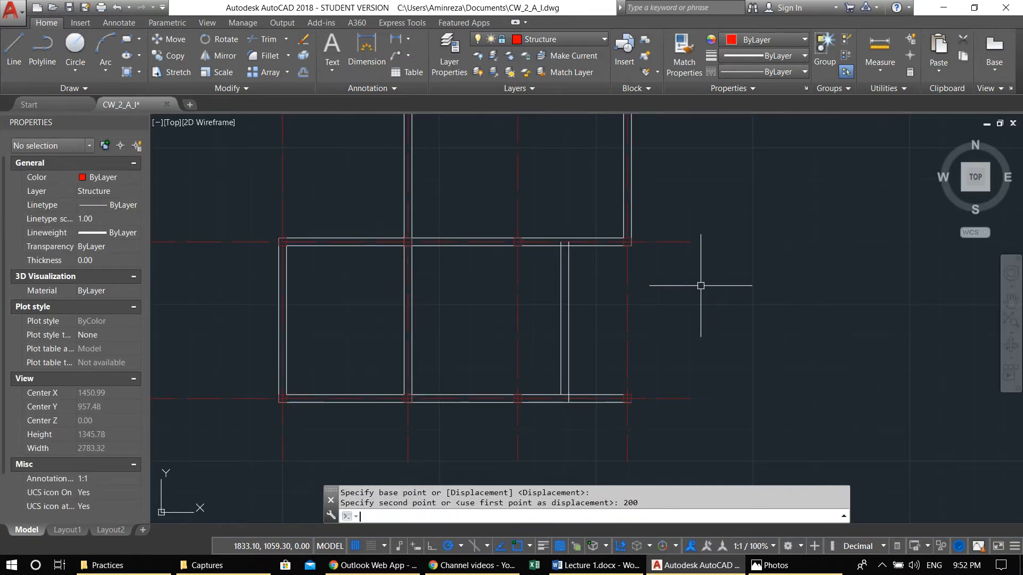
pyautogui.moveTo(514, 284); pyautogui.dragTo(560, 285, button='middle')
pyautogui.moveTo(628, 297); pyautogui.dragTo(548, 309, button='middle')
pyautogui.moveTo(651, 335); pyautogui.dragTo(544, 340, button='middle')
pyautogui.write('l')
pyautogui.press('Return')
pyautogui.click(612, 343)
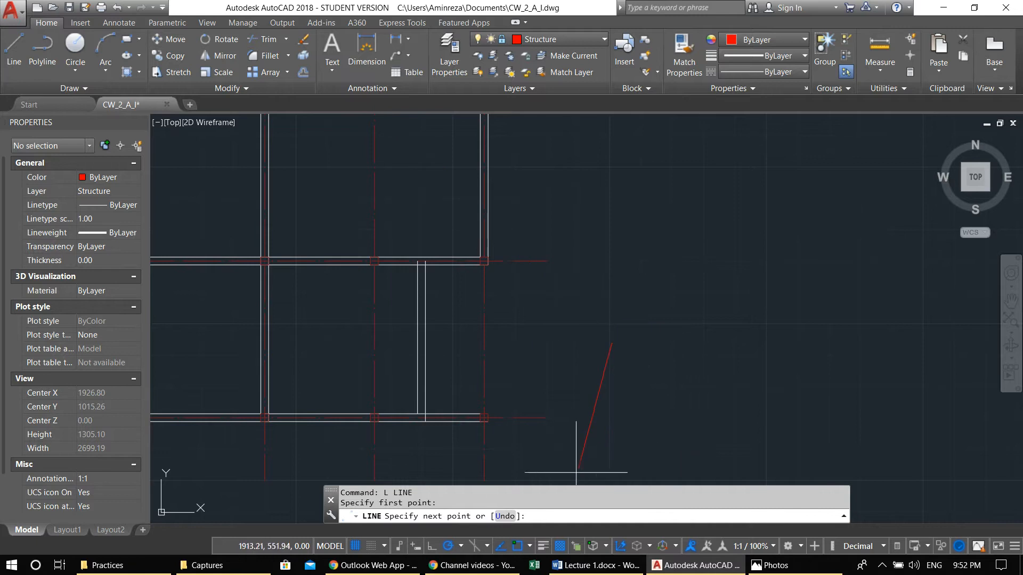
pyautogui.press('Escape')
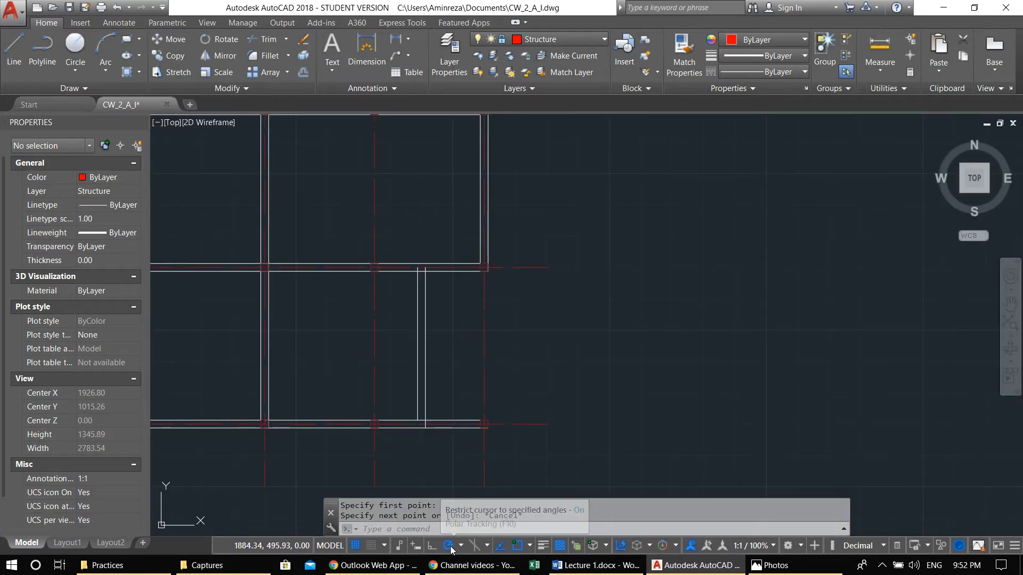
# Step: Check the preset angle increments available for polar tracking and leave them as they are
pyautogui.rightClick(451, 548)
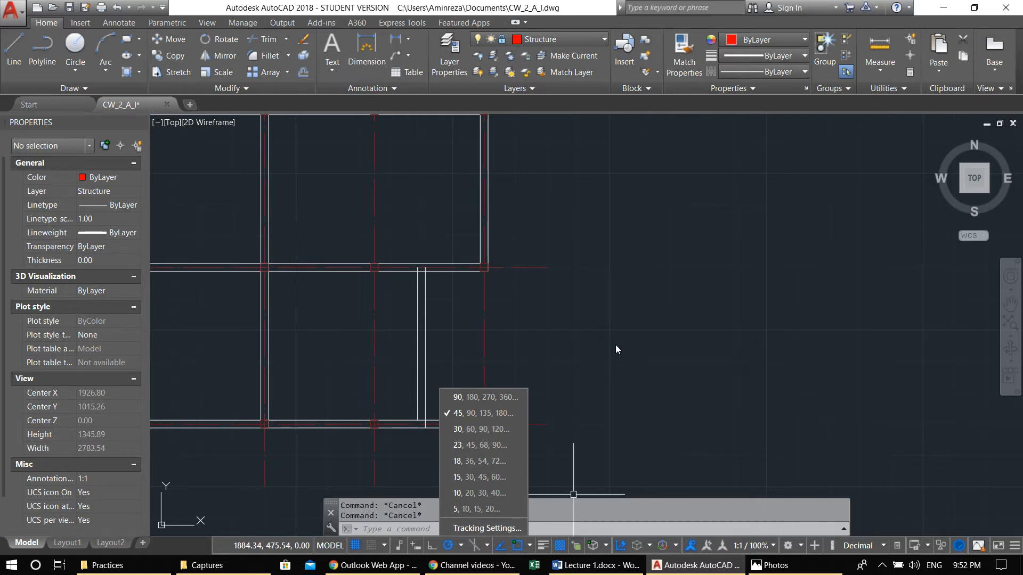
pyautogui.click(638, 297)
pyautogui.moveTo(646, 331); pyautogui.dragTo(594, 323, button='middle')
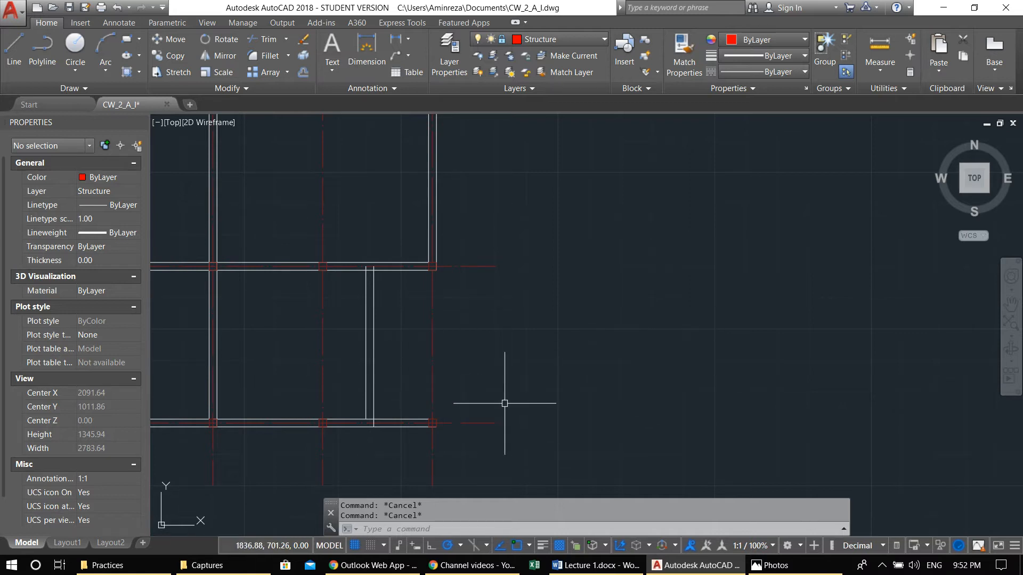
pyautogui.moveTo(576, 435); pyautogui.dragTo(536, 405, button='middle')
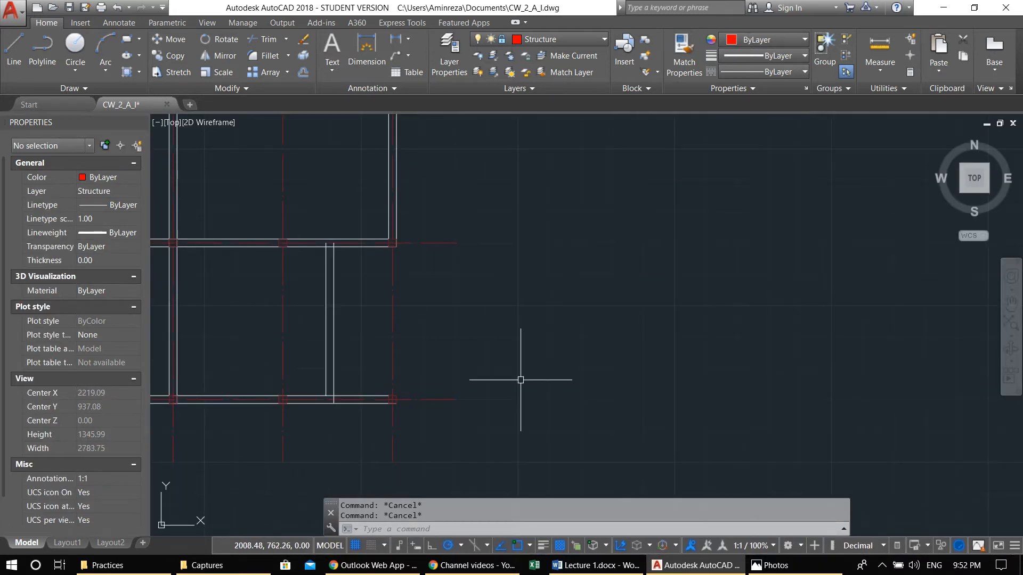
pyautogui.moveTo(502, 389); pyautogui.dragTo(661, 387, button='middle')
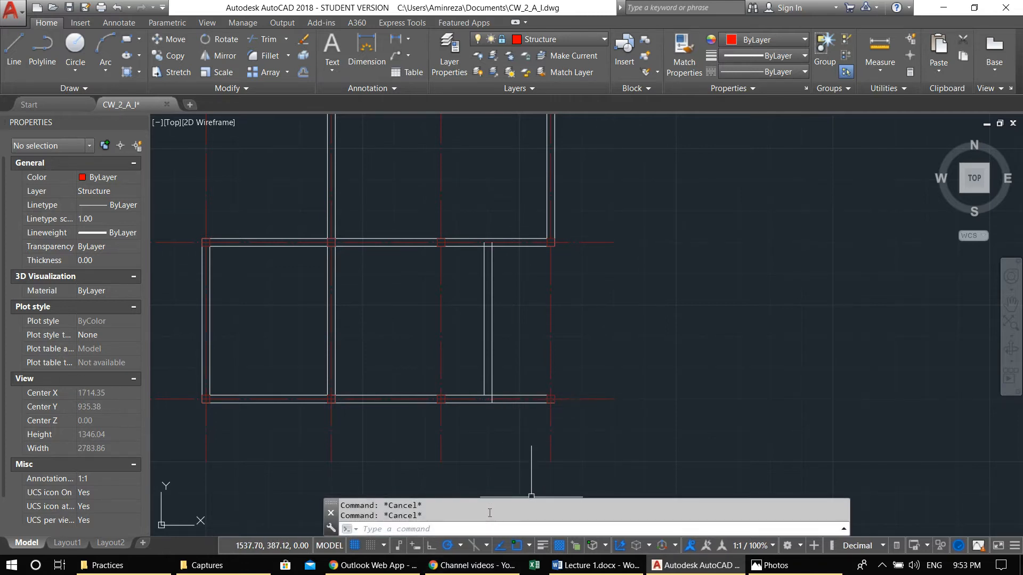
# Step: Try a horizontal line in ortho mode beside the plan, cancel it and turn polar tracking back on
pyautogui.write('l')
pyautogui.press('Return')
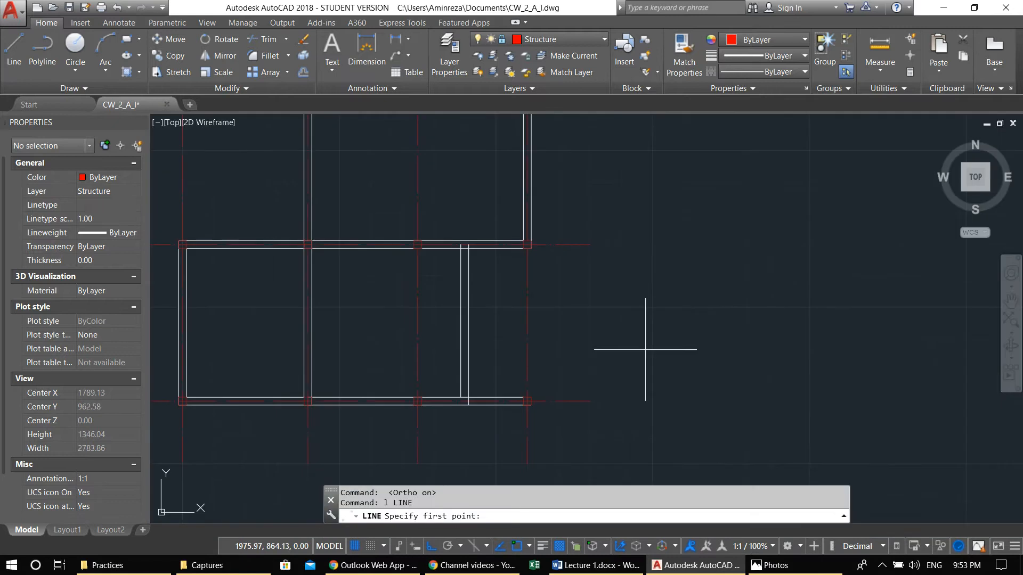
pyautogui.click(706, 353)
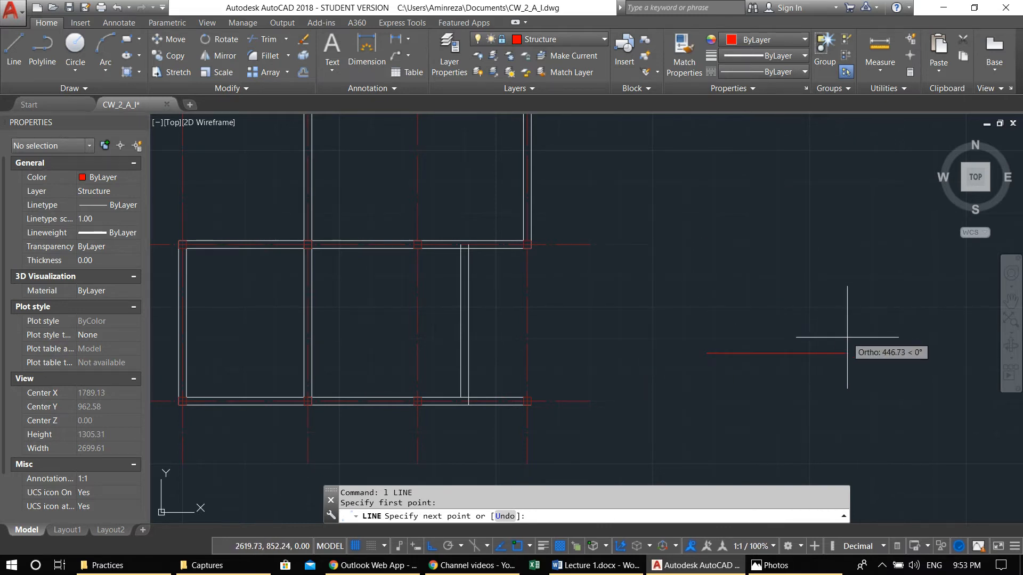
pyautogui.moveTo(789, 361); pyautogui.dragTo(666, 347, button='middle')
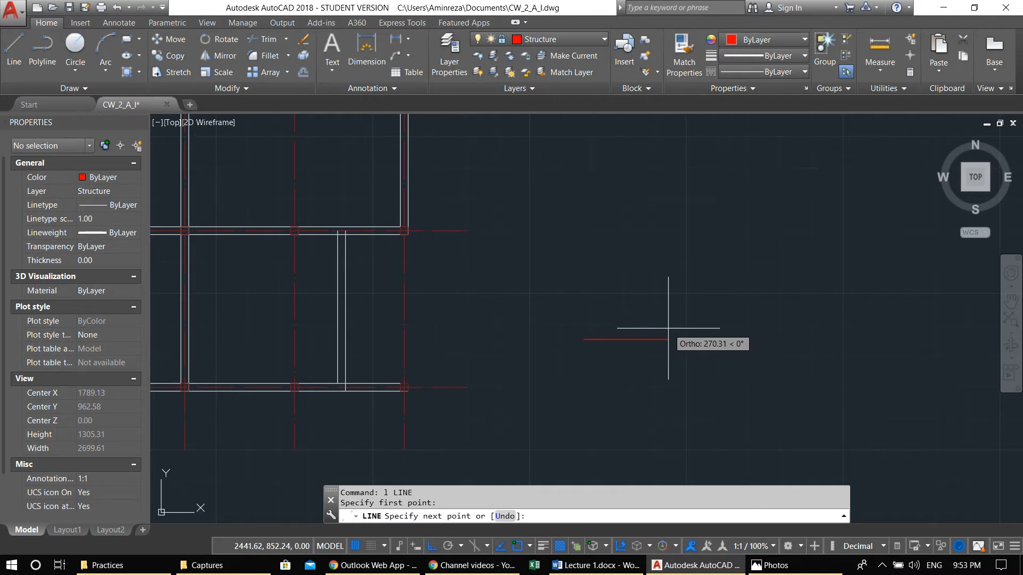
pyautogui.press('Escape')
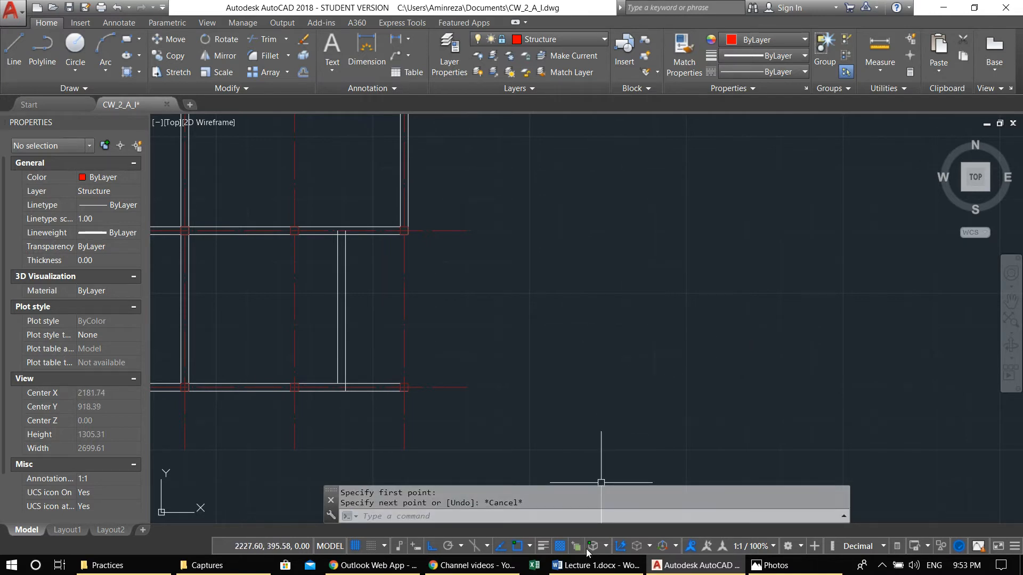
pyautogui.click(449, 549)
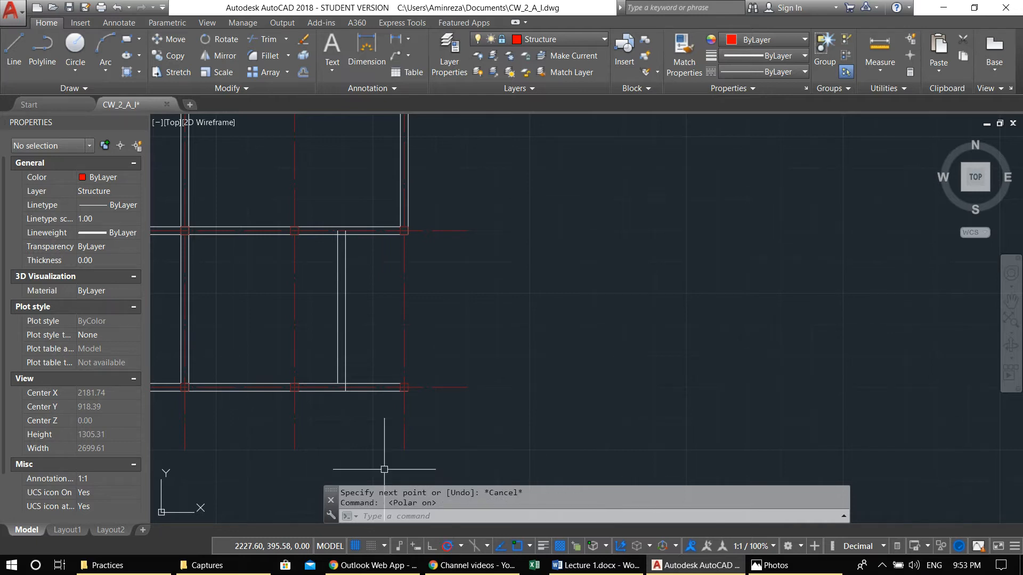
# Step: Fillet the outer and inner lines of the bottom wall with the shifted vertical wall to close the lower right room's bottom right corner
pyautogui.moveTo(360, 316); pyautogui.dragTo(496, 308, button='middle')
pyautogui.moveTo(521, 365); pyautogui.dragTo(564, 336, button='middle')
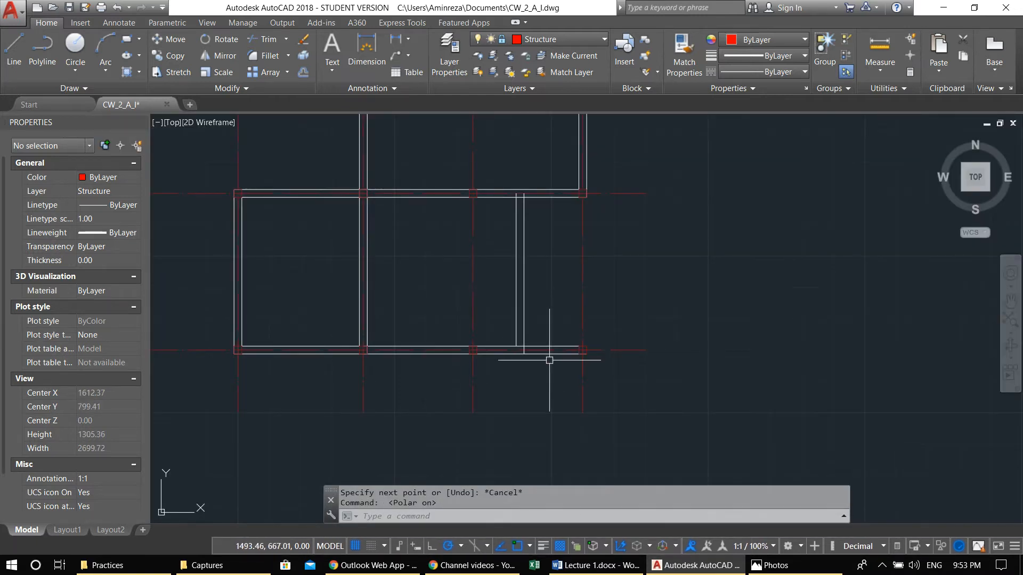
pyautogui.write('f')
pyautogui.press('Return')
pyautogui.scroll(5, 515, 358)
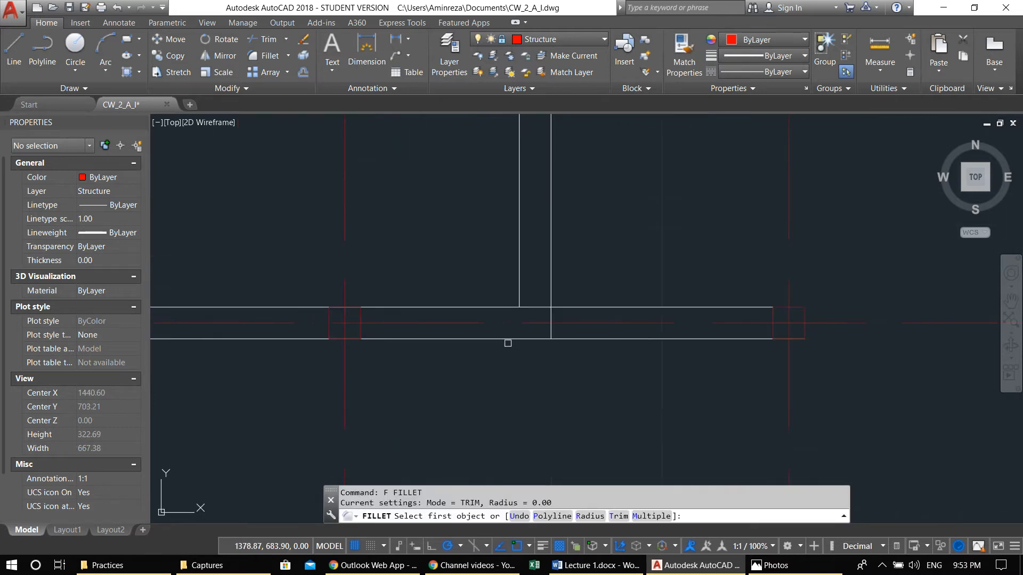
pyautogui.click(507, 340)
pyautogui.click(550, 285)
pyautogui.press('Return')
pyautogui.click(503, 307)
pyautogui.click(518, 289)
pyautogui.scroll(-4, 517, 289)
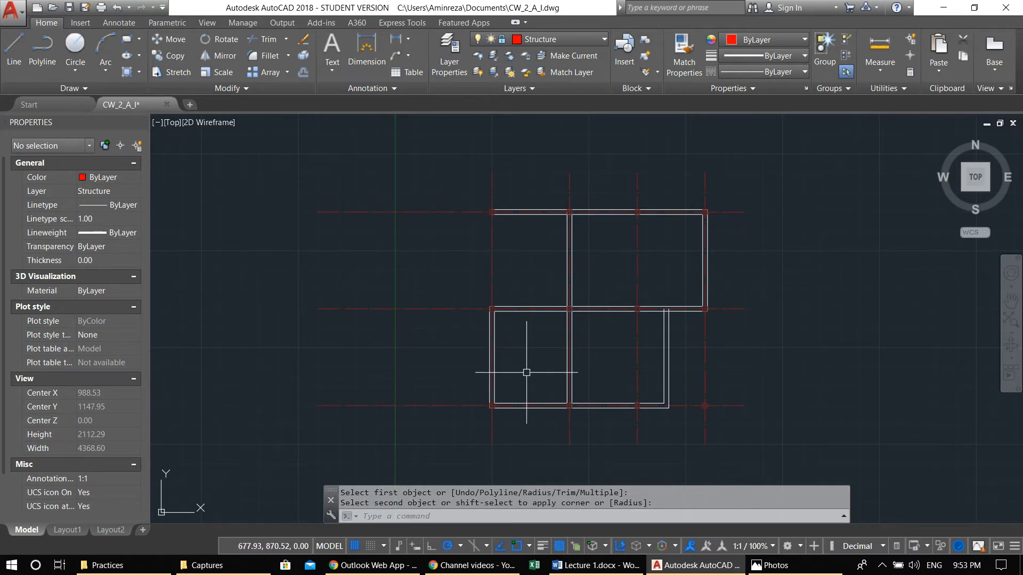
pyautogui.press('Escape')
pyautogui.press('Escape')
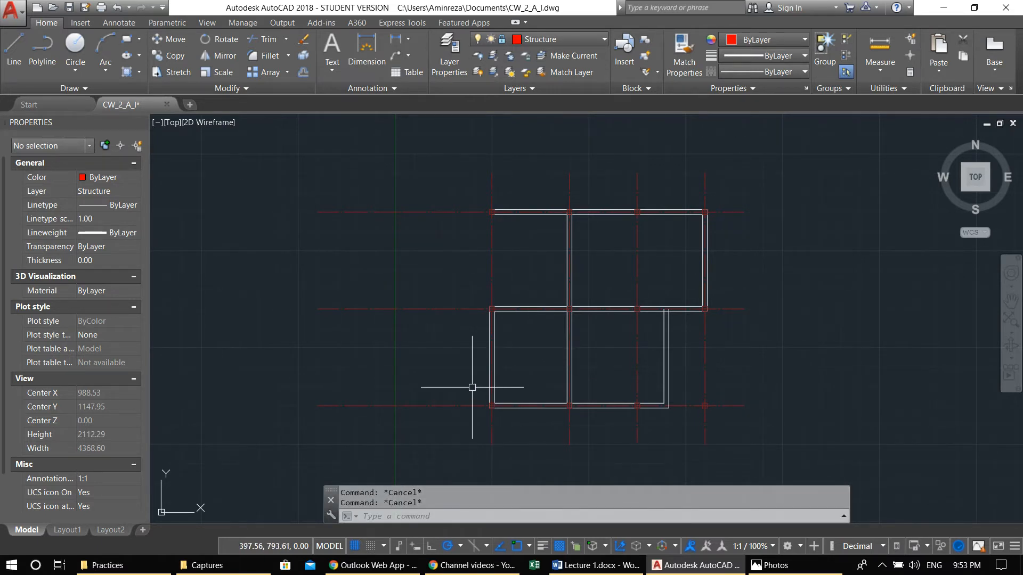
# Step: Offset the upper line of the middle horizontal wall 425 units downward as a guide across the lower rooms
pyautogui.moveTo(472, 387); pyautogui.dragTo(449, 376, button='middle')
pyautogui.write('o')
pyautogui.press('Return')
pyautogui.write('425')
pyautogui.press('Return')
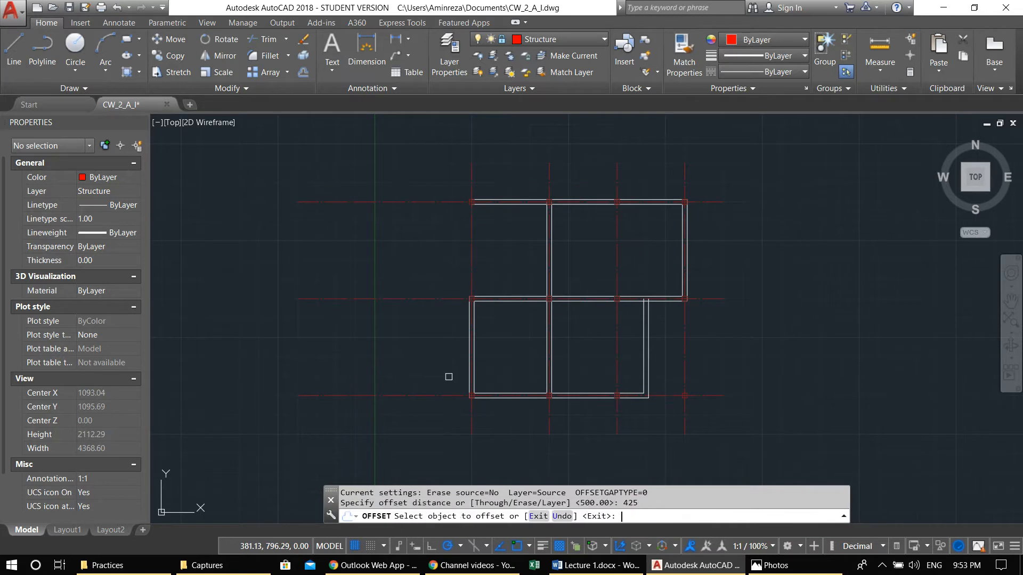
pyautogui.click(499, 294)
pyautogui.click(496, 369)
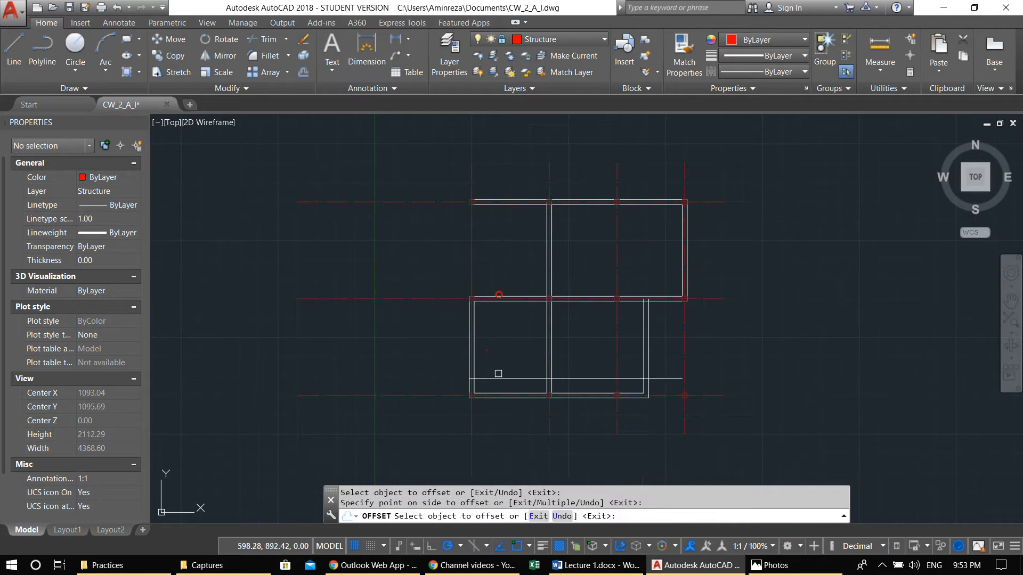
pyautogui.scroll(5, 513, 407)
pyautogui.press('Escape')
# Step: Move both bottom wall lines of the lower left room up so the outer line sits on the offset guide
pyautogui.click(473, 371)
pyautogui.click(409, 351)
pyautogui.moveTo(441, 366); pyautogui.dragTo(529, 365, button='middle')
pyautogui.write('m')
pyautogui.press('Return')
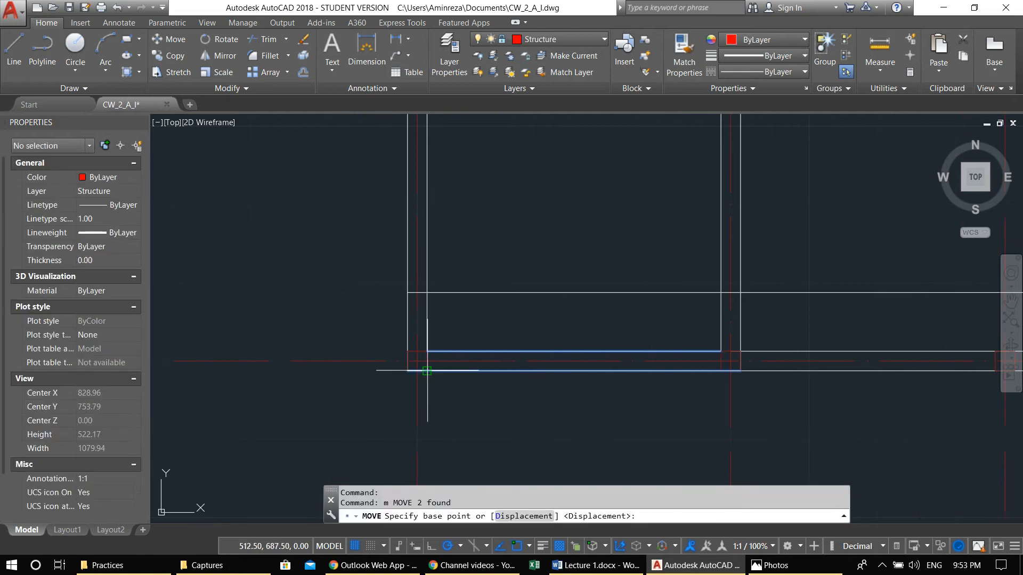
pyautogui.click(408, 370)
pyautogui.click(408, 292)
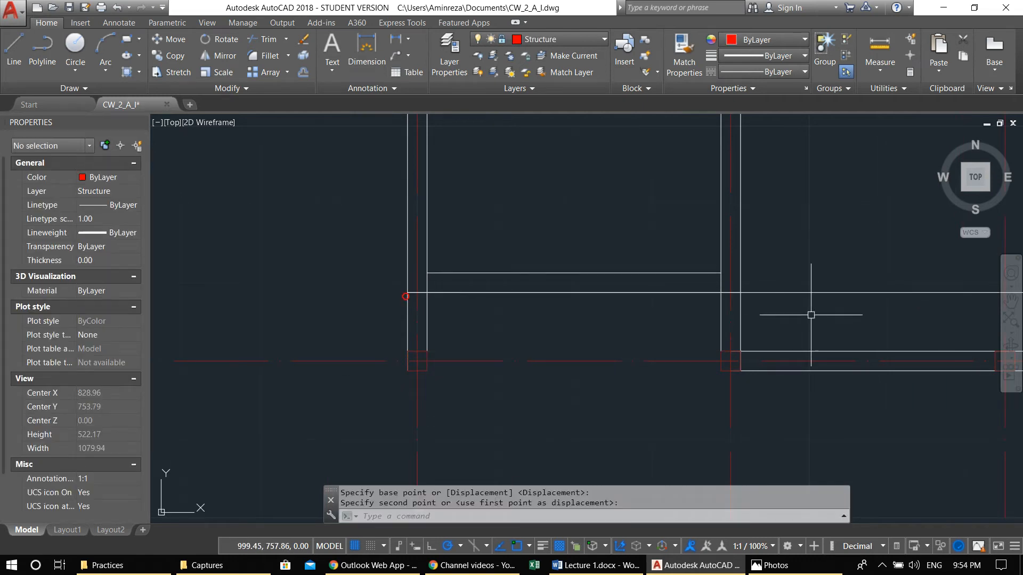
# Step: Erase the offset guide line running across the lower rooms
pyautogui.press('Escape')
pyautogui.click(826, 308)
pyautogui.click(804, 259)
pyautogui.moveTo(799, 256); pyautogui.dragTo(750, 275, button='middle')
pyautogui.write('e')
pyautogui.press('Return')
pyautogui.scroll(-2, 649, 237)
pyautogui.moveTo(648, 248); pyautogui.dragTo(532, 440, button='middle')
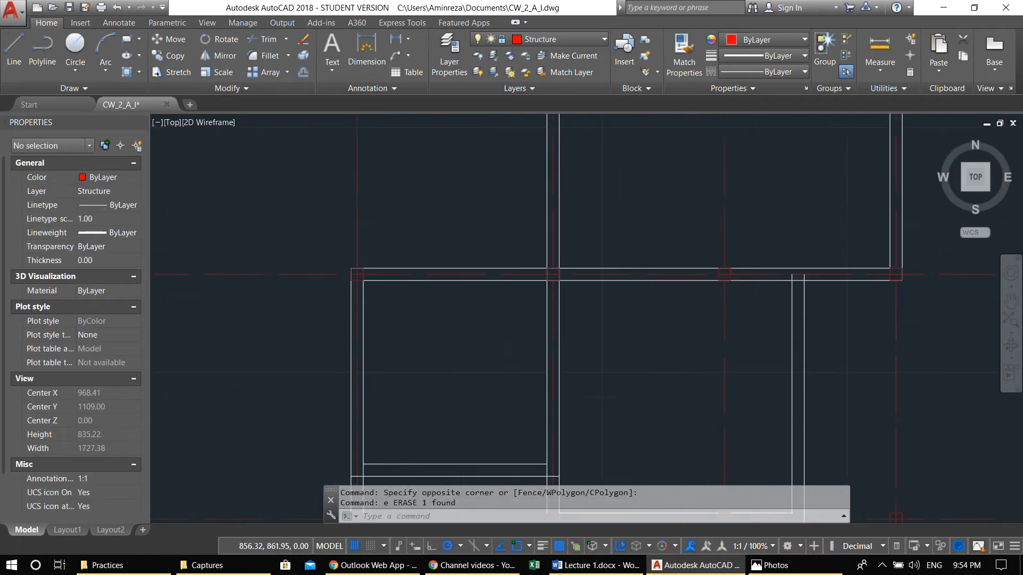
# Step: Fillet the raised bottom wall lines with the outer and inner lines of the left exterior wall to close the corner
pyautogui.moveTo(541, 390); pyautogui.dragTo(540, 287, button='middle')
pyautogui.press('Escape')
pyautogui.moveTo(402, 366); pyautogui.dragTo(438, 344, button='middle')
pyautogui.write('f')
pyautogui.press('Return')
pyautogui.click(418, 353)
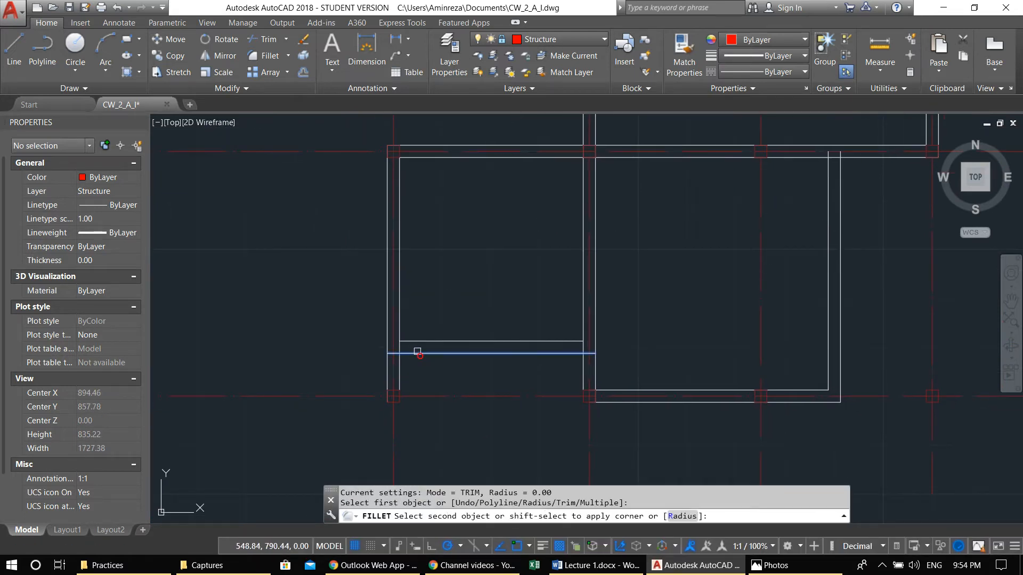
pyautogui.click(388, 330)
pyautogui.click(421, 340)
pyautogui.click(403, 319)
pyautogui.scroll(-6, 509, 301)
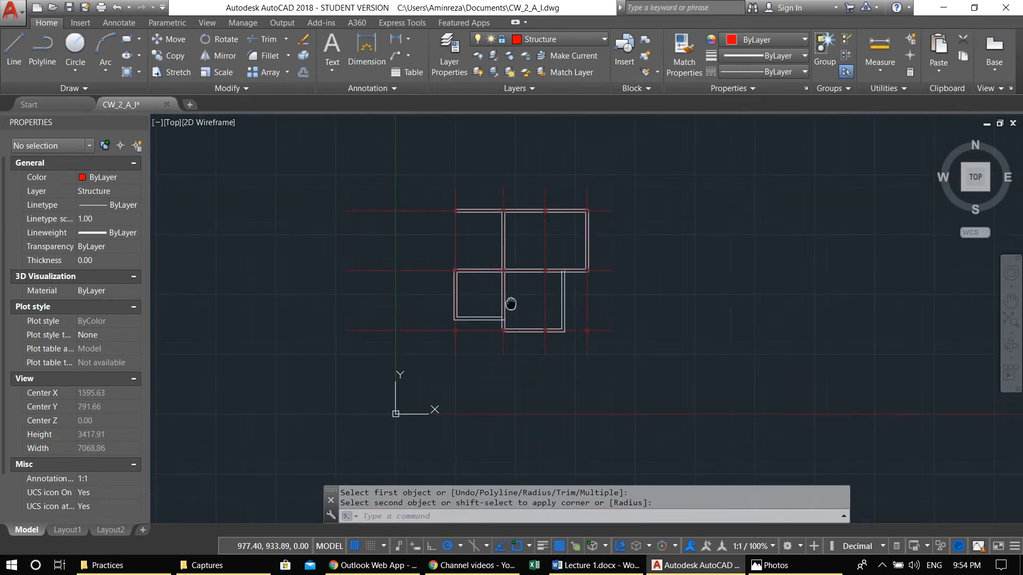
pyautogui.scroll(4, 440, 230)
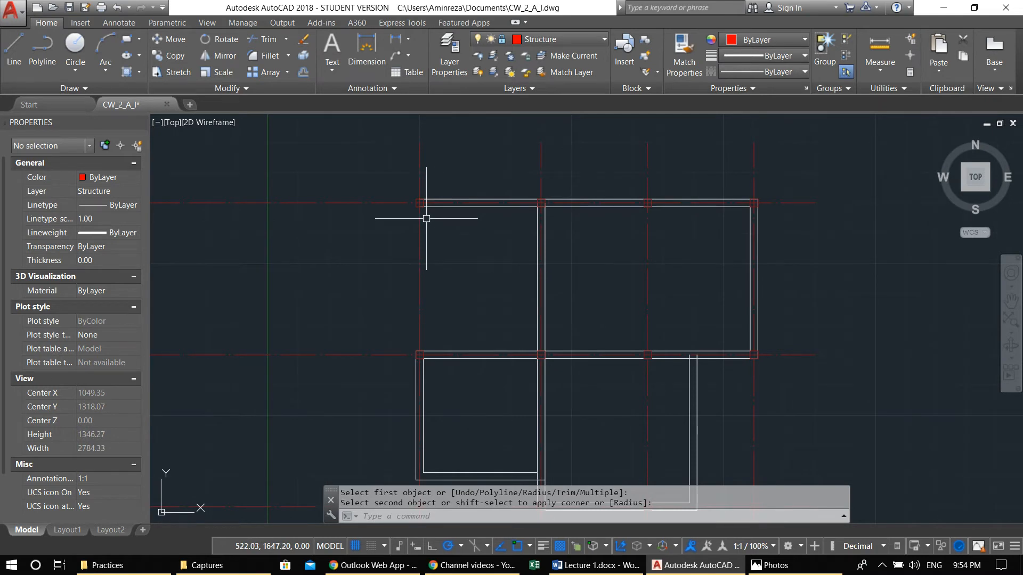
pyautogui.press('Escape')
pyautogui.scroll(1, 449, 228)
pyautogui.scroll(1, 433, 240)
pyautogui.write('l')
pyautogui.press('Return')
pyautogui.click(418, 205)
pyautogui.press('Escape')
pyautogui.press('Escape')
pyautogui.press('Escape')
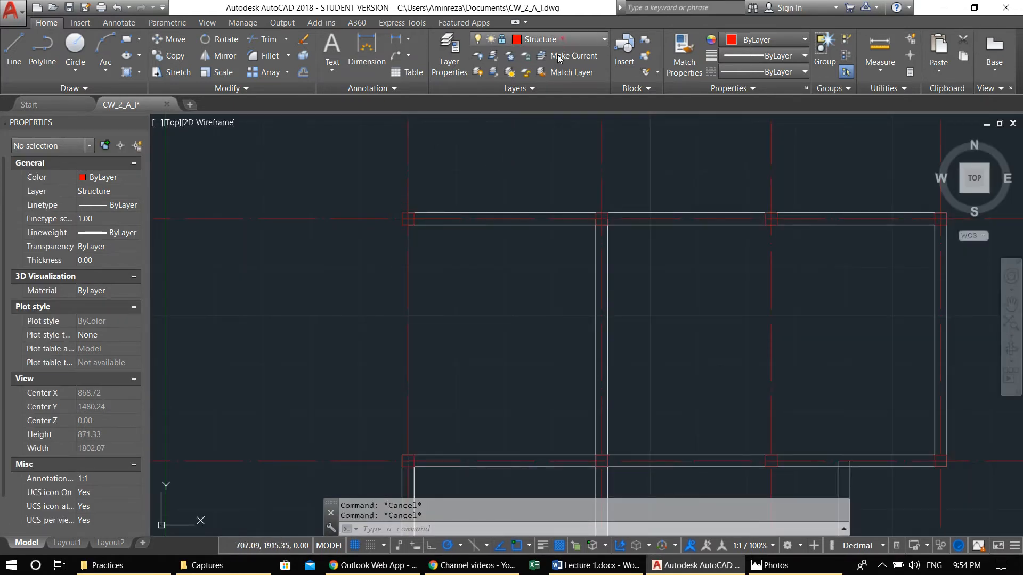
# Step: Make Wall the current layer and draw a 25-unit line across the left end of the top wall, beside the column
pyautogui.click(563, 39)
pyautogui.click(548, 184)
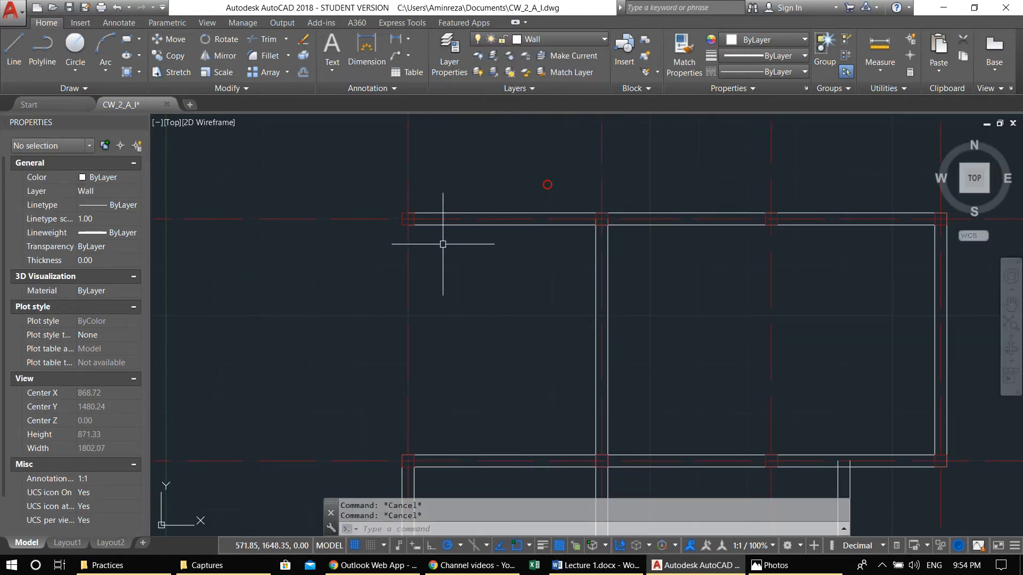
pyautogui.scroll(3, 435, 230)
pyautogui.write('l')
pyautogui.press('Return')
pyautogui.scroll(3, 436, 223)
pyautogui.click(443, 214)
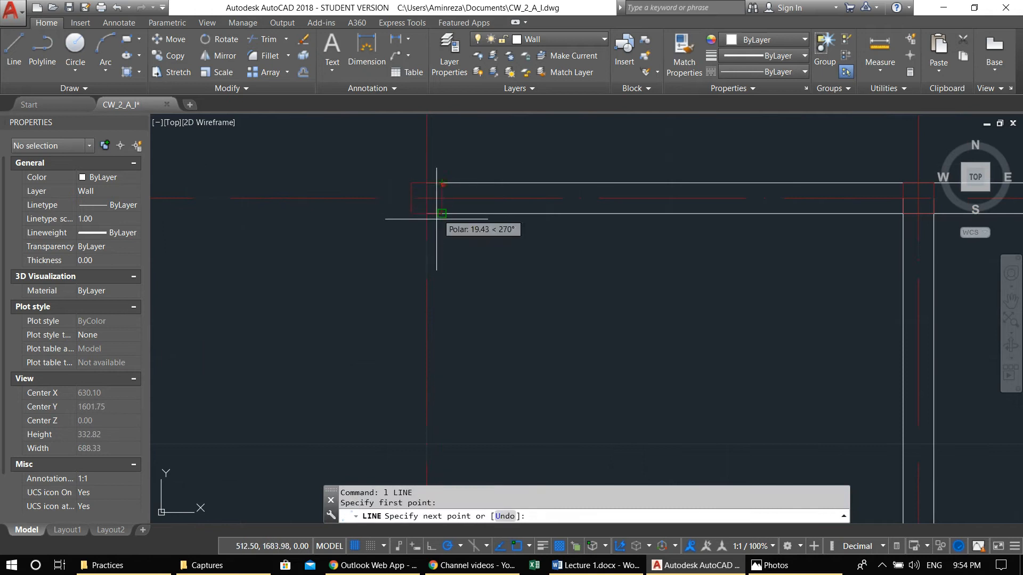
pyautogui.press('Escape')
# Step: Move the short closing line 175 units to the right along the top wall
pyautogui.click(443, 210)
pyautogui.moveTo(436, 213); pyautogui.dragTo(417, 220, button='middle')
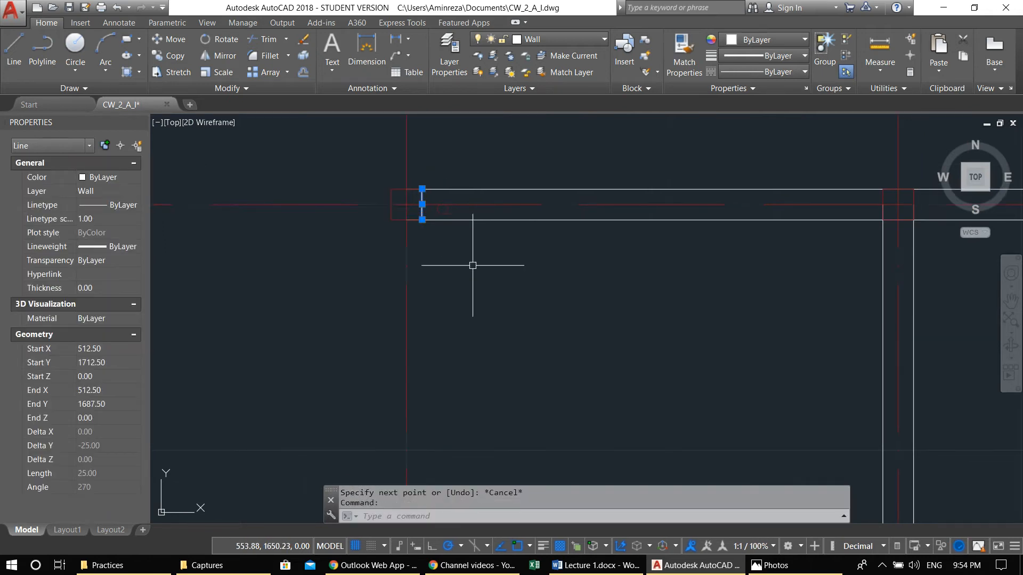
pyautogui.write('m')
pyautogui.press('Return')
pyautogui.click(486, 276)
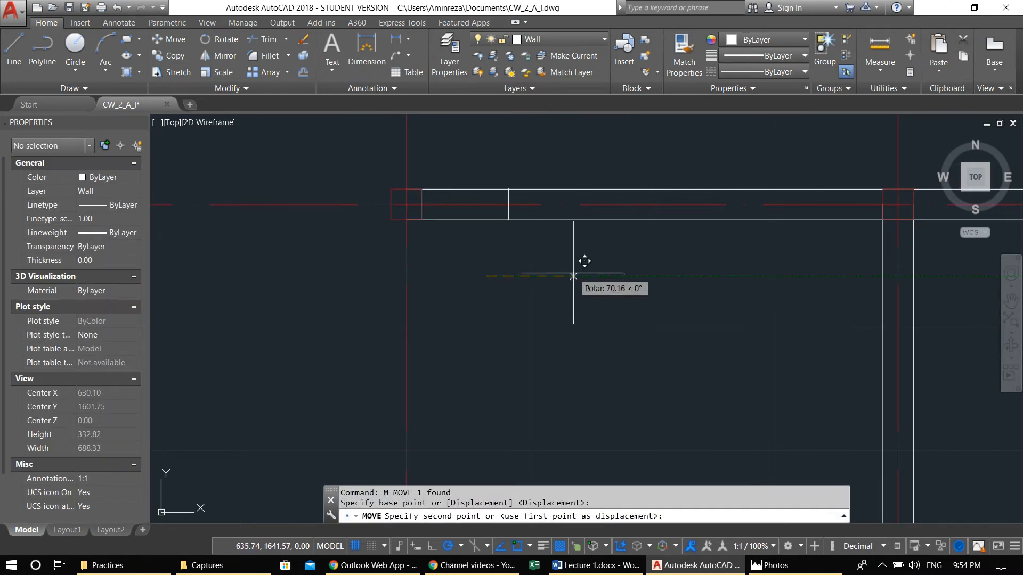
pyautogui.write('175')
pyautogui.press('Return')
pyautogui.press('Escape')
pyautogui.press('Escape')
pyautogui.moveTo(570, 277); pyautogui.dragTo(543, 290, button='middle')
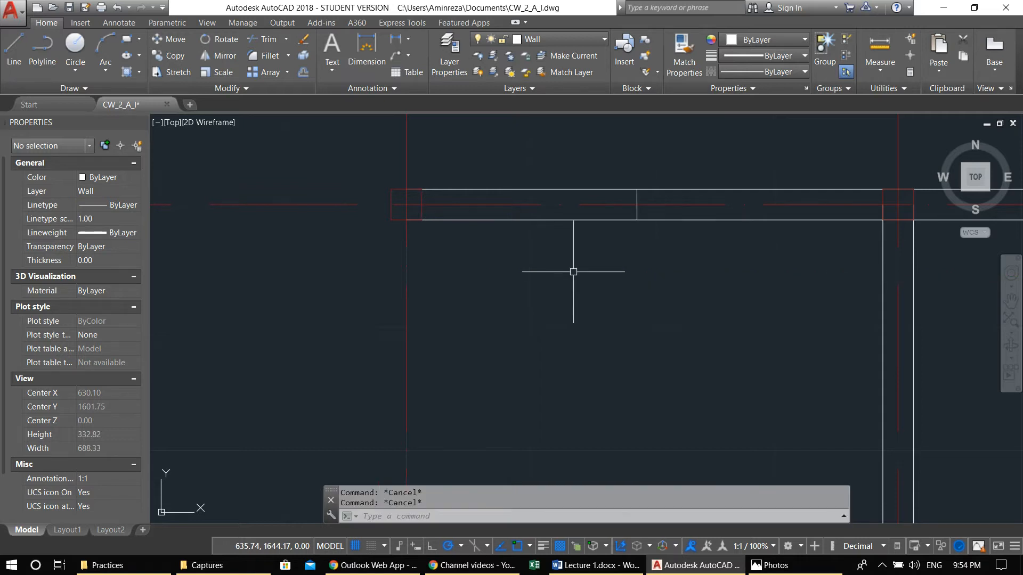
pyautogui.scroll(-2, 543, 290)
pyautogui.scroll(-1, 678, 342)
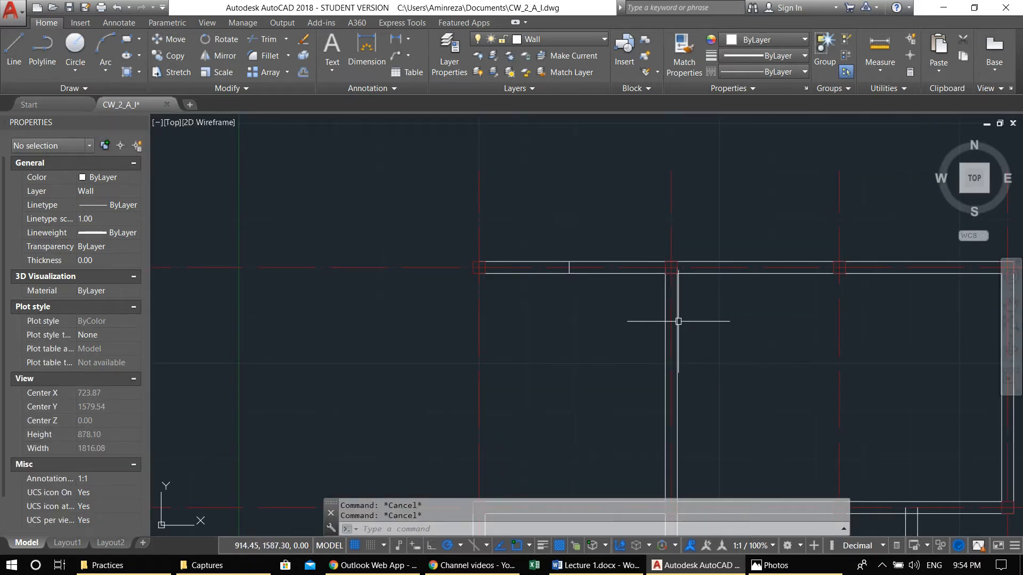
pyautogui.moveTo(651, 320); pyautogui.dragTo(578, 224, button='middle')
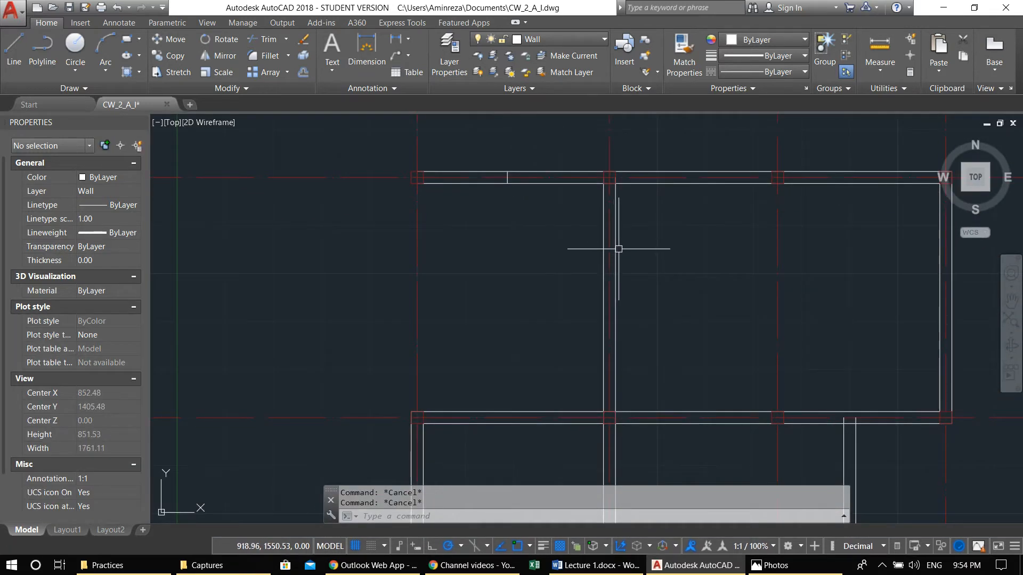
pyautogui.click(613, 244)
pyautogui.click(604, 241)
pyautogui.press('Escape')
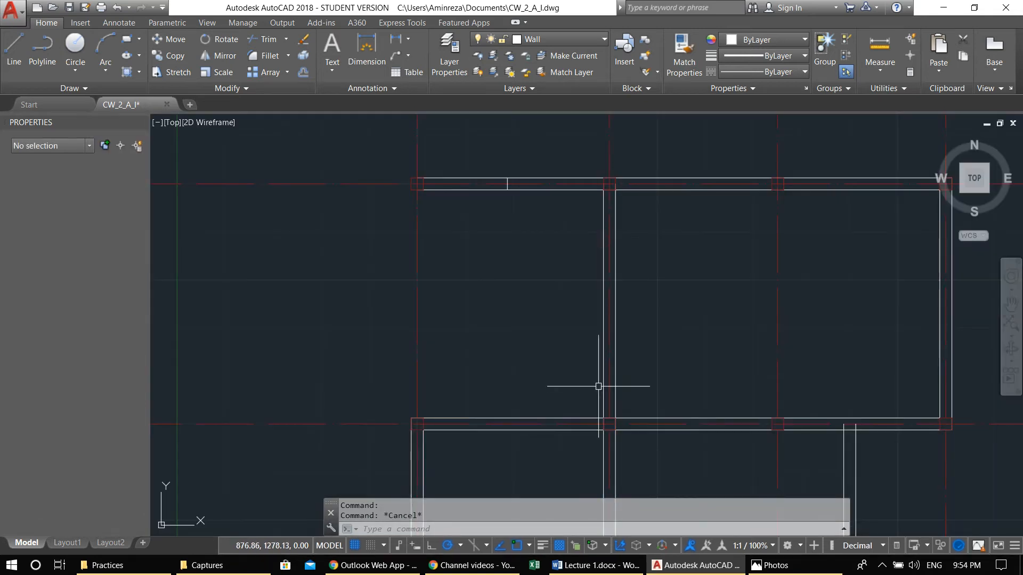
# Step: Trim the overlapping wall lines inside the column where the vertical interior wall crosses the middle horizontal wall
pyautogui.scroll(2, 612, 426)
pyautogui.moveTo(611, 426); pyautogui.dragTo(600, 339, button='middle')
pyautogui.write('tr')
pyautogui.press('Return')
pyautogui.press('Return')
pyautogui.scroll(2, 615, 345)
pyautogui.scroll(4, 606, 350)
pyautogui.click(605, 304)
pyautogui.click(440, 302)
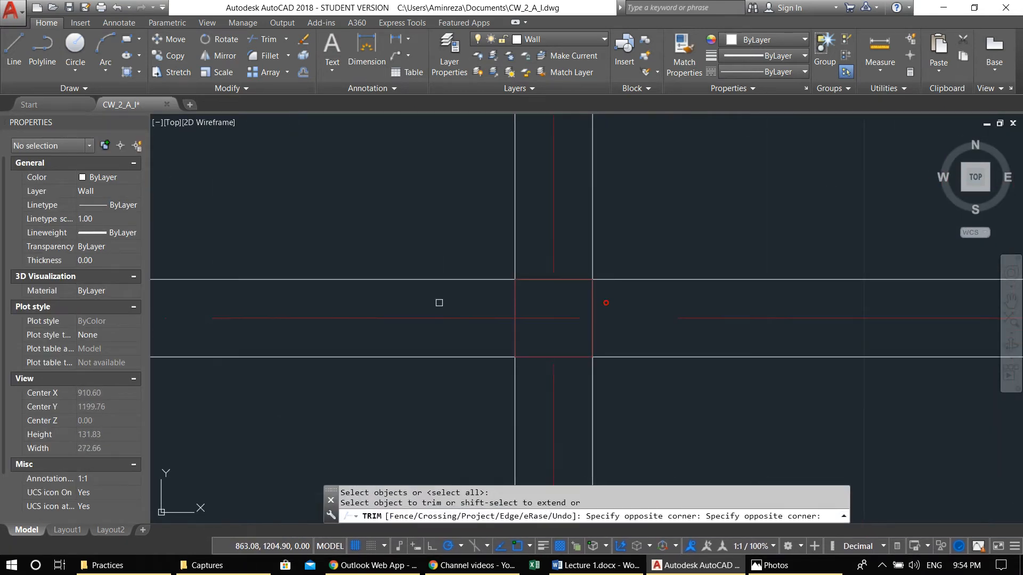
pyautogui.click(608, 345)
pyautogui.click(484, 346)
pyautogui.click(536, 272)
pyautogui.click(532, 370)
pyautogui.click(589, 351)
pyautogui.press('Escape')
pyautogui.scroll(-8, 612, 319)
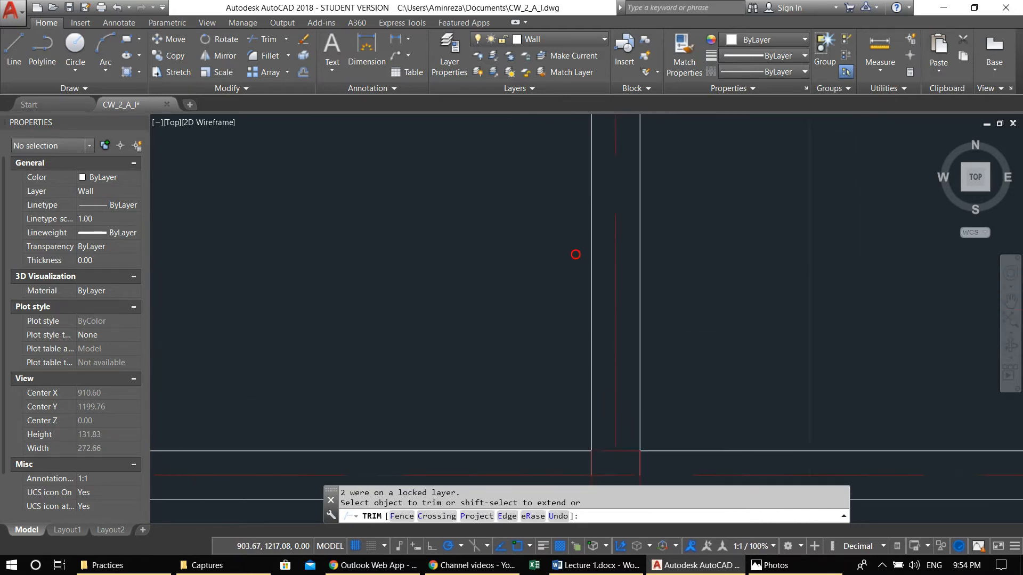
# Step: Move both lines of the upper vertical interior wall left to the short closing line in the top wall
pyautogui.click(611, 269)
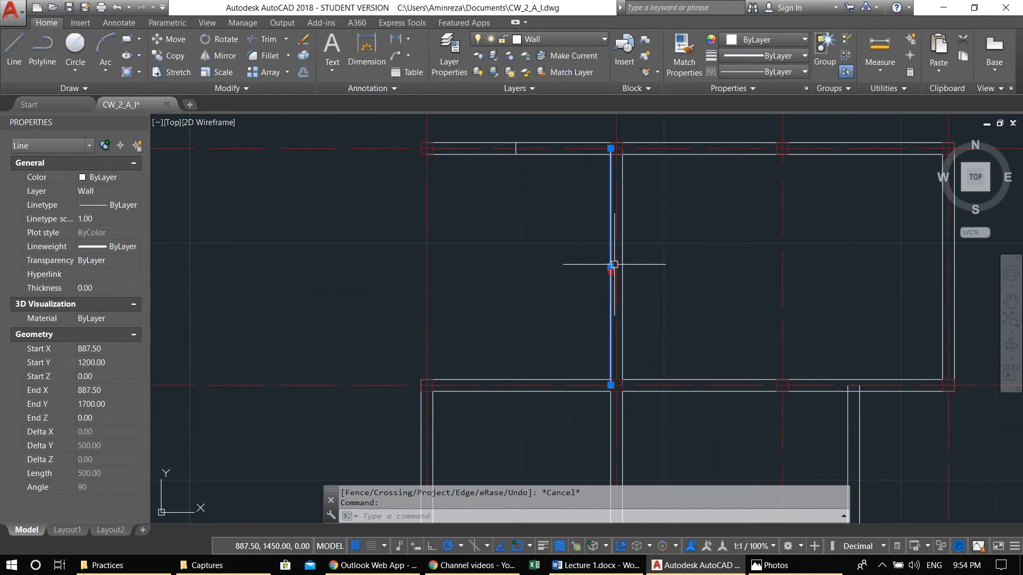
pyautogui.click(623, 262)
pyautogui.scroll(4, 532, 149)
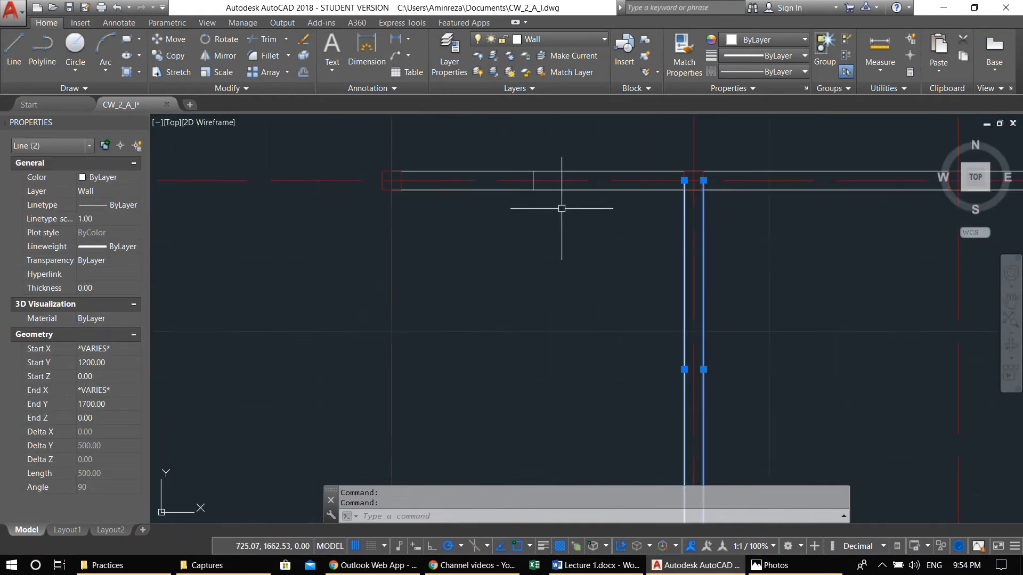
pyautogui.write('m')
pyautogui.press('Return')
pyautogui.click(685, 181)
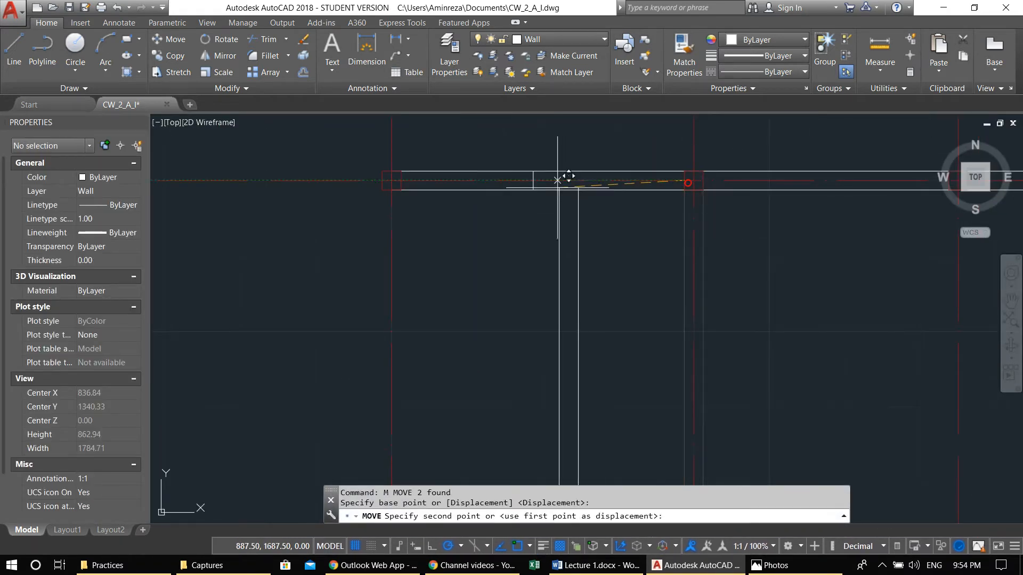
pyautogui.press('Escape')
# Step: Erase the short closing line across the top wall
pyautogui.scroll(2, 533, 181)
pyautogui.click(533, 210)
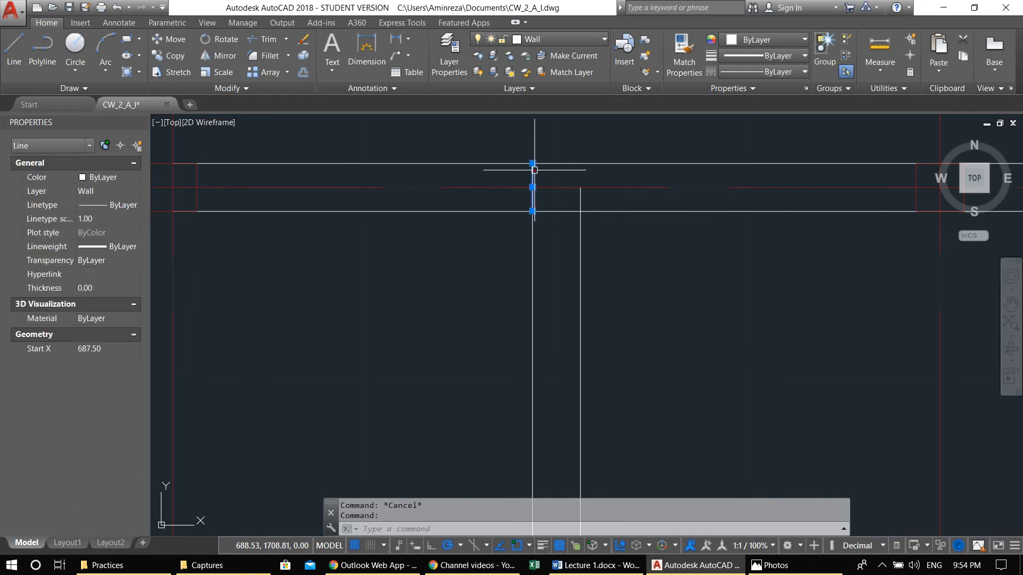
pyautogui.write('e')
pyautogui.press('Return')
# Step: Fillet the moved wall's outer and inner lines with the matching top wall lines at radius 0 to close the upper-left corner
pyautogui.moveTo(510, 278); pyautogui.dragTo(483, 266, button='middle')
pyautogui.write('f')
pyautogui.press('Return')
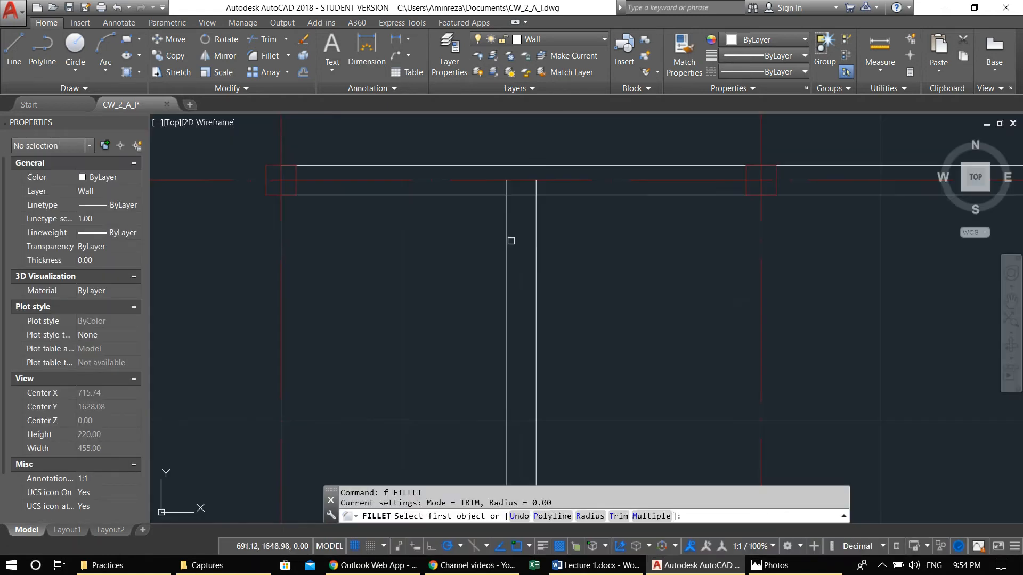
pyautogui.click(508, 238)
pyautogui.click(552, 167)
pyautogui.press('Return')
pyautogui.press('Escape')
pyautogui.press('Return')
pyautogui.click(536, 216)
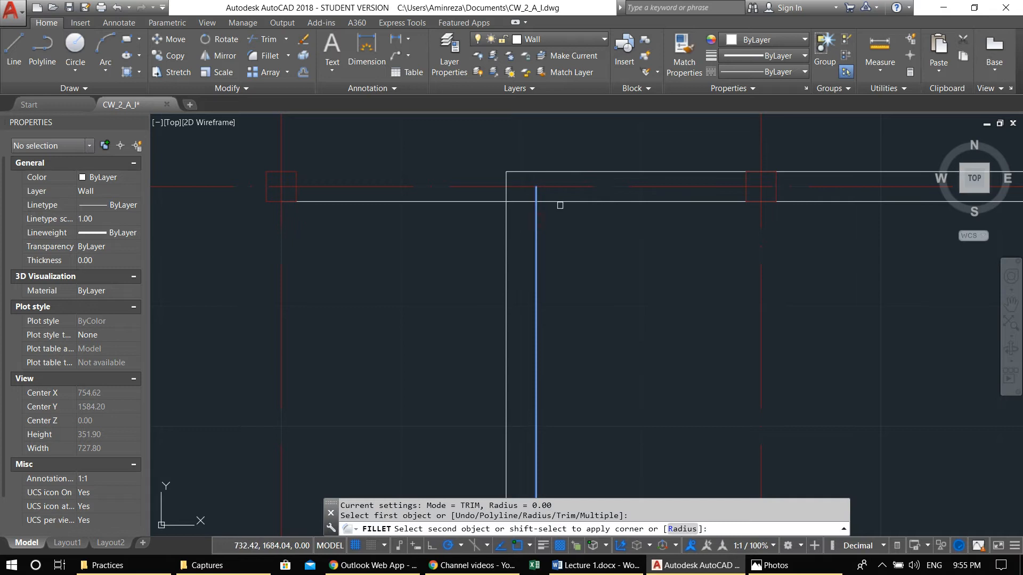
pyautogui.scroll(-4, 568, 251)
pyautogui.press('Escape')
pyautogui.press('Escape')
pyautogui.scroll(2, 578, 279)
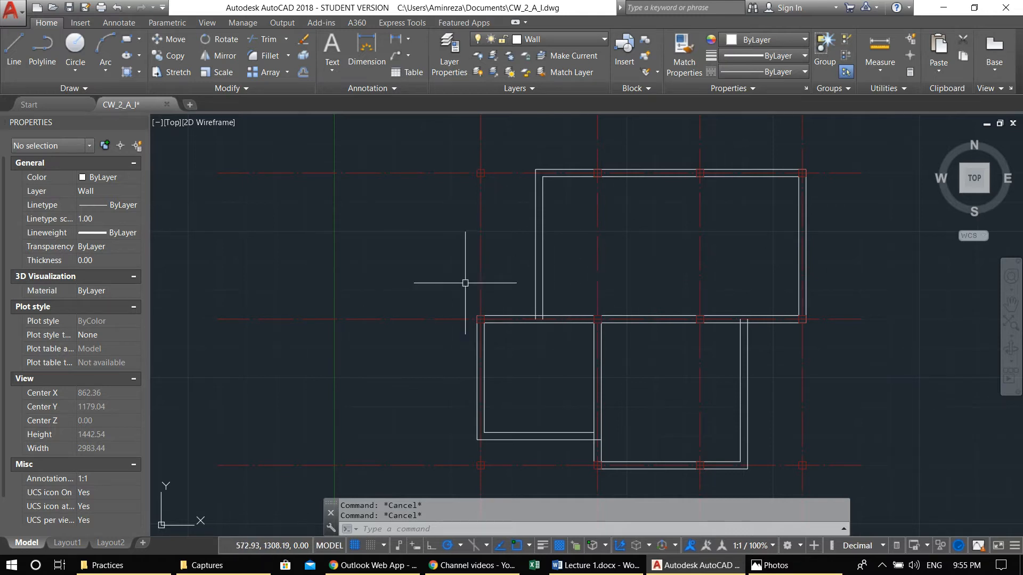
# Step: Offset the upper line of the middle horizontal wall 175 units upward, left of the central column
pyautogui.scroll(2, 581, 272)
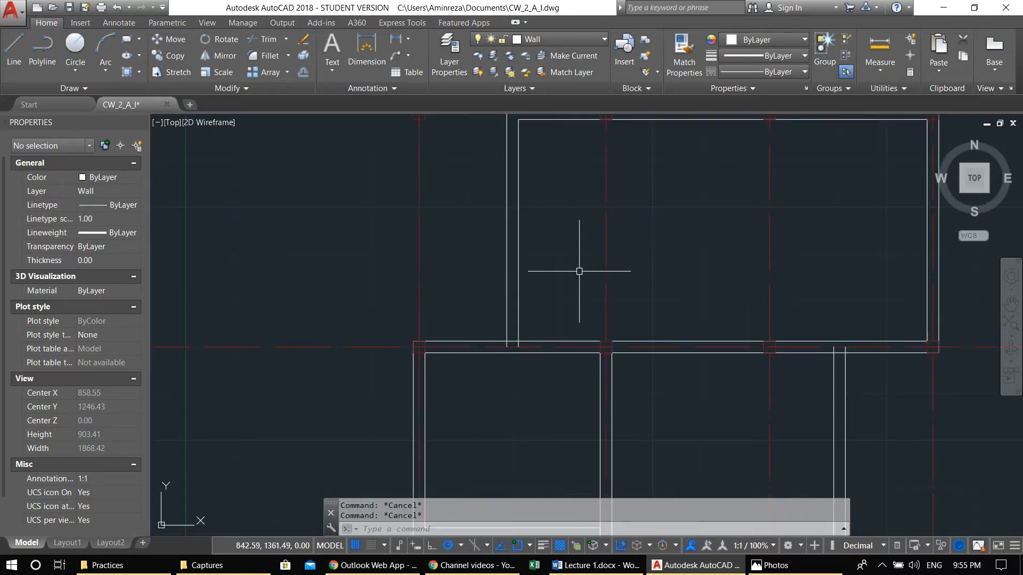
pyautogui.moveTo(579, 271); pyautogui.dragTo(596, 274, button='middle')
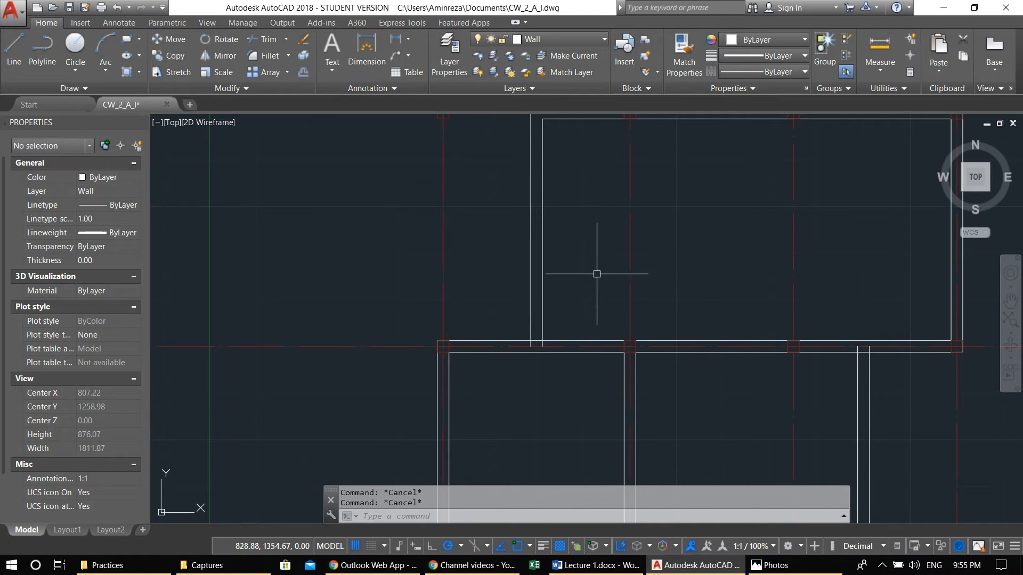
pyautogui.scroll(2, 551, 343)
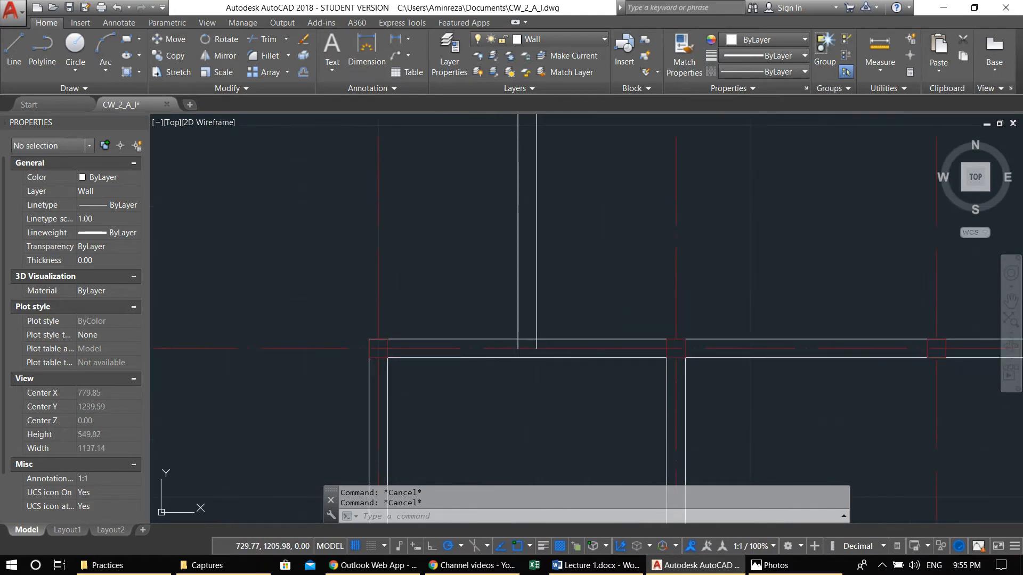
pyautogui.write('o')
pyautogui.press('Return')
pyautogui.write('175')
pyautogui.press('Return')
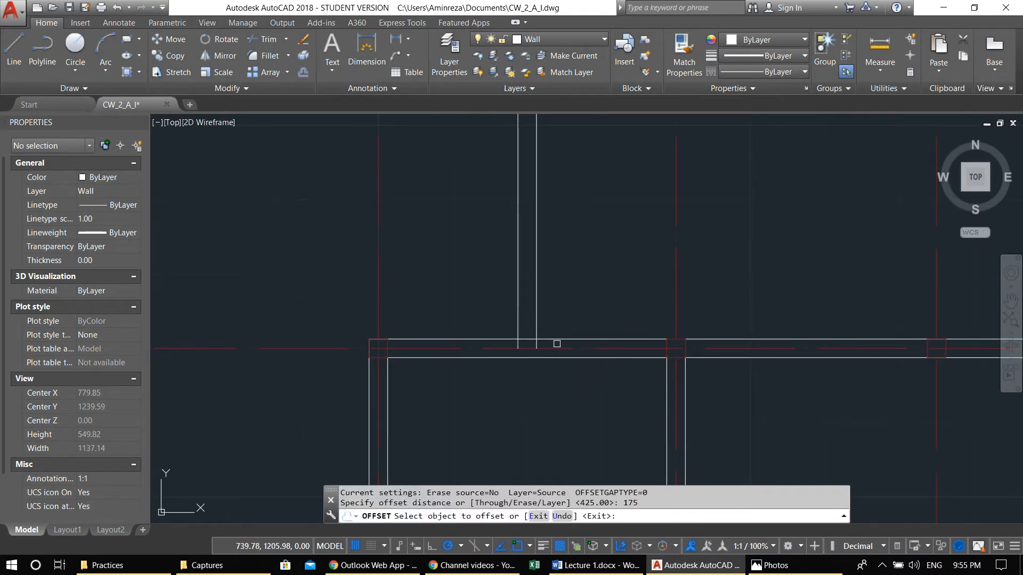
pyautogui.click(554, 339)
pyautogui.click(593, 251)
pyautogui.scroll(-2, 578, 354)
pyautogui.press('Escape')
pyautogui.press('Escape')
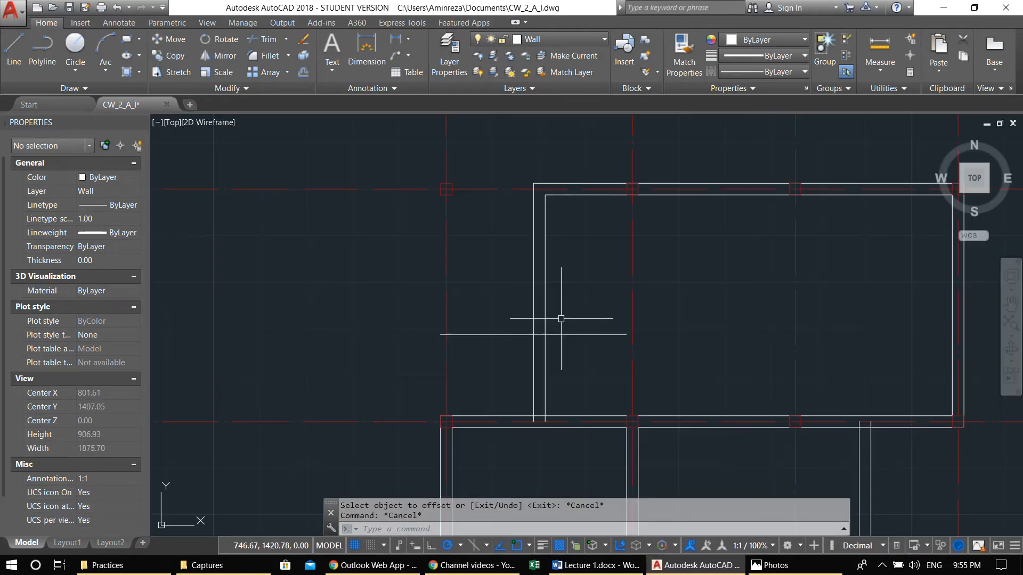
# Step: Offset the new horizontal line 25 units upward to form a double-line wall
pyautogui.write('o')
pyautogui.press('Return')
pyautogui.write('25')
pyautogui.press('Return')
pyautogui.click(587, 336)
pyautogui.click(583, 328)
pyautogui.press('Escape')
pyautogui.press('Escape')
pyautogui.moveTo(632, 411); pyautogui.dragTo(610, 397, button='middle')
pyautogui.scroll(2, 618, 409)
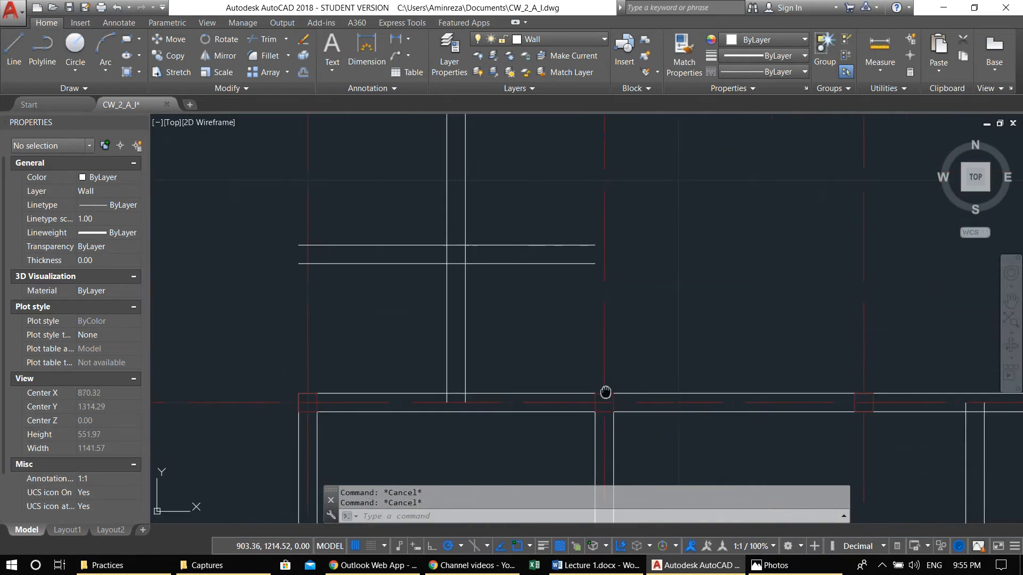
# Step: Draw two vertical wall lines upward from the upper corners of the central middle-row column, the left one about 114 units long
pyautogui.write('l')
pyautogui.press('Return')
pyautogui.click(595, 394)
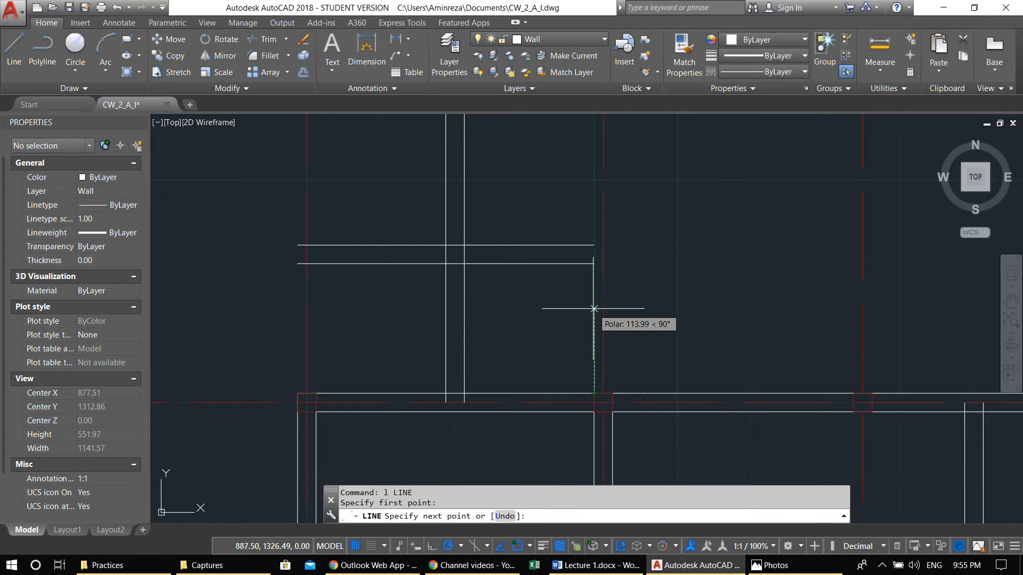
pyautogui.click(594, 309)
pyautogui.press('Return')
pyautogui.press('Return')
pyautogui.press('Escape')
pyautogui.press('Return')
pyautogui.click(613, 400)
pyautogui.click(610, 322)
pyautogui.press('Return')
pyautogui.press('Escape')
pyautogui.press('Escape')
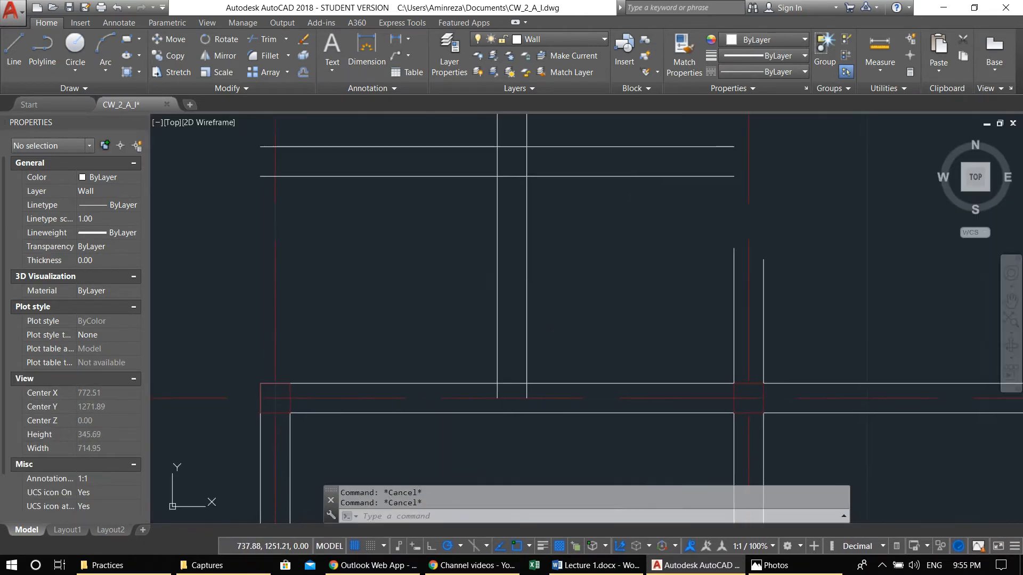
# Step: Trim the upper-left vertical wall lines below the lower line of the new horizontal wall
pyautogui.write('tr')
pyautogui.press('Return')
pyautogui.click(562, 176)
pyautogui.press('Return')
pyautogui.click(576, 264)
pyautogui.click(426, 242)
pyautogui.moveTo(466, 211); pyautogui.dragTo(495, 331, button='middle')
pyautogui.press('Return')
pyautogui.press('Return')
pyautogui.press('Return')
pyautogui.click(529, 246)
pyautogui.hotkey('ctrl', 'z')
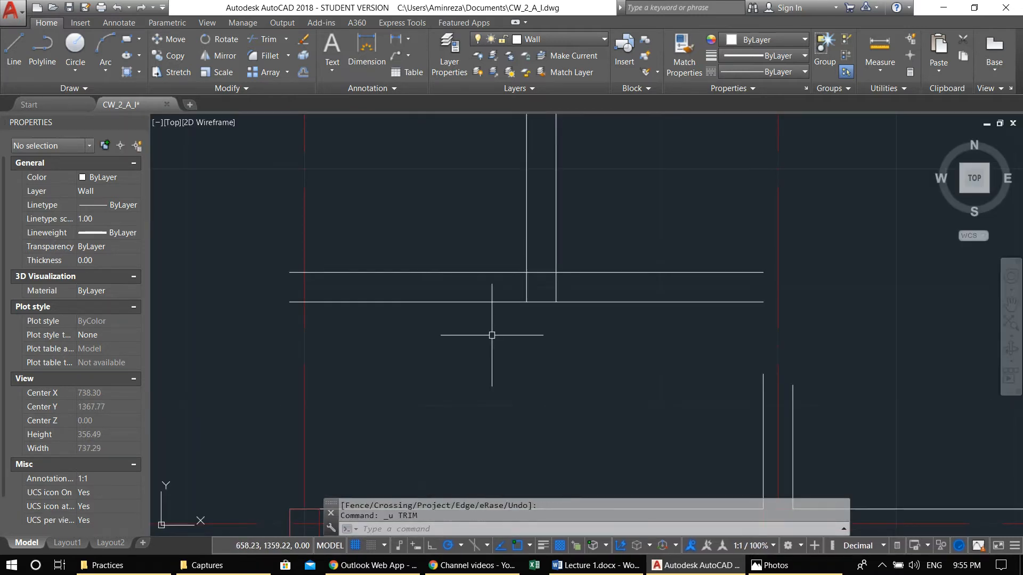
# Step: Trim the two horizontal wall lines where they extend left past the outer line of the vertical wall
pyautogui.write('tr')
pyautogui.press('Return')
pyautogui.click(525, 258)
pyautogui.press('Return')
pyautogui.click(490, 347)
pyautogui.click(457, 257)
pyautogui.scroll(-1, 468, 285)
pyautogui.press('Escape')
pyautogui.press('Escape')
pyautogui.press('Escape')
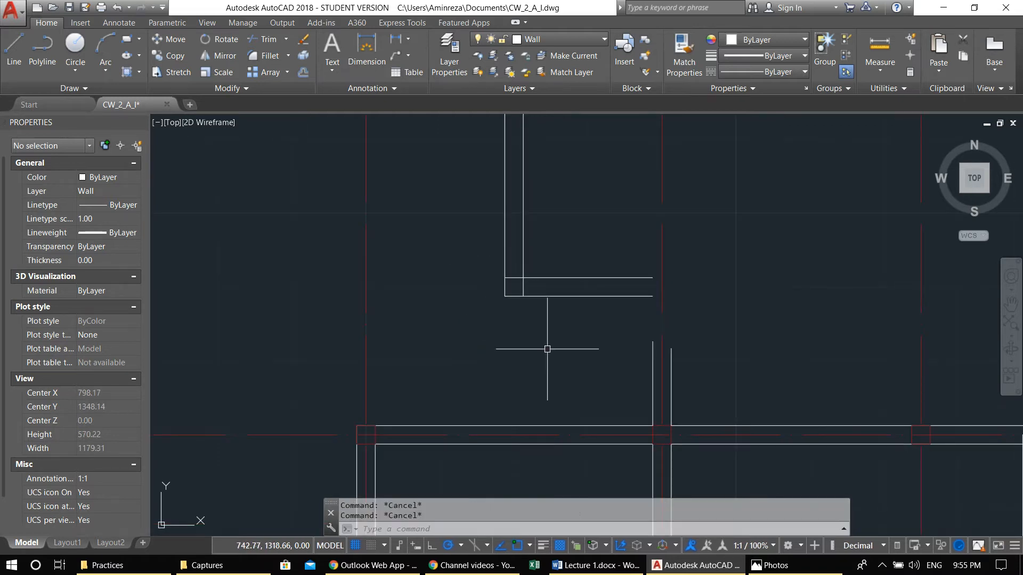
# Step: Fillet the lower and upper horizontal wall lines with the left and right vertical lines above the column to close the corner
pyautogui.moveTo(552, 356); pyautogui.dragTo(527, 358, button='middle')
pyautogui.write('f')
pyautogui.press('Return')
pyautogui.click(582, 292)
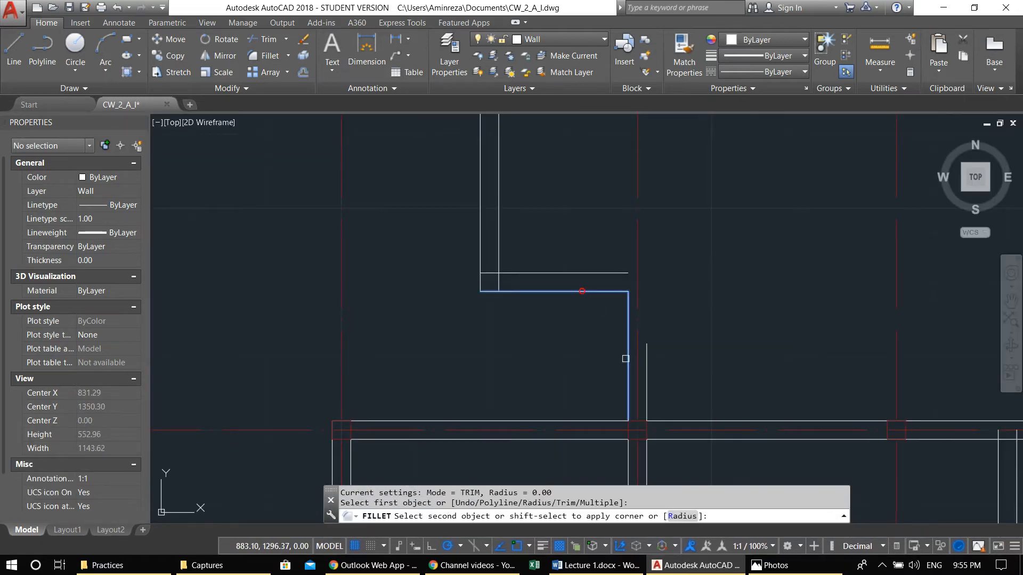
pyautogui.click(628, 354)
pyautogui.press('Return')
pyautogui.click(598, 278)
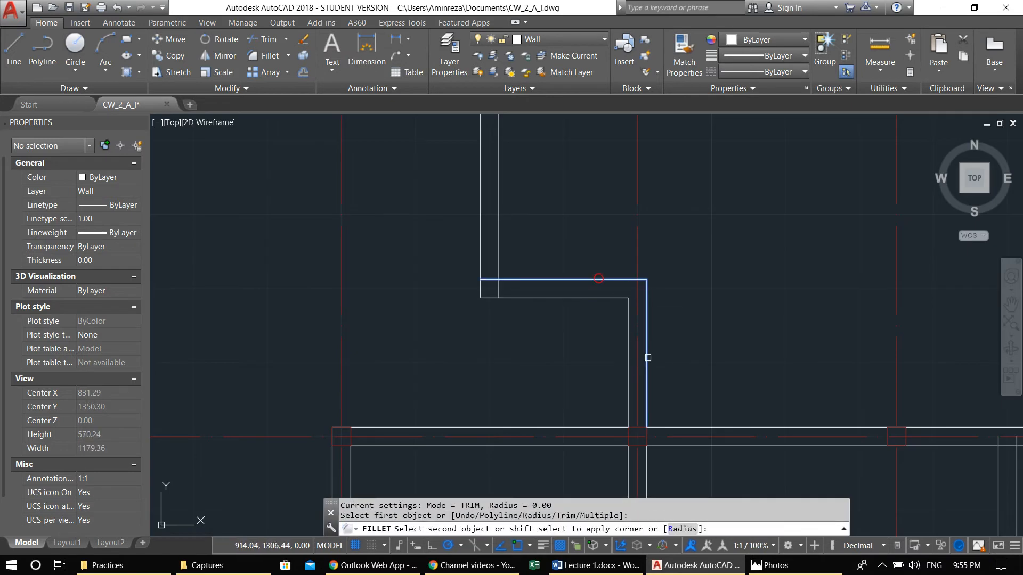
pyautogui.click(646, 319)
pyautogui.scroll(-2, 584, 319)
pyautogui.moveTo(585, 319); pyautogui.dragTo(585, 378, button='middle')
pyautogui.press('Escape')
pyautogui.press('Escape')
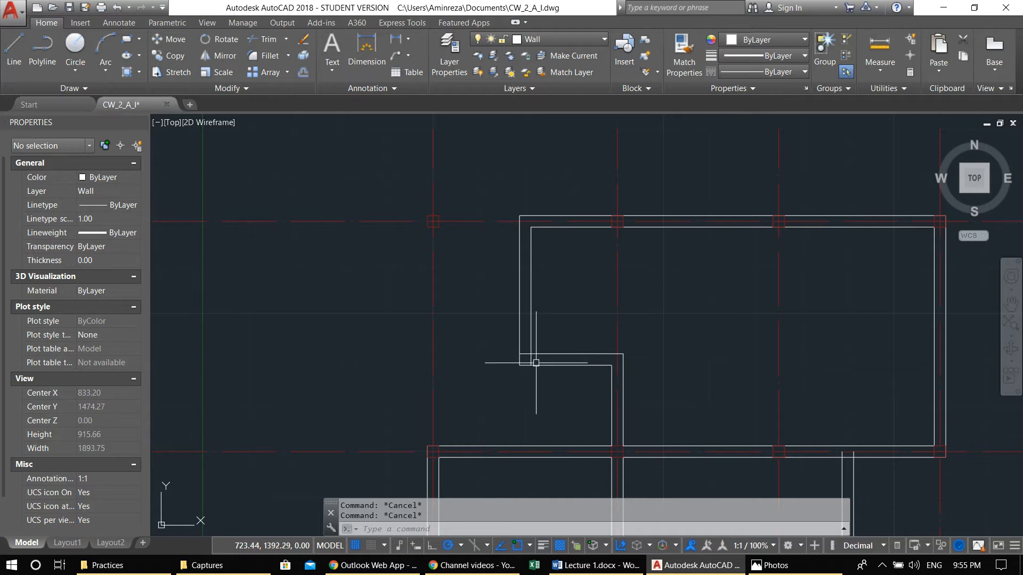
pyautogui.write('f')
pyautogui.press('Return')
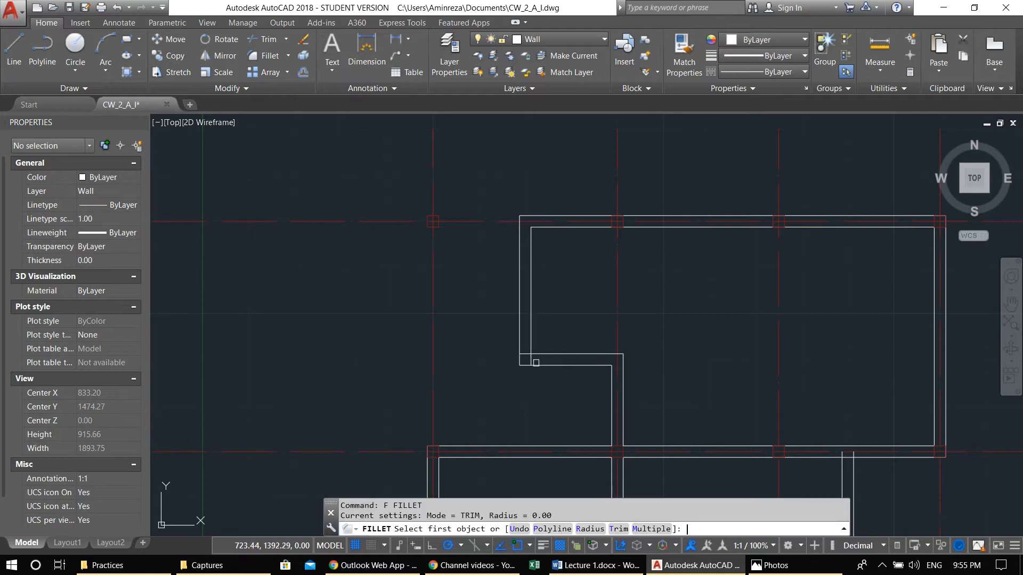
pyautogui.click(590, 530)
pyautogui.press('Escape')
pyautogui.press('Escape')
# Step: Fillet the outer corner between the left vertical wall and the short horizontal wall with a radius of 150
pyautogui.press('Return')
pyautogui.write('r')
pyautogui.press('Return')
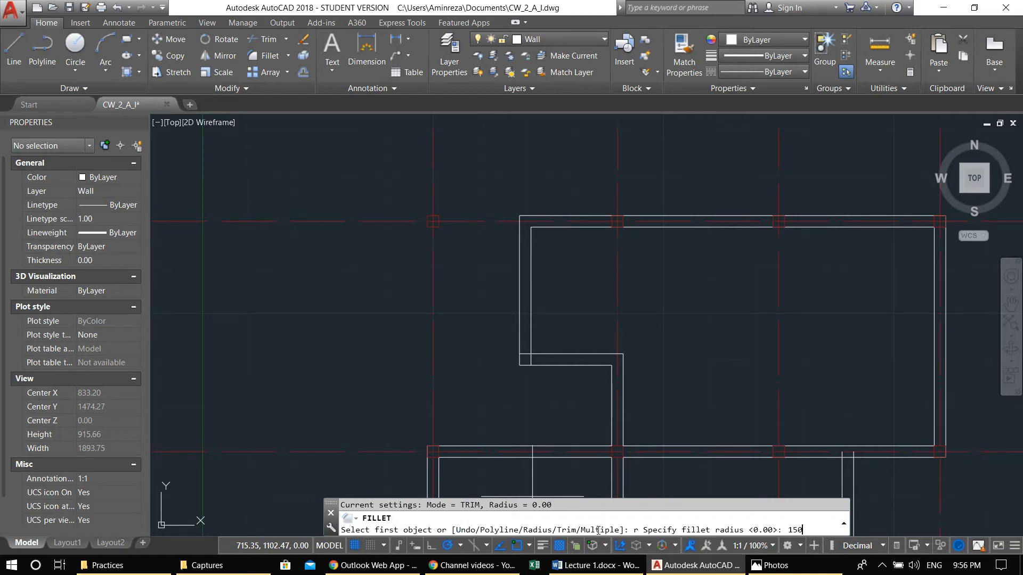
pyautogui.press('Return')
pyautogui.click(556, 366)
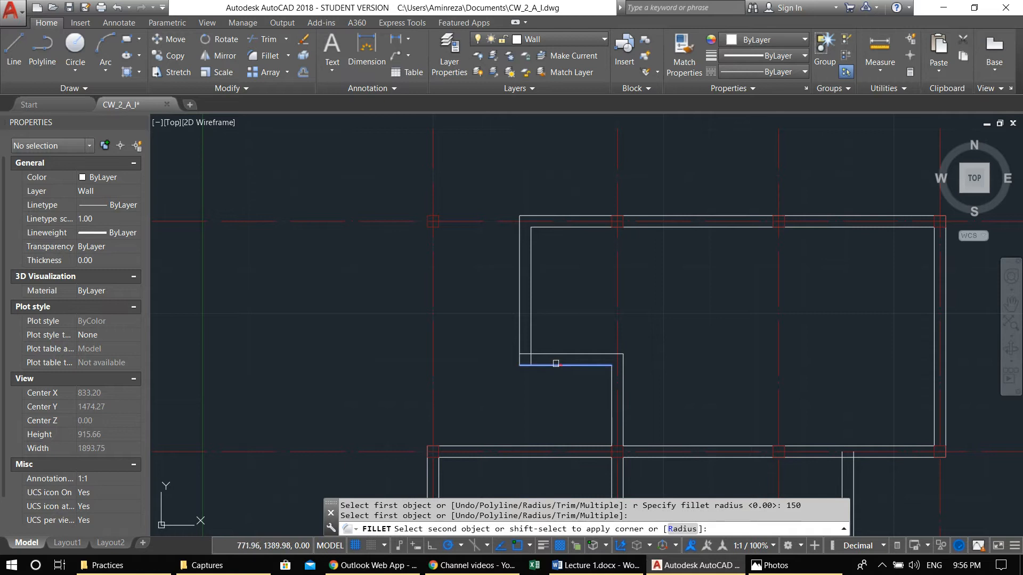
pyautogui.click(519, 327)
pyautogui.press('Escape')
pyautogui.press('Escape')
pyautogui.moveTo(534, 353); pyautogui.dragTo(522, 351, button='middle')
# Step: Offset the corner arc 25 units inward to form the inner face of the curved wall
pyautogui.write('o')
pyautogui.press('Return')
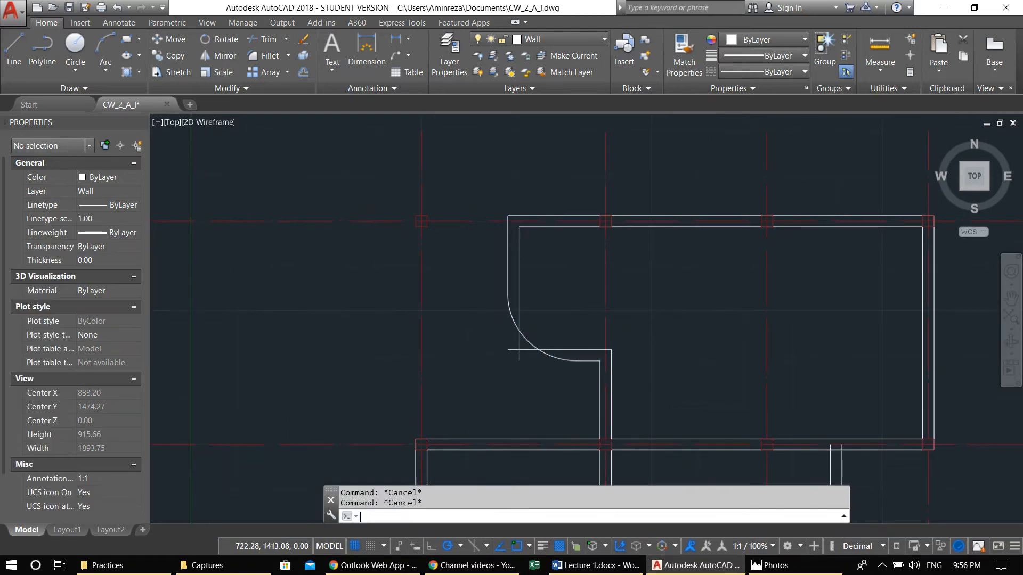
pyautogui.press('Return')
pyautogui.click(530, 346)
pyautogui.click(532, 340)
pyautogui.press('Escape')
pyautogui.press('Escape')
# Step: Trim the straight inner wall lines that extend past the inner arc at the curved corner
pyautogui.scroll(4, 532, 338)
pyautogui.write('t')
pyautogui.press('Return')
pyautogui.click(532, 323)
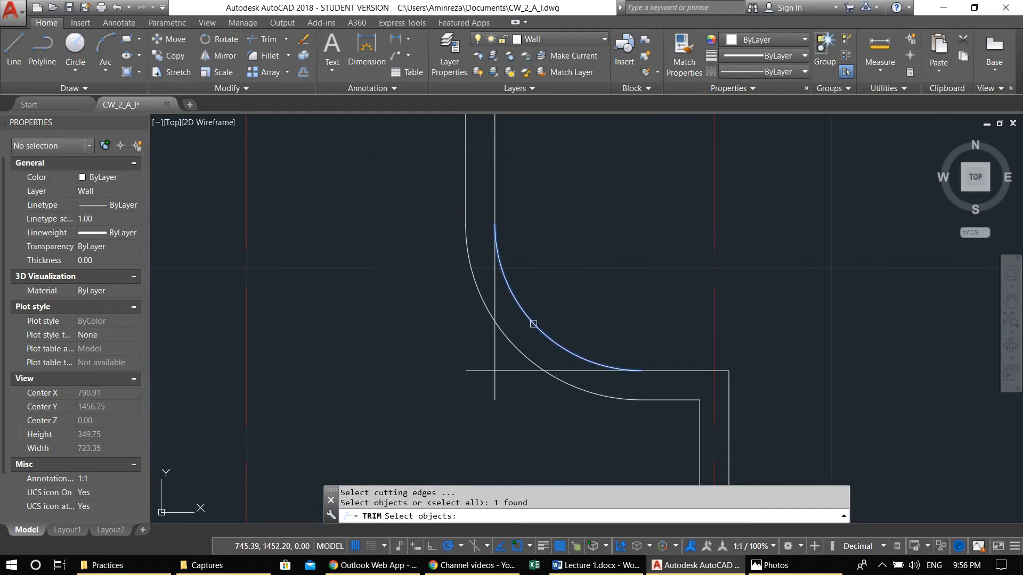
pyautogui.press('Return')
pyautogui.click(565, 371)
pyautogui.click(495, 314)
pyautogui.click(494, 306)
pyautogui.scroll(-5, 498, 314)
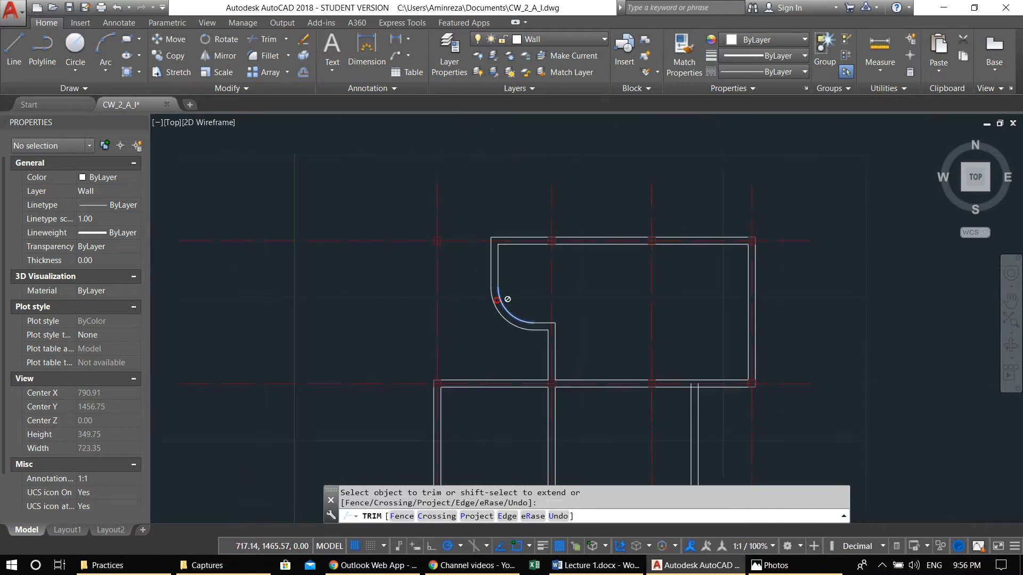
pyautogui.press('Escape')
pyautogui.press('Escape')
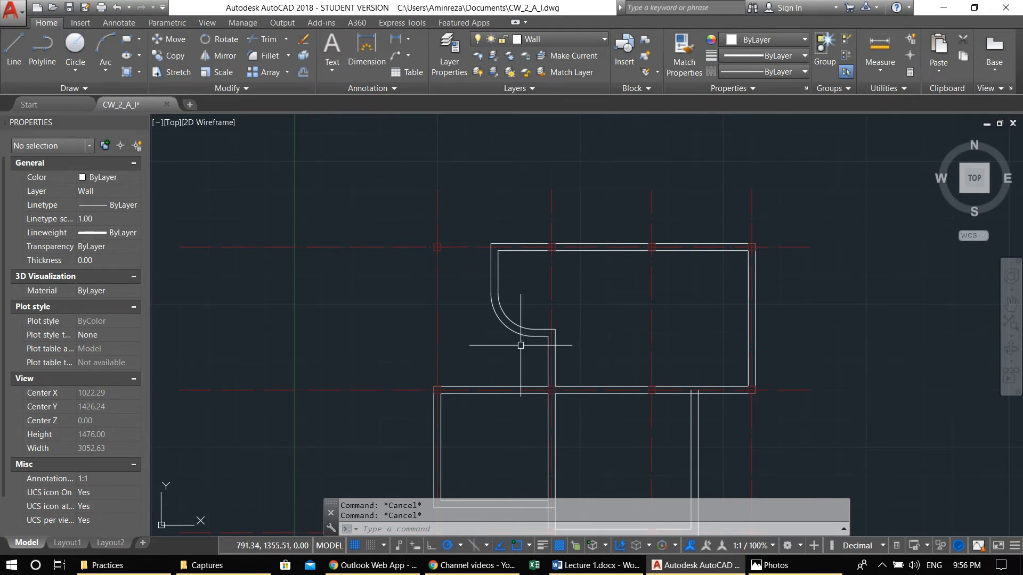
# Step: Draw a short line across the vertical wall between the upper corners of the central middle-row column
pyautogui.scroll(6, 527, 358)
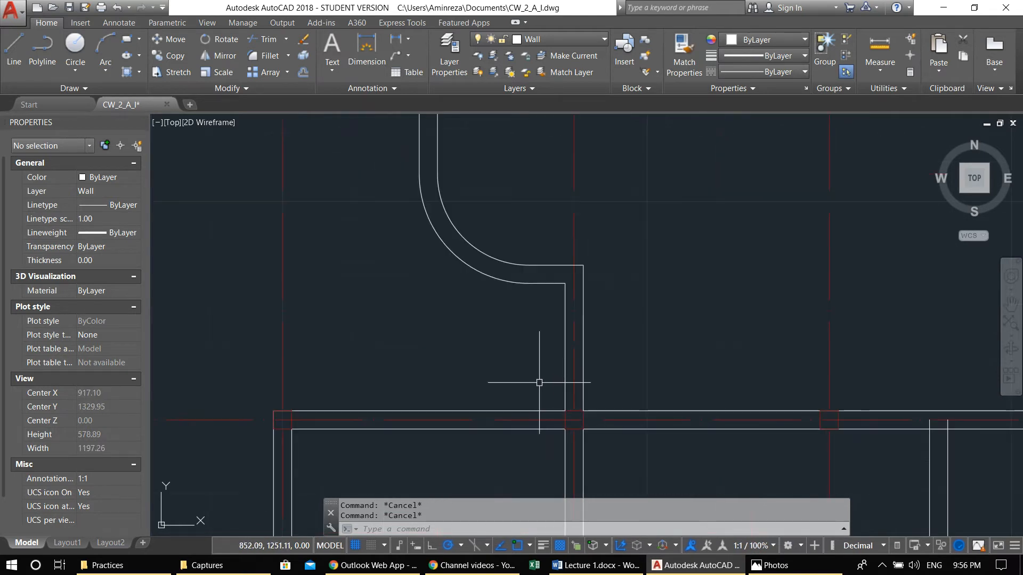
pyautogui.write('l')
pyautogui.press('Return')
pyautogui.click(563, 412)
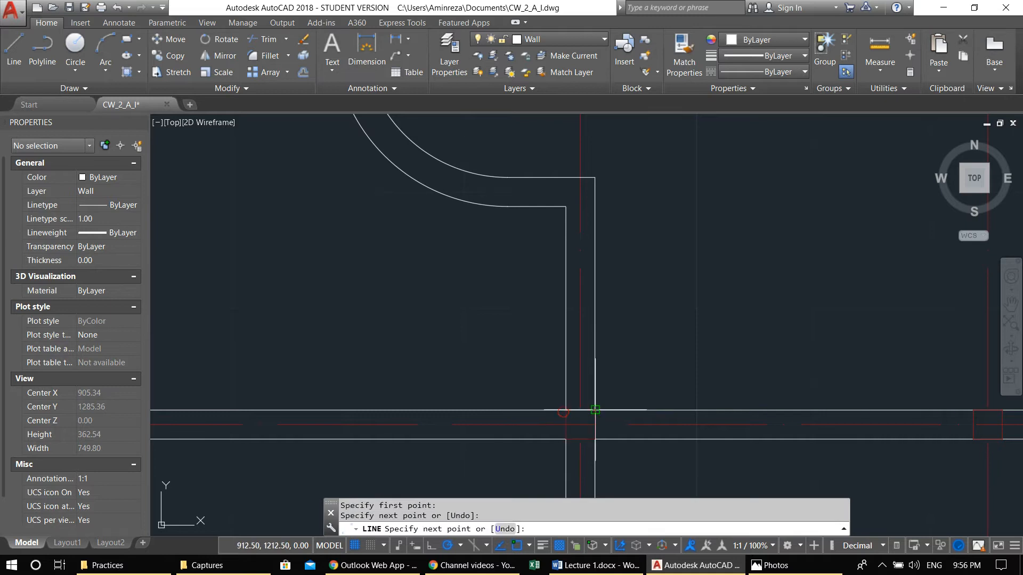
pyautogui.click(595, 410)
pyautogui.press('Return')
pyautogui.click(584, 408)
pyautogui.moveTo(602, 383); pyautogui.dragTo(590, 383, button='middle')
pyautogui.press('Escape')
# Step: Offset the short cross line 140 units upward and 140 units downward along the vertical wall
pyautogui.write('o')
pyautogui.press('Return')
pyautogui.write('140')
pyautogui.press('Return')
pyautogui.click(569, 405)
pyautogui.click(573, 309)
pyautogui.press('Escape')
pyautogui.press('Escape')
pyautogui.write('o')
pyautogui.press('Return')
pyautogui.press('Return')
pyautogui.click(573, 409)
pyautogui.click(616, 298)
pyautogui.press('Escape')
pyautogui.press('Escape')
# Step: Trim the vertical wall lines between the middle wall and the upper cross line to open the passage below the curved wall
pyautogui.write('tr')
pyautogui.press('Return')
pyautogui.press('Return')
pyautogui.click(629, 345)
pyautogui.click(435, 305)
pyautogui.scroll(-4, 472, 299)
pyautogui.press('Escape')
pyautogui.press('Escape')
pyautogui.scroll(-4, 511, 240)
pyautogui.scroll(-4, 503, 238)
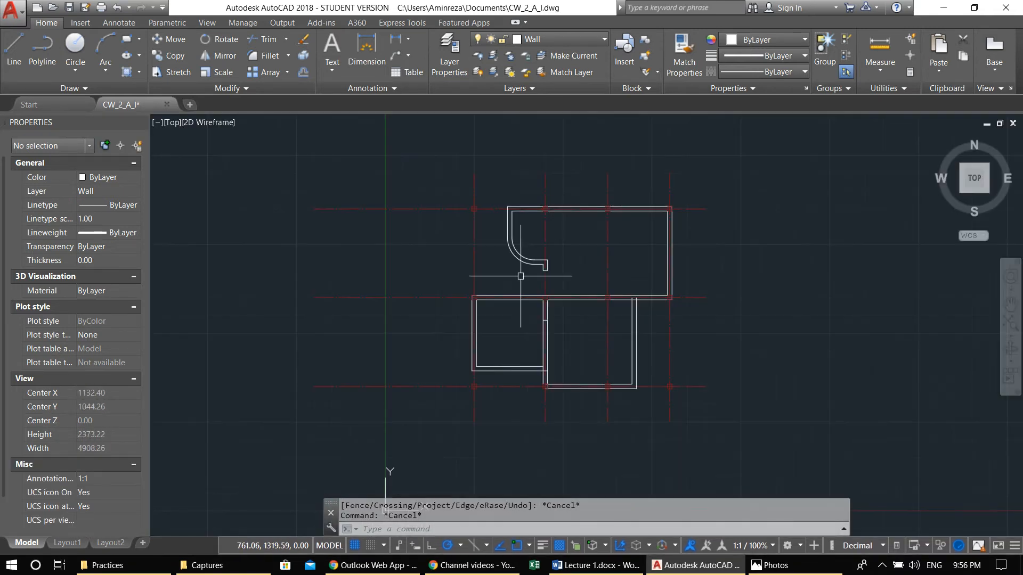
pyautogui.scroll(2, 628, 417)
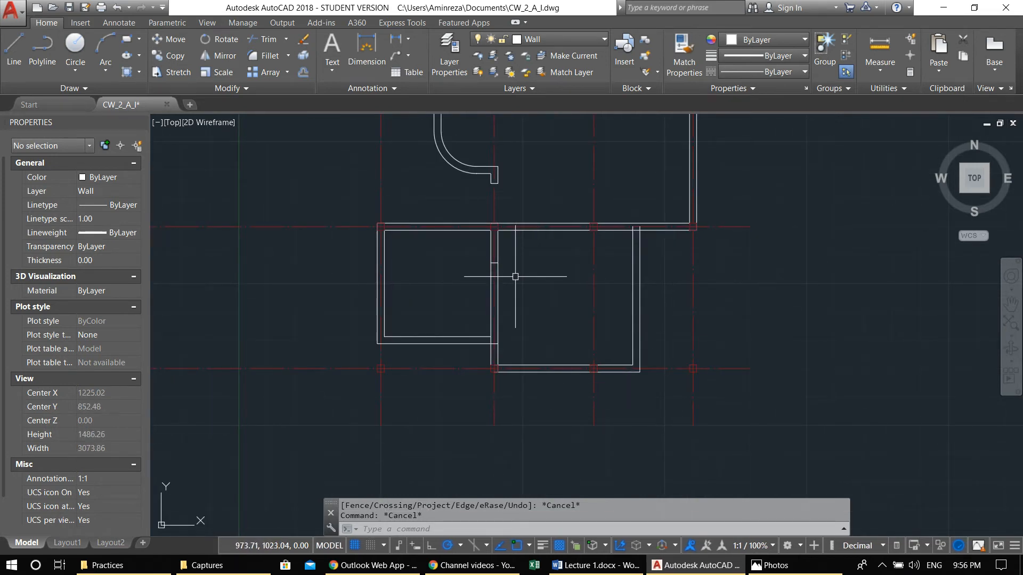
# Step: Trim the vertical wall lines between the middle wall and the lower cross line to open the passage
pyautogui.press('Escape')
pyautogui.scroll(4, 517, 277)
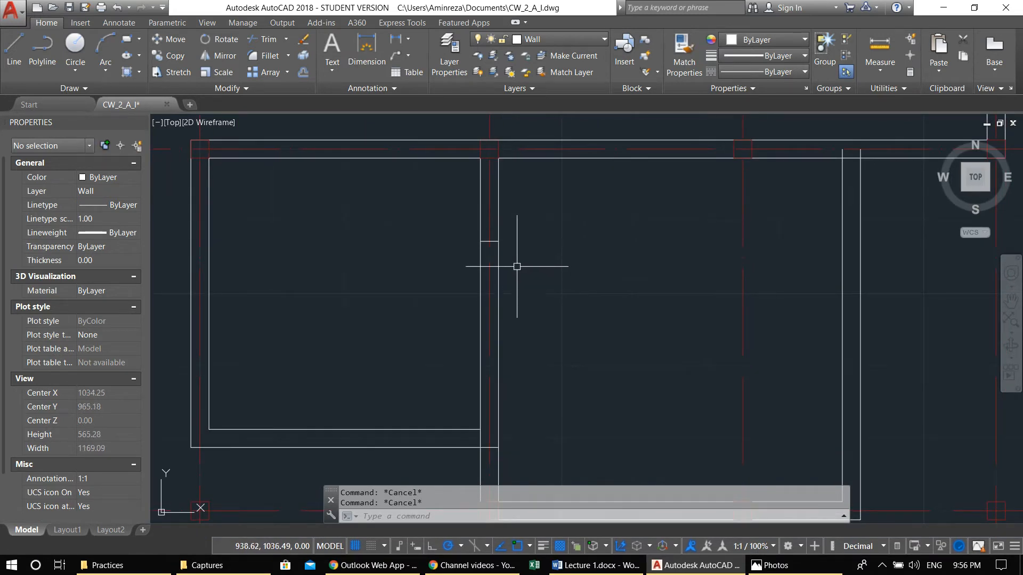
pyautogui.write('tr')
pyautogui.press('space')
pyautogui.press('space')
pyautogui.click(525, 219)
pyautogui.click(441, 199)
pyautogui.press('Escape')
pyautogui.moveTo(441, 199); pyautogui.dragTo(403, 199, button='middle')
pyautogui.scroll(-2, 549, 251)
pyautogui.press('Escape')
pyautogui.press('Escape')
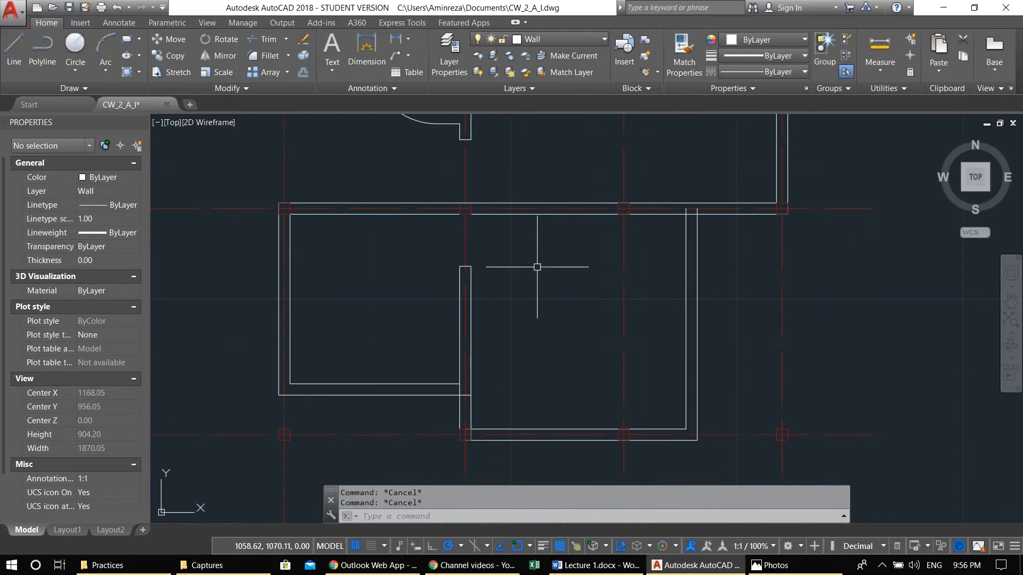
# Step: Offset the right line of the vertical wall below the passage 150 units to the right
pyautogui.write('o')
pyautogui.press('space')
pyautogui.write('150')
pyautogui.press('space')
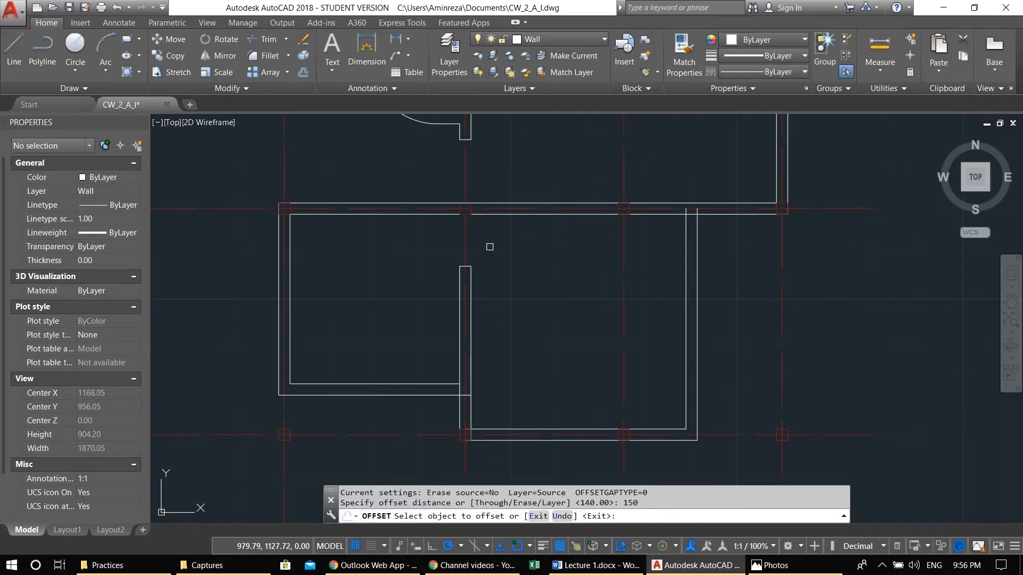
pyautogui.click(472, 276)
pyautogui.click(549, 248)
pyautogui.press('Escape')
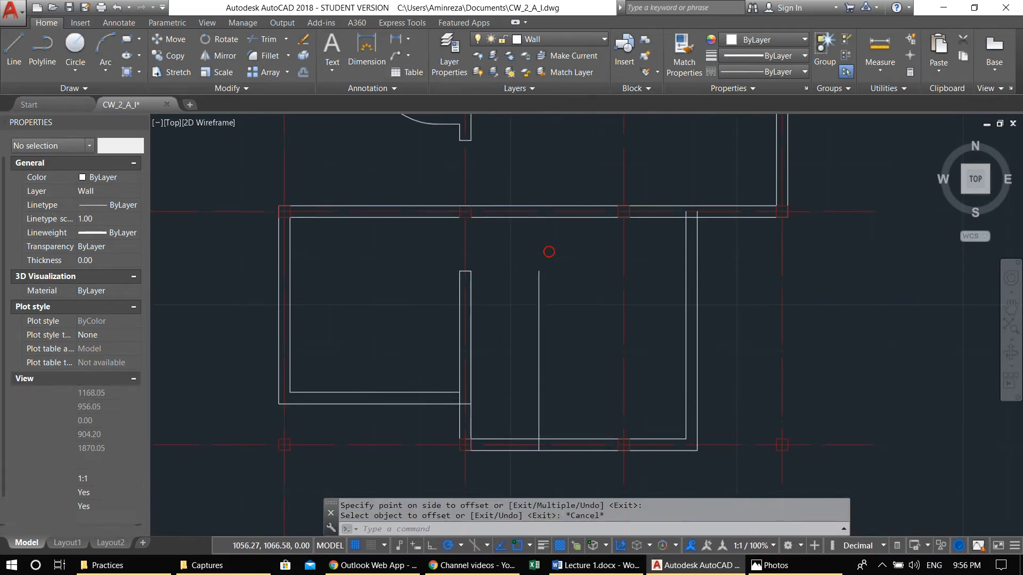
# Step: Extend the new vertical line up to the lower line of the middle horizontal wall
pyautogui.write('ex')
pyautogui.press('space')
pyautogui.press('space')
pyautogui.click(539, 280)
pyautogui.press('Escape')
pyautogui.press('Escape')
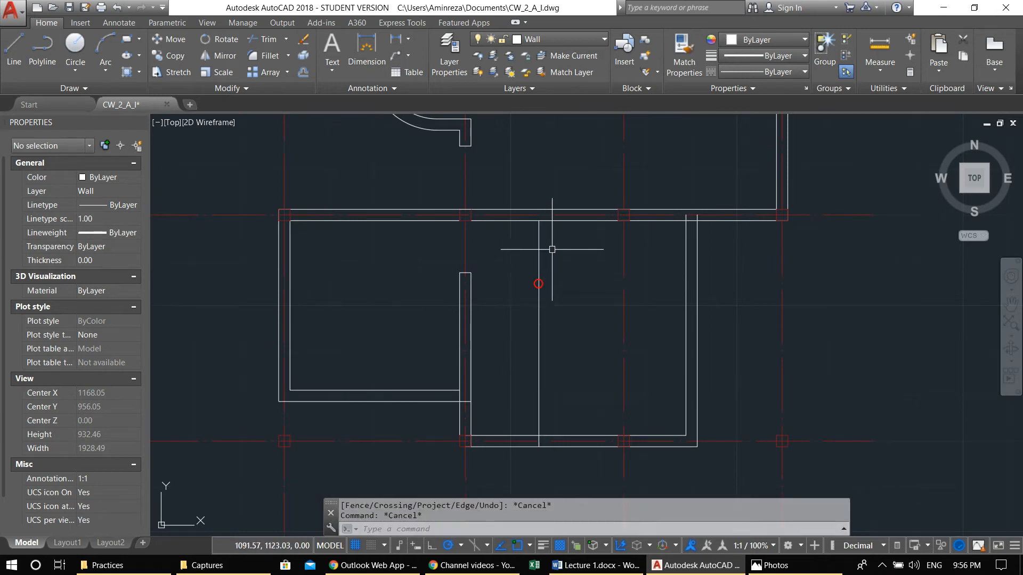
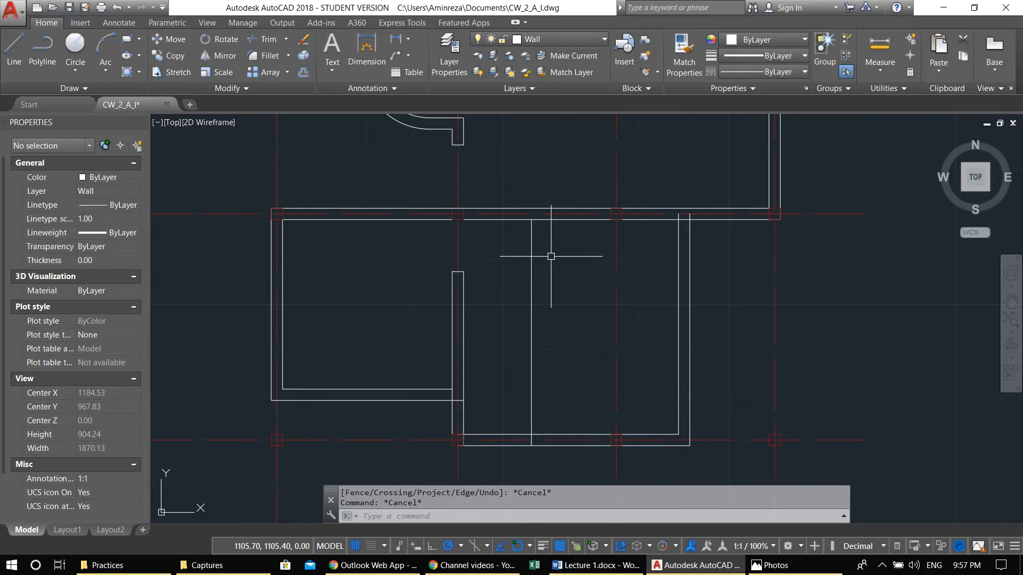
# Step: Offset the lower line of the middle horizontal wall 170 units downward
pyautogui.moveTo(551, 256); pyautogui.dragTo(542, 265, button='middle')
pyautogui.write('o')
pyautogui.press('space')
pyautogui.write('17')
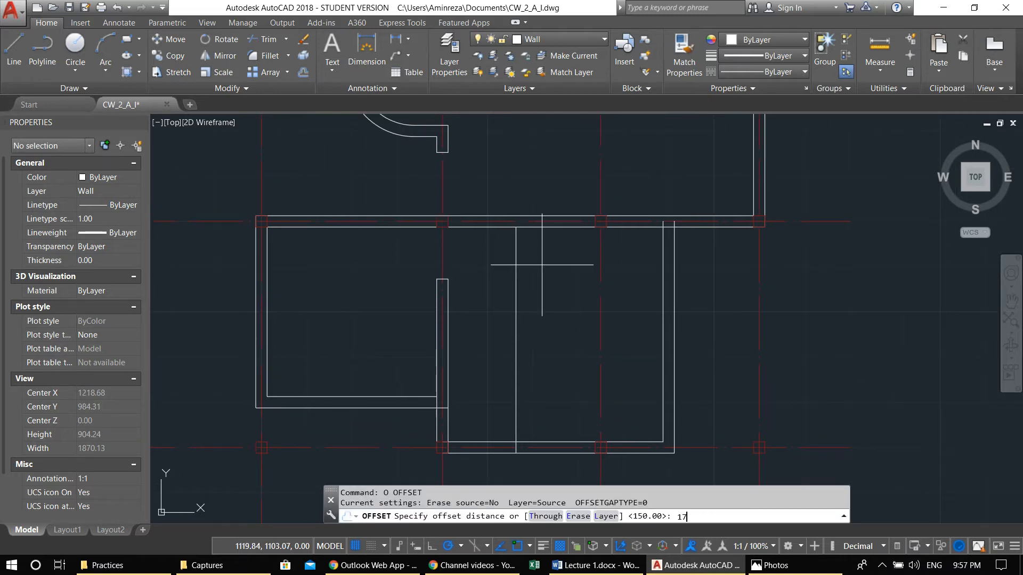
pyautogui.write('0')
pyautogui.press('Return')
pyautogui.click(533, 229)
pyautogui.click(551, 292)
pyautogui.press('Escape')
pyautogui.press('Escape')
# Step: Offset the new horizontal line 15 units downward and the new vertical line 15 units to the right to form thin partitions
pyautogui.write('o')
pyautogui.press('space')
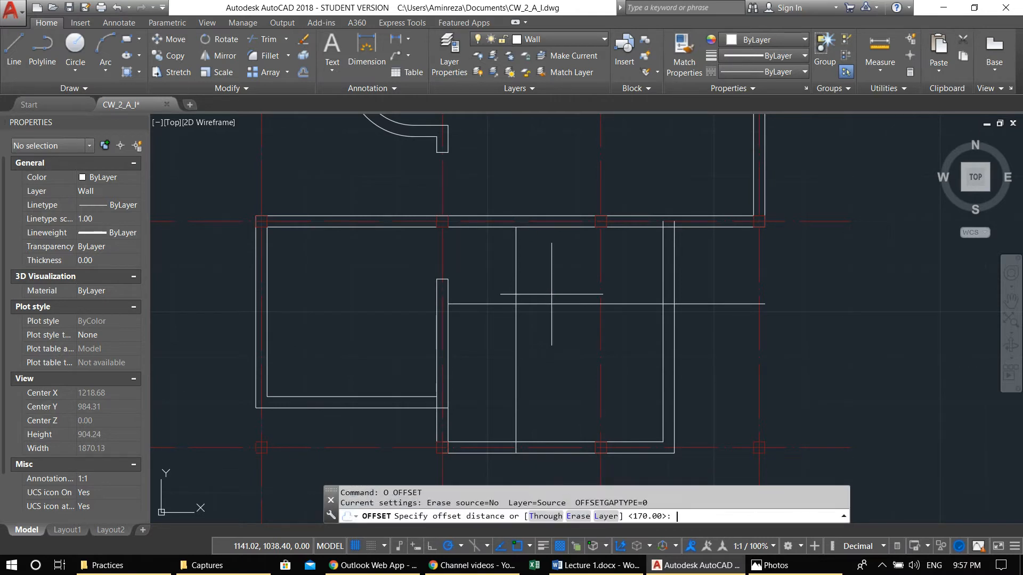
pyautogui.press('Return')
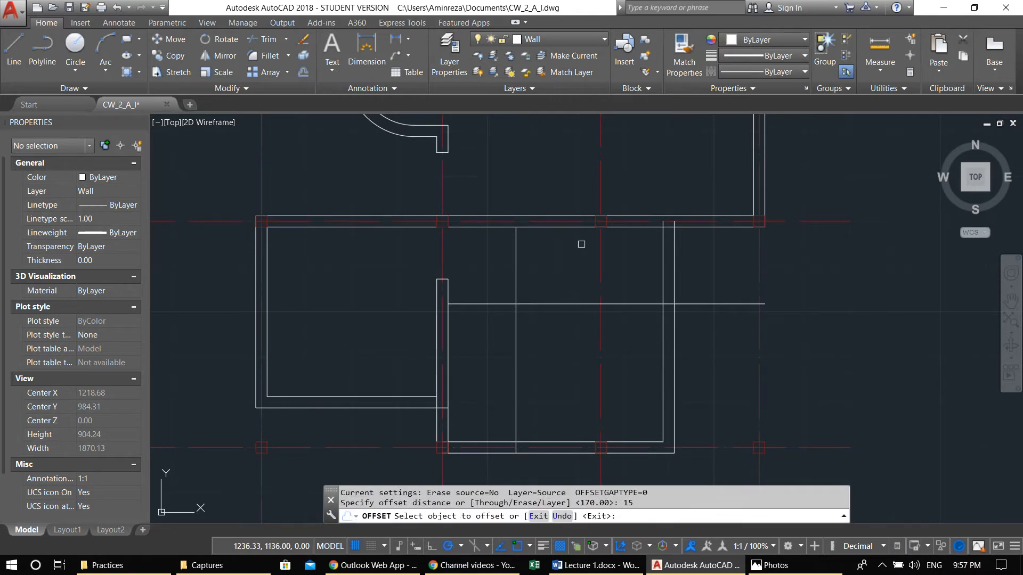
pyautogui.click(545, 305)
pyautogui.click(555, 360)
pyautogui.click(517, 275)
pyautogui.click(595, 263)
pyautogui.press('Escape')
pyautogui.moveTo(548, 303); pyautogui.dragTo(532, 306, button='middle')
pyautogui.press('Escape')
# Step: Fillet the outer and inner pairs of partition lines with radius 0 to form the lower-left corner
pyautogui.write('f')
pyautogui.press('space')
pyautogui.write('r')
pyautogui.press('Return')
pyautogui.write('0')
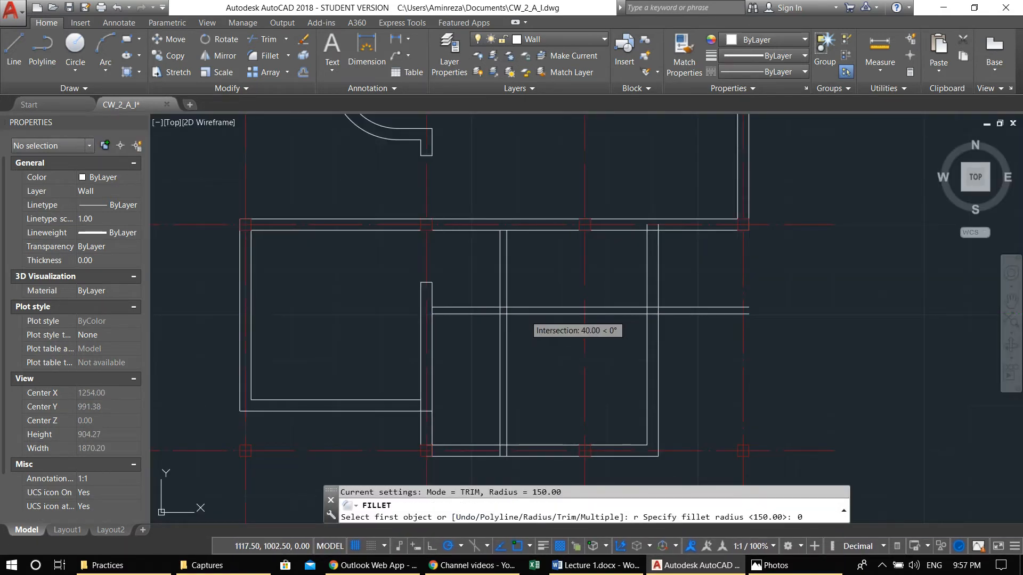
pyautogui.press('Return')
pyautogui.click(519, 321)
pyautogui.click(502, 295)
pyautogui.press('space')
pyautogui.click(518, 314)
pyautogui.moveTo(521, 297); pyautogui.dragTo(493, 292, button='middle')
pyautogui.press('Escape')
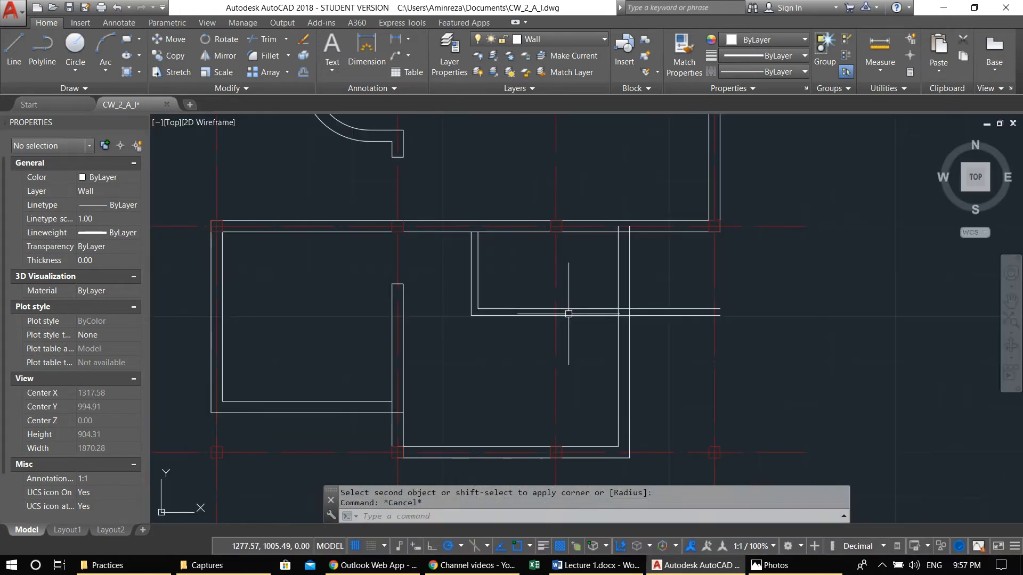
# Step: Trim the horizontal partition lines that extend past the inner line of the right wall
pyautogui.write('tr')
pyautogui.press('space')
pyautogui.click(619, 298)
pyautogui.press('space')
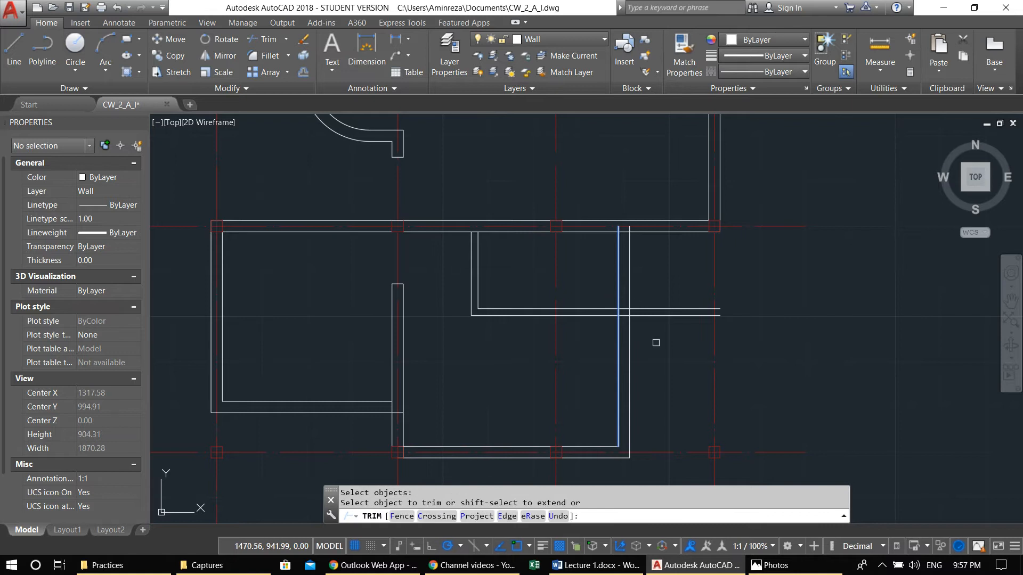
pyautogui.click(665, 345)
pyautogui.click(651, 290)
pyautogui.press('Escape')
pyautogui.press('Escape')
# Step: Draw a vertical line from the bottom midpoint of the column between the partitions down to the horizontal partition
pyautogui.scroll(4, 541, 262)
pyautogui.write('l')
pyautogui.press('space')
pyautogui.click(575, 201)
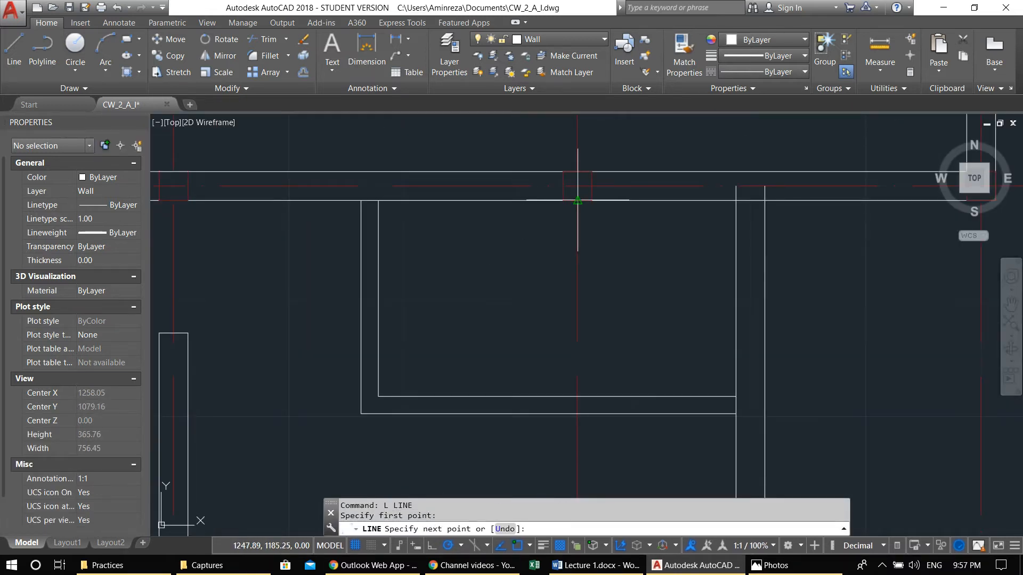
pyautogui.click(577, 397)
pyautogui.moveTo(566, 324); pyautogui.dragTo(568, 325, button='middle')
# Step: Offset the vertical center line 7.5 units to each side to form a dividing partition
pyautogui.write('o')
pyautogui.press('space')
pyautogui.write('7.5')
pyautogui.press('Return')
pyautogui.click(580, 311)
pyautogui.click(636, 297)
pyautogui.click(580, 305)
pyautogui.click(548, 303)
pyautogui.press('Escape')
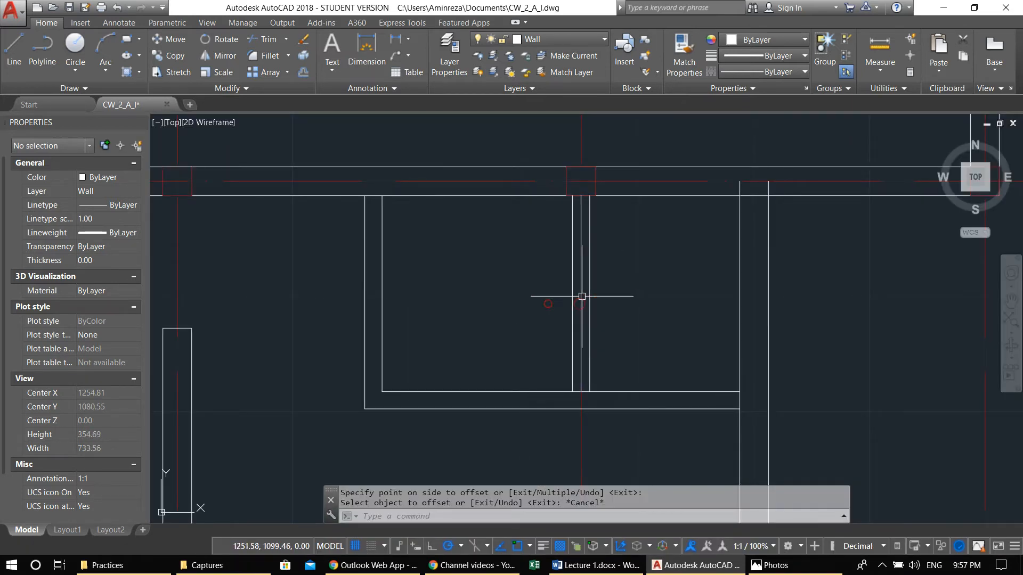
# Step: Erase the center line between the two dividing partition lines
pyautogui.click(582, 296)
pyautogui.write('e')
pyautogui.press('Return')
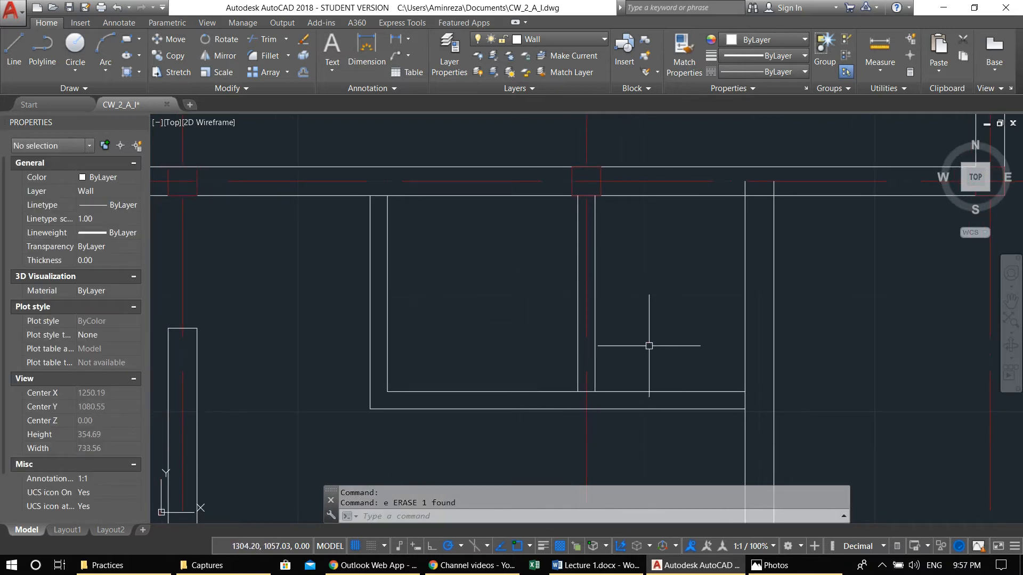
pyautogui.press('Escape')
pyautogui.press('Escape')
# Step: Draw a short line across the horizontal partition where it meets the right wall
pyautogui.moveTo(666, 353); pyautogui.dragTo(643, 338, button='middle')
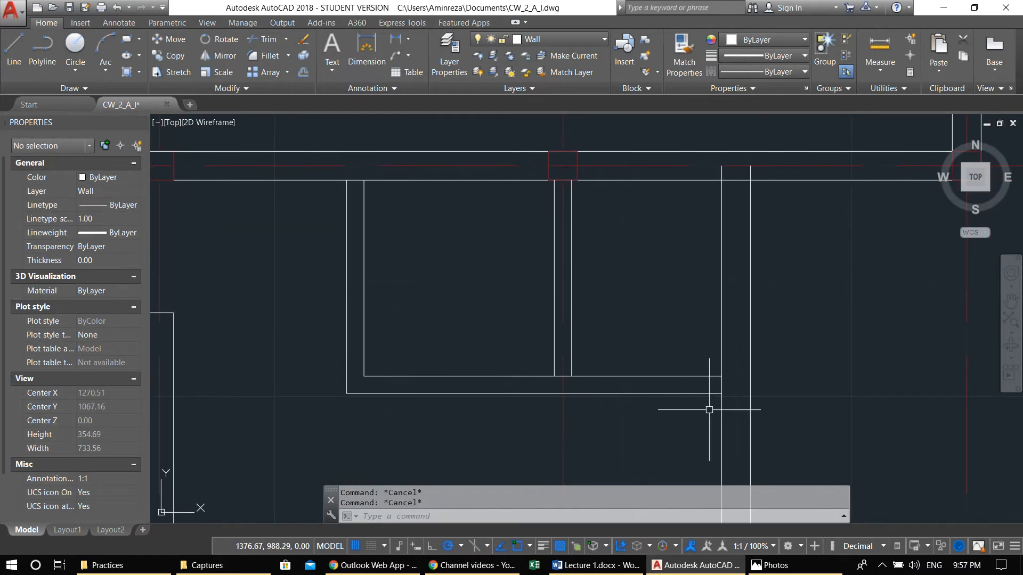
pyautogui.moveTo(710, 410); pyautogui.dragTo(703, 385, button='middle')
pyautogui.write('l')
pyautogui.press('Return')
pyautogui.click(713, 370)
pyautogui.click(713, 352)
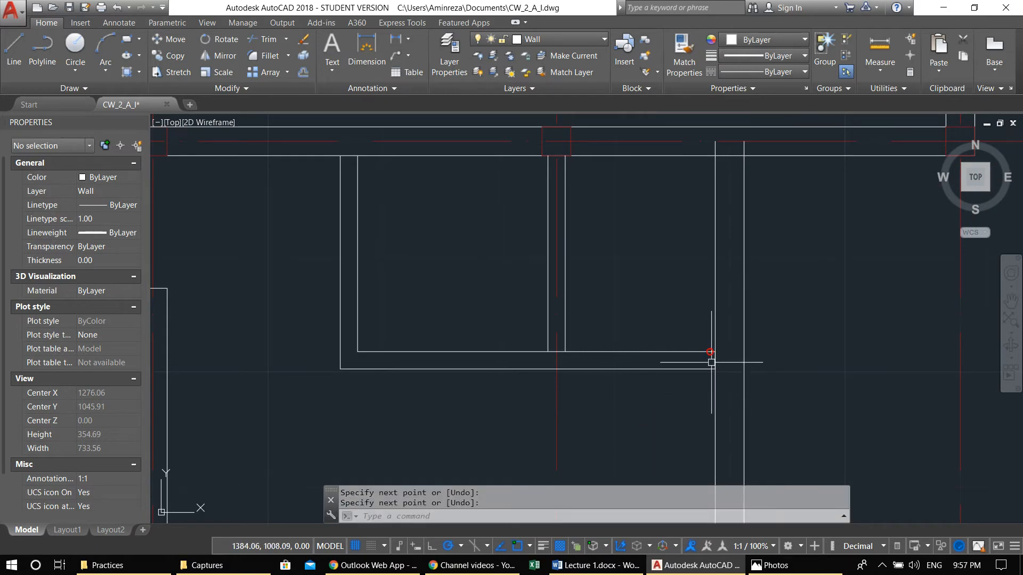
pyautogui.press('Escape')
# Step: Move the short cross line 80 units to the left along the horizontal partition
pyautogui.click(712, 358)
pyautogui.moveTo(712, 358); pyautogui.dragTo(737, 334, button='middle')
pyautogui.write('m')
pyautogui.press('Return')
pyautogui.click(670, 393)
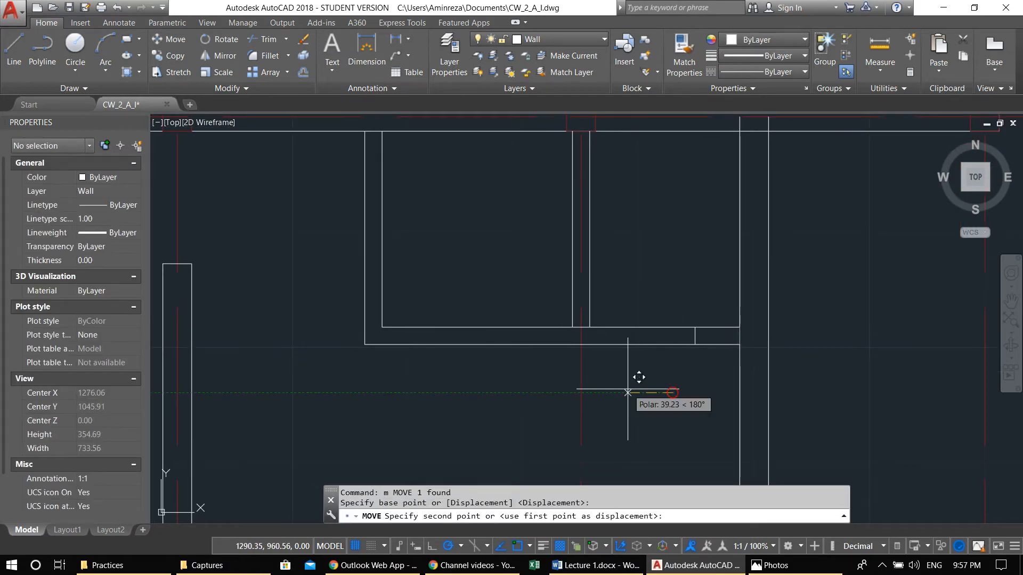
pyautogui.write('80')
pyautogui.press('Return')
pyautogui.press('Escape')
pyautogui.press('Escape')
pyautogui.moveTo(638, 389); pyautogui.dragTo(609, 373, button='middle')
pyautogui.write('tr')
pyautogui.press('Return')
pyautogui.click(664, 335)
pyautogui.click(636, 261)
pyautogui.press('Escape')
pyautogui.press('Escape')
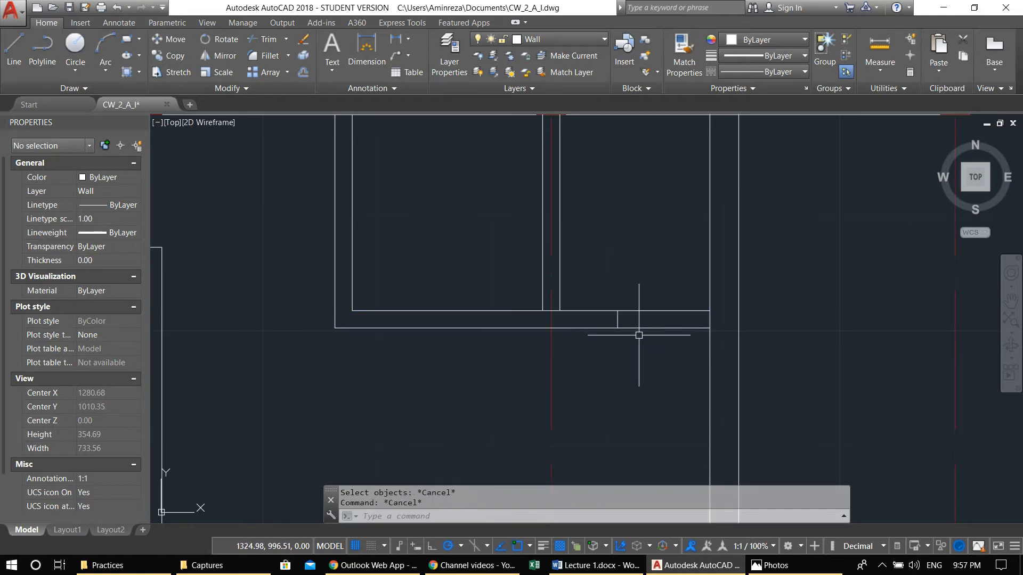
# Step: Trim the horizontal partition lines between the short cross line and the right wall to make a door opening
pyautogui.write('tr')
pyautogui.press('Return')
pyautogui.press('Return')
pyautogui.click(675, 374)
pyautogui.click(667, 245)
pyautogui.moveTo(546, 288); pyautogui.dragTo(667, 366, button='middle')
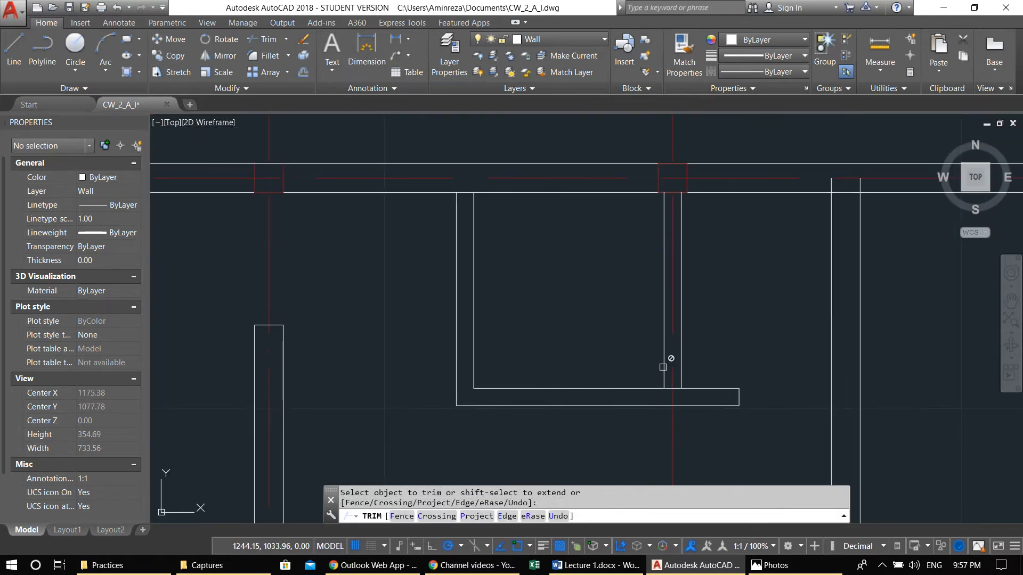
pyautogui.press('Escape')
pyautogui.press('Escape')
# Step: Offset the upper line of the horizontal partition 80 units upward
pyautogui.moveTo(568, 357); pyautogui.dragTo(608, 337, button='middle')
pyautogui.press('Escape')
pyautogui.moveTo(536, 361); pyautogui.dragTo(553, 356, button='middle')
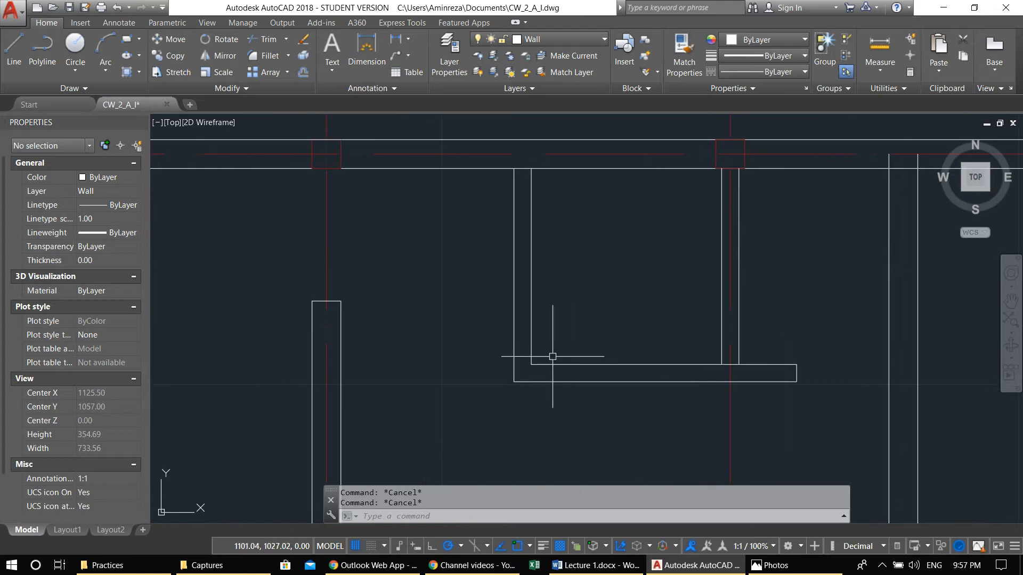
pyautogui.write('o')
pyautogui.press('Return')
pyautogui.write('80')
pyautogui.press('Return')
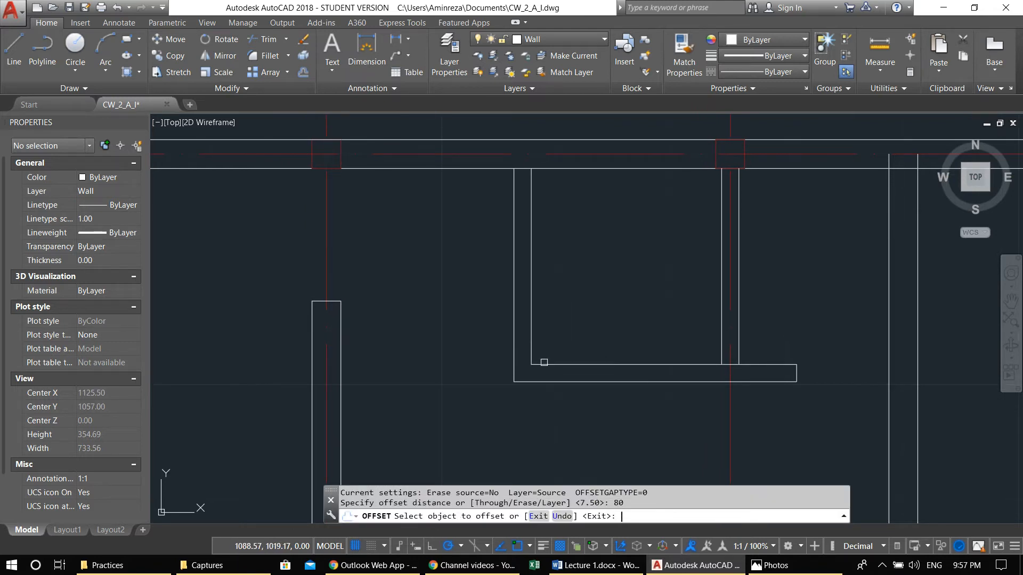
pyautogui.click(548, 367)
pyautogui.click(548, 273)
pyautogui.press('Escape')
pyautogui.press('Escape')
pyautogui.write('ex')
pyautogui.press('Return')
pyautogui.press('Return')
pyautogui.press('Escape')
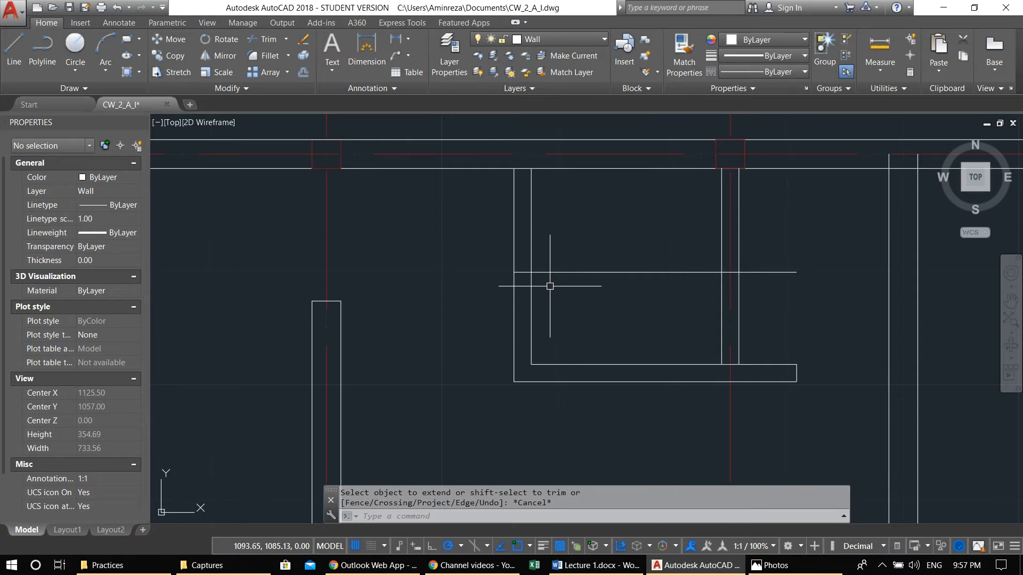
# Step: Trim the offset line so that only the piece across the left vertical partition remains
pyautogui.write('tr')
pyautogui.press('Return')
pyautogui.press('Return')
pyautogui.click(590, 301)
pyautogui.click(575, 250)
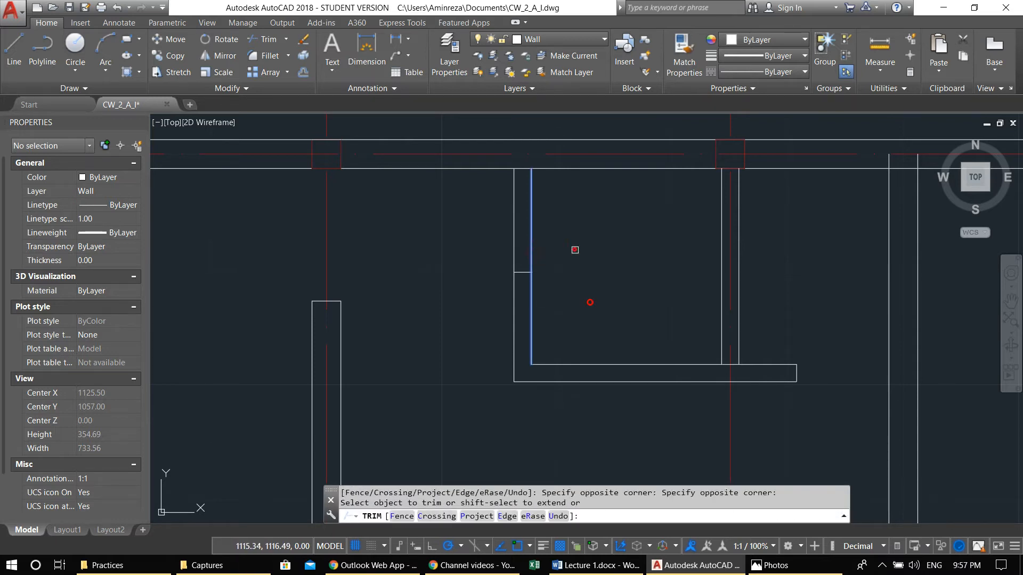
pyautogui.press('Escape')
pyautogui.write('ex')
pyautogui.press('Return')
pyautogui.press('Return')
pyautogui.press('Escape')
# Step: Trim the left vertical partition lines between the cross line and the horizontal partition to make a door opening
pyautogui.write('tr')
pyautogui.press('Return')
pyautogui.press('Return')
pyautogui.click(557, 341)
pyautogui.click(449, 326)
pyautogui.moveTo(522, 264); pyautogui.dragTo(518, 333, button='middle')
pyautogui.click(525, 247)
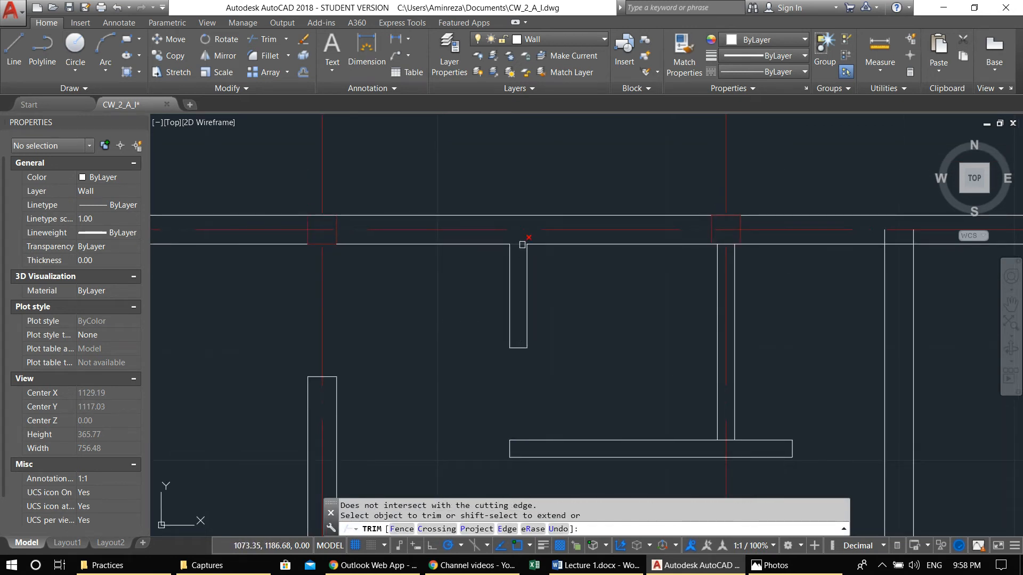
pyautogui.press('Escape')
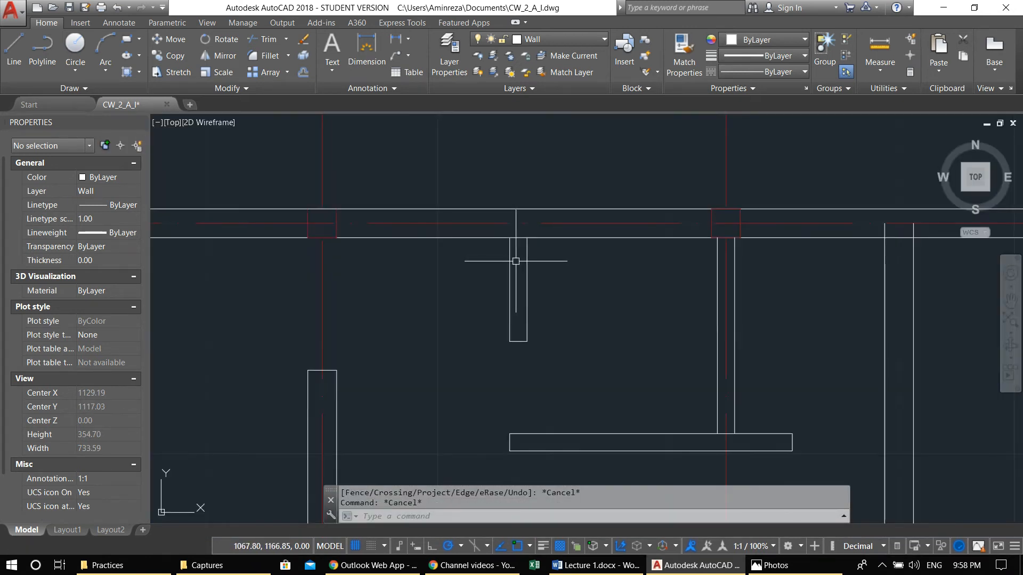
# Step: Extend the left line of the short vertical partition up to the upper line of the horizontal wall
pyautogui.write('ex')
pyautogui.press('Return')
pyautogui.press('Return')
pyautogui.press('Escape')
pyautogui.press('Escape')
# Step: Trim the horizontal wall lines between the left column and the short vertical partition to make an opening
pyautogui.write('tr')
pyautogui.press('Return')
pyautogui.press('Return')
pyautogui.click(525, 236)
pyautogui.click(522, 238)
pyautogui.click(465, 237)
pyautogui.moveTo(430, 249); pyautogui.dragTo(472, 304, button='middle')
pyautogui.press('Escape')
pyautogui.press('Escape')
pyautogui.click(456, 251)
pyautogui.press('Escape')
pyautogui.write('t')
pyautogui.press('Return')
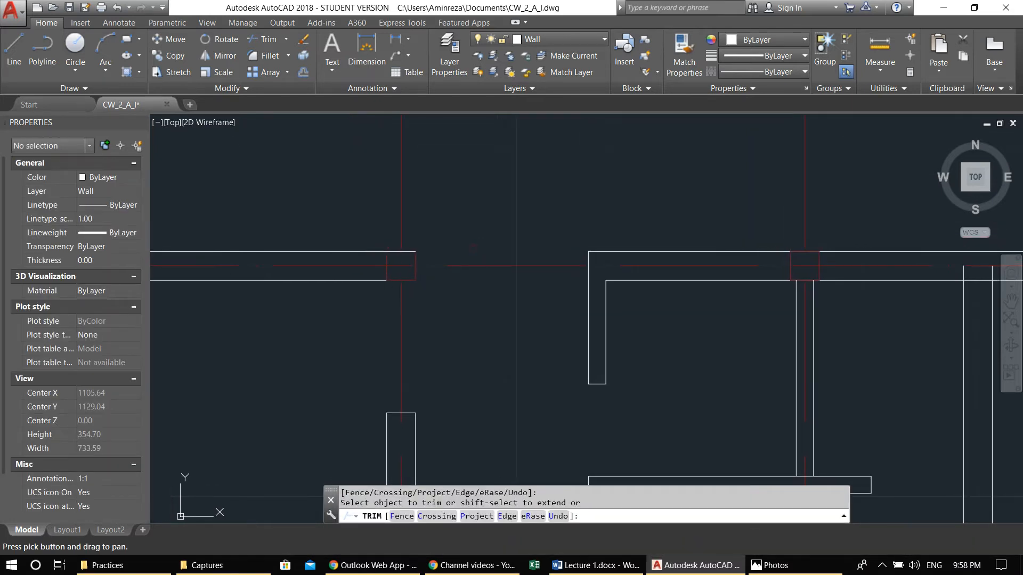
pyautogui.press('Escape')
# Step: Draw a wall stub from the right end of the horizontal partition: 50 up, 15 left, and back down to the partition
pyautogui.scroll(-4, 408, 294)
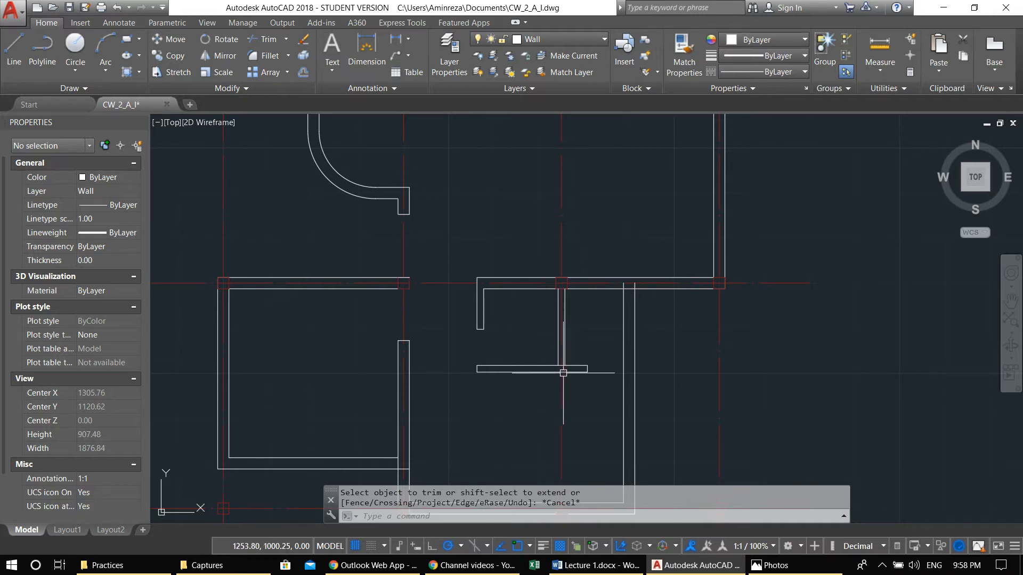
pyautogui.scroll(5, 565, 373)
pyautogui.press('Escape')
pyautogui.press('Escape')
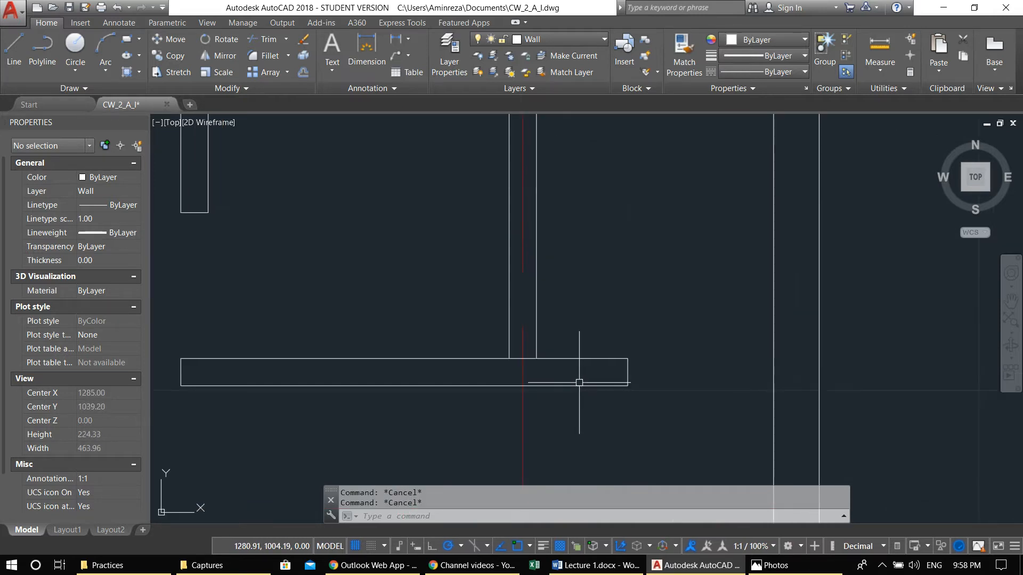
pyautogui.write('l')
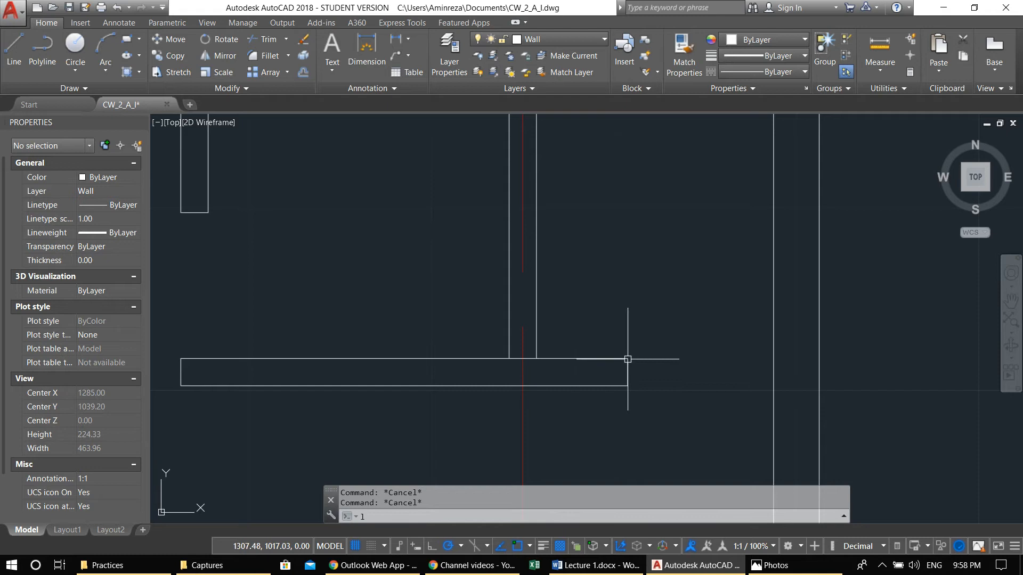
pyautogui.write('l')
pyautogui.press('Return')
pyautogui.click(627, 358)
pyautogui.scroll(-4, 610, 273)
pyautogui.scroll(2, 617, 273)
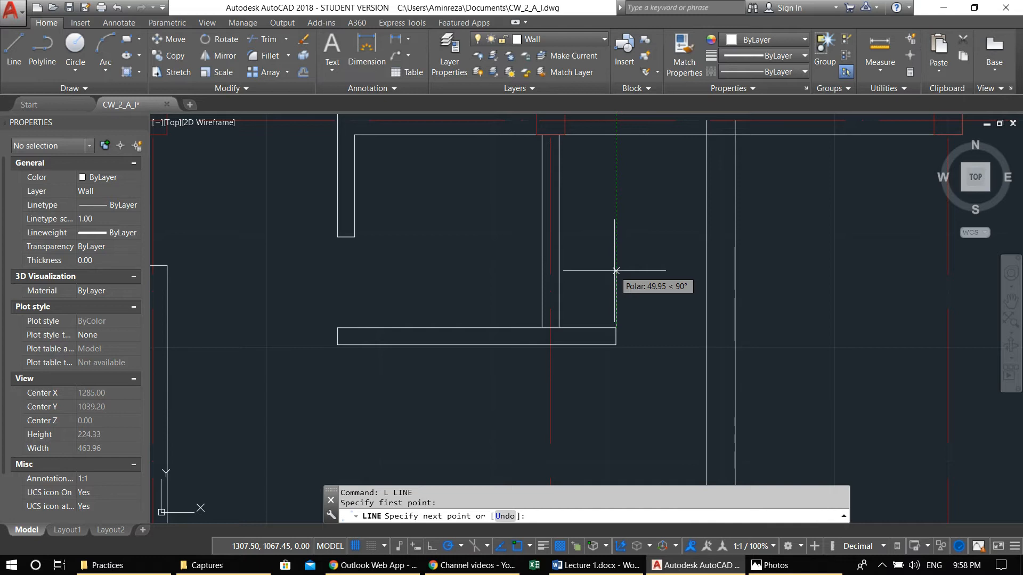
pyautogui.write('50')
pyautogui.press('Return')
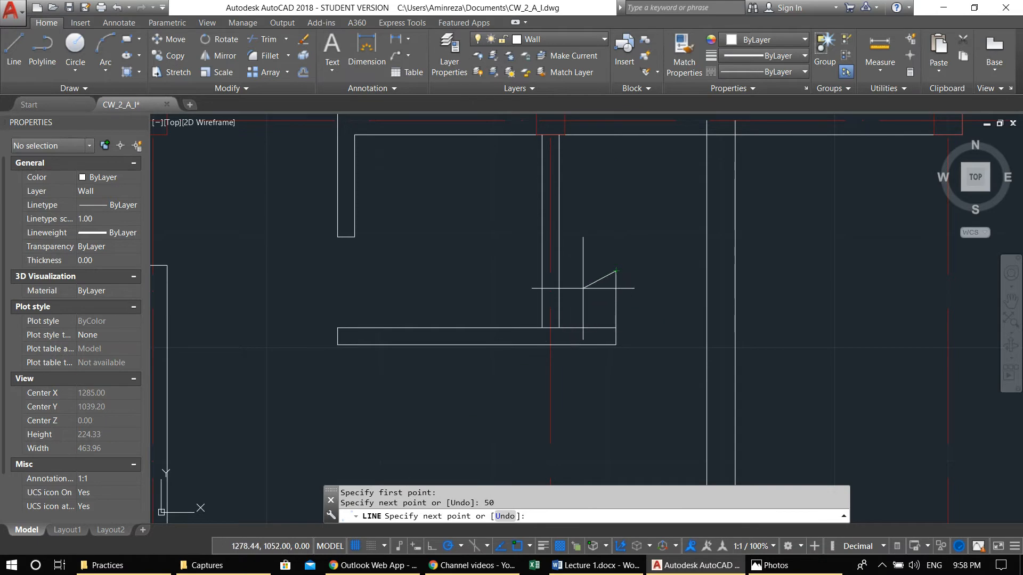
pyautogui.click(599, 271)
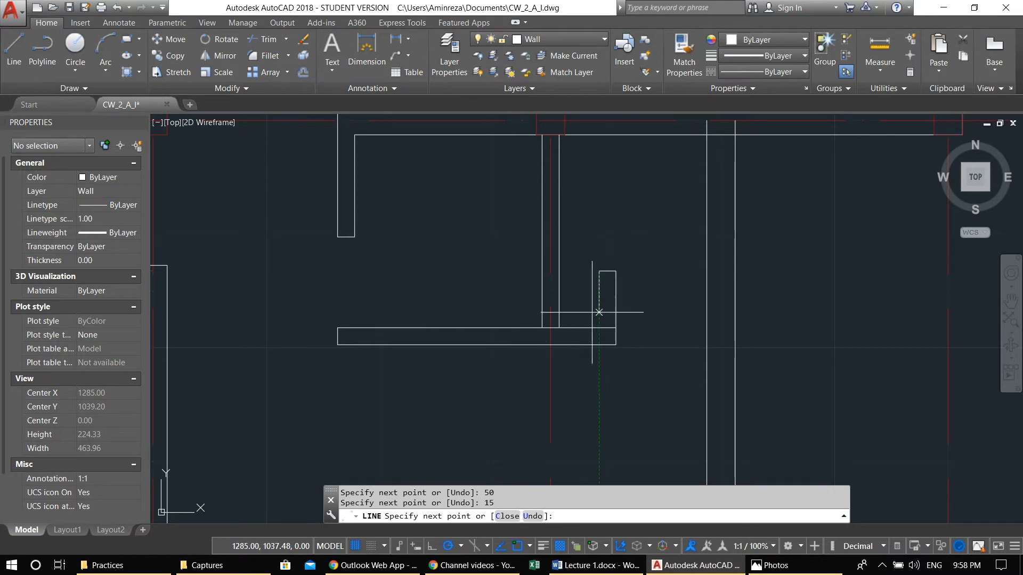
pyautogui.click(599, 330)
pyautogui.press('Escape')
# Step: Trim the horizontal partition's upper line where the new stub and the vertical partition join it
pyautogui.scroll(5, 599, 329)
pyautogui.write('tr')
pyautogui.press('Return')
pyautogui.press('Return')
pyautogui.scroll(-4, 616, 315)
pyautogui.click(566, 318)
pyautogui.moveTo(569, 318); pyautogui.dragTo(593, 331, button='middle')
pyautogui.scroll(4, 593, 331)
pyautogui.click(567, 331)
pyautogui.click(547, 330)
pyautogui.scroll(-7, 542, 327)
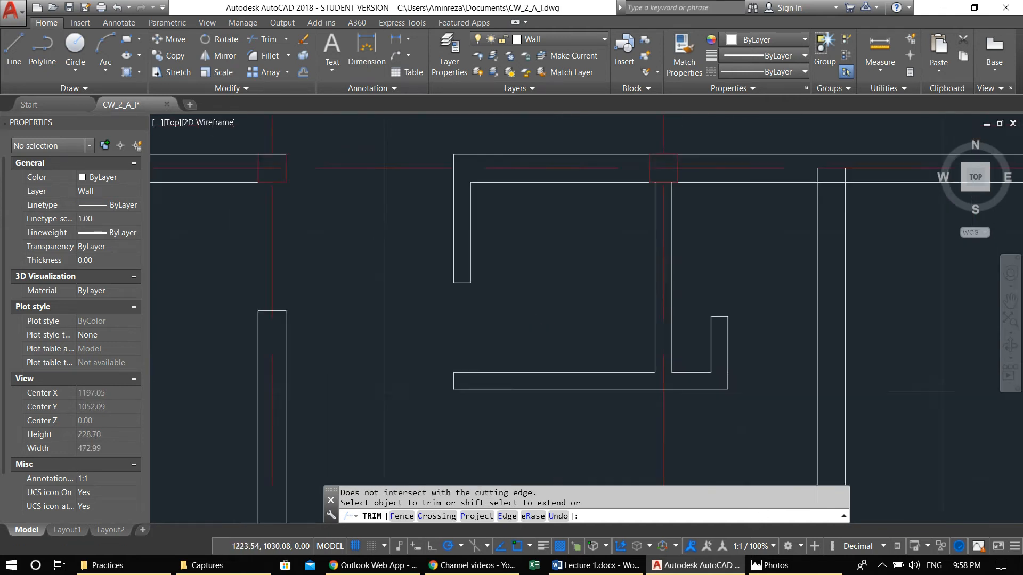
# Step: Trim the overlapping lines where the left room's bottom wall meets the vertical wall
pyautogui.scroll(-2, 571, 364)
pyautogui.scroll(8, 543, 360)
pyautogui.click(553, 306)
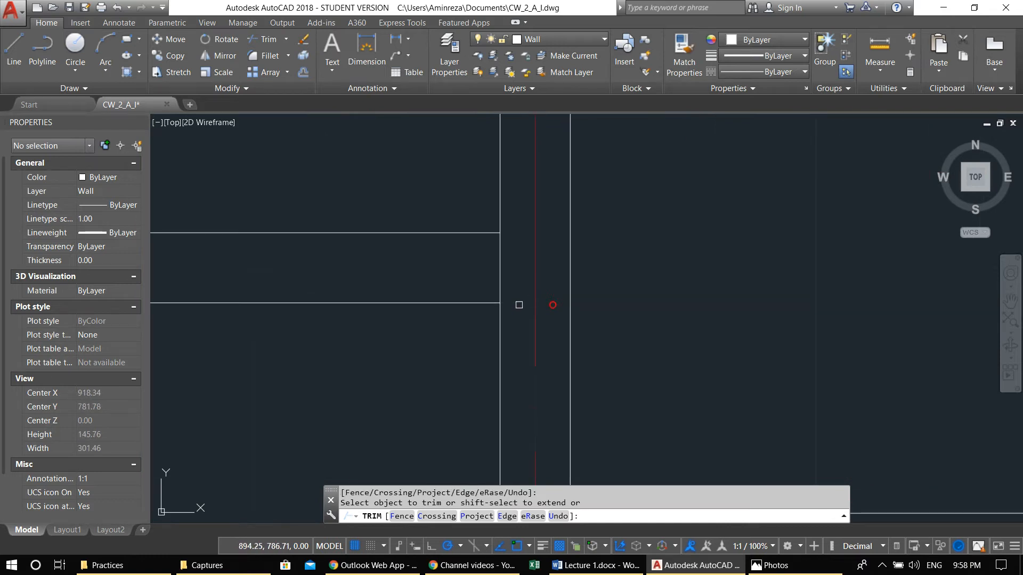
pyautogui.scroll(-4, 501, 282)
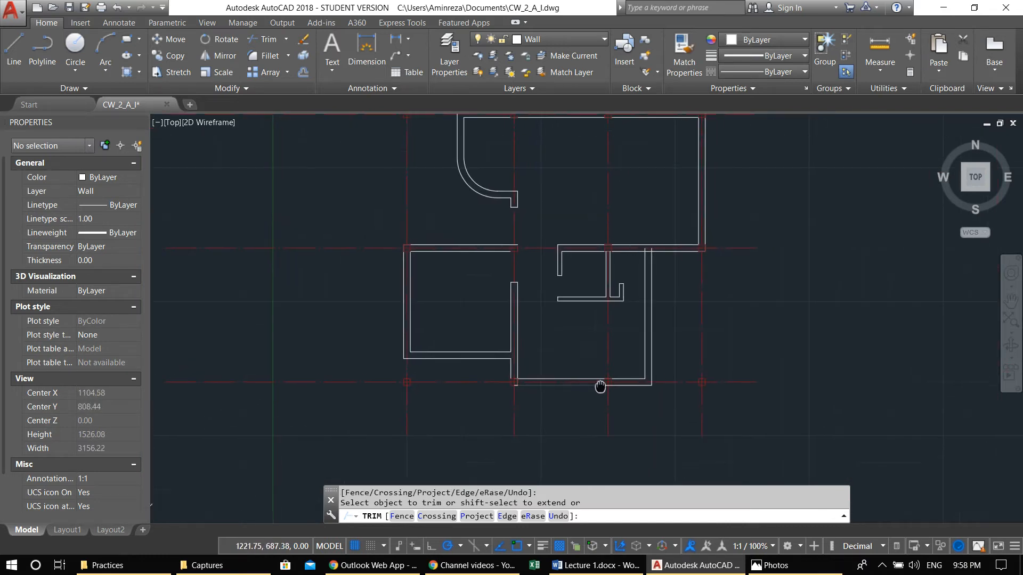
pyautogui.press('Escape')
# Step: Trim the right vertical wall's lines where they overshoot the lower line of the horizontal wall
pyautogui.scroll(2, 649, 250)
pyautogui.scroll(4, 649, 250)
pyautogui.write('tr')
pyautogui.press('Return')
pyautogui.press('Return')
pyautogui.scroll(-2, 621, 250)
pyautogui.press('Escape')
# Step: Draw a short line across the right vertical wall where it meets the horizontal wall
pyautogui.write('l')
pyautogui.press('Return')
pyautogui.press('Escape')
pyautogui.write('l')
pyautogui.press('Return')
pyautogui.click(620, 270)
pyautogui.click(646, 270)
pyautogui.press('Escape')
# Step: Move the short cross line 50 units straight down along the right vertical wall
pyautogui.click(634, 269)
pyautogui.scroll(-2, 634, 269)
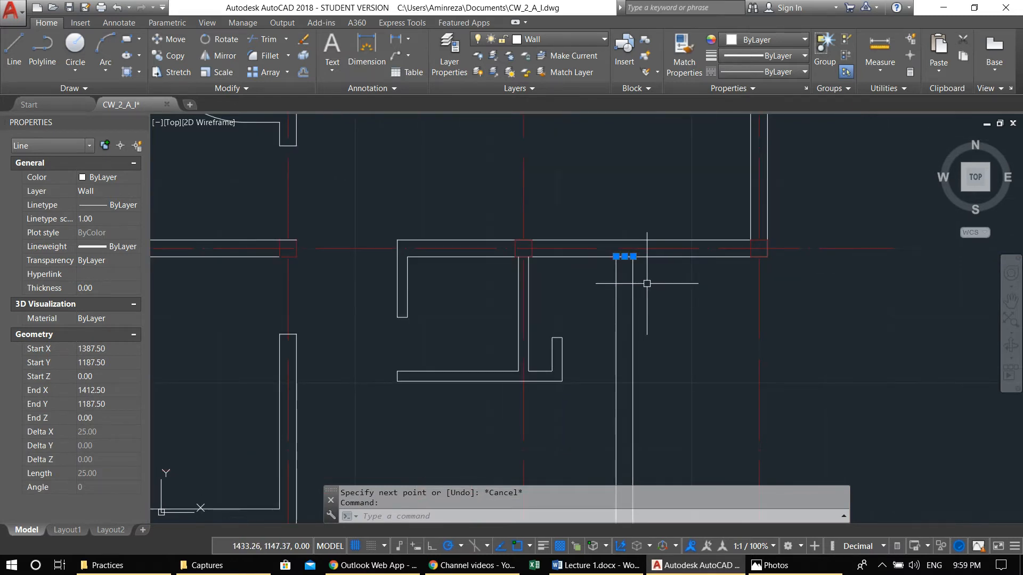
pyautogui.write('m')
pyautogui.press('Return')
pyautogui.click(662, 285)
pyautogui.write('5')
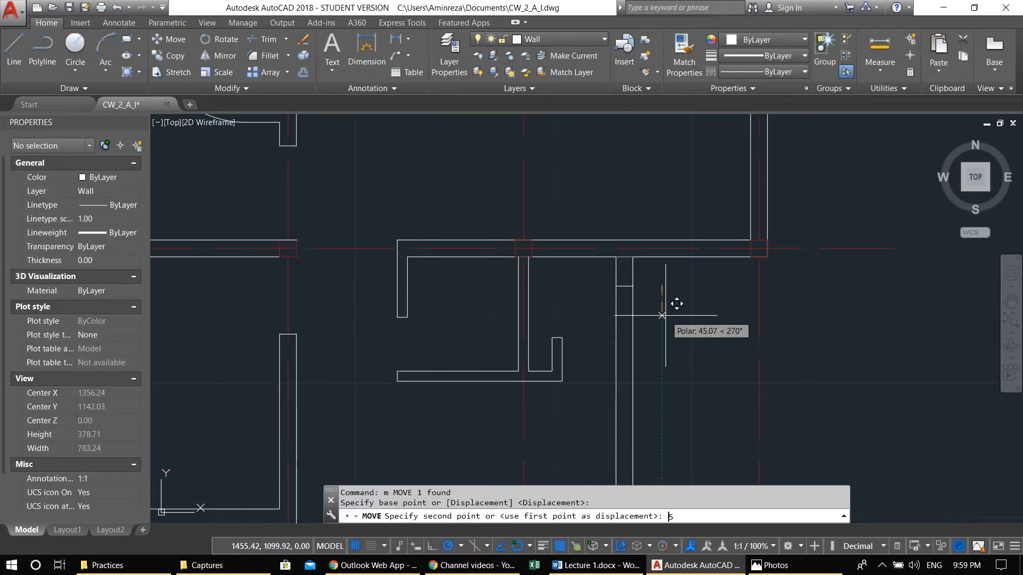
pyautogui.write('0')
pyautogui.press('Return')
pyautogui.press('Escape')
# Step: Trim the right vertical wall's lines between the horizontal wall and the cross line to make an opening
pyautogui.write('tr')
pyautogui.press('Return')
pyautogui.press('Return')
pyautogui.click(647, 277)
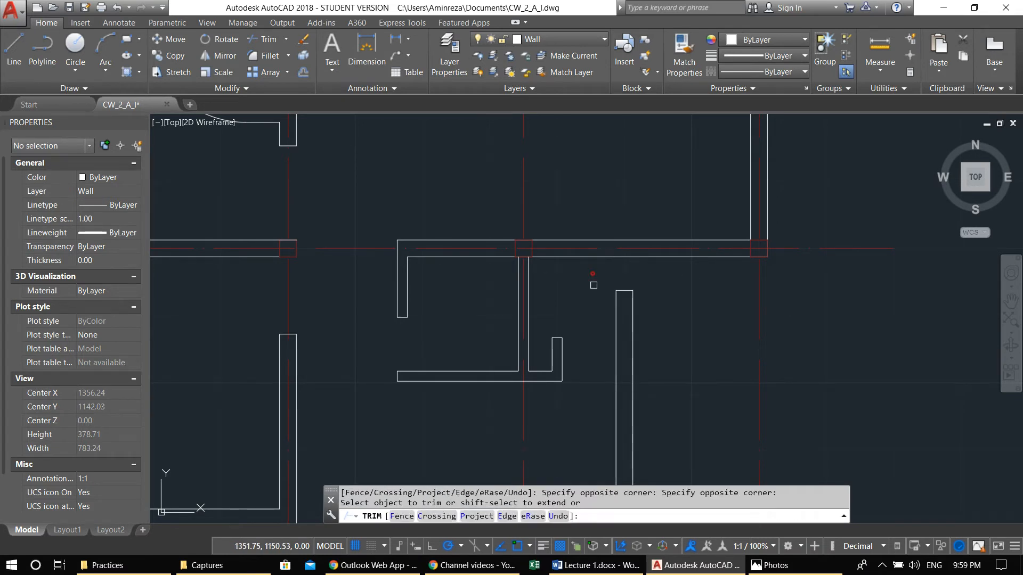
pyautogui.press('Escape')
# Step: Offset the cross line at the upper end of the right vertical wall 135 units downward
pyautogui.moveTo(622, 365); pyautogui.dragTo(626, 291, button='middle')
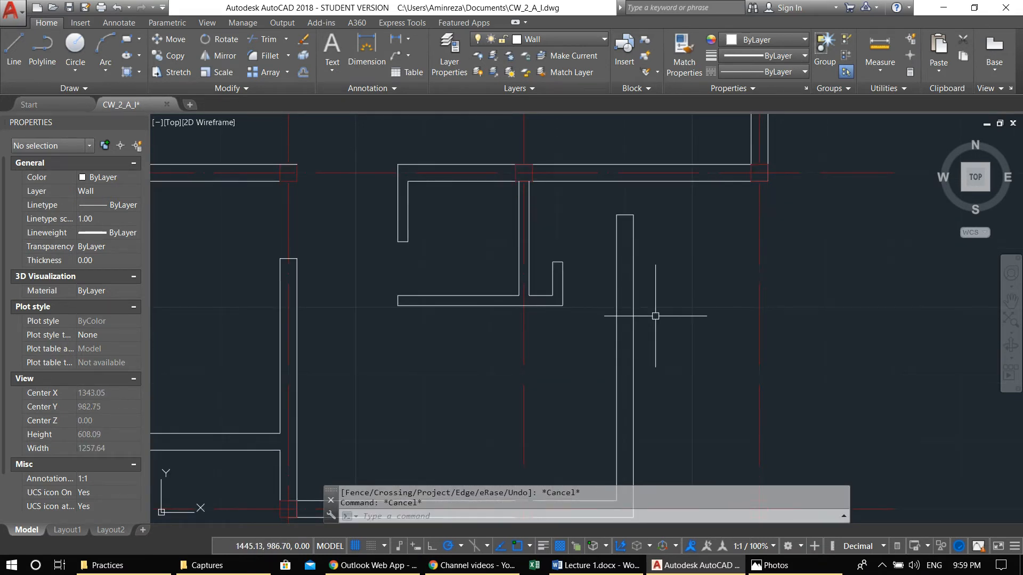
pyautogui.write('o')
pyautogui.press('Return')
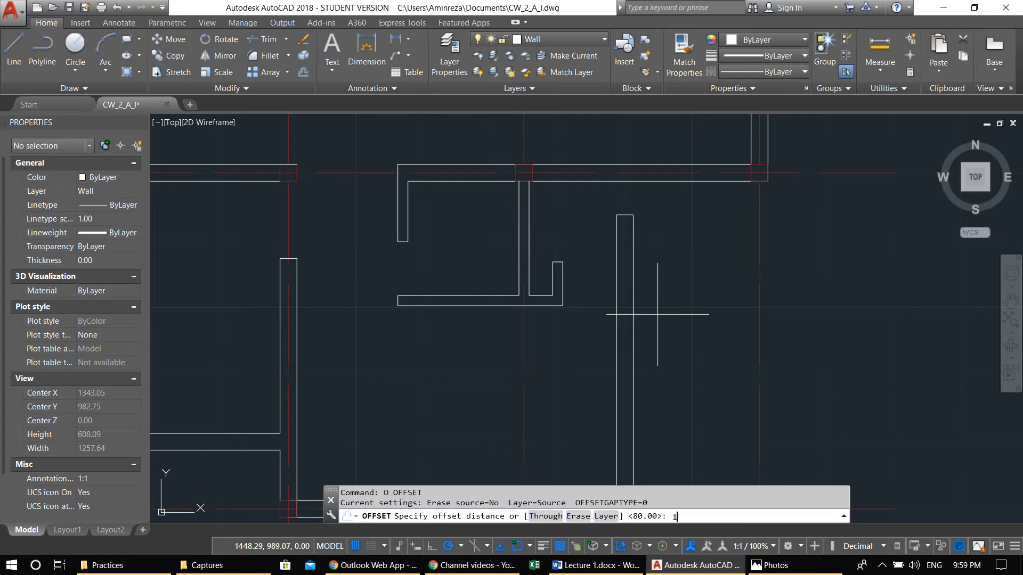
pyautogui.press('Return')
pyautogui.click(626, 214)
pyautogui.click(646, 296)
pyautogui.moveTo(694, 364); pyautogui.dragTo(695, 297, button='middle')
pyautogui.press('Escape')
pyautogui.press('Escape')
# Step: Begin another offset for the cross lines on the right vertical wall
pyautogui.write('o')
pyautogui.press('Return')
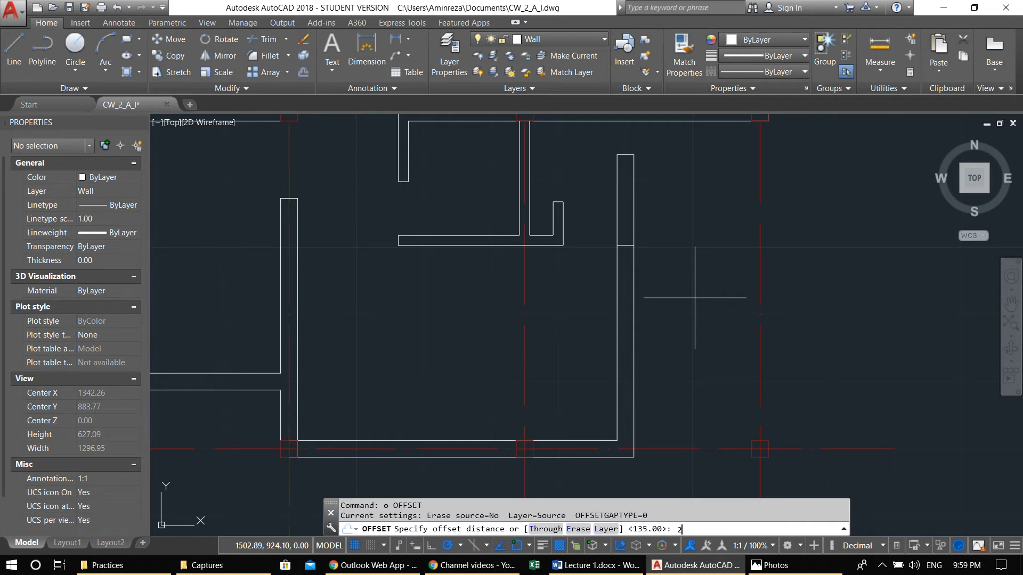
# Step: Offset the short line across the right wall of the lower-right room 200 downward
pyautogui.write('200')
pyautogui.press('Return')
pyautogui.click(629, 246)
pyautogui.click(622, 308)
pyautogui.press('Escape')
# Step: Trim that wall's two lines between the cross lines to cut the opening
pyautogui.write('tr')
pyautogui.press('Return')
pyautogui.press('Return')
pyautogui.click(670, 336)
pyautogui.click(617, 320)
pyautogui.scroll(-4, 617, 320)
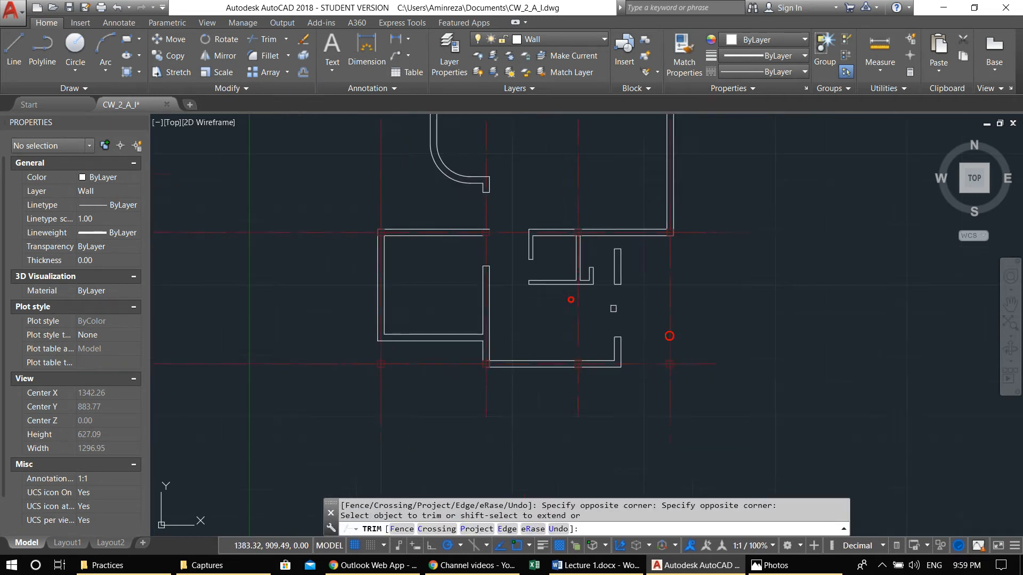
pyautogui.press('Escape')
pyautogui.press('Escape')
pyautogui.press('Escape')
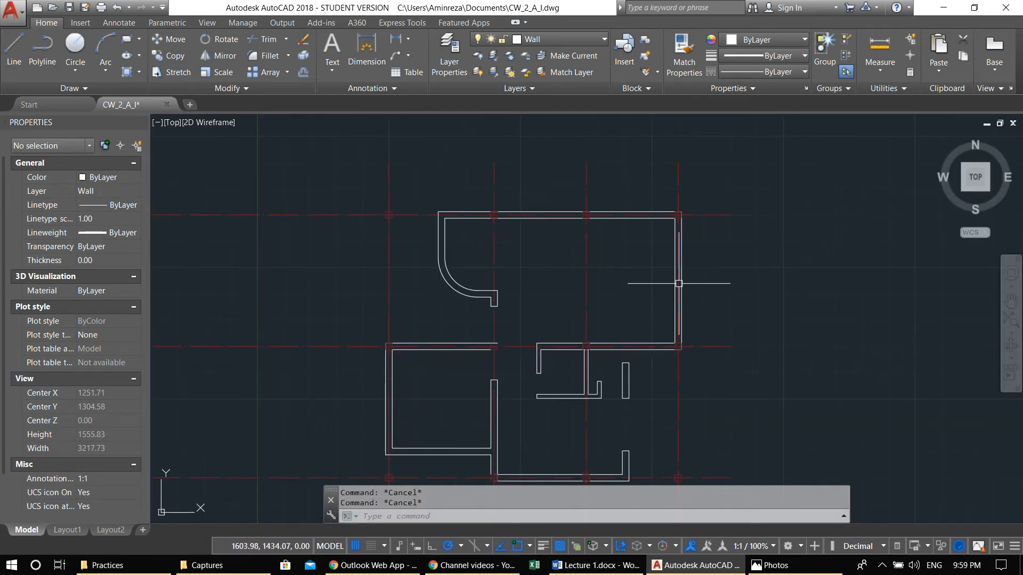
# Step: Offset the outer line of the upper room's top wall 50 inward
pyautogui.scroll(2, 666, 267)
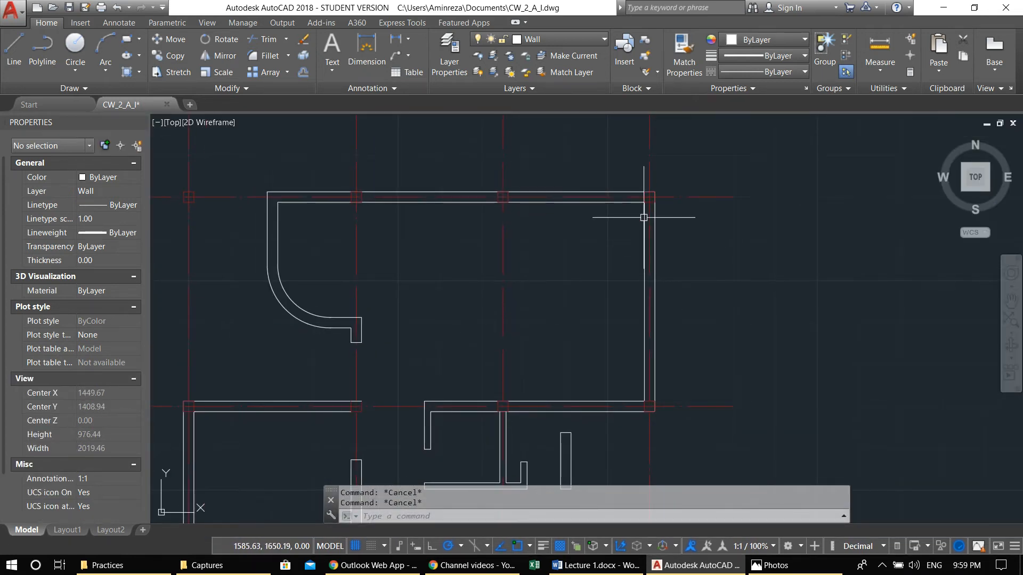
pyautogui.write('o')
pyautogui.press('Return')
pyautogui.write('5')
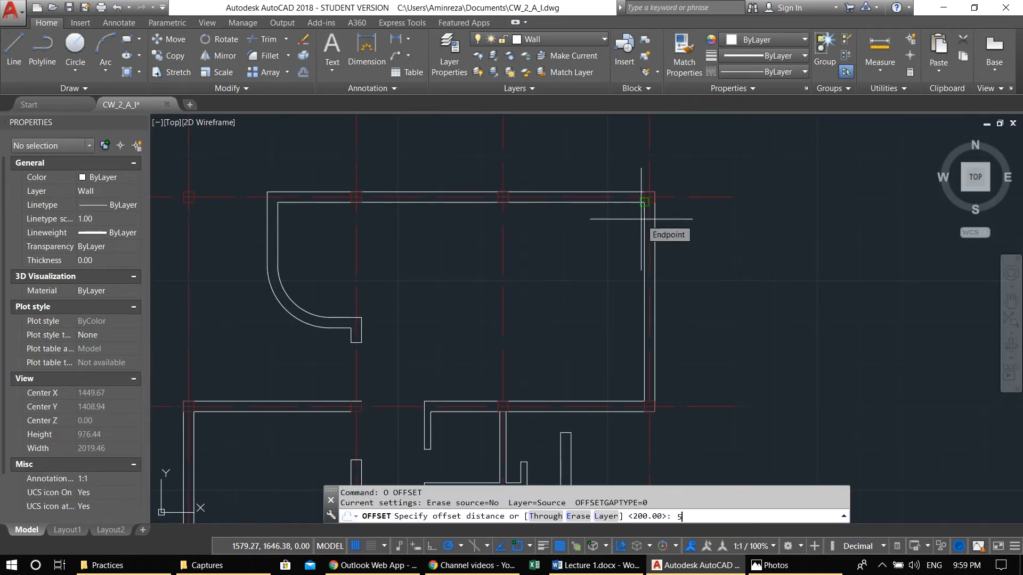
pyautogui.write('0')
pyautogui.press('Return')
pyautogui.click(630, 192)
pyautogui.click(617, 242)
pyautogui.press('Escape')
pyautogui.press('Escape')
pyautogui.moveTo(616, 240); pyautogui.dragTo(590, 235, button='middle')
pyautogui.write('t')
pyautogui.press('Return')
pyautogui.press('Escape')
pyautogui.press('Escape')
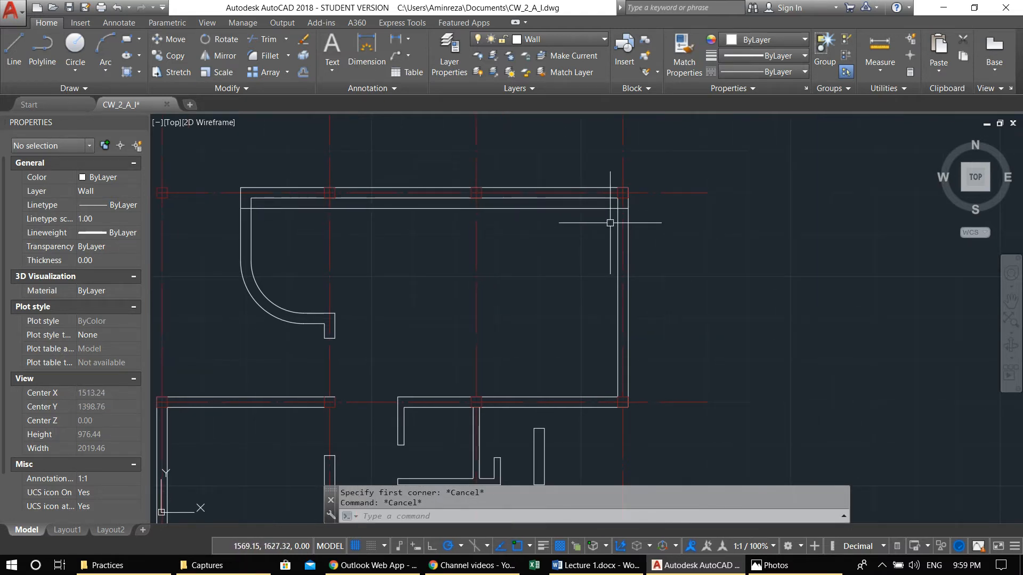
# Step: Trim the offset line at the inner face of the right wall, leaving only the short piece across that wall
pyautogui.write('tr')
pyautogui.press('Return')
pyautogui.click(614, 225)
pyautogui.click(615, 224)
pyautogui.click(606, 220)
pyautogui.click(617, 225)
pyautogui.press('Return')
pyautogui.click(601, 209)
pyautogui.press('Escape')
# Step: Offset the short cross line in the upper room's right wall 200 downward
pyautogui.write('o')
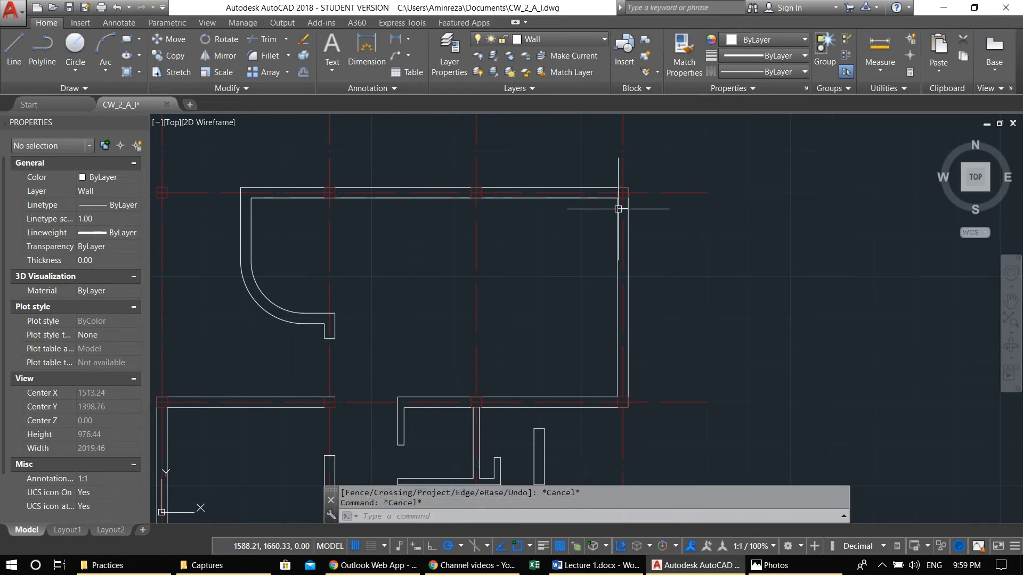
pyautogui.press('Return')
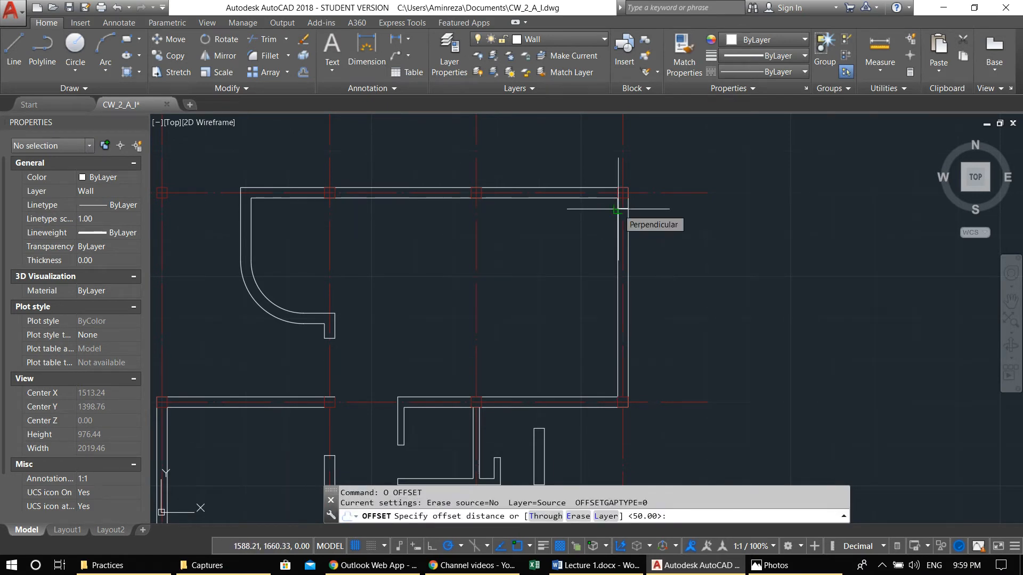
pyautogui.write('200')
pyautogui.press('Return')
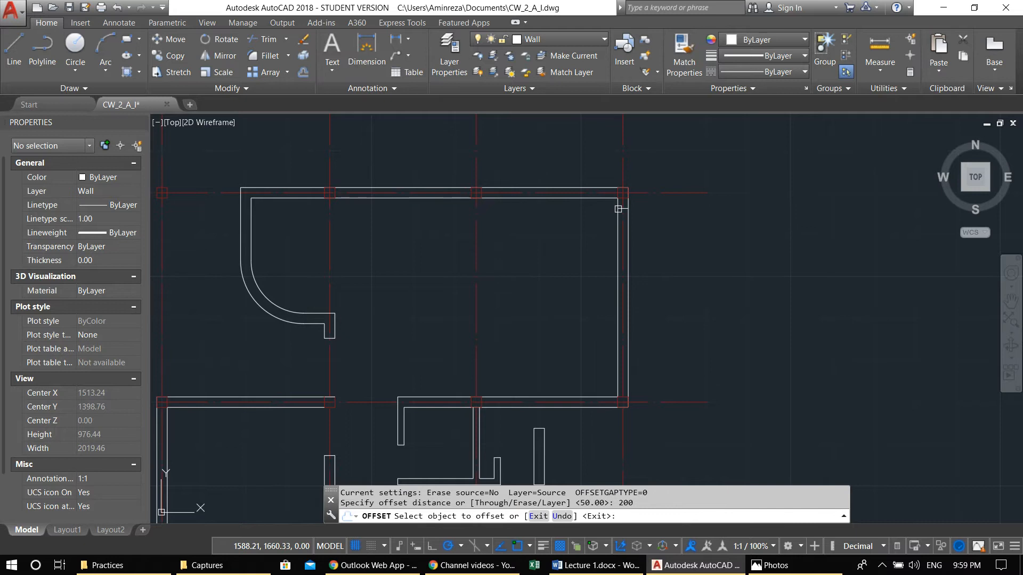
pyautogui.scroll(5, 627, 209)
pyautogui.click(625, 206)
pyautogui.click(623, 321)
pyautogui.scroll(-5, 624, 320)
pyautogui.moveTo(625, 312); pyautogui.dragTo(635, 243, button='middle')
pyautogui.press('Escape')
pyautogui.press('Escape')
# Step: Offset the new cross line 25 downward to form the pier between the window openings
pyautogui.scroll(4, 634, 309)
pyautogui.write('o')
pyautogui.press('Return')
pyautogui.write('25')
pyautogui.press('Return')
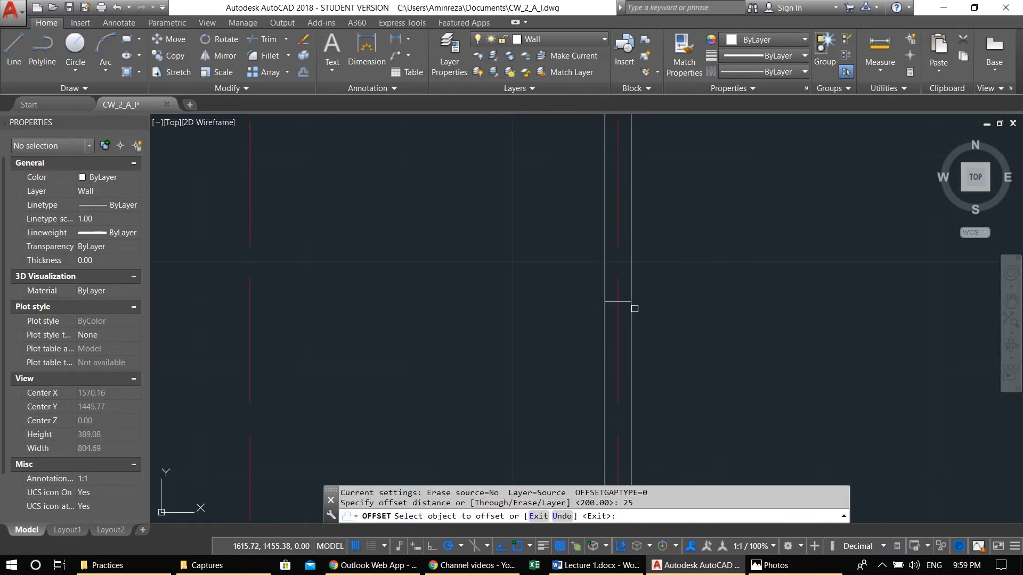
pyautogui.click(624, 302)
pyautogui.click(623, 365)
pyautogui.press('Escape')
pyautogui.moveTo(630, 344); pyautogui.dragTo(611, 313, button='middle')
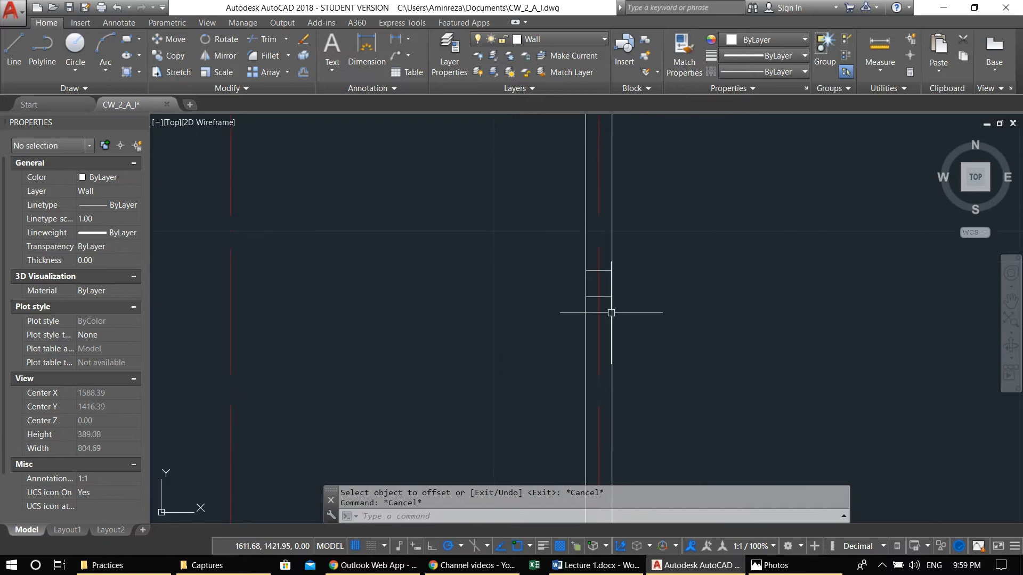
# Step: Offset the pier's lower line 200 both upward and downward along the right wall
pyautogui.write('o')
pyautogui.press('Return')
pyautogui.write('200')
pyautogui.press('Return')
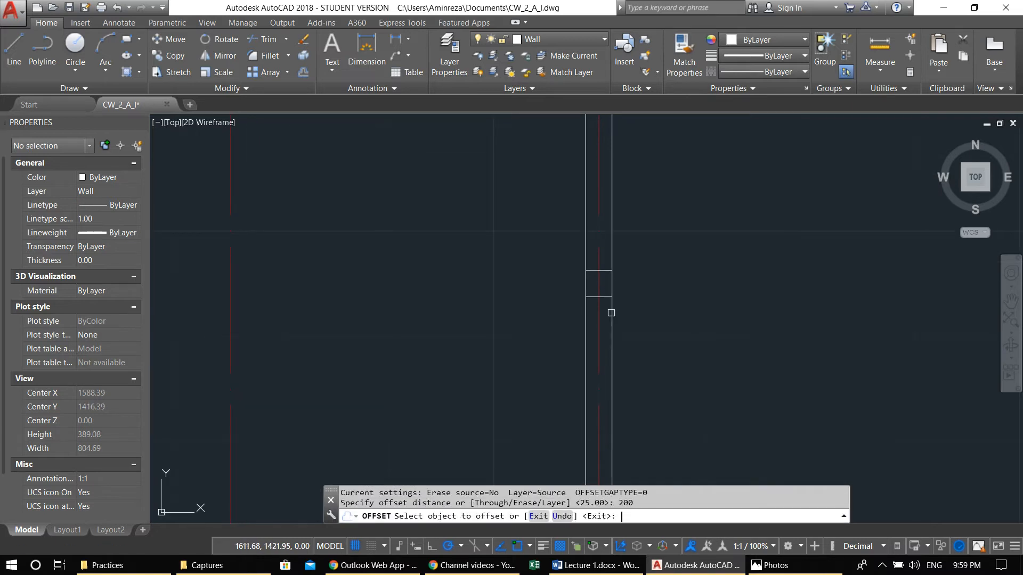
pyautogui.click(588, 292)
pyautogui.click(600, 293)
pyautogui.scroll(-4, 613, 291)
pyautogui.scroll(2, 607, 289)
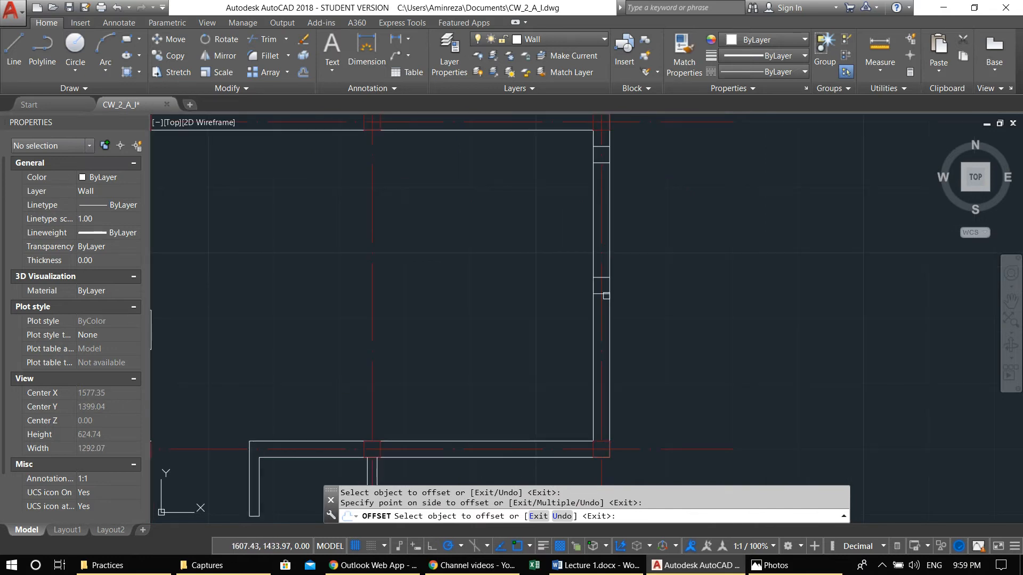
pyautogui.click(606, 294)
pyautogui.press('Escape')
# Step: Trim the right wall's lines above and below the pier to cut the two window openings
pyautogui.moveTo(645, 424); pyautogui.dragTo(622, 406, button='middle')
pyautogui.write('tr')
pyautogui.press('Return')
pyautogui.press('Return')
pyautogui.click(626, 352)
pyautogui.click(466, 336)
pyautogui.click(641, 196)
pyautogui.click(518, 195)
pyautogui.moveTo(533, 221); pyautogui.dragTo(602, 312, button='middle')
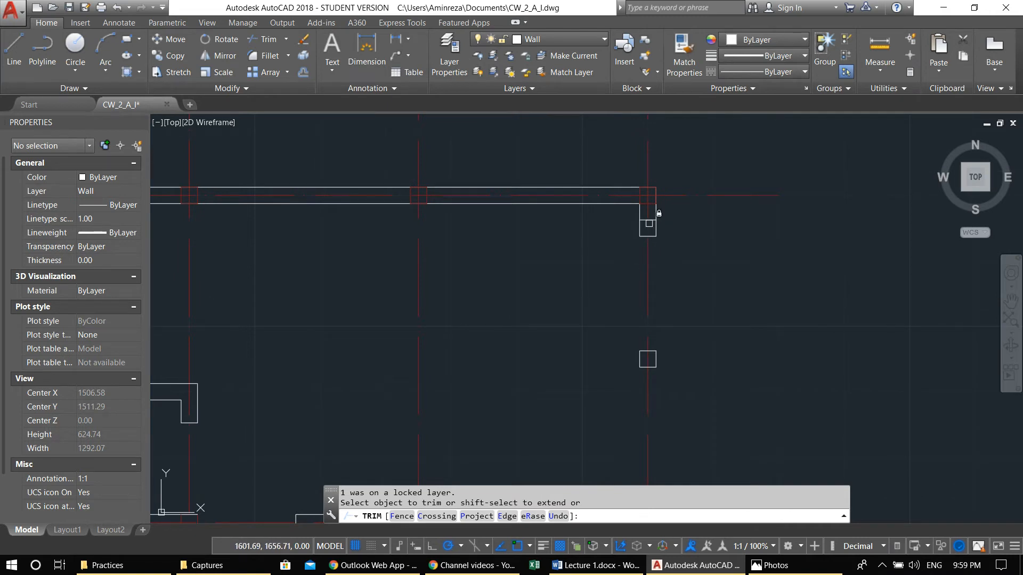
pyautogui.scroll(2, 657, 238)
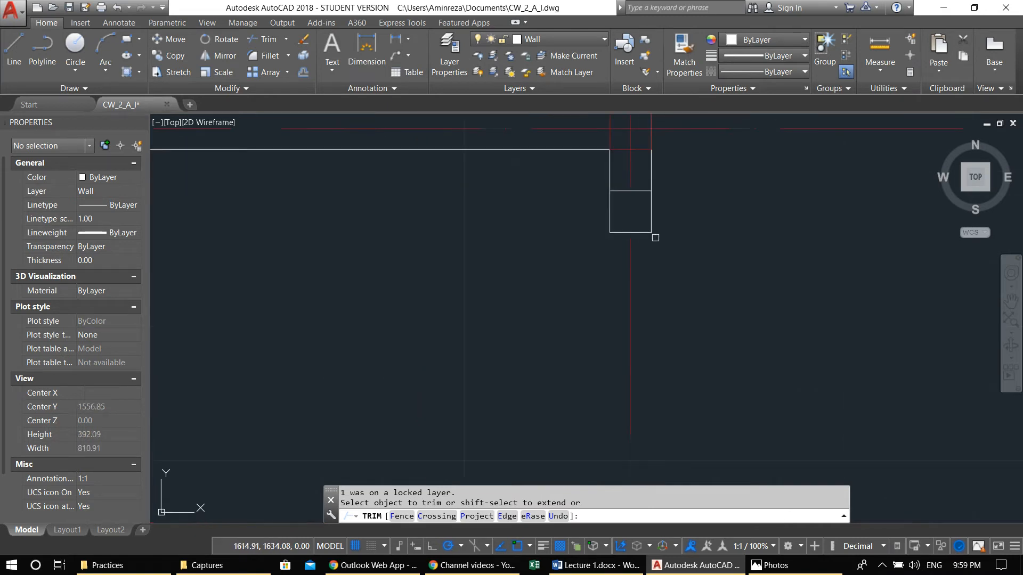
pyautogui.press('Escape')
pyautogui.moveTo(647, 219); pyautogui.dragTo(636, 254, button='middle')
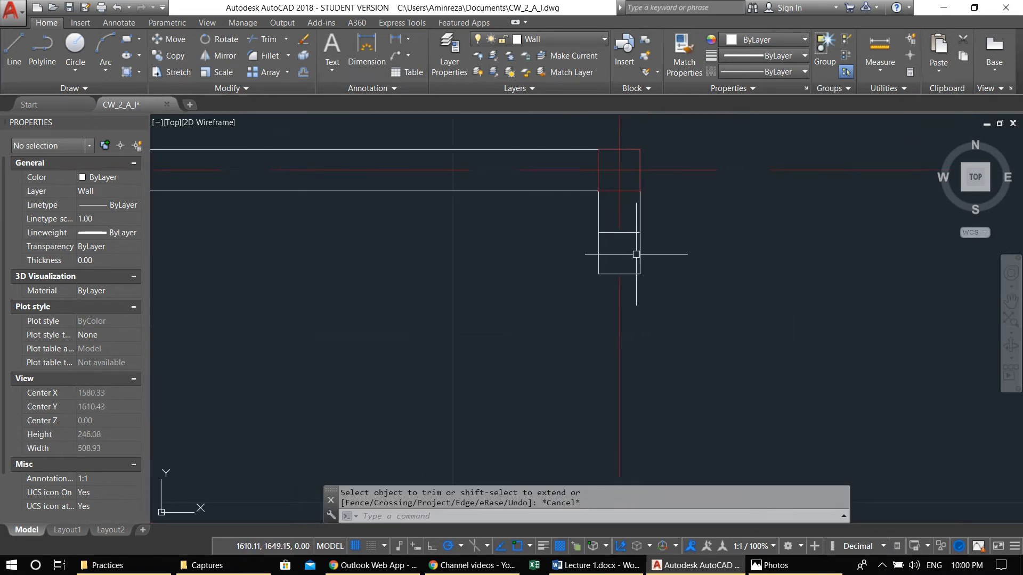
pyautogui.scroll(-5, 634, 257)
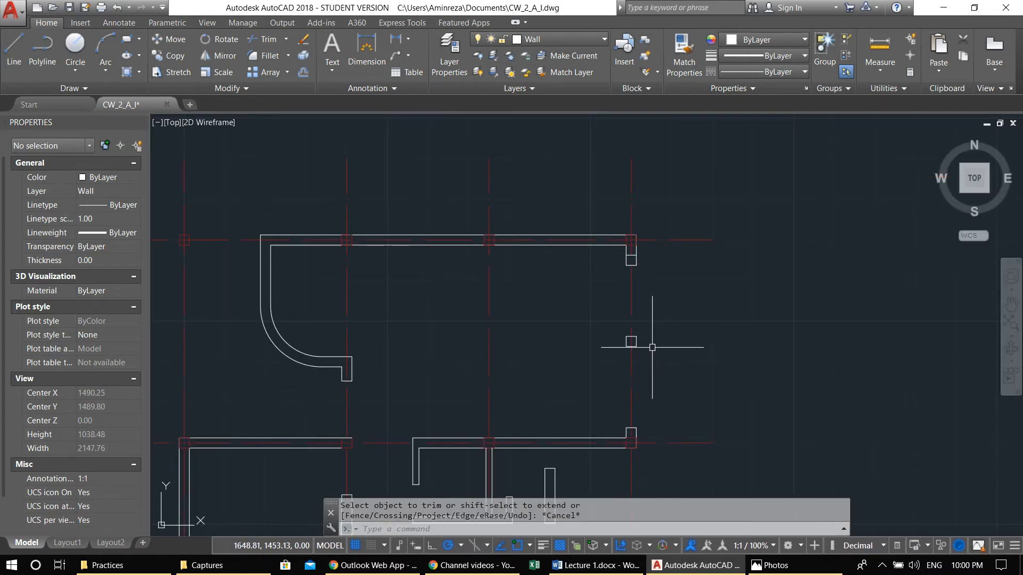
# Step: Trim the extra wall piece below the upper-right corner stub and erase the leftover cross line
pyautogui.scroll(5, 622, 267)
pyautogui.click(627, 219)
pyautogui.press('Escape')
pyautogui.press('Escape')
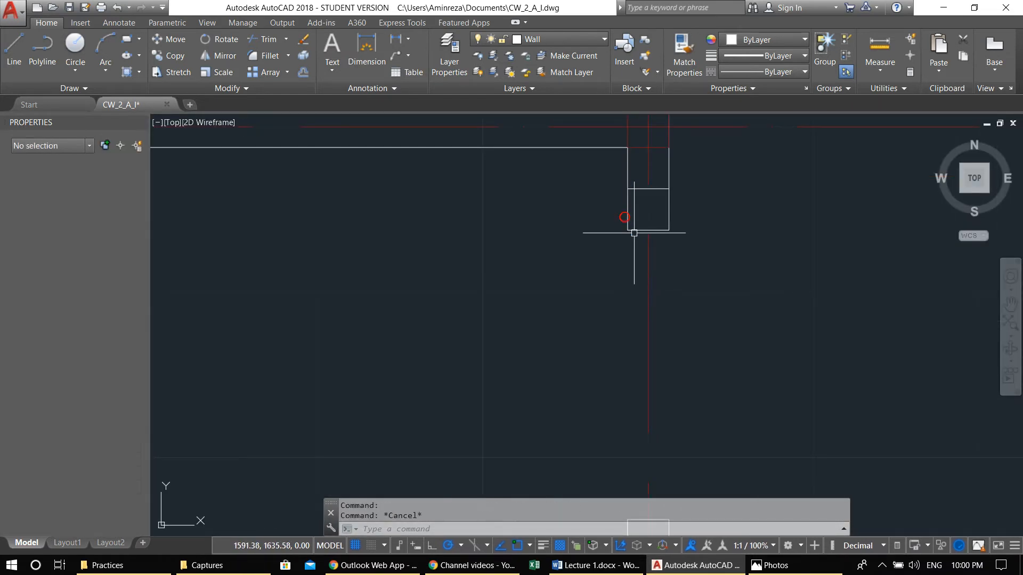
pyautogui.write('tr')
pyautogui.press('Return')
pyautogui.press('Return')
pyautogui.click(594, 210)
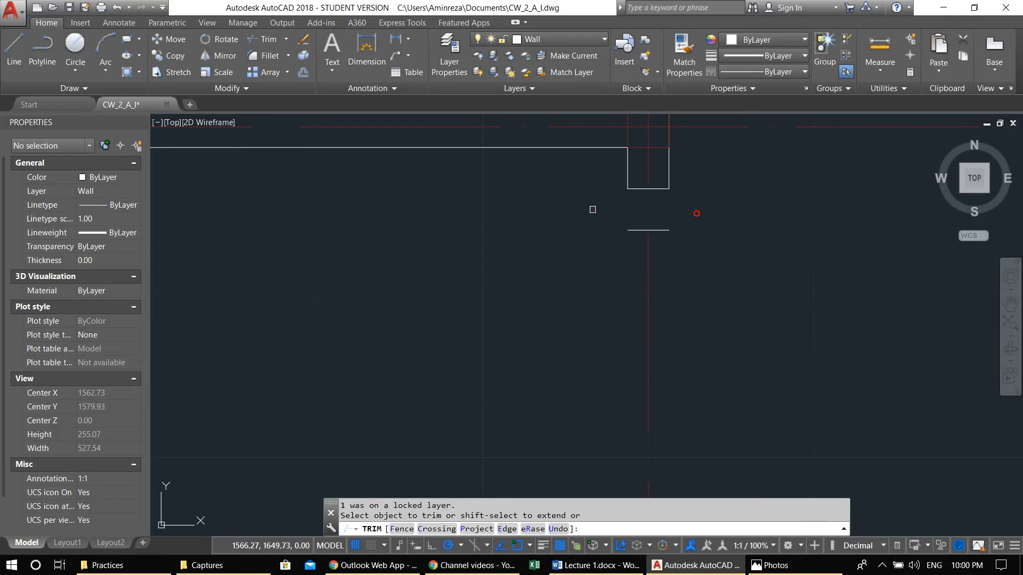
pyautogui.press('Escape')
pyautogui.click(654, 228)
pyautogui.scroll(-2, 647, 228)
pyautogui.write('e')
pyautogui.press('Return')
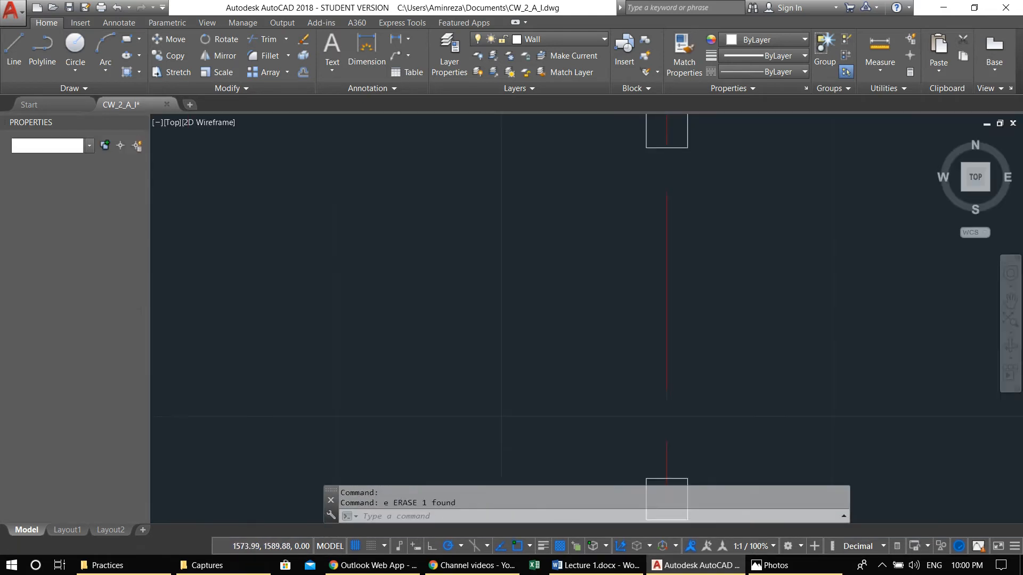
pyautogui.scroll(-3, 628, 294)
pyautogui.scroll(-5, 627, 295)
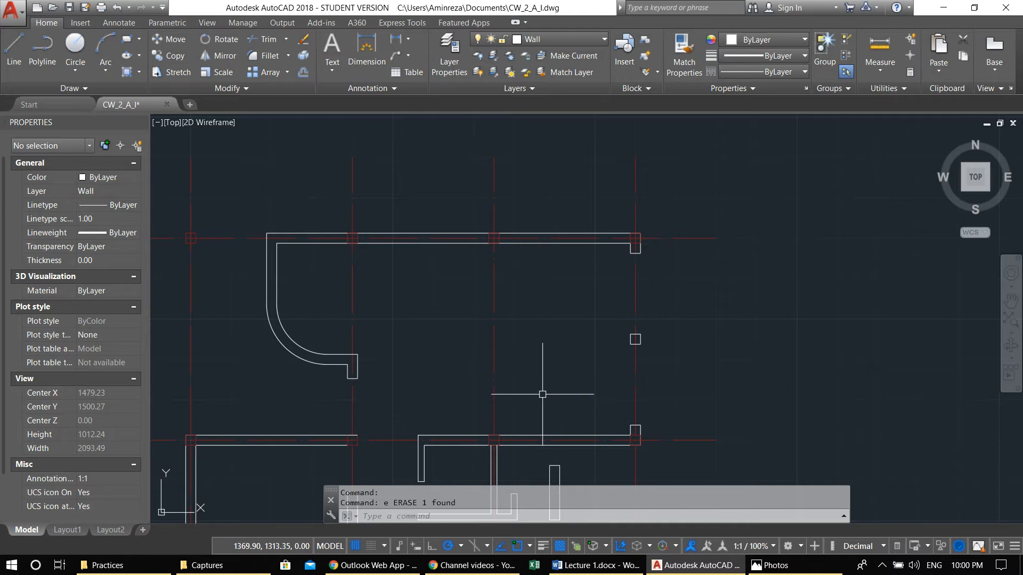
# Step: Draw a line across the lower-left room's bottom wall at the inner face of its right wall
pyautogui.moveTo(542, 394)
pyautogui.mouseDown(button='middle')
pyautogui.moveTo(657, 279)
pyautogui.moveTo(646, 215)
pyautogui.mouseUp(button='middle')
pyautogui.moveTo(480, 362); pyautogui.dragTo(594, 309, button='middle')
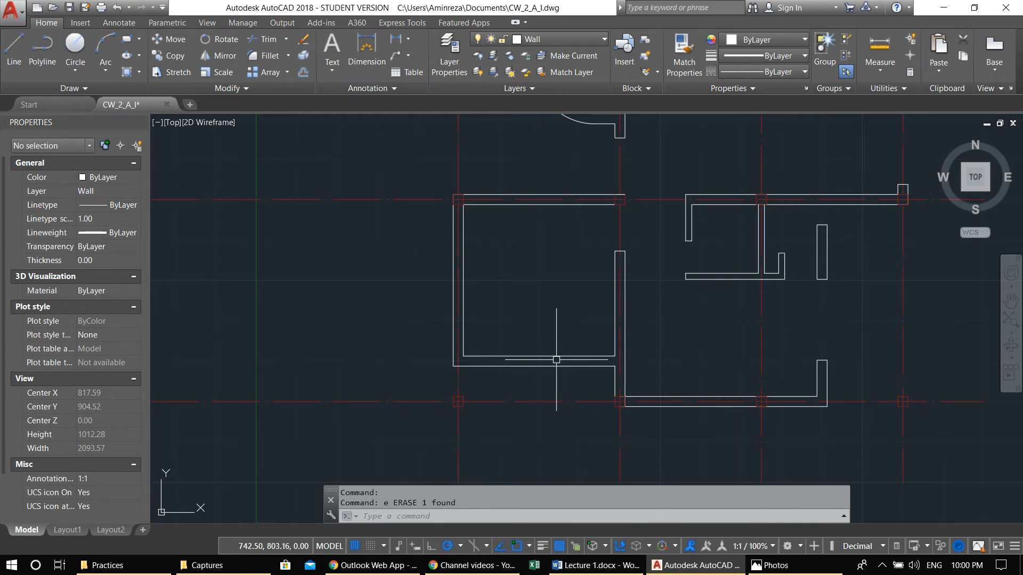
pyautogui.scroll(4, 611, 381)
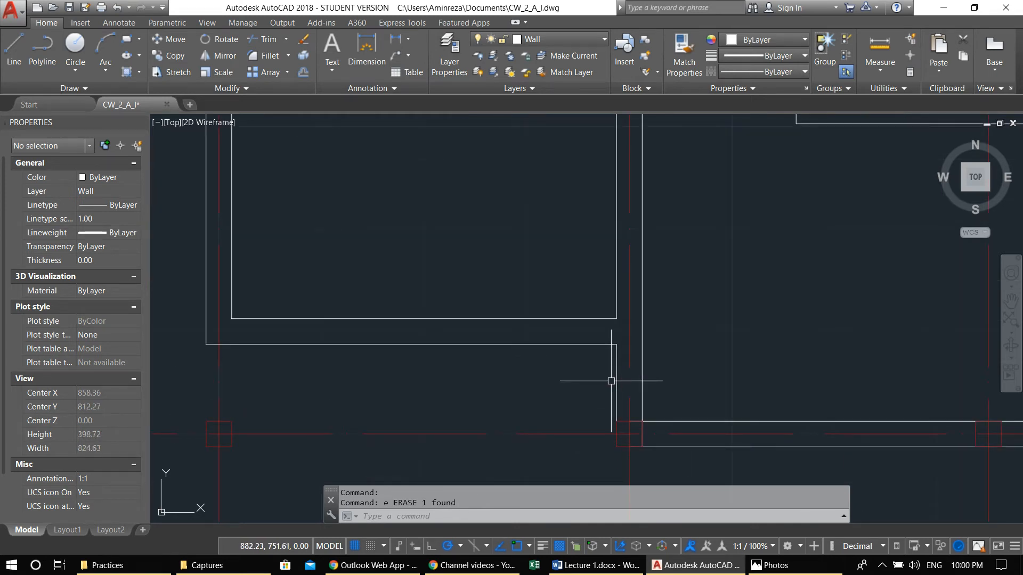
pyautogui.write('l')
pyautogui.press('Return')
pyautogui.click(616, 345)
pyautogui.click(615, 319)
pyautogui.press('Escape')
# Step: Try to move the new cross line 825 to the left
pyautogui.click(615, 333)
pyautogui.moveTo(568, 367); pyautogui.dragTo(608, 357, button='middle')
pyautogui.write('m')
pyautogui.press('Return')
pyautogui.click(590, 387)
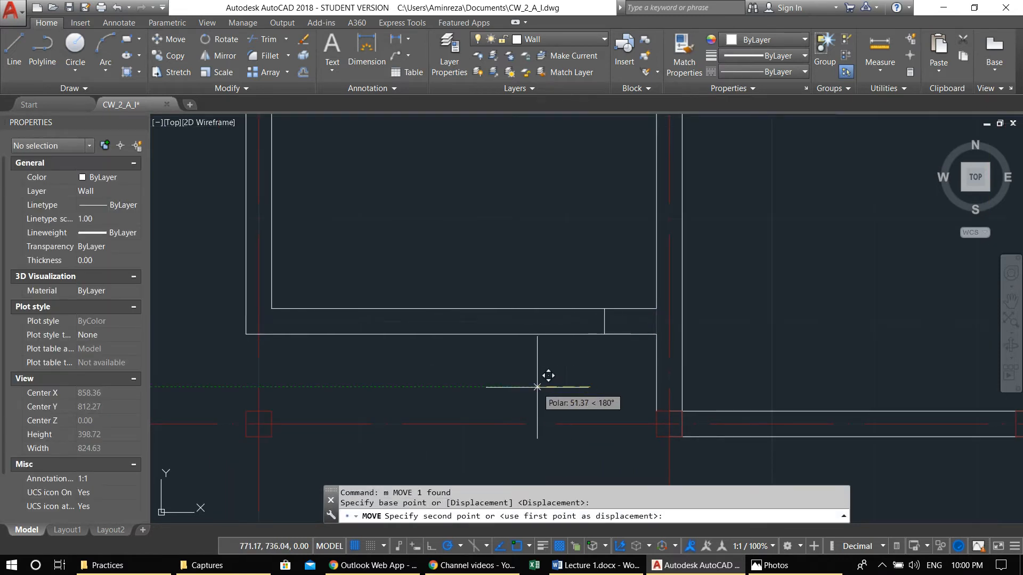
pyautogui.write('825')
pyautogui.press('Return')
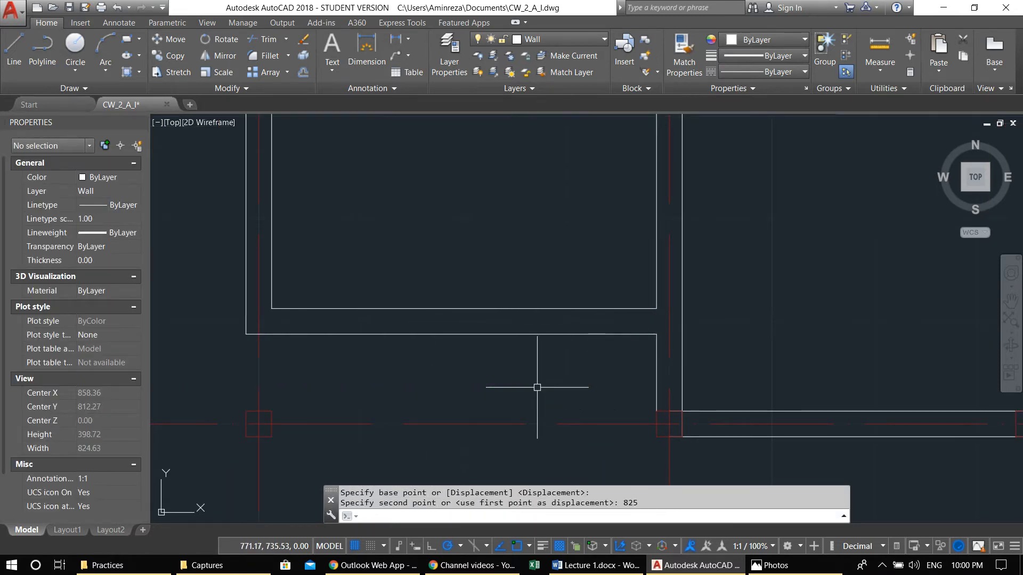
pyautogui.press('Escape')
pyautogui.press('Escape')
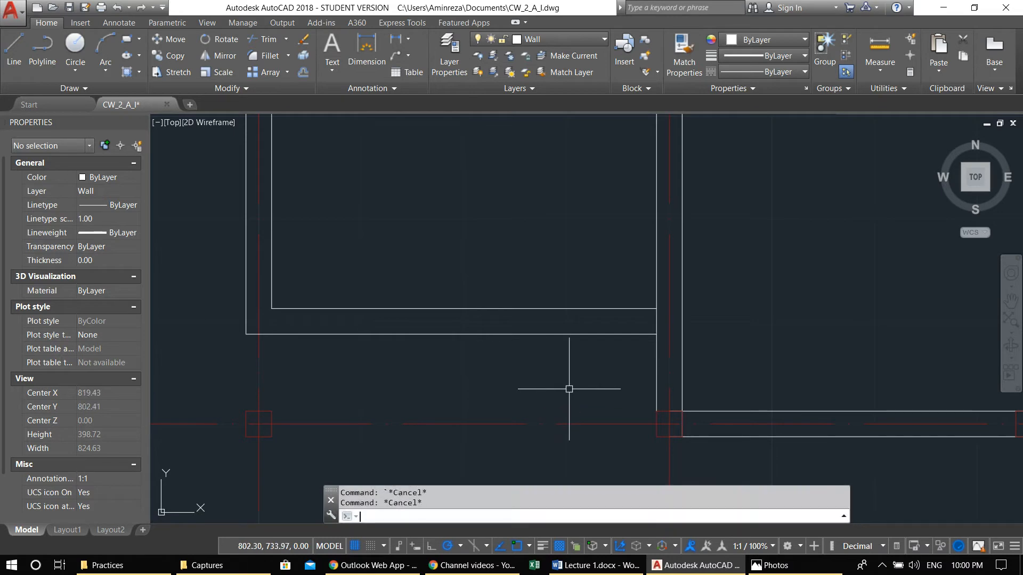
# Step: Move the cross line in the lower-left room's bottom wall 85 to the left
pyautogui.click(655, 319)
pyautogui.write('m')
pyautogui.press('Return')
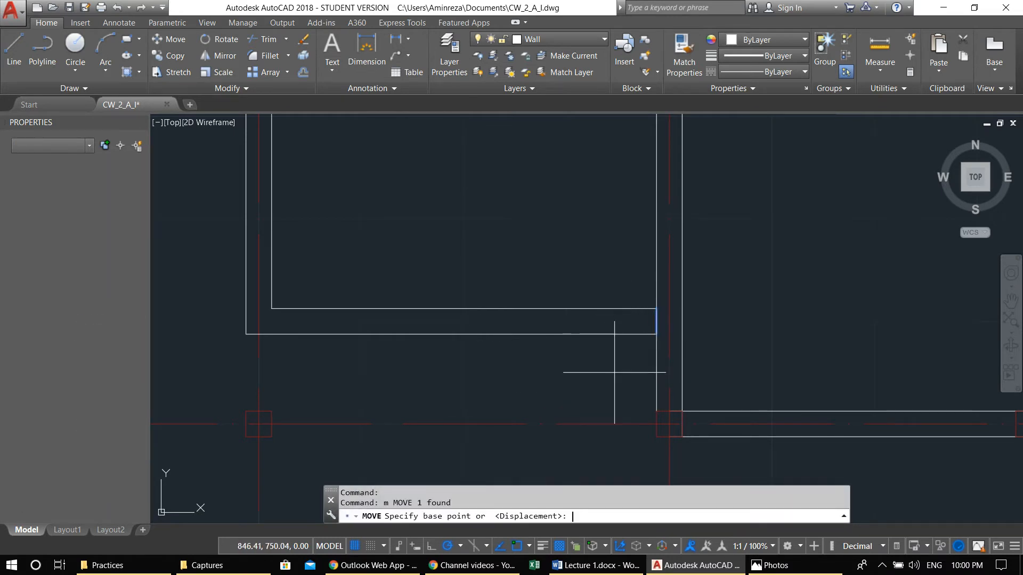
pyautogui.click(618, 370)
pyautogui.write('85')
pyautogui.press('Return')
pyautogui.press('Escape')
pyautogui.press('Escape')
# Step: Offset the moved line 200 to the left and trim the bottom wall between the two lines to cut the opening
pyautogui.moveTo(510, 388); pyautogui.dragTo(558, 381, button='middle')
pyautogui.write('o')
pyautogui.press('Return')
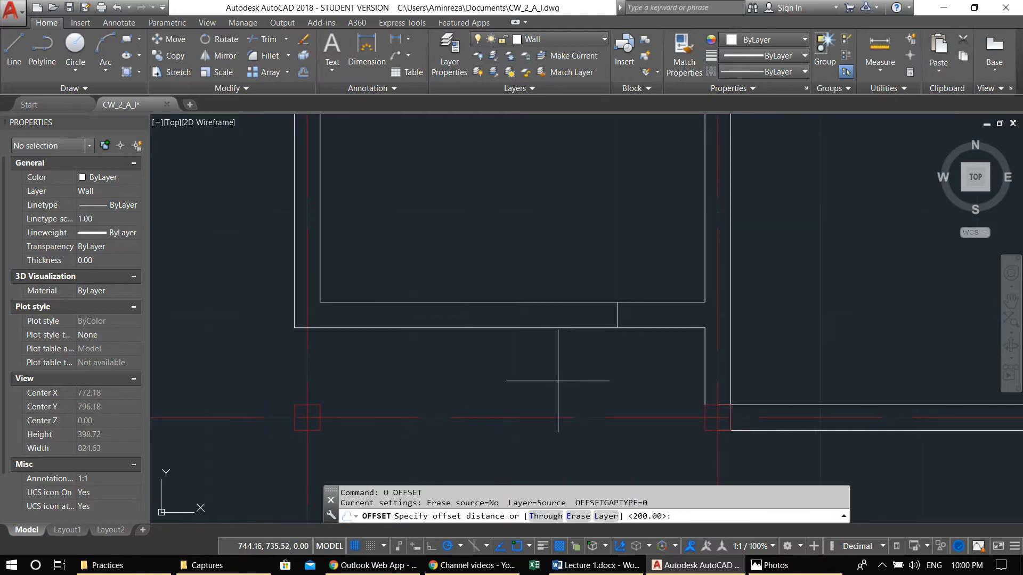
pyautogui.write('200')
pyautogui.press('Return')
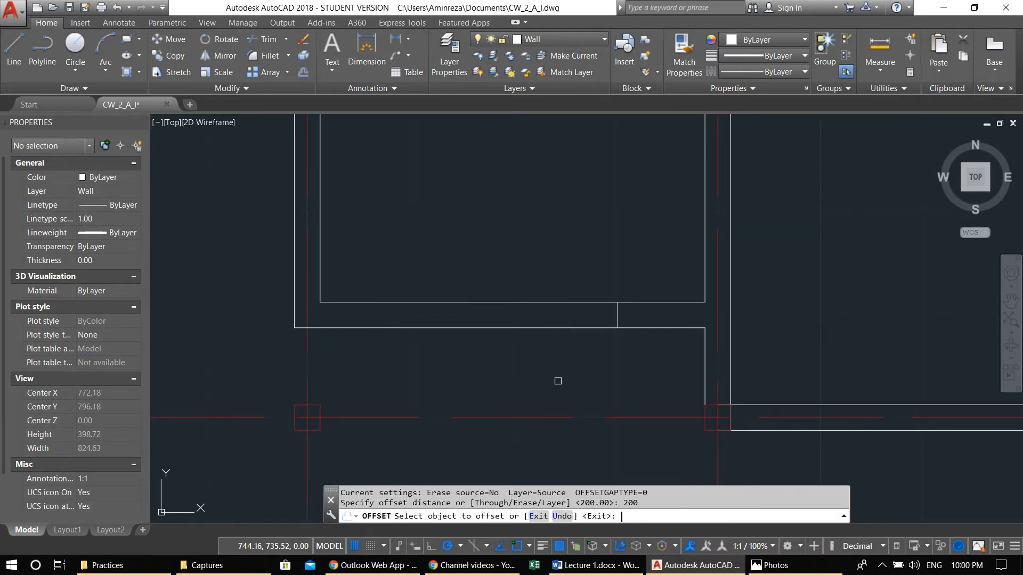
pyautogui.click(618, 314)
pyautogui.click(434, 320)
pyautogui.press('Escape')
pyautogui.press('Escape')
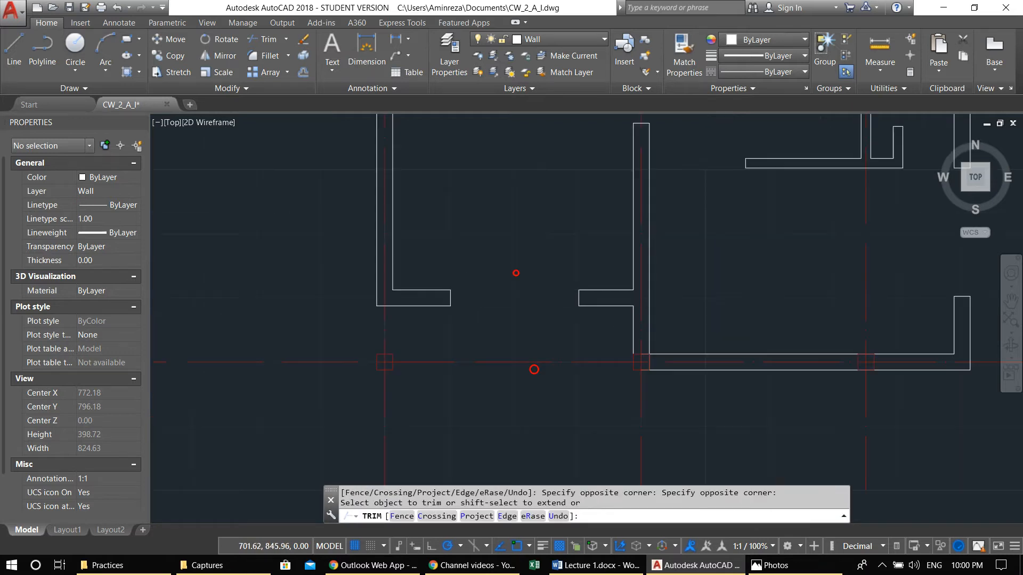
pyautogui.scroll(-3, 597, 335)
pyautogui.press('Escape')
pyautogui.press('Escape')
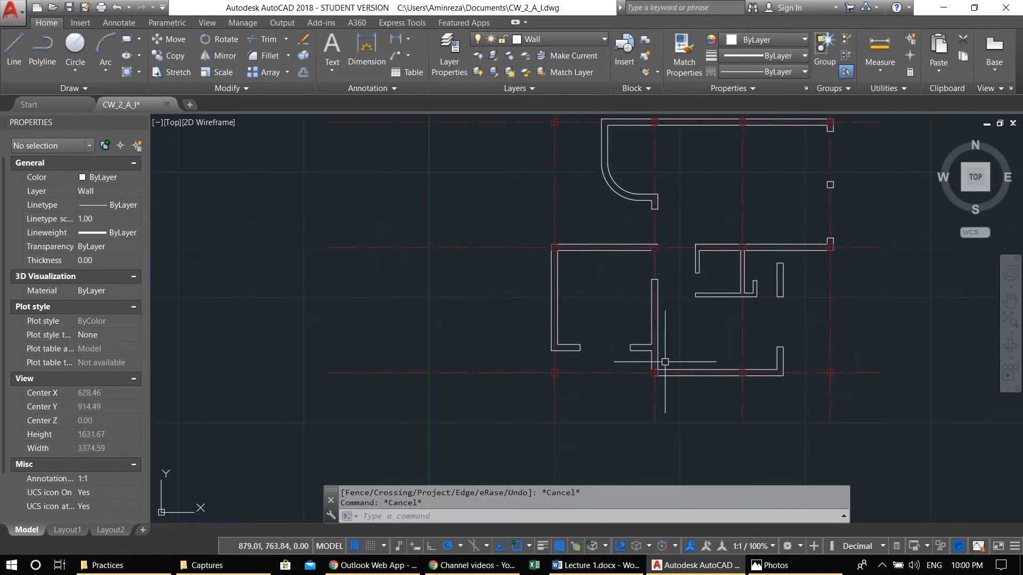
# Step: Draw a line across the lower-right room's bottom wall at the left edge of its middle column
pyautogui.scroll(2, 628, 301)
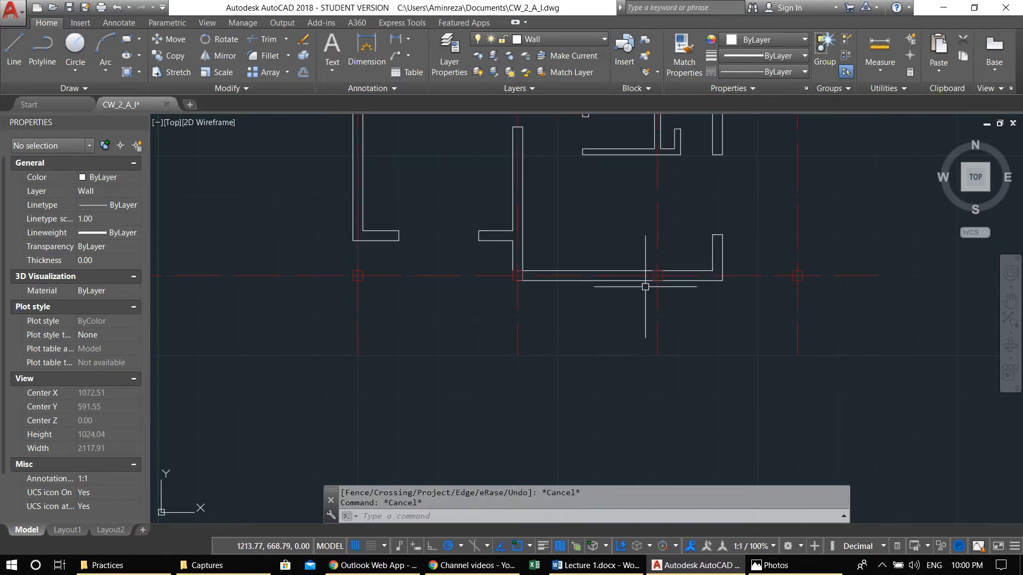
pyautogui.scroll(4, 620, 277)
pyautogui.press('Escape')
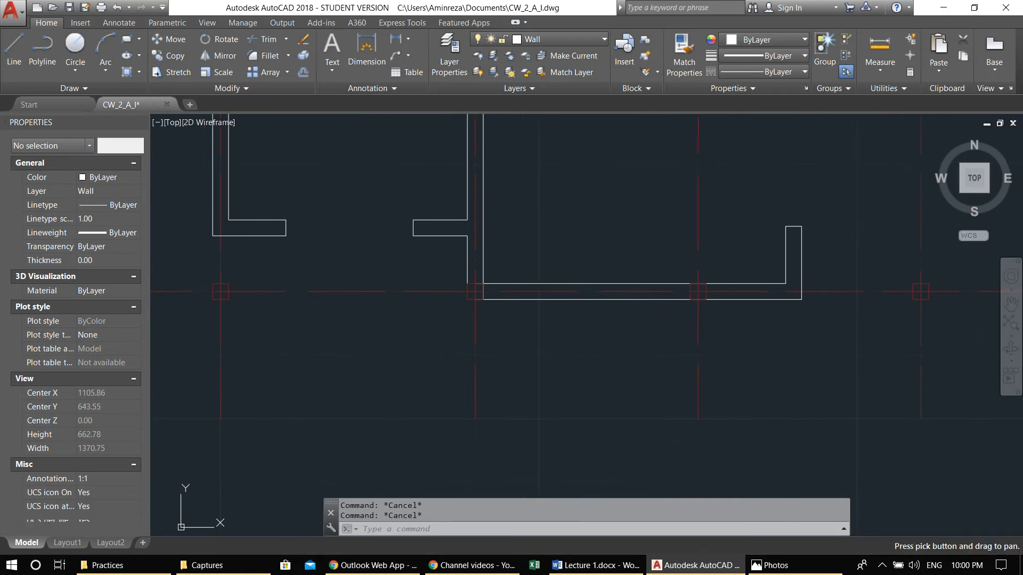
pyautogui.write('l')
pyautogui.press('Return')
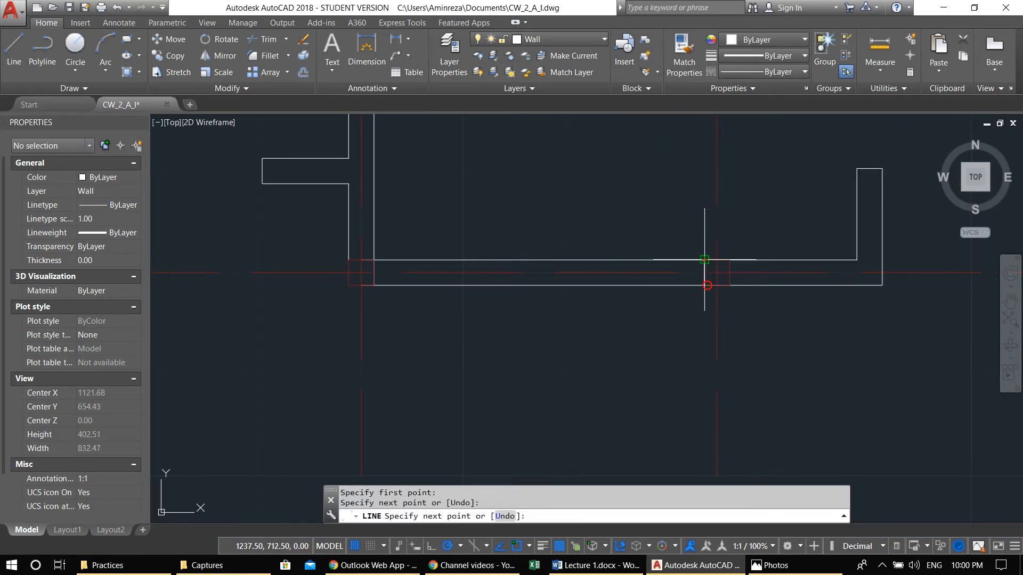
pyautogui.press('Escape')
# Step: Move the new cross line 200 to the left along the bottom wall
pyautogui.click(703, 277)
pyautogui.moveTo(702, 279); pyautogui.dragTo(727, 276, button='middle')
pyautogui.write('m')
pyautogui.press('space')
pyautogui.click(656, 328)
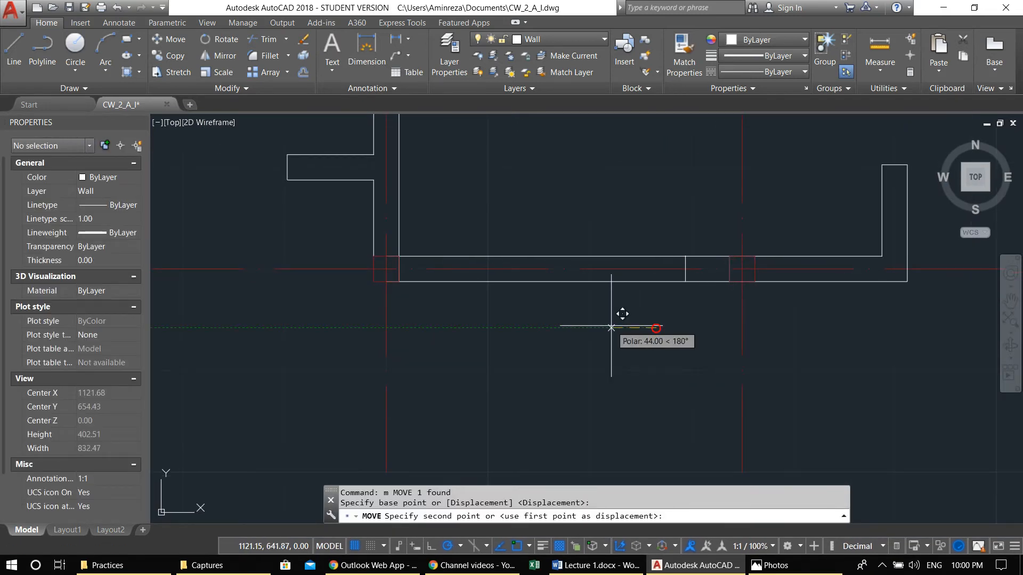
pyautogui.write('200')
pyautogui.press('Return')
pyautogui.press('Escape')
pyautogui.press('Escape')
# Step: Trim the bottom wall between the moved line and the middle column to cut the opening
pyautogui.write('tr')
pyautogui.press('space')
pyautogui.press('space')
pyautogui.scroll(-4, 589, 229)
pyautogui.press('Escape')
pyautogui.press('Escape')
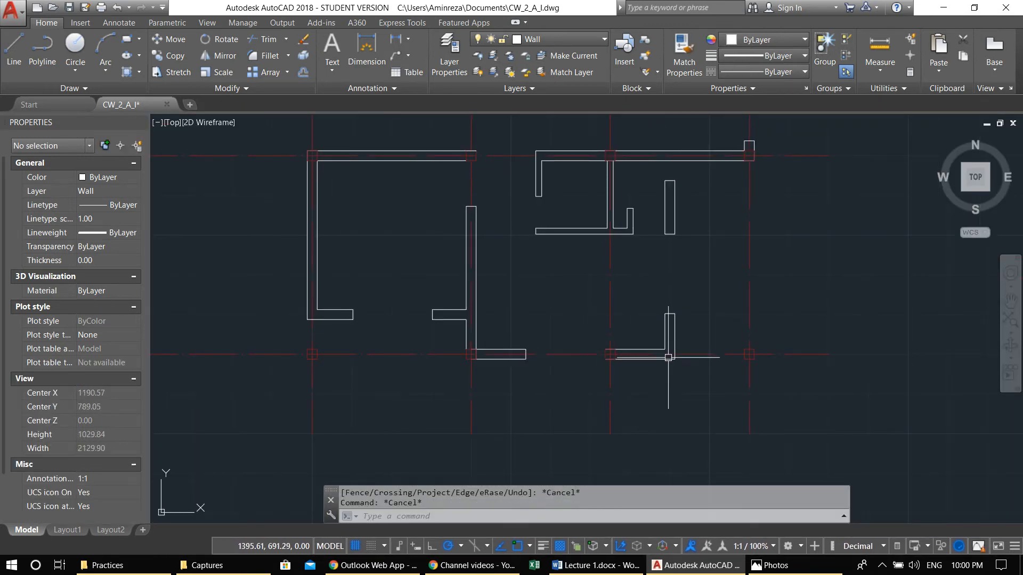
# Step: Offset the upper room's outer top wall line 50 downward so it crosses the straight left wall above the curve
pyautogui.scroll(-3, 559, 297)
pyautogui.moveTo(559, 297); pyautogui.dragTo(603, 372, button='middle')
pyautogui.scroll(8, 525, 256)
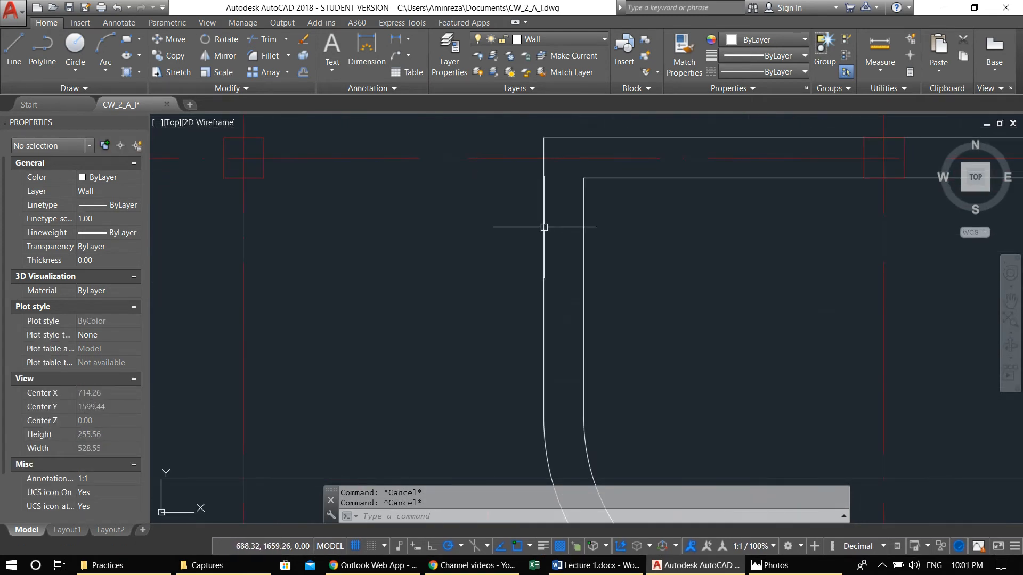
pyautogui.write('o')
pyautogui.press('Return')
pyautogui.write('50')
pyautogui.press('Return')
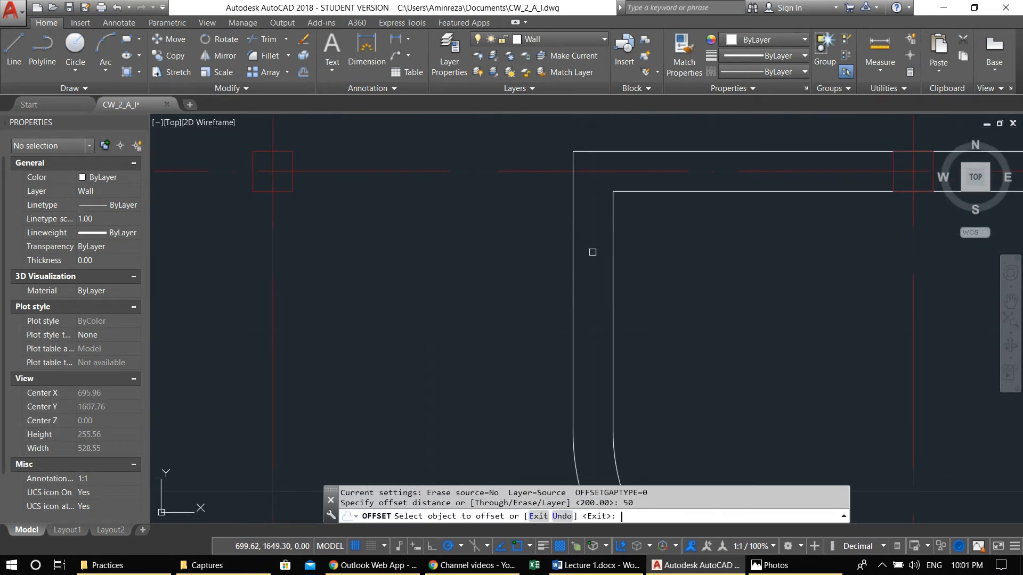
pyautogui.click(608, 153)
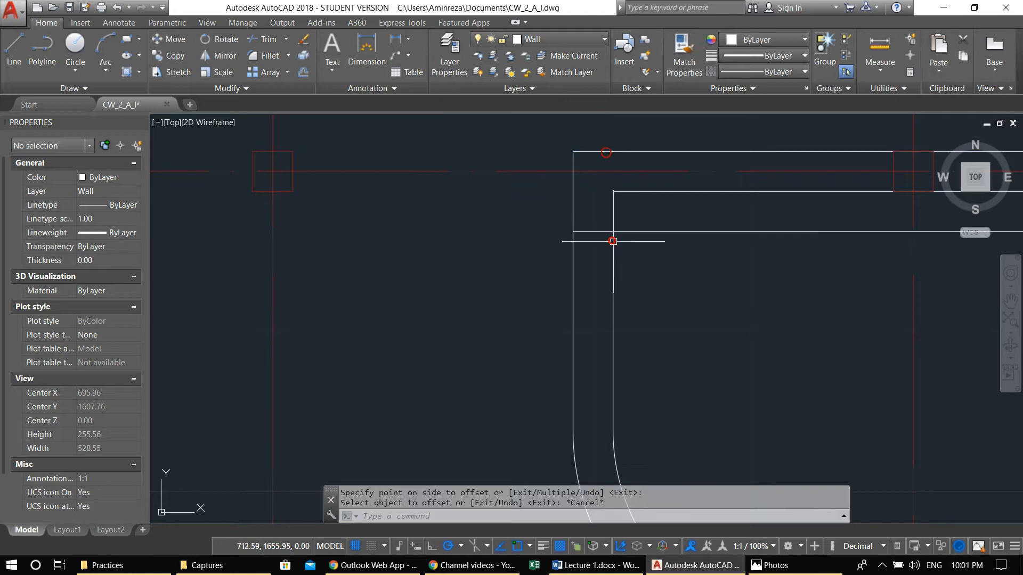
pyautogui.click(612, 238)
pyautogui.press('Escape')
# Step: Trim the offset line at the left wall's inner line so that it spans only the wall thickness
pyautogui.write('tr')
pyautogui.press('Return')
pyautogui.click(613, 262)
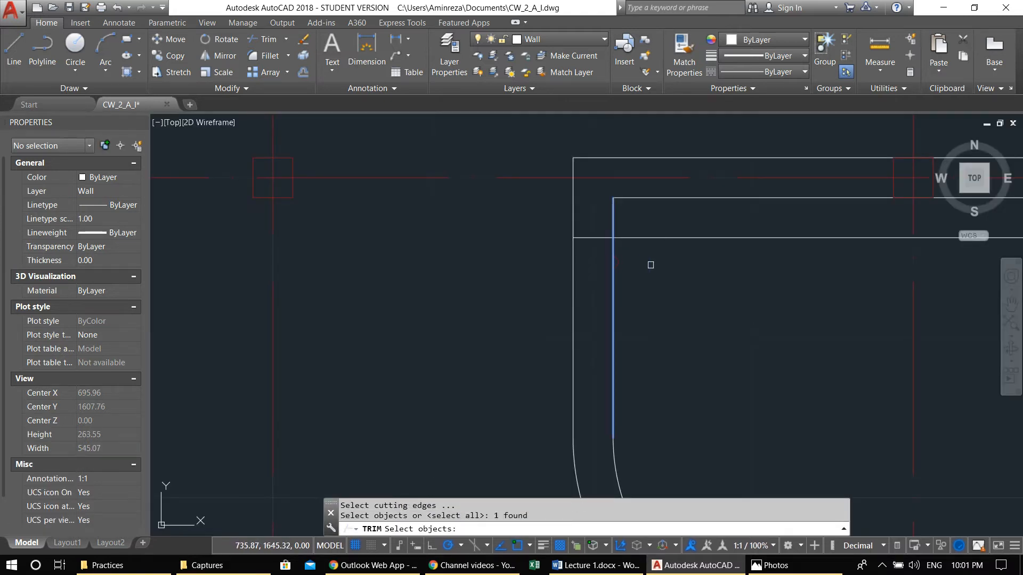
pyautogui.press('Return')
pyautogui.moveTo(670, 273); pyautogui.dragTo(638, 216)
pyautogui.press('Escape')
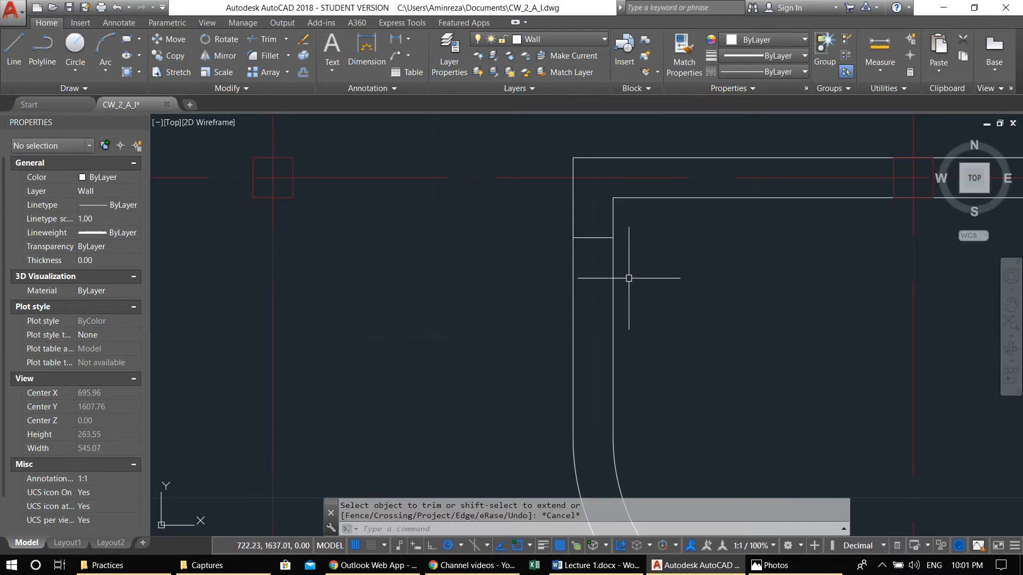
# Step: Offset the short cross line in the upper room's left wall 100 downward
pyautogui.write('o')
pyautogui.press('Return')
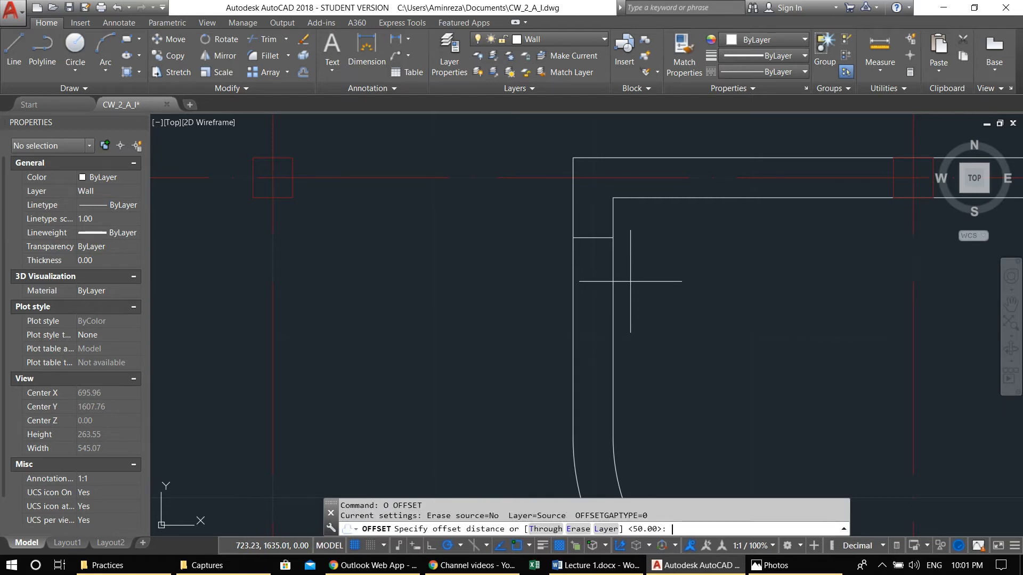
pyautogui.write('100')
pyautogui.press('Return')
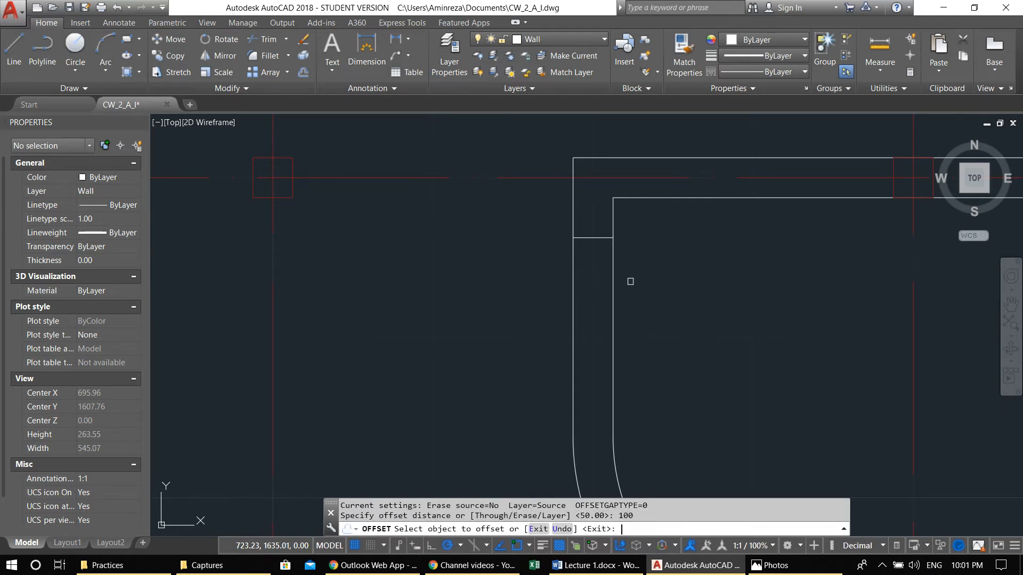
pyautogui.click(600, 238)
pyautogui.click(591, 270)
pyautogui.scroll(-4, 591, 270)
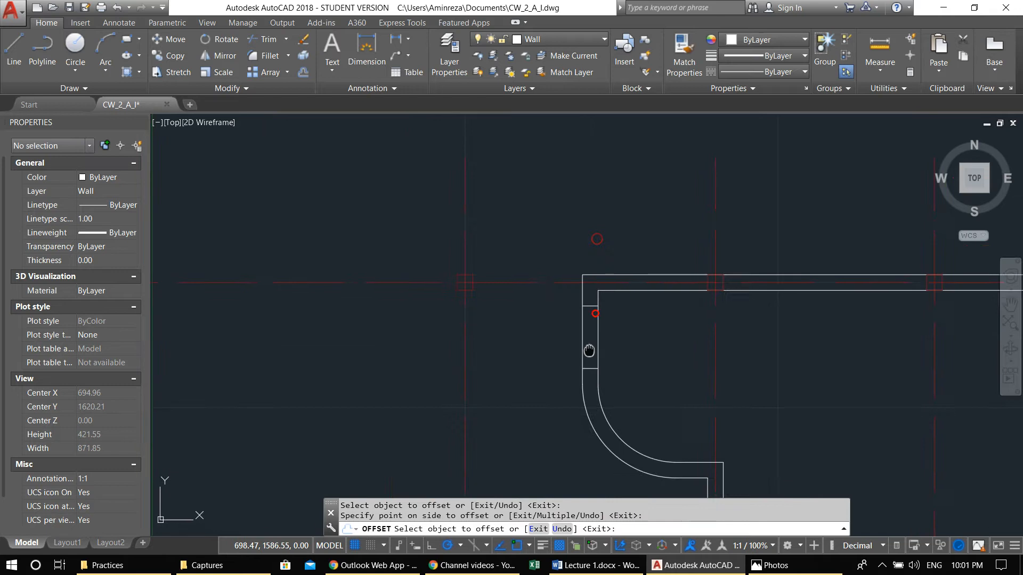
pyautogui.press('Escape')
# Step: Trim the upper room's left wall between the two cross lines to cut the window opening
pyautogui.write('tr')
pyautogui.press('Return')
pyautogui.press('Return')
pyautogui.click(634, 304)
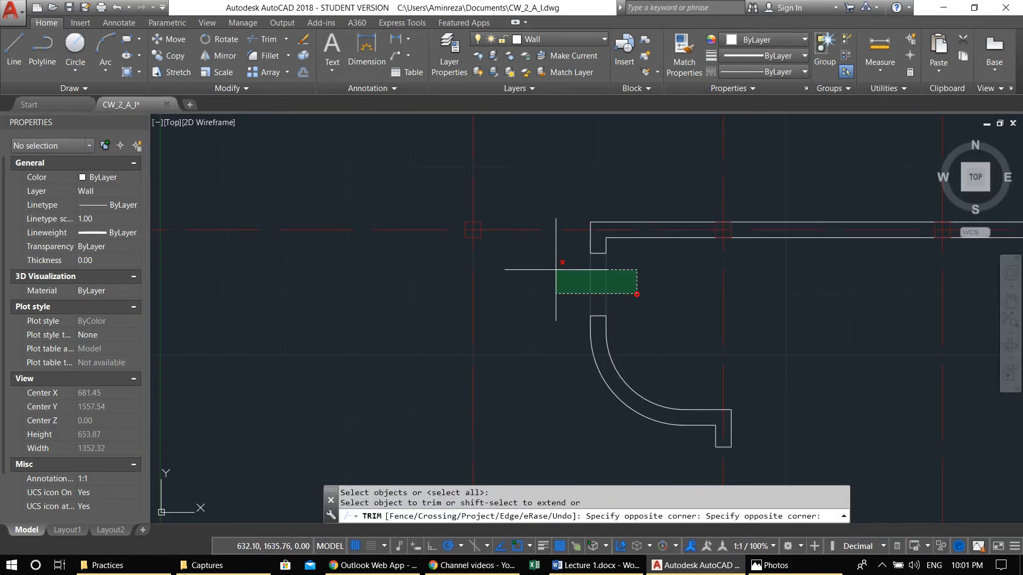
pyautogui.click(556, 270)
pyautogui.scroll(-5, 586, 282)
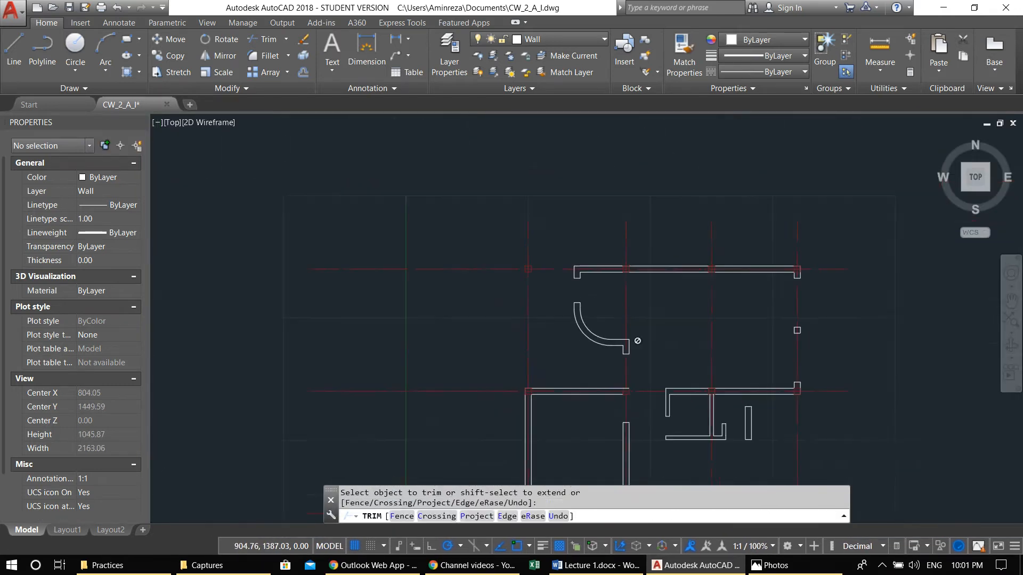
pyautogui.click(528, 249)
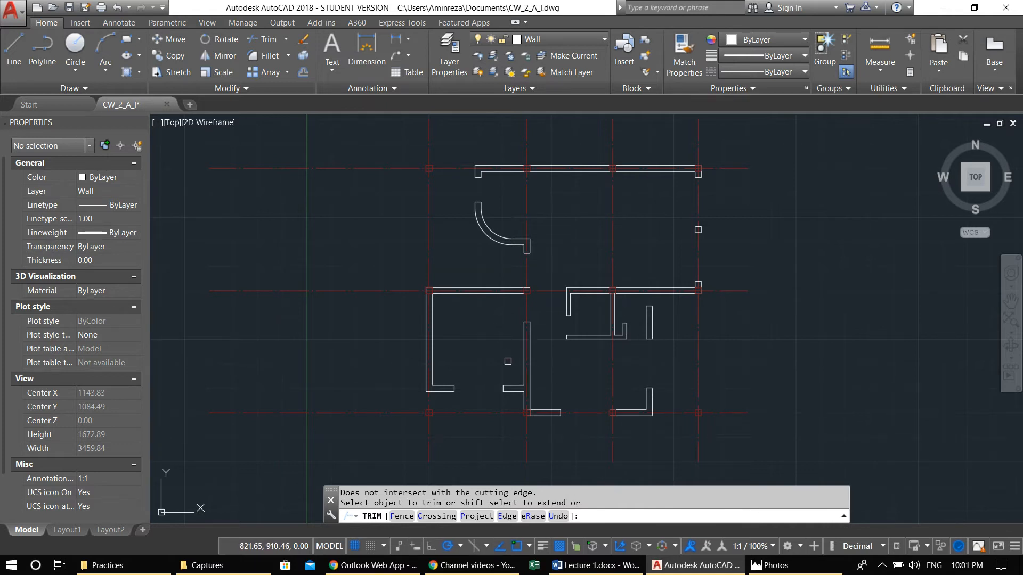
pyautogui.moveTo(489, 380); pyautogui.dragTo(521, 363, button='middle')
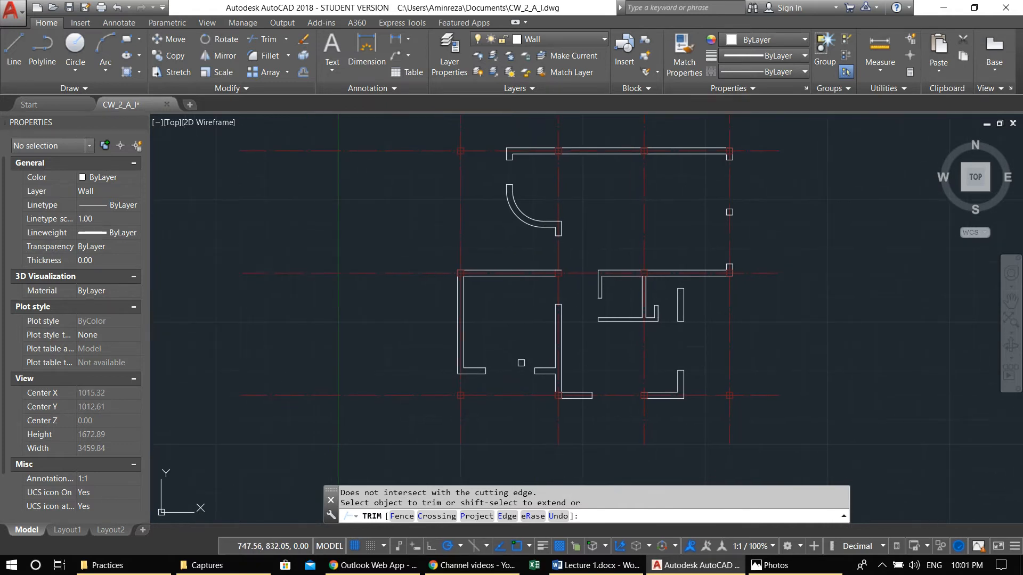
pyautogui.press('Escape')
pyautogui.press('Escape')
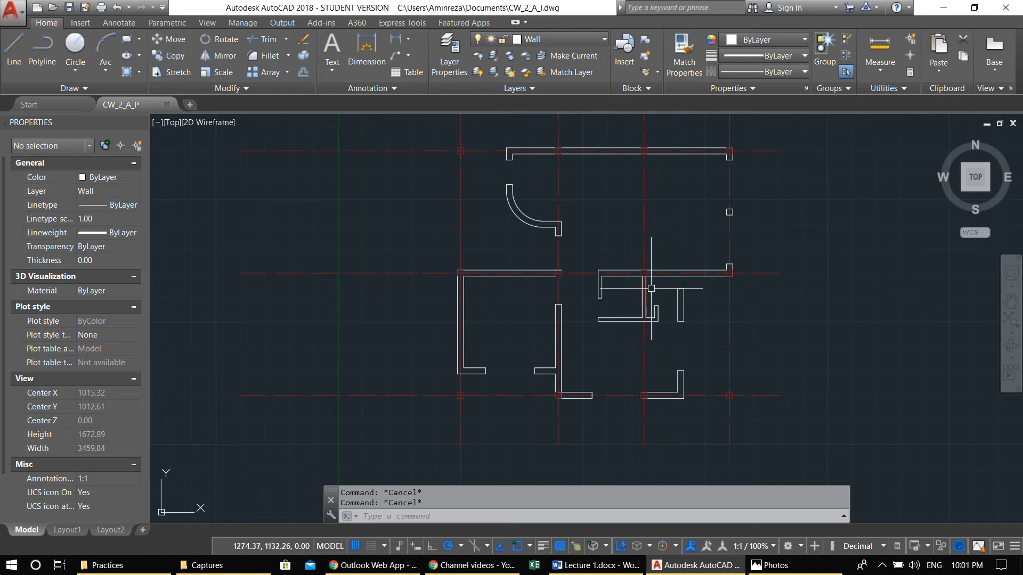
# Step: Make Window the current layer
pyautogui.moveTo(677, 272)
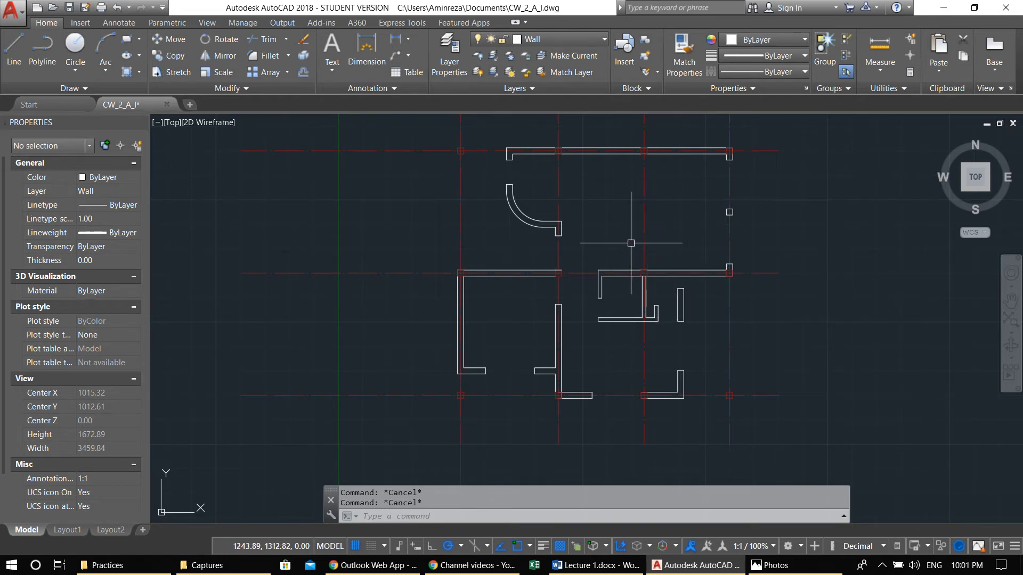
pyautogui.moveTo(745, 168); pyautogui.dragTo(601, 229, button='middle')
pyautogui.click(538, 38)
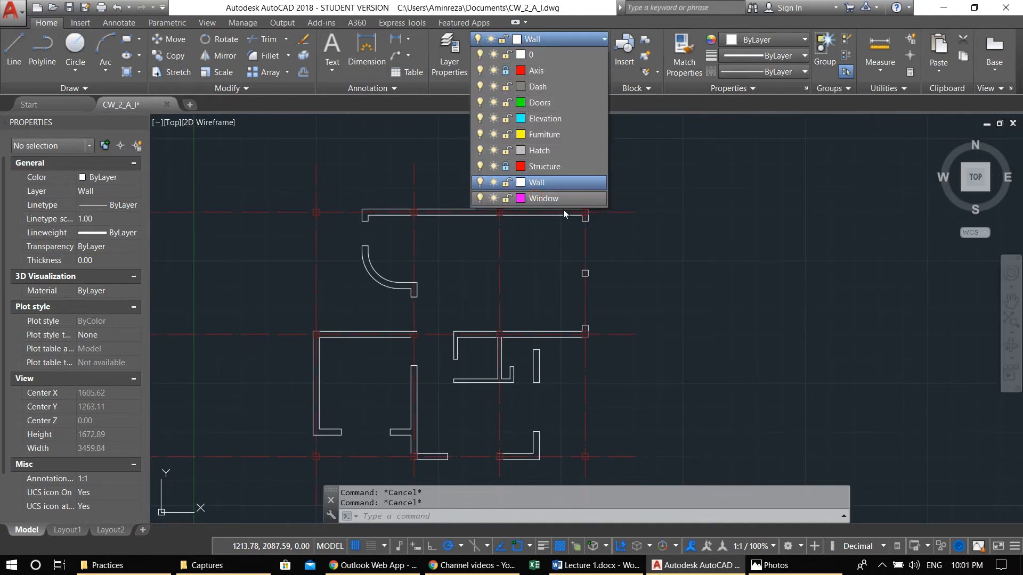
pyautogui.click(544, 198)
pyautogui.click(548, 192)
pyautogui.scroll(6, 596, 234)
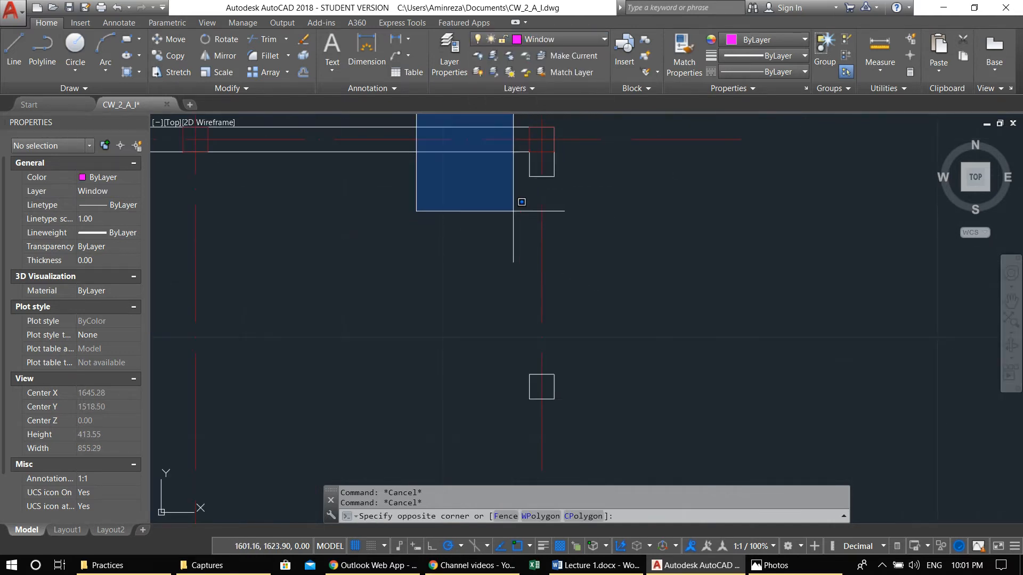
pyautogui.click(462, 118)
pyautogui.moveTo(469, 139); pyautogui.dragTo(464, 155, button='middle')
pyautogui.press('Escape')
pyautogui.press('Escape')
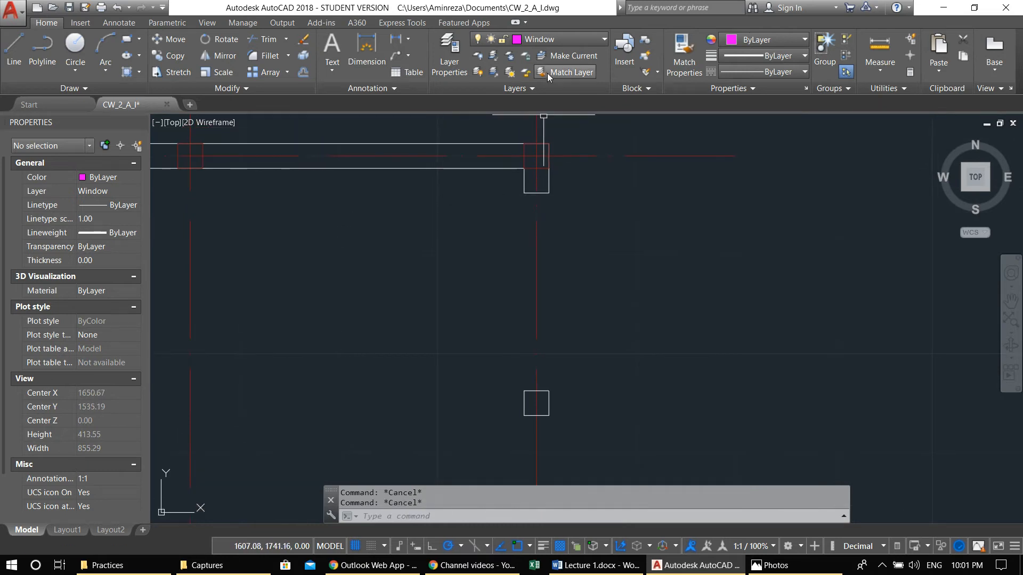
# Step: Lock the Wall layer
pyautogui.click(537, 44)
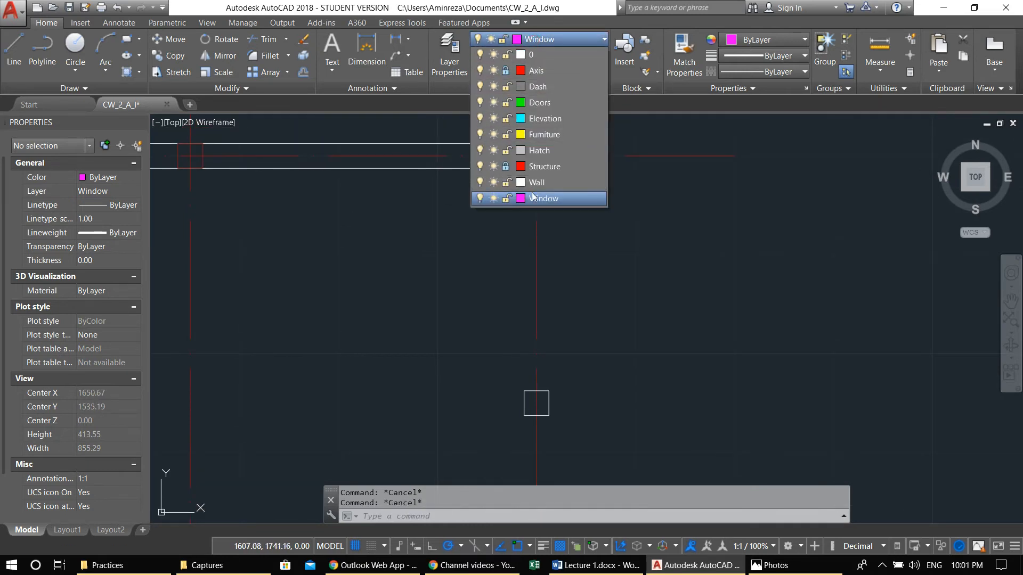
pyautogui.click(507, 183)
pyautogui.press('Escape')
pyautogui.press('Escape')
# Step: Draw the closed rectangular window outline in the right wall, from the square column up to the top-right wall end
pyautogui.moveTo(479, 263)
pyautogui.mouseDown(button='middle')
pyautogui.moveTo(524, 237)
pyautogui.moveTo(504, 231)
pyautogui.mouseUp(button='middle')
pyautogui.write('l')
pyautogui.press('Return')
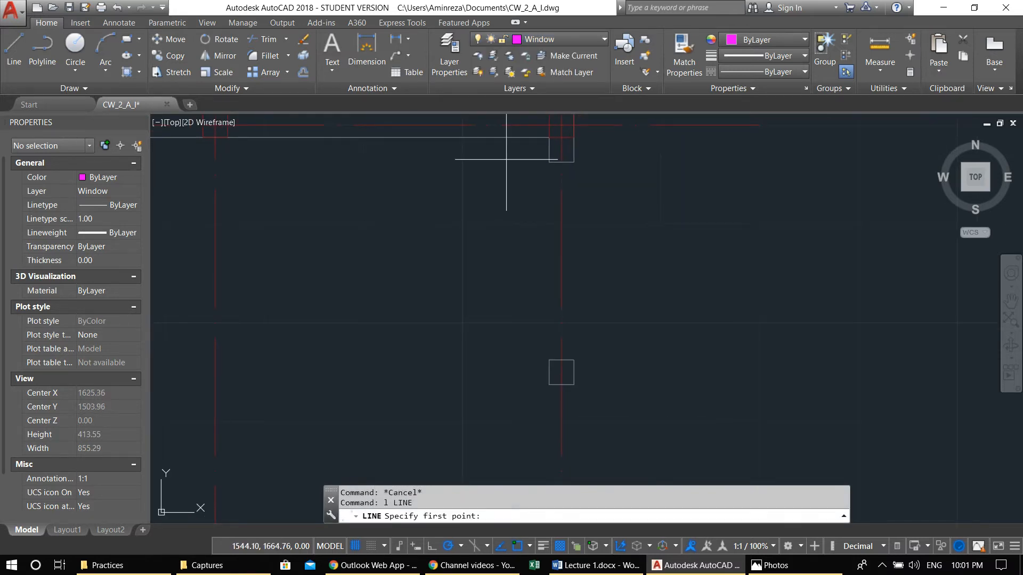
pyautogui.click(574, 360)
pyautogui.click(549, 359)
pyautogui.click(549, 162)
pyautogui.press('Return')
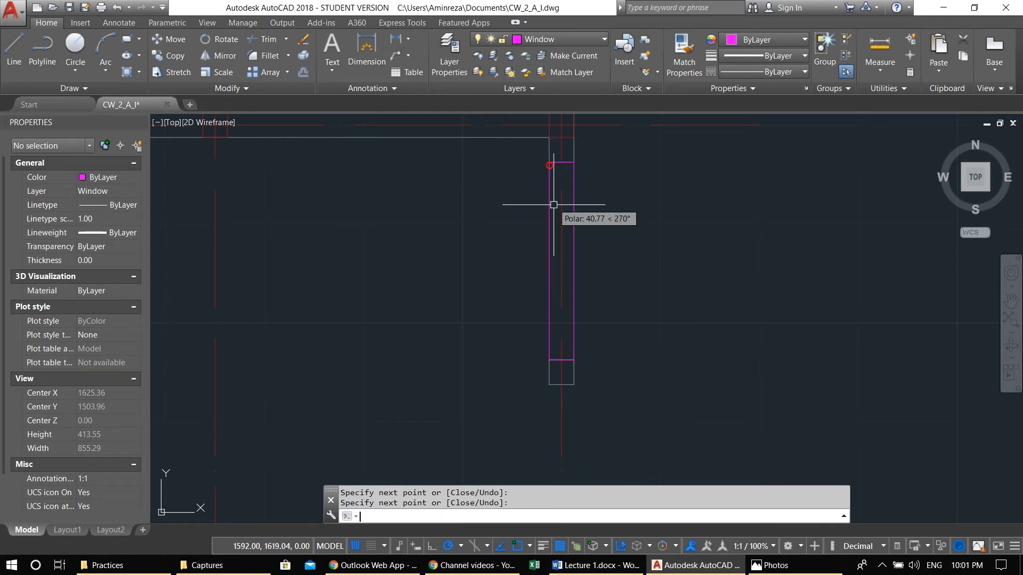
# Step: Offset the window outline's left line inward twice, 5 apart, to form the frame lines
pyautogui.write('o')
pyautogui.press('Return')
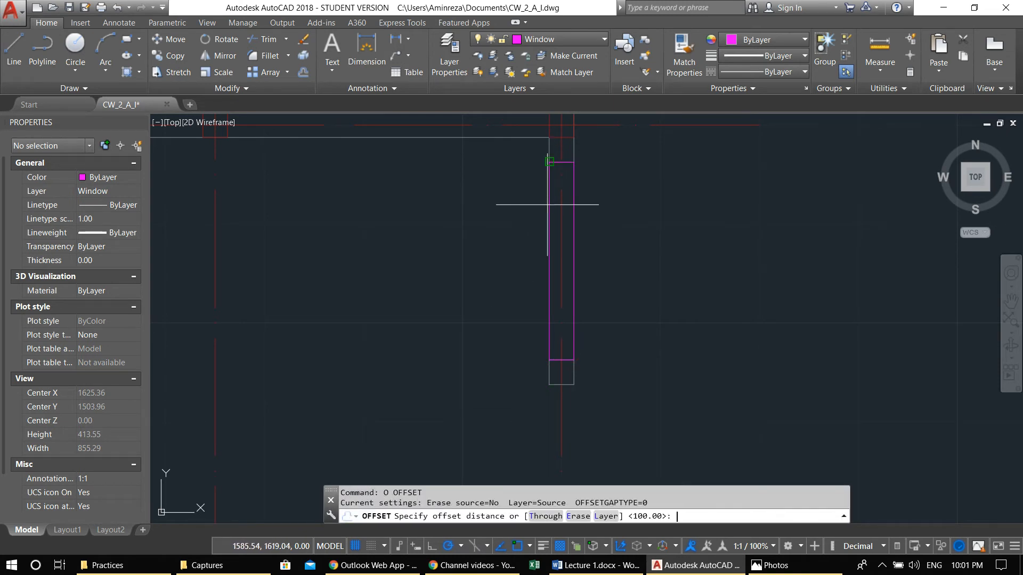
pyautogui.scroll(2, 557, 186)
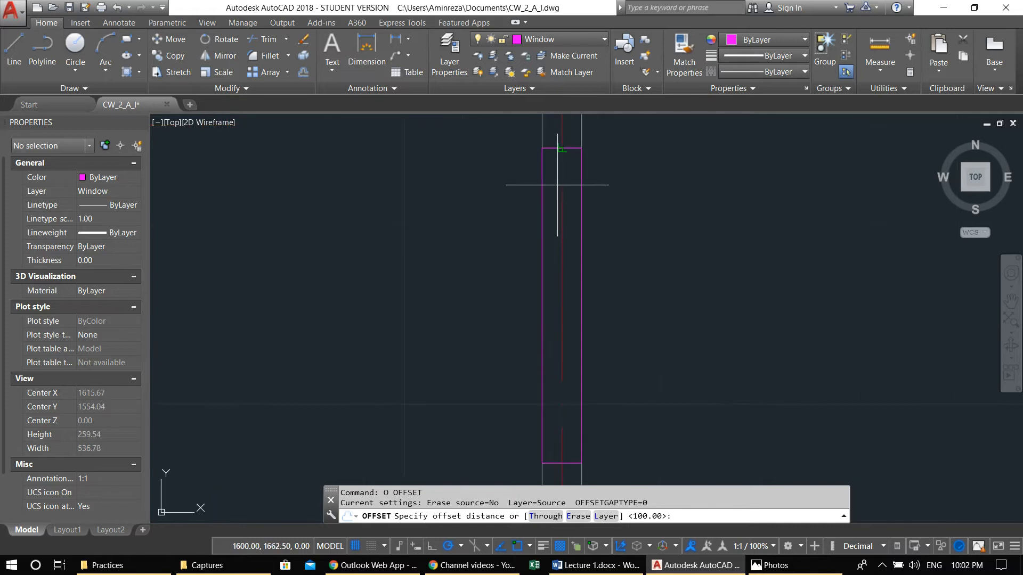
pyautogui.write('5')
pyautogui.press('Return')
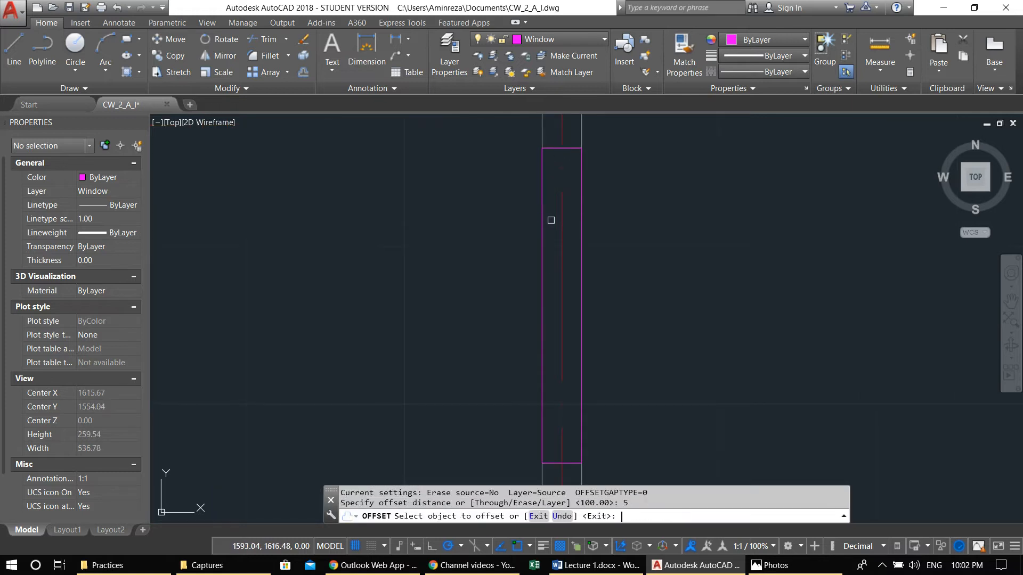
pyautogui.click(542, 233)
pyautogui.click(544, 232)
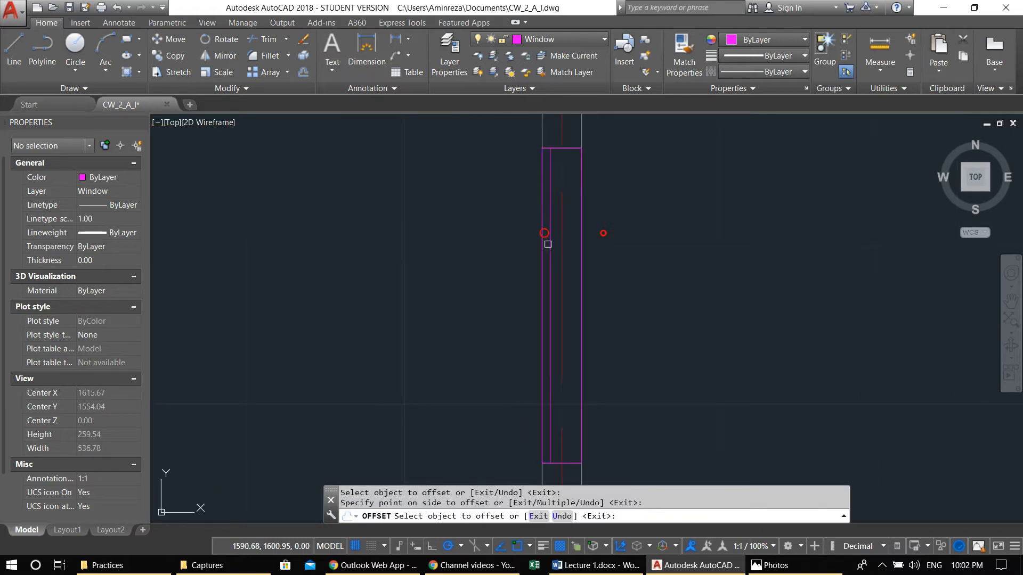
pyautogui.press('Escape')
# Step: Offset the window outline's top line downward twice, 5 apart
pyautogui.scroll(2, 581, 182)
pyautogui.write('o')
pyautogui.press('Return')
pyautogui.press('Return')
pyautogui.click(572, 177)
pyautogui.click(571, 208)
pyautogui.click(568, 210)
pyautogui.click(579, 265)
pyautogui.press('Escape')
pyautogui.press('Escape')
pyautogui.press('Escape')
# Step: Trim the two upper offset lines back to the innermost vertical frame line
pyautogui.moveTo(575, 270); pyautogui.dragTo(568, 255, button='middle')
pyautogui.write('ts or')
pyautogui.press('Return')
pyautogui.click(539, 181)
pyautogui.press('Return')
pyautogui.click(577, 193)
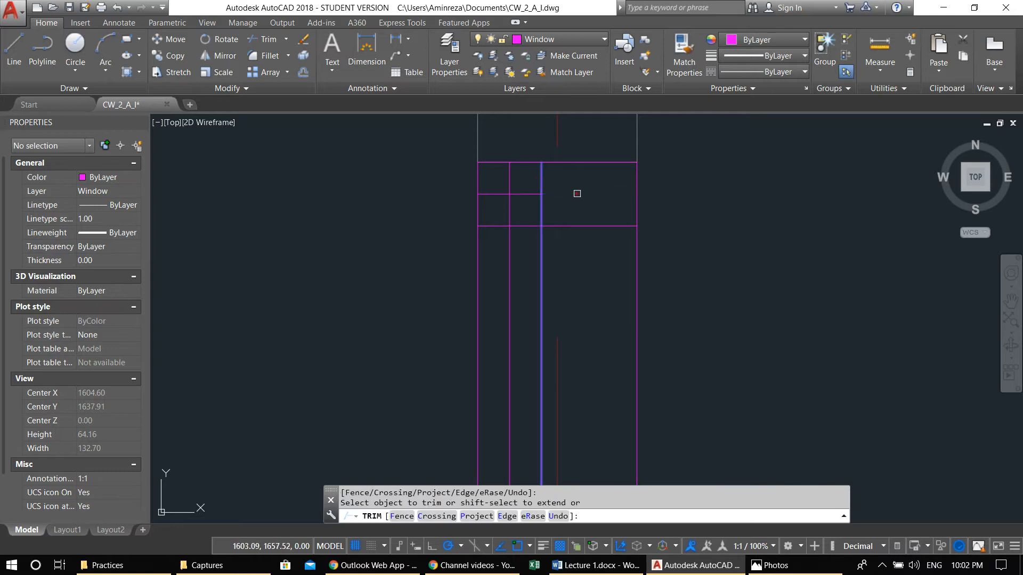
pyautogui.press('Escape')
pyautogui.press('Escape')
# Step: Trim the overlapping line segments inside the window frame's top corner
pyautogui.write('tr')
pyautogui.press('Return')
pyautogui.press('Return')
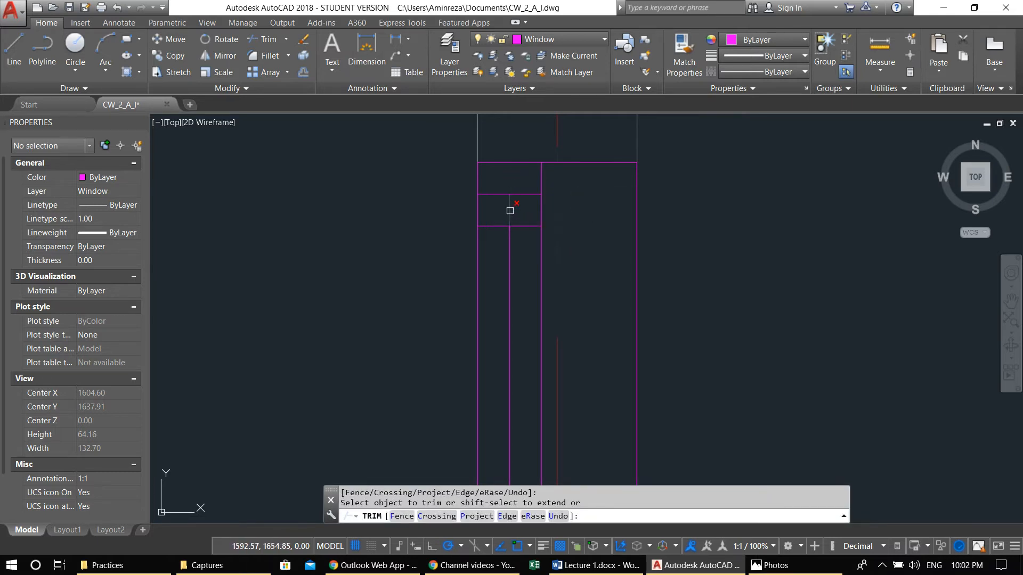
pyautogui.click(523, 227)
pyautogui.scroll(-6, 524, 226)
pyautogui.moveTo(518, 221); pyautogui.dragTo(526, 149, button='middle')
pyautogui.press('Escape')
pyautogui.press('Escape')
# Step: Offset the window outline's bottom line upward twice, 5 apart
pyautogui.moveTo(528, 367); pyautogui.dragTo(526, 270, button='middle')
pyautogui.scroll(4, 529, 348)
pyautogui.write('o')
pyautogui.press('Return')
pyautogui.press('Return')
pyautogui.click(528, 343)
pyautogui.click(523, 304)
pyautogui.click(521, 322)
pyautogui.click(524, 280)
pyautogui.press('Escape')
pyautogui.press('Escape')
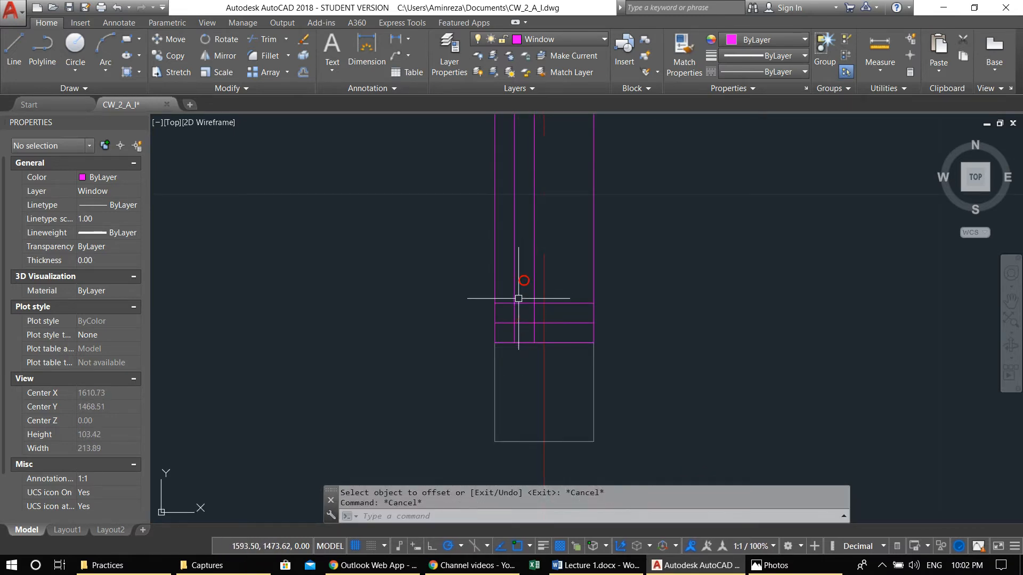
# Step: Trim the two lower offset lines back to the innermost vertical frame line
pyautogui.press('Return')
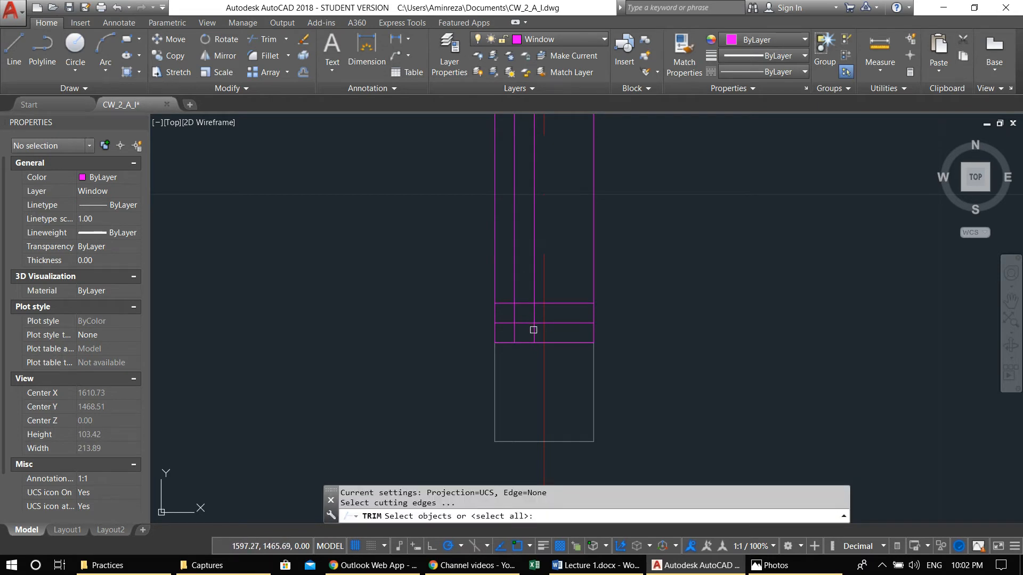
pyautogui.click(533, 330)
pyautogui.press('Return')
pyautogui.press('Return')
# Step: Trim the overlapping line segments inside the window frame's bottom corner
pyautogui.press('Return')
pyautogui.scroll(-4, 524, 302)
pyautogui.moveTo(524, 302); pyautogui.dragTo(525, 401, button='middle')
pyautogui.scroll(-2, 528, 329)
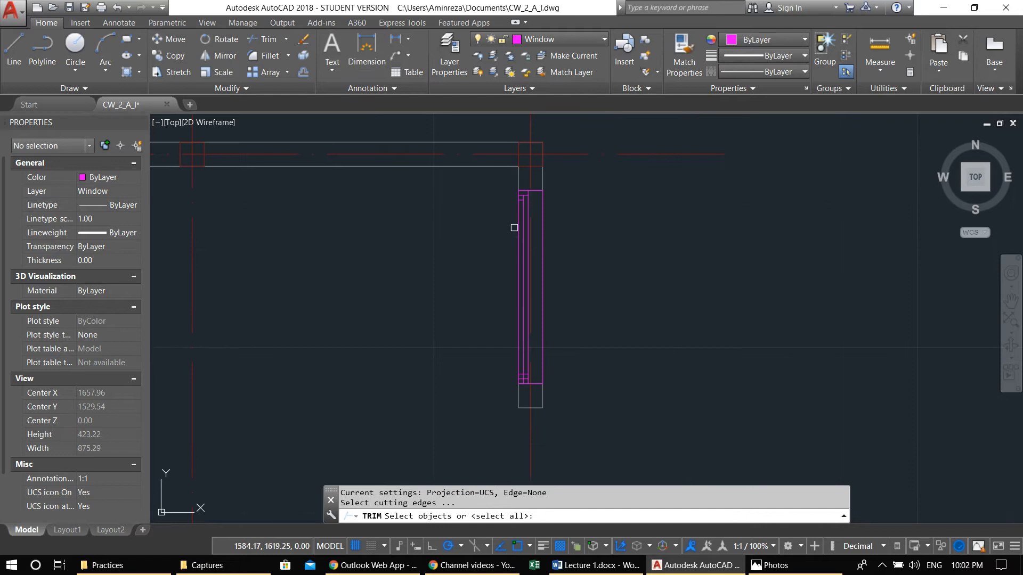
pyautogui.scroll(4, 511, 369)
pyautogui.click(525, 367)
pyautogui.press('Escape')
pyautogui.press('Escape')
pyautogui.press('Return')
pyautogui.press('Return')
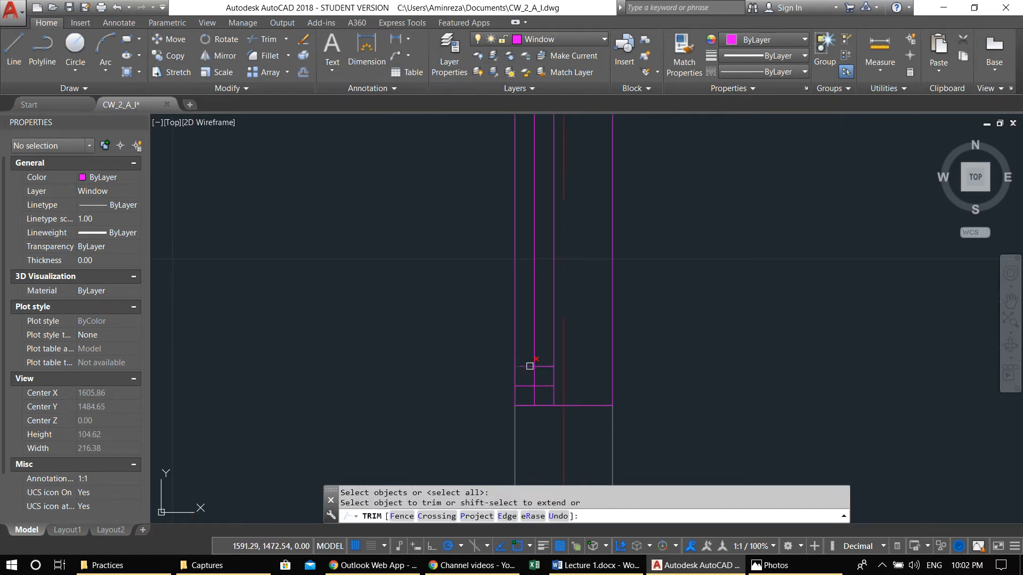
pyautogui.scroll(-2, 533, 396)
pyautogui.press('Escape')
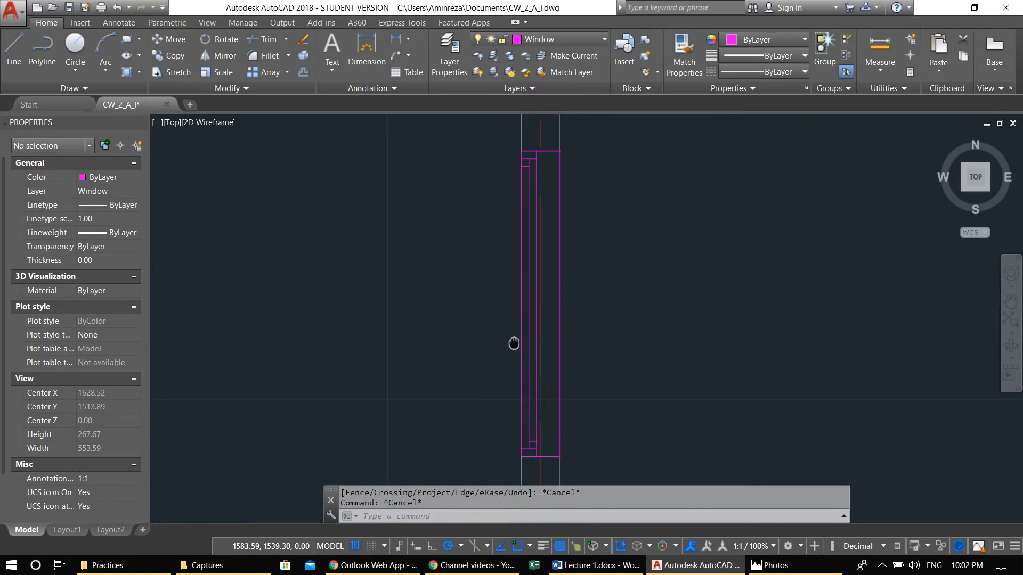
# Step: Draw a horizontal line across the window frame at the midpoint of its vertical lines
pyautogui.write('l')
pyautogui.press('Return')
pyautogui.click(543, 304)
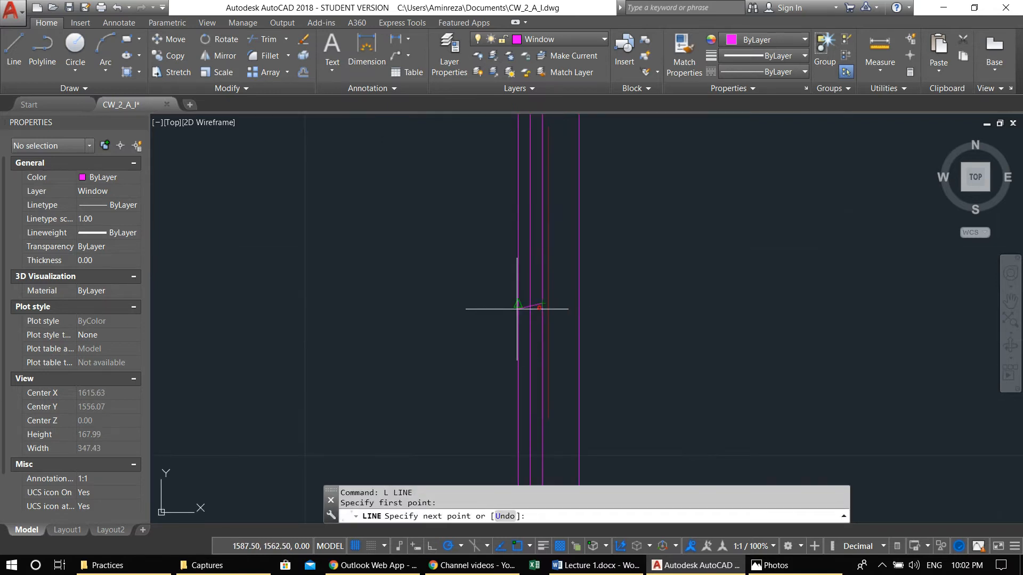
pyautogui.click(518, 304)
pyautogui.press('Escape')
# Step: Offset the frame's middle line 2.5 to both sides, above and below
pyautogui.moveTo(507, 324); pyautogui.dragTo(511, 356, button='middle')
pyautogui.write('o')
pyautogui.press('Return')
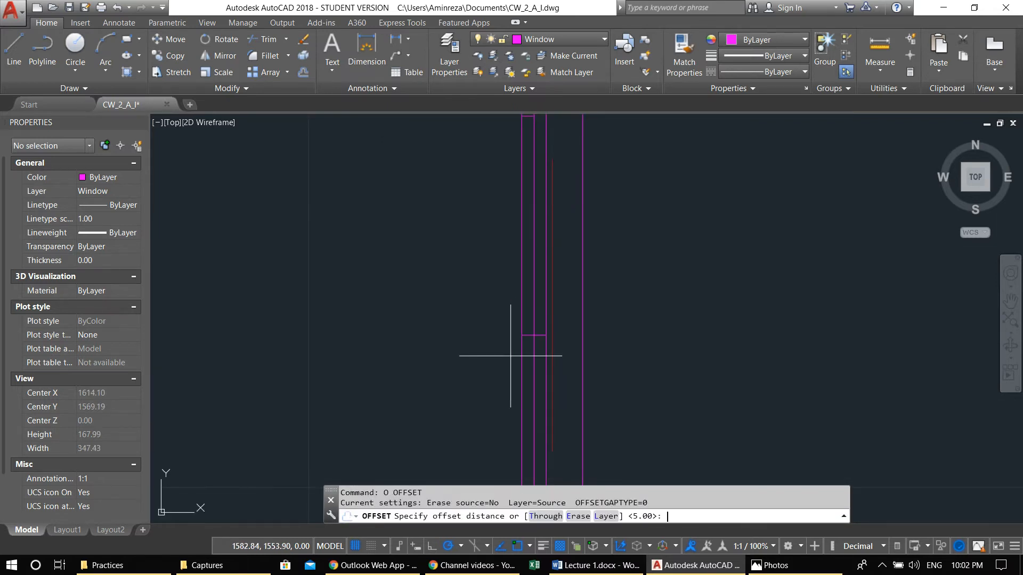
pyautogui.write('2.5')
pyautogui.press('Return')
pyautogui.click(529, 336)
pyautogui.click(527, 345)
pyautogui.scroll(6, 527, 329)
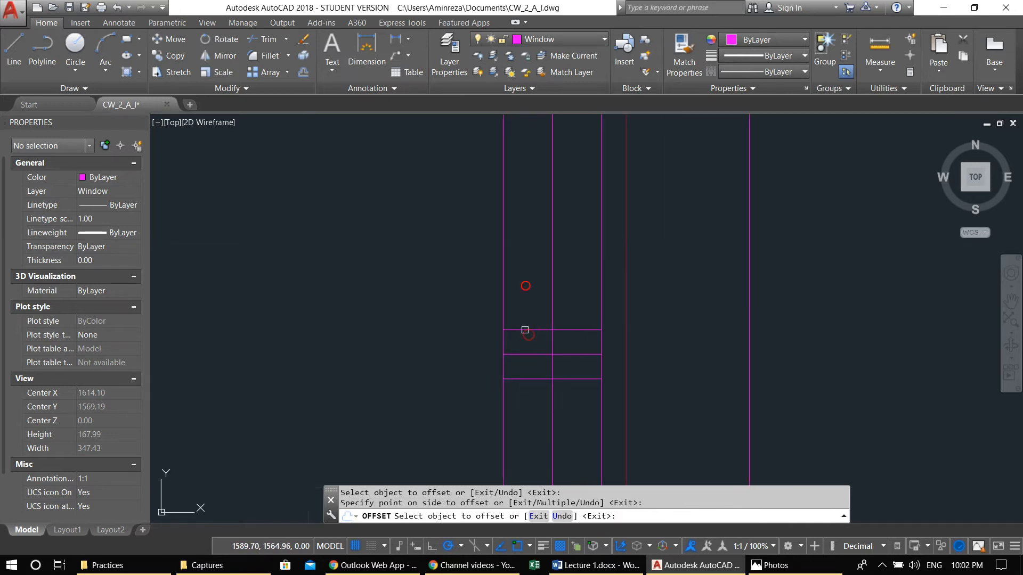
pyautogui.press('Escape')
# Step: Erase the original middle line between the two offset lines in the window frame
pyautogui.click(533, 355)
pyautogui.moveTo(533, 366); pyautogui.dragTo(505, 352, button='middle')
pyautogui.write('e')
pyautogui.press('Return')
pyautogui.scroll(-6, 505, 350)
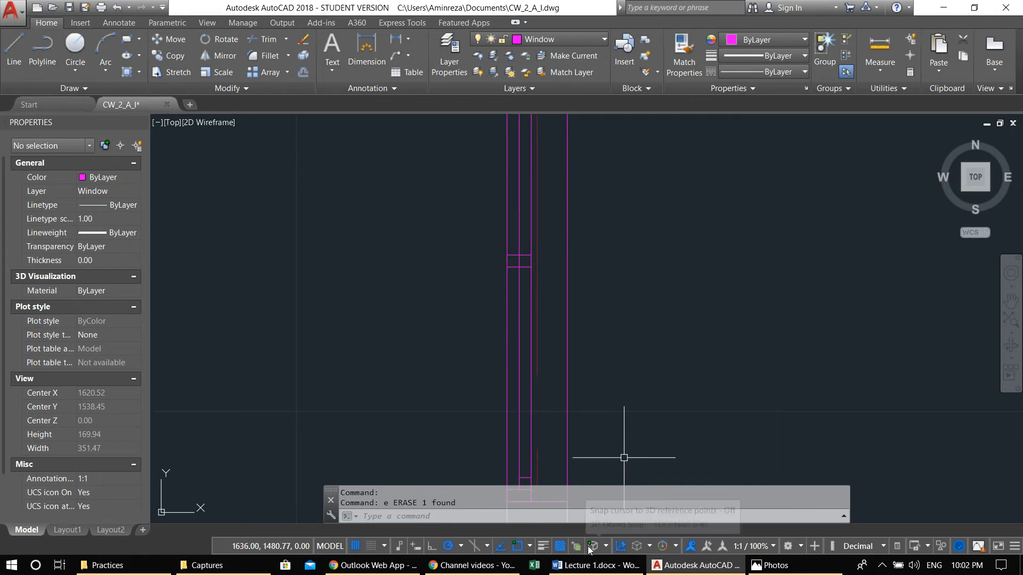
# Step: Check which object snap modes are enabled in the drafting settings
pyautogui.rightClick(518, 545)
pyautogui.click(530, 528)
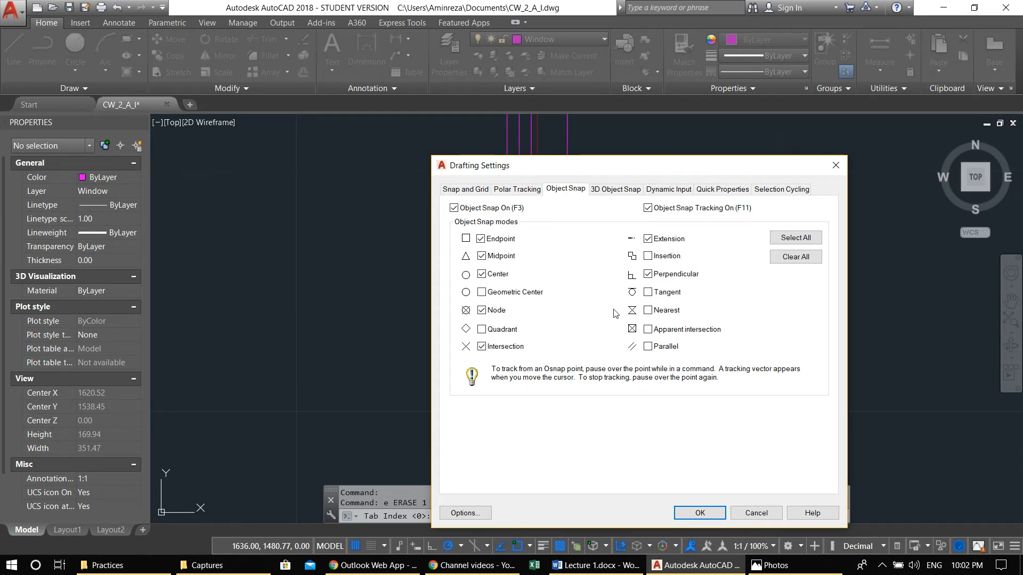
pyautogui.click(834, 168)
pyautogui.scroll(-3, 528, 251)
pyautogui.scroll(-2, 479, 270)
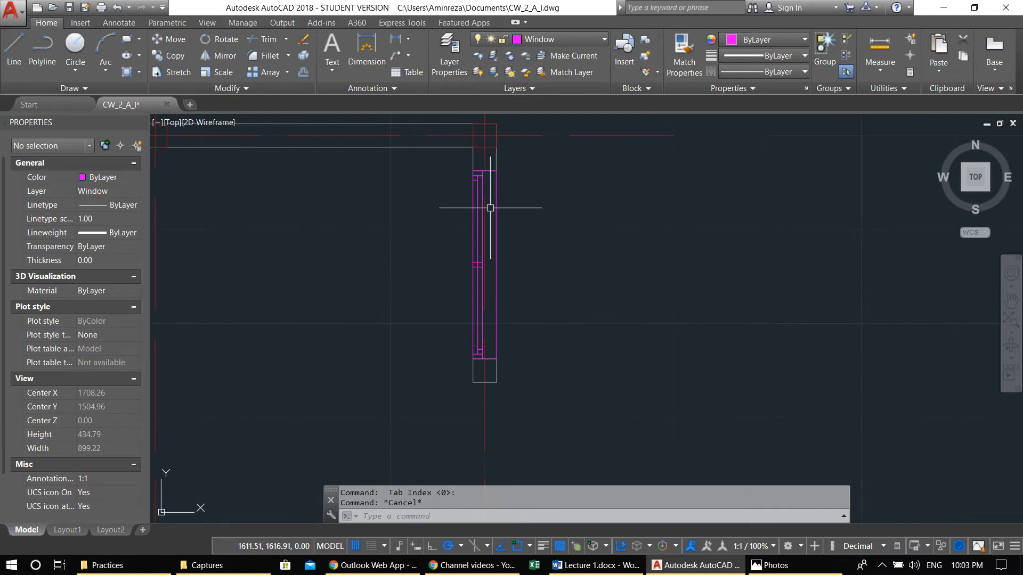
# Step: Draw a vertical glass line down the middle of the window's upper pane, ending at the central divider
pyautogui.click(453, 166)
pyautogui.click(441, 180)
pyautogui.moveTo(462, 219); pyautogui.dragTo(451, 217, button='middle')
pyautogui.write('l')
pyautogui.press('Return')
pyautogui.scroll(2, 472, 173)
pyautogui.scroll(2, 477, 173)
pyautogui.click(426, 190)
pyautogui.moveTo(435, 311); pyautogui.dragTo(434, 123, button='middle')
pyautogui.moveTo(459, 383); pyautogui.dragTo(450, 277, button='middle')
pyautogui.press('Return')
# Step: Draw a vertical glass line through the middle of the window's lower pane, from its bottom end to the central divider
pyautogui.press('Return')
pyautogui.scroll(-3, 443, 324)
pyautogui.moveTo(442, 325); pyautogui.dragTo(440, 201, button='middle')
pyautogui.scroll(3, 444, 284)
pyautogui.click(427, 312)
pyautogui.scroll(-3, 408, 240)
pyautogui.moveTo(407, 242); pyautogui.dragTo(408, 400, button='middle')
pyautogui.scroll(3, 409, 230)
pyautogui.scroll(-4, 423, 230)
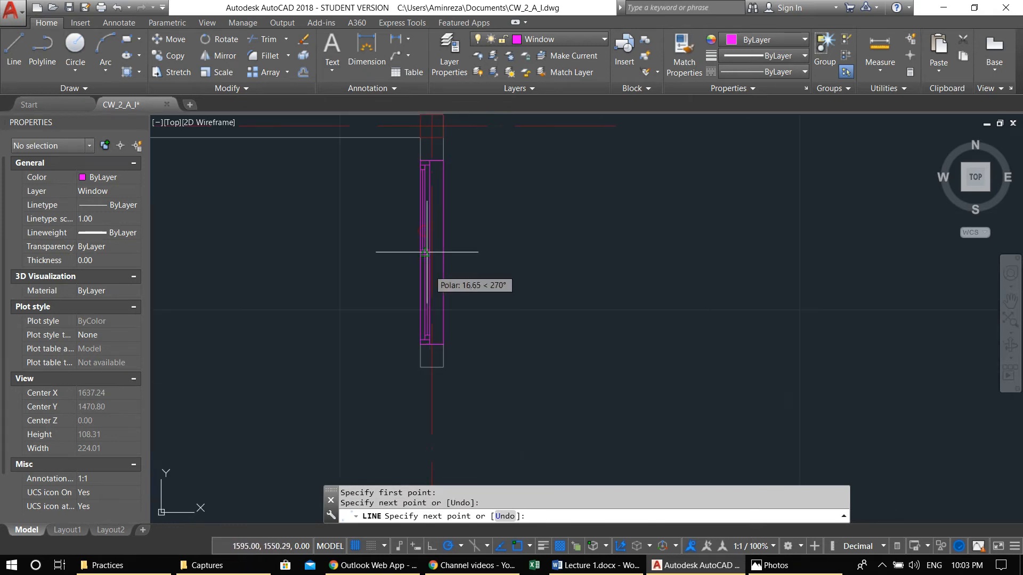
pyautogui.press('Escape')
# Step: Copy the whole window by its upper-left corner to the next opening below in the same right-hand wall
pyautogui.click(412, 143)
pyautogui.click(463, 341)
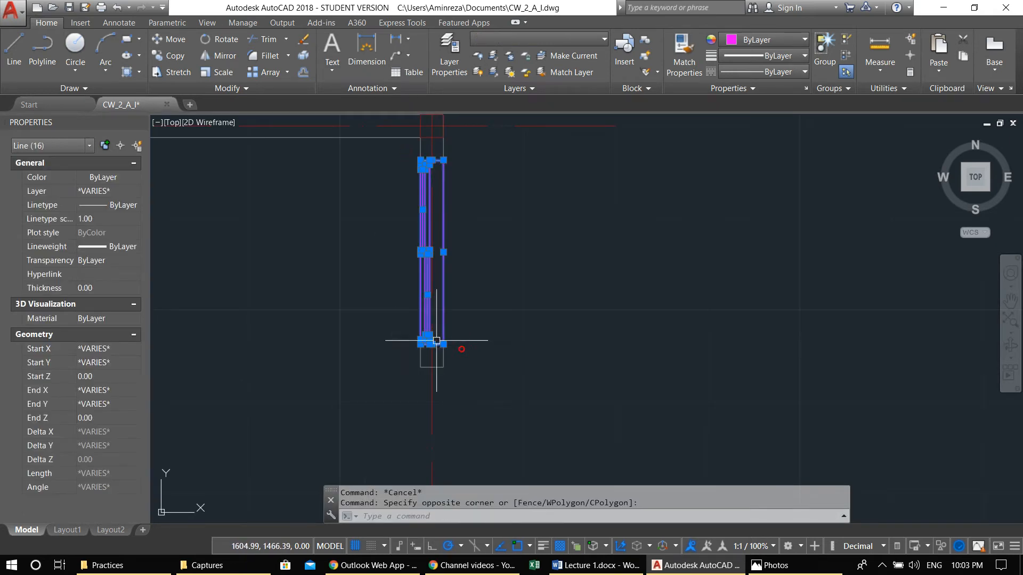
pyautogui.moveTo(434, 343); pyautogui.dragTo(457, 354, button='middle')
pyautogui.write('co')
pyautogui.press('Return')
pyautogui.scroll(5, 434, 160)
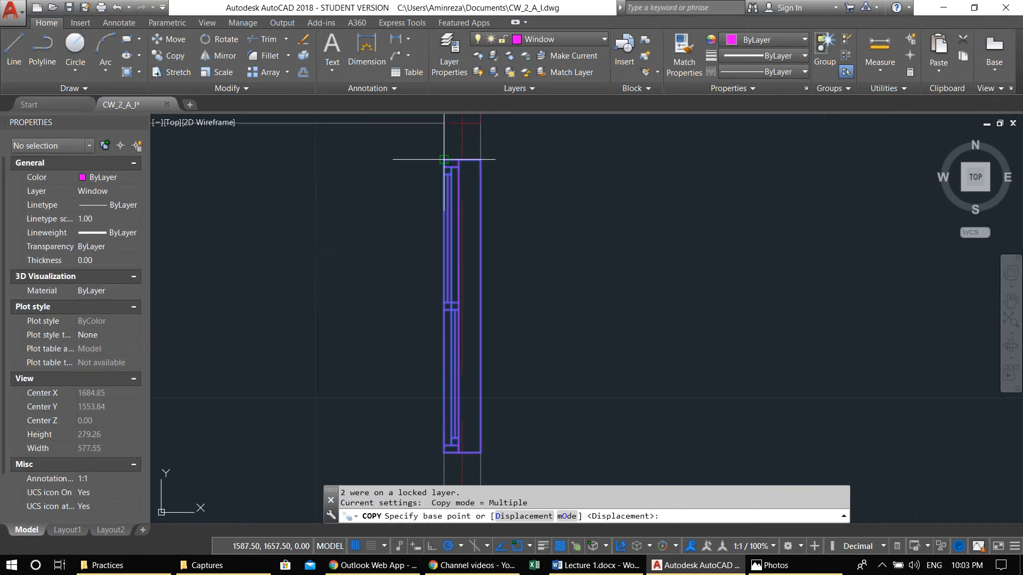
pyautogui.click(449, 168)
pyautogui.scroll(-6, 449, 250)
pyautogui.moveTo(450, 318); pyautogui.dragTo(473, 222, button='middle')
pyautogui.scroll(5, 473, 222)
pyautogui.click(460, 154)
pyautogui.scroll(-8, 468, 258)
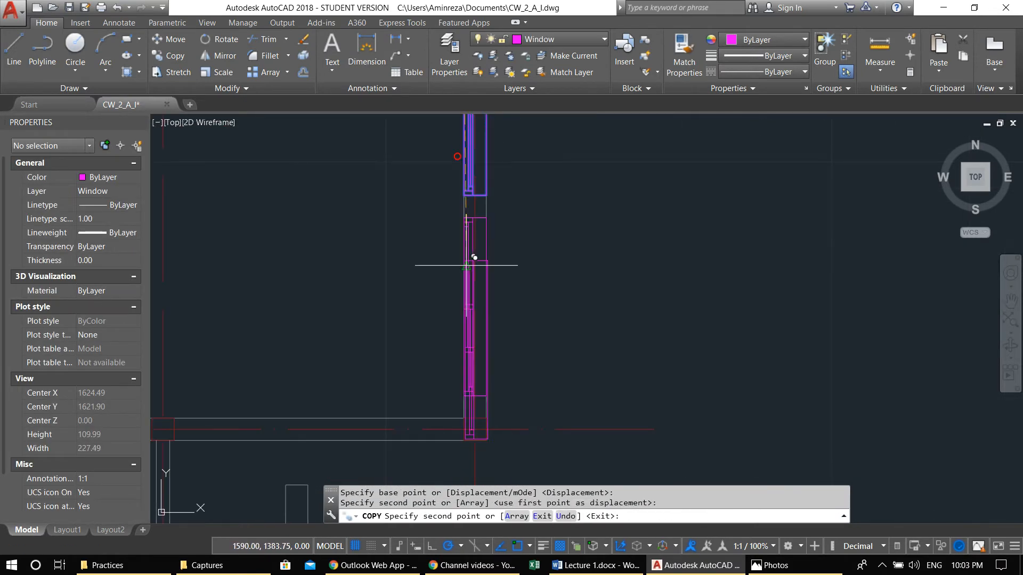
# Step: Place two more window copies, one in the lower right wall's opening and one in the free space below the plan
pyautogui.moveTo(460, 269); pyautogui.dragTo(483, 178, button='middle')
pyautogui.scroll(-3, 559, 322)
pyautogui.scroll(6, 576, 333)
pyautogui.click(511, 247)
pyautogui.scroll(-4, 504, 300)
pyautogui.moveTo(491, 314); pyautogui.dragTo(567, 167, button='middle')
pyautogui.scroll(-2, 484, 276)
pyautogui.moveTo(483, 277); pyautogui.dragTo(594, 194, button='middle')
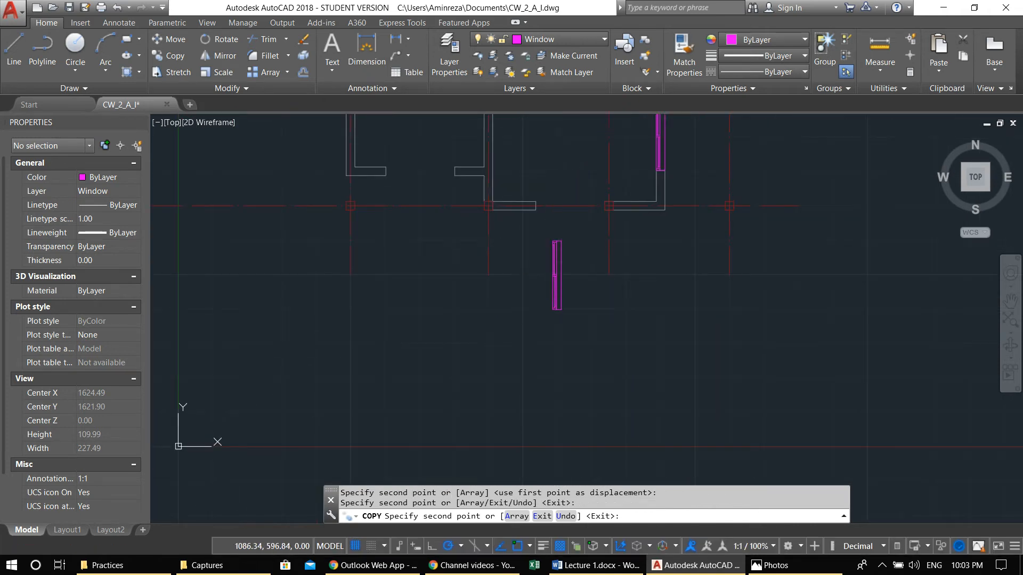
pyautogui.press('Escape')
# Step: Rotate the window copy below the plan 90 degrees clockwise about its upper-right corner so it lies horizontally
pyautogui.click(535, 230)
pyautogui.click(590, 357)
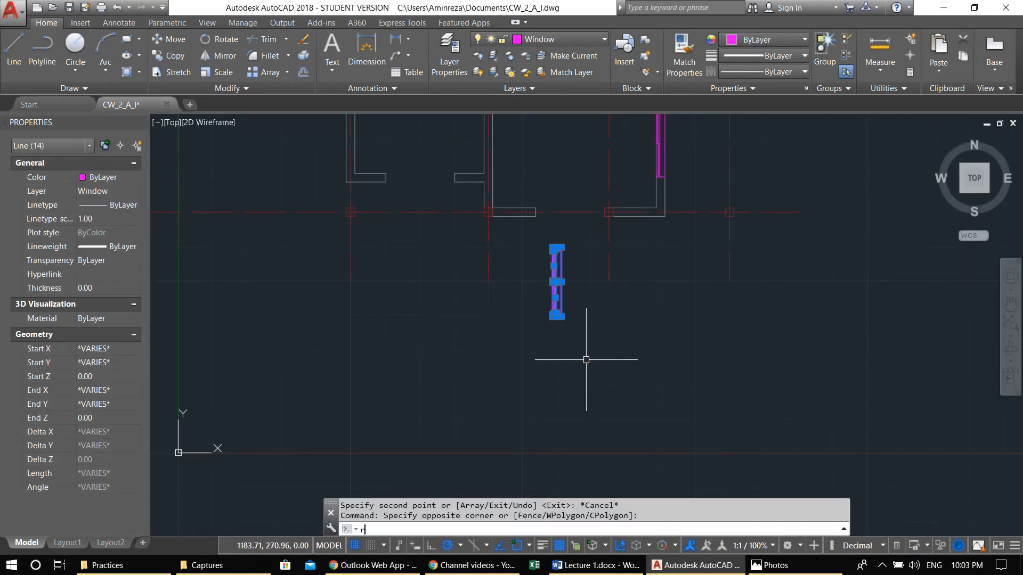
pyautogui.write('ro')
pyautogui.press('Return')
pyautogui.scroll(2, 559, 284)
pyautogui.click(563, 226)
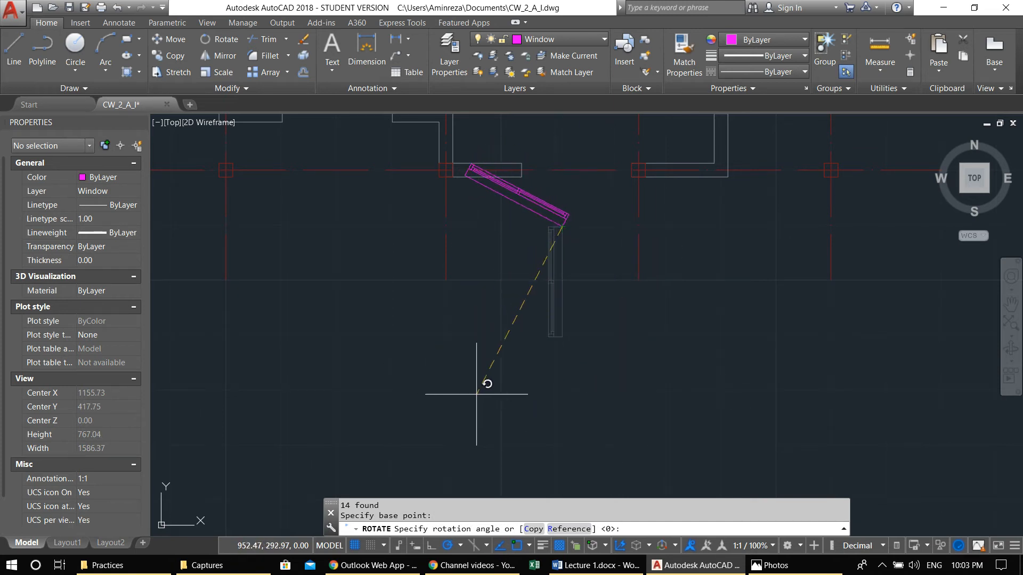
pyautogui.click(562, 410)
# Step: Move the horizontal window by its upper-right corner into the opening of the lower-right room's bottom wall
pyautogui.scroll(4, 463, 240)
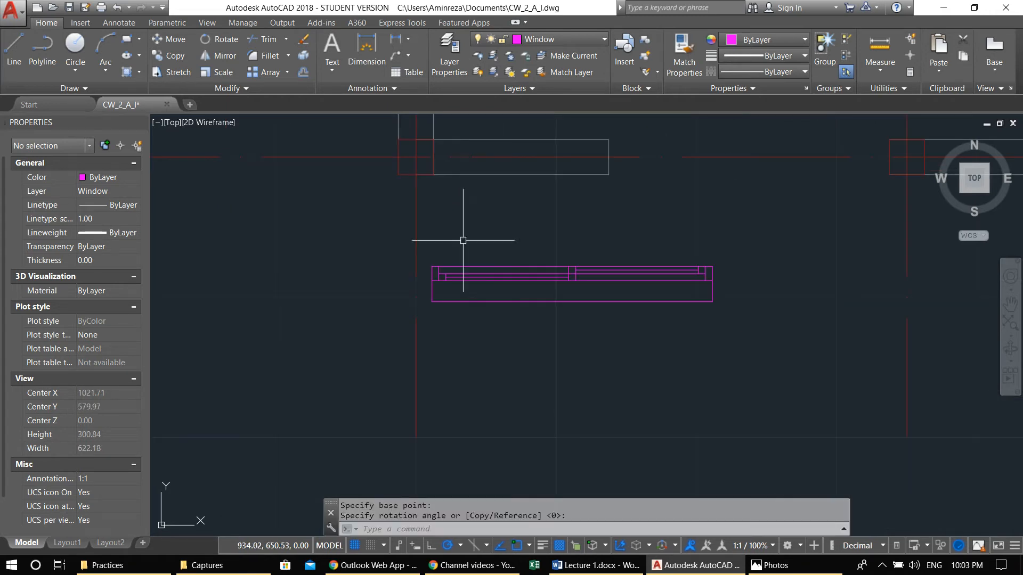
pyautogui.click(390, 245)
pyautogui.click(760, 344)
pyautogui.moveTo(702, 330); pyautogui.dragTo(635, 343, button='middle')
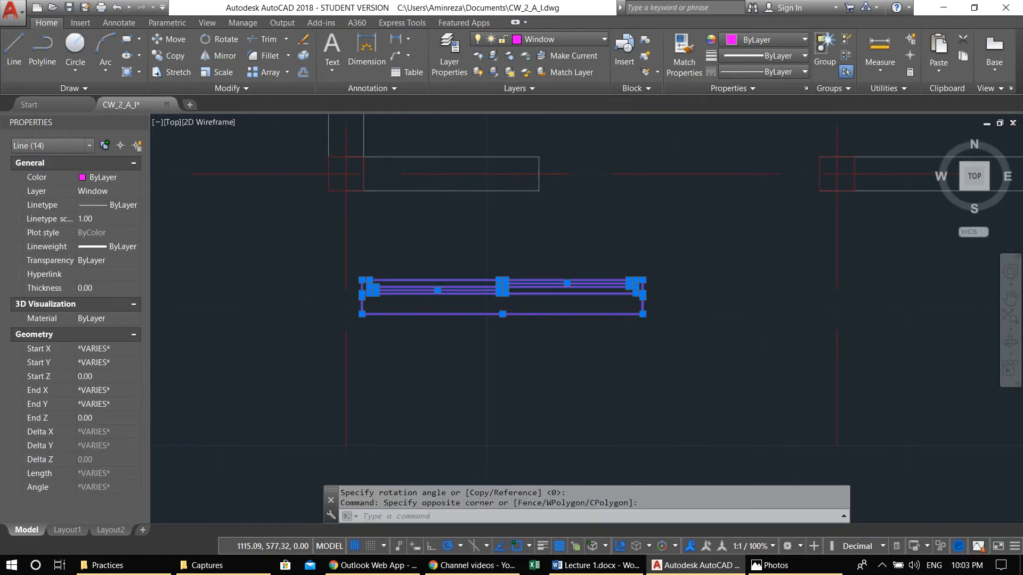
pyautogui.write('m')
pyautogui.press('Return')
pyautogui.click(642, 280)
pyautogui.moveTo(722, 233); pyautogui.dragTo(632, 340, button='middle')
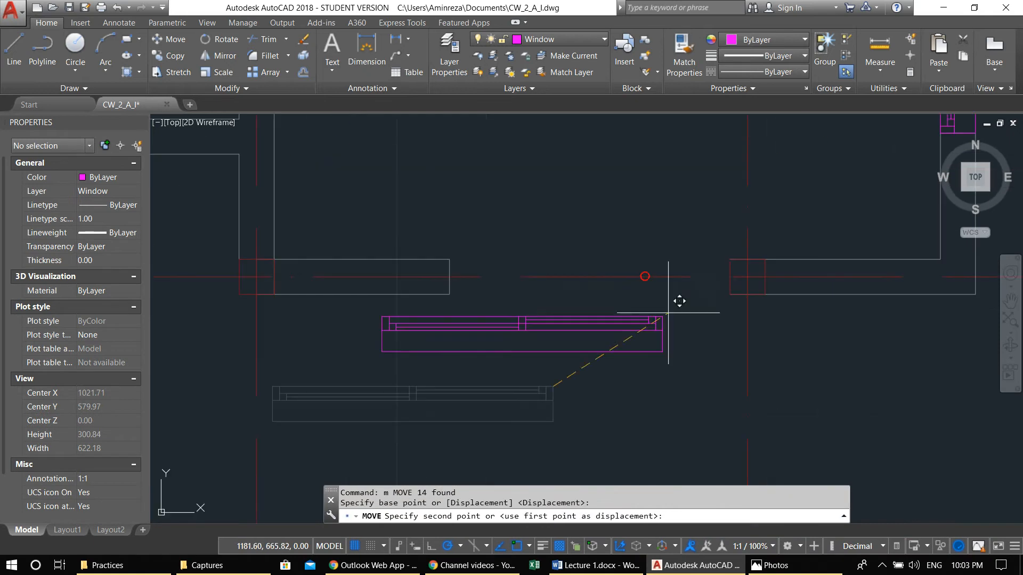
pyautogui.click(730, 260)
# Step: Copy the horizontal window by its upper-right corner into the opening of the lower-left room's bottom wall
pyautogui.click(421, 230)
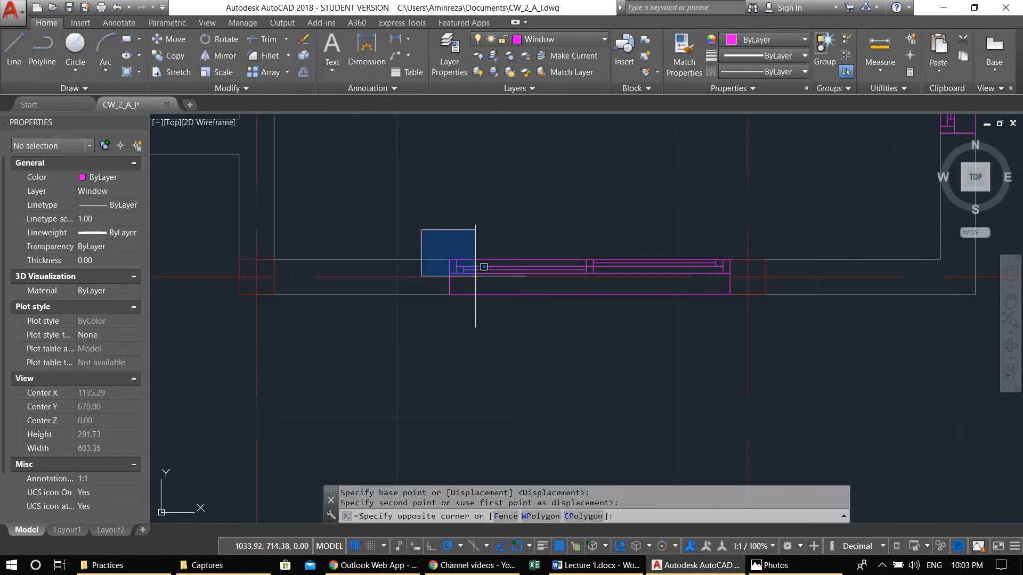
pyautogui.click(748, 351)
pyautogui.moveTo(685, 331); pyautogui.dragTo(690, 382, button='middle')
pyautogui.write('co')
pyautogui.press('Return')
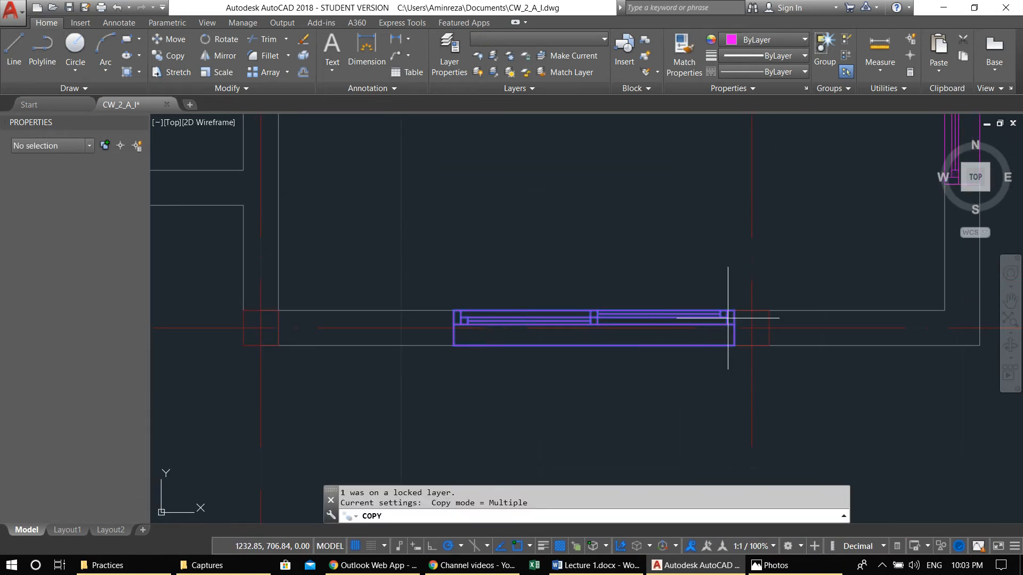
pyautogui.click(734, 310)
pyautogui.scroll(-2, 457, 291)
pyautogui.moveTo(457, 290); pyautogui.dragTo(576, 293, button='middle')
pyautogui.click(547, 253)
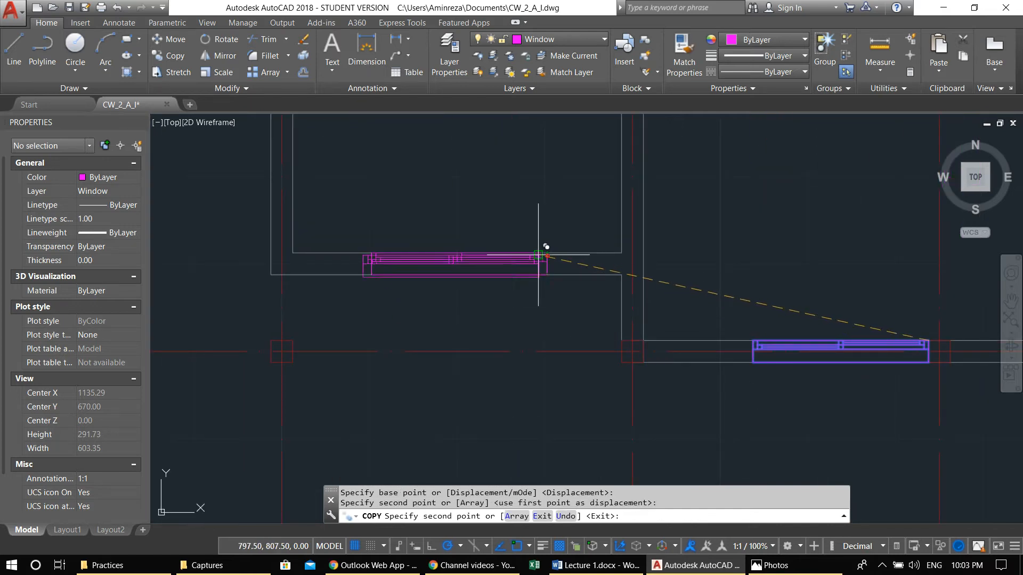
pyautogui.scroll(-5, 548, 229)
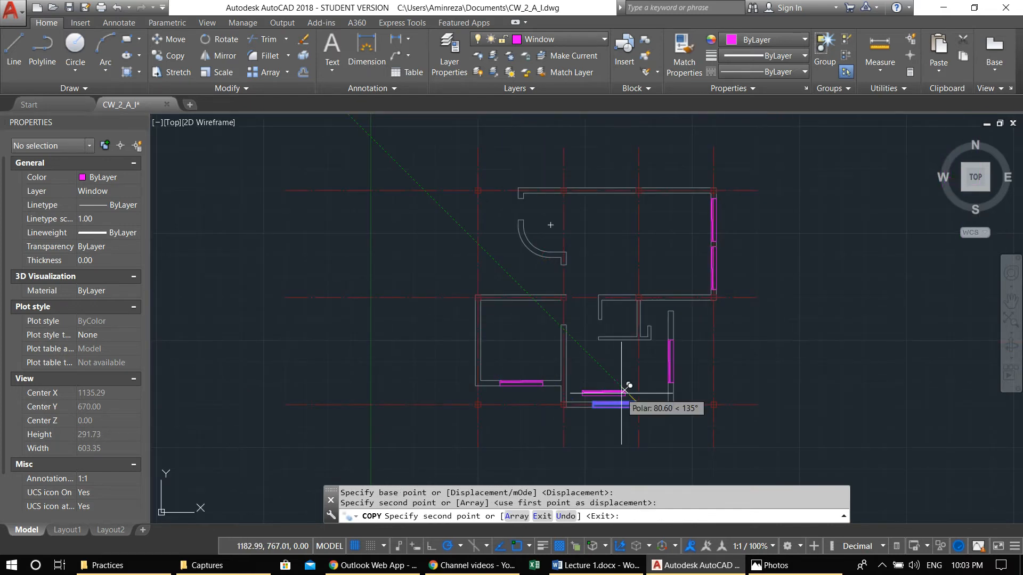
pyautogui.moveTo(629, 406); pyautogui.dragTo(580, 374, button='middle')
pyautogui.moveTo(497, 194); pyautogui.dragTo(561, 265, button='middle')
pyautogui.scroll(3, 495, 211)
pyautogui.scroll(6, 494, 211)
pyautogui.press('Escape')
pyautogui.press('Escape')
# Step: Outline the opening above the curved wall with a closed rectangle of four lines
pyautogui.write('l')
pyautogui.press('Return')
pyautogui.click(558, 202)
pyautogui.click(558, 339)
pyautogui.click(523, 339)
pyautogui.click(527, 204)
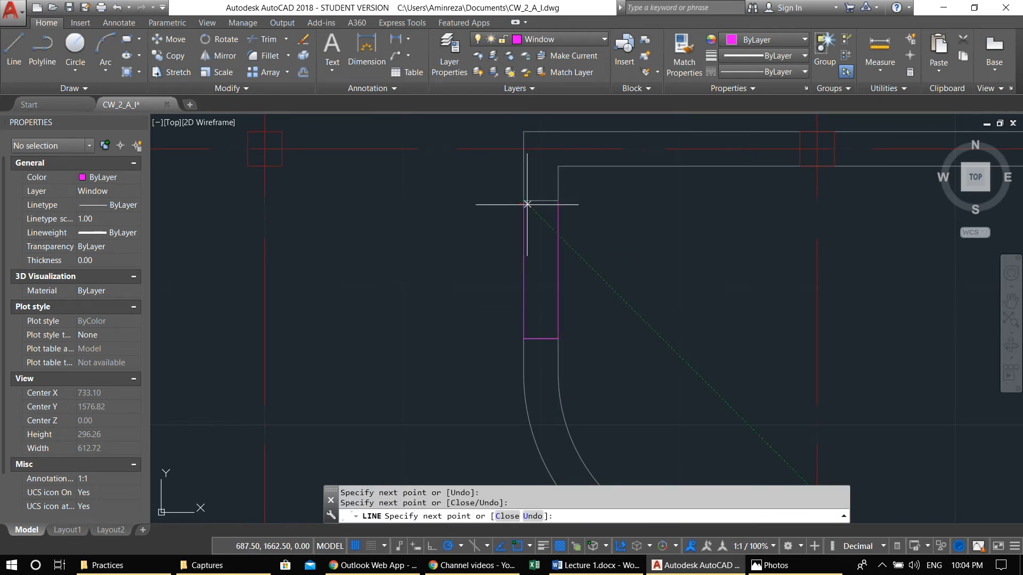
pyautogui.press('Return')
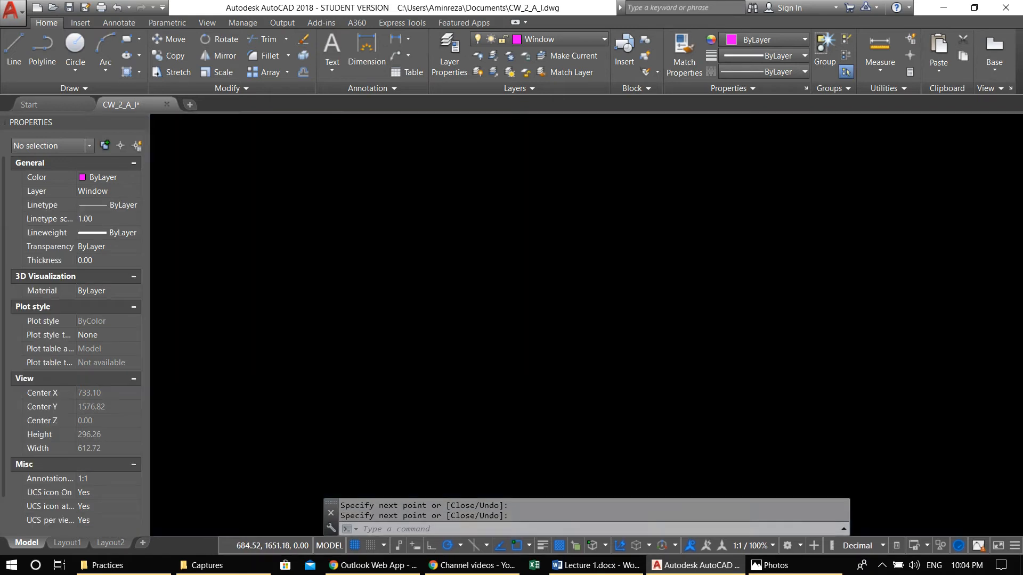
pyautogui.press('Escape')
pyautogui.press('Escape')
# Step: Offset the new window outline's inner vertical line 5 towards the outside, twice in succession
pyautogui.moveTo(504, 278); pyautogui.dragTo(526, 274, button='middle')
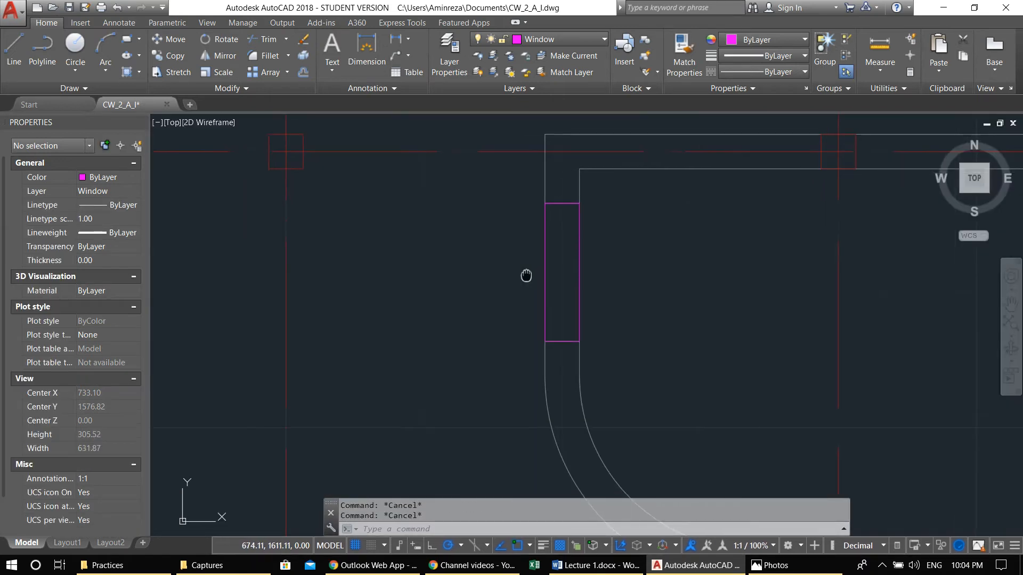
pyautogui.write('o')
pyautogui.press('Return')
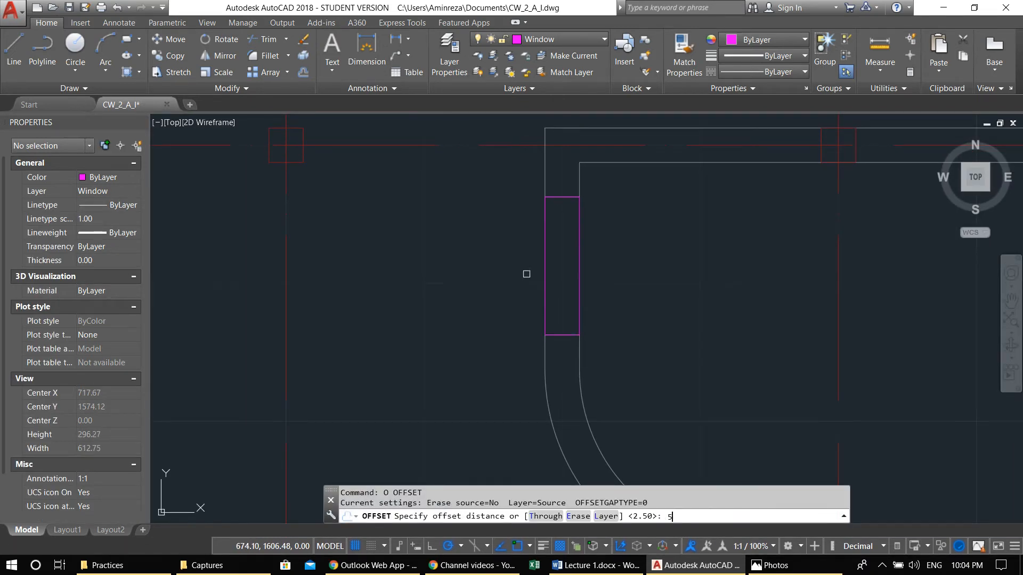
pyautogui.press('Return')
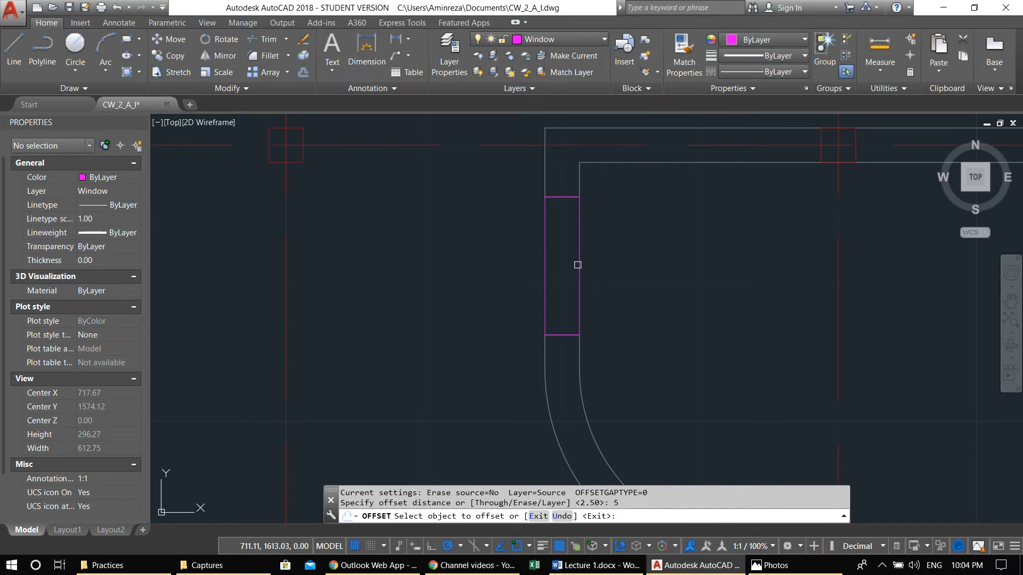
pyautogui.scroll(-6, 586, 269)
pyautogui.scroll(8, 581, 263)
pyautogui.click(553, 255)
pyautogui.click(531, 251)
pyautogui.click(542, 251)
pyautogui.click(521, 249)
pyautogui.press('Escape')
pyautogui.press('Escape')
# Step: Offset the window outline's top line 5 downward, twice in succession
pyautogui.moveTo(541, 227); pyautogui.dragTo(520, 237, button='middle')
pyautogui.write('o')
pyautogui.press('Return')
pyautogui.press('Return')
pyautogui.click(498, 190)
pyautogui.click(494, 219)
pyautogui.click(492, 201)
pyautogui.click(504, 244)
pyautogui.click(499, 201)
pyautogui.click(497, 249)
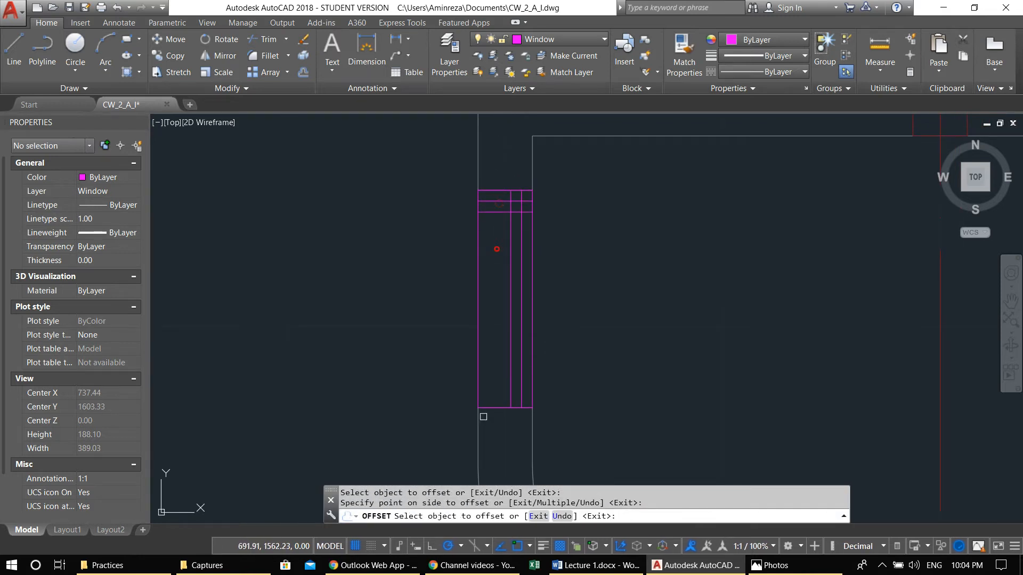
# Step: Offset the window outline's bottom line 5 upward, twice in succession
pyautogui.click(492, 407)
pyautogui.click(493, 378)
pyautogui.click(496, 396)
pyautogui.click(495, 350)
pyautogui.press('Escape')
# Step: Trim the overlapping line segments at the bottom end of the new window frame
pyautogui.moveTo(492, 382); pyautogui.dragTo(504, 356, button='middle')
pyautogui.write('tr')
pyautogui.press('Return')
pyautogui.press('Return')
pyautogui.scroll(4, 518, 373)
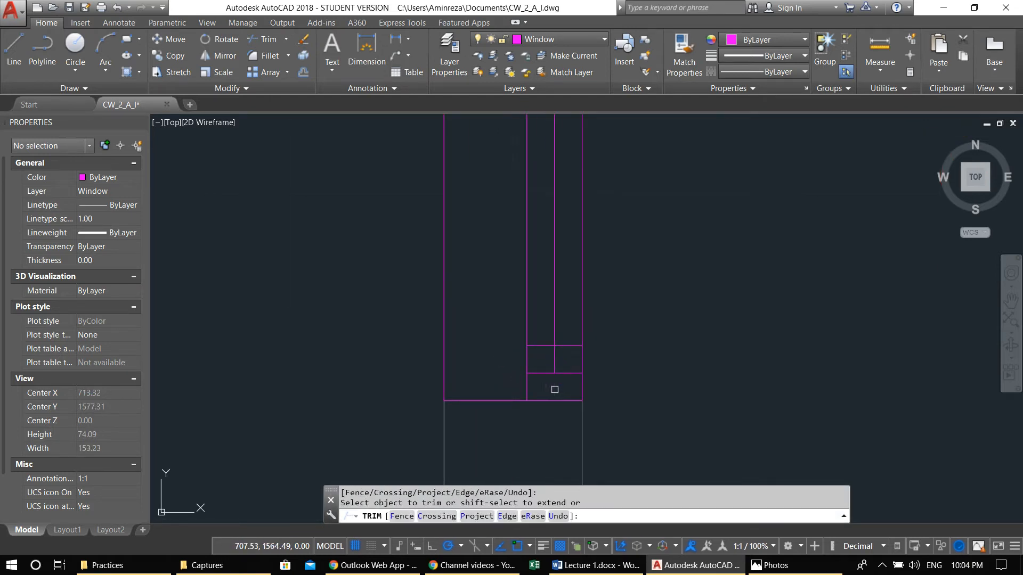
pyautogui.click(538, 344)
pyautogui.scroll(-2, 544, 342)
# Step: Trim the overlapping line segments at the top end of the new window frame
pyautogui.moveTo(559, 131); pyautogui.dragTo(564, 306, button='middle')
pyautogui.moveTo(556, 200); pyautogui.dragTo(557, 215, button='middle')
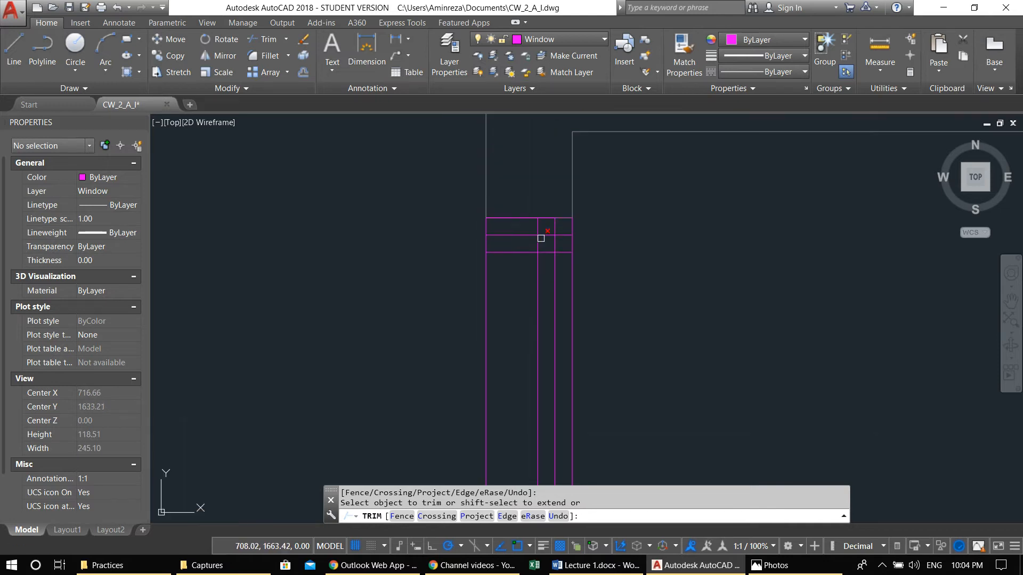
pyautogui.click(515, 227)
pyautogui.click(521, 247)
pyautogui.scroll(-4, 520, 247)
pyautogui.scroll(4, 529, 252)
pyautogui.press('Escape')
pyautogui.moveTo(560, 274); pyautogui.dragTo(554, 196, button='middle')
pyautogui.write('tr')
pyautogui.press('Return')
pyautogui.press('Return')
pyautogui.press('Escape')
# Step: Draw a vertical glass line between the midpoints of the pane's short top and bottom lines
pyautogui.write('l')
pyautogui.press('Return')
pyautogui.click(531, 182)
pyautogui.moveTo(530, 470); pyautogui.dragTo(521, 319, button='middle')
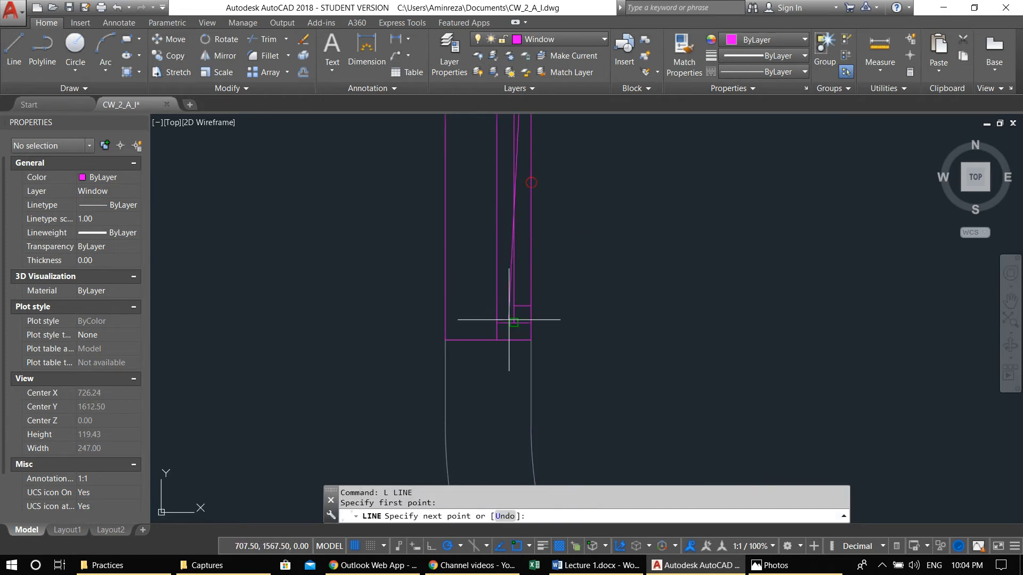
pyautogui.click(524, 305)
pyautogui.scroll(-4, 511, 314)
pyautogui.press('Return')
pyautogui.click(436, 223)
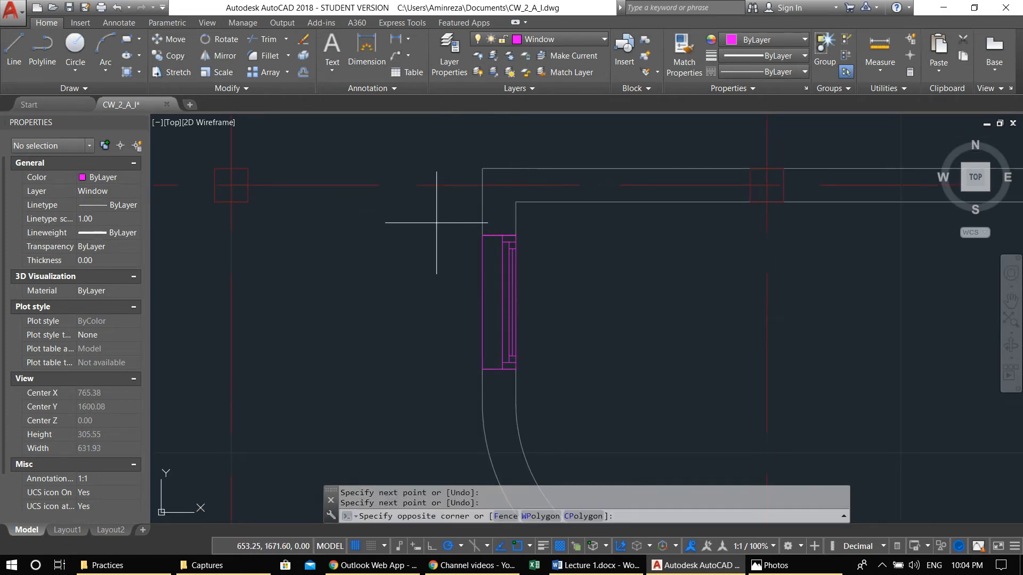
pyautogui.click(571, 420)
pyautogui.moveTo(524, 374); pyautogui.dragTo(498, 381, button='middle')
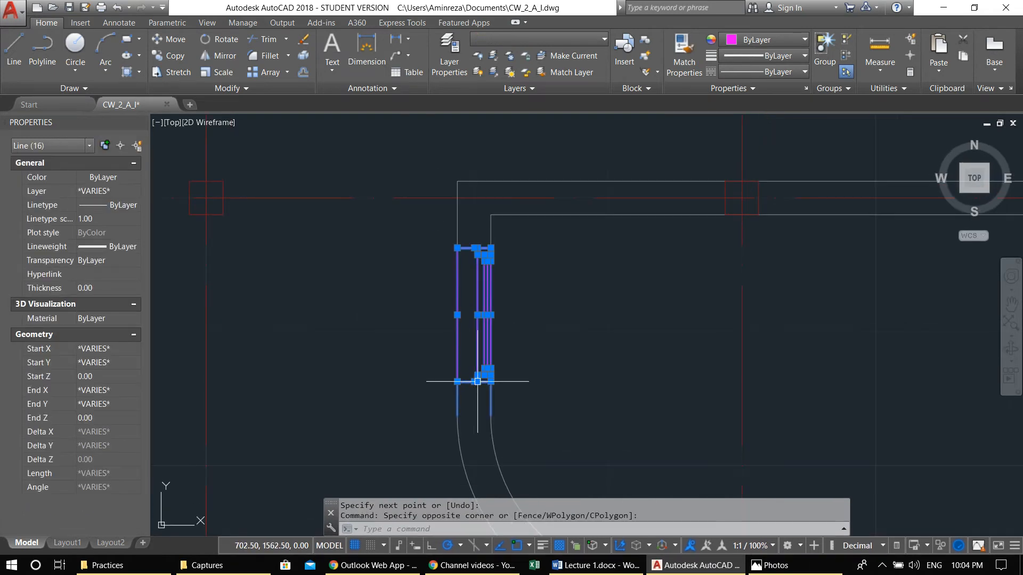
pyautogui.press('Return')
pyautogui.click(442, 357)
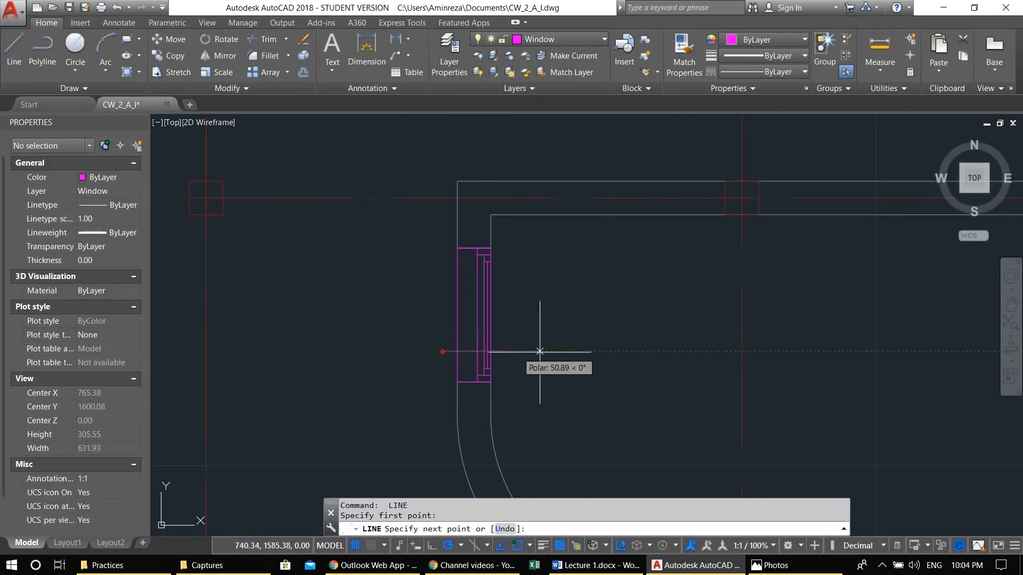
pyautogui.scroll(-2, 539, 336)
pyautogui.press('Escape')
pyautogui.press('Escape')
# Step: Copy the finished window beside the curved wall to the free space beside the vertical wall stretch above the lower east window
pyautogui.click(469, 278)
pyautogui.click(542, 393)
pyautogui.moveTo(538, 395); pyautogui.dragTo(498, 407, button='middle')
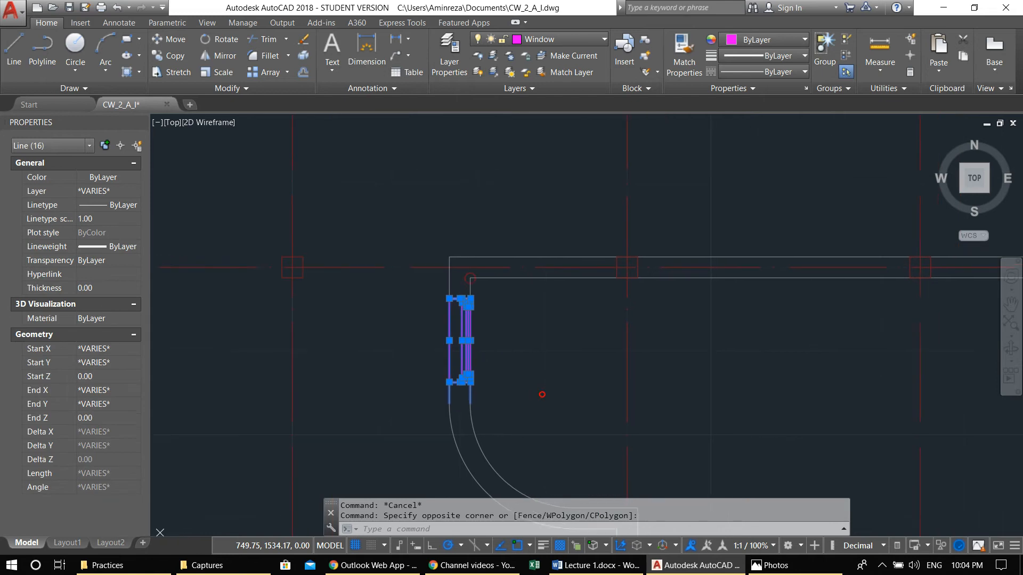
pyautogui.write('co')
pyautogui.press('Return')
pyautogui.click(413, 339)
pyautogui.scroll(-5, 410, 338)
pyautogui.scroll(3, 354, 262)
pyautogui.scroll(3, 354, 293)
pyautogui.scroll(4, 527, 257)
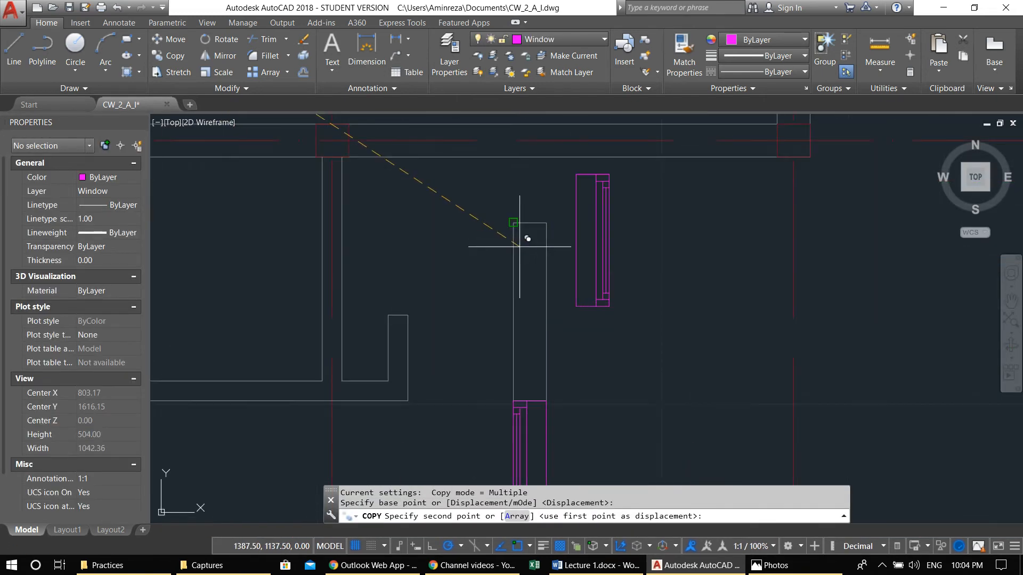
pyautogui.click(540, 266)
pyautogui.press('Escape')
# Step: Rotate the copied window half a turn so its glass side faces west
pyautogui.click(590, 205)
pyautogui.click(709, 412)
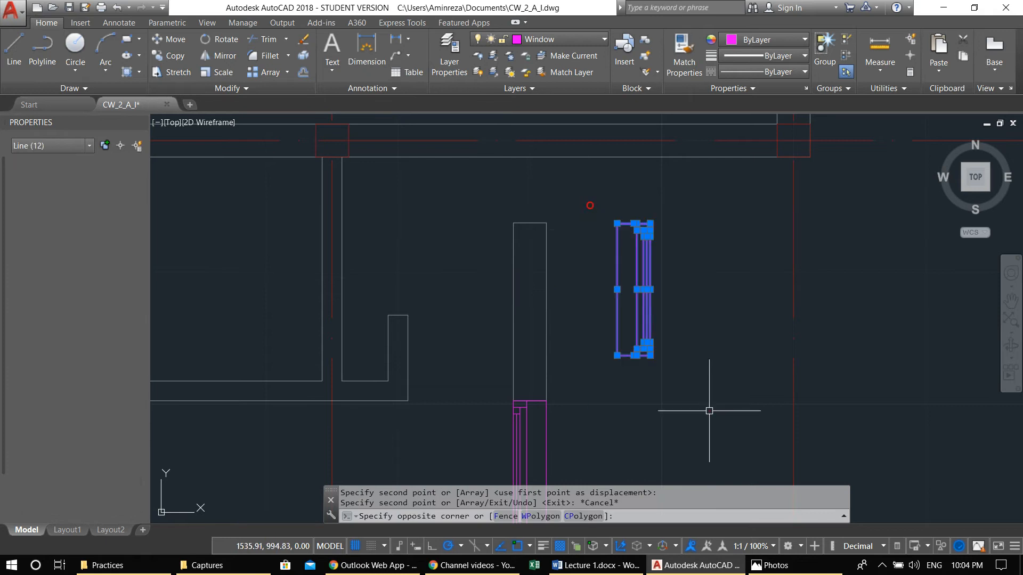
pyautogui.moveTo(680, 400); pyautogui.dragTo(665, 400, button='middle')
pyautogui.write('ro')
pyautogui.press('Return')
pyautogui.click(668, 331)
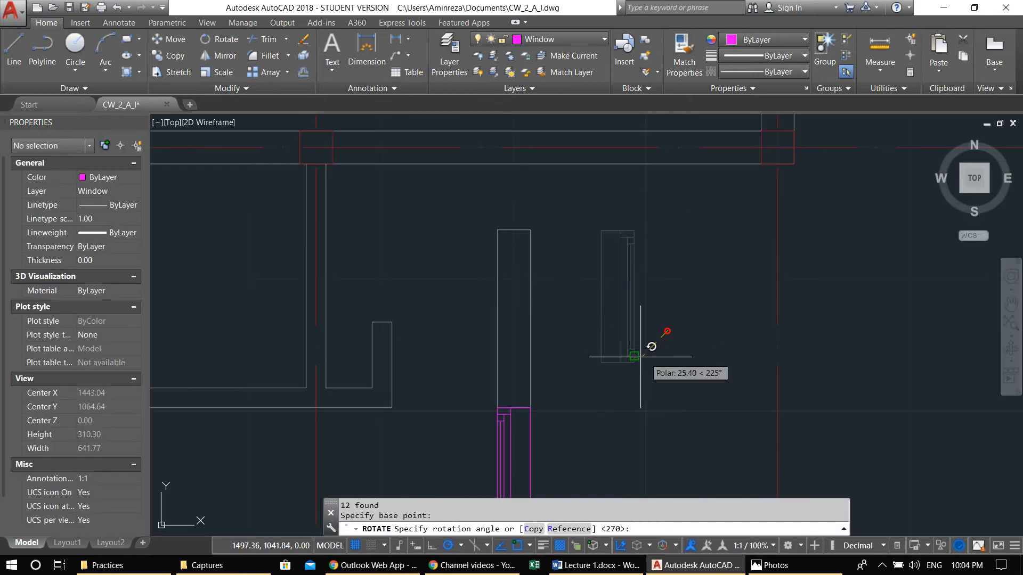
pyautogui.press('Escape')
# Step: Move the rotated window by its upper outer corner onto the top end of the vertical wall, at its outer face
pyautogui.click(645, 276)
pyautogui.click(752, 458)
pyautogui.moveTo(719, 454); pyautogui.dragTo(688, 451, button='middle')
pyautogui.write('m')
pyautogui.press('Return')
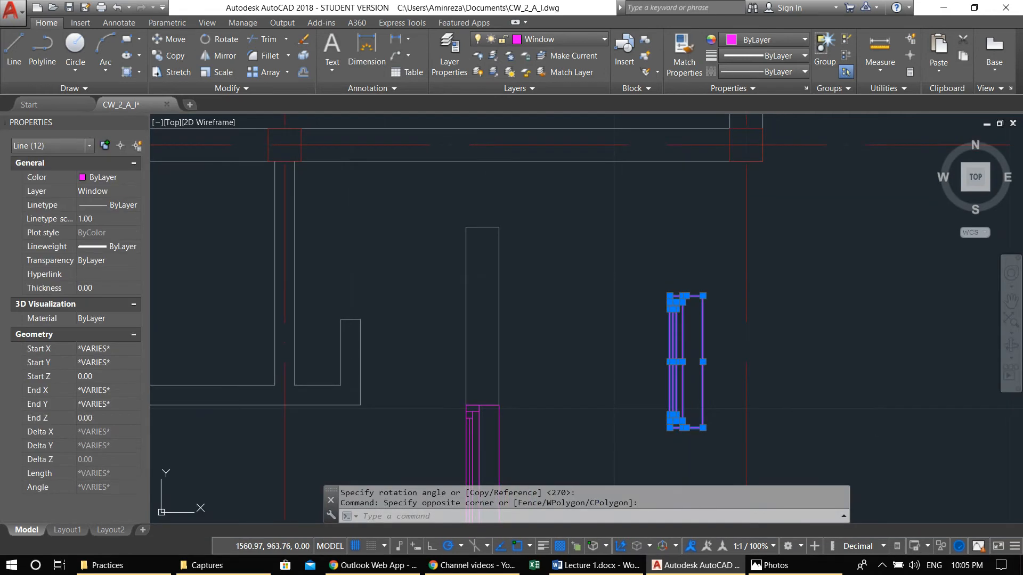
pyautogui.click(705, 300)
pyautogui.moveTo(504, 228); pyautogui.dragTo(578, 303, button='middle')
pyautogui.scroll(4, 585, 311)
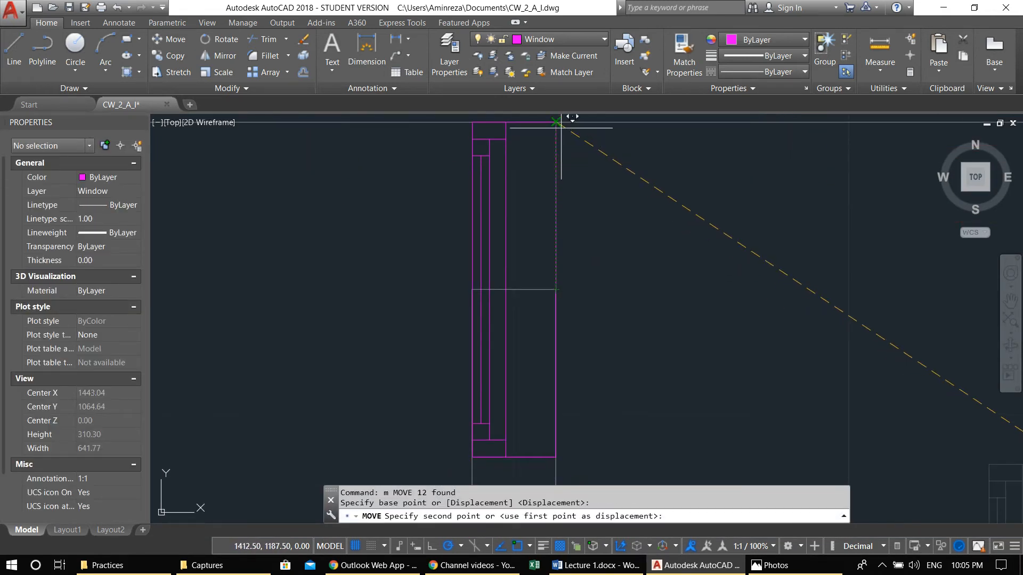
pyautogui.click(559, 125)
# Step: Move the window's lower end lines up to the midpoint of its outer side to halve its length
pyautogui.scroll(-2, 554, 193)
pyautogui.click(463, 319)
pyautogui.click(648, 424)
pyautogui.moveTo(579, 389); pyautogui.dragTo(566, 389, button='middle')
pyautogui.write('m')
pyautogui.press('Return')
pyautogui.click(536, 356)
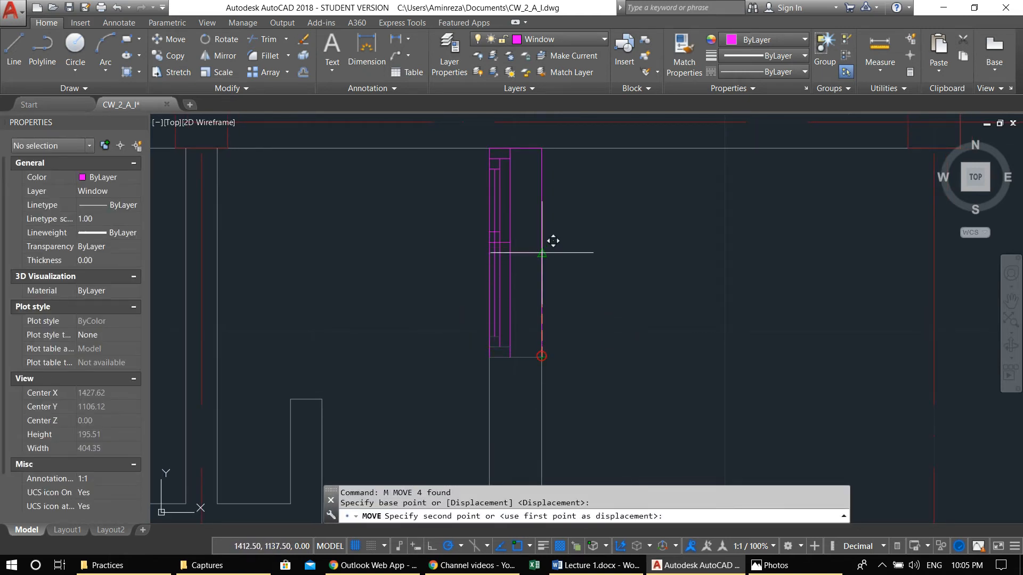
pyautogui.click(541, 253)
pyautogui.press('Escape')
pyautogui.press('Escape')
# Step: Trim the inner pane line below the shortened window's short lower pane line
pyautogui.scroll(3, 516, 266)
pyautogui.write('tr')
pyautogui.press('Return')
pyautogui.scroll(5, 480, 213)
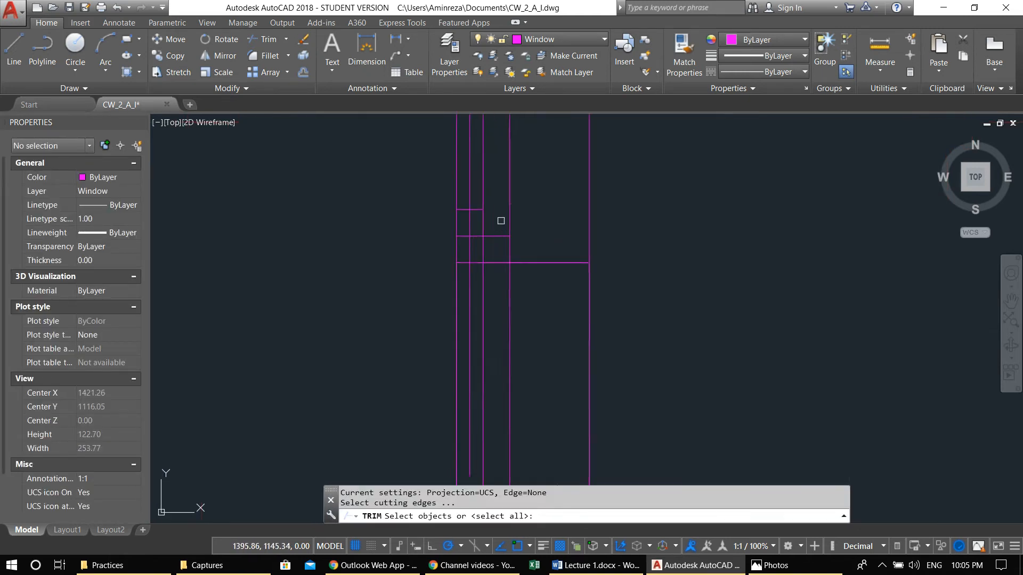
pyautogui.click(436, 190)
pyautogui.press('Return')
pyautogui.click(450, 358)
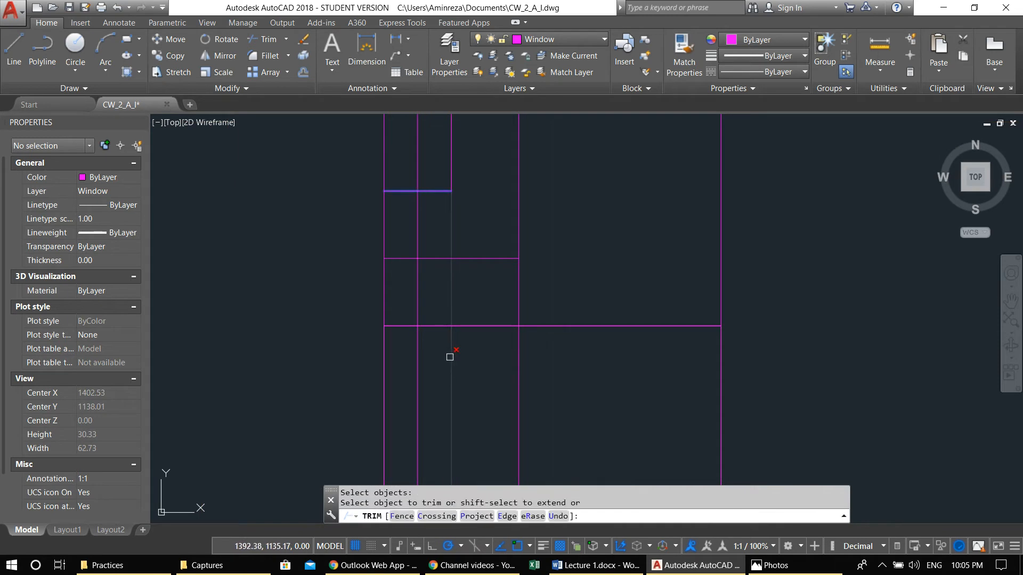
pyautogui.scroll(-4, 385, 363)
pyautogui.press('Escape')
# Step: Trim the remaining vertical lines that run past the shortened window's lower end
pyautogui.write('tr')
pyautogui.press('Return')
pyautogui.press('Return')
pyautogui.click(566, 370)
pyautogui.moveTo(476, 320); pyautogui.dragTo(516, 320, button='middle')
pyautogui.press('Escape')
pyautogui.press('Escape')
# Step: Extend the shortened window's incomplete pane and glass lines to meet its lower frame lines
pyautogui.write('ex')
pyautogui.press('Return')
pyautogui.press('Return')
pyautogui.click(517, 278)
pyautogui.click(493, 285)
pyautogui.scroll(-2, 505, 299)
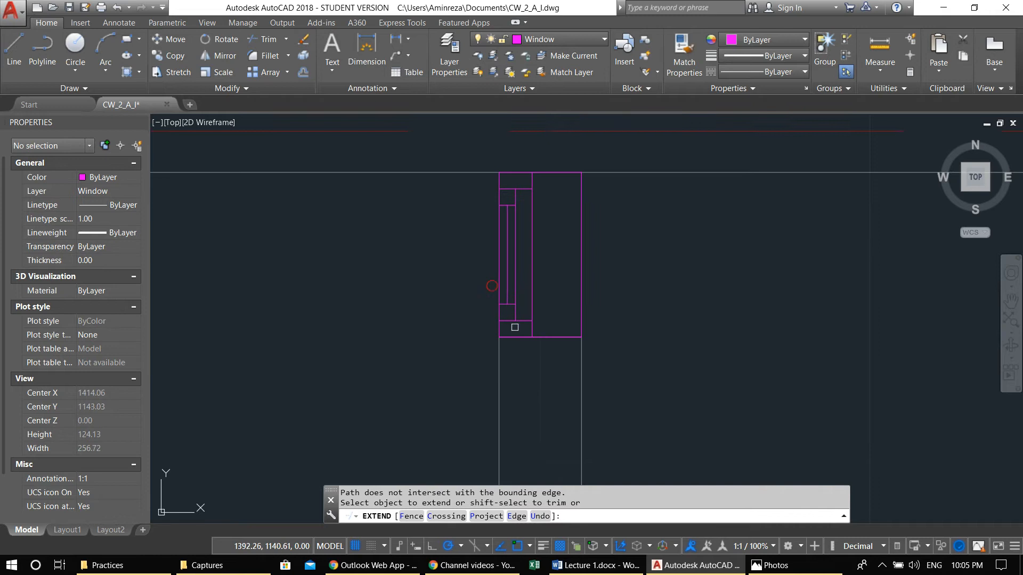
pyautogui.moveTo(511, 324); pyautogui.dragTo(554, 330, button='middle')
pyautogui.press('Escape')
pyautogui.press('Escape')
# Step: Make Furniture the current layer for work in the room with the curved wall
pyautogui.scroll(-6, 563, 349)
pyautogui.moveTo(575, 416); pyautogui.dragTo(517, 227, button='middle')
pyautogui.scroll(-2, 513, 249)
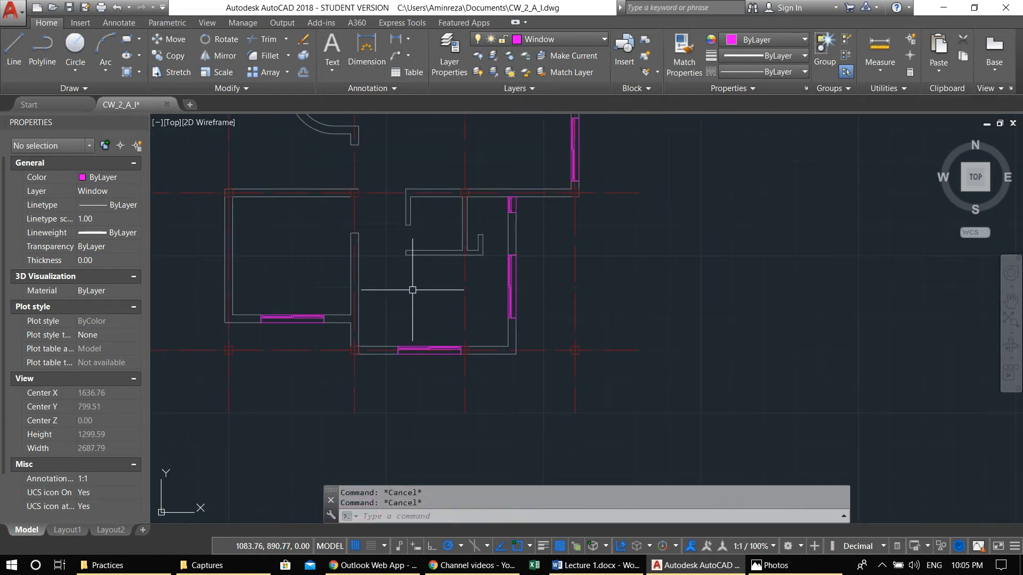
pyautogui.moveTo(447, 296); pyautogui.dragTo(464, 300, button='middle')
pyautogui.moveTo(420, 252); pyautogui.dragTo(515, 369, button='middle')
pyautogui.moveTo(389, 184); pyautogui.dragTo(423, 255, button='middle')
pyautogui.scroll(4, 435, 247)
pyautogui.click(527, 41)
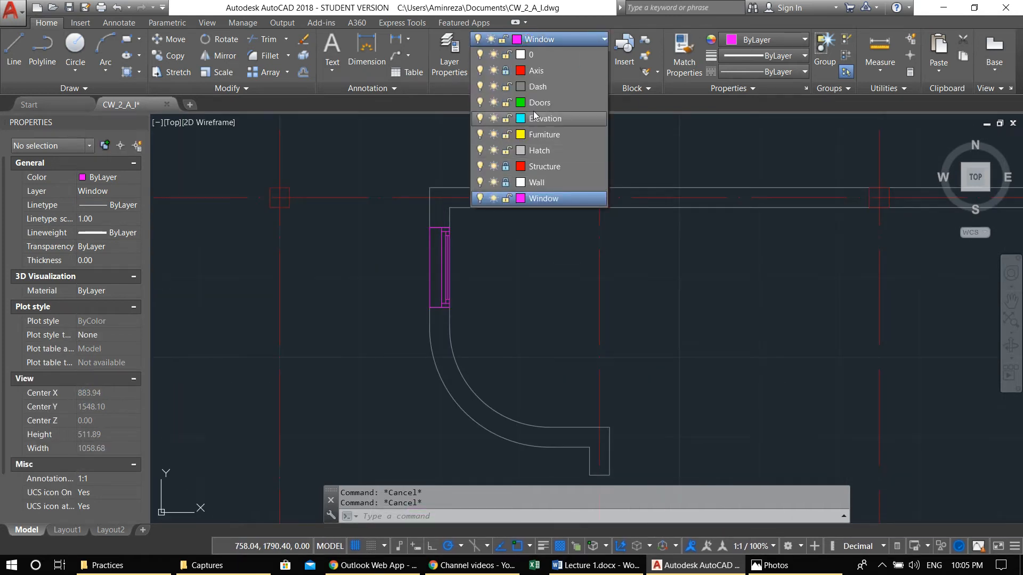
pyautogui.click(538, 135)
pyautogui.moveTo(545, 326); pyautogui.dragTo(526, 318, button='middle')
# Step: Start an offset with a distance of 60 and unlock the Wall layer
pyautogui.write('o')
pyautogui.press('Return')
pyautogui.write('60')
pyautogui.press('Return')
pyautogui.click(462, 394)
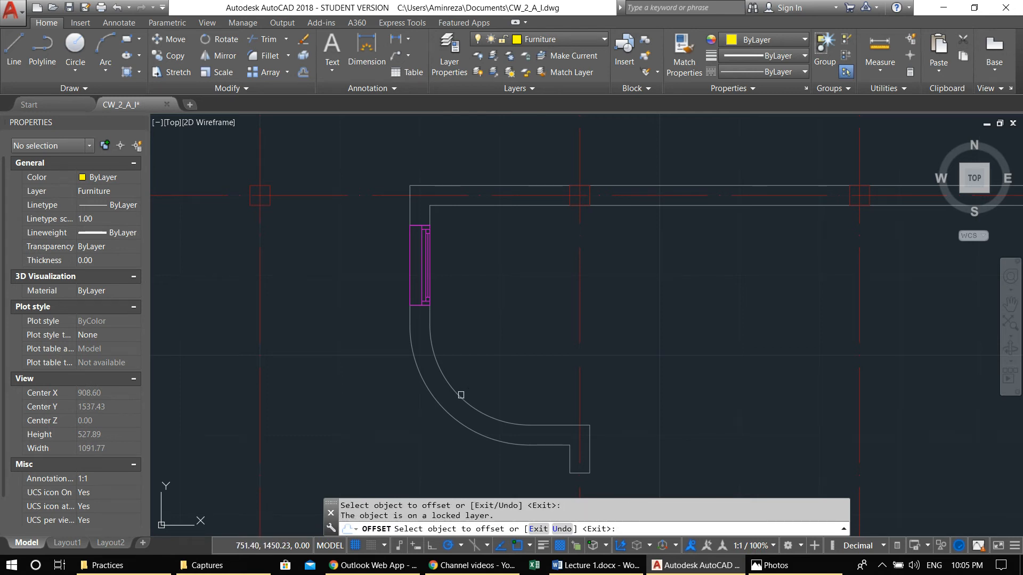
pyautogui.click(528, 40)
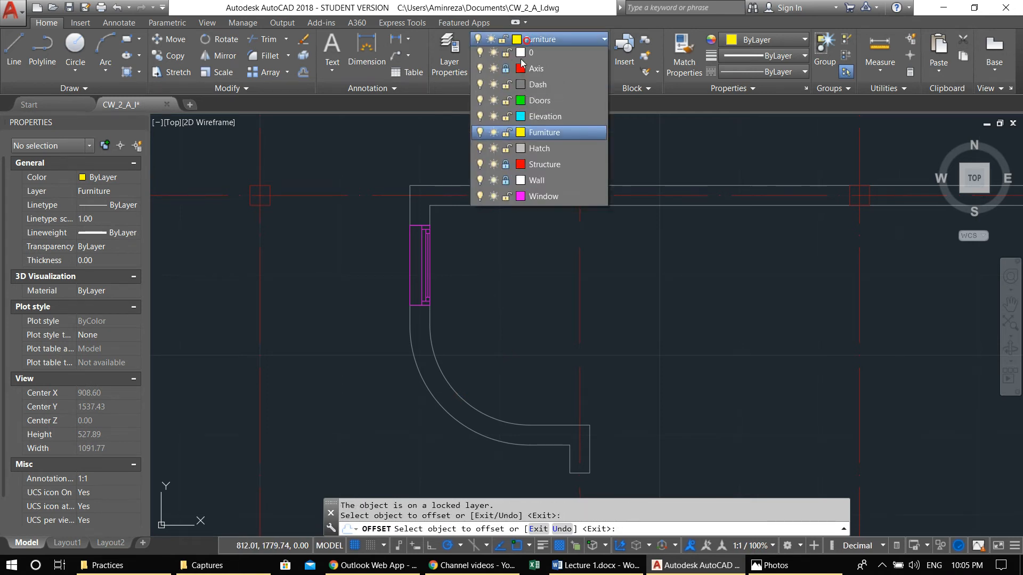
pyautogui.click(505, 182)
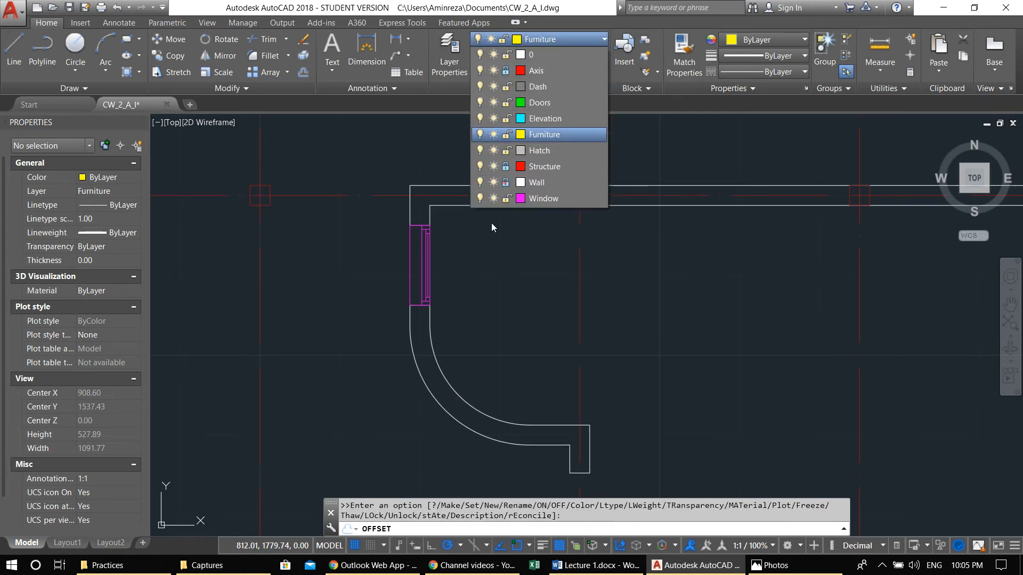
# Step: Offset the curved wall's inner arc and the short inner wall line above the window 60 into the room
pyautogui.click(431, 375)
pyautogui.click(440, 373)
pyautogui.click(478, 347)
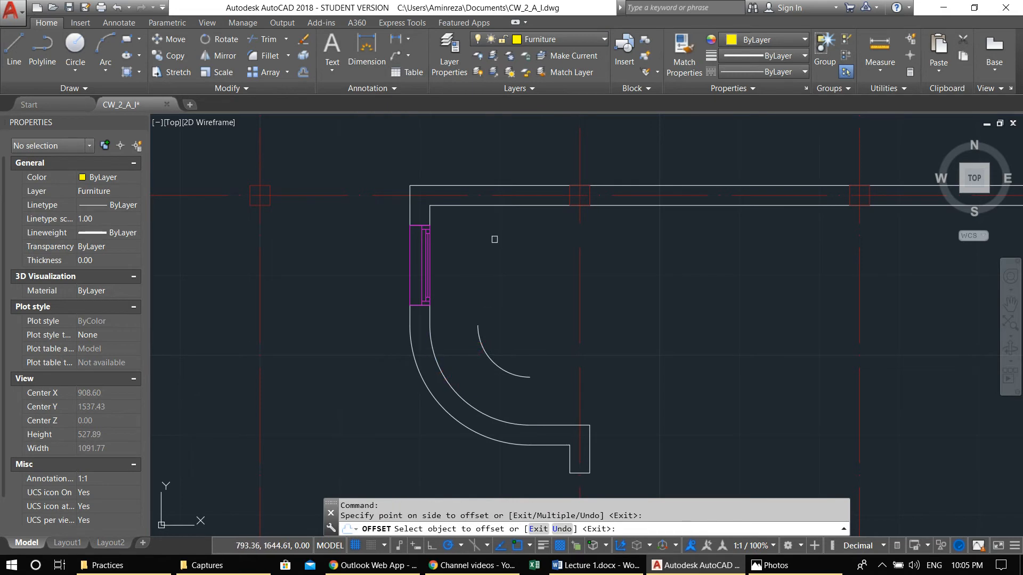
pyautogui.click(430, 214)
pyautogui.click(544, 230)
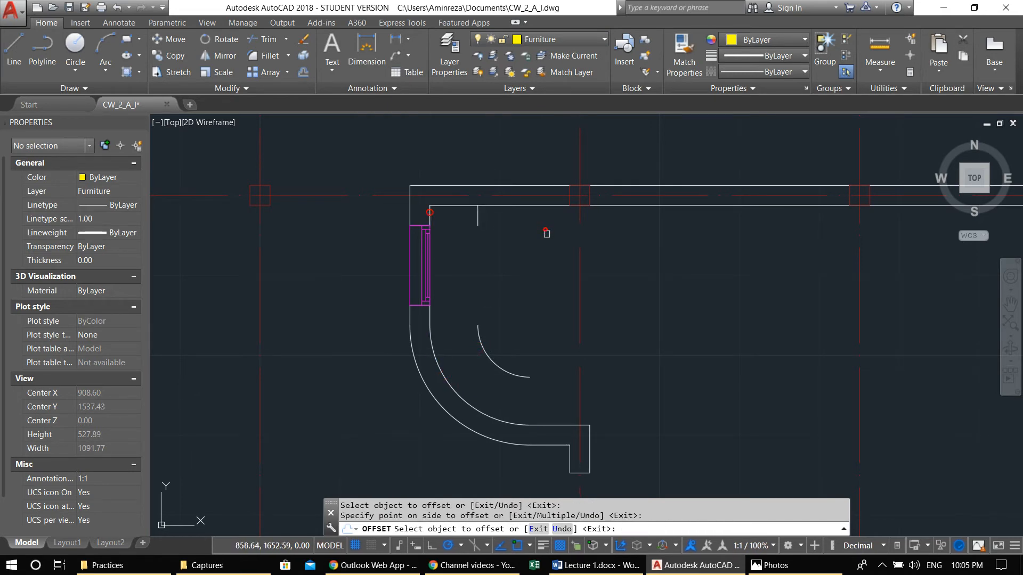
pyautogui.press('Escape')
pyautogui.press('Escape')
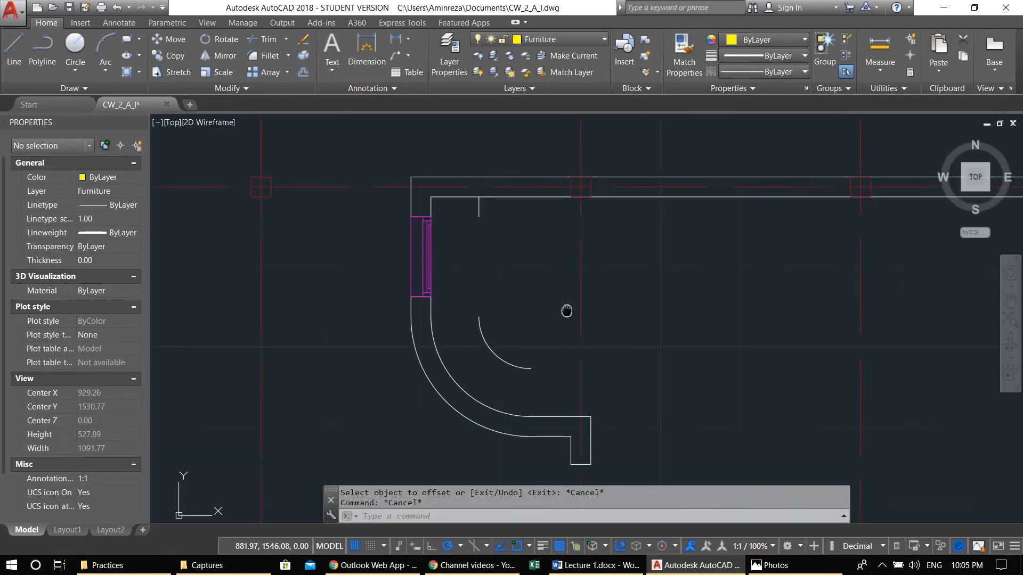
# Step: Offset the new short vertical line under the upper wall 228 to the east
pyautogui.write('o')
pyautogui.press('Return')
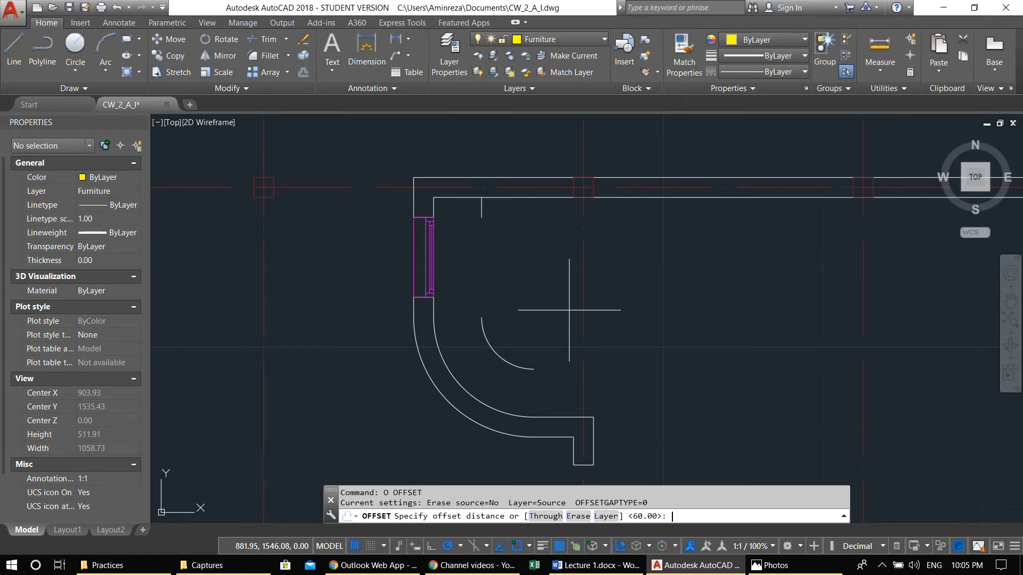
pyautogui.write('228')
pyautogui.press('Return')
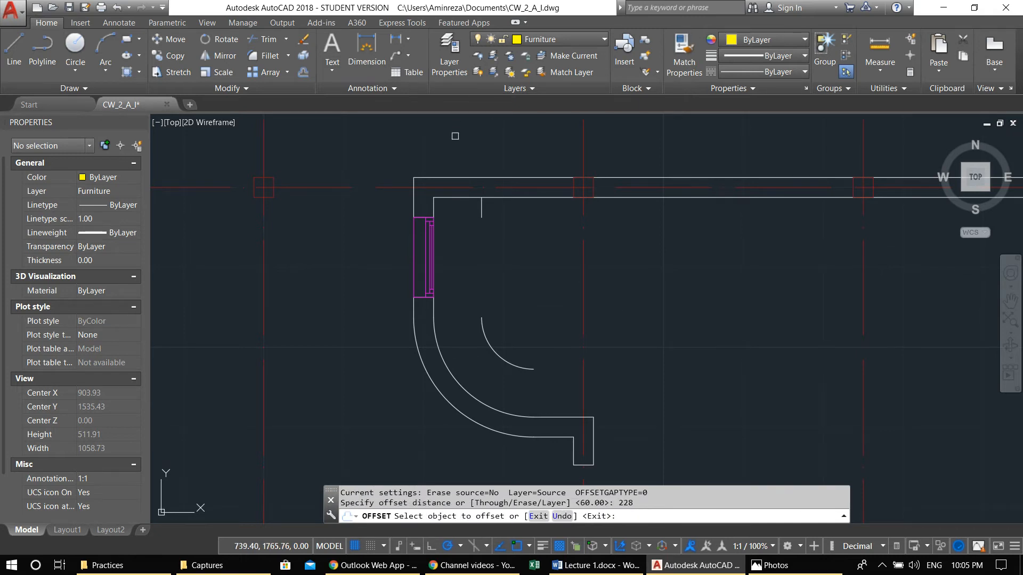
pyautogui.click(481, 213)
pyautogui.click(754, 257)
pyautogui.press('Escape')
# Step: Offset the easternmost short vertical line under the upper wall another 60 to the east
pyautogui.write('o')
pyautogui.press('Return')
pyautogui.write('6')
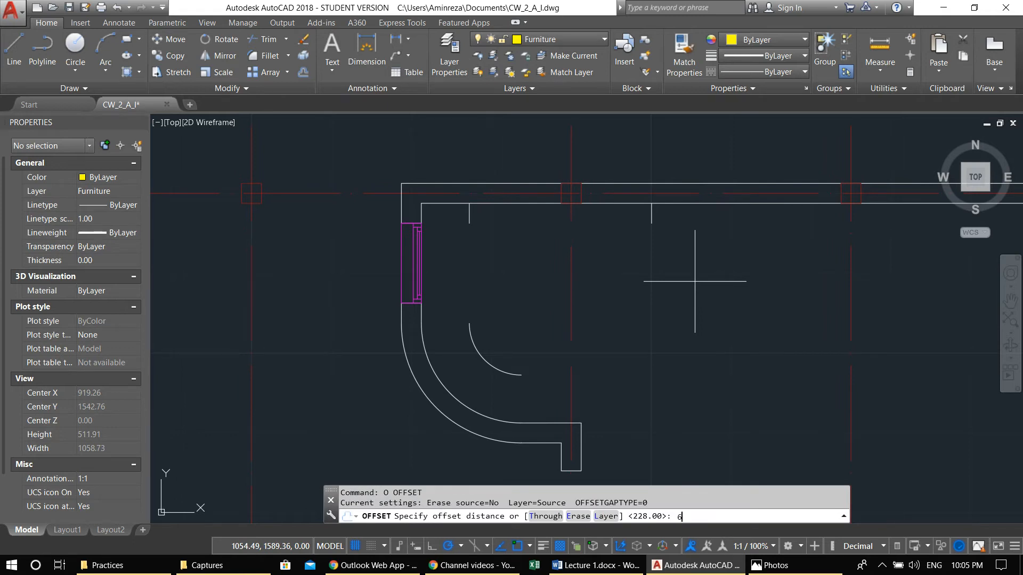
pyautogui.write('0')
pyautogui.press('Return')
pyautogui.click(652, 216)
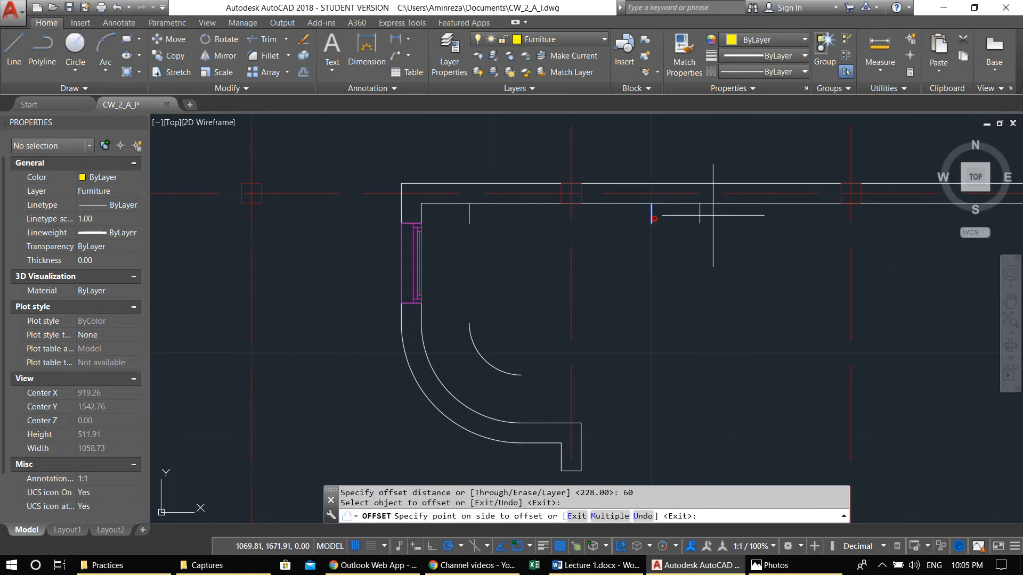
pyautogui.click(685, 229)
pyautogui.press('Escape')
pyautogui.press('Escape')
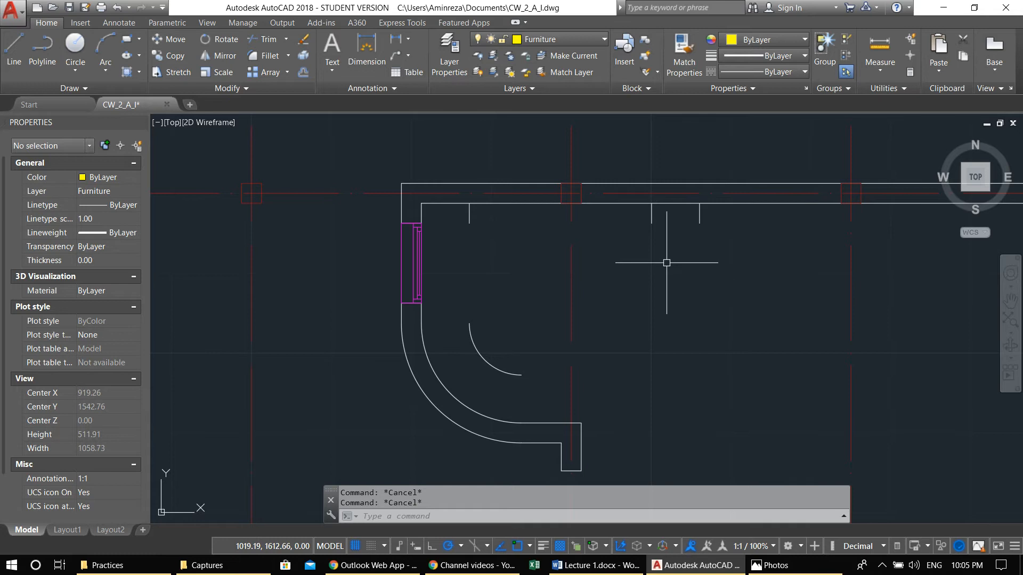
# Step: Draw a horizontal line east from the upper corner of the curved wall's end, past both short vertical lines
pyautogui.moveTo(669, 347); pyautogui.dragTo(642, 338, button='middle')
pyautogui.write('l')
pyautogui.press('Return')
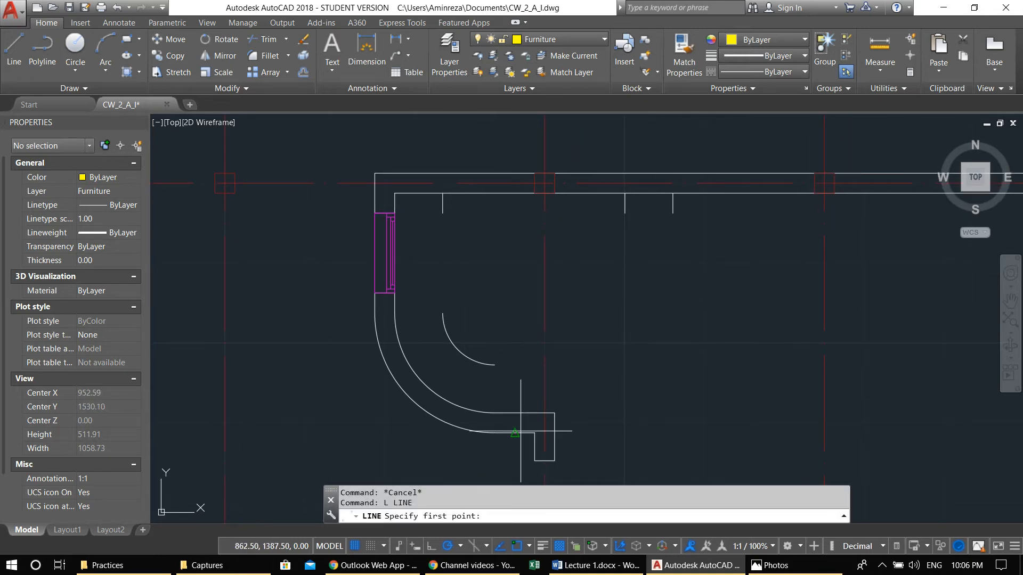
pyautogui.click(554, 413)
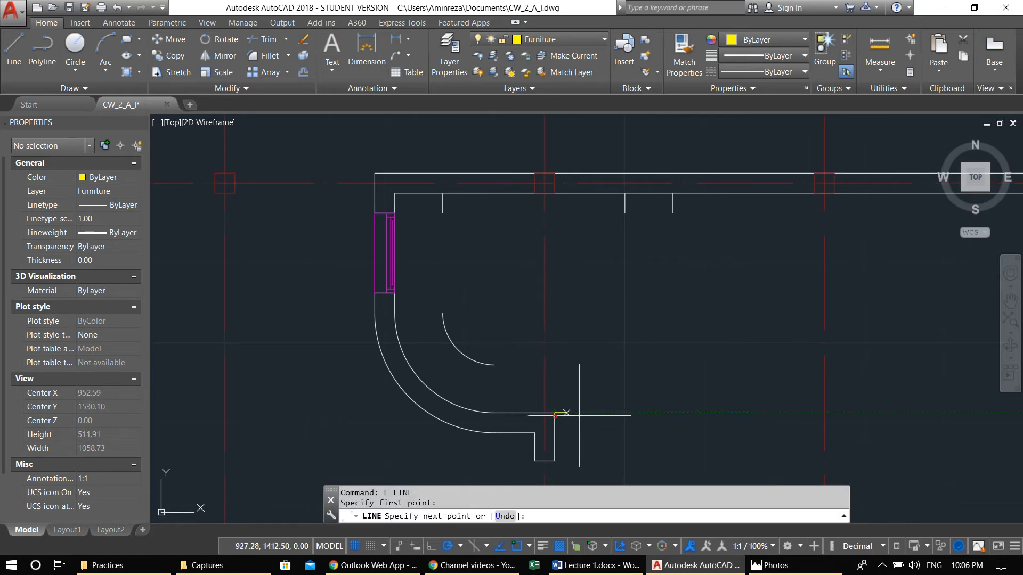
pyautogui.click(718, 413)
pyautogui.moveTo(658, 420); pyautogui.dragTo(642, 408, button='middle')
# Step: Extend the two eastern vertical lines down to the horizontal line and the western one down to the offset arc
pyautogui.write('ex')
pyautogui.press('Return')
pyautogui.press('Return')
pyautogui.click(732, 245)
pyautogui.click(611, 190)
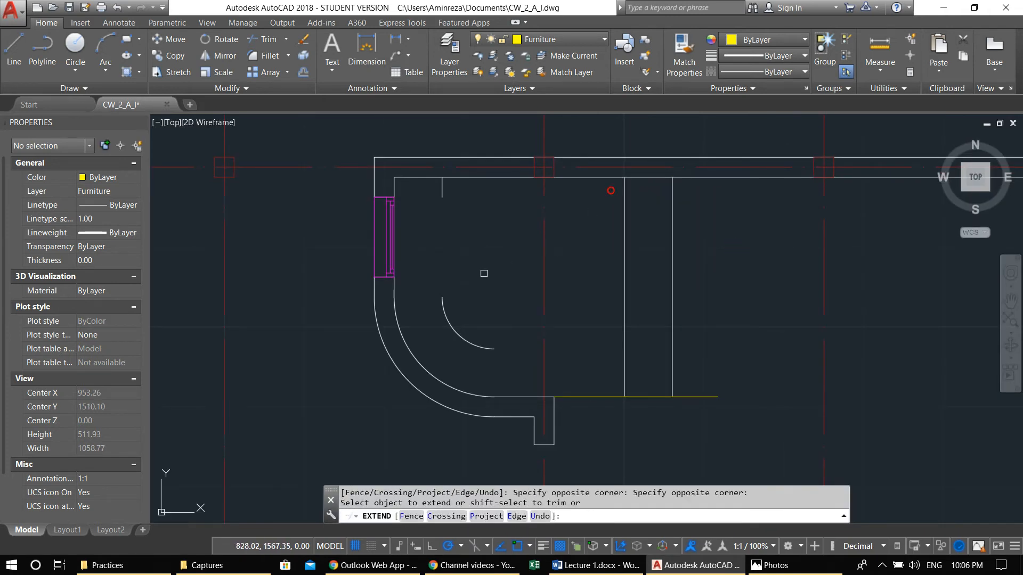
pyautogui.click(443, 194)
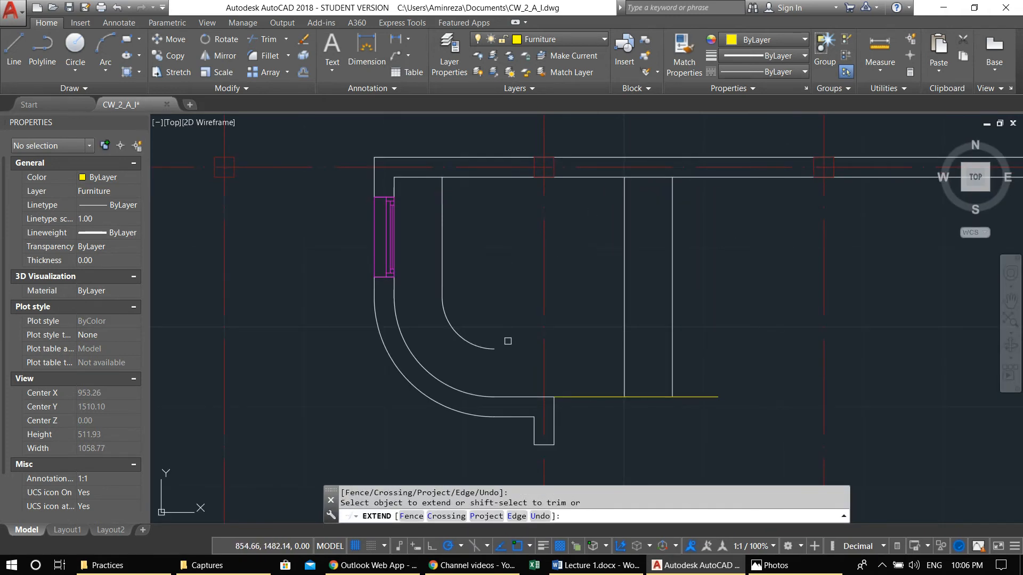
pyautogui.press('Escape')
# Step: Draw a short vertical line upward from the upper corner of the curved wall's end
pyautogui.moveTo(527, 372); pyautogui.dragTo(564, 367, button='middle')
pyautogui.press('space')
pyautogui.click(547, 395)
pyautogui.click(549, 354)
pyautogui.press('space')
# Step: Try to fillet the short vertical line with the offset arc at radius 0
pyautogui.scroll(2, 553, 362)
pyautogui.write('f')
pyautogui.press('space')
pyautogui.click(558, 337)
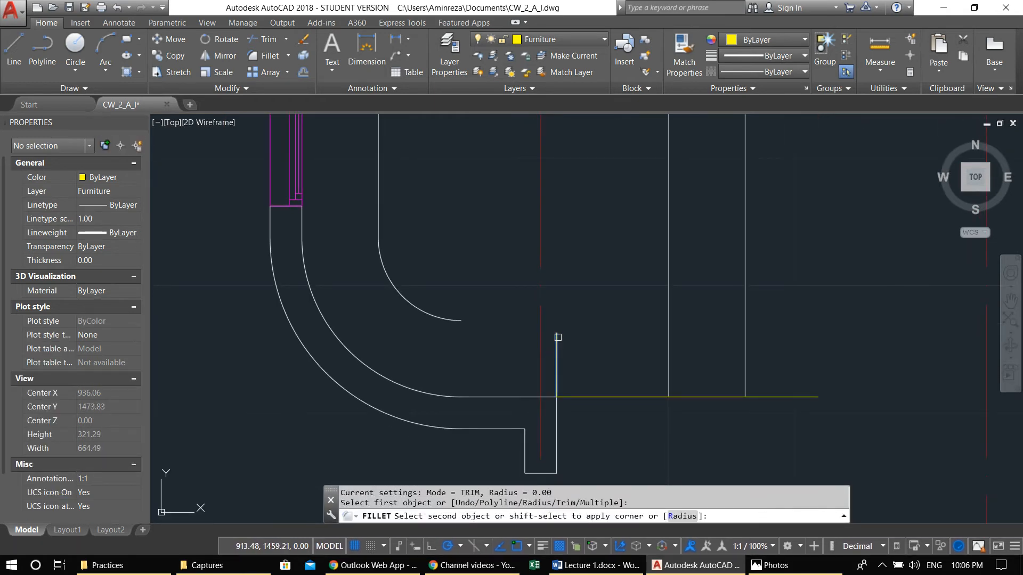
pyautogui.click(464, 322)
pyautogui.press('Escape')
pyautogui.moveTo(471, 326)
pyautogui.mouseDown(button='middle')
pyautogui.moveTo(453, 327)
pyautogui.moveTo(468, 316)
pyautogui.mouseUp(button='middle')
# Step: Draw a short horizontal line east from the lower end of the offset arc
pyautogui.write('l')
pyautogui.press('space')
pyautogui.click(443, 321)
pyautogui.click(485, 321)
pyautogui.press('space')
# Step: Fillet the short horizontal line and the short vertical line into a square corner to close the counter outline
pyautogui.write('f')
pyautogui.press('space')
pyautogui.click(466, 316)
pyautogui.click(523, 347)
pyautogui.scroll(-2, 523, 347)
pyautogui.press('Escape')
pyautogui.press('Escape')
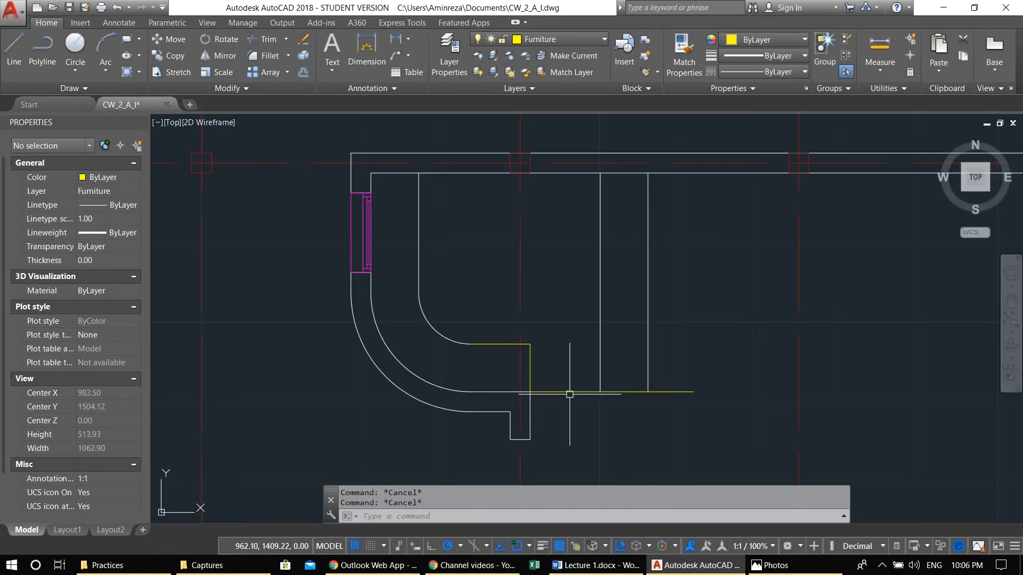
# Step: Trim the horizontal line on both sides of the two long vertical lines, keeping only the segment between them
pyautogui.write('tr')
pyautogui.press('space')
pyautogui.press('space')
pyautogui.click(563, 388)
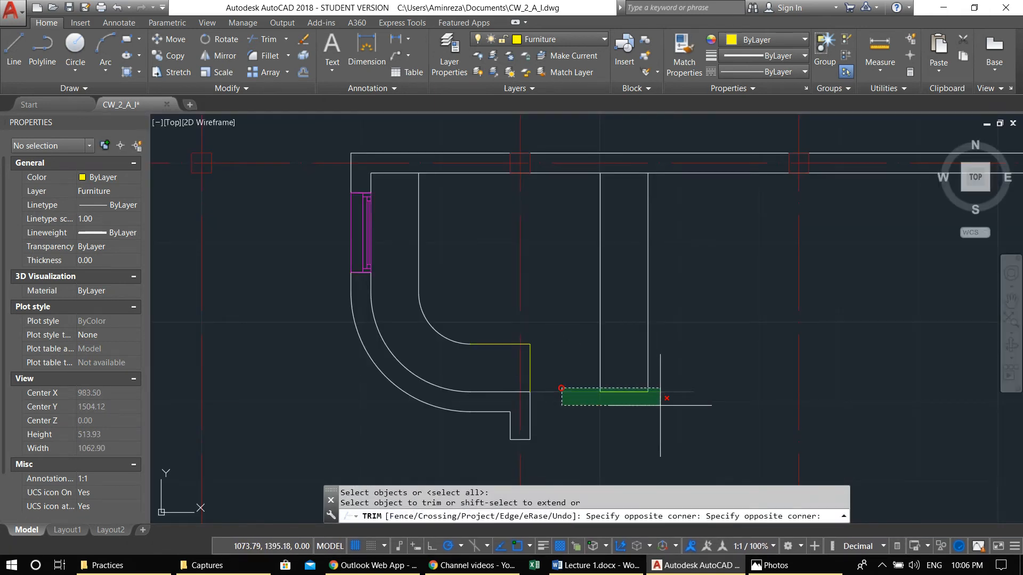
pyautogui.click(578, 408)
pyautogui.click(697, 420)
pyautogui.click(665, 350)
pyautogui.press('Escape')
pyautogui.press('Escape')
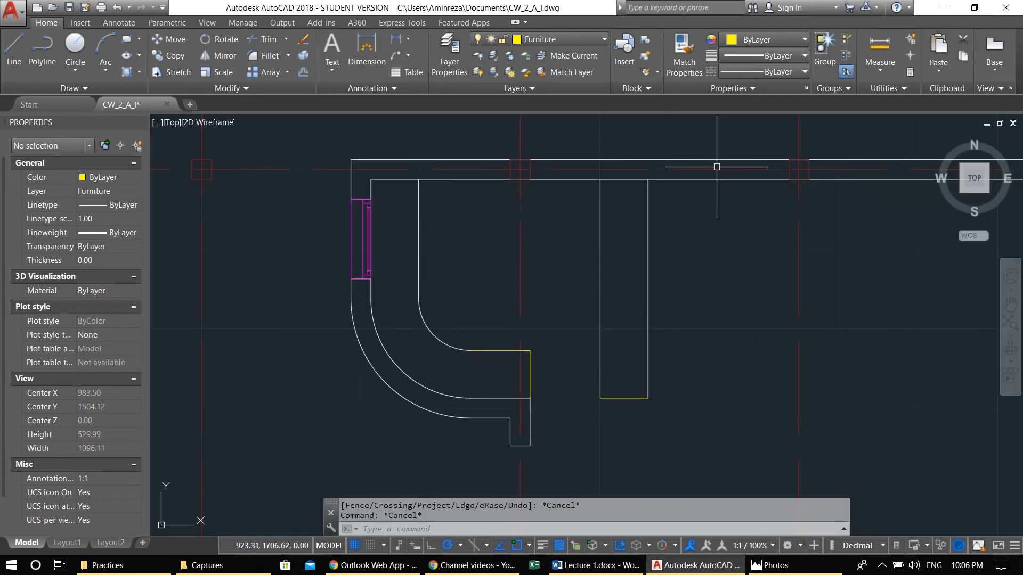
# Step: Match the properties of the counter's yellow horizontal edge to the rest of the counter outline and the long rectangle's vertical sides
pyautogui.write('ma')
pyautogui.press('Return')
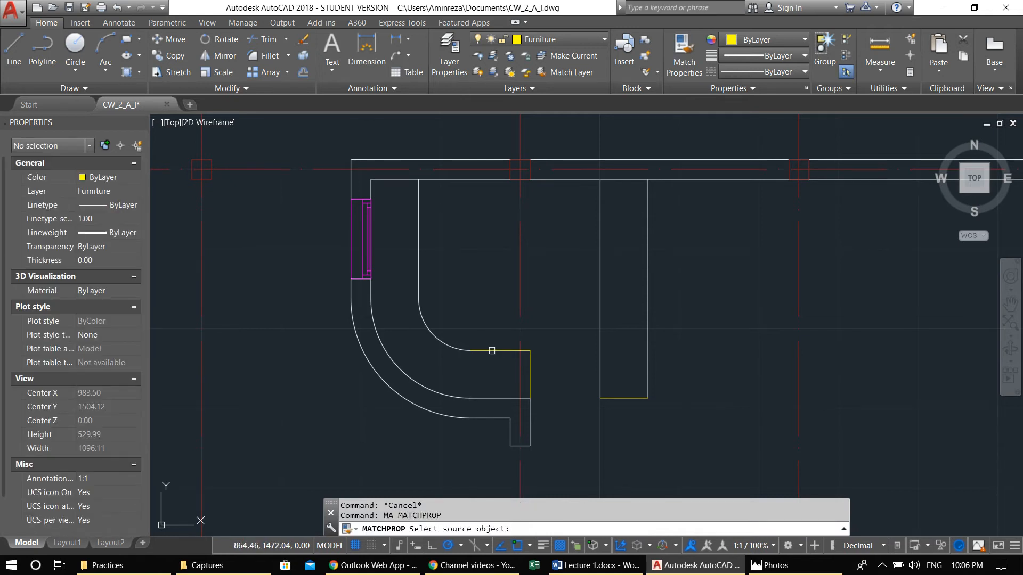
pyautogui.click(491, 350)
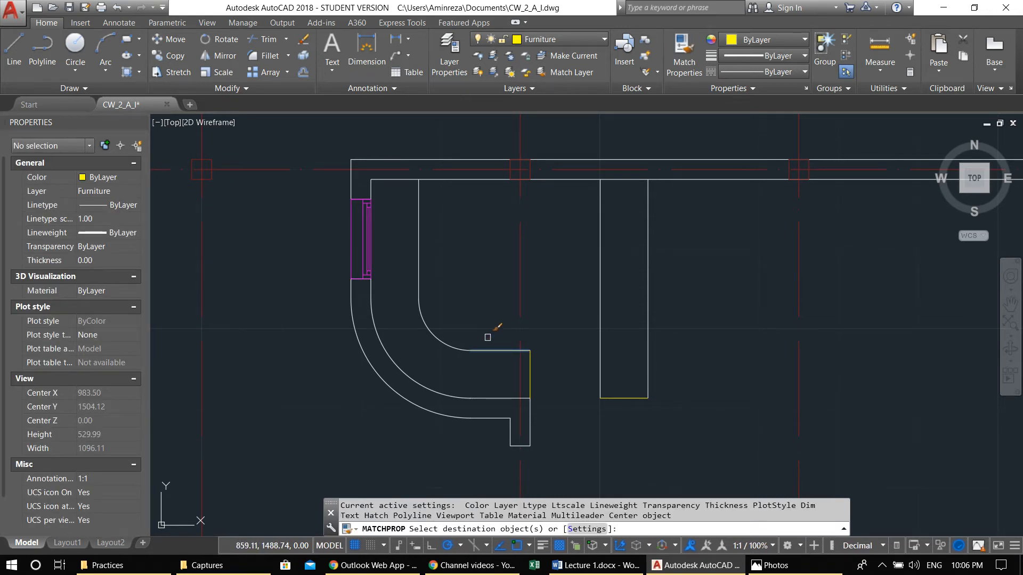
pyautogui.click(485, 369)
pyautogui.click(432, 313)
pyautogui.click(461, 308)
pyautogui.click(402, 242)
pyautogui.click(694, 429)
pyautogui.click(572, 285)
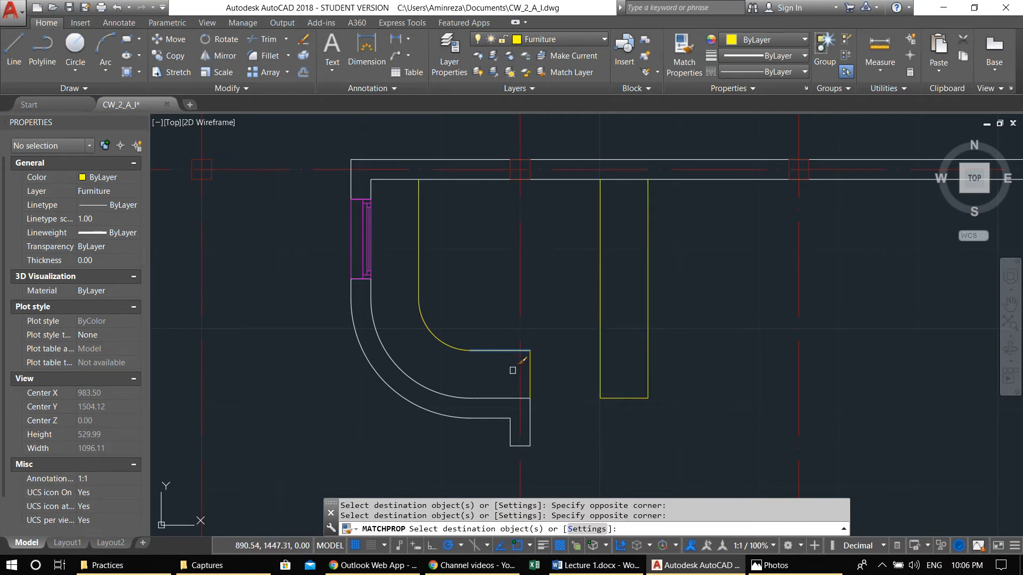
pyautogui.press('Escape')
pyautogui.press('Escape')
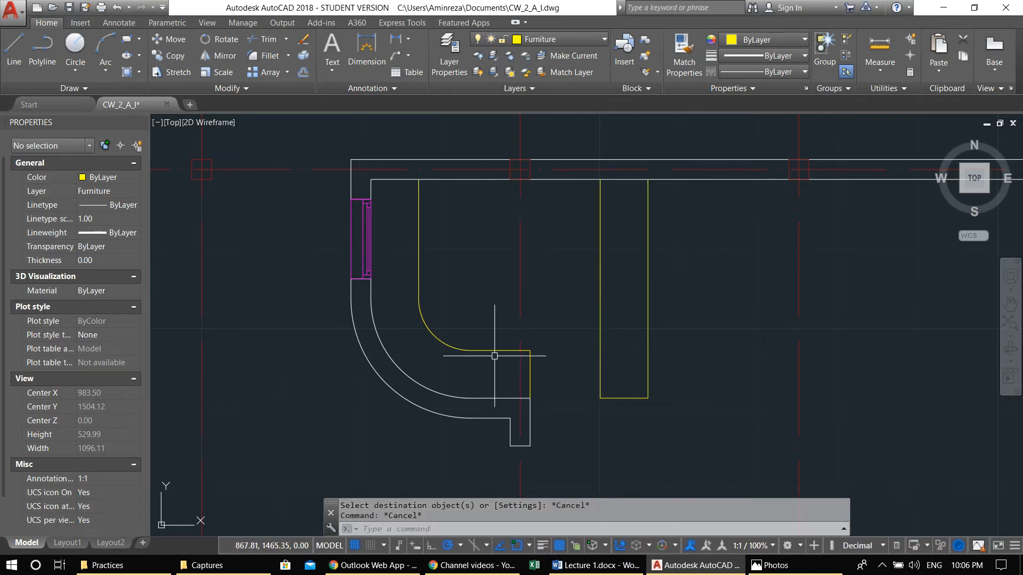
# Step: Draw an 88-unit horizontal line from the long rectangle's lower-left corner west to the curved counter's lower-right corner
pyautogui.scroll(-4, 494, 356)
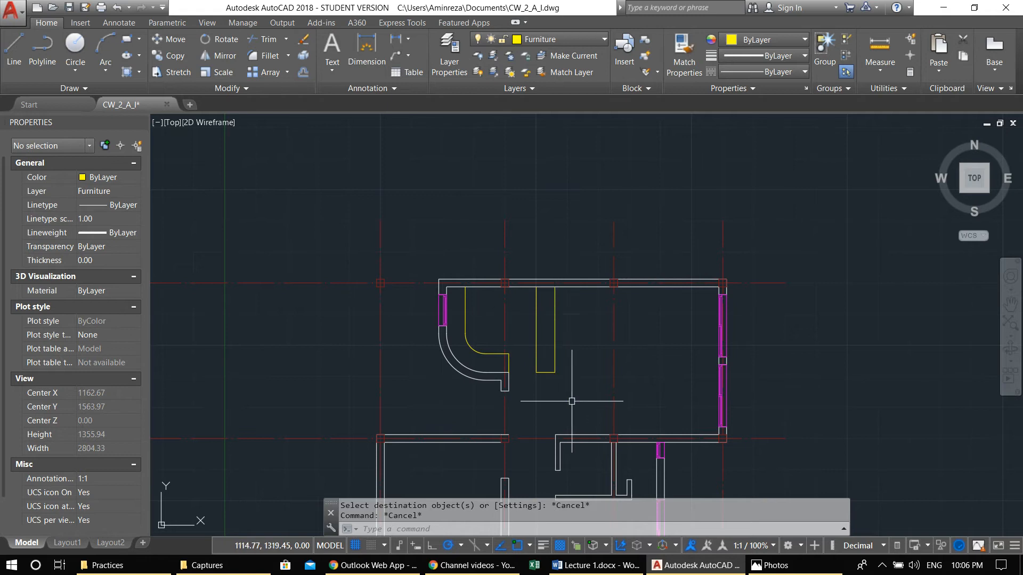
pyautogui.scroll(4, 524, 375)
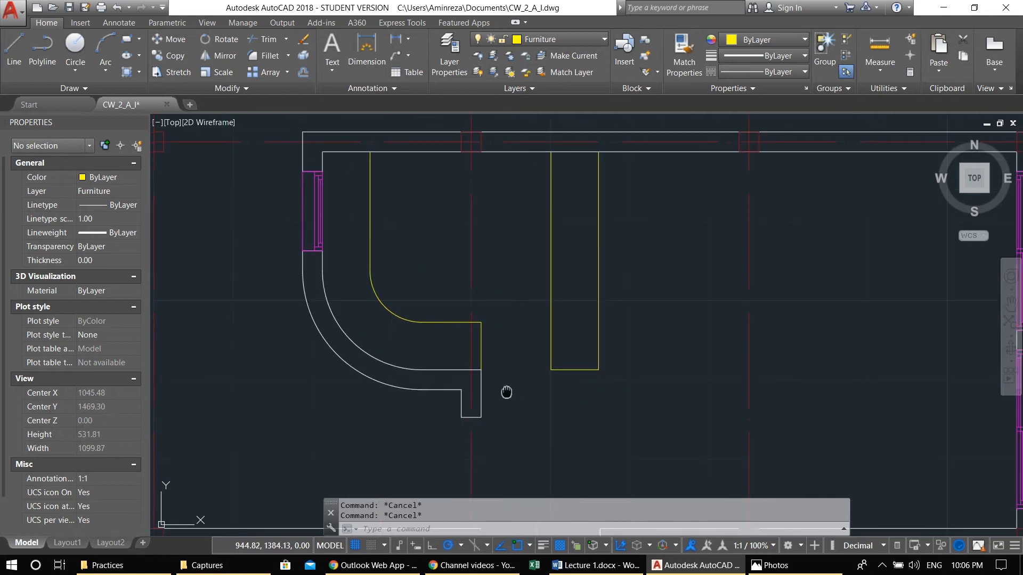
pyautogui.write('l')
pyautogui.press('Return')
pyautogui.click(550, 371)
pyautogui.click(492, 356)
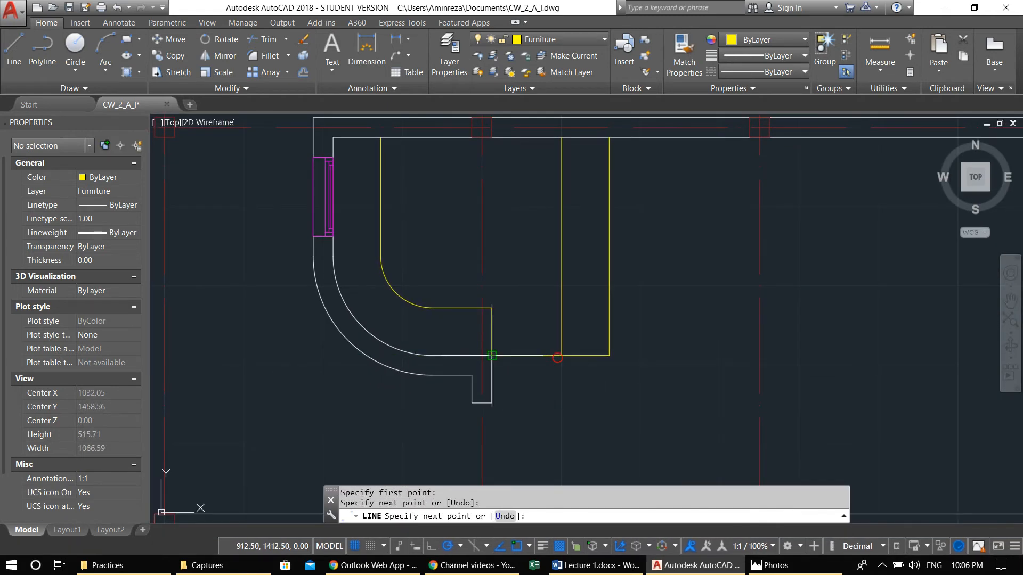
pyautogui.press('Return')
# Step: Assign the short line connecting the counter and the long rectangle to the Dash layer
pyautogui.scroll(-4, 493, 355)
pyautogui.scroll(4, 529, 389)
pyautogui.click(525, 384)
pyautogui.click(514, 321)
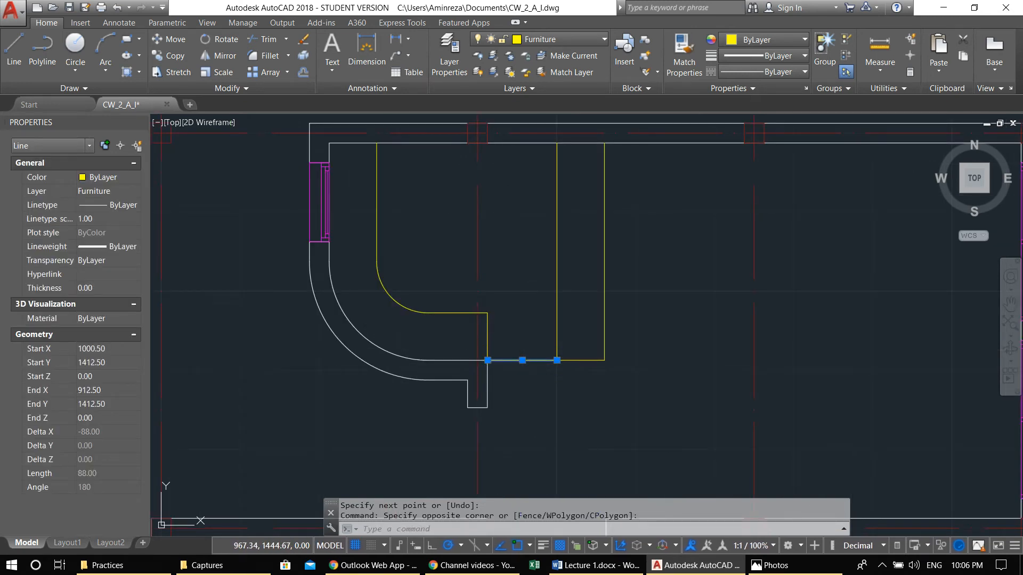
pyautogui.press('Escape')
pyautogui.click(536, 374)
pyautogui.click(517, 331)
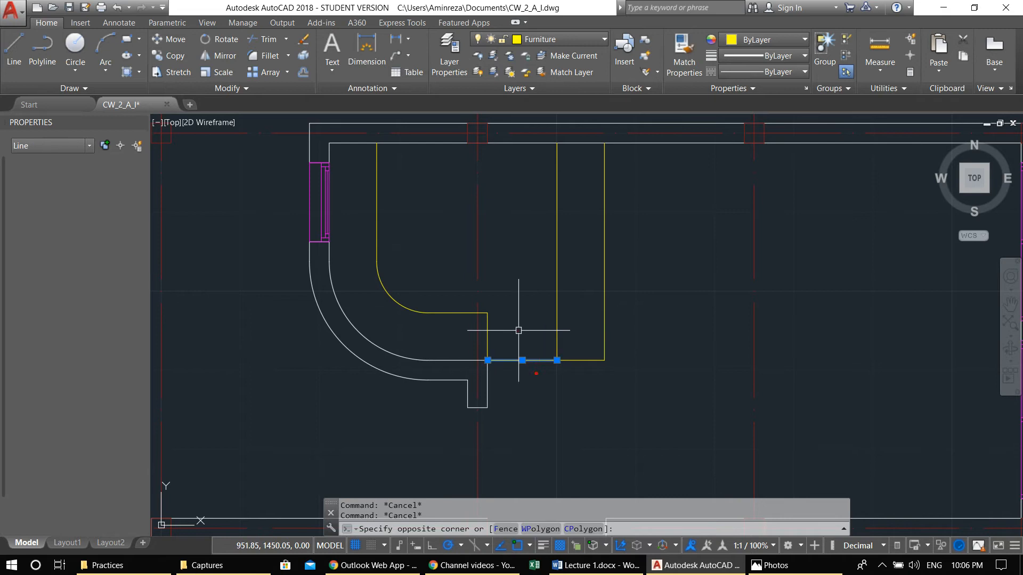
pyautogui.click(577, 40)
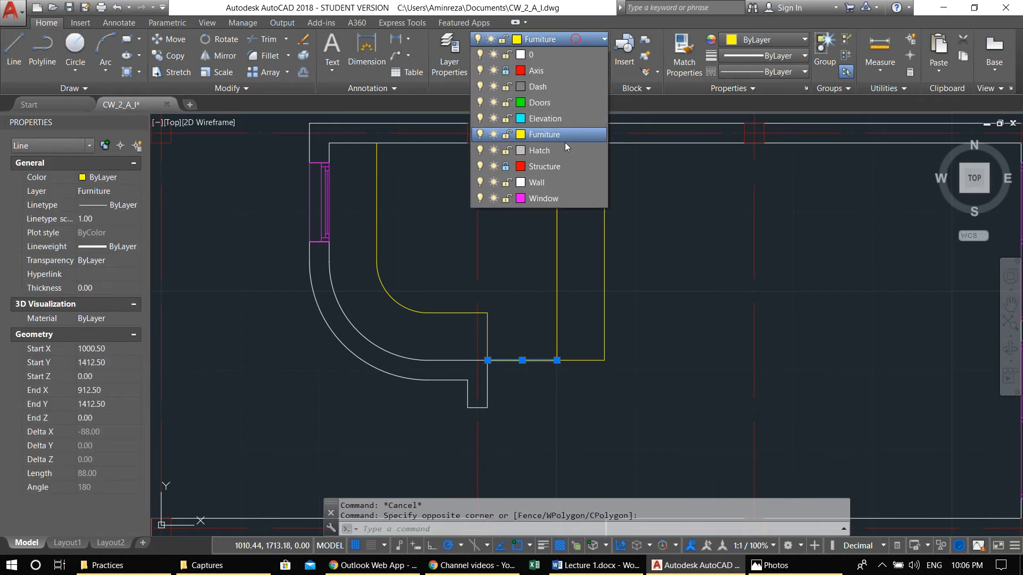
pyautogui.click(560, 86)
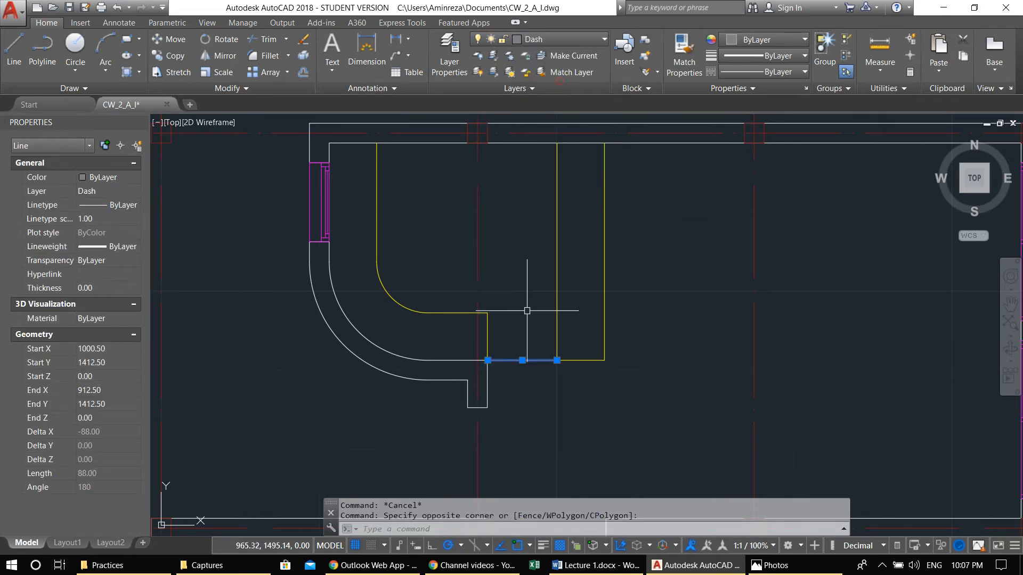
# Step: Reassign the short connecting line to the Hatch layer and deselect it
pyautogui.click(564, 38)
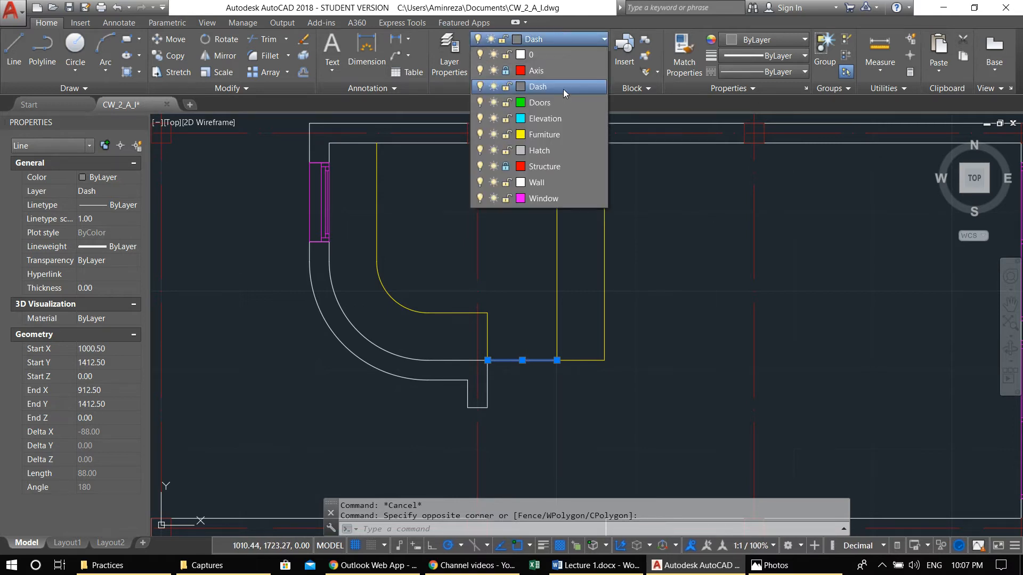
pyautogui.click(555, 150)
pyautogui.press('Escape')
# Step: Make Dash the current layer for drawing in the floor plan
pyautogui.scroll(-4, 596, 234)
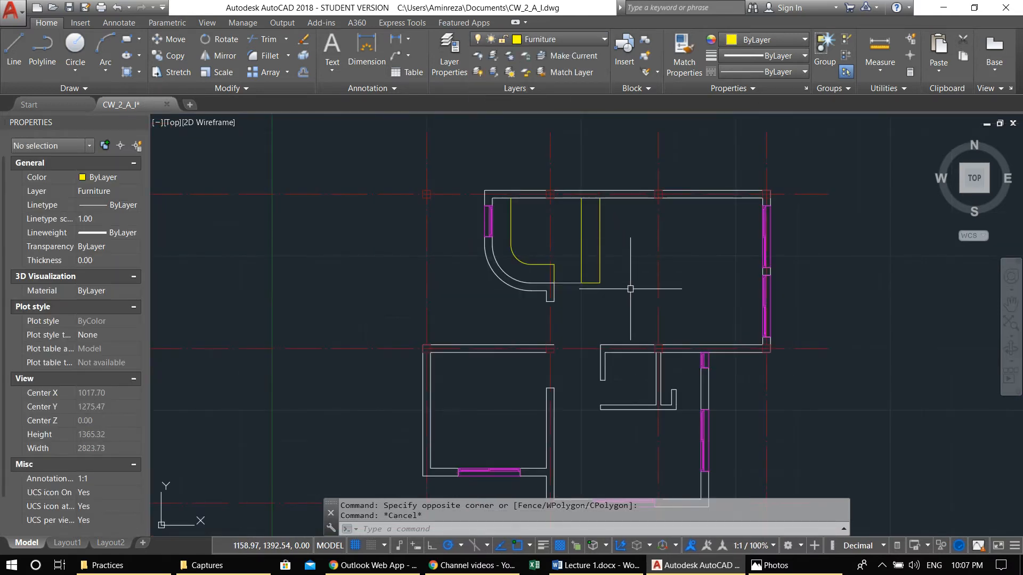
pyautogui.moveTo(615, 297); pyautogui.dragTo(533, 255, button='middle')
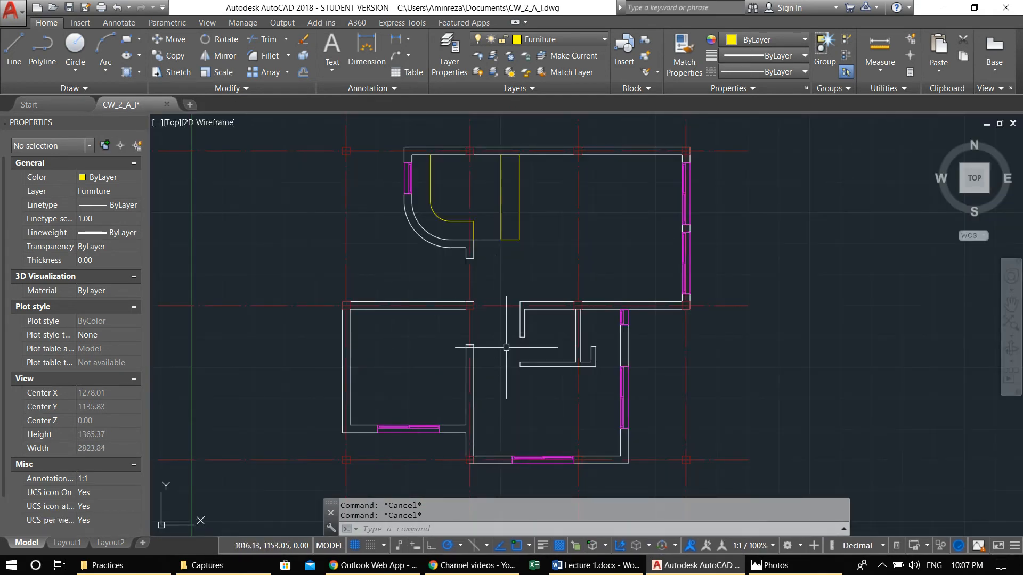
pyautogui.click(555, 39)
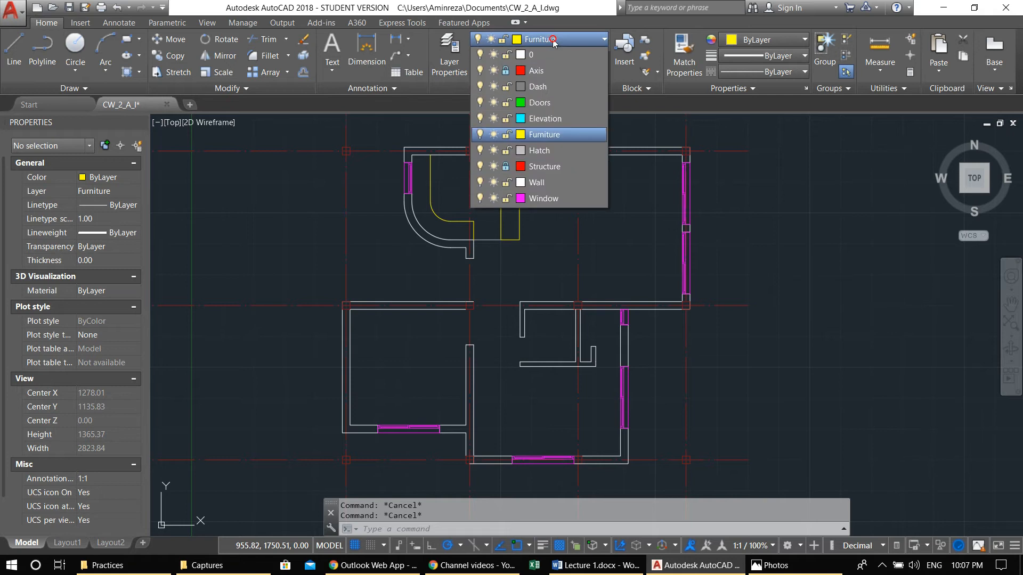
pyautogui.click(542, 90)
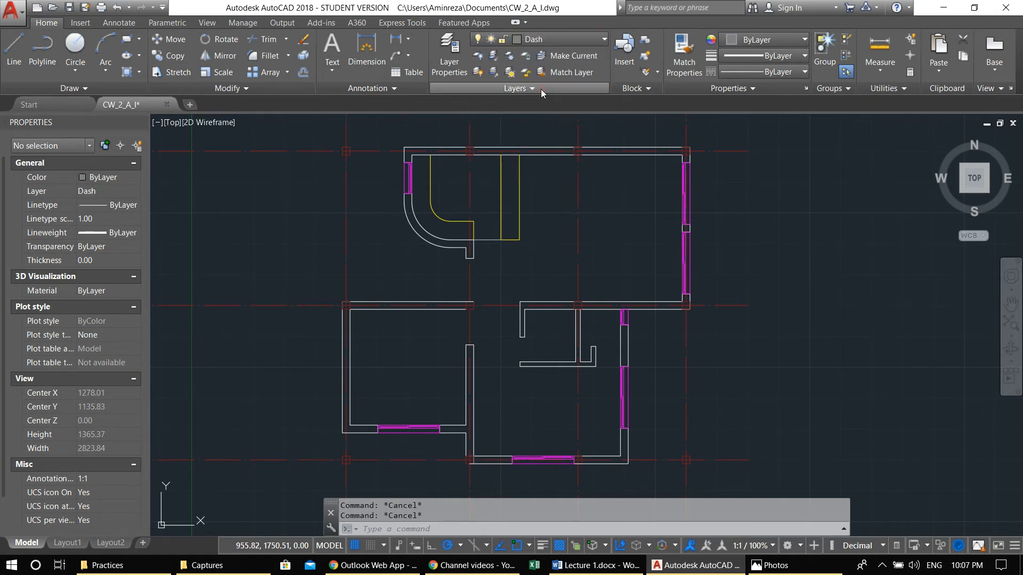
# Step: Set the Dash layer's linetype to ACAD_ISO03W100 (ISO dash space) in the layer properties
pyautogui.click(745, 72)
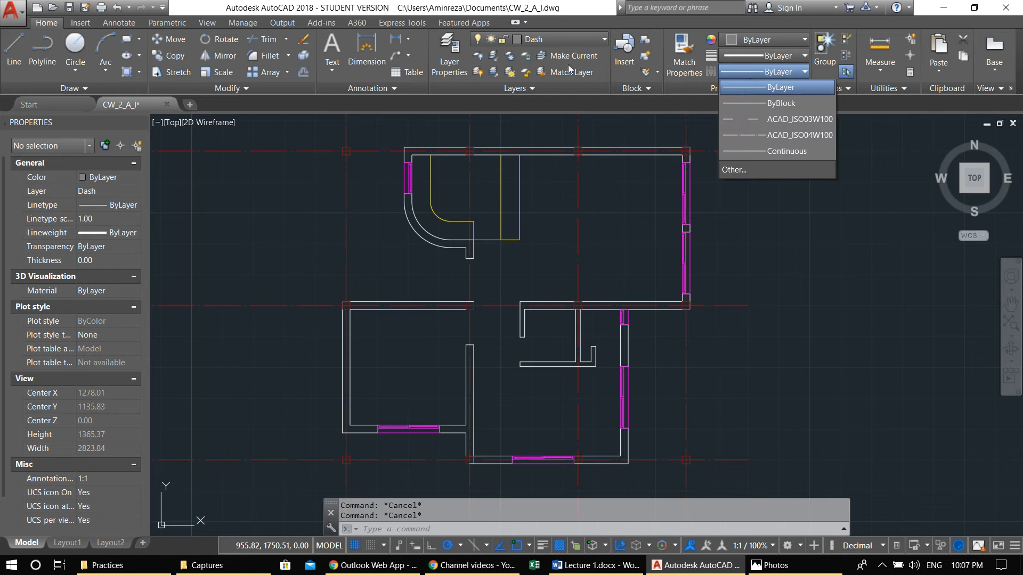
pyautogui.click(449, 54)
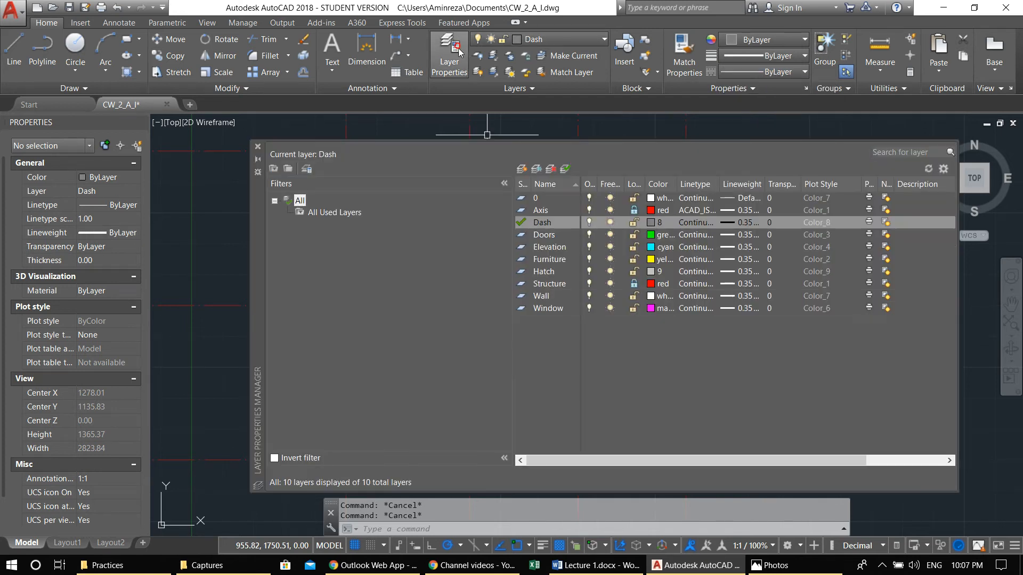
pyautogui.click(707, 223)
pyautogui.click(482, 241)
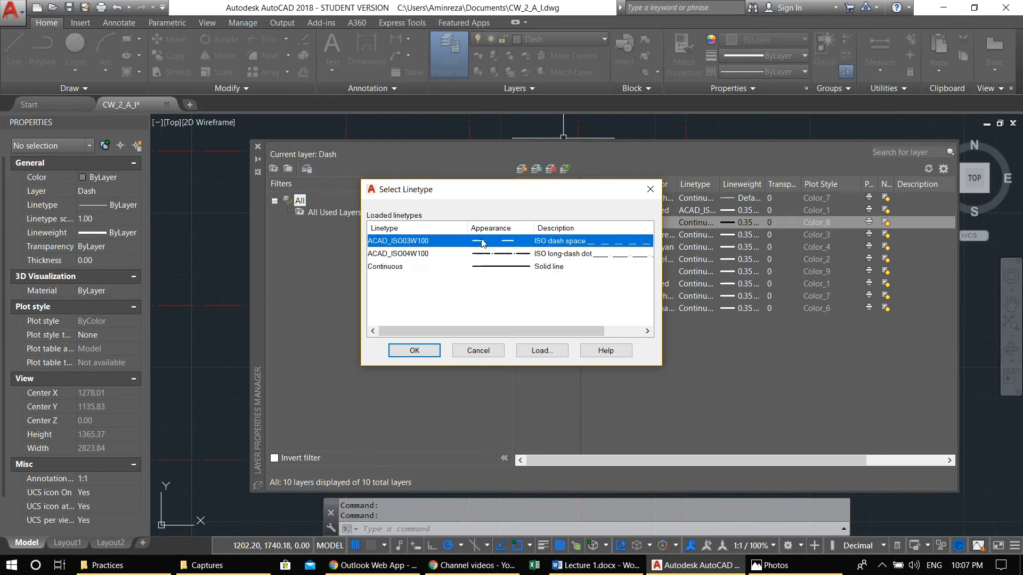
pyautogui.click(541, 351)
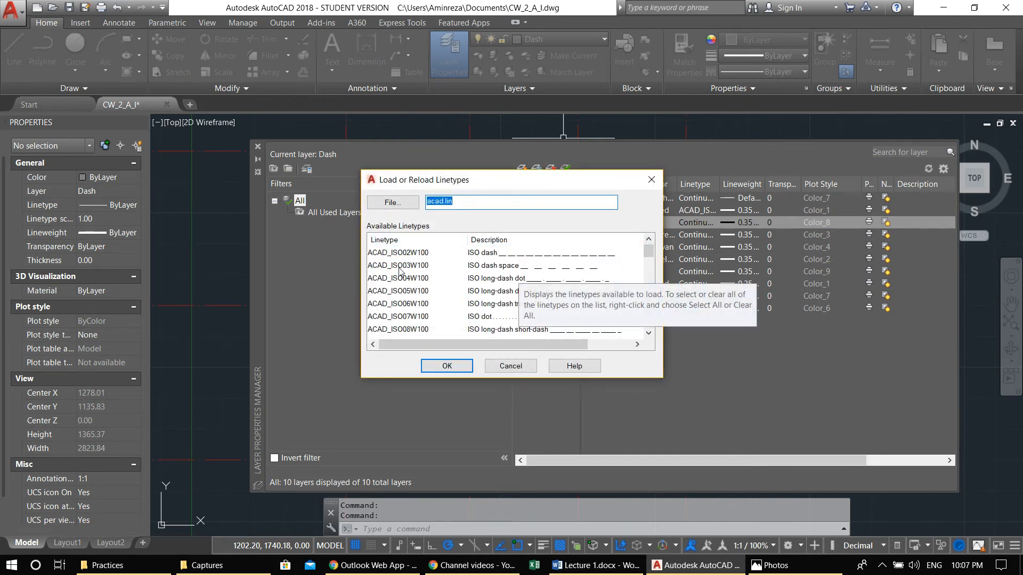
pyautogui.click(652, 180)
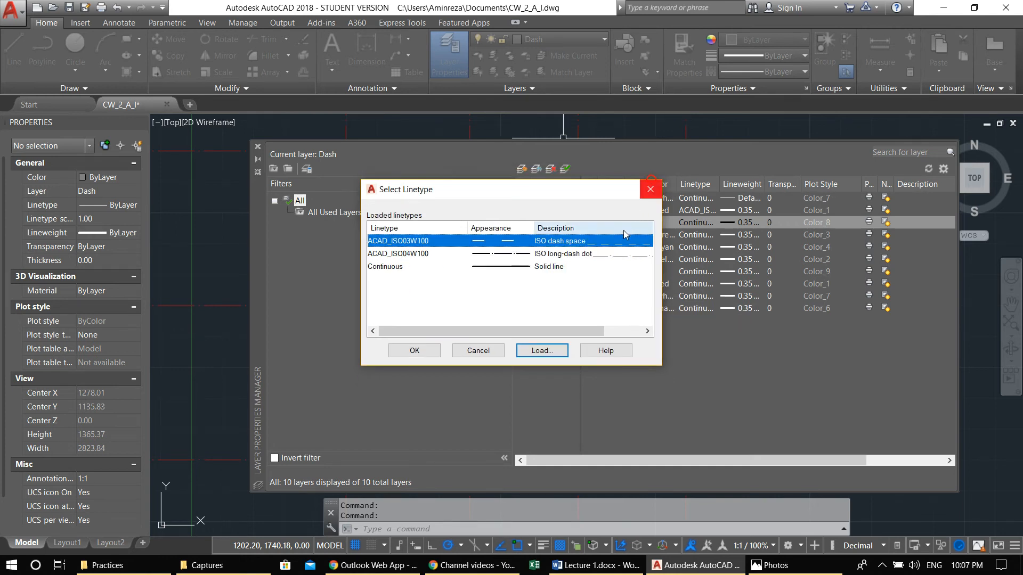
pyautogui.click(414, 351)
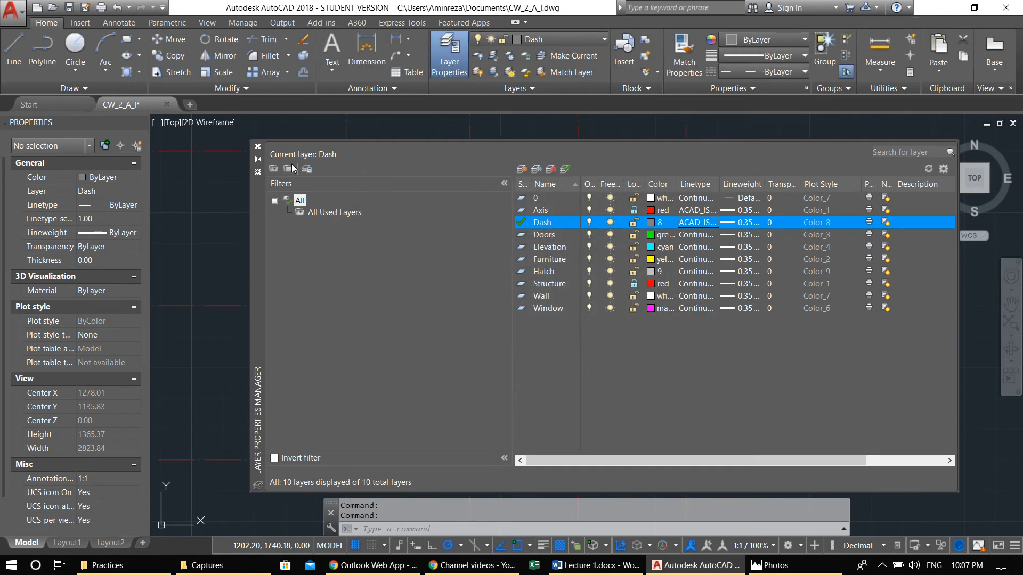
pyautogui.click(258, 148)
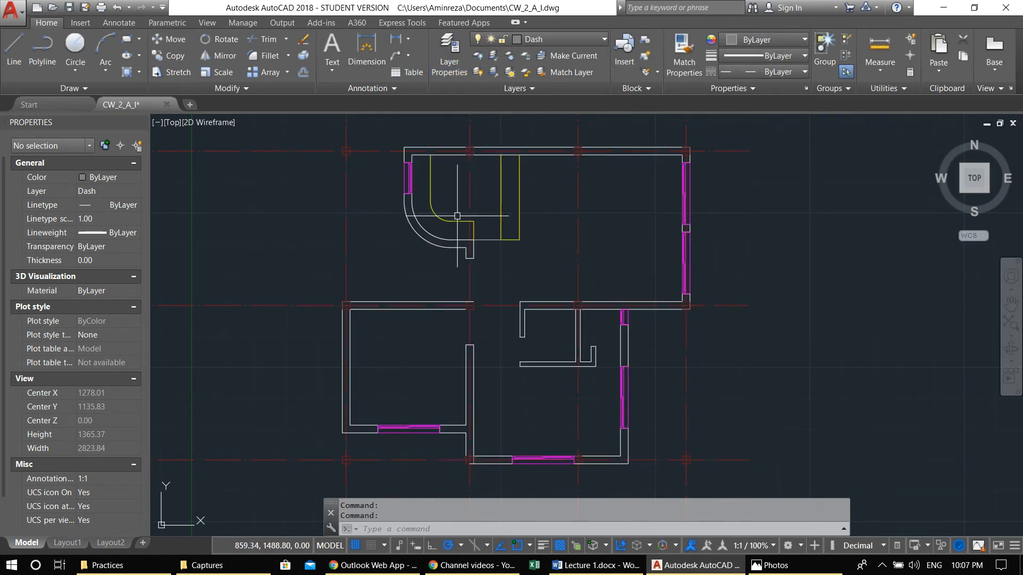
# Step: Draw a dashed horizontal line from the southwest column's lower-right corner east to the outer face of the south wall
pyautogui.moveTo(492, 285); pyautogui.dragTo(476, 243, button='middle')
pyautogui.press('Escape')
pyautogui.press('Escape')
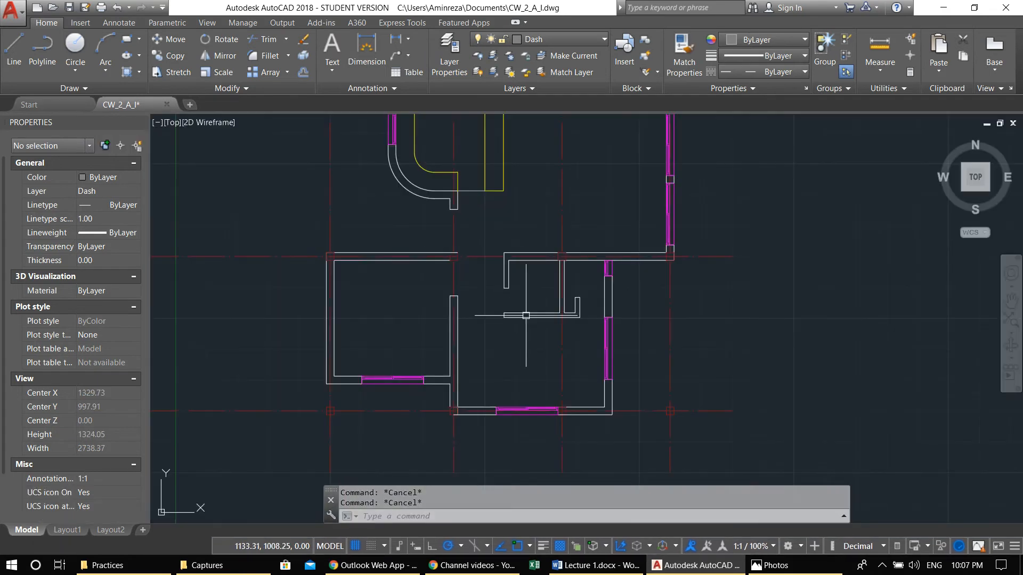
pyautogui.write('l')
pyautogui.press('Return')
pyautogui.scroll(4, 366, 423)
pyautogui.click(285, 401)
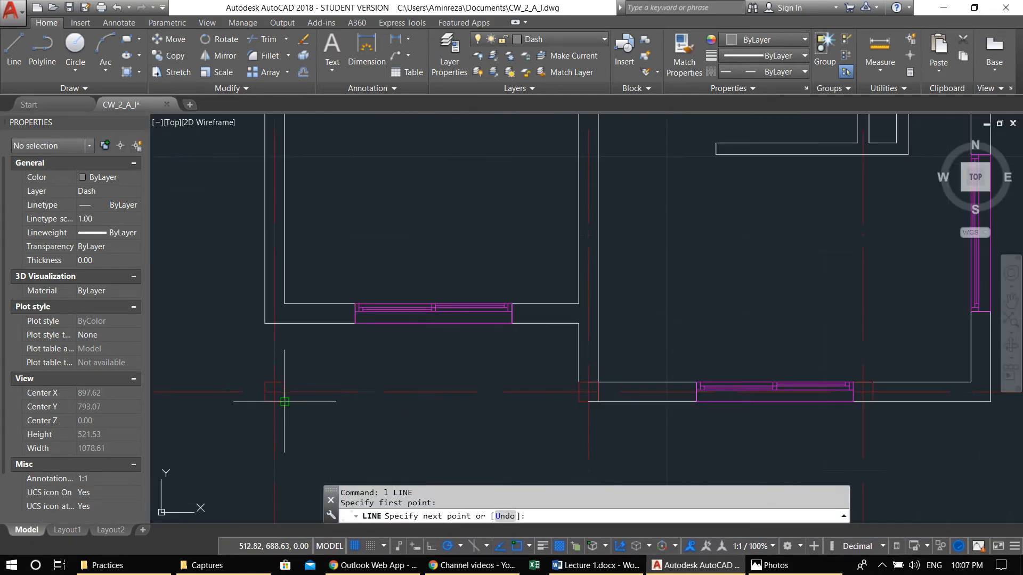
pyautogui.click(586, 401)
pyautogui.press('Return')
# Step: Draw a parallel dashed line from the south wall's inner-face level west to the southwest column's upper-right corner
pyautogui.press('Return')
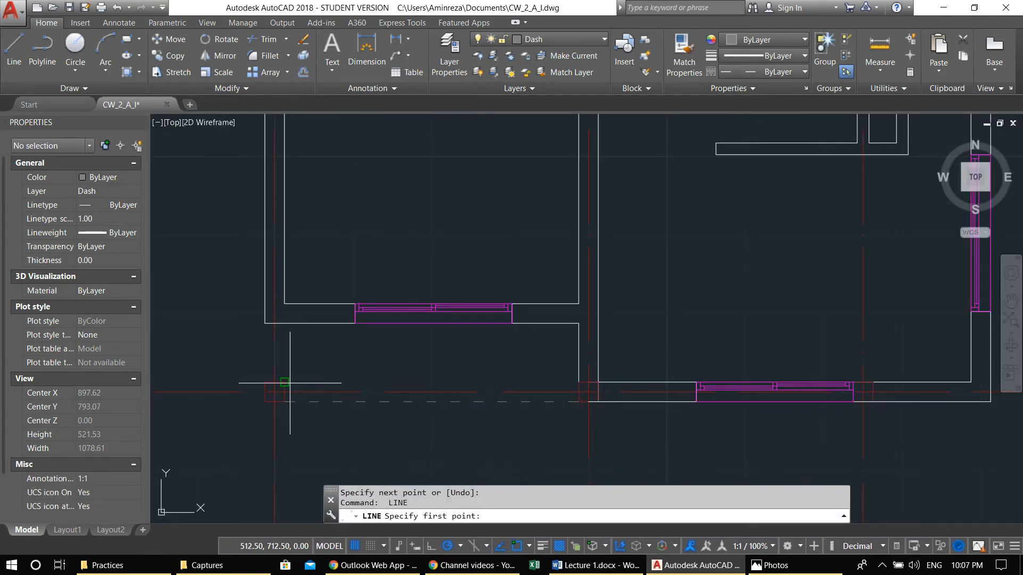
pyautogui.click(575, 382)
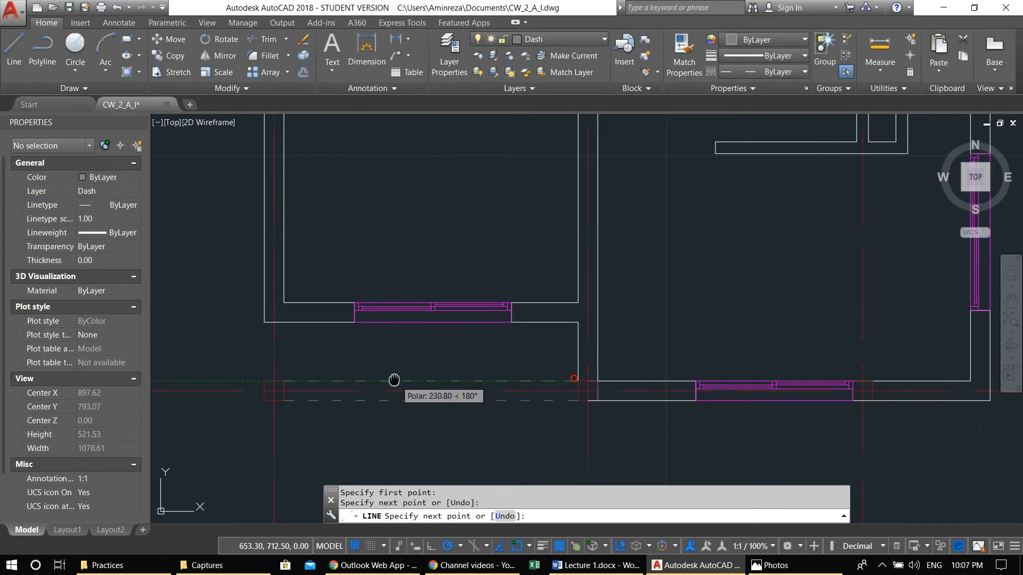
pyautogui.moveTo(285, 382); pyautogui.dragTo(397, 367, button='middle')
pyautogui.press('Return')
# Step: Draw two vertical dashed lines from the southwest column's upper corners north to the bottom wall of the lower-left room
pyautogui.press('Return')
pyautogui.click(396, 366)
pyautogui.click(397, 314)
pyautogui.press('Return')
pyautogui.press('Return')
pyautogui.click(376, 367)
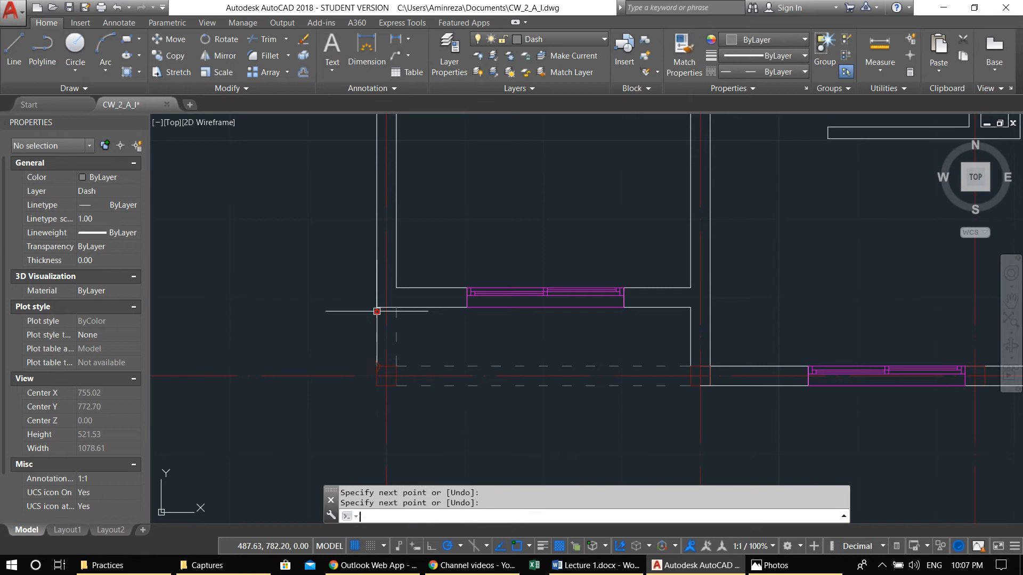
pyautogui.press('Return')
# Step: Draw two horizontal dashed lines between the lower room's southeast wall corner and the southeast column, aligned with both wall faces
pyautogui.scroll(-6, 382, 325)
pyautogui.scroll(4, 555, 329)
pyautogui.press('Return')
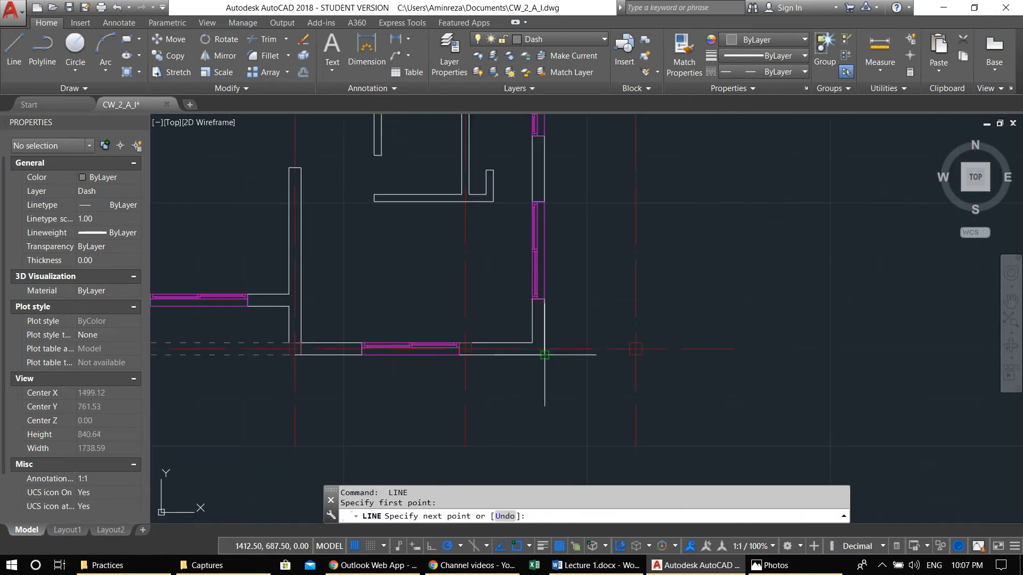
pyautogui.click(634, 351)
pyautogui.press('Return')
pyautogui.press('Return')
pyautogui.click(629, 342)
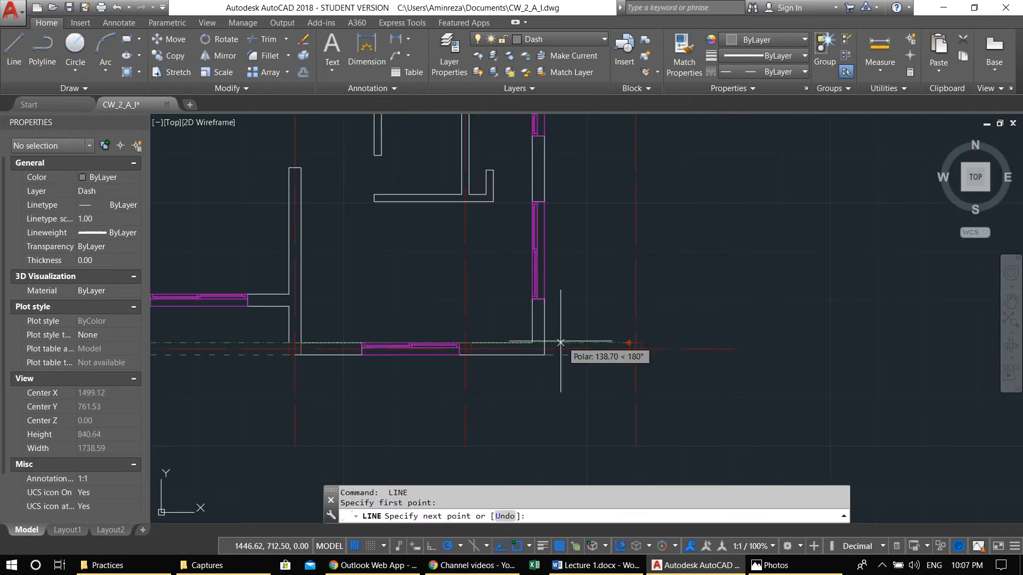
pyautogui.click(544, 344)
pyautogui.press('Return')
# Step: Draw two vertical dashed lines between the southeast column and the upper wing's southeast wall corner, aligned with both wall faces
pyautogui.press('Return')
pyautogui.press('Escape')
pyautogui.press('Return')
pyautogui.click(628, 349)
pyautogui.moveTo(630, 182); pyautogui.dragTo(638, 237, button='middle')
pyautogui.click(635, 177)
pyautogui.press('Return')
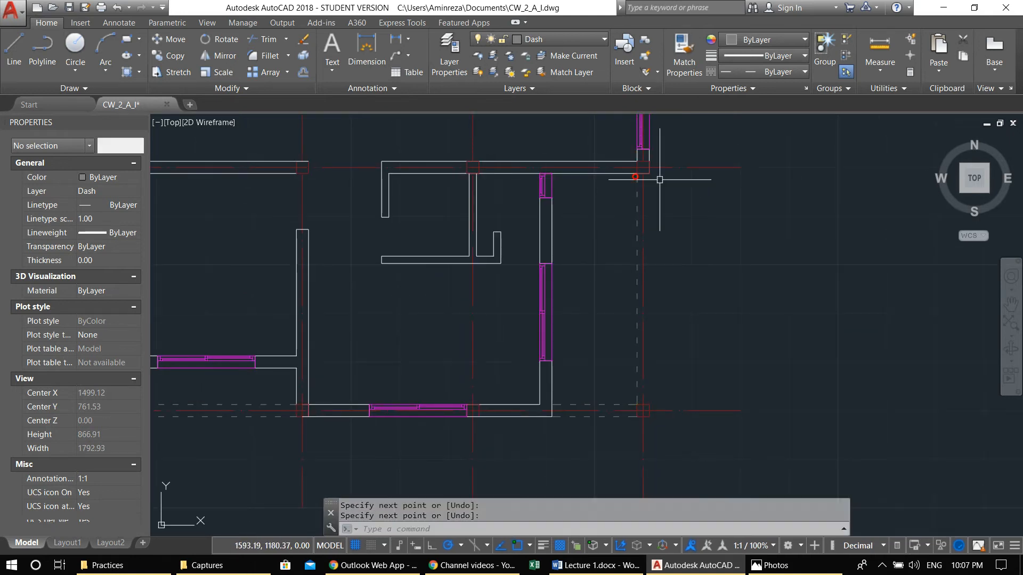
pyautogui.press('Return')
pyautogui.click(650, 168)
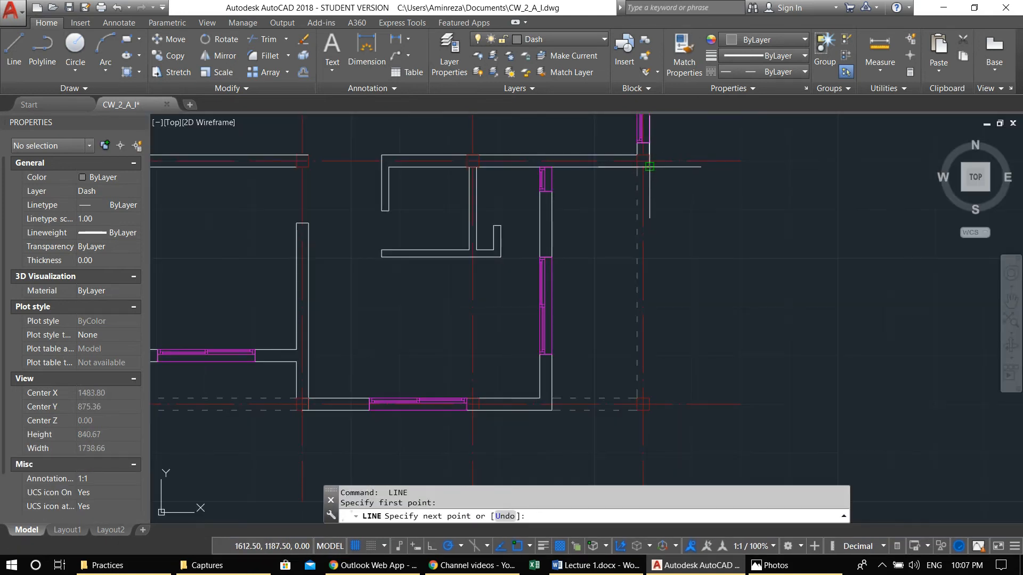
pyautogui.click(650, 398)
pyautogui.scroll(-6, 555, 297)
pyautogui.press('Return')
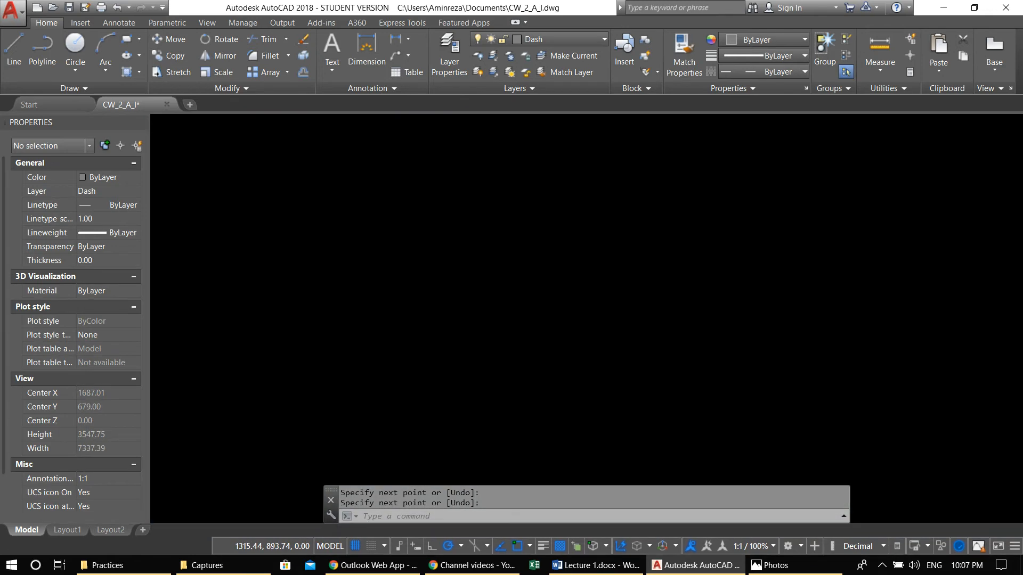
# Step: Draw a vertical dashed line from the upper end of the curved wall's outer arc south to the lower-left room's top wall
pyautogui.scroll(6, 506, 224)
pyautogui.press('Return')
pyautogui.click(477, 182)
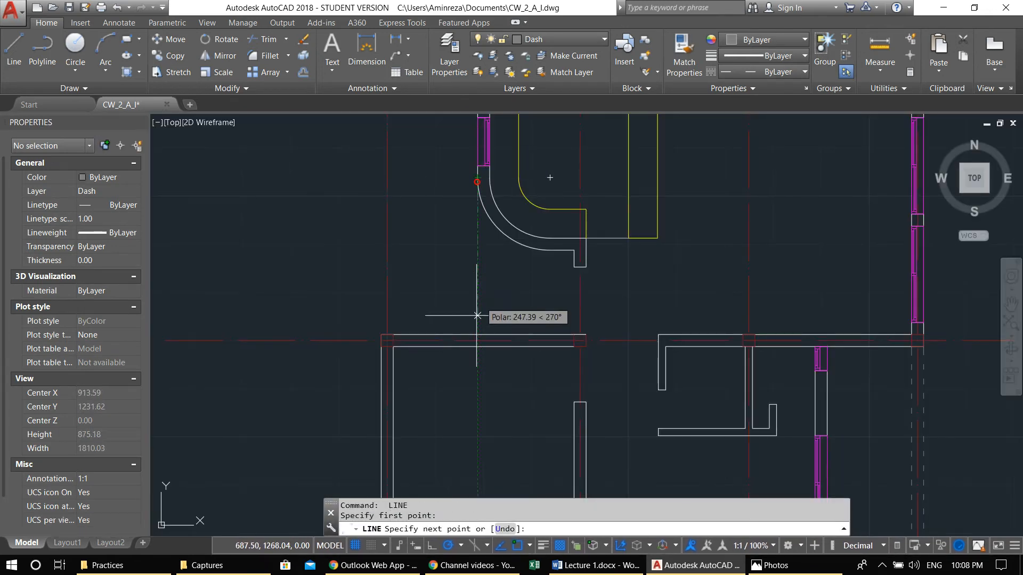
pyautogui.click(476, 335)
pyautogui.press('Return')
pyautogui.scroll(-3, 442, 320)
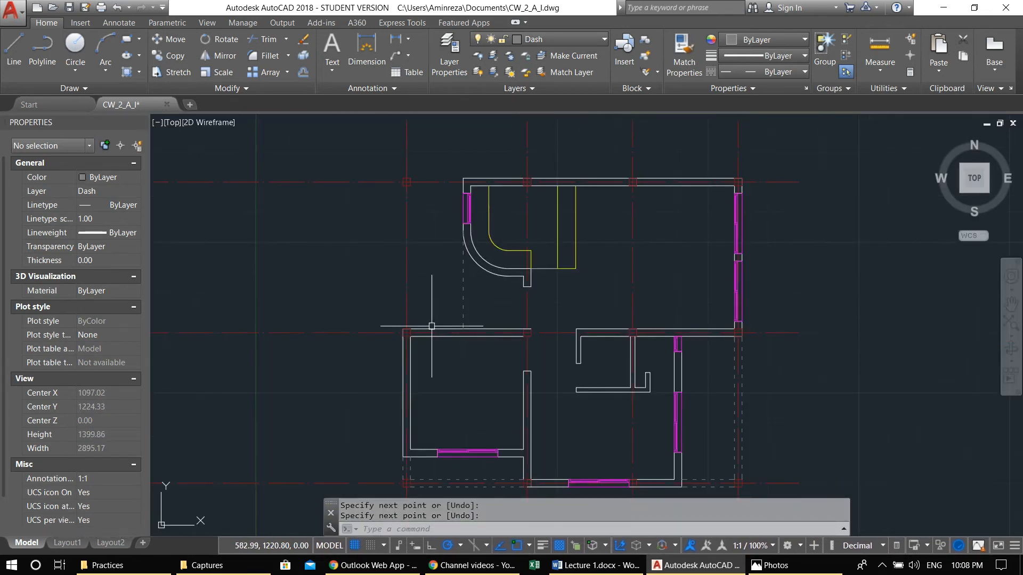
# Step: Draw two horizontal dashed lines from the lower-left room's northeast column to the wall further east, aligned with both wall faces
pyautogui.moveTo(432, 327); pyautogui.dragTo(474, 300, button='middle')
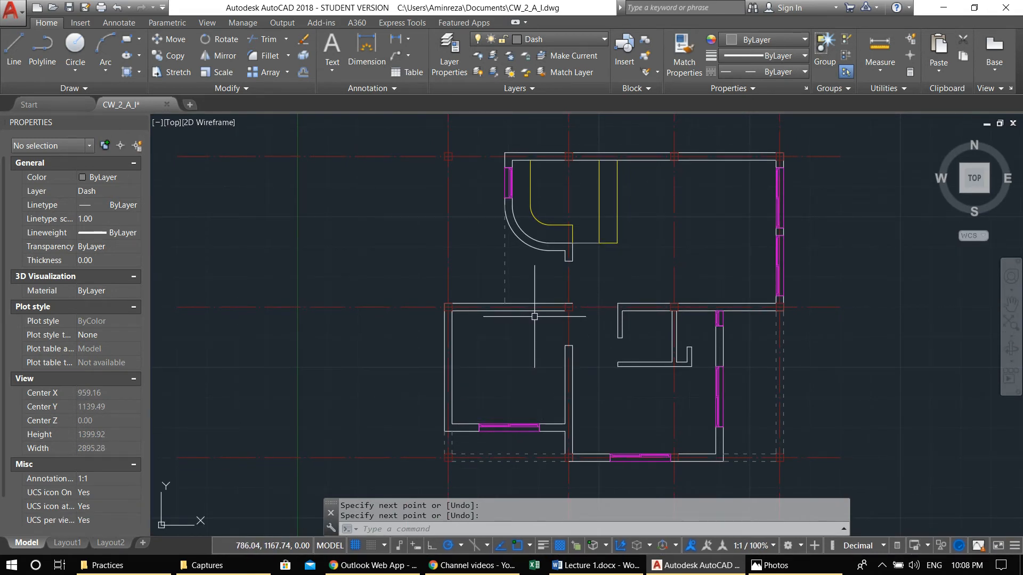
pyautogui.scroll(4, 614, 388)
pyautogui.press('Return')
pyautogui.click(633, 286)
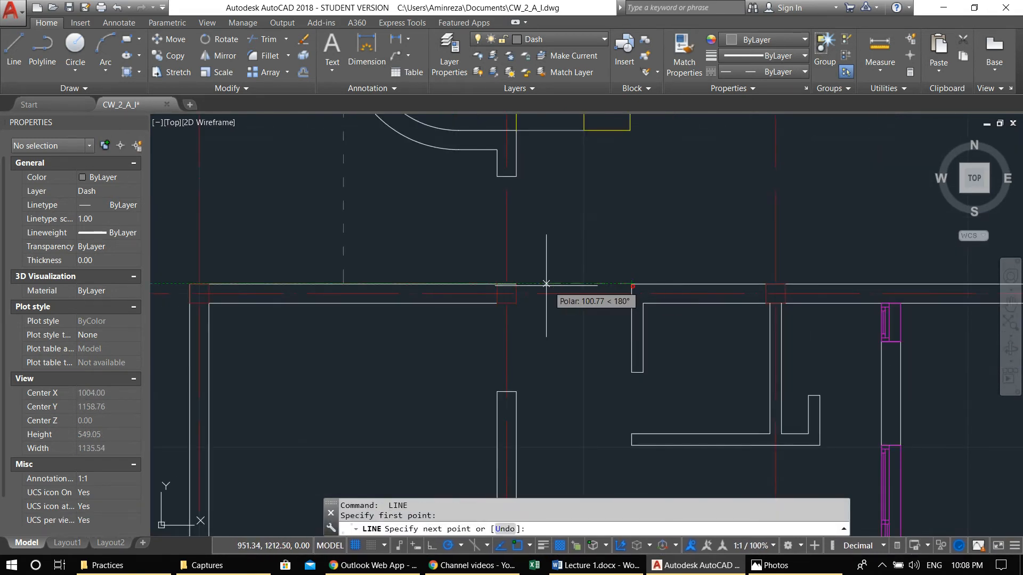
pyautogui.click(516, 283)
pyautogui.press('Return')
pyautogui.press('Return')
pyautogui.click(516, 303)
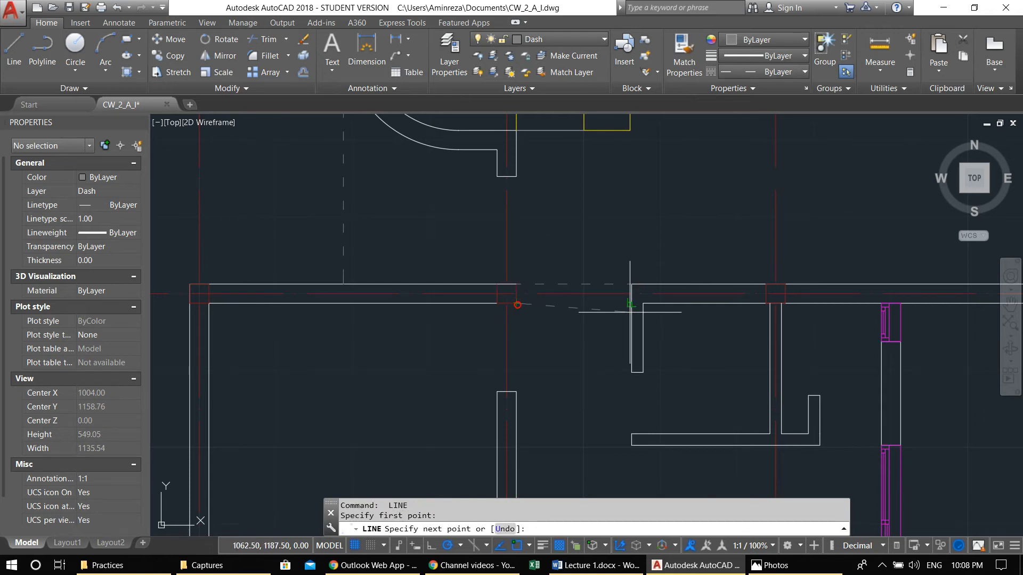
pyautogui.click(631, 304)
pyautogui.press('Return')
pyautogui.scroll(-4, 566, 320)
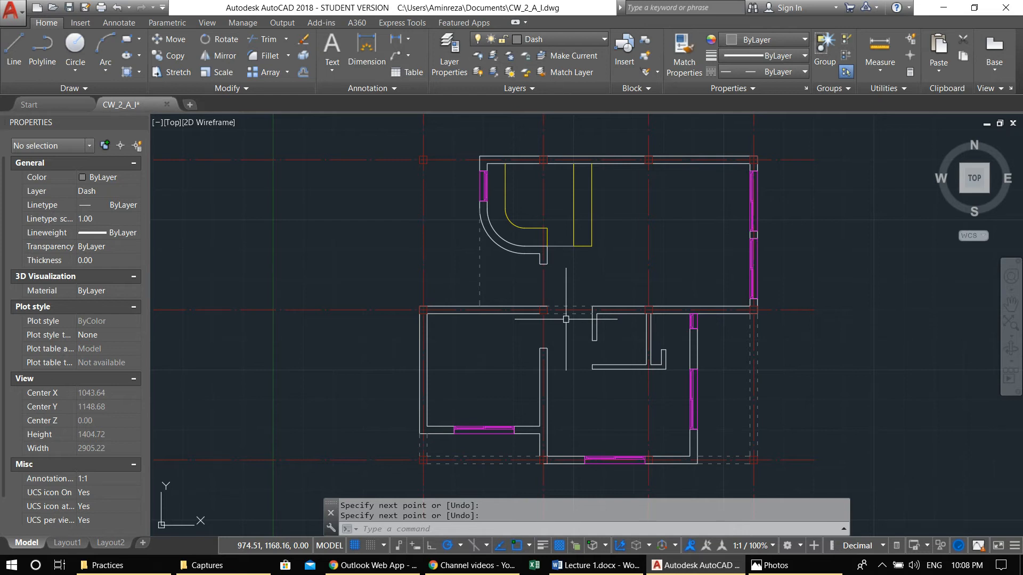
pyautogui.press('Escape')
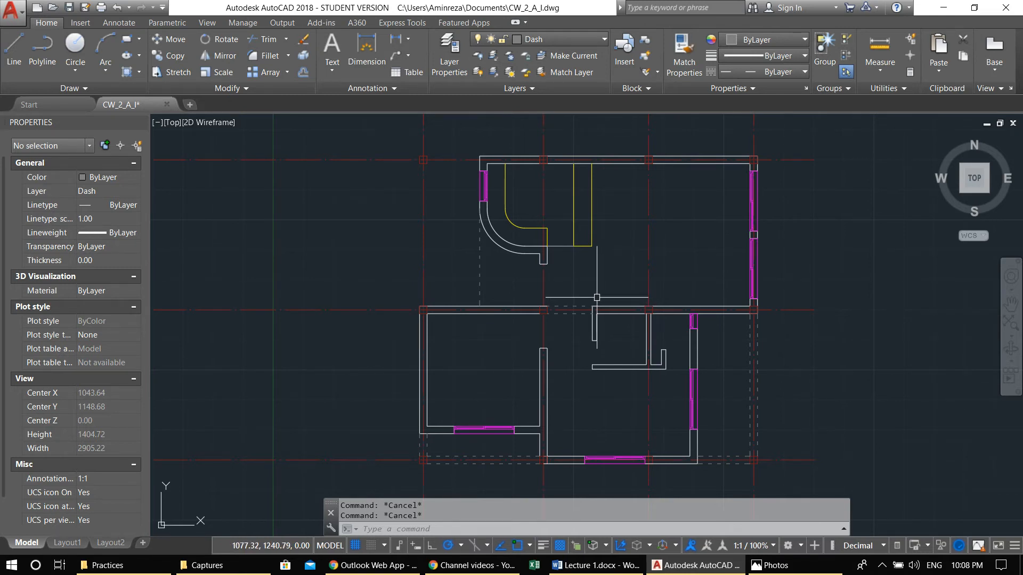
pyautogui.scroll(6, 544, 274)
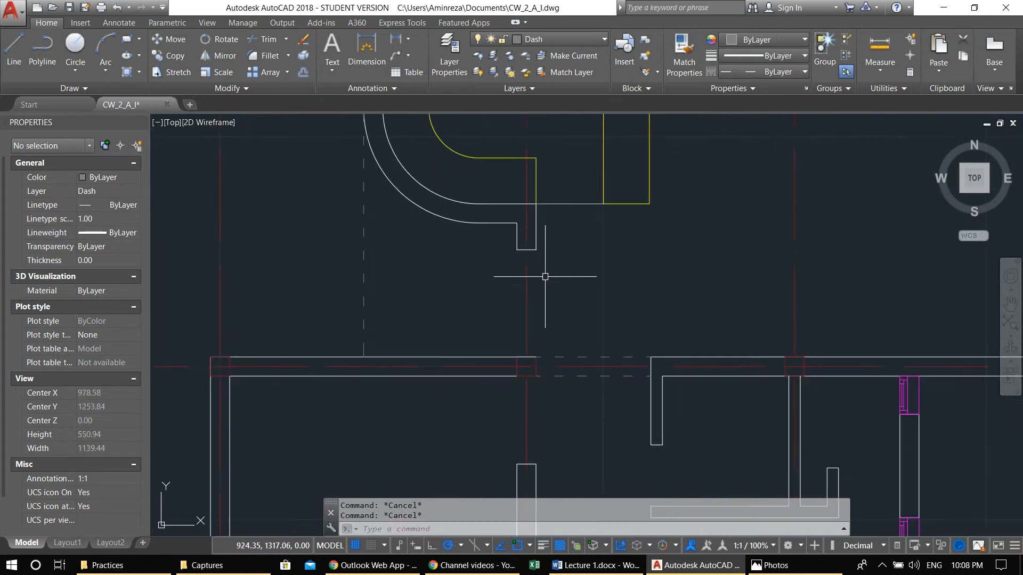
pyautogui.scroll(-6, 543, 278)
pyautogui.scroll(4, 528, 285)
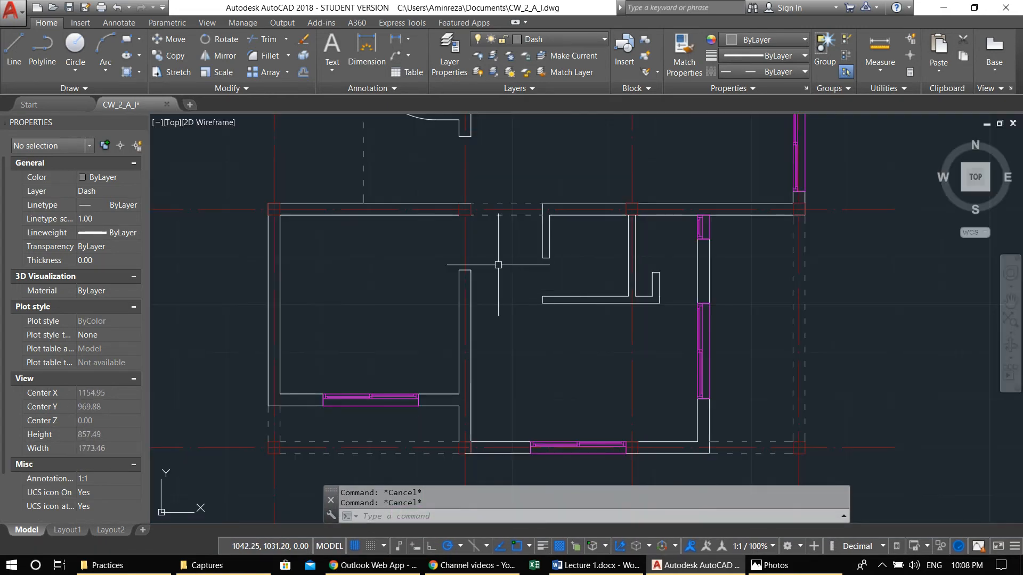
pyautogui.click(426, 193)
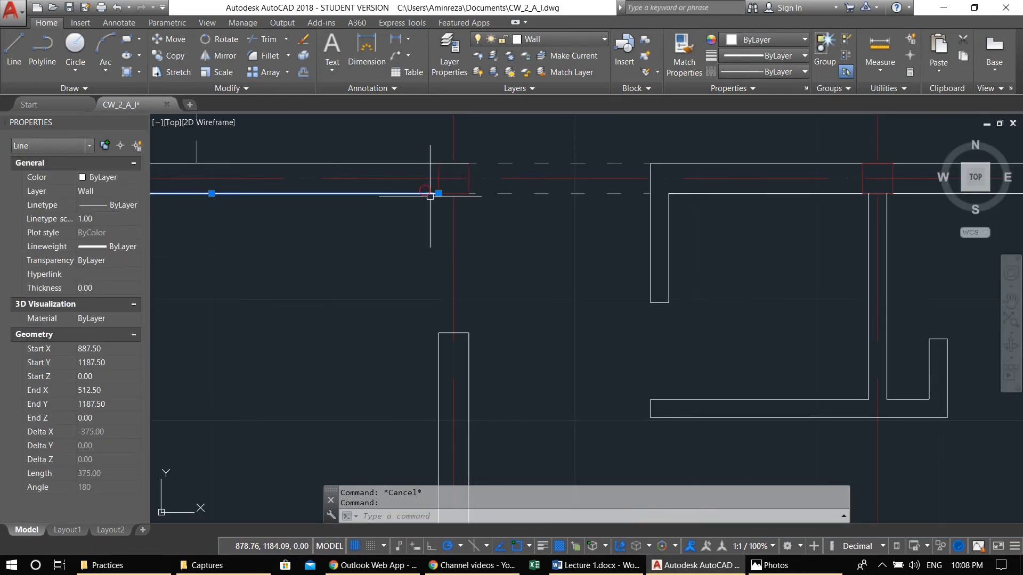
pyautogui.click(439, 193)
pyautogui.press('Escape')
pyautogui.moveTo(478, 228)
pyautogui.mouseDown(button='middle')
pyautogui.moveTo(481, 245)
pyautogui.moveTo(552, 224)
pyautogui.mouseUp(button='middle')
pyautogui.press('Escape')
# Step: Make Doors the current layer and draw a line across each wall end of the lower-left room's east doorway
pyautogui.click(545, 41)
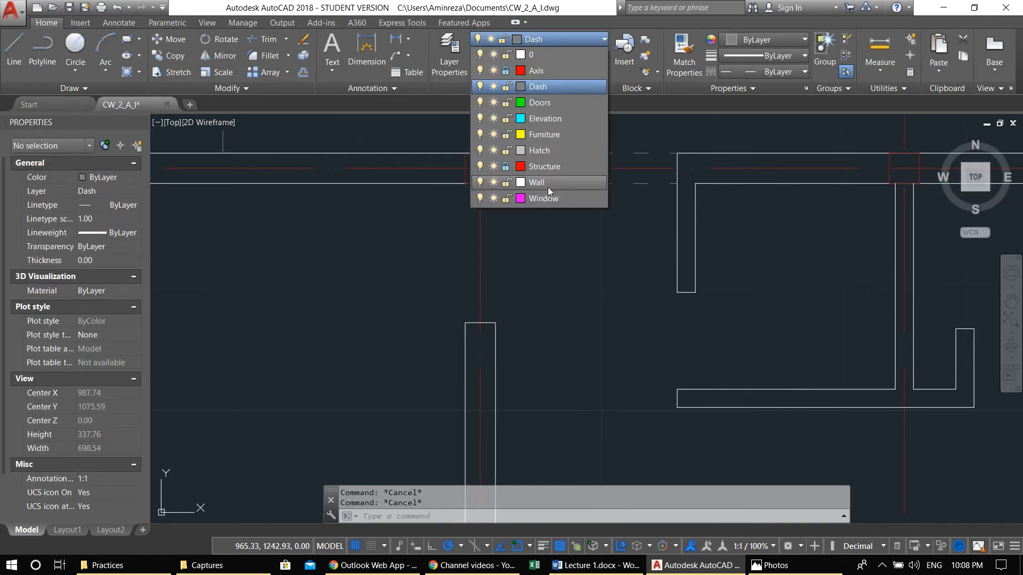
pyautogui.click(541, 104)
pyautogui.moveTo(474, 235); pyautogui.dragTo(519, 238, button='middle')
pyautogui.scroll(2, 520, 238)
pyautogui.write('l')
pyautogui.press('Return')
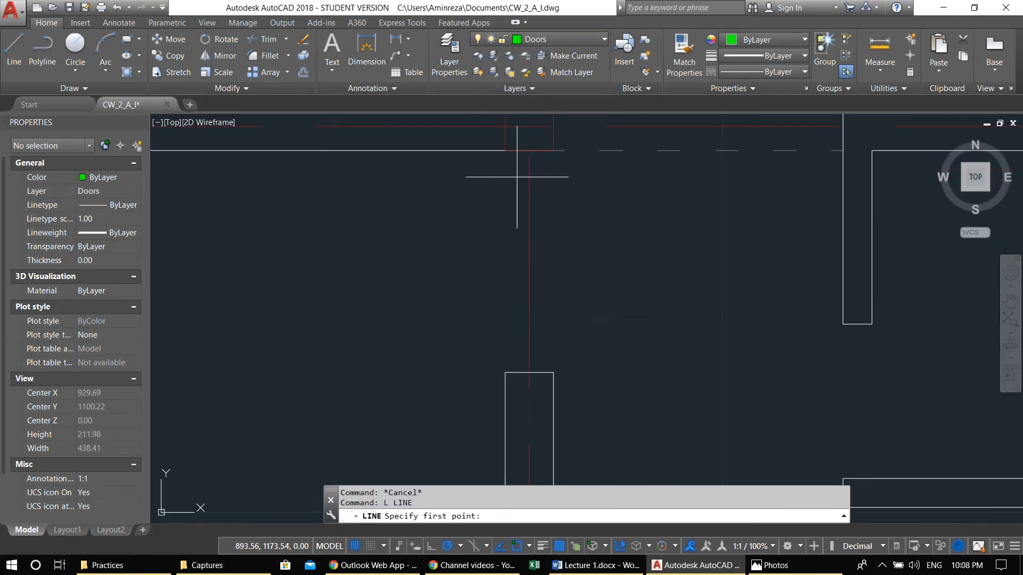
pyautogui.click(506, 150)
pyautogui.click(553, 151)
pyautogui.press('Return')
pyautogui.press('Return')
pyautogui.click(506, 372)
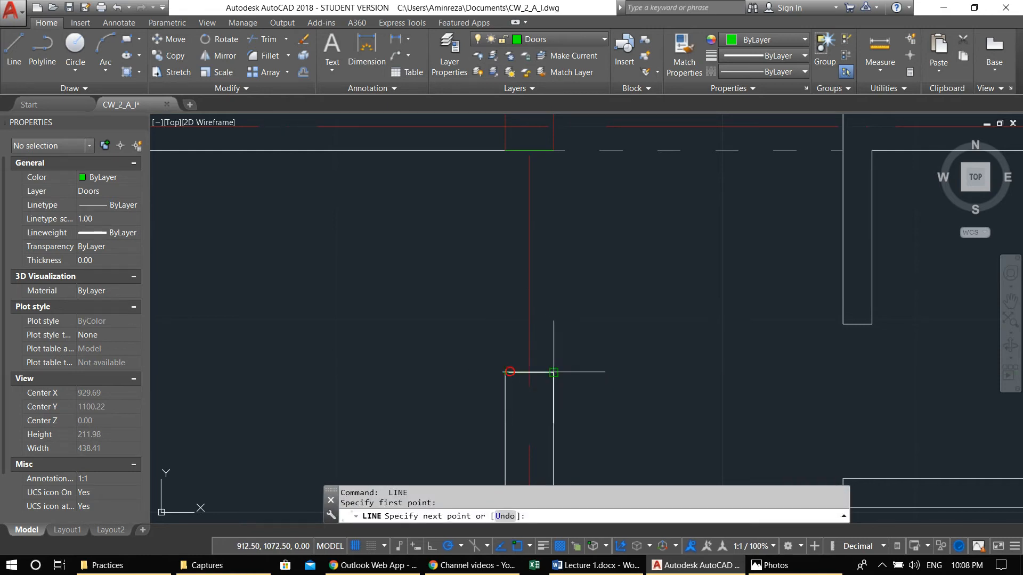
pyautogui.click(554, 372)
pyautogui.press('Return')
pyautogui.click(546, 41)
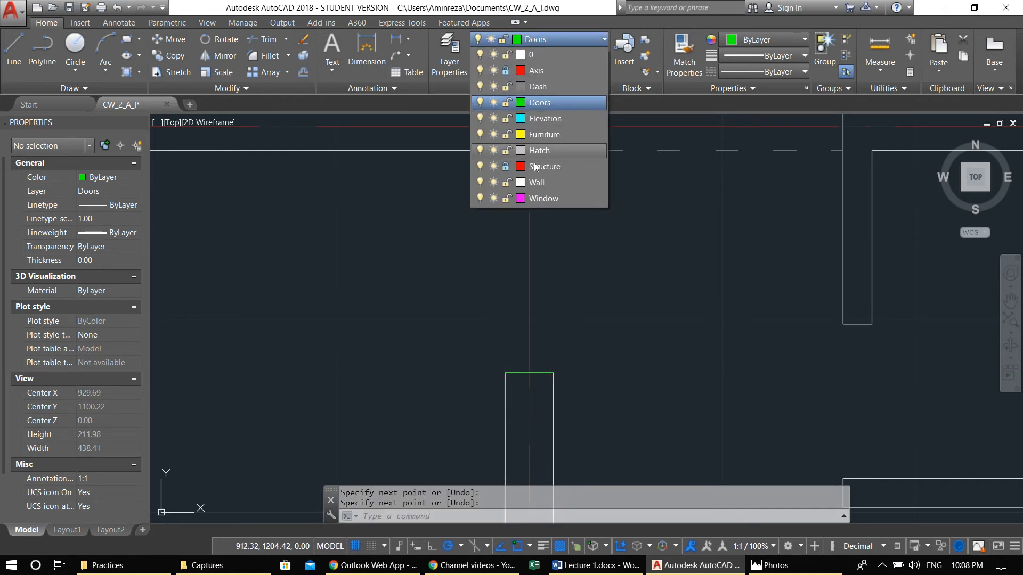
pyautogui.click(509, 181)
pyautogui.click(430, 213)
pyautogui.press('Escape')
pyautogui.press('Escape')
# Step: Offset both door jamb lines by 5 into the doorway opening
pyautogui.moveTo(483, 196); pyautogui.dragTo(499, 211, button='middle')
pyautogui.write('o')
pyautogui.press('Return')
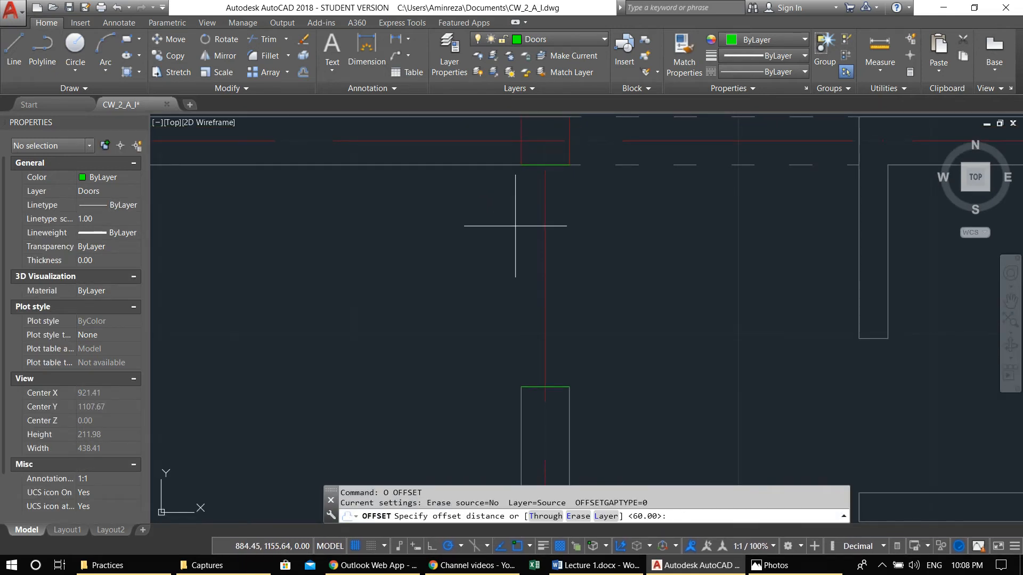
pyautogui.scroll(2, 515, 225)
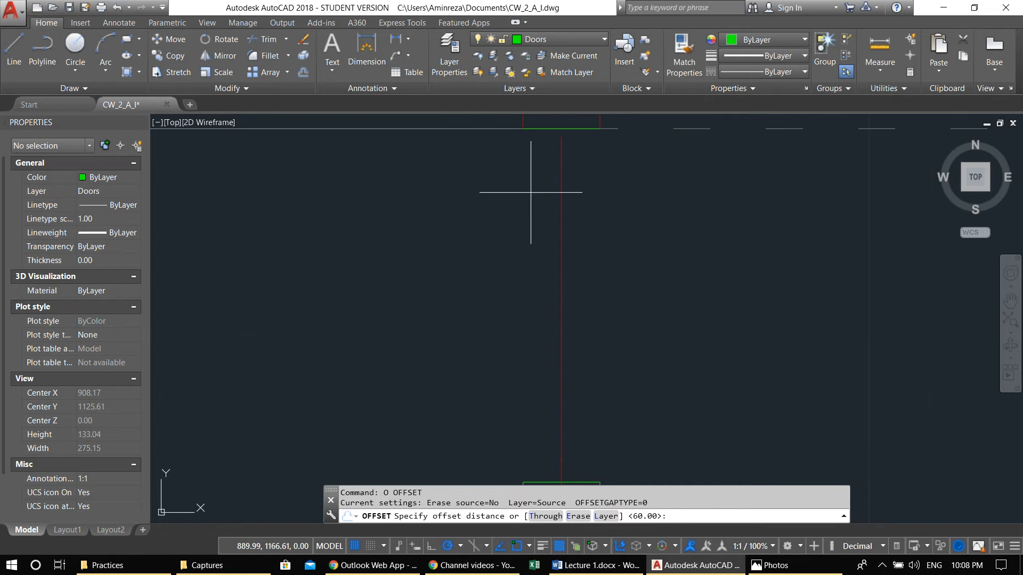
pyautogui.scroll(-2, 530, 193)
pyautogui.write('5')
pyautogui.press('Return')
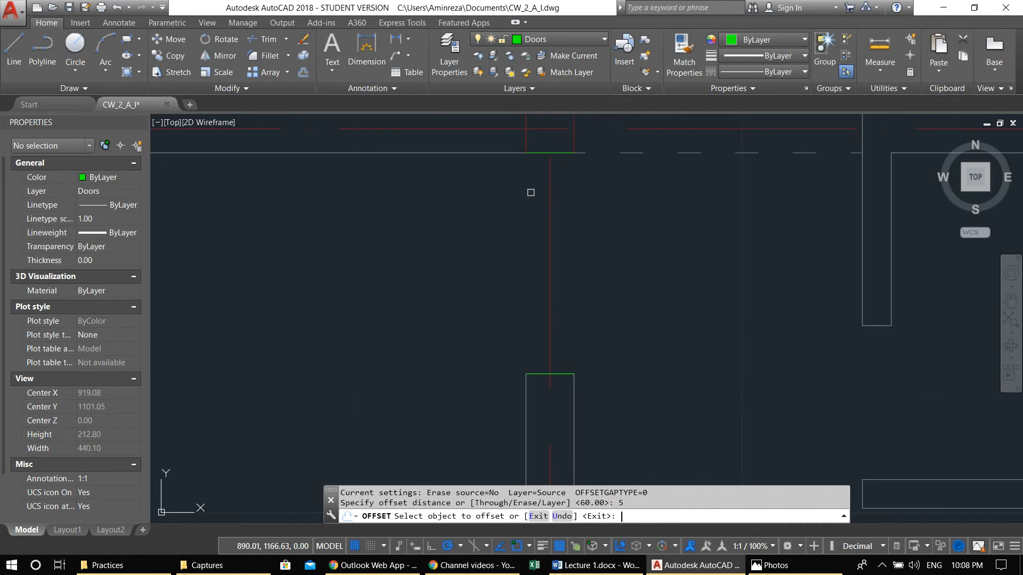
pyautogui.click(540, 154)
pyautogui.click(532, 212)
pyautogui.click(549, 374)
pyautogui.click(548, 369)
pyautogui.press('Escape')
# Step: Draw a vertical line along the doorway's west face between the south and north wall ends
pyautogui.moveTo(535, 285); pyautogui.dragTo(553, 279, button='middle')
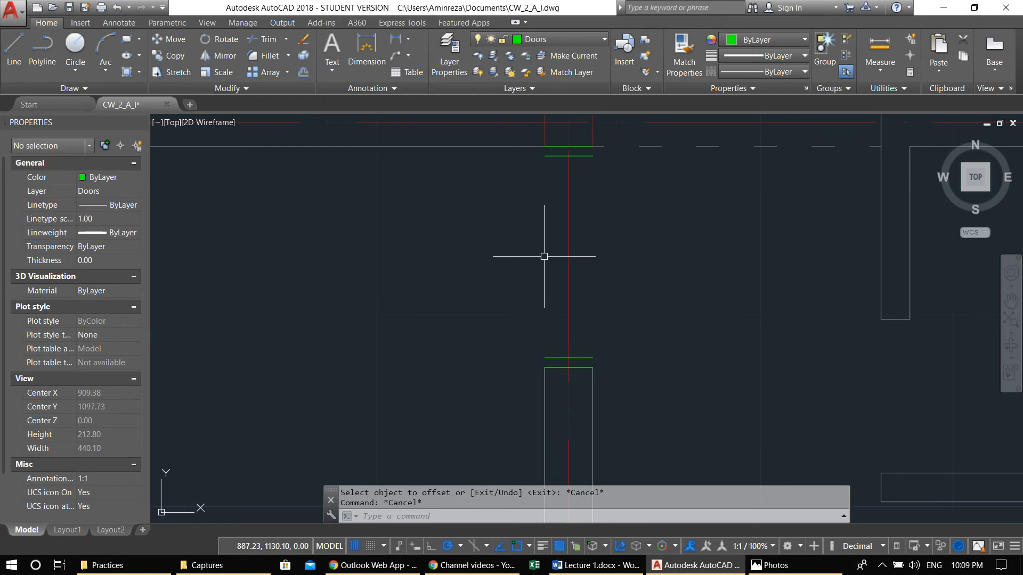
pyautogui.write('l')
pyautogui.press('Return')
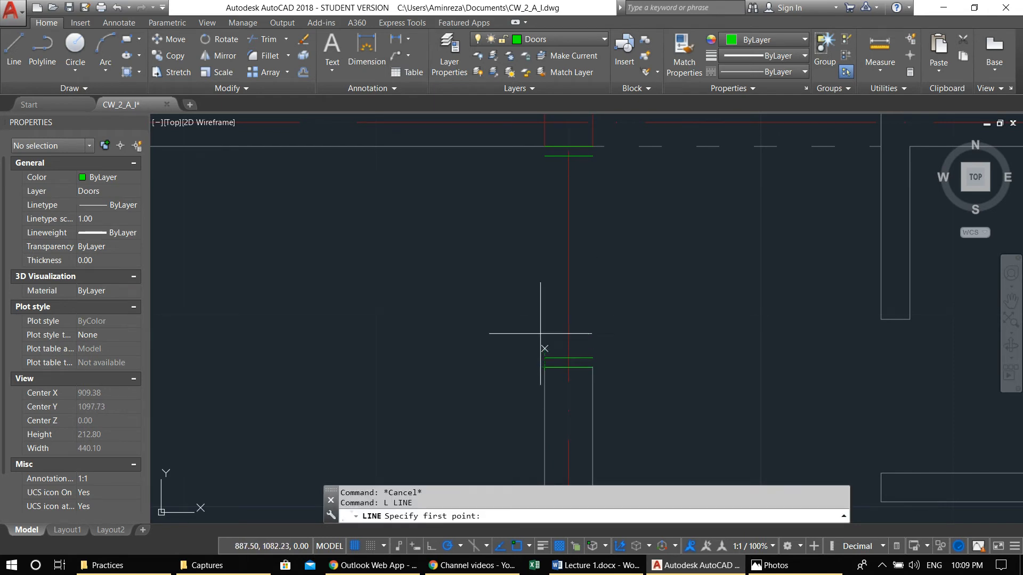
pyautogui.click(544, 368)
pyautogui.click(545, 146)
pyautogui.press('Escape')
# Step: Offset the vertical door line east twice by 5 and delete the intermediate line
pyautogui.moveTo(545, 146); pyautogui.dragTo(521, 156, button='middle')
pyautogui.write('o')
pyautogui.press('Return')
pyautogui.write('5')
pyautogui.press('Return')
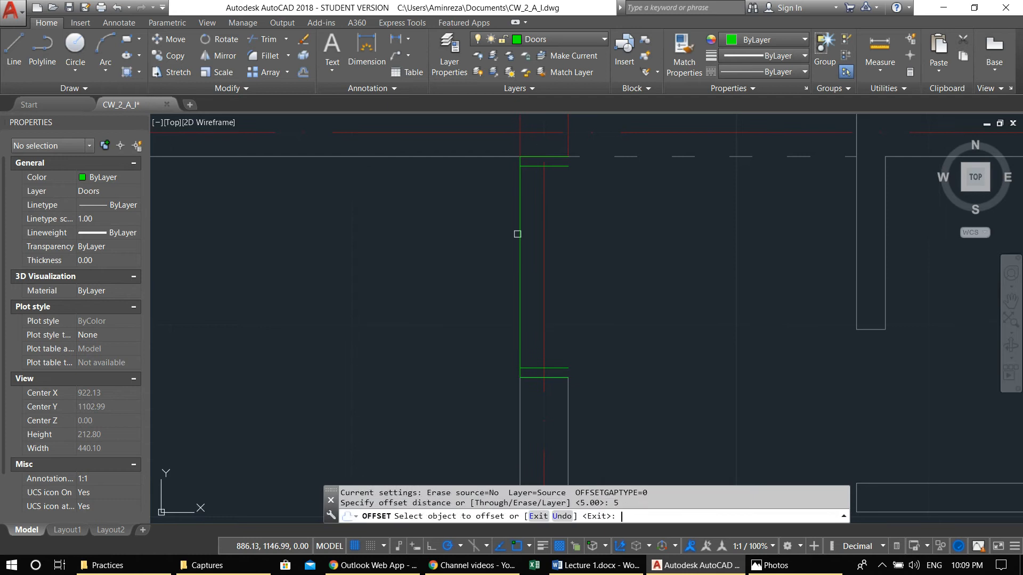
pyautogui.click(520, 234)
pyautogui.click(573, 227)
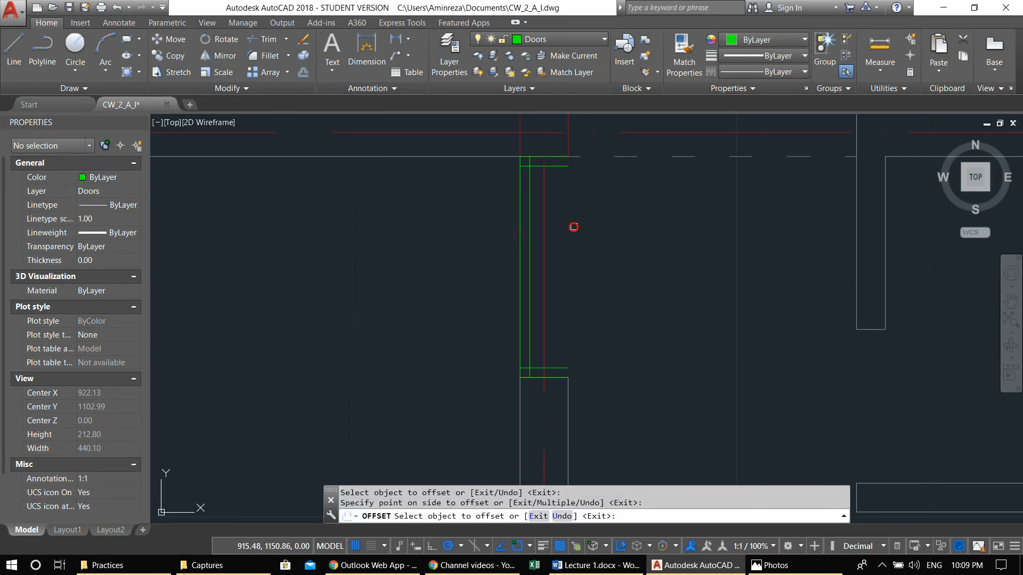
pyautogui.click(529, 199)
pyautogui.click(564, 195)
pyautogui.press('Escape')
pyautogui.click(529, 197)
pyautogui.moveTo(558, 258); pyautogui.dragTo(527, 255, button='middle')
pyautogui.press('Delete')
# Step: Trim the offset jamb lines at both ends of the doorway back to the inner vertical line
pyautogui.write('tr')
pyautogui.press('Return')
pyautogui.press('Return')
pyautogui.scroll(6, 526, 163)
pyautogui.click(516, 162)
pyautogui.click(496, 158)
pyautogui.click(463, 158)
pyautogui.scroll(-5, 460, 227)
pyautogui.moveTo(460, 228); pyautogui.dragTo(504, 119, button='middle')
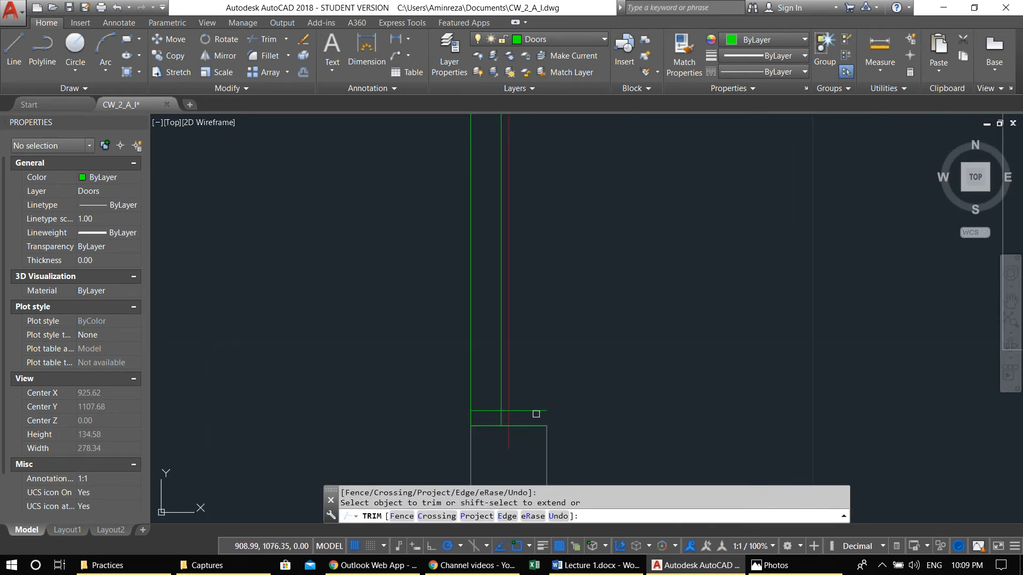
pyautogui.scroll(4, 507, 412)
pyautogui.scroll(-6, 501, 408)
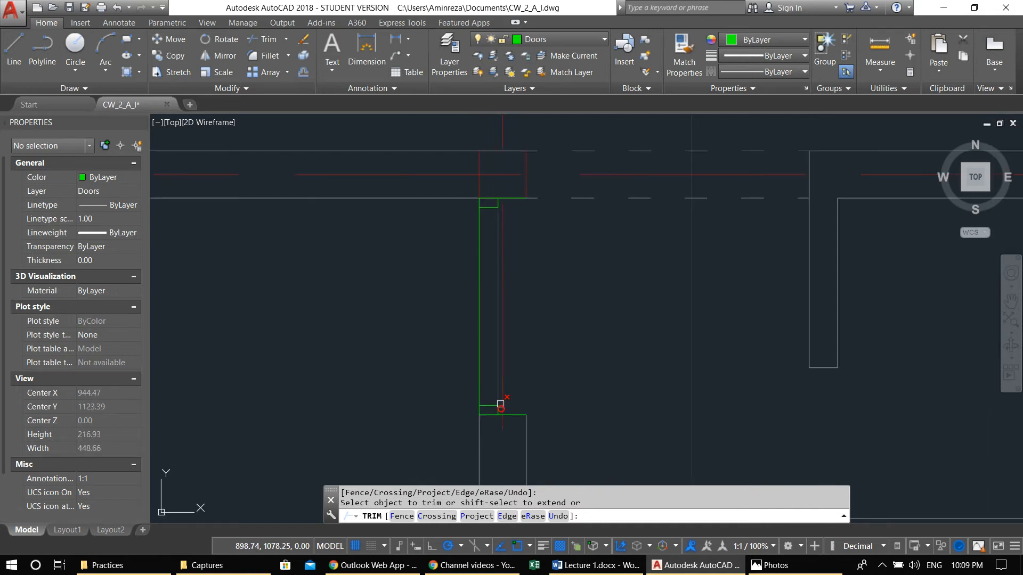
# Step: Trim both vertical lines between the jambs, leaving a small frame rectangle at each end of the doorway
pyautogui.press('Escape')
pyautogui.press('Escape')
pyautogui.press('space')
pyautogui.press('space')
pyautogui.click(499, 259)
pyautogui.click(478, 259)
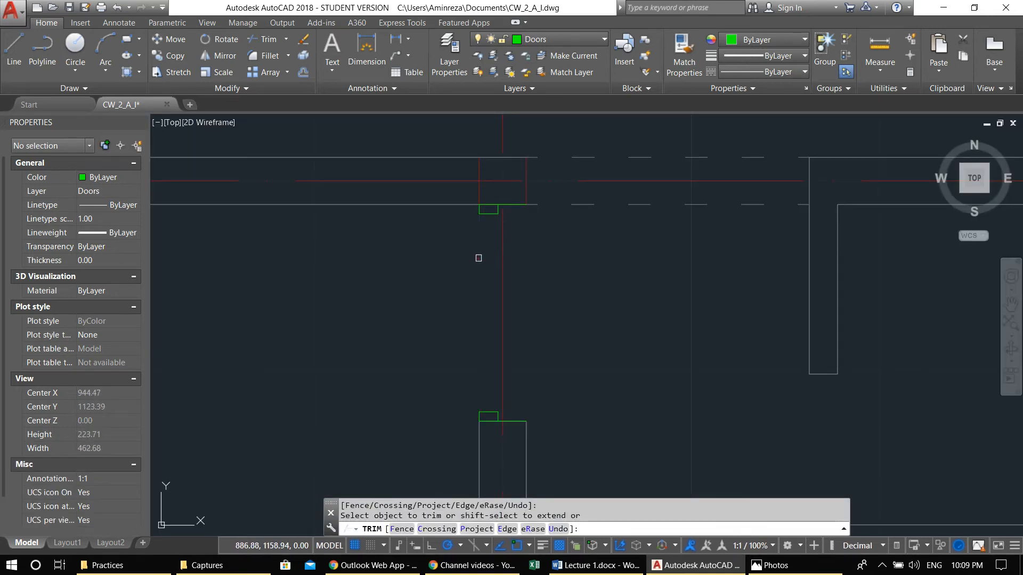
pyautogui.press('Escape')
pyautogui.press('Escape')
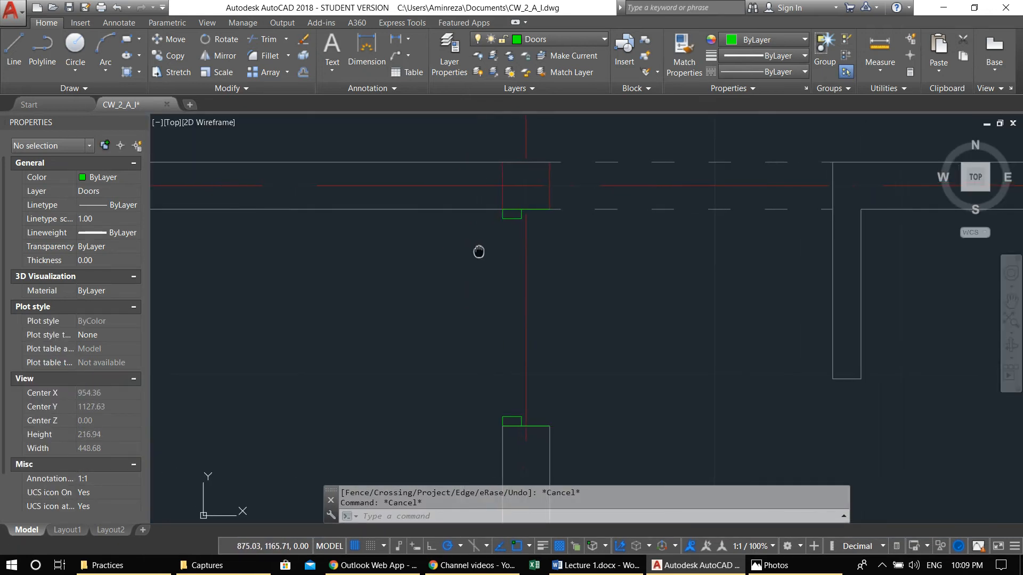
# Step: Draw a 90 by 5 door leaf outline with lines, running west from the north frame's southeast corner
pyautogui.write('l')
pyautogui.press('Return')
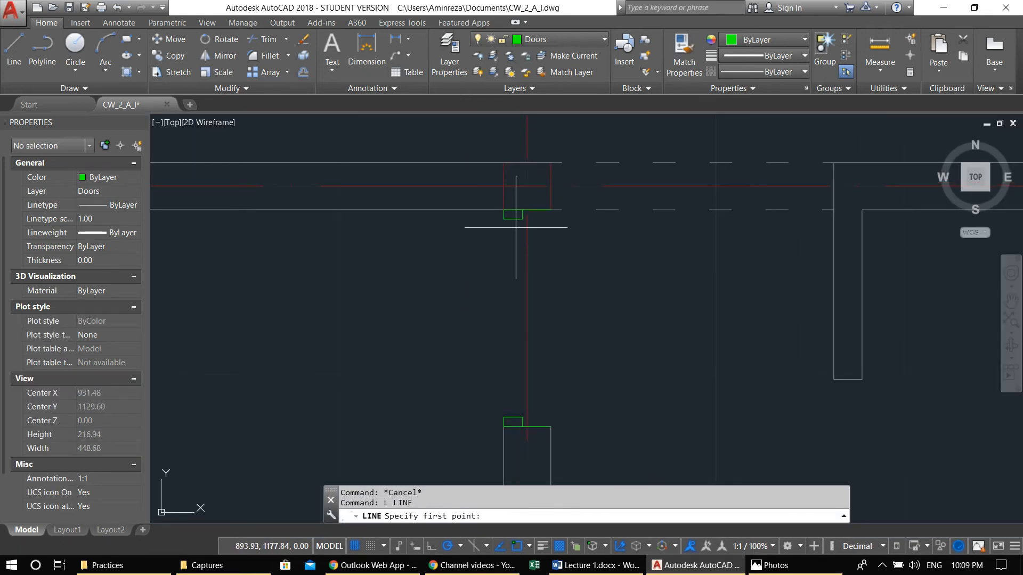
pyautogui.click(521, 222)
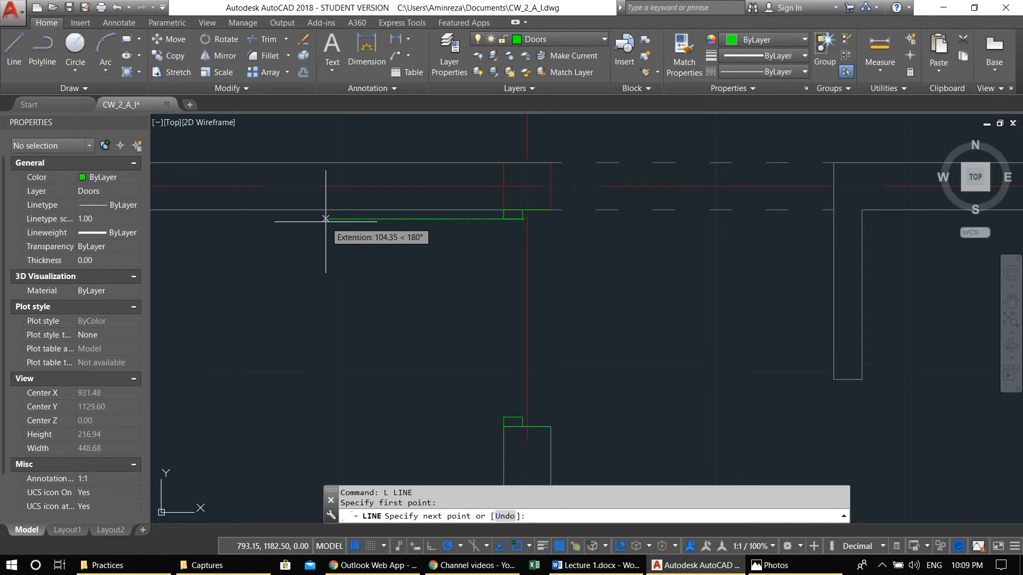
pyautogui.write('90')
pyautogui.press('Return')
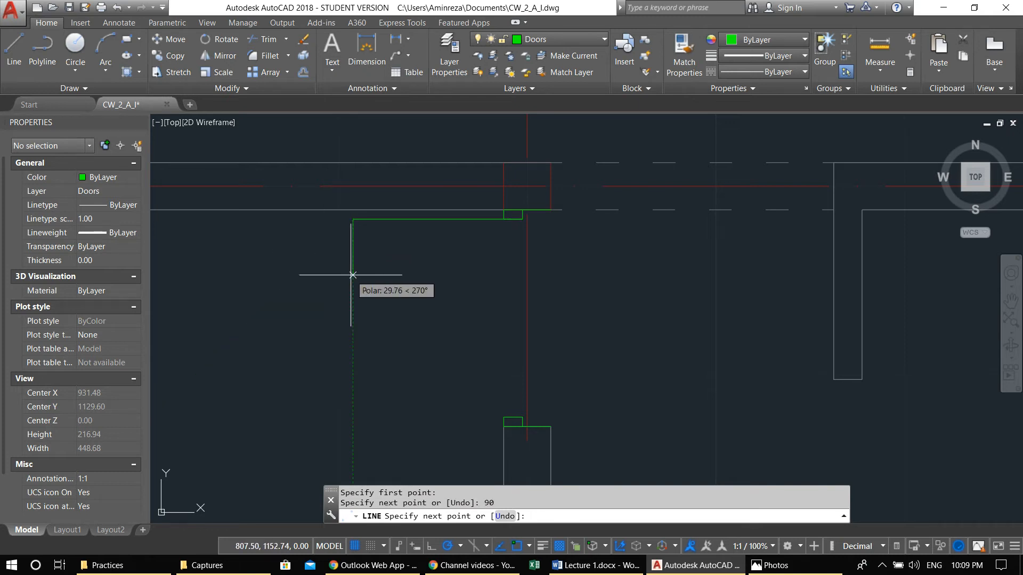
pyautogui.write('5')
pyautogui.press('Return')
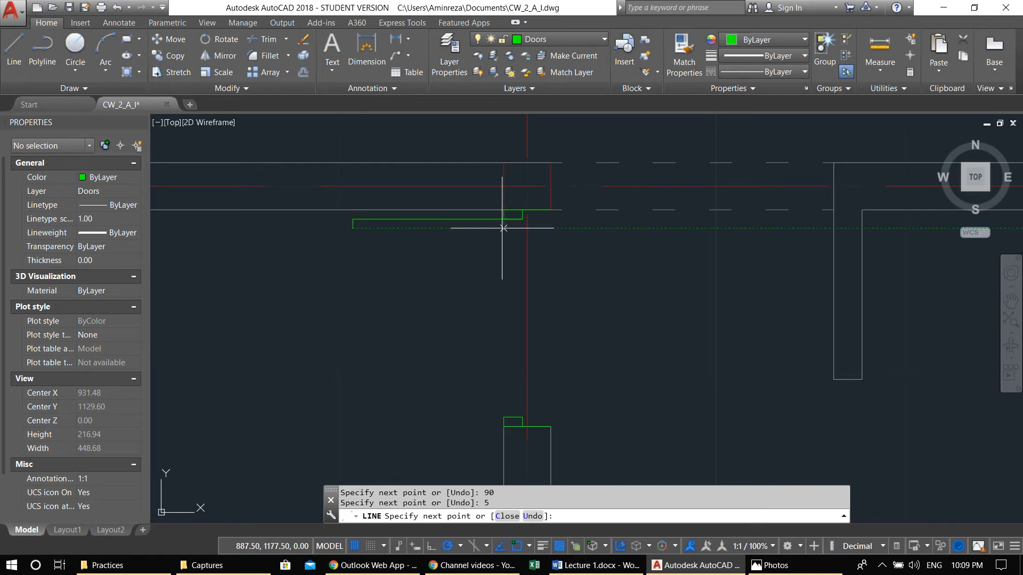
pyautogui.click(525, 222)
pyautogui.click(522, 219)
pyautogui.press('Return')
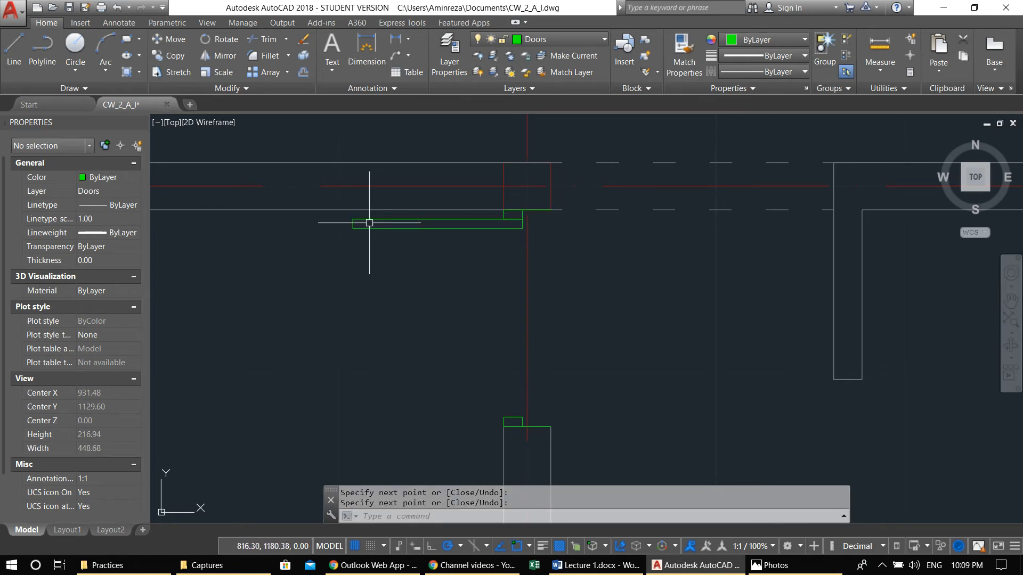
# Step: Erase the door leaf lines together with the north frame's lower edge and redraw that edge
pyautogui.click(342, 215)
pyautogui.click(543, 254)
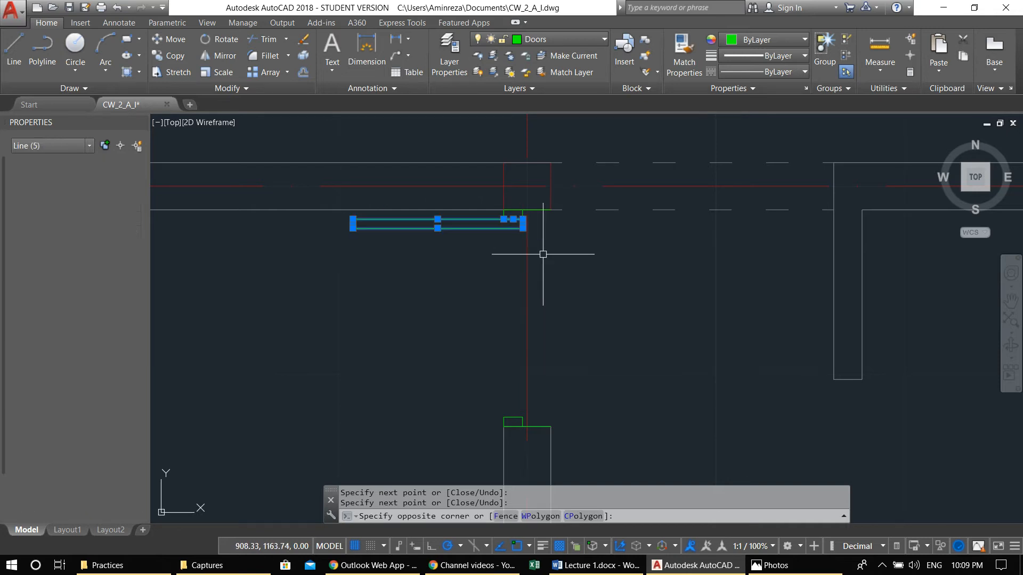
pyautogui.write('e')
pyautogui.press('Return')
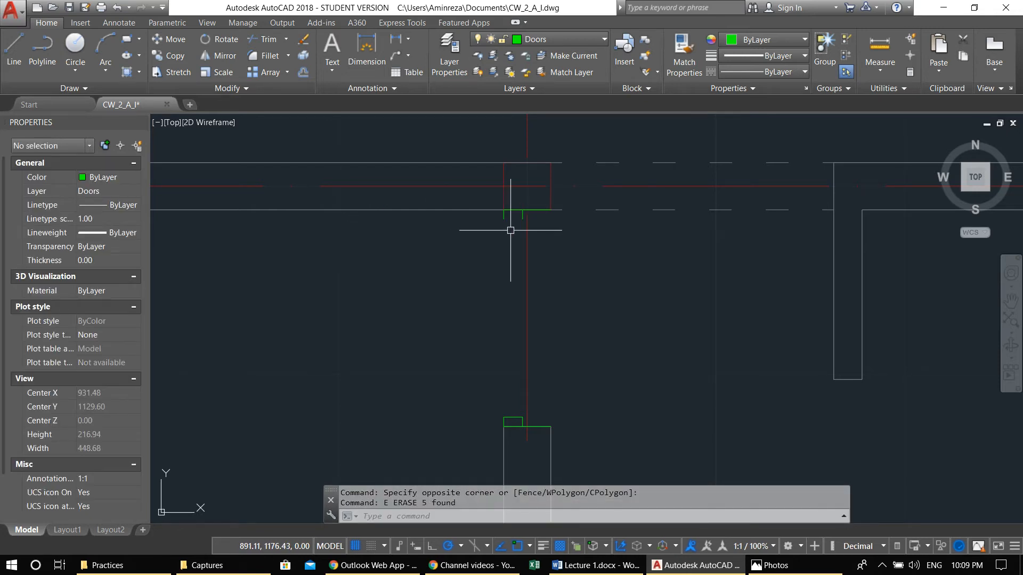
pyautogui.write('l')
pyautogui.press('Return')
pyautogui.click(523, 219)
pyautogui.click(503, 219)
pyautogui.press('Return')
# Step: Draw the door leaf as a 90 by 5 rectangle extending southwest from the north frame's southeast corner
pyautogui.moveTo(488, 249); pyautogui.dragTo(522, 263, button='middle')
pyautogui.write('rec')
pyautogui.press('Return')
pyautogui.click(559, 225)
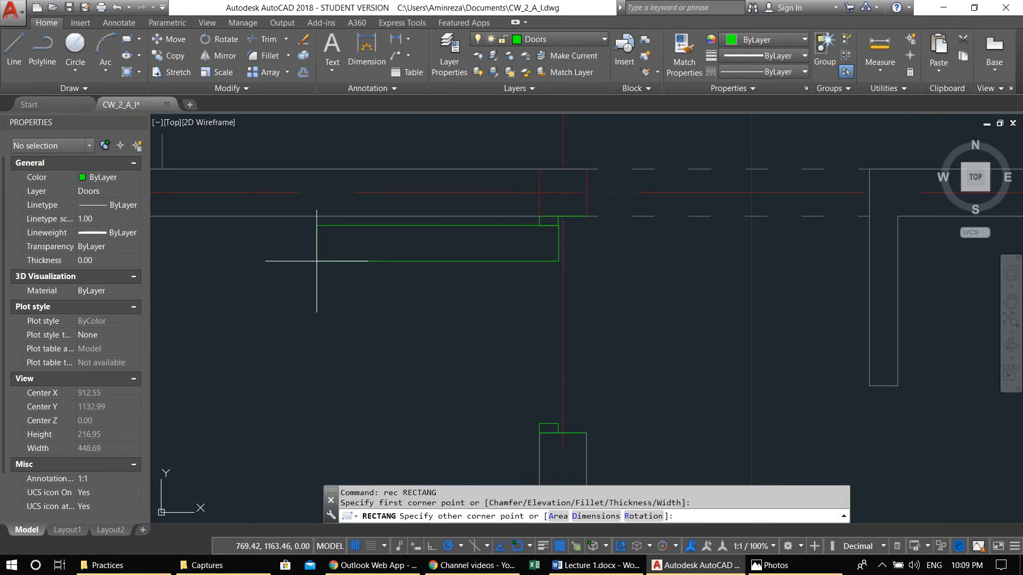
pyautogui.write('d')
pyautogui.press('Return')
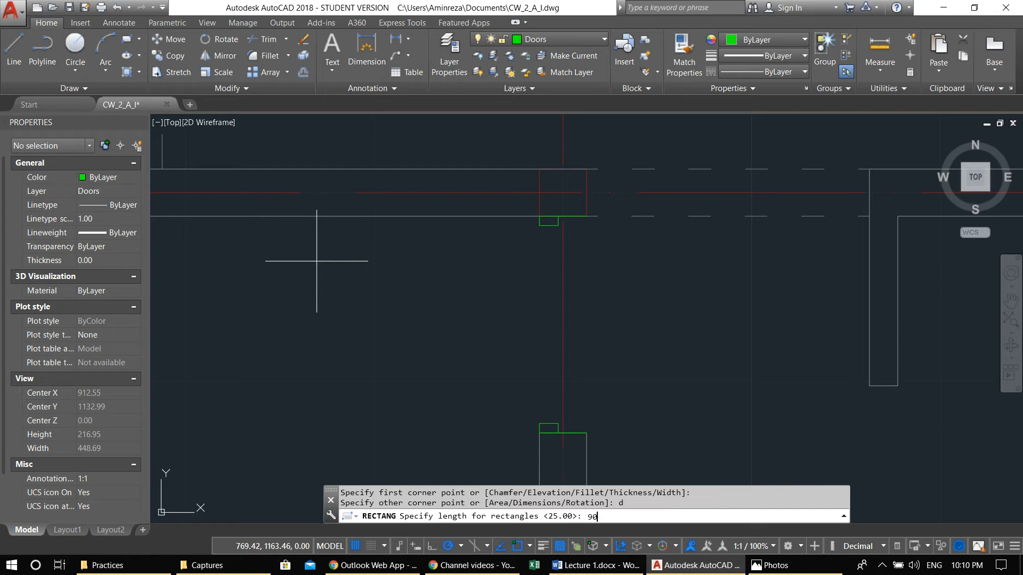
pyautogui.press('Return')
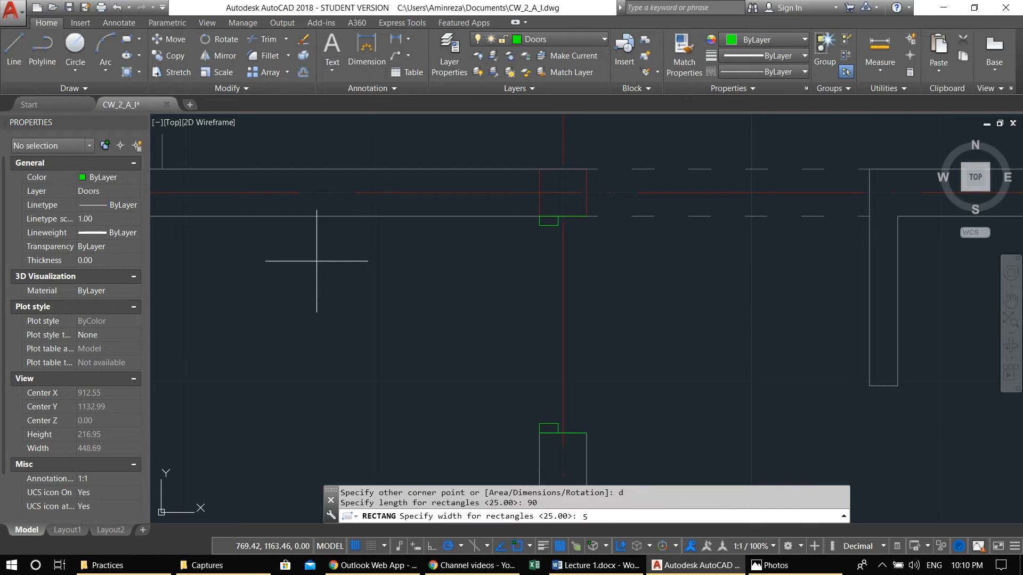
pyautogui.press('Return')
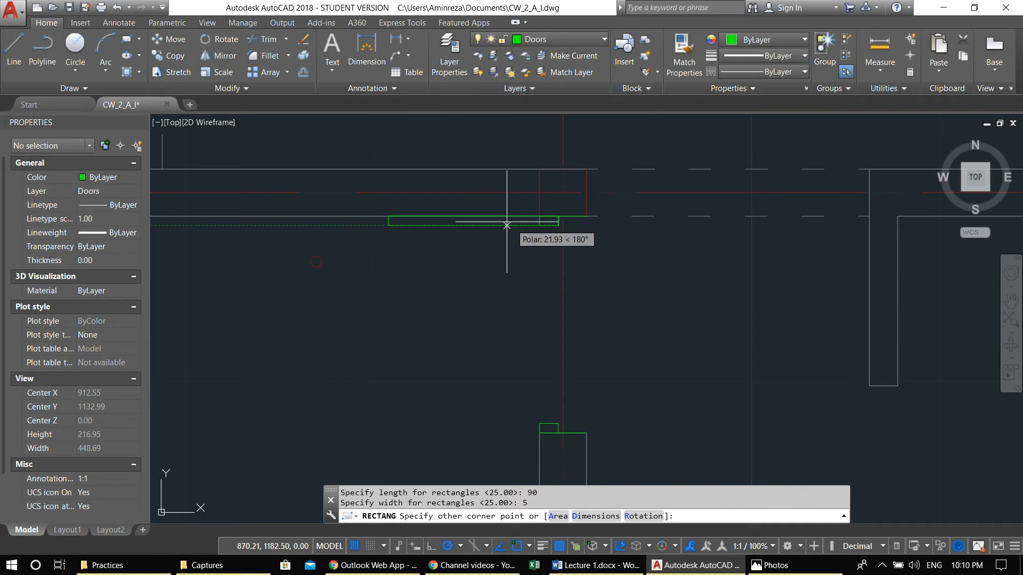
pyautogui.click(432, 238)
pyautogui.scroll(4, 562, 205)
pyautogui.scroll(-4, 540, 247)
pyautogui.moveTo(472, 281); pyautogui.dragTo(579, 274, button='middle')
pyautogui.press('Escape')
pyautogui.press('Escape')
pyautogui.moveTo(641, 379)
pyautogui.mouseDown(button='middle')
pyautogui.moveTo(608, 364)
pyautogui.moveTo(613, 396)
pyautogui.mouseUp(button='middle')
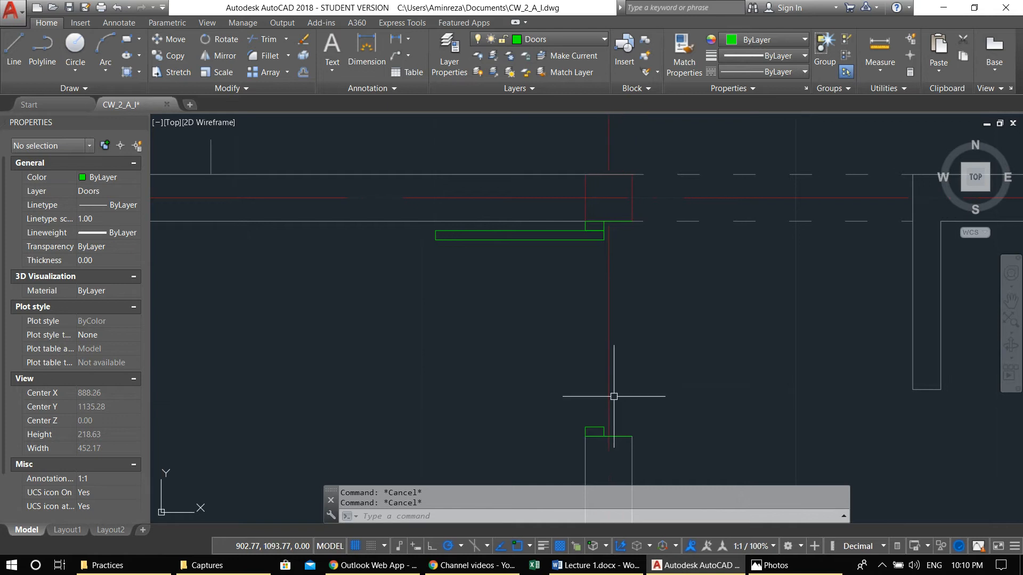
pyautogui.write('DO')
pyautogui.press('Return')
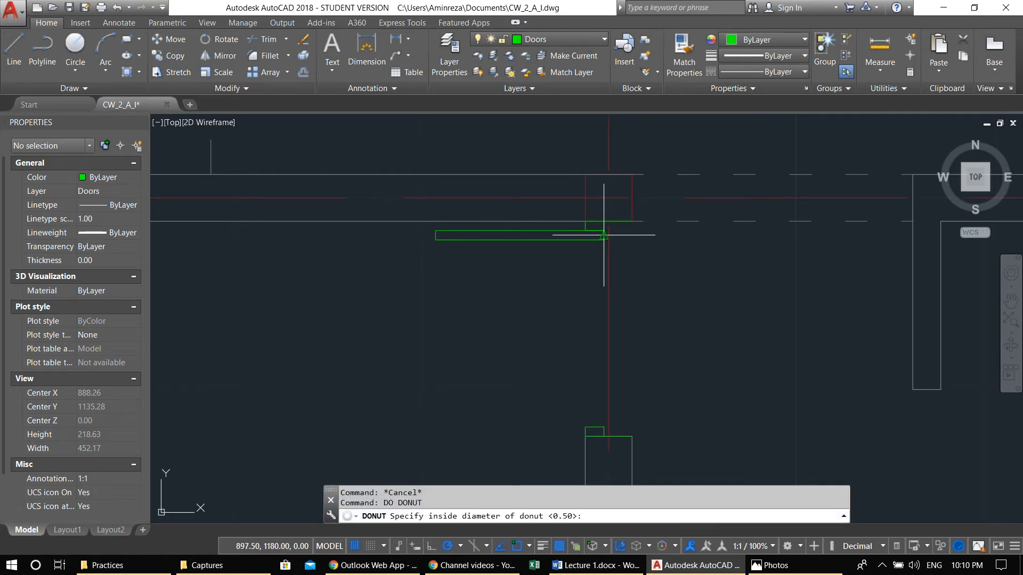
pyautogui.click(603, 240)
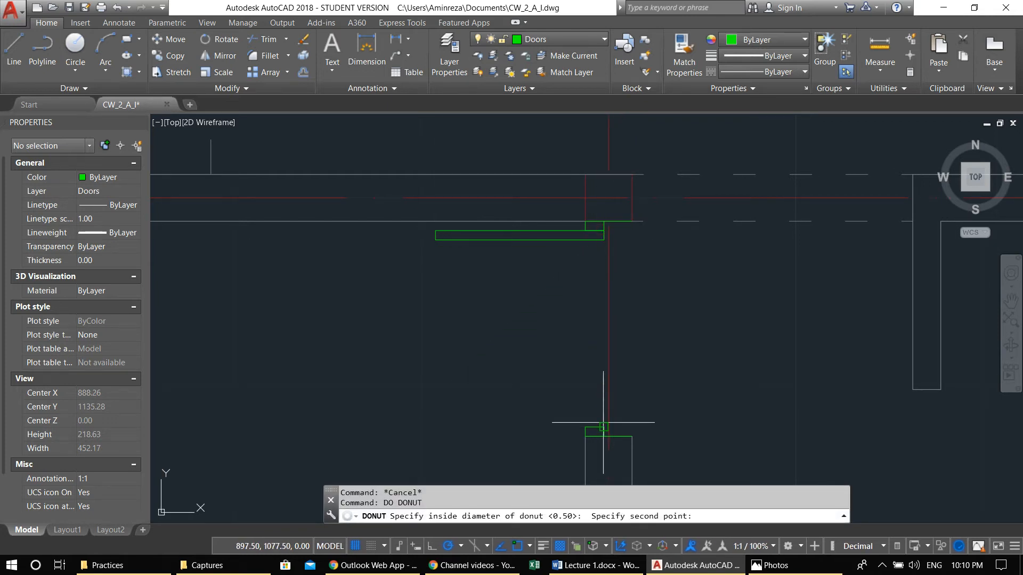
pyautogui.click(604, 426)
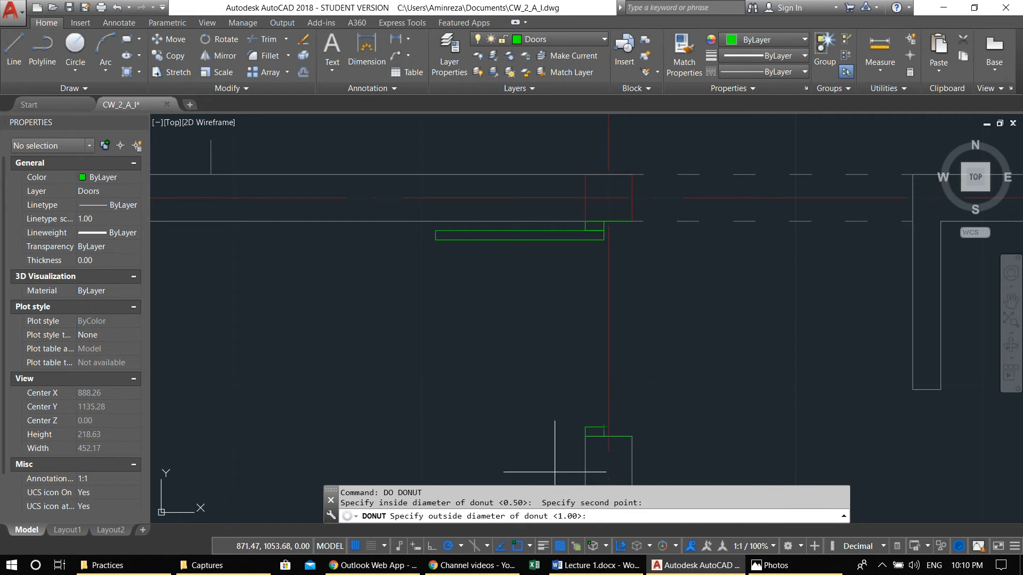
pyautogui.press('Escape')
pyautogui.scroll(-5, 502, 444)
pyautogui.scroll(5, 507, 347)
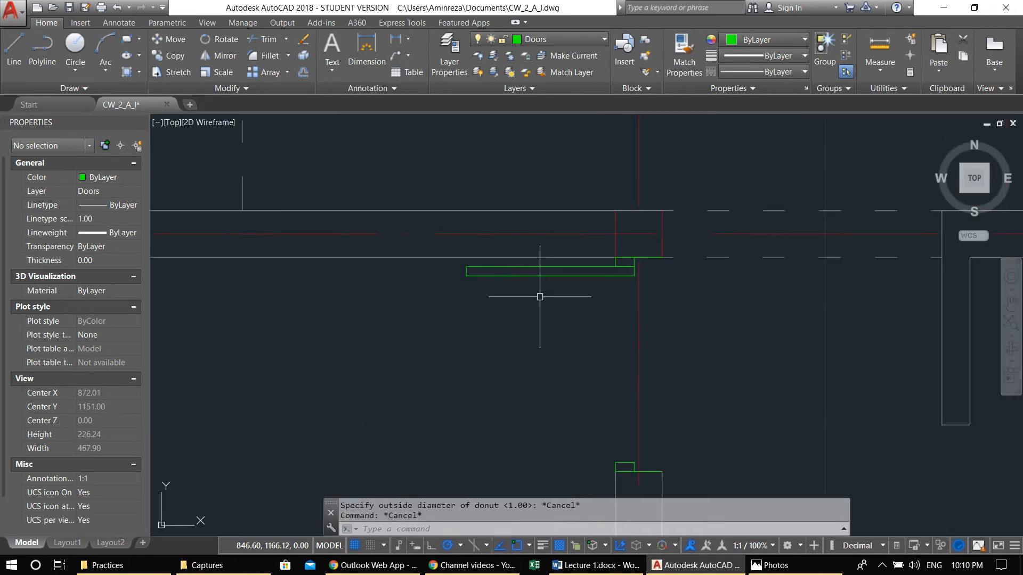
# Step: Measure the doorway's clear height between the wall corner at the north frame and the wall corner at the south frame
pyautogui.moveTo(581, 325); pyautogui.dragTo(561, 318, button='middle')
pyautogui.write('di')
pyautogui.press('Return')
pyautogui.click(642, 250)
pyautogui.click(642, 464)
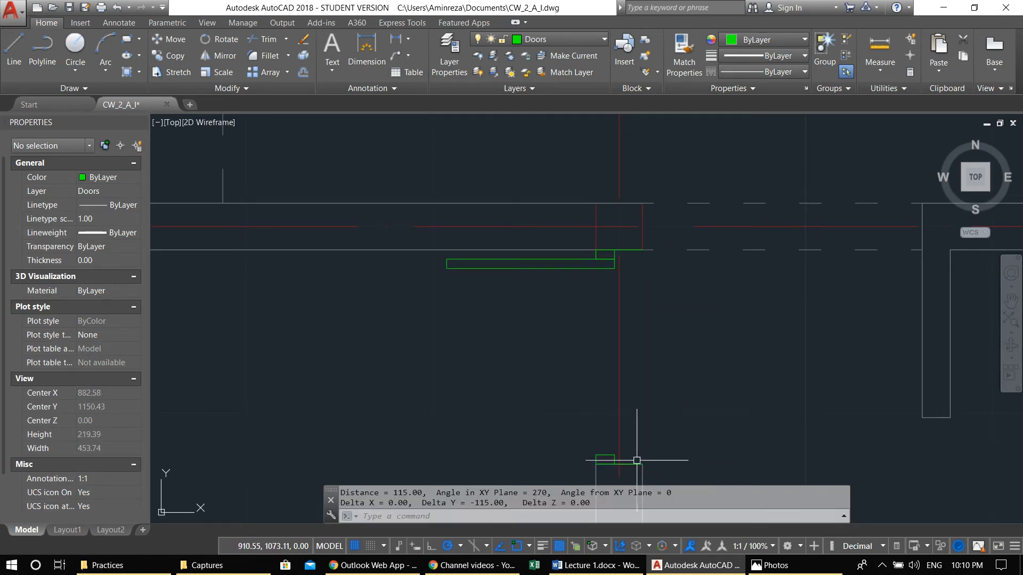
pyautogui.press('Escape')
pyautogui.press('Escape')
# Step: Move the south door frame and its edge line straight north, off the wall's end, to narrow the doorway
pyautogui.moveTo(621, 418); pyautogui.dragTo(612, 283, button='middle')
pyautogui.click(543, 307)
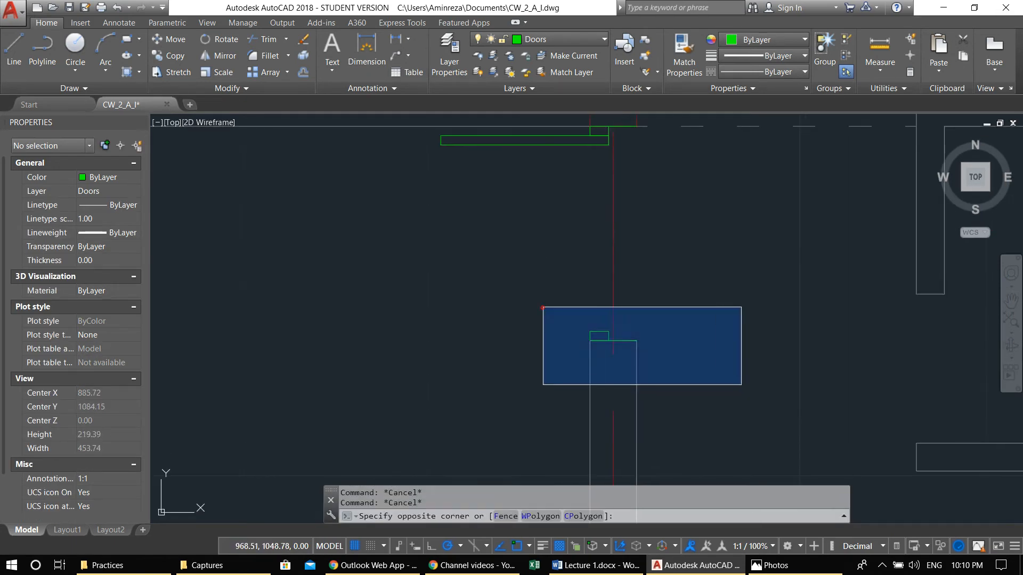
pyautogui.click(747, 374)
pyautogui.moveTo(719, 394); pyautogui.dragTo(666, 405, button='middle')
pyautogui.write('m')
pyautogui.press('Return')
pyautogui.click(652, 354)
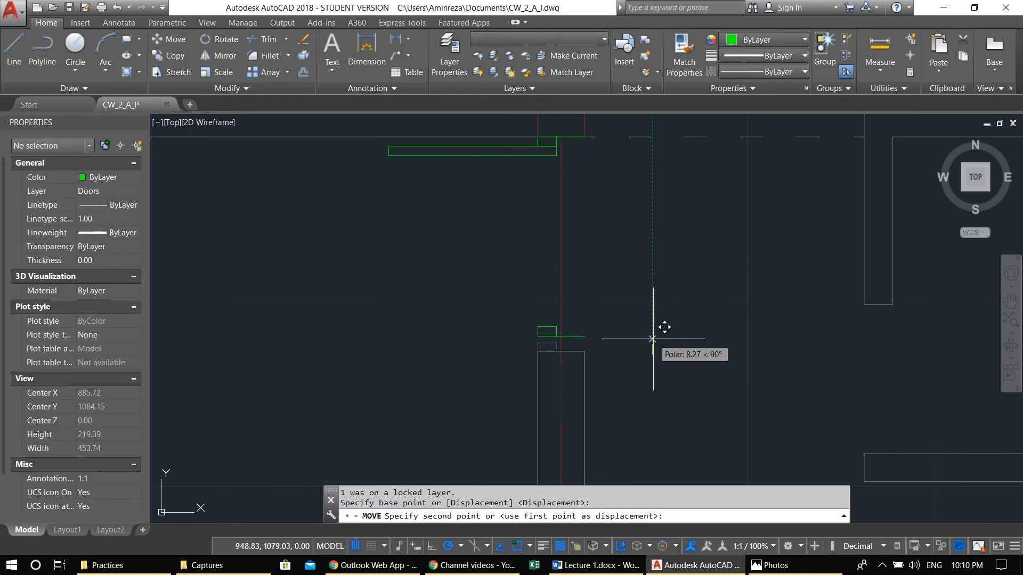
pyautogui.press('Escape')
pyautogui.press('Escape')
pyautogui.moveTo(642, 368); pyautogui.dragTo(631, 347, button='middle')
pyautogui.write('ex')
pyautogui.press('Return')
pyautogui.press('Return')
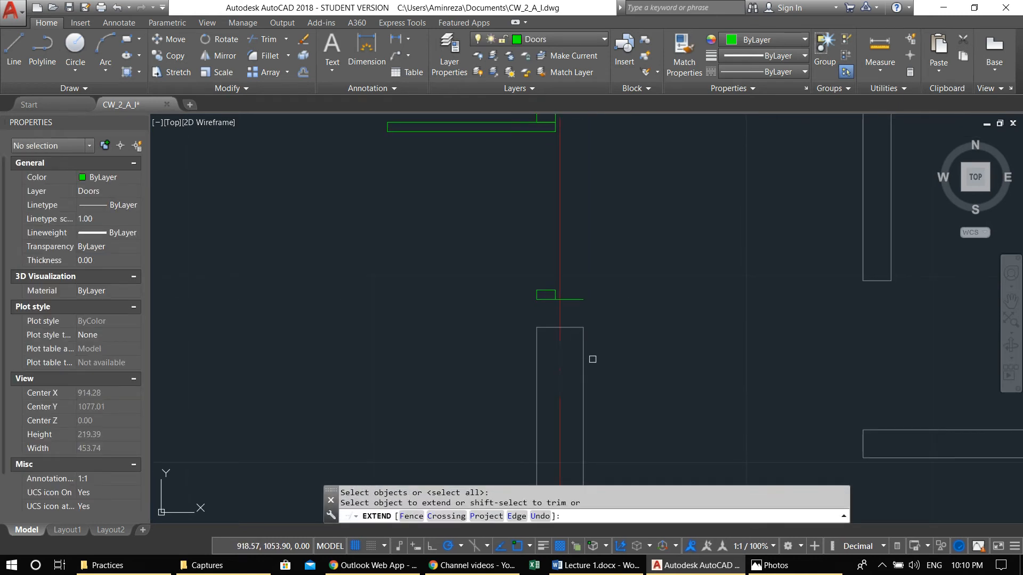
pyautogui.press('Escape')
# Step: Unlock the Wall layer and erase the old end line of the wall south of the doorway
pyautogui.click(534, 35)
pyautogui.click(504, 183)
pyautogui.press('Escape')
pyautogui.moveTo(529, 299); pyautogui.dragTo(519, 294, button='middle')
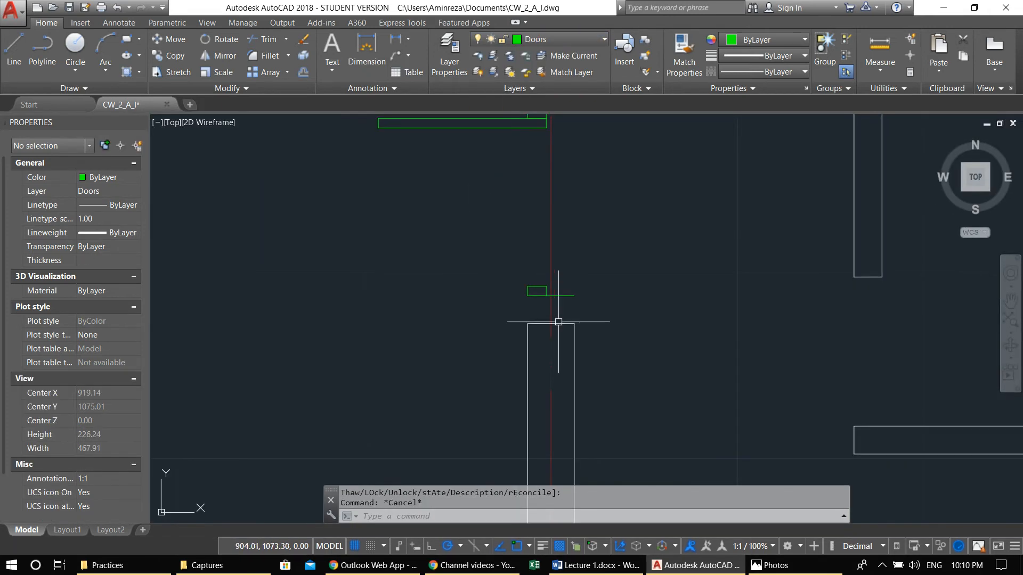
pyautogui.click(559, 324)
pyautogui.moveTo(578, 373); pyautogui.dragTo(566, 370, button='middle')
pyautogui.press('Delete')
# Step: Extend both vertical wall lines north to the moved door frame's edge line
pyautogui.write('ex')
pyautogui.press('Return')
pyautogui.press('Return')
pyautogui.click(563, 335)
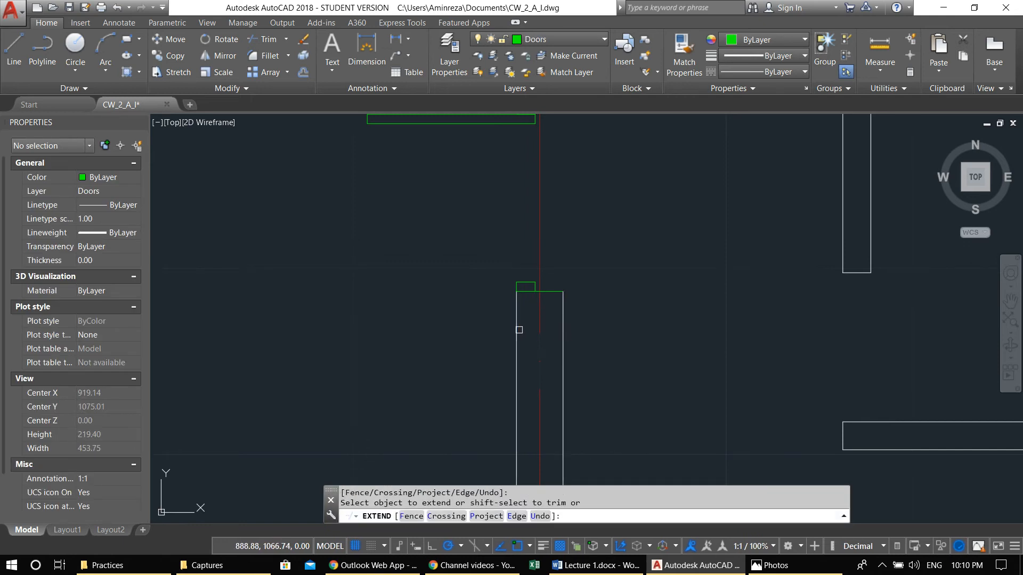
pyautogui.press('Escape')
pyautogui.press('Escape')
# Step: Draw a closing line across the top of the extended wall, between its northwest and northeast corners
pyautogui.moveTo(486, 292); pyautogui.dragTo(473, 292, button='middle')
pyautogui.write('l')
pyautogui.press('Return')
pyautogui.click(502, 292)
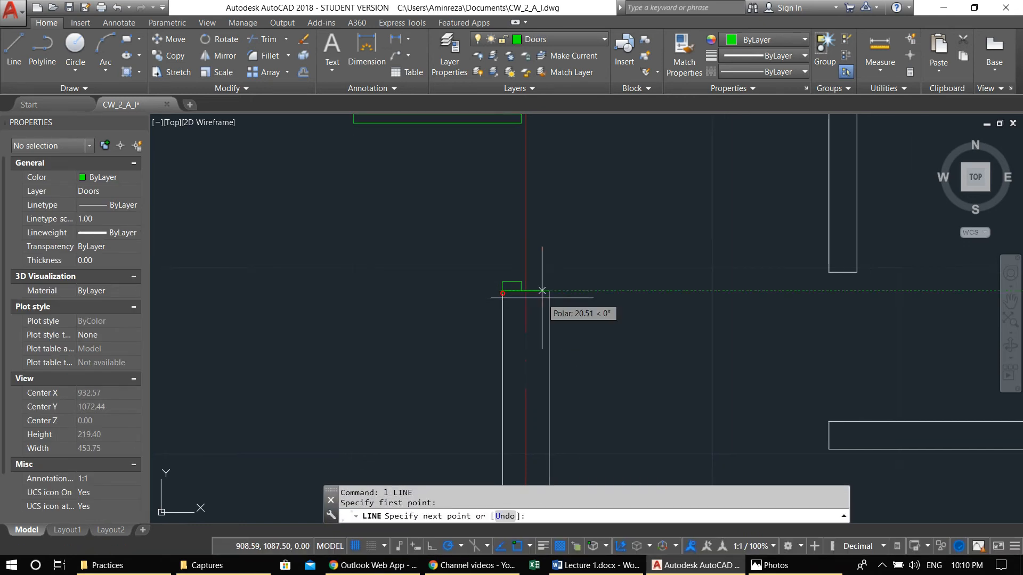
pyautogui.click(549, 291)
pyautogui.press('Return')
# Step: Match the new closing line's properties to the adjacent vertical wall line
pyautogui.write('ma')
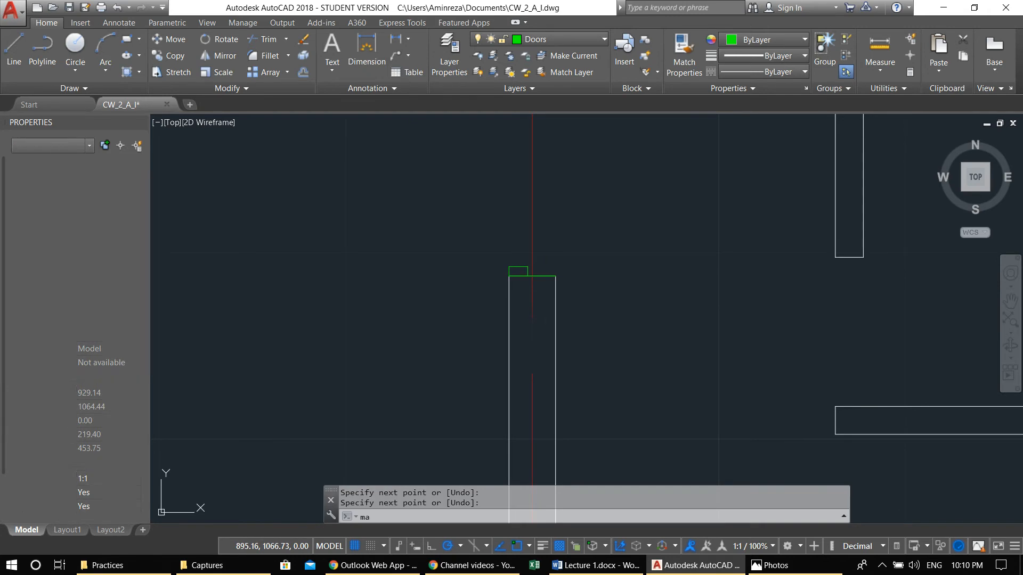
pyautogui.press('Return')
pyautogui.click(555, 313)
pyautogui.press('Escape')
pyautogui.scroll(-4, 539, 327)
pyautogui.scroll(4, 531, 252)
pyautogui.press('Escape')
pyautogui.press('Escape')
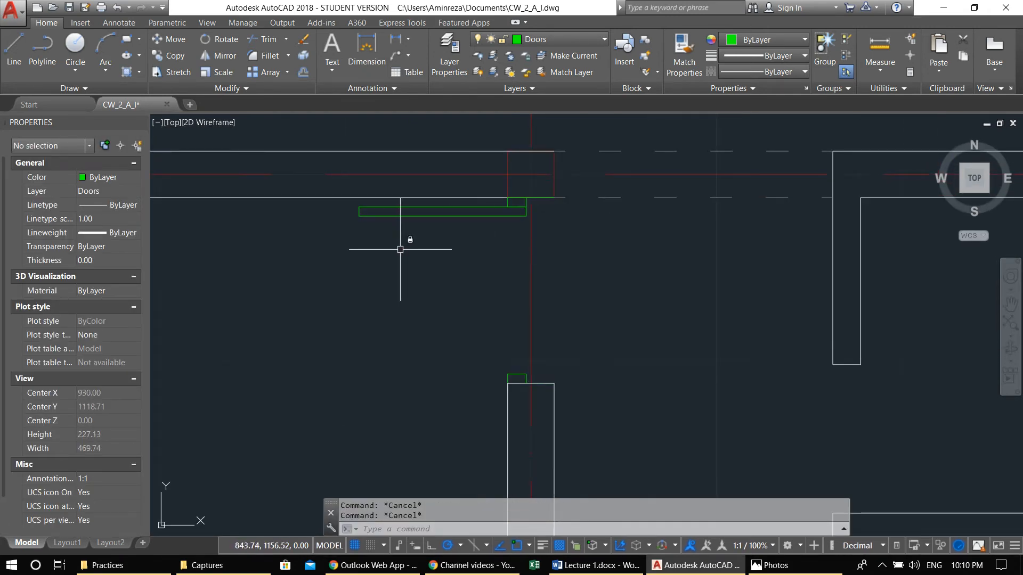
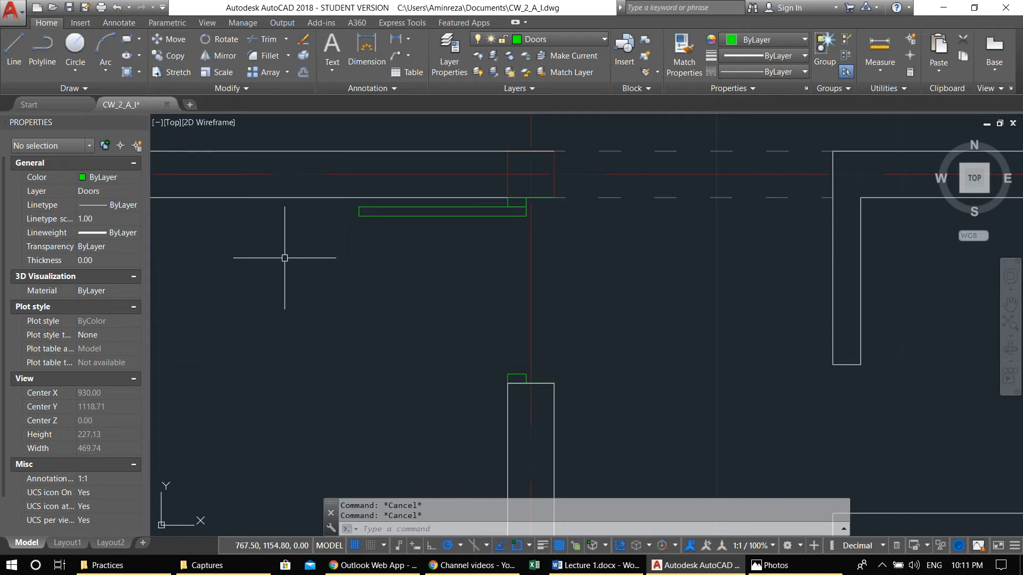
pyautogui.write('a')
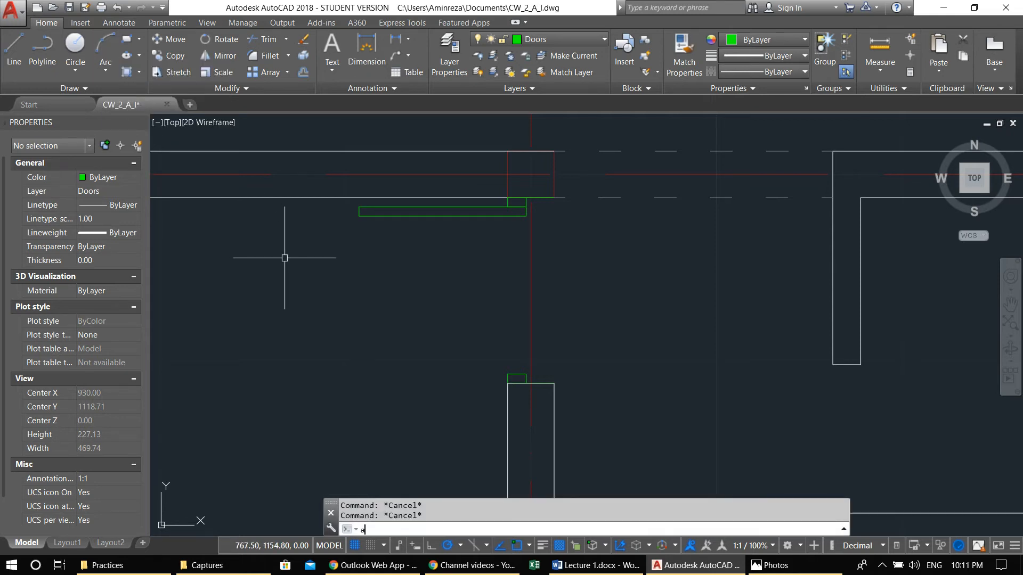
pyautogui.write('r')
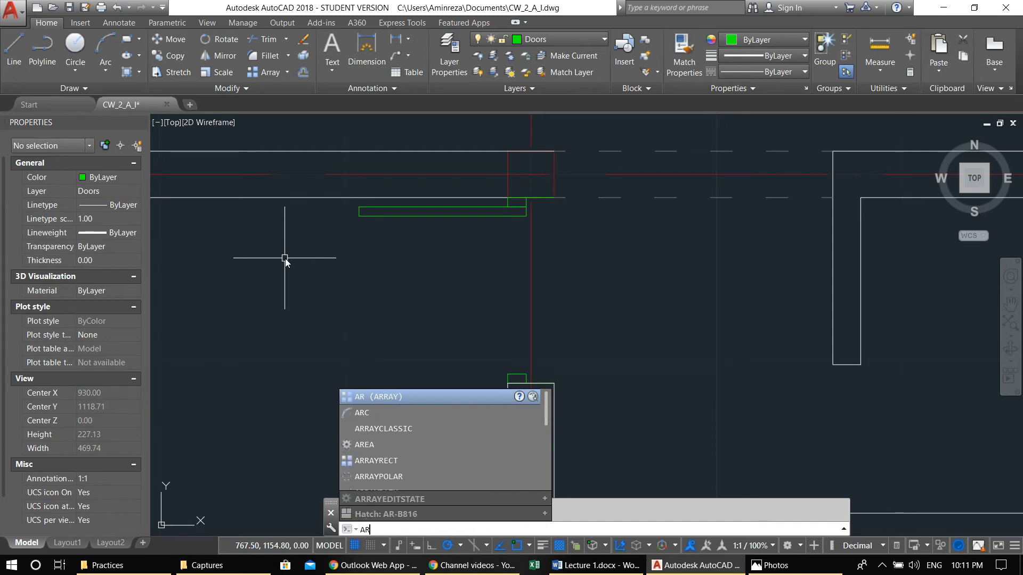
pyautogui.write('c')
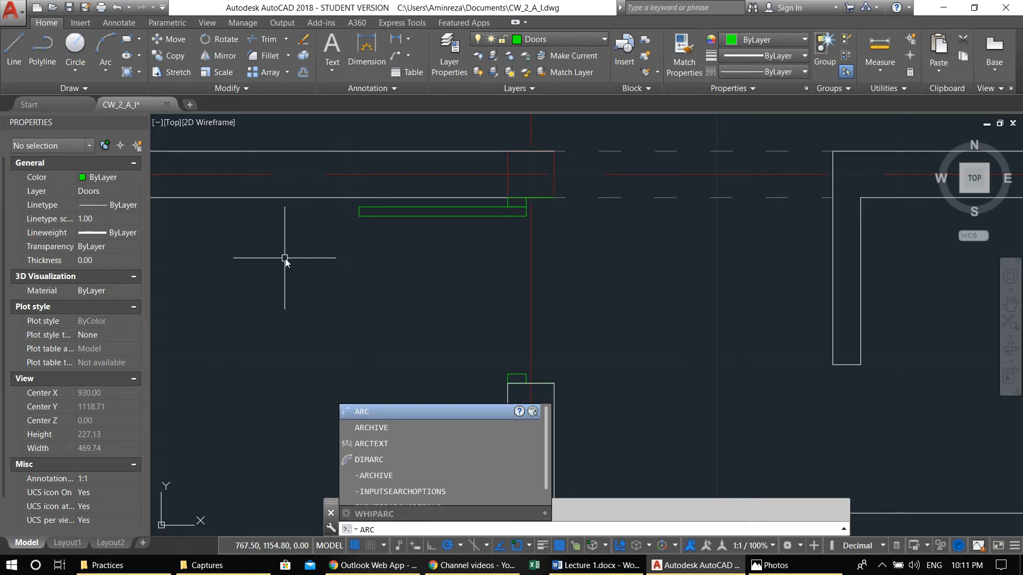
pyautogui.press('Escape')
pyautogui.press('Escape')
pyautogui.write('a')
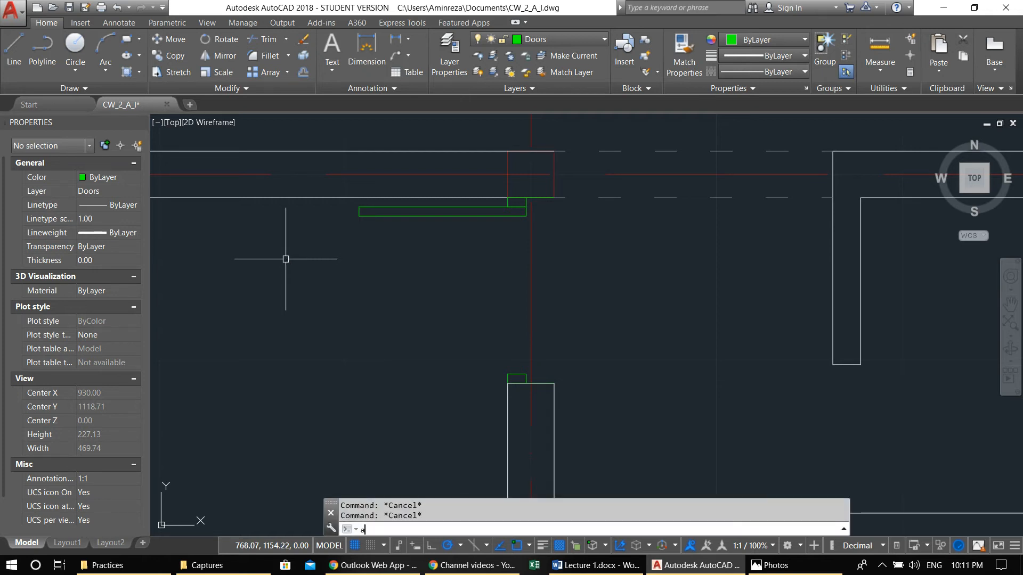
pyautogui.press('Return')
pyautogui.scroll(4, 346, 232)
pyautogui.click(377, 170)
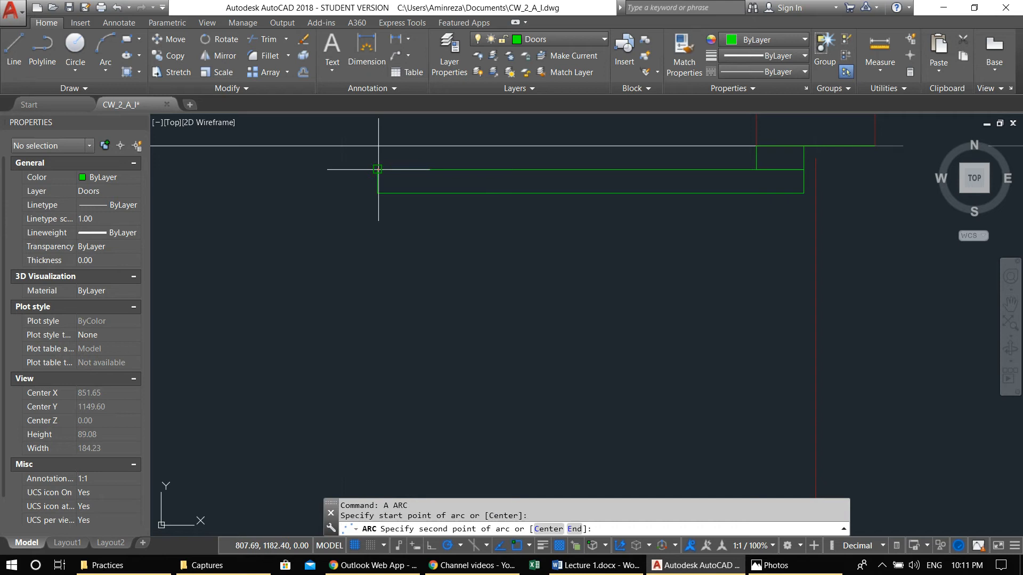
pyautogui.press('Escape')
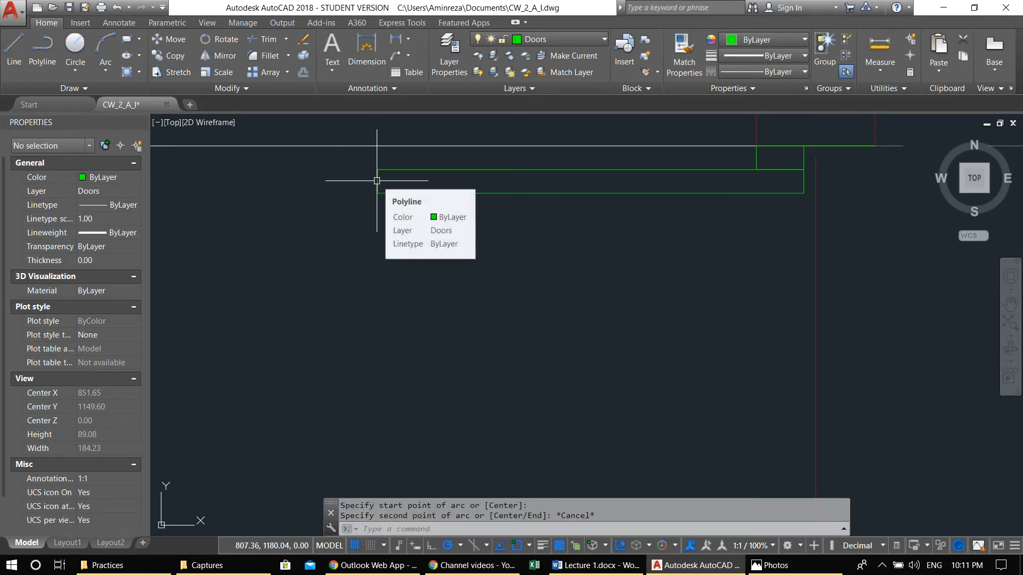
# Step: Draw the door swing as a three-point arc from the leaf's northwest corner through its southwest corner to the south frame's northeast corner
pyautogui.write('a')
pyautogui.press('Return')
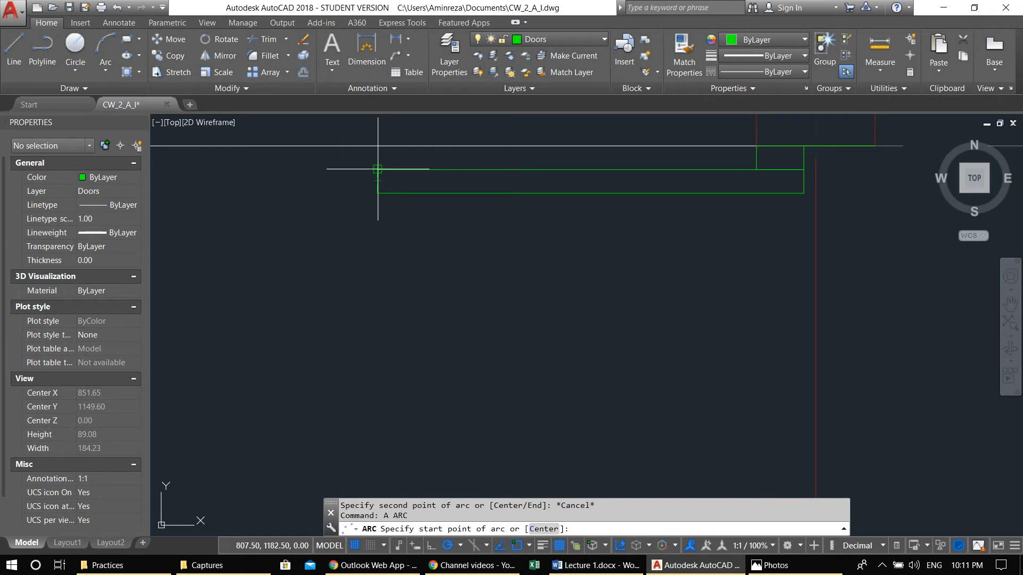
pyautogui.click(377, 169)
pyautogui.click(377, 193)
pyautogui.scroll(-2, 361, 233)
pyautogui.moveTo(453, 301); pyautogui.dragTo(389, 206, button='middle')
pyautogui.scroll(4, 420, 227)
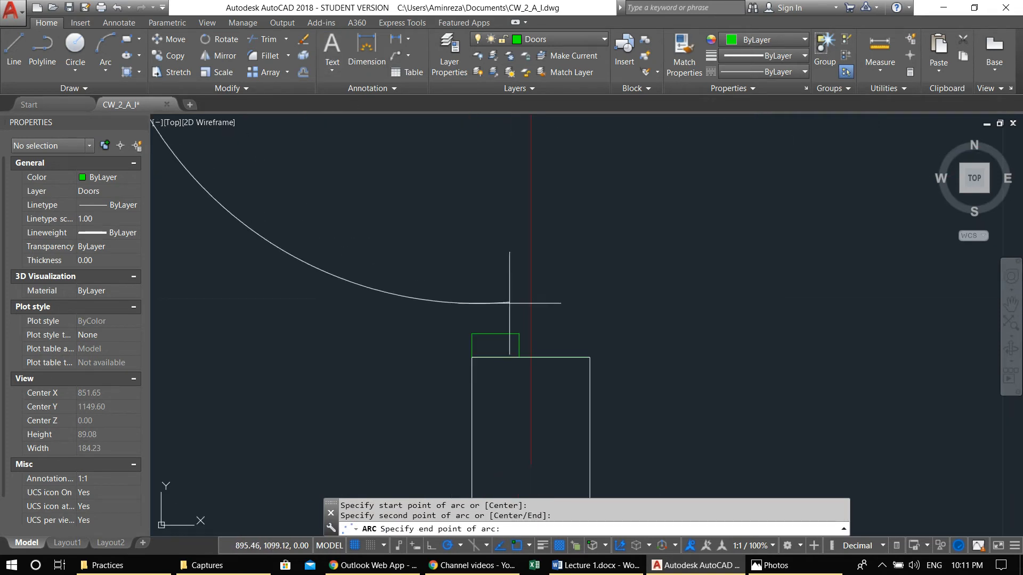
pyautogui.click(511, 340)
pyautogui.scroll(-4, 518, 332)
pyautogui.moveTo(518, 331); pyautogui.dragTo(531, 346, button='middle')
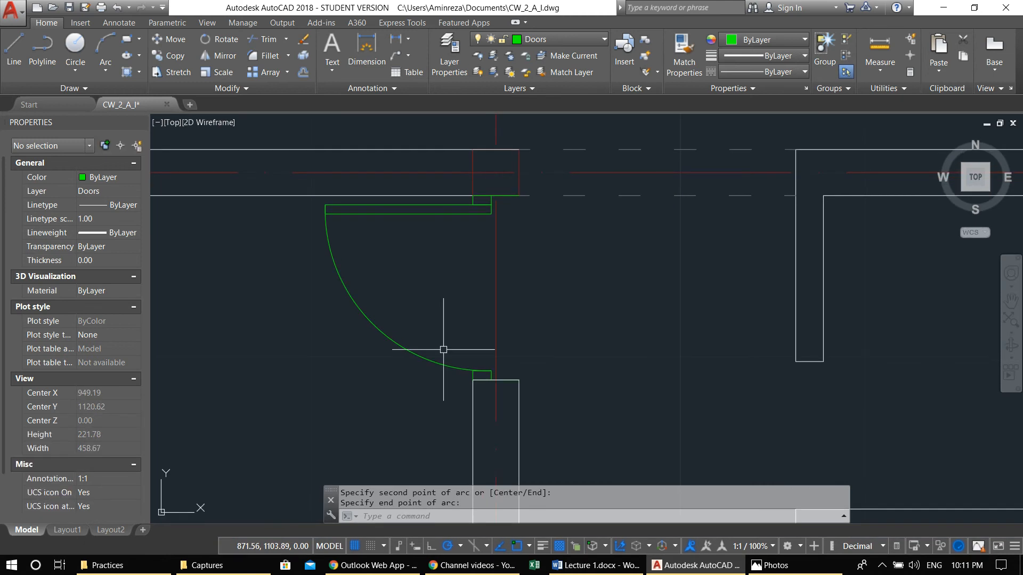
# Step: Trim the small piece of the swing arc that bulges past the leaf's west edge
pyautogui.scroll(6, 297, 189)
pyautogui.scroll(-3, 298, 189)
pyautogui.scroll(3, 298, 189)
pyautogui.scroll(6, 297, 190)
pyautogui.scroll(10, 331, 283)
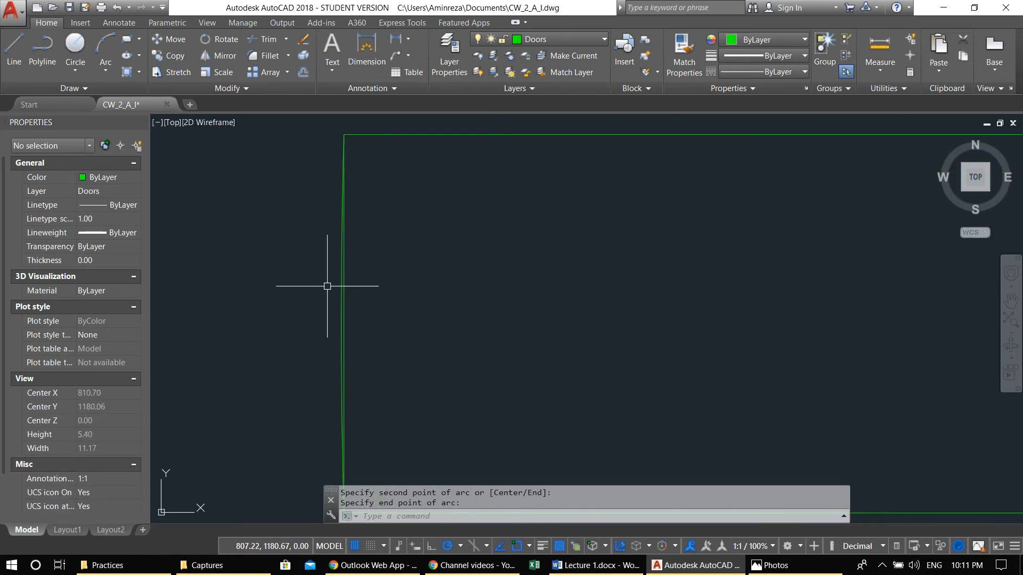
pyautogui.click(337, 318)
pyautogui.scroll(-6, 349, 329)
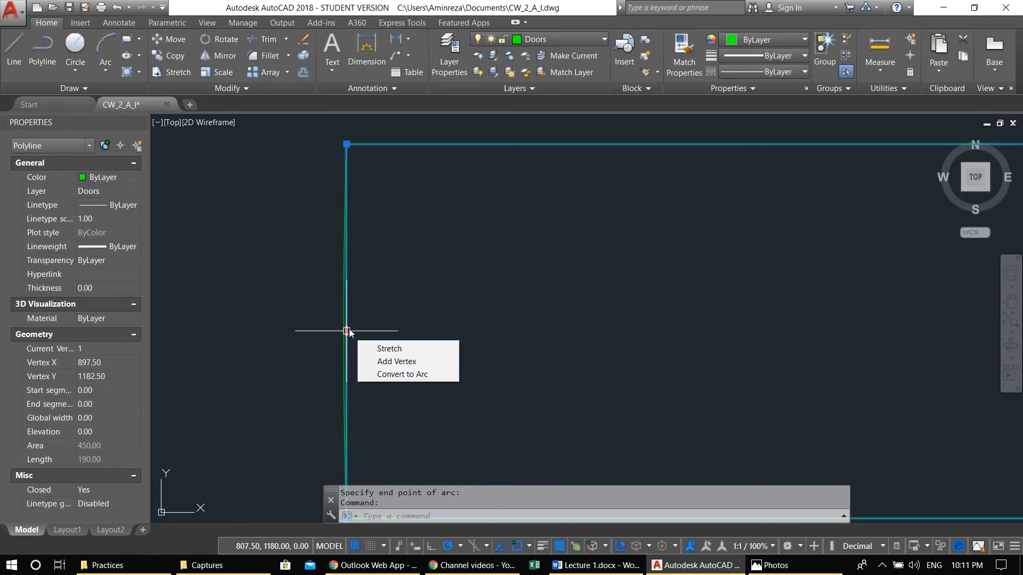
pyautogui.press('Escape')
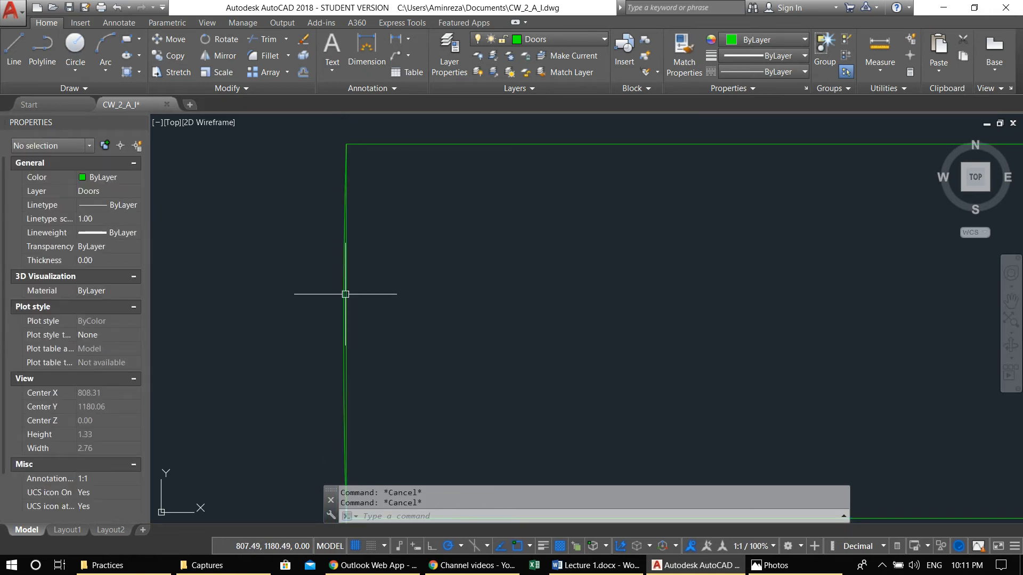
pyautogui.write('tr')
pyautogui.press('Return')
pyautogui.press('Return')
pyautogui.scroll(-20, 343, 305)
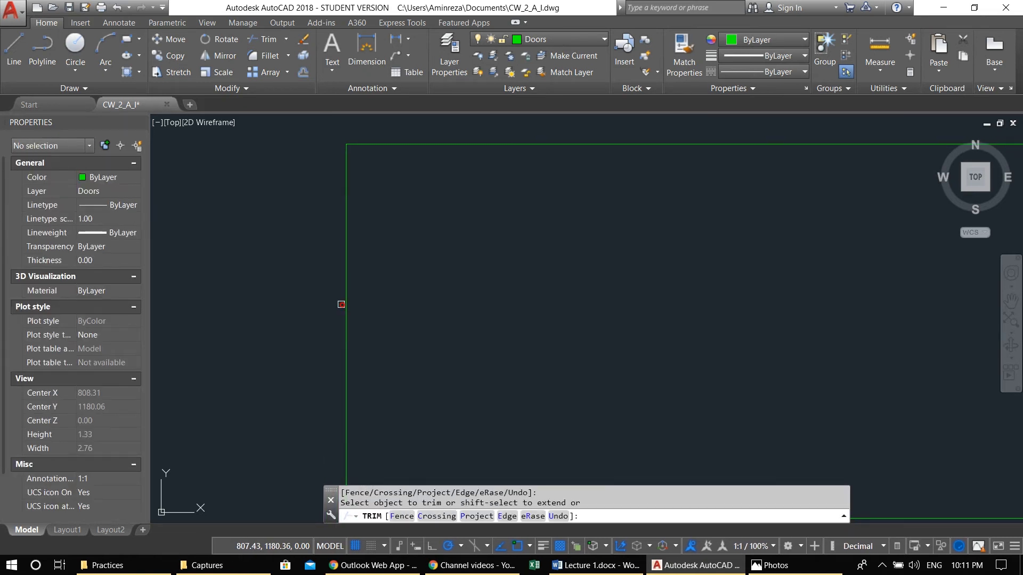
pyautogui.press('Escape')
pyautogui.press('Escape')
pyautogui.scroll(-2, 393, 242)
# Step: Lock the Wall layer and clear the selection
pyautogui.click(503, 39)
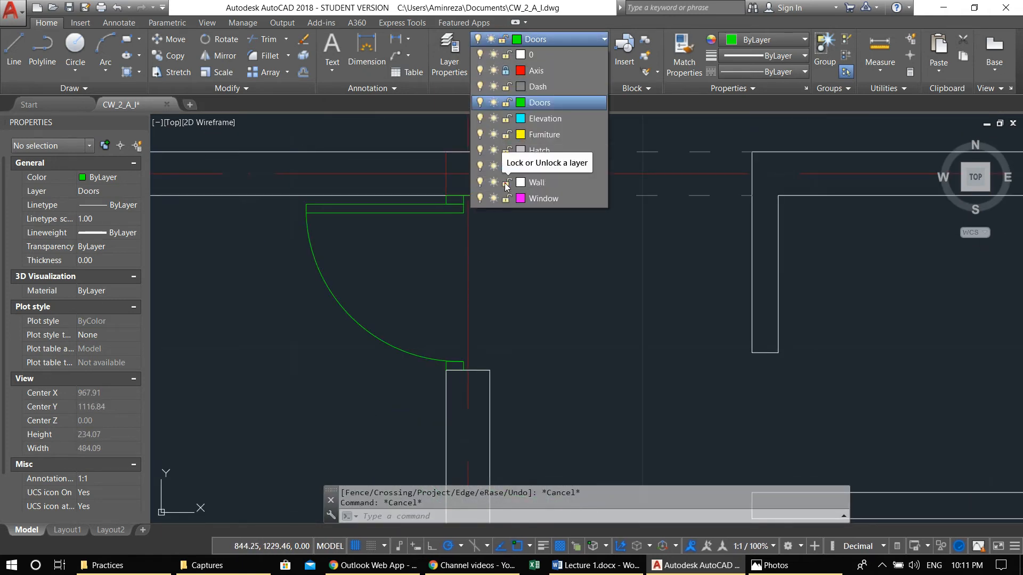
pyautogui.click(504, 184)
pyautogui.click(295, 180)
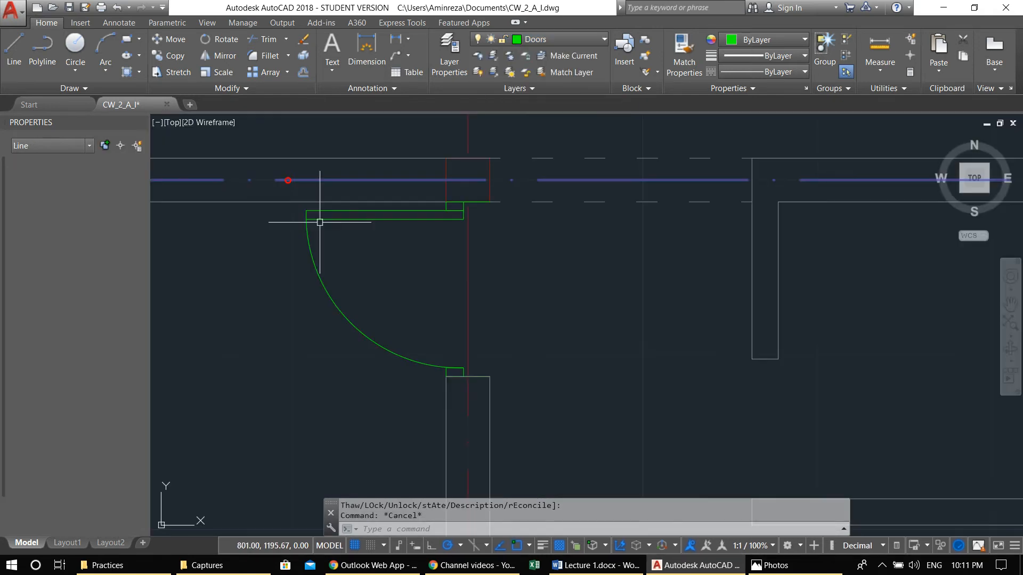
pyautogui.press('Escape')
pyautogui.press('Escape')
# Step: Copy the complete door with its frames, leaf and arc southeast into the open area of the middle room
pyautogui.click(274, 188)
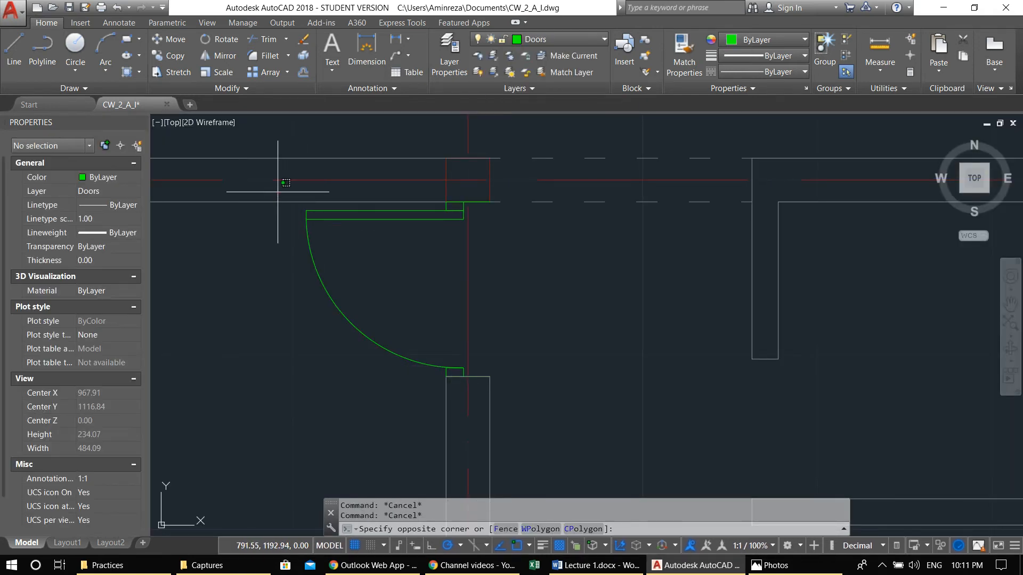
pyautogui.click(518, 407)
pyautogui.write('co')
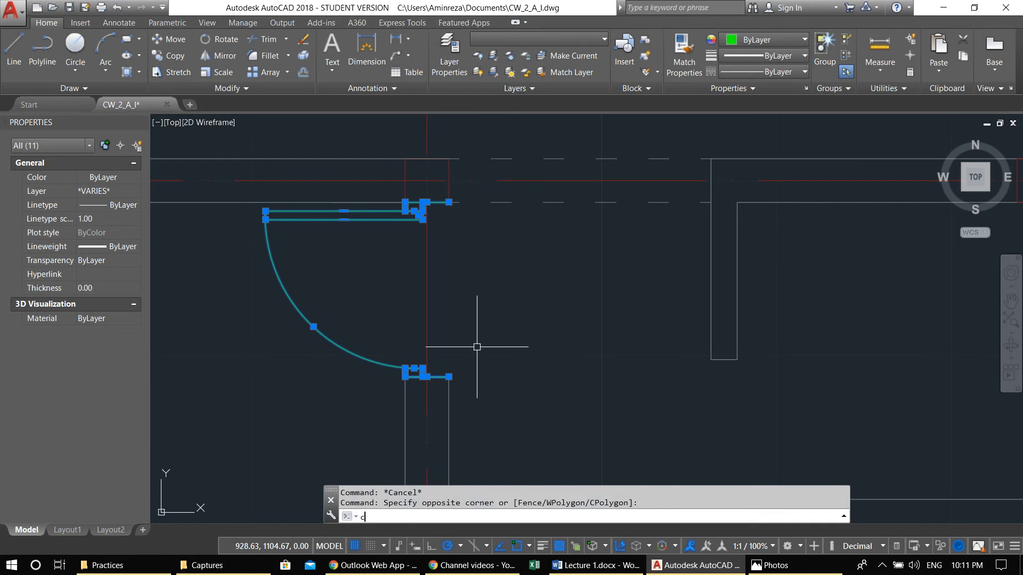
pyautogui.press('Return')
pyautogui.click(455, 304)
pyautogui.scroll(-3, 498, 311)
pyautogui.moveTo(558, 339); pyautogui.dragTo(552, 321, button='middle')
pyautogui.scroll(-4, 549, 222)
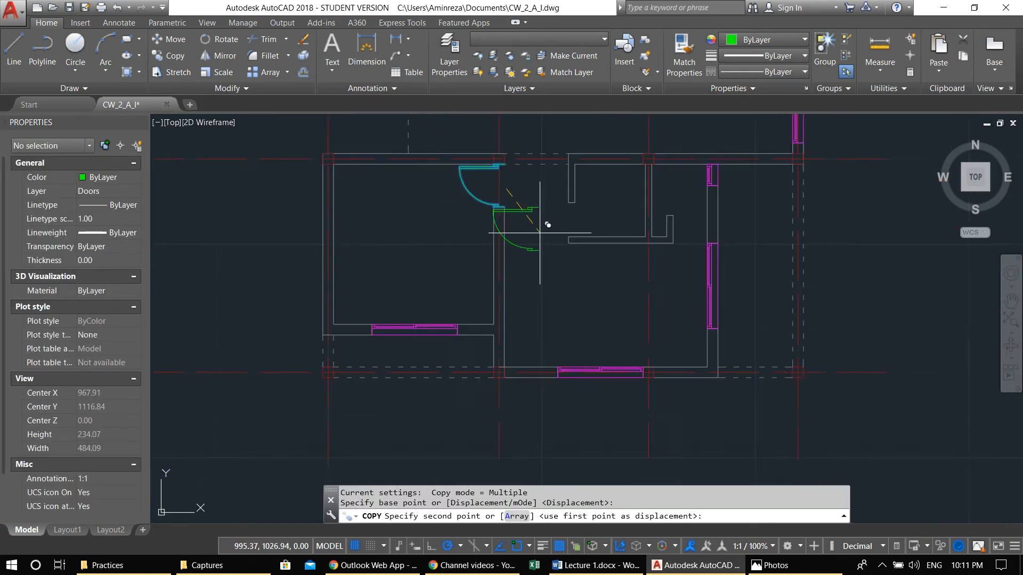
pyautogui.scroll(1, 540, 241)
pyautogui.scroll(2, 551, 253)
pyautogui.click(567, 259)
pyautogui.press('Escape')
# Step: Rotate the copied door by 90 degrees so its leaf runs vertically
pyautogui.click(578, 312)
pyautogui.click(485, 199)
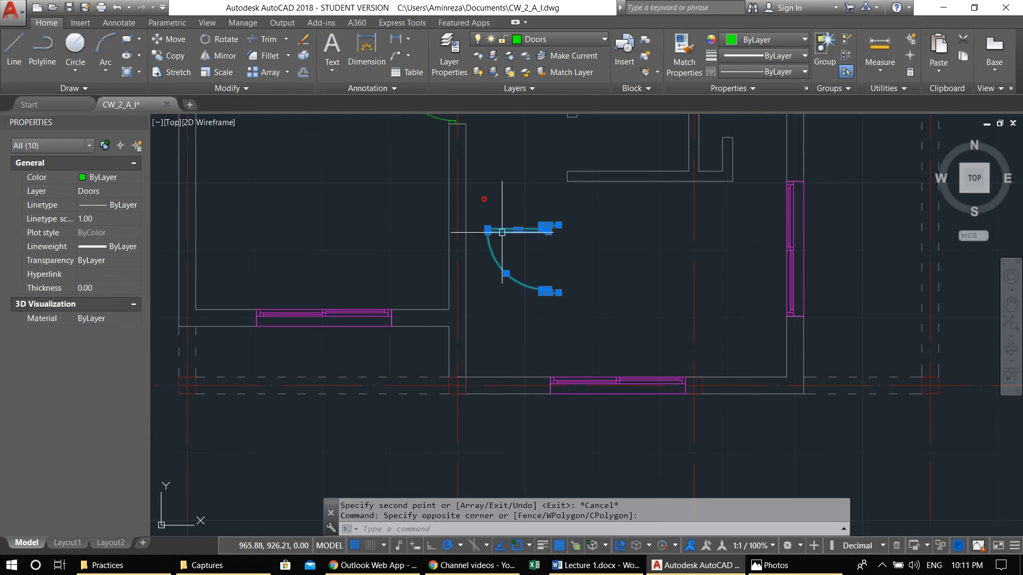
pyautogui.moveTo(493, 219); pyautogui.dragTo(477, 231, button='middle')
pyautogui.write('ro')
pyautogui.press('Return')
pyautogui.click(493, 223)
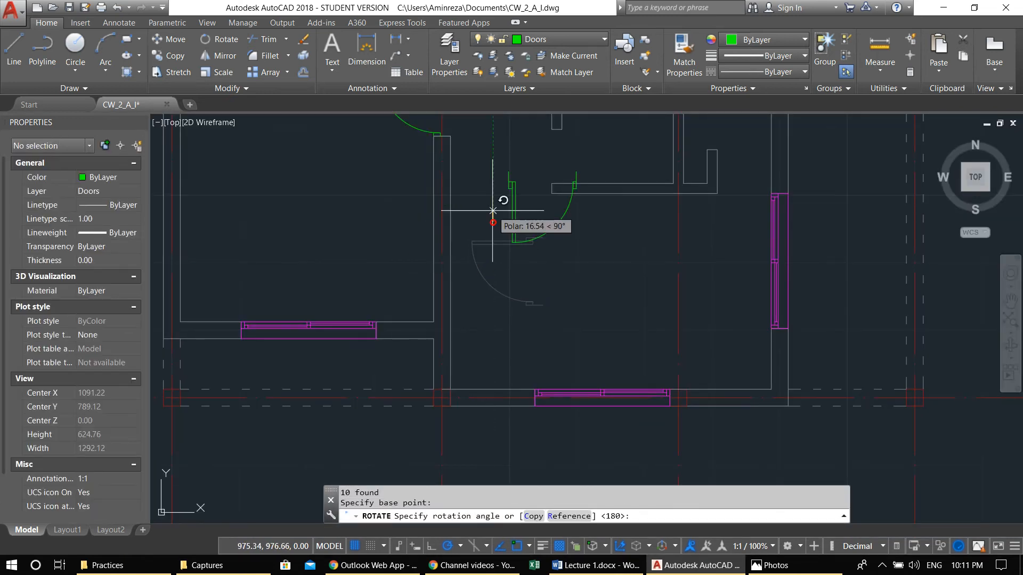
pyautogui.click(492, 211)
# Step: Move the rotated door slightly southwest toward the west end of the horizontal wall
pyautogui.click(478, 150)
pyautogui.click(612, 282)
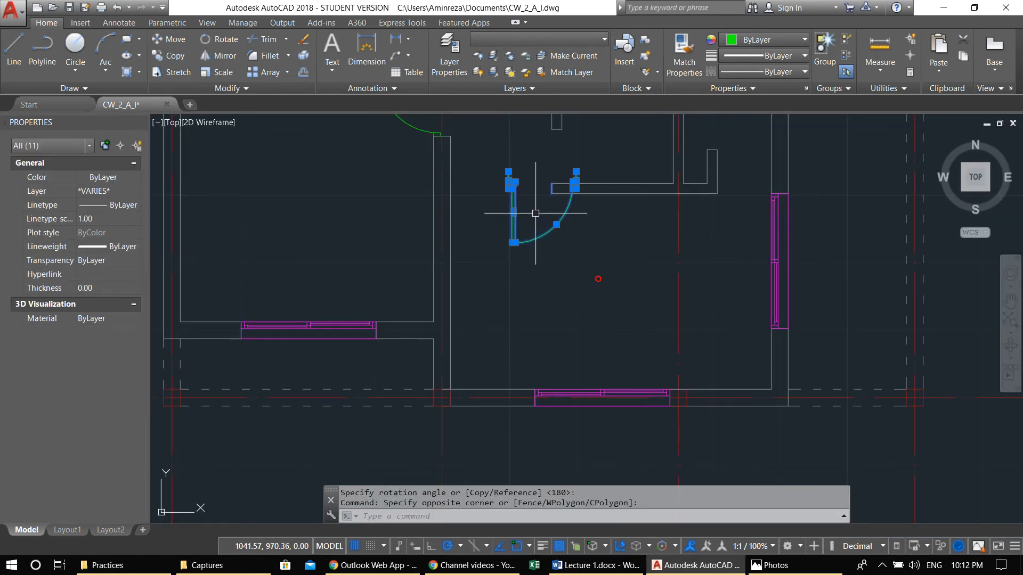
pyautogui.scroll(3, 535, 212)
pyautogui.write('m')
pyautogui.press('Return')
pyautogui.moveTo(478, 146); pyautogui.dragTo(508, 218, button='middle')
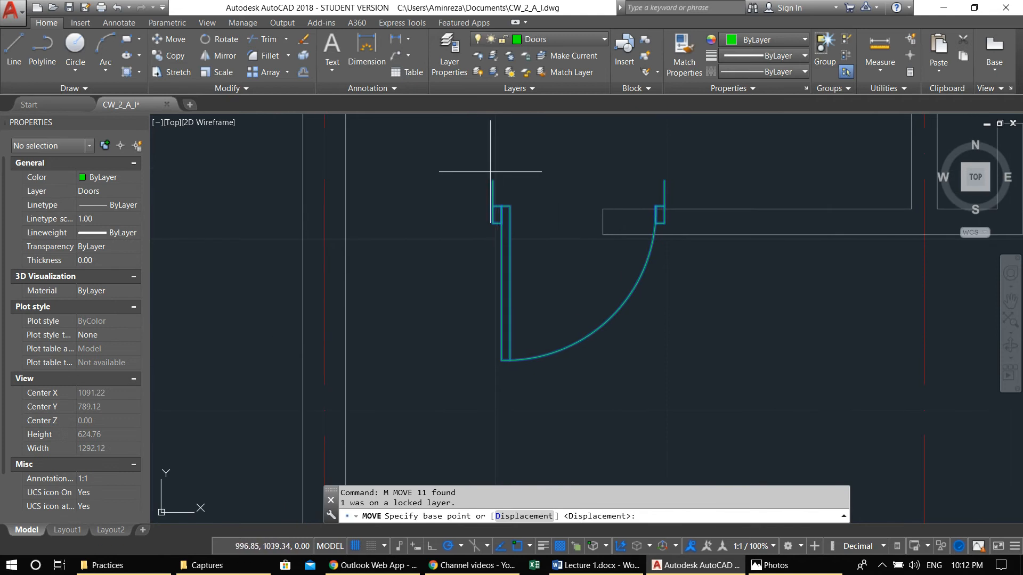
pyautogui.click(493, 206)
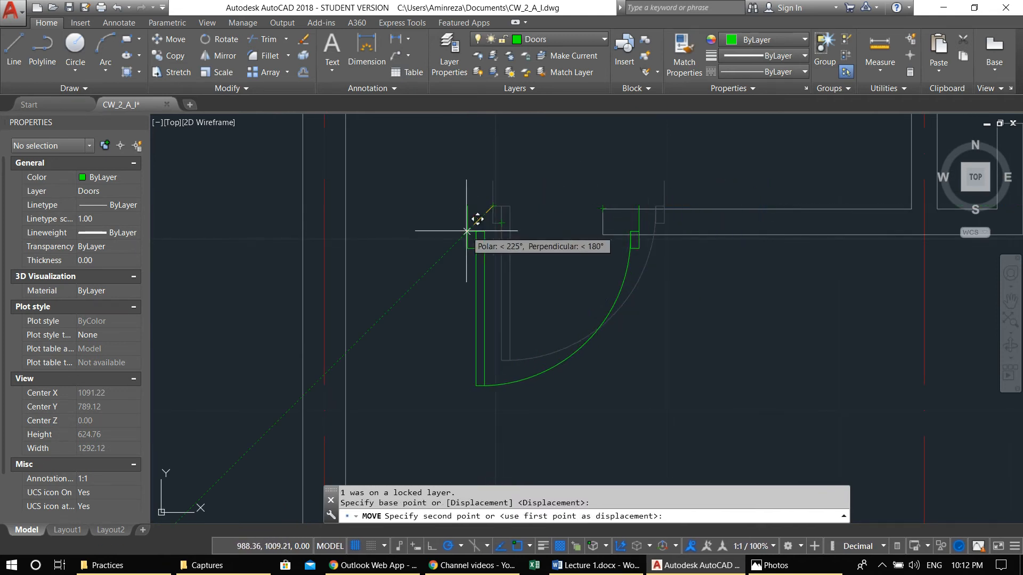
pyautogui.press('Escape')
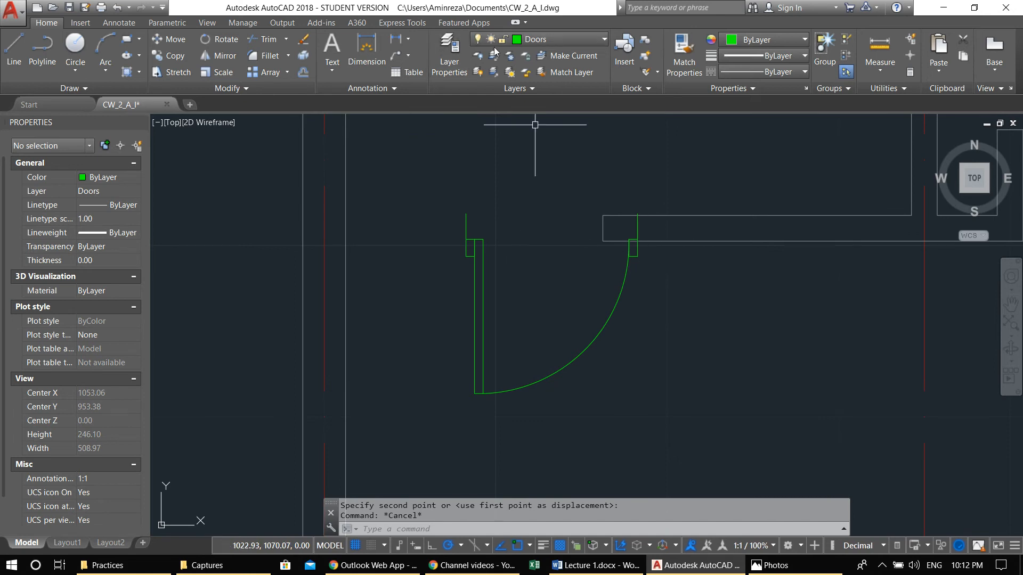
# Step: Unlock the Wall layer and delete the short end line closing the horizontal wall beside the door
pyautogui.click(495, 40)
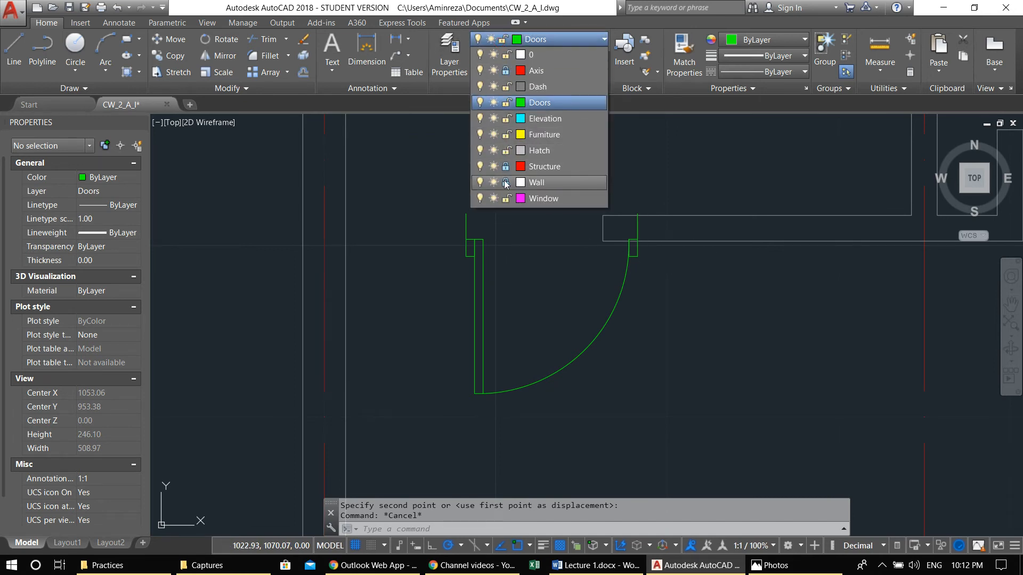
pyautogui.click(505, 184)
pyautogui.click(571, 226)
pyautogui.click(602, 228)
pyautogui.moveTo(566, 238); pyautogui.dragTo(546, 229, button='middle')
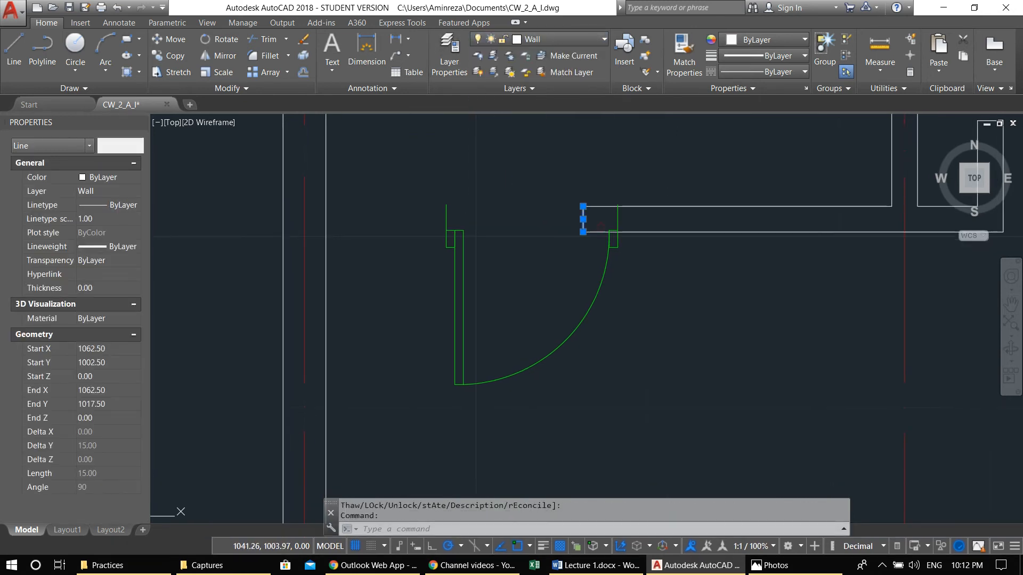
pyautogui.press('Delete')
# Step: Extend both lines of the horizontal wall west to the east face of the vertical wall
pyautogui.write('ex')
pyautogui.press('Return')
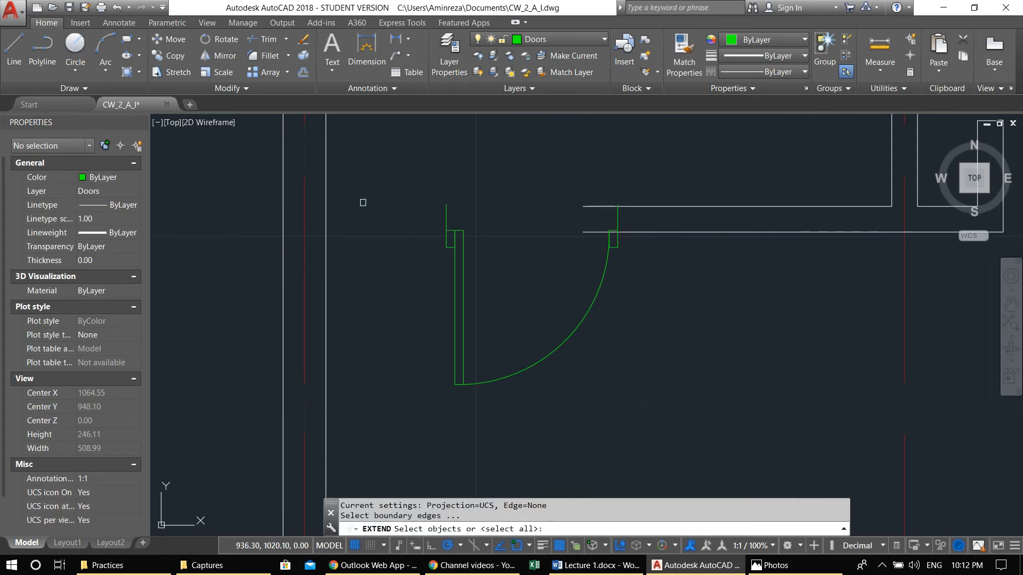
pyautogui.click(326, 207)
pyautogui.press('Return')
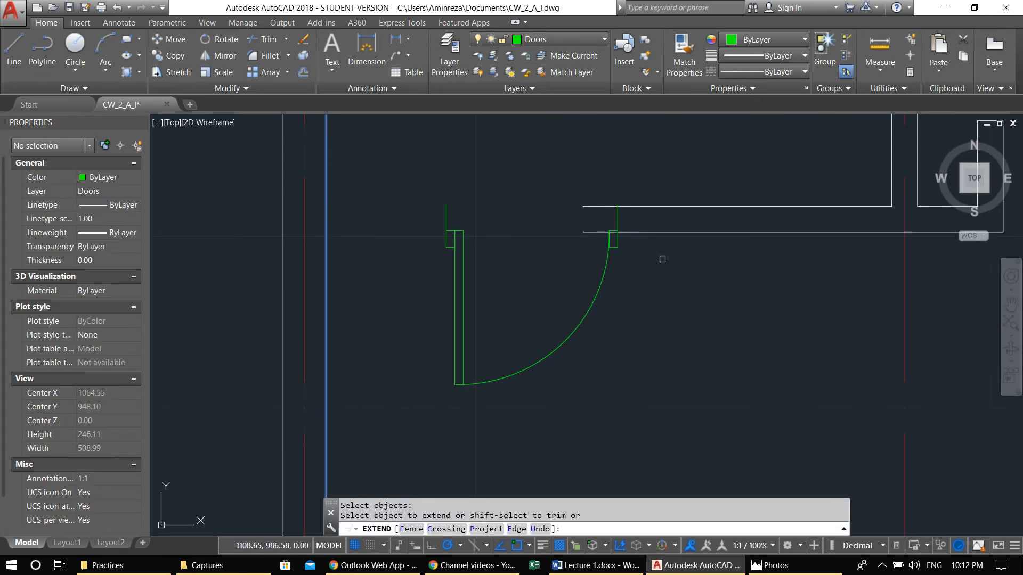
pyautogui.click(662, 257)
pyautogui.click(624, 158)
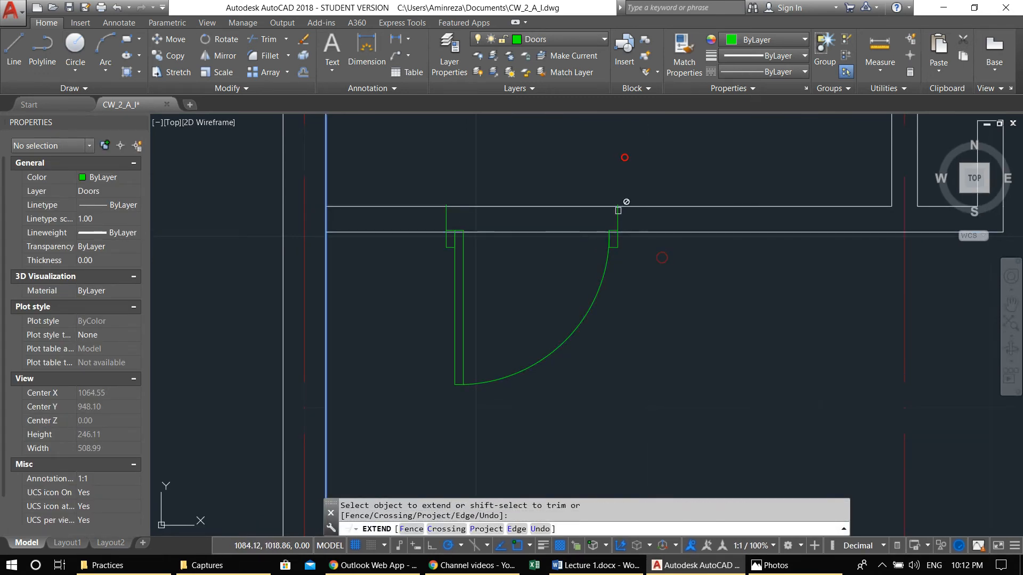
pyautogui.scroll(-2, 617, 215)
pyautogui.press('Escape')
pyautogui.press('Escape')
# Step: Move the whole door by its west frame's lower outer corner to where the horizontal wall's south line meets the vertical wall
pyautogui.click(486, 178)
pyautogui.click(684, 383)
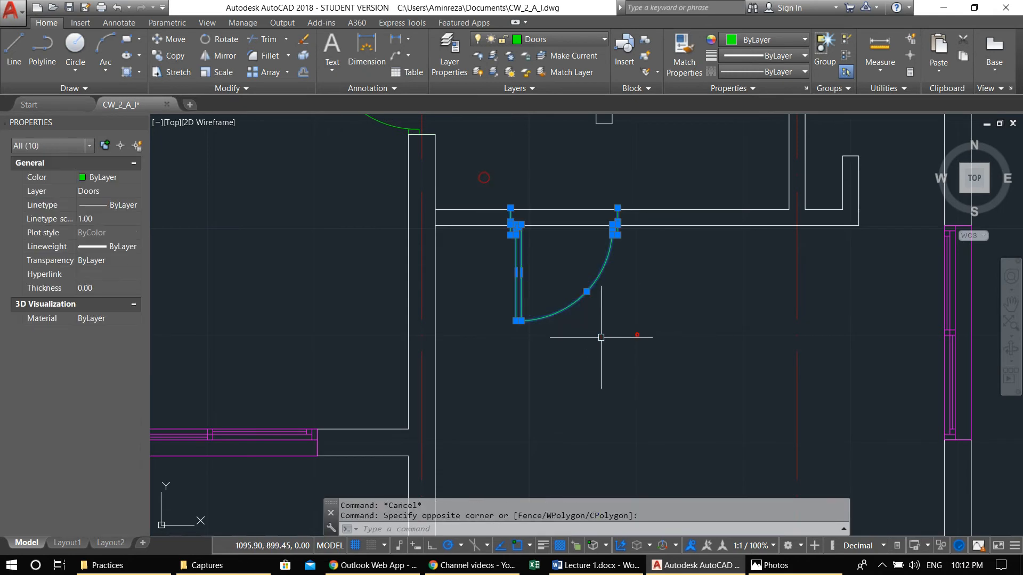
pyautogui.moveTo(657, 337); pyautogui.dragTo(645, 325, button='middle')
pyautogui.write('m')
pyautogui.press('Return')
pyautogui.scroll(6, 506, 229)
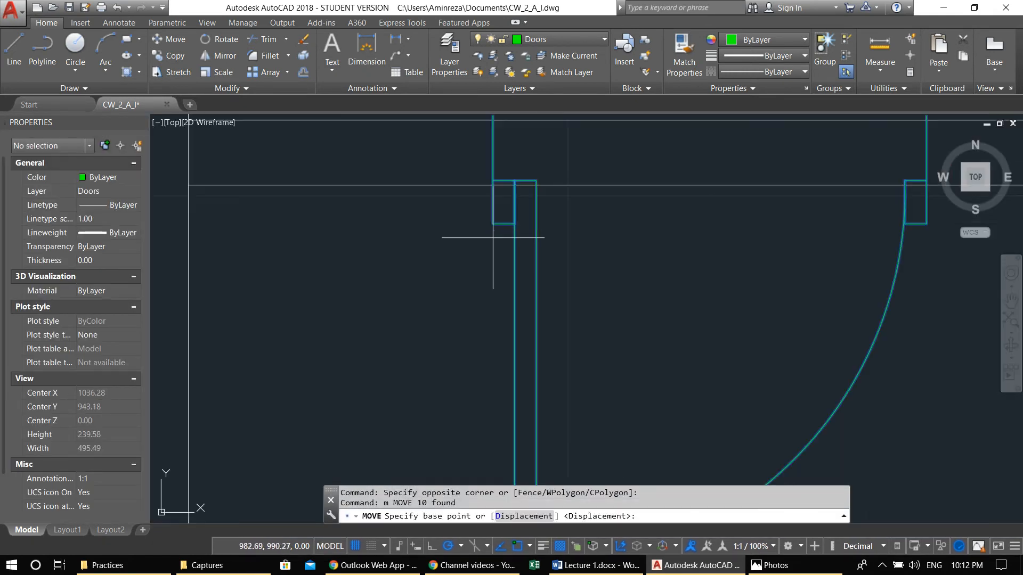
pyautogui.click(494, 225)
pyautogui.scroll(-3, 299, 226)
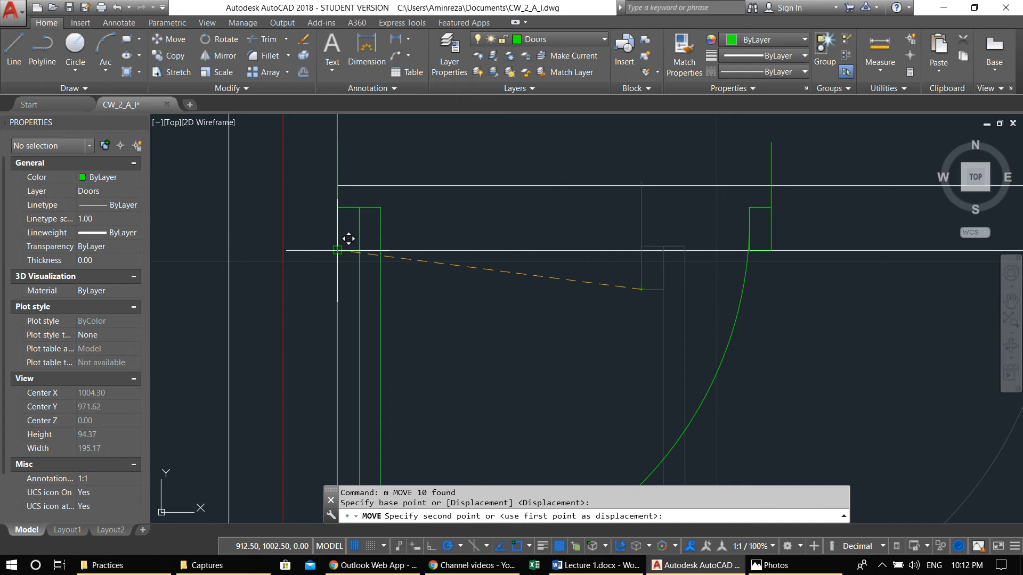
pyautogui.click(742, 251)
pyautogui.scroll(2, 727, 257)
pyautogui.press('Escape')
pyautogui.press('Escape')
# Step: Draw a wall end line across the horizontal wall at the east door frame and match its properties to the wall lines
pyautogui.moveTo(779, 228); pyautogui.dragTo(727, 238, button='middle')
pyautogui.write('l')
pyautogui.press('Return')
pyautogui.click(715, 203)
pyautogui.click(715, 268)
pyautogui.press('Return')
pyautogui.write('ma')
pyautogui.press('Return')
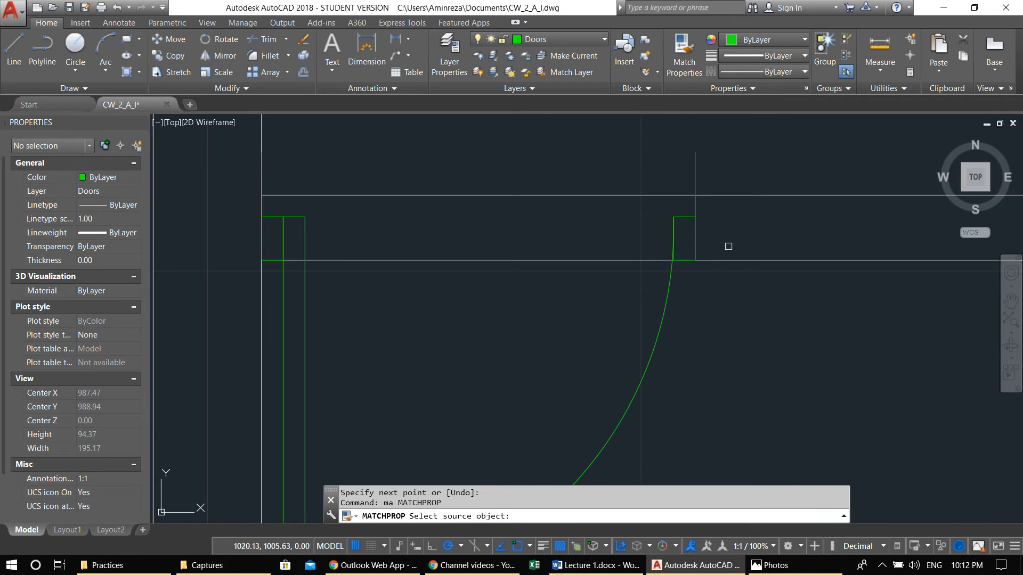
pyautogui.click(733, 261)
pyautogui.press('Escape')
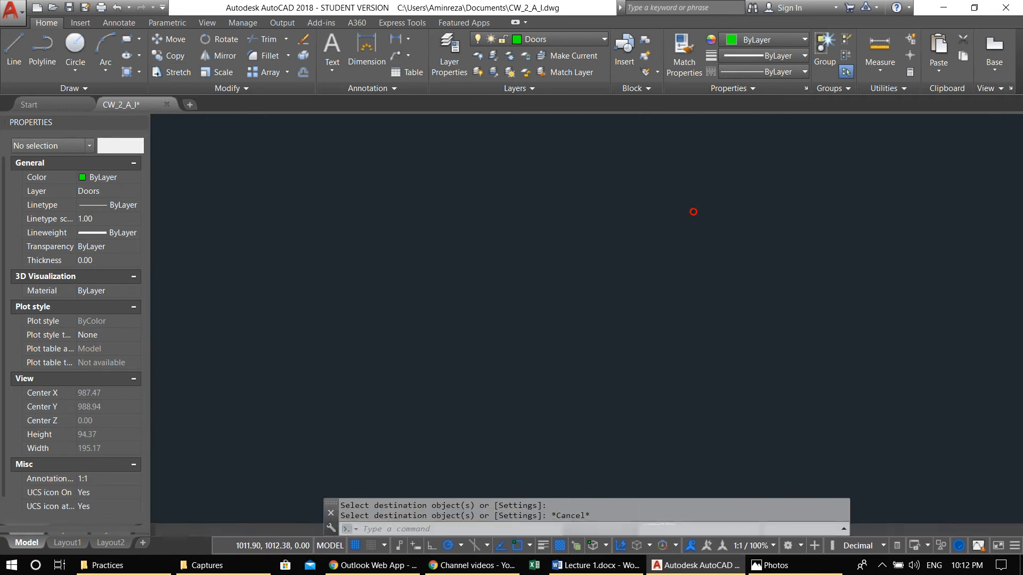
# Step: Trim both horizontal wall lines out of the door opening, using the new end line as the cutting edge
pyautogui.write('t')
pyautogui.press('BackSpace')
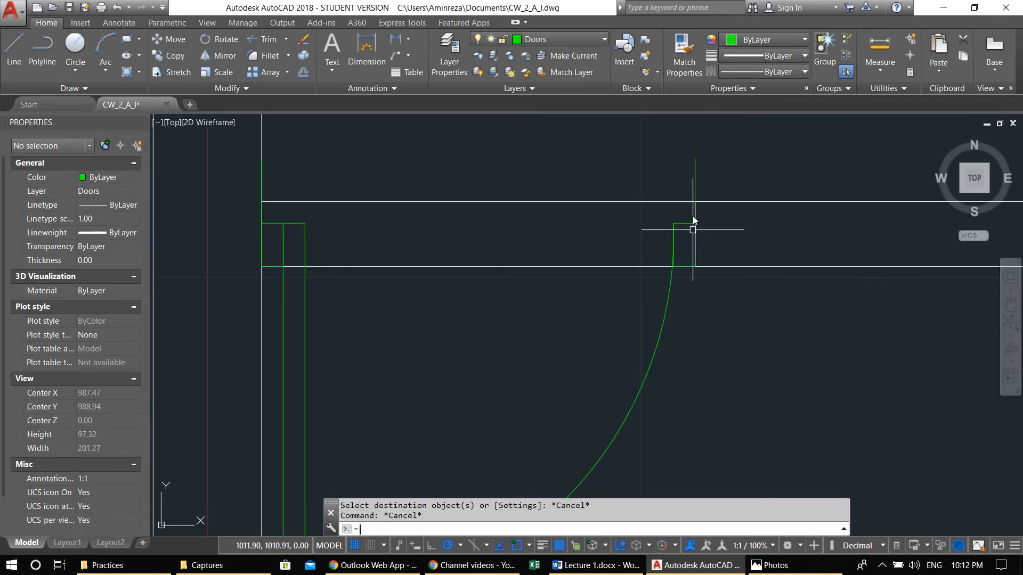
pyautogui.write('tr')
pyautogui.press('Return')
pyautogui.click(695, 213)
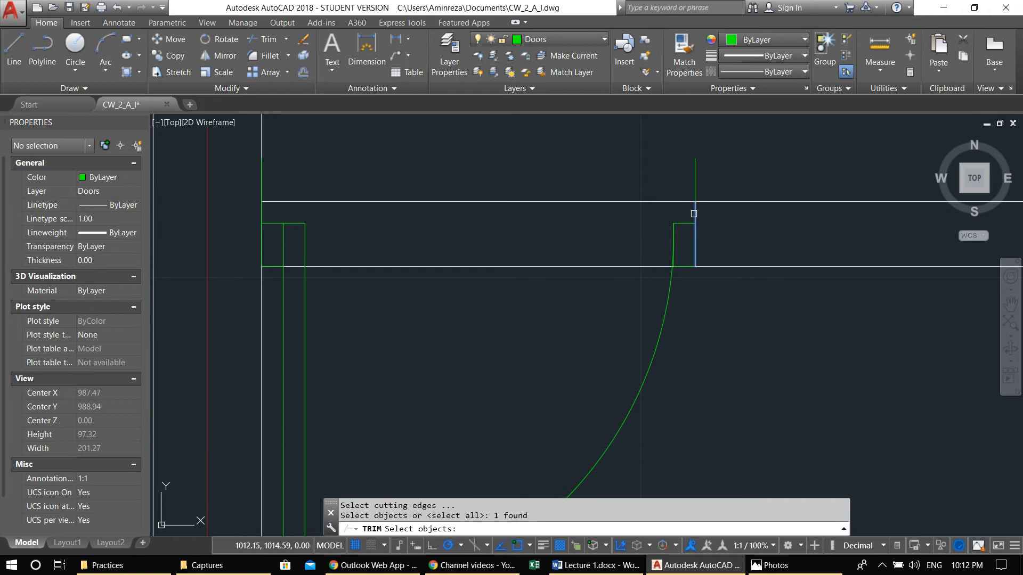
pyautogui.press('Return')
pyautogui.click(601, 289)
pyautogui.click(543, 173)
pyautogui.press('Escape')
pyautogui.press('Escape')
# Step: Shorten the door's two jamb lines so their upper ends stop level with the horizontal wall's north face
pyautogui.scroll(-2, 541, 195)
pyautogui.moveTo(553, 197); pyautogui.dragTo(608, 205, button='middle')
pyautogui.click(723, 181)
pyautogui.click(574, 151)
pyautogui.click(423, 182)
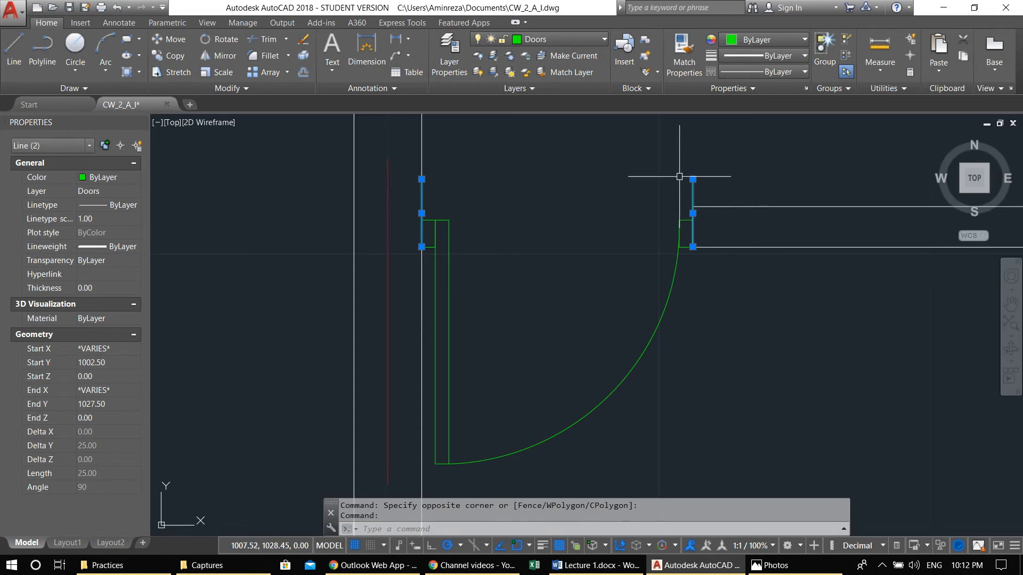
pyautogui.click(693, 173)
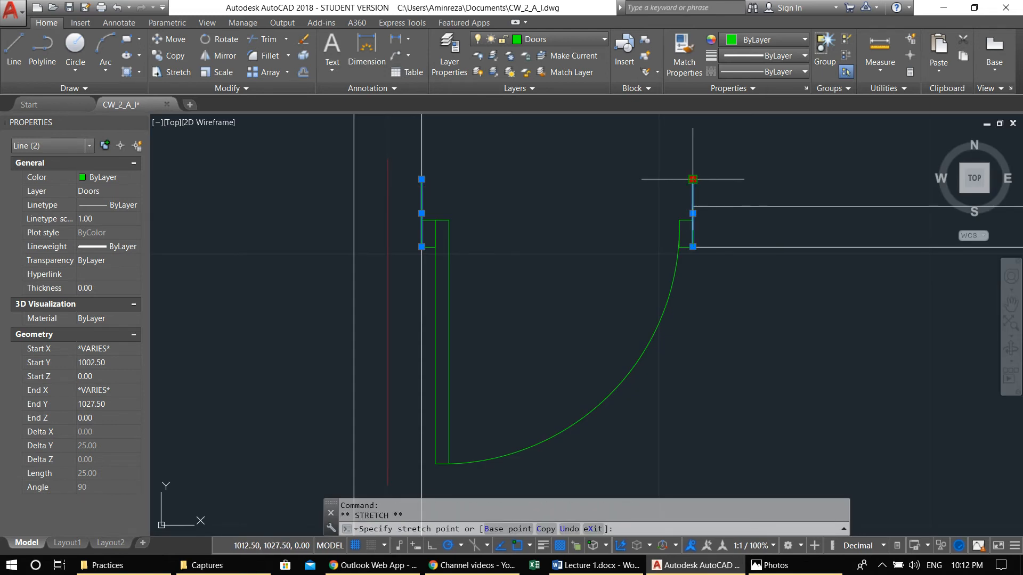
pyautogui.click(692, 206)
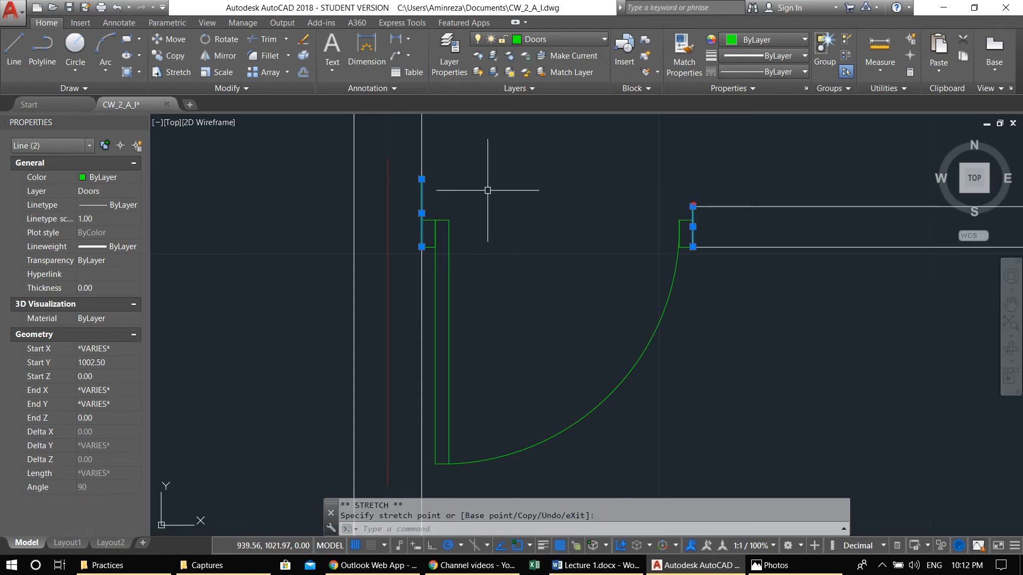
pyautogui.click(421, 179)
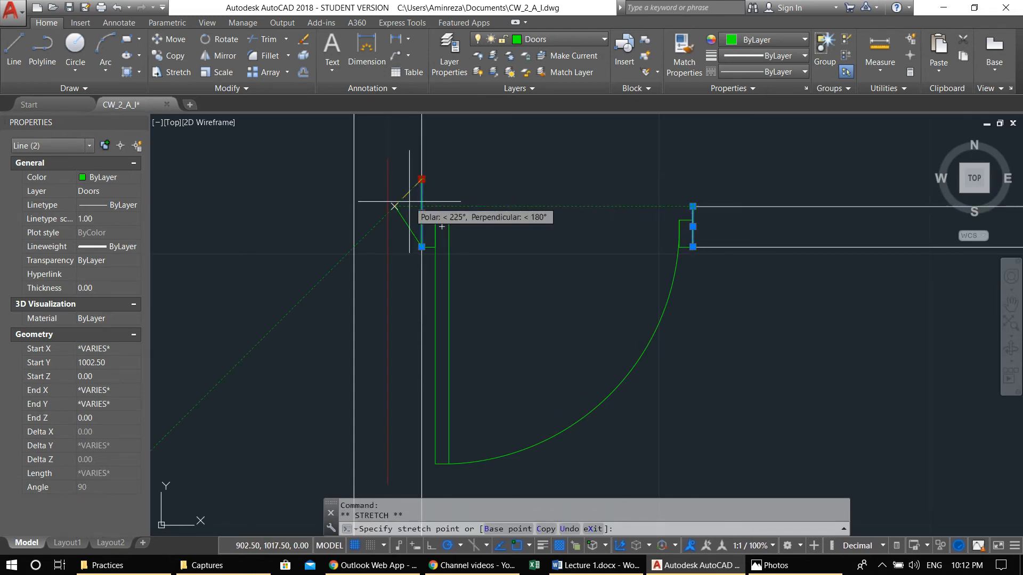
pyautogui.press('Escape')
pyautogui.press('Escape')
# Step: Examine the placed door and the open doorway between the short wall stub and the horizontal wall below it
pyautogui.scroll(-5, 454, 233)
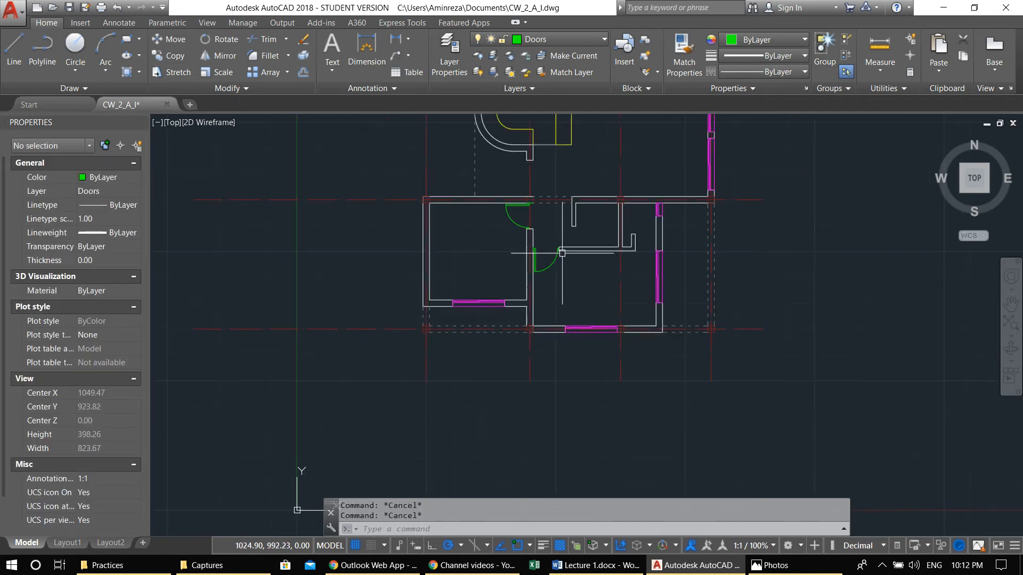
pyautogui.scroll(5, 581, 250)
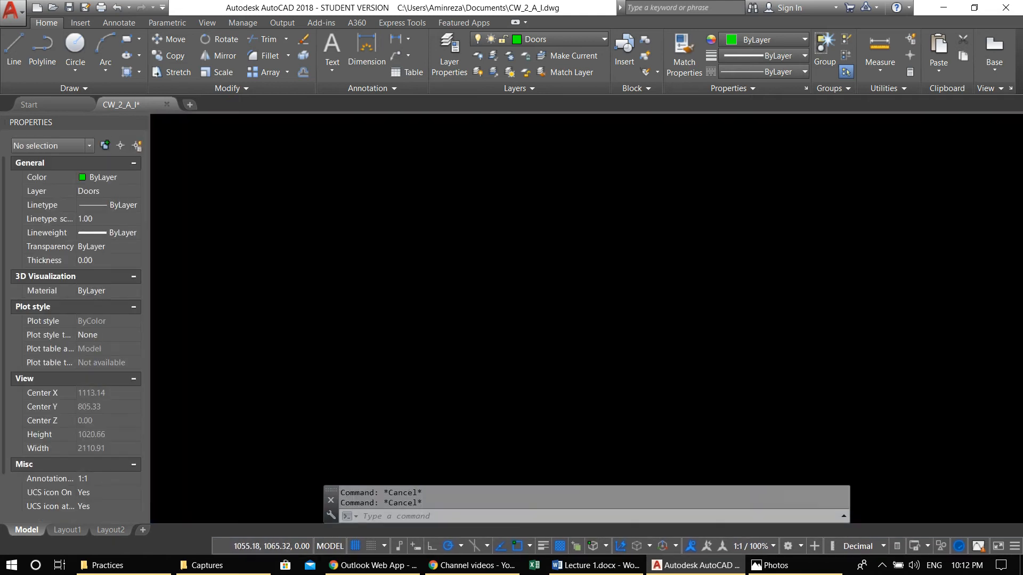
pyautogui.scroll(4, 573, 210)
pyautogui.scroll(-4, 660, 238)
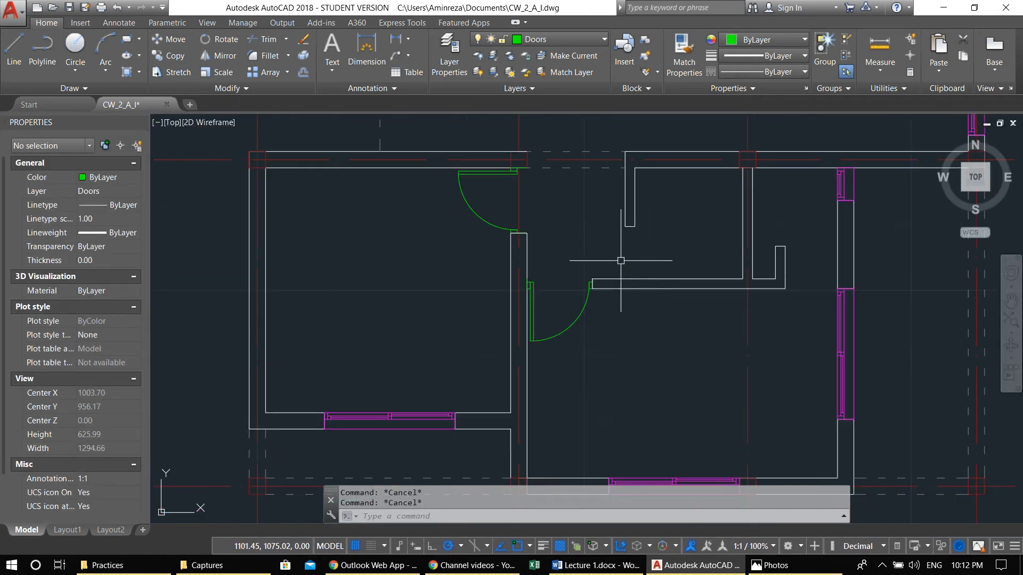
pyautogui.scroll(2, 534, 292)
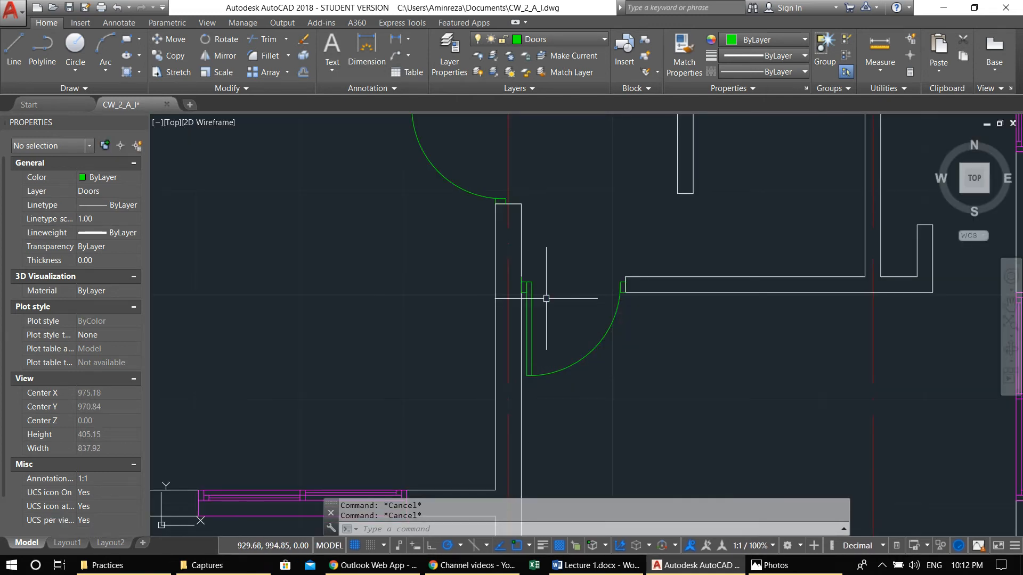
pyautogui.moveTo(701, 216); pyautogui.dragTo(592, 276, button='middle')
pyautogui.scroll(2, 595, 301)
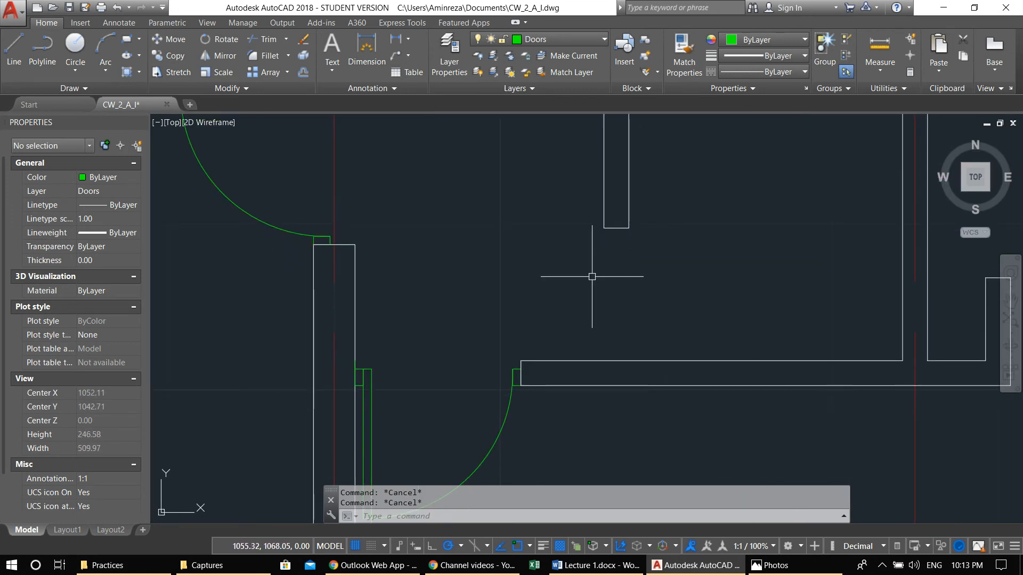
pyautogui.scroll(-2, 593, 272)
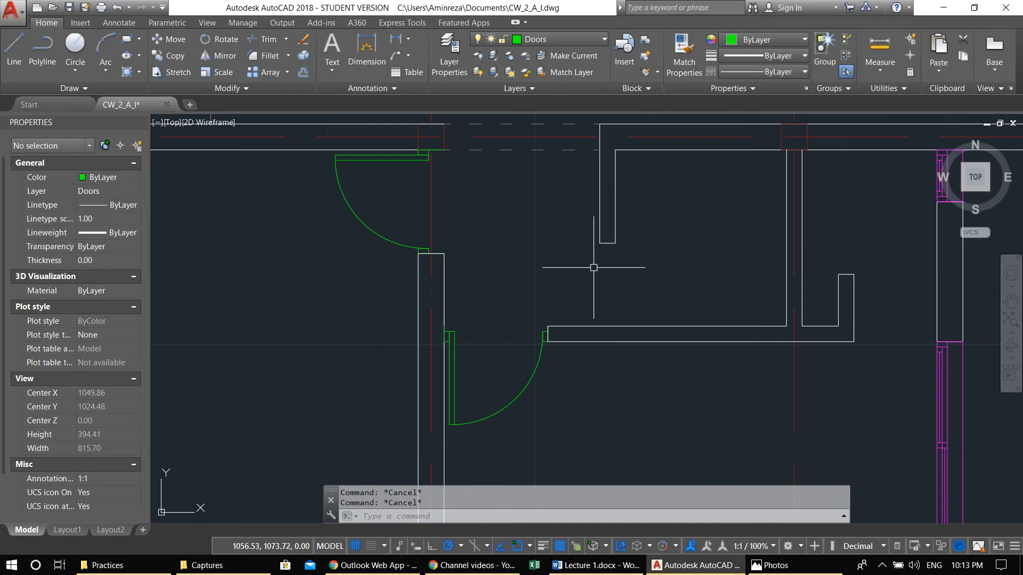
pyautogui.scroll(2, 594, 267)
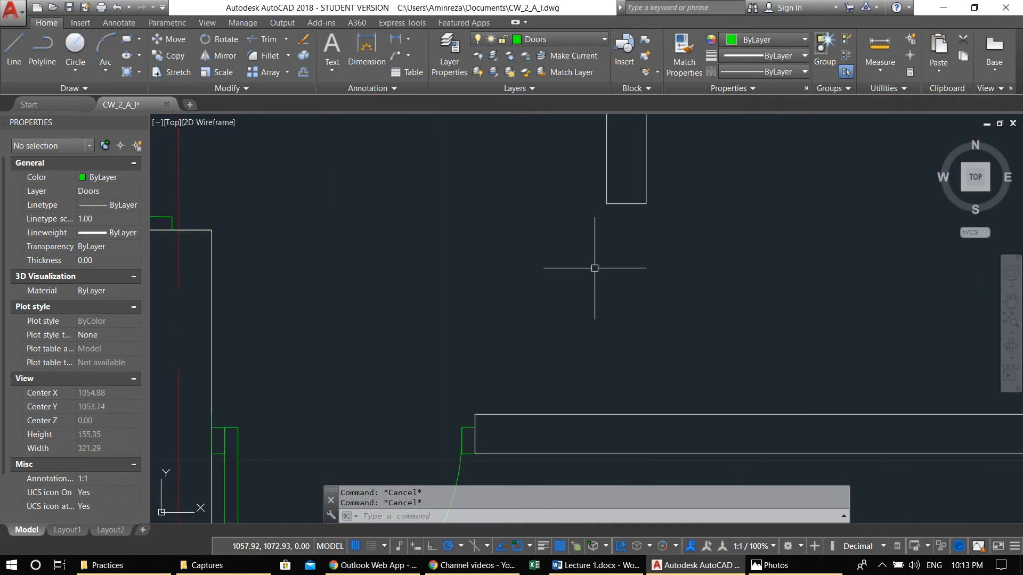
# Step: Offset the end line of the short wall stub by 5 to the south into the doorway
pyautogui.write('o')
pyautogui.press('Return')
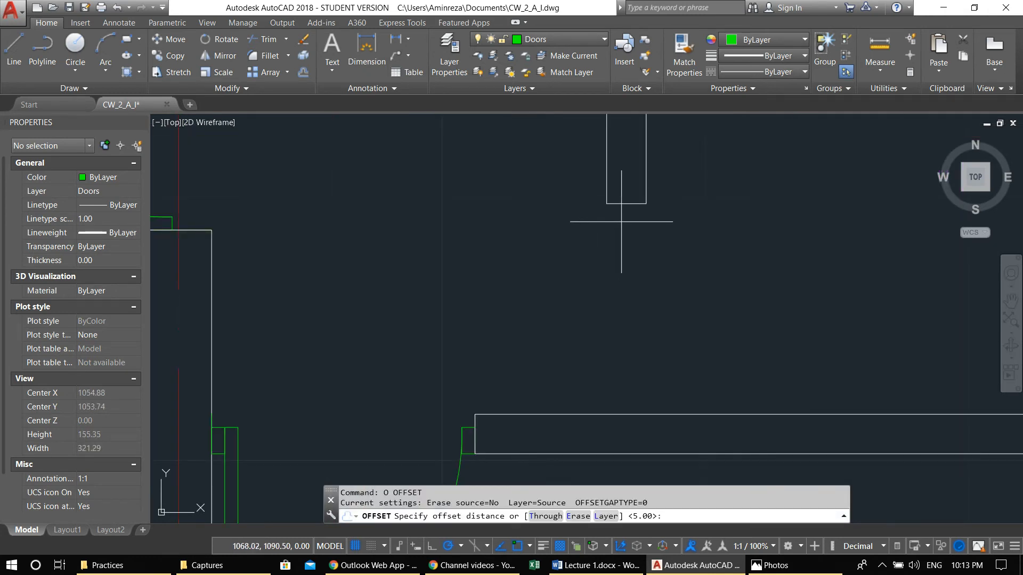
pyautogui.write('5')
pyautogui.press('Return')
pyautogui.click(626, 204)
pyautogui.click(630, 254)
pyautogui.press('Escape')
pyautogui.press('Escape')
pyautogui.moveTo(625, 365); pyautogui.dragTo(612, 356, button='middle')
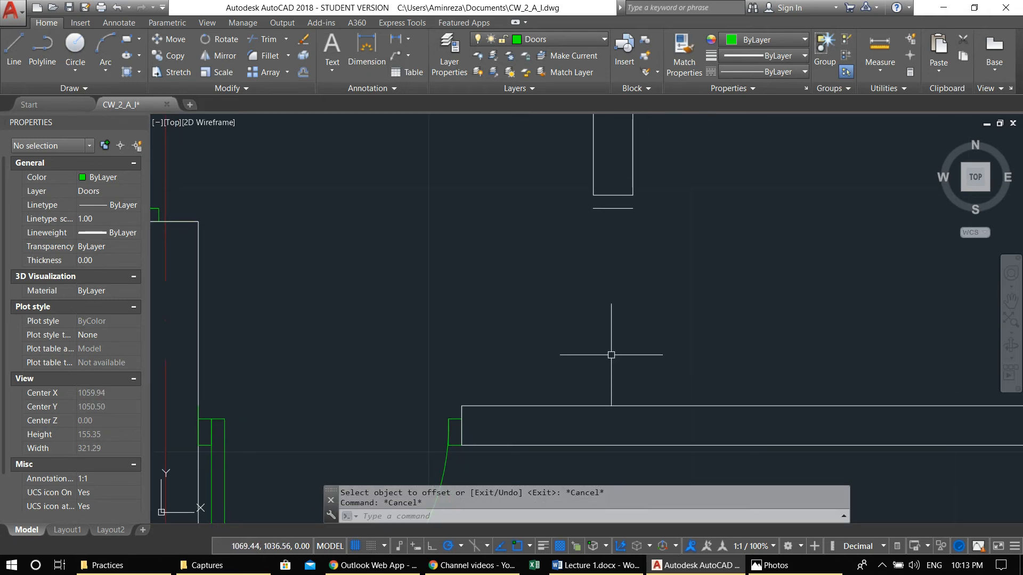
pyautogui.click(603, 208)
pyautogui.moveTo(600, 252); pyautogui.dragTo(589, 250, button='middle')
pyautogui.press('Escape')
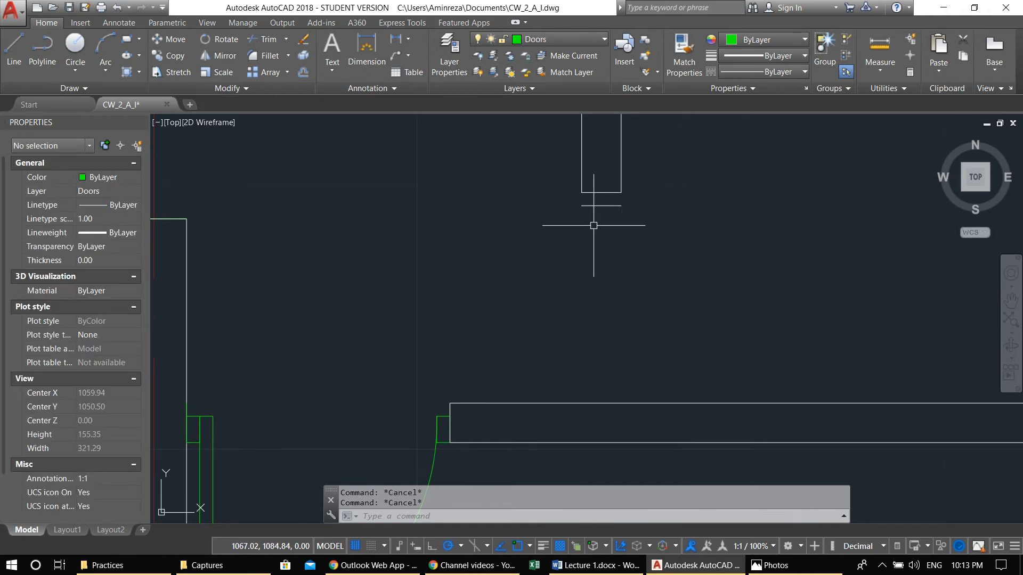
pyautogui.moveTo(629, 254); pyautogui.dragTo(616, 247, button='middle')
pyautogui.write('l')
pyautogui.press('Return')
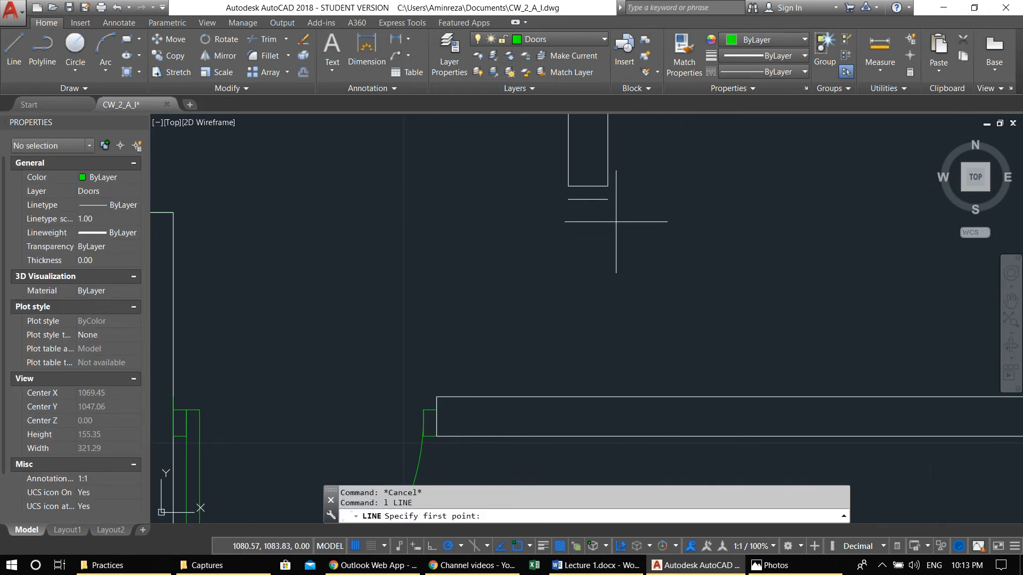
pyautogui.click(611, 397)
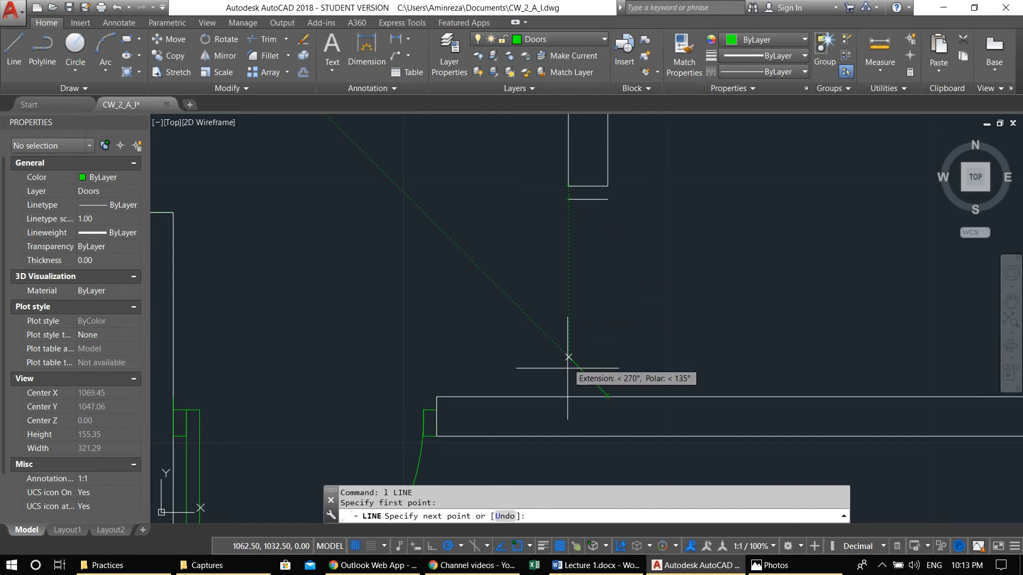
pyautogui.press('Escape')
# Step: Copy the offset line straight down onto the north line of the horizontal wall
pyautogui.click(587, 199)
pyautogui.moveTo(586, 235); pyautogui.dragTo(580, 258, button='middle')
pyautogui.write('co')
pyautogui.press('Return')
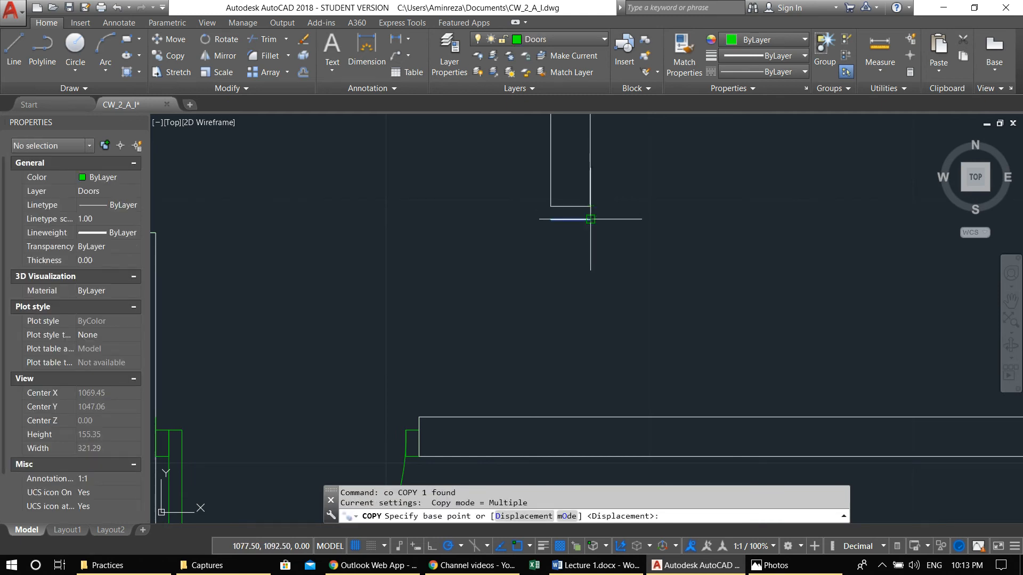
pyautogui.click(590, 219)
pyautogui.click(591, 417)
pyautogui.press('Escape')
# Step: Offset the copied line by 5 to the north into the doorway
pyautogui.moveTo(602, 380); pyautogui.dragTo(589, 373, button='middle')
pyautogui.write('o')
pyautogui.press('Return')
pyautogui.write('5')
pyautogui.press('Return')
pyautogui.click(562, 416)
pyautogui.click(559, 343)
pyautogui.press('Escape')
# Step: Close both sides of the upper door frame with short vertical lines between the wall stub's end and its offset line
pyautogui.moveTo(563, 285); pyautogui.dragTo(583, 268, button='middle')
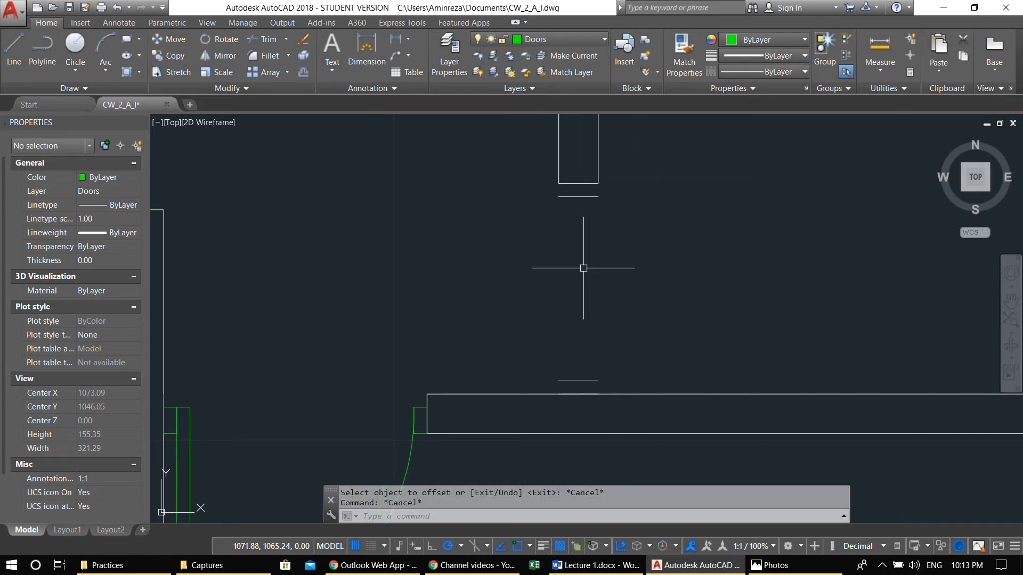
pyautogui.write('l')
pyautogui.press('Return')
pyautogui.click(557, 184)
pyautogui.click(558, 197)
pyautogui.press('Return')
pyautogui.press('Return')
pyautogui.click(599, 184)
pyautogui.click(599, 196)
pyautogui.press('Return')
# Step: Close both sides of the lower door frame with short vertical lines down to the horizontal wall
pyautogui.press('Return')
pyautogui.click(559, 380)
pyautogui.click(559, 395)
pyautogui.press('Return')
pyautogui.press('Return')
pyautogui.click(598, 381)
pyautogui.click(598, 394)
pyautogui.press('Escape')
pyautogui.moveTo(567, 294); pyautogui.dragTo(585, 293, button='middle')
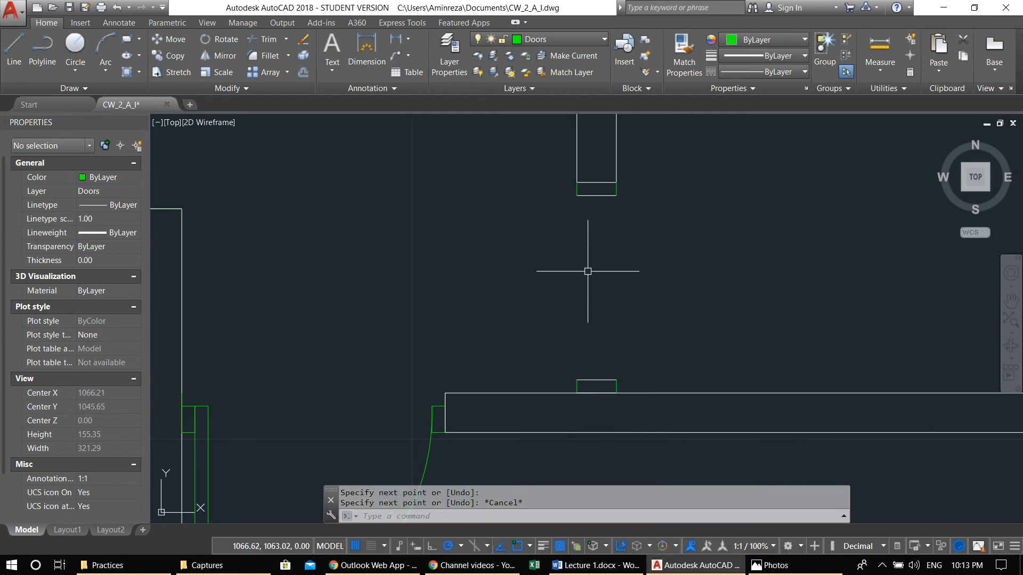
# Step: Offset the west side line of the upper door frame by 10 to the east, inside the frame
pyautogui.click(600, 209)
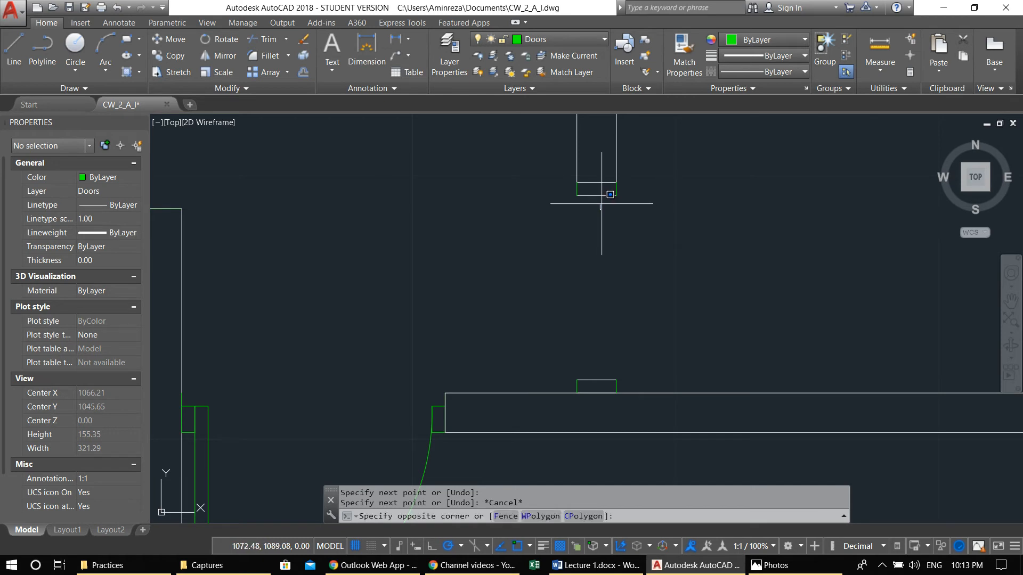
pyautogui.click(598, 195)
pyautogui.scroll(2, 599, 195)
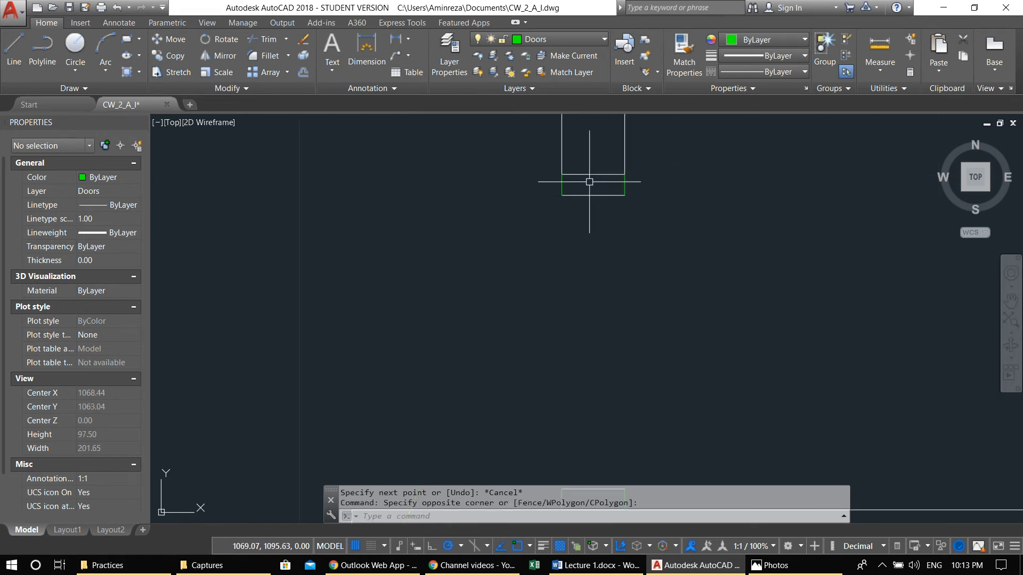
pyautogui.write('o')
pyautogui.press('Return')
pyautogui.write('10')
pyautogui.press('Return')
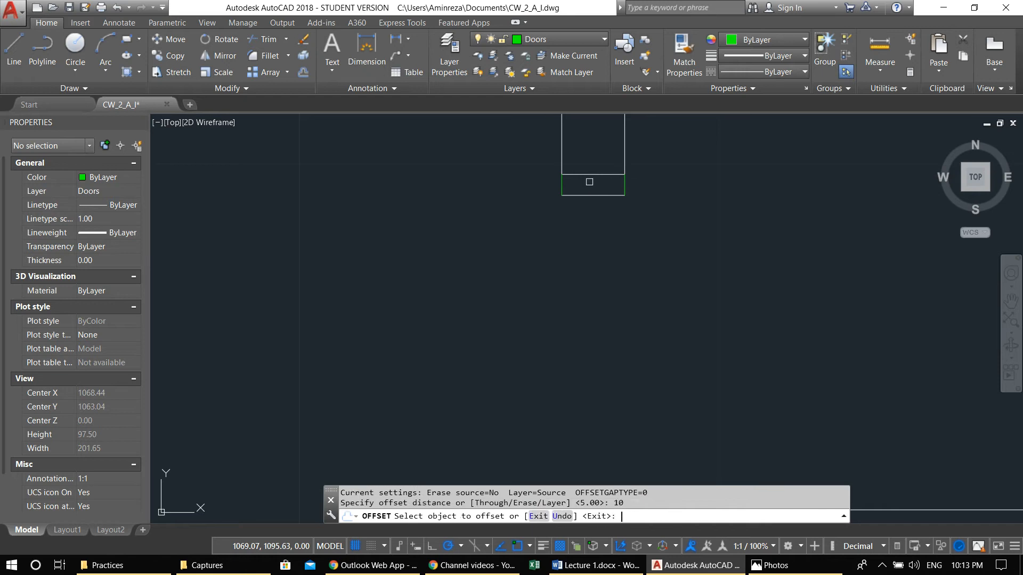
pyautogui.click(562, 189)
pyautogui.click(606, 194)
pyautogui.press('Escape')
# Step: Offset the west side line of the lower door frame by 10 to the east as well
pyautogui.scroll(-2, 594, 259)
pyautogui.moveTo(594, 275); pyautogui.dragTo(580, 212, button='middle')
pyautogui.scroll(2, 566, 346)
pyautogui.scroll(2, 552, 342)
pyautogui.press('Return')
pyautogui.press('Return')
pyautogui.click(551, 342)
pyautogui.click(633, 331)
pyautogui.press('Escape')
pyautogui.press('Escape')
# Step: Trim the horizontal lines of both door frames back to the new offset lines, removing the pieces east of them
pyautogui.write('t')
pyautogui.press('Return')
pyautogui.press('Return')
pyautogui.scroll(-4, 633, 332)
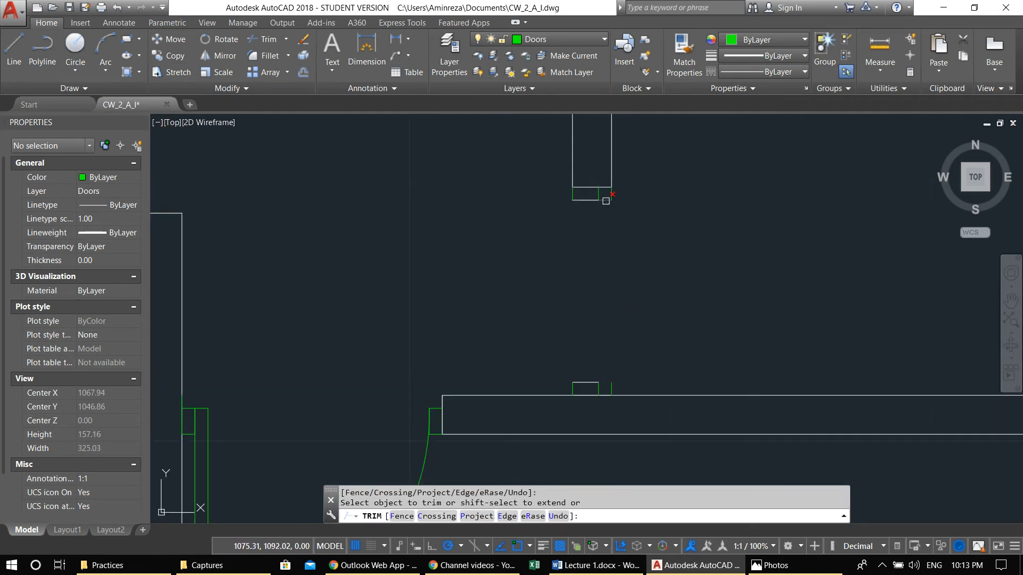
pyautogui.press('Escape')
# Step: Erase the leftover east side lines of the upper and lower door frames
pyautogui.click(608, 199)
pyautogui.click(613, 386)
pyautogui.write('e')
pyautogui.press('Return')
# Step: Match the horizontal lines of both door frames to the properties of the lower frame's green side line
pyautogui.moveTo(549, 308); pyautogui.dragTo(562, 299, button='middle')
pyautogui.write('ma')
pyautogui.press('Return')
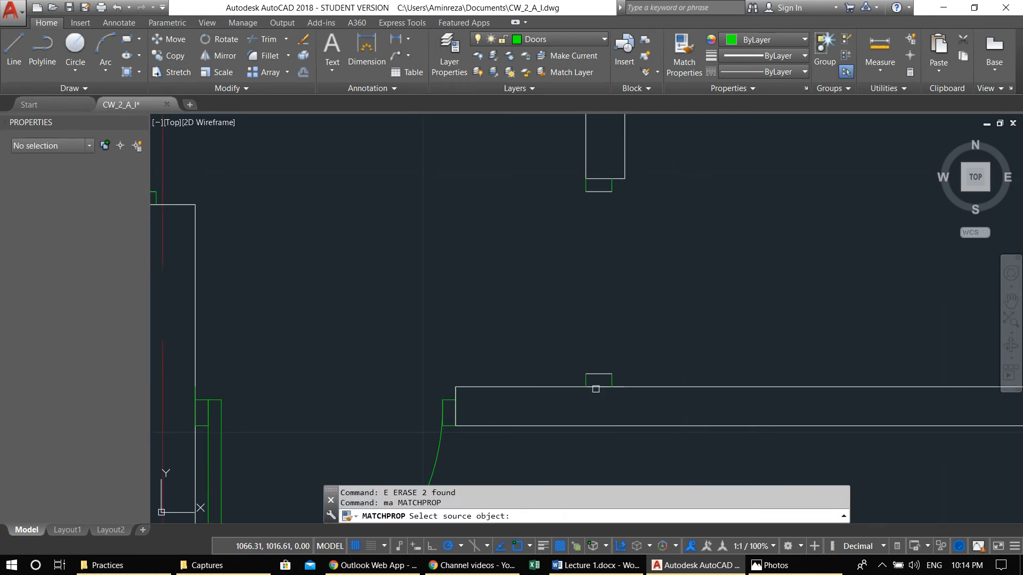
pyautogui.click(616, 382)
pyautogui.click(640, 379)
pyautogui.click(587, 369)
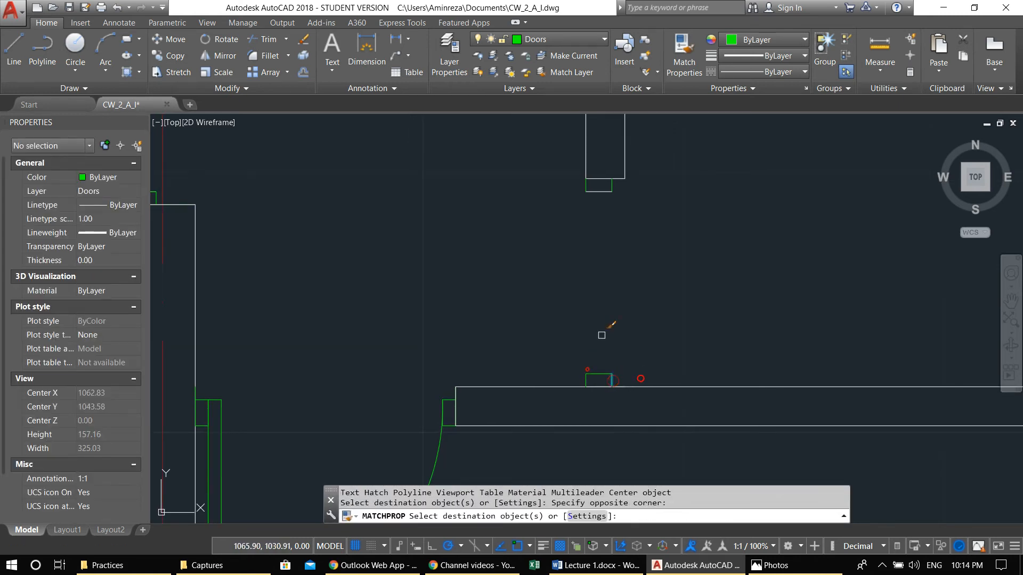
pyautogui.click(621, 216)
pyautogui.press('Escape')
pyautogui.press('Escape')
pyautogui.press('Escape')
pyautogui.moveTo(599, 256); pyautogui.dragTo(649, 243, button='middle')
pyautogui.write('pl')
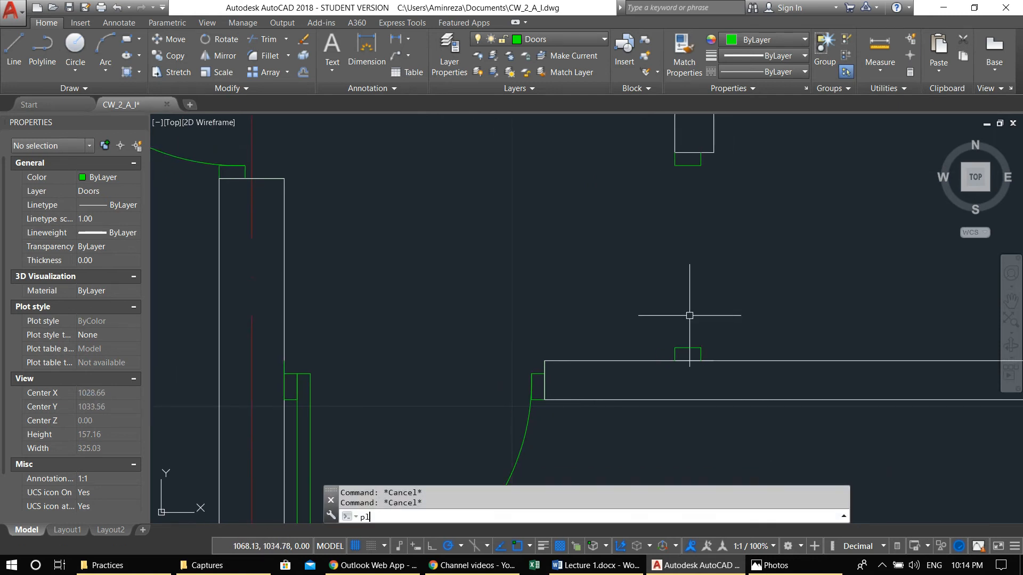
pyautogui.press('Escape')
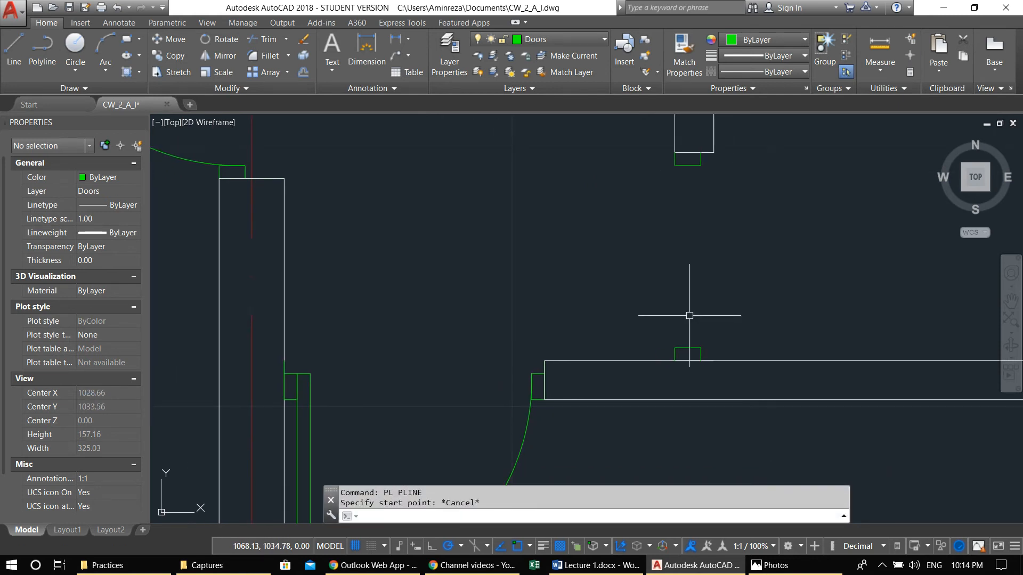
# Step: Draw a 70 by 5 rectangle as the door leaf, starting from the corner of the lower door jamb
pyautogui.write('re')
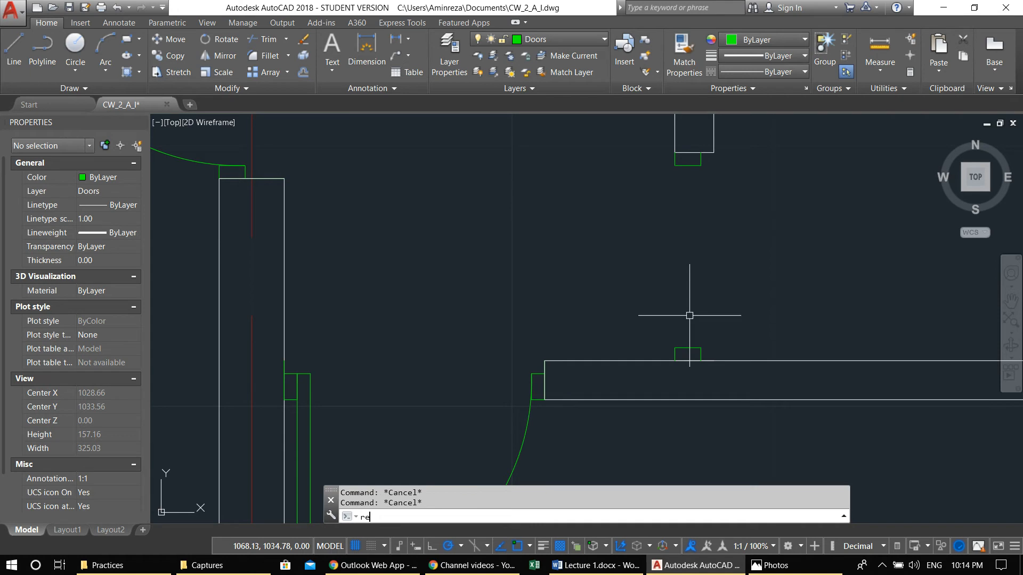
pyautogui.write('c')
pyautogui.press('Return')
pyautogui.scroll(2, 714, 340)
pyautogui.moveTo(705, 341); pyautogui.dragTo(562, 352, button='middle')
pyautogui.click(506, 362)
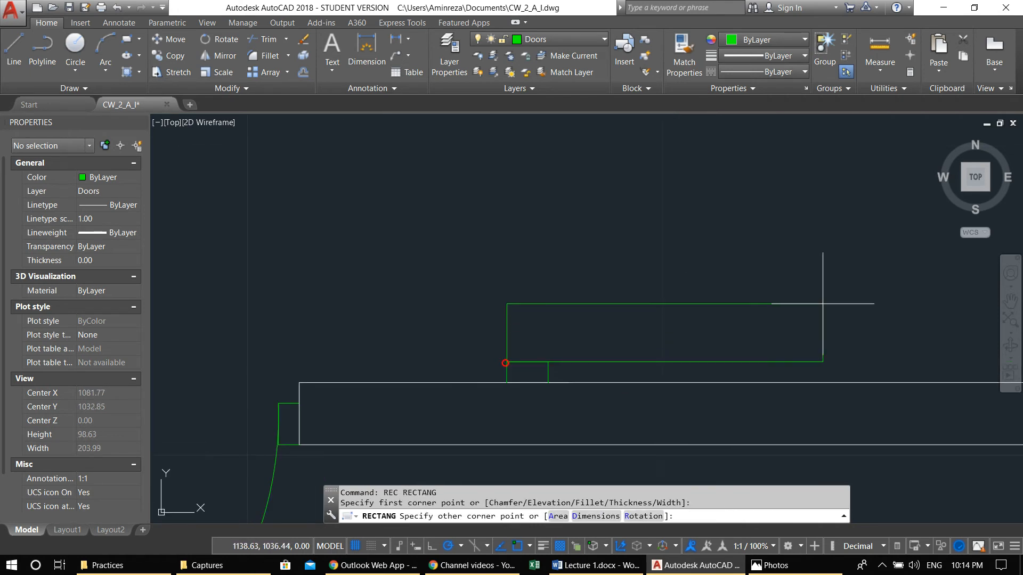
pyautogui.scroll(-1, 672, 367)
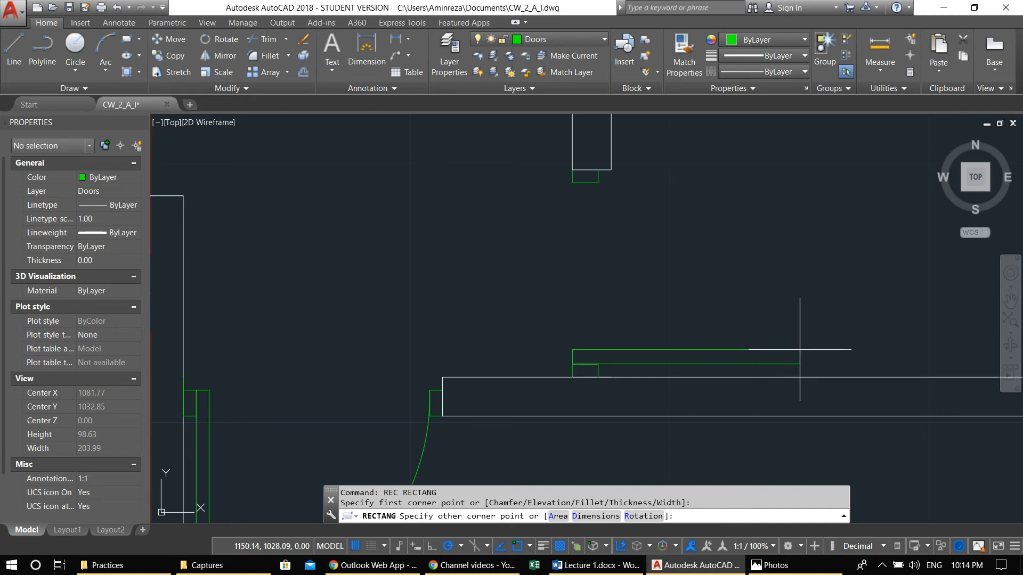
pyautogui.write('d')
pyautogui.press('Return')
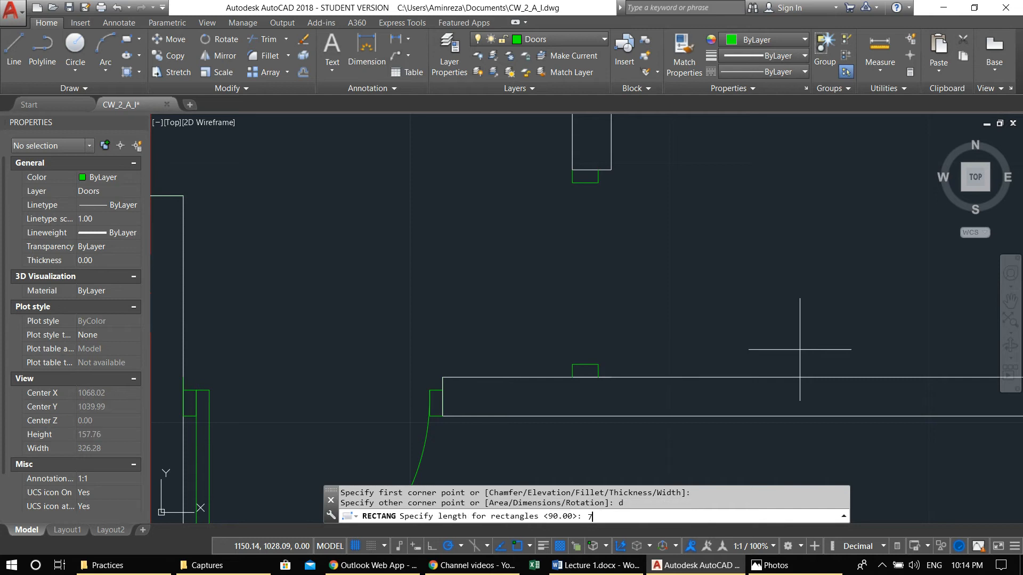
pyautogui.press('Return')
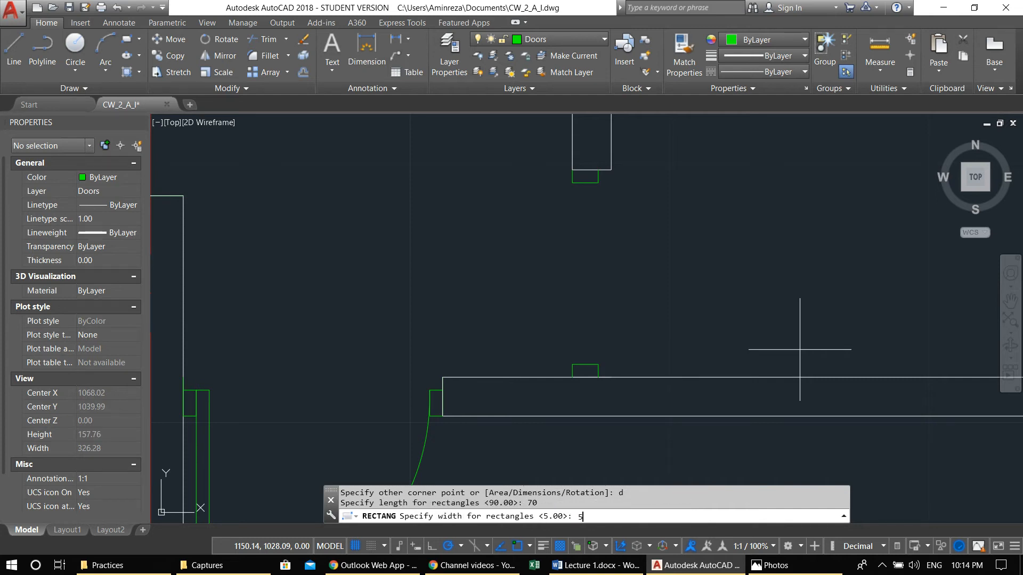
pyautogui.write('5')
pyautogui.press('Return')
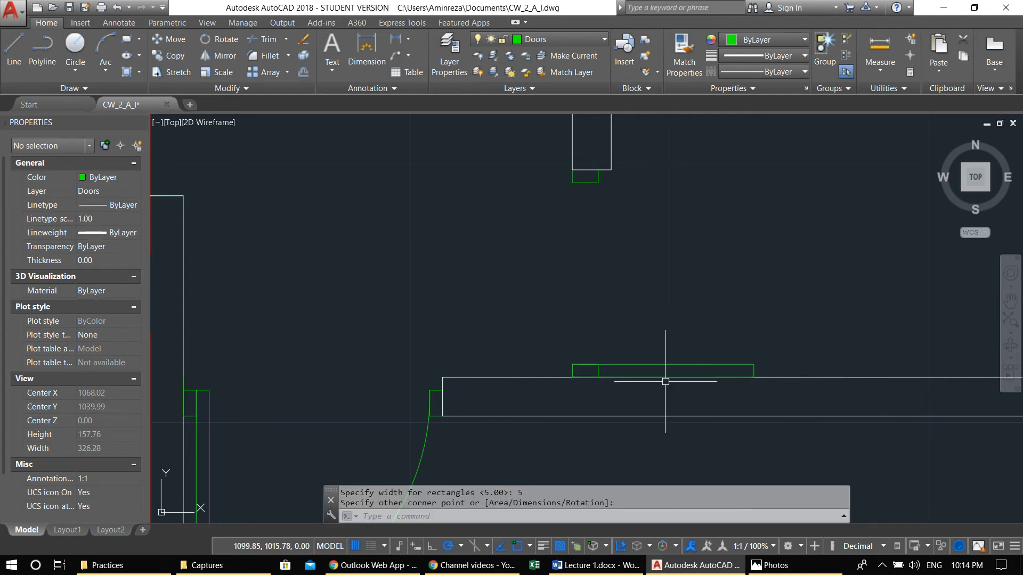
# Step: Move the door leaf rectangle up so its lower-left corner sits on the lower jamb's upper-left corner
pyautogui.click(656, 364)
pyautogui.click(617, 370)
pyautogui.write('m')
pyautogui.press('Return')
pyautogui.scroll(2, 585, 377)
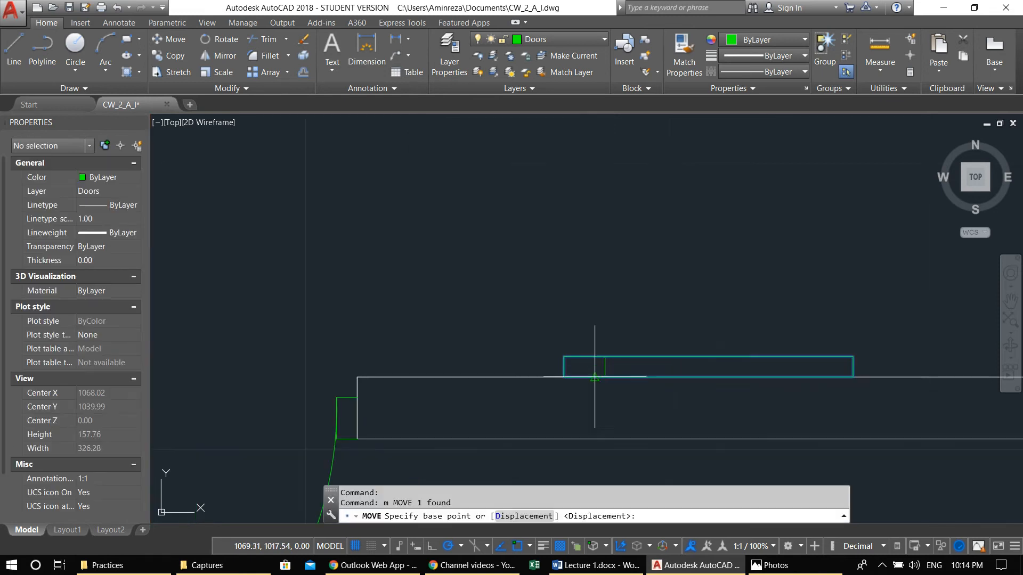
pyautogui.click(571, 377)
pyautogui.click(570, 343)
pyautogui.scroll(-2, 571, 353)
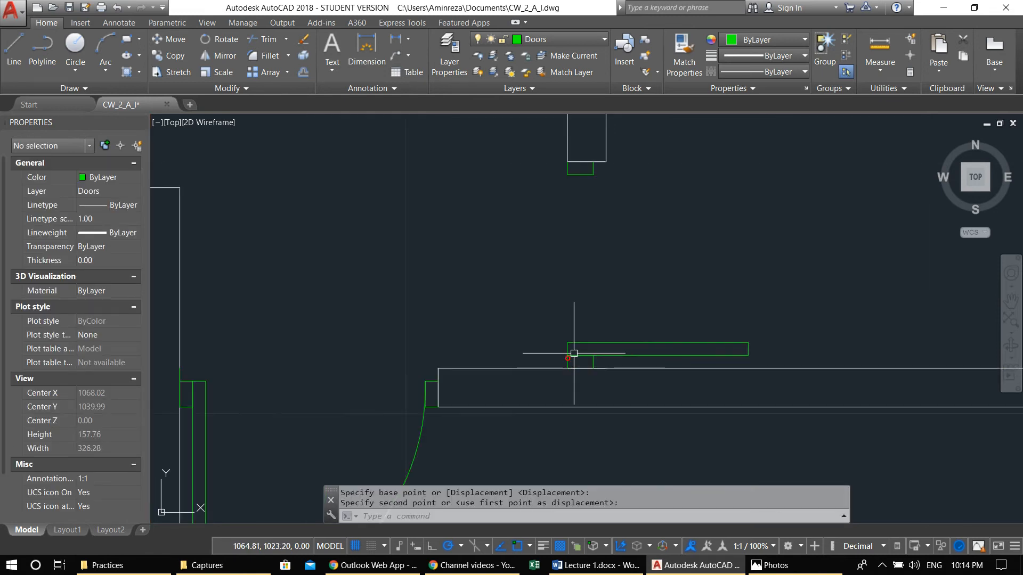
# Step: Draw a three-point arc for the door swing from the free end of the leaf to the upper jamb
pyautogui.press('Escape')
pyautogui.write('a')
pyautogui.press('Return')
pyautogui.scroll(4, 694, 386)
pyautogui.click(689, 392)
pyautogui.click(690, 359)
pyautogui.scroll(-4, 570, 341)
pyautogui.moveTo(557, 344); pyautogui.dragTo(623, 399, button='middle')
pyautogui.click(515, 236)
pyautogui.scroll(-4, 574, 341)
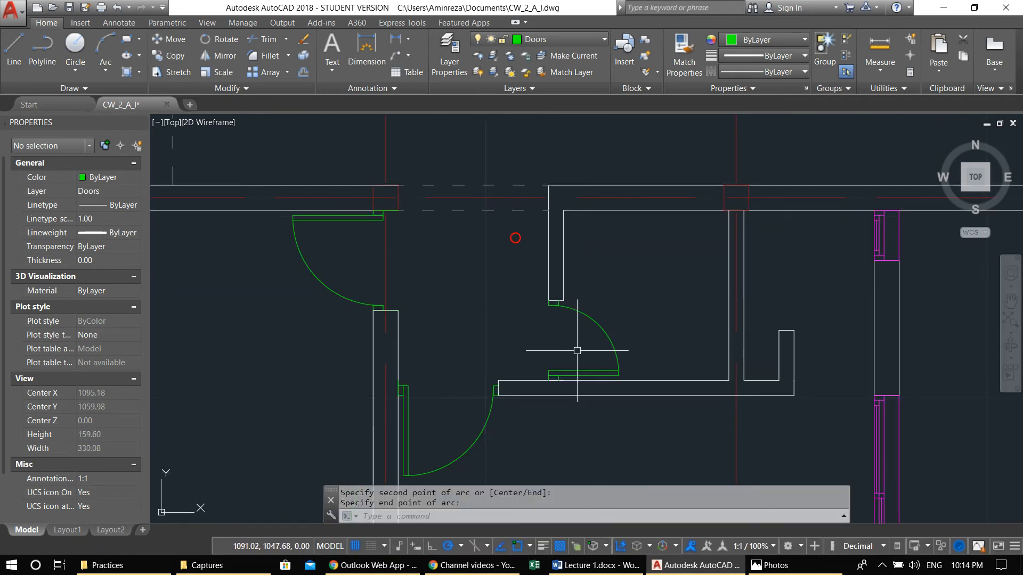
# Step: Draw a vertical threshold line along the outer side of the opening from the upper jamb to the leaf
pyautogui.press('Escape')
pyautogui.scroll(2, 557, 346)
pyautogui.moveTo(555, 351); pyautogui.dragTo(574, 308, button='middle')
pyautogui.write('l')
pyautogui.press('Return')
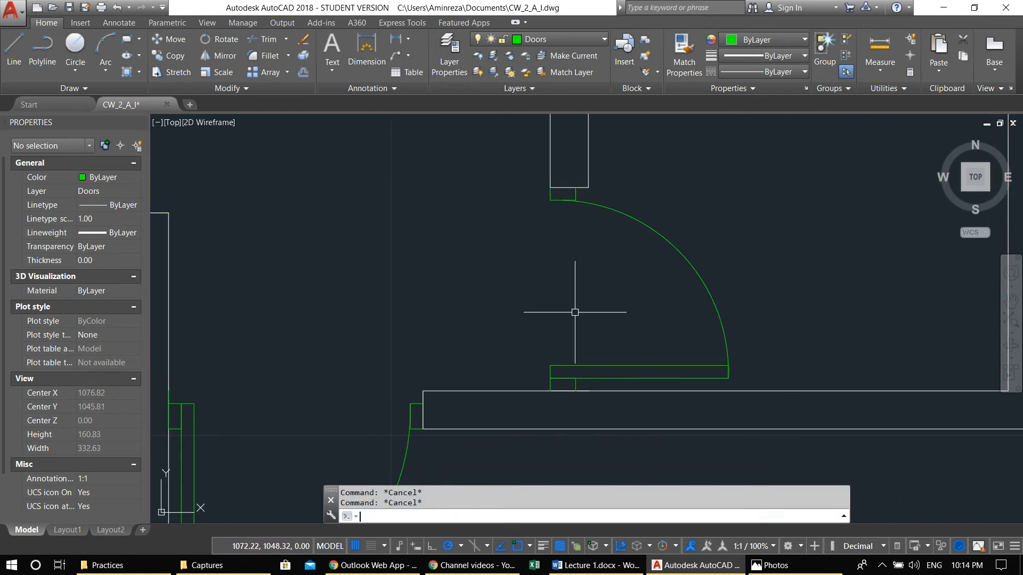
pyautogui.click(549, 206)
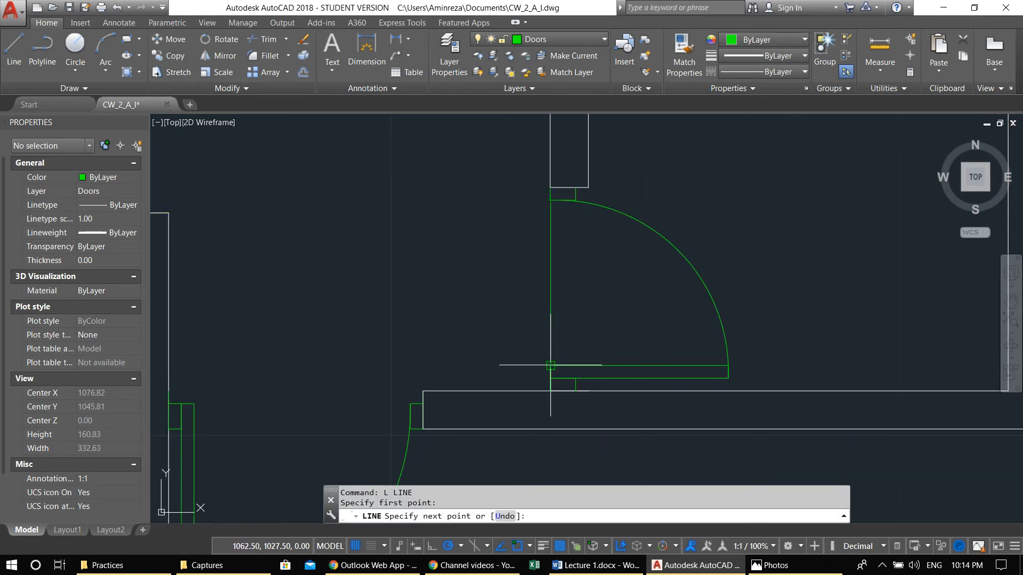
pyautogui.press('Return')
# Step: Draw a second vertical threshold line from the upper jamb's inner corner down to the lower jamb
pyautogui.scroll(6, 578, 197)
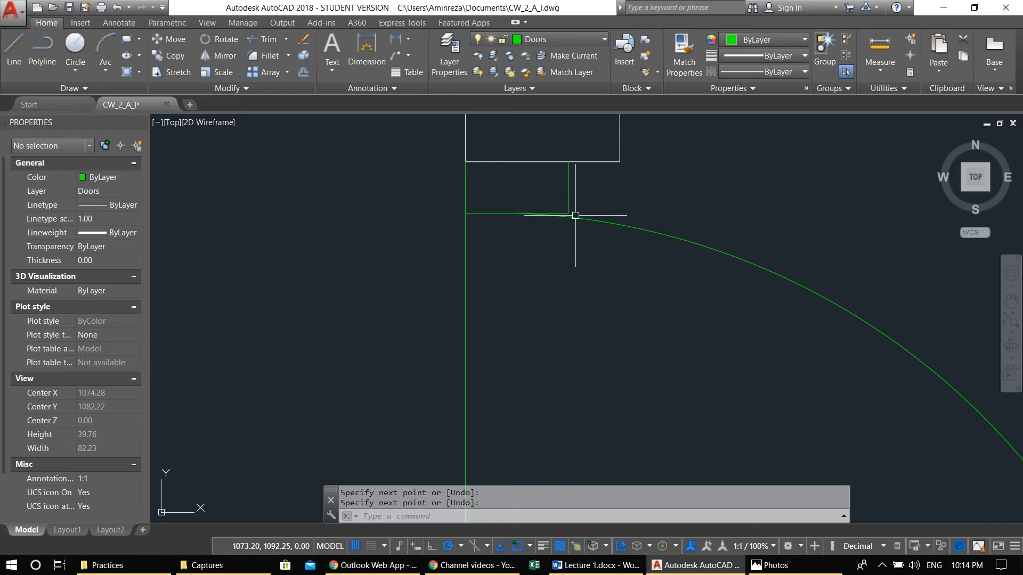
pyautogui.scroll(4, 570, 215)
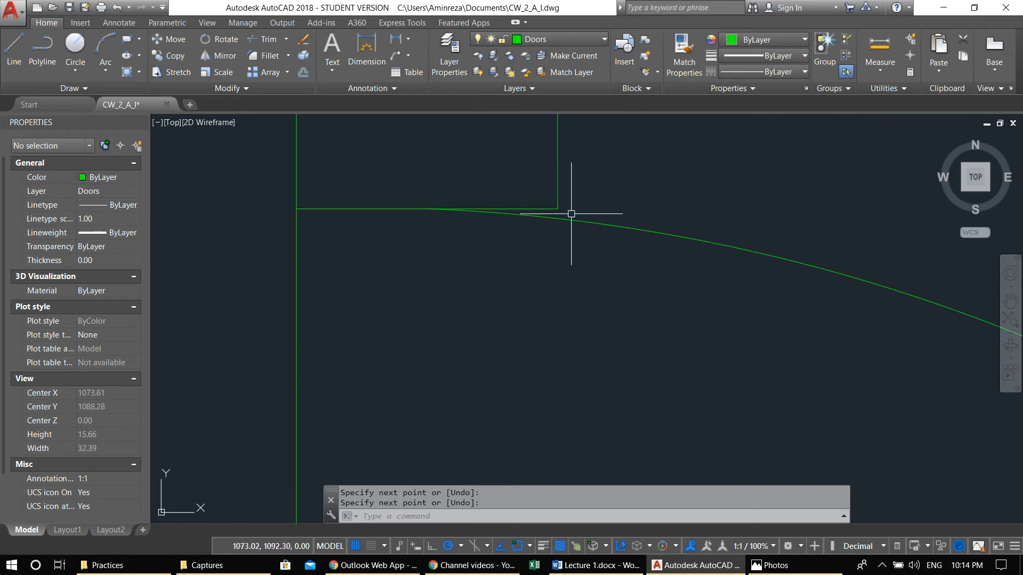
pyautogui.press('Return')
pyautogui.click(558, 209)
pyautogui.scroll(-6, 558, 260)
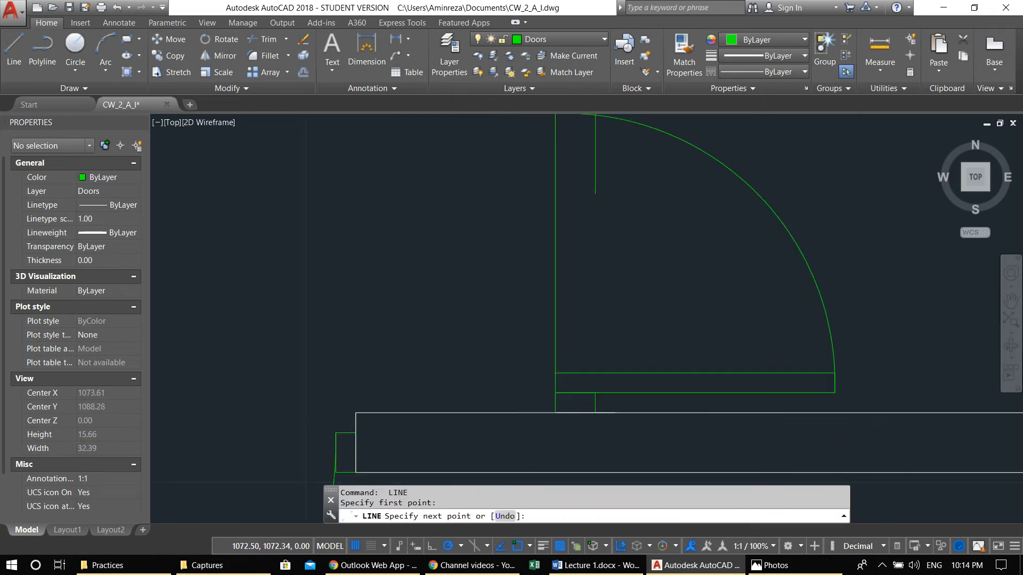
pyautogui.click(582, 310)
pyautogui.press('Return')
# Step: Trim the second threshold line where it crosses the door leaf
pyautogui.write('tr')
pyautogui.press('Return')
pyautogui.press('Return')
pyautogui.scroll(-5, 551, 257)
pyautogui.press('Escape')
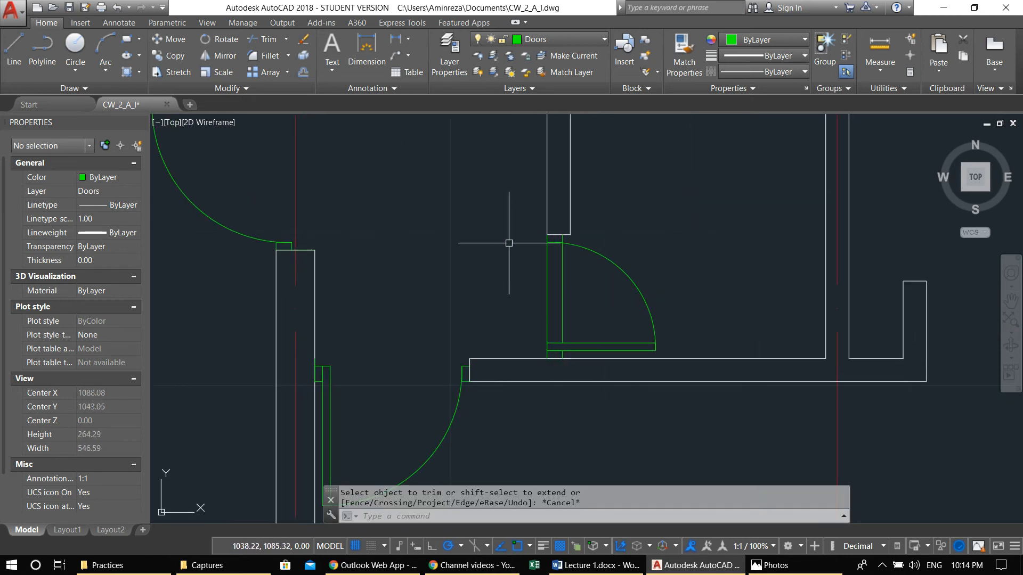
# Step: Lock the layer that holds the walls
pyautogui.scroll(-3, 539, 297)
pyautogui.scroll(6, 540, 277)
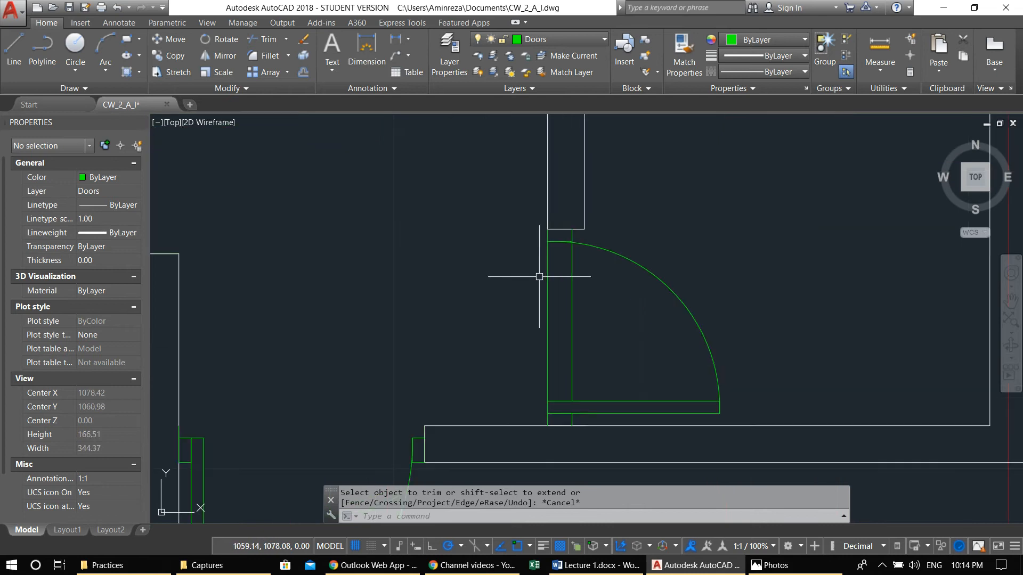
pyautogui.scroll(-9, 563, 287)
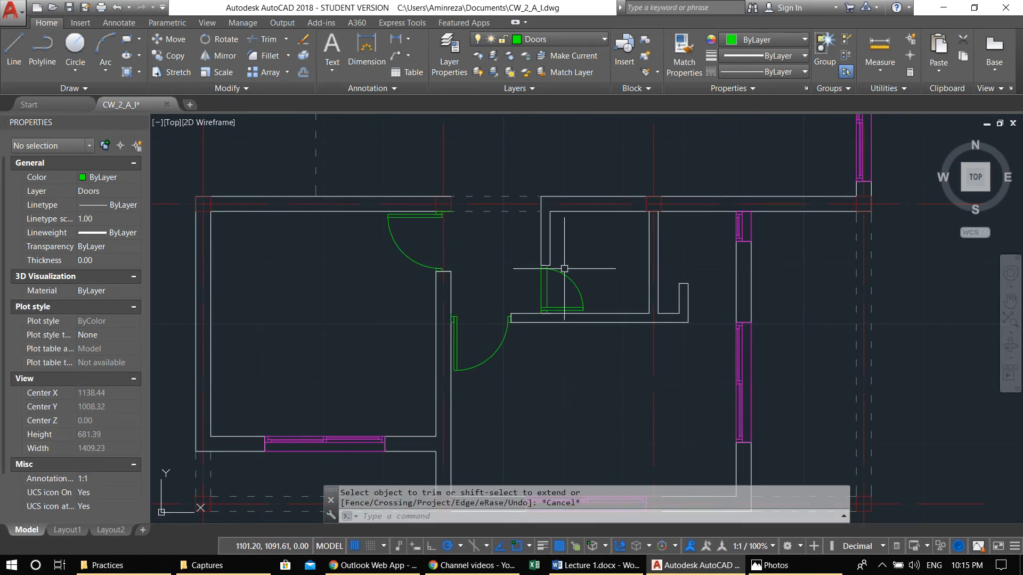
pyautogui.scroll(3, 571, 296)
pyautogui.press('Escape')
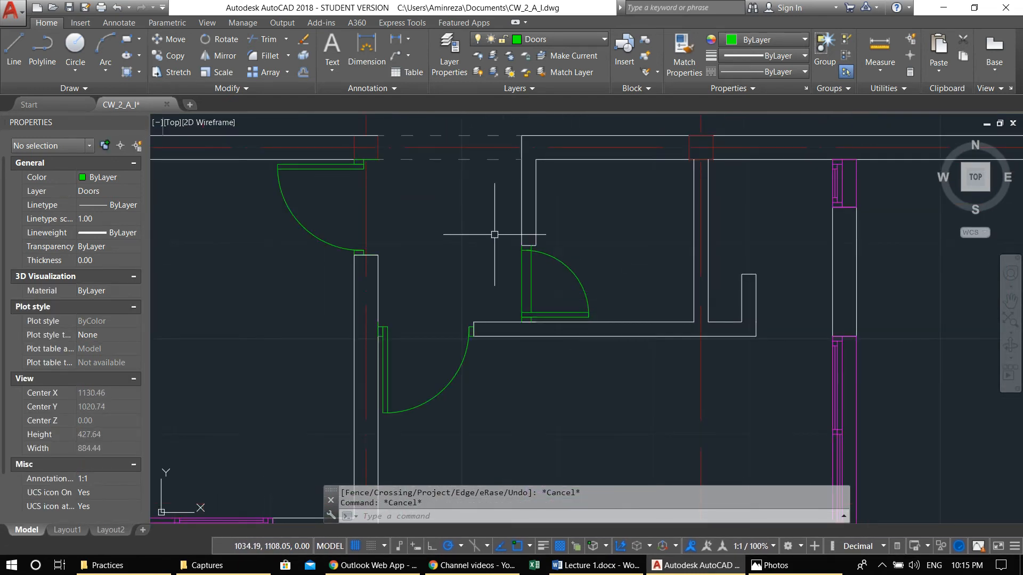
pyautogui.click(539, 40)
pyautogui.click(507, 182)
# Step: Copy the finished 70-wide door with its jambs and threshold lines into the open room area below the wall
pyautogui.click(492, 224)
pyautogui.click(600, 345)
pyautogui.moveTo(599, 345); pyautogui.dragTo(519, 295, button='middle')
pyautogui.write('co')
pyautogui.press('space')
pyautogui.click(491, 267)
pyautogui.click(560, 401)
pyautogui.press('Escape')
# Step: Rotate the copied door 90 degrees counterclockwise so its threshold lies horizontally
pyautogui.click(490, 312)
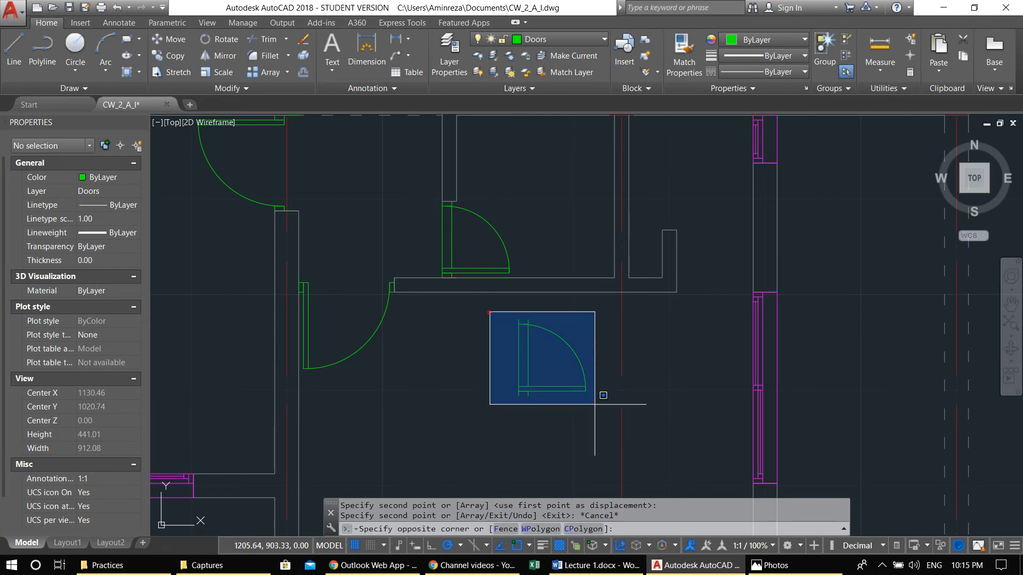
pyautogui.click(623, 447)
pyautogui.moveTo(554, 406); pyautogui.dragTo(544, 375, button='middle')
pyautogui.write('ro')
pyautogui.press('space')
pyautogui.click(513, 384)
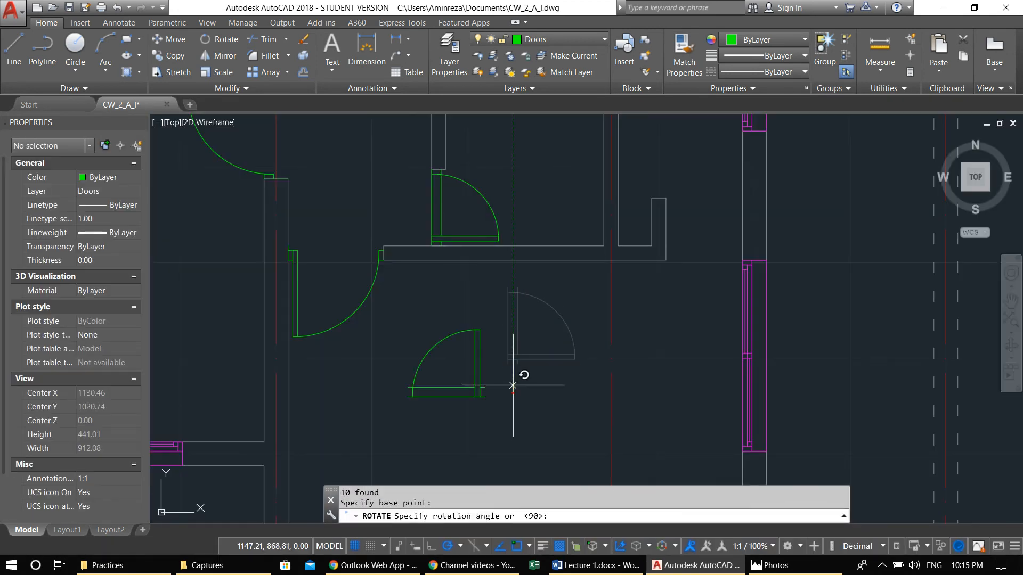
pyautogui.click(513, 377)
# Step: Move the rotated door into the opening between the short wall return and the window wall, snapping its lower-left corner to the wall corner
pyautogui.click(534, 434)
pyautogui.click(385, 318)
pyautogui.moveTo(489, 383); pyautogui.dragTo(469, 381, button='middle')
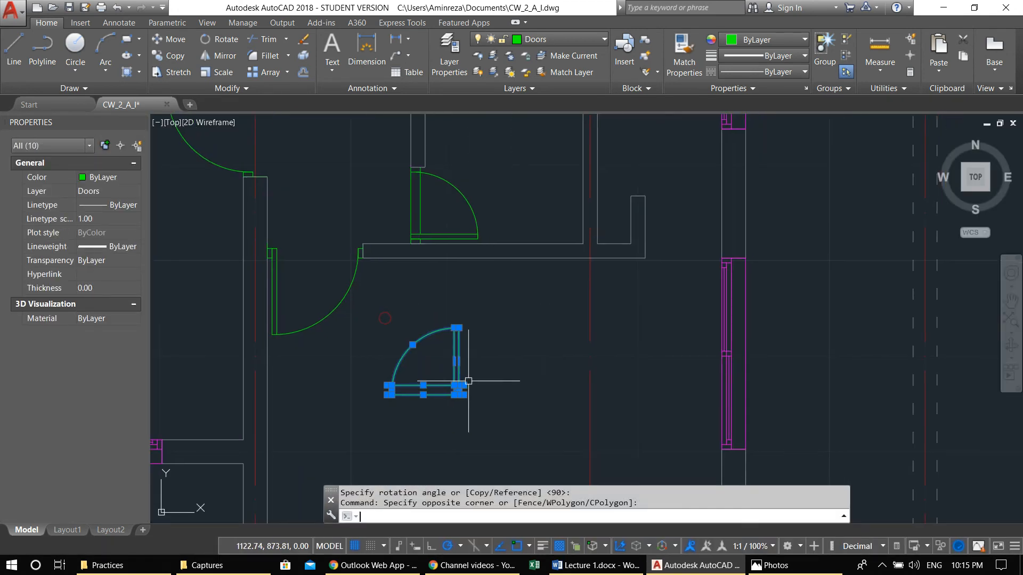
pyautogui.write('m')
pyautogui.press('space')
pyautogui.scroll(4, 481, 404)
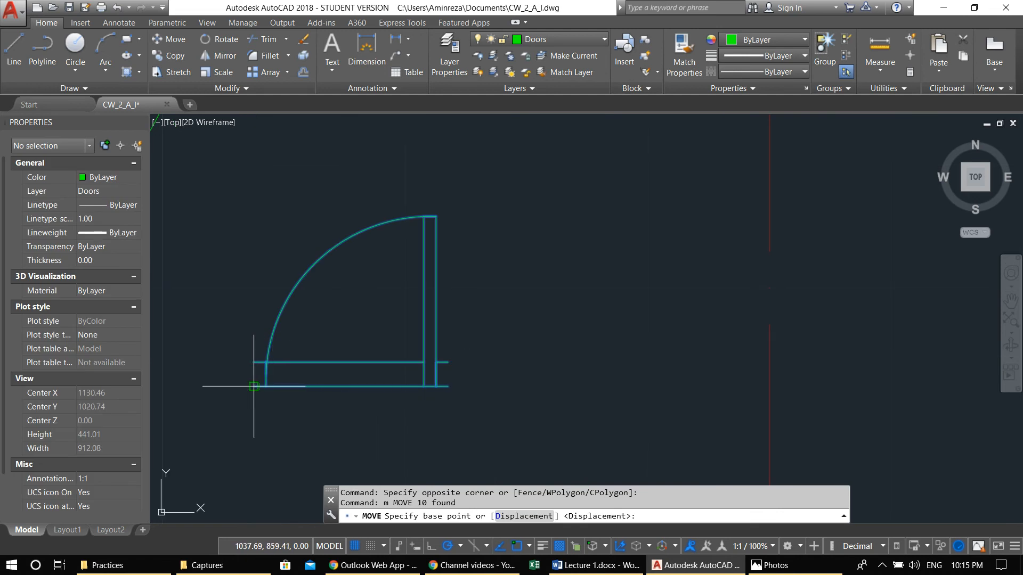
pyautogui.click(254, 387)
pyautogui.moveTo(595, 302); pyautogui.dragTo(504, 441, button='middle')
pyautogui.moveTo(752, 286); pyautogui.dragTo(556, 391, button='middle')
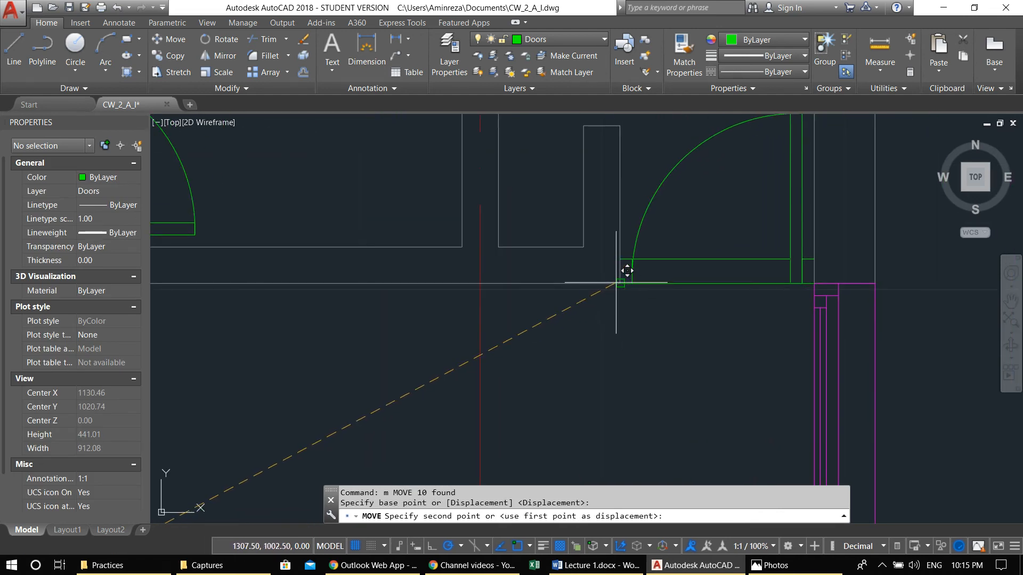
pyautogui.press('Escape')
pyautogui.scroll(-4, 609, 389)
pyautogui.press('Escape')
pyautogui.scroll(-4, 565, 340)
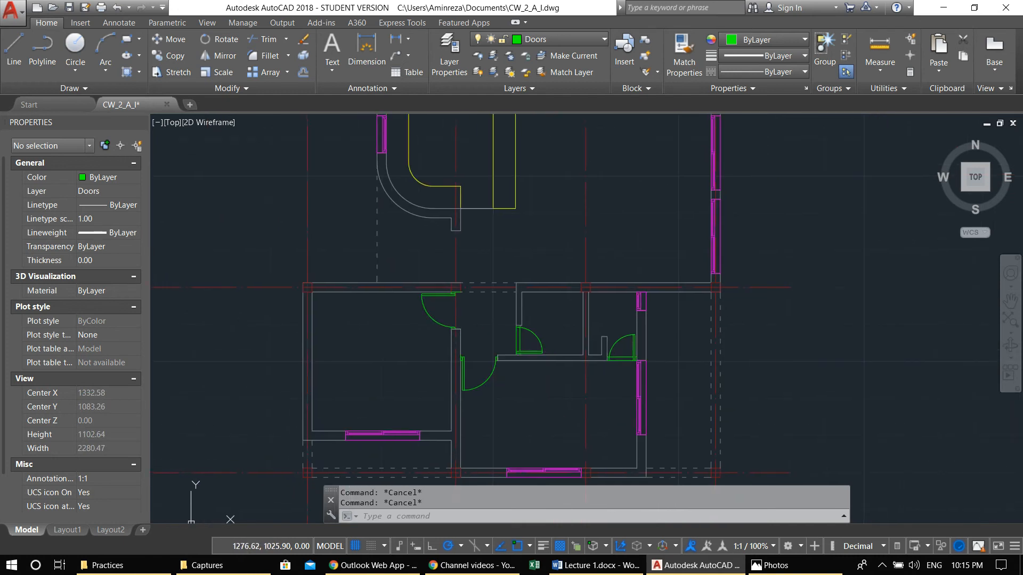
# Step: Copy the upper-left room's door to the opening above, snapping it to the end of the short wall below the curved wall
pyautogui.scroll(6, 439, 292)
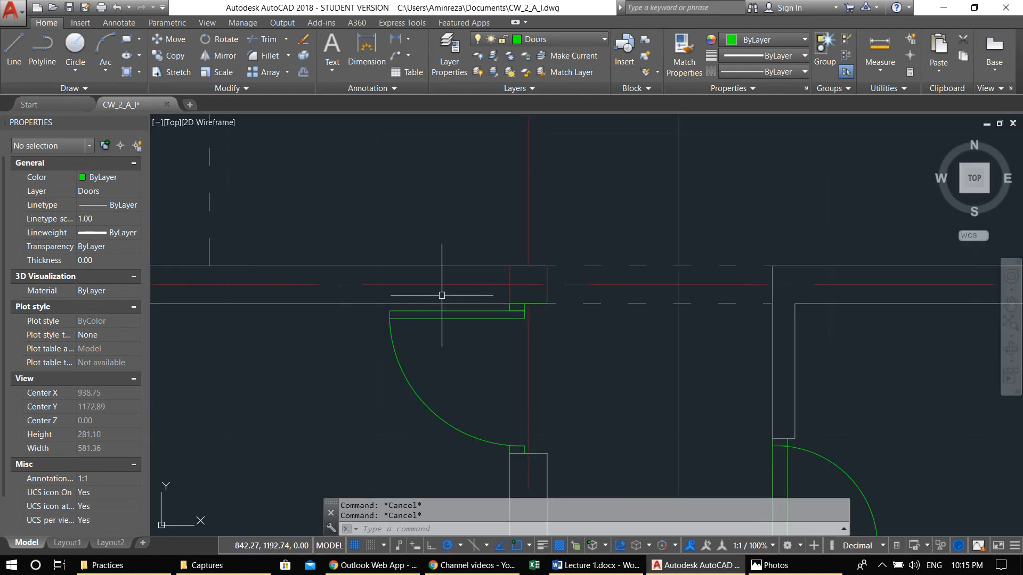
pyautogui.scroll(4, 458, 321)
pyautogui.scroll(-4, 465, 312)
pyautogui.click(385, 291)
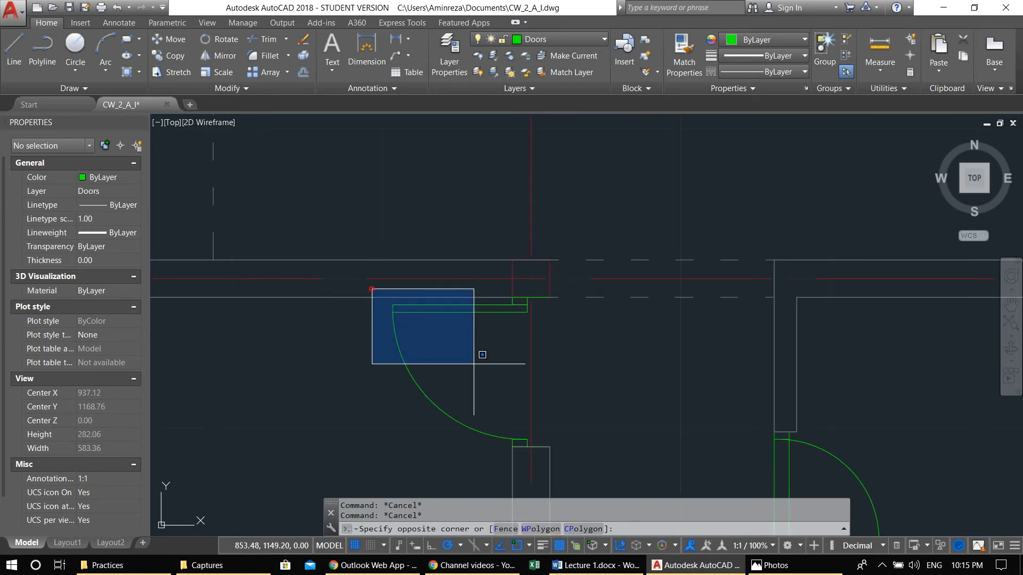
pyautogui.click(561, 447)
pyautogui.moveTo(508, 348); pyautogui.dragTo(545, 377, button='middle')
pyautogui.write('co')
pyautogui.press('Return')
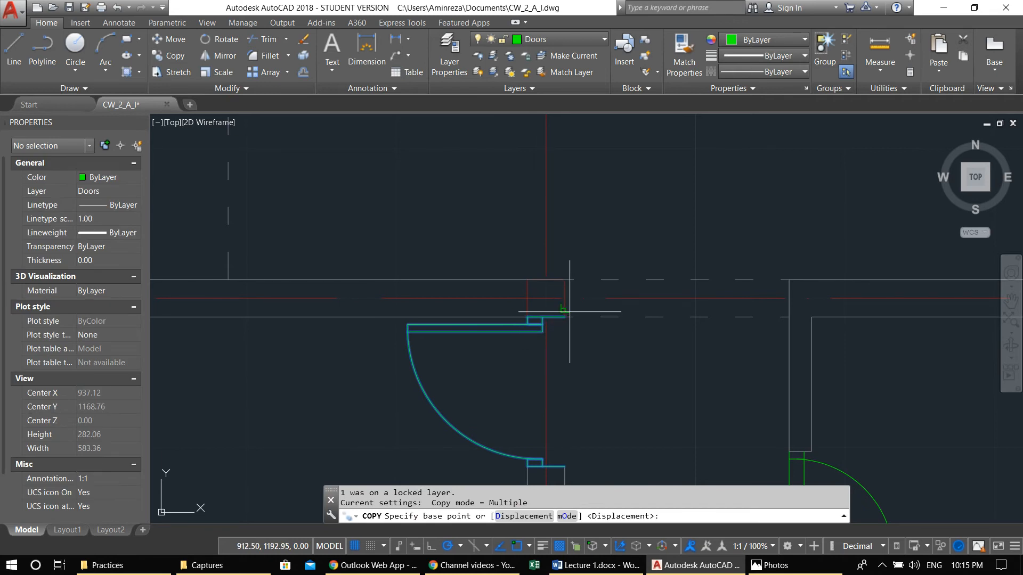
pyautogui.click(564, 316)
pyautogui.scroll(-4, 557, 314)
pyautogui.scroll(4, 570, 314)
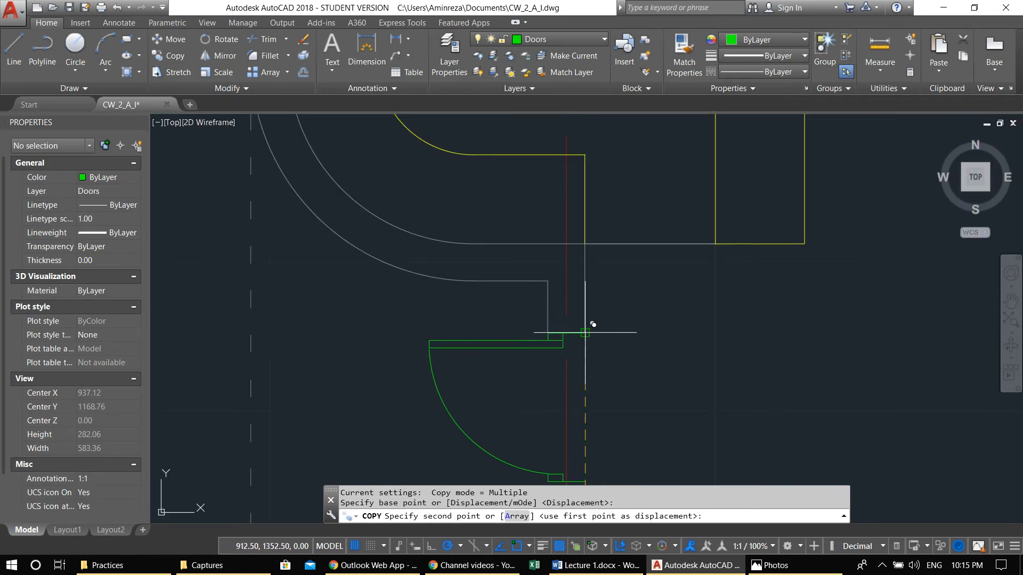
pyautogui.scroll(-4, 585, 336)
pyautogui.scroll(5, 569, 272)
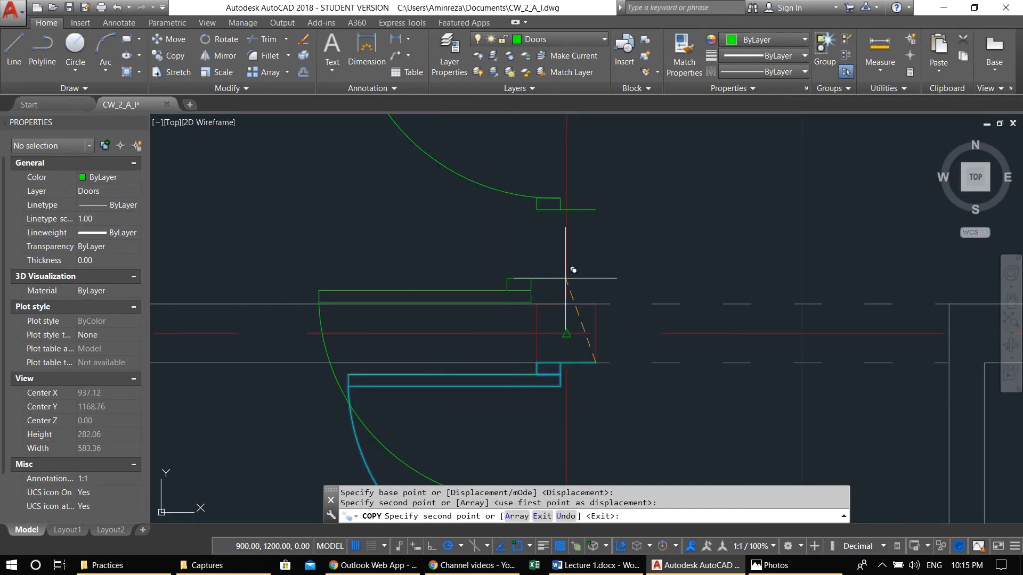
pyautogui.press('Escape')
pyautogui.press('Escape')
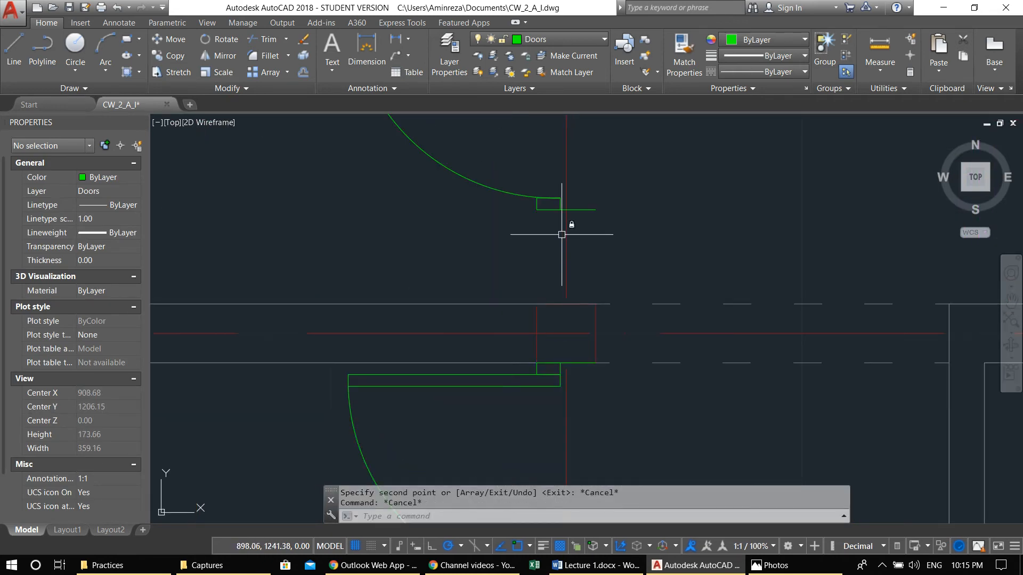
# Step: Move the copied door's lower jamb and its attached line down onto the upper face of the horizontal wall at the column corner
pyautogui.scroll(2, 558, 218)
pyautogui.click(558, 205)
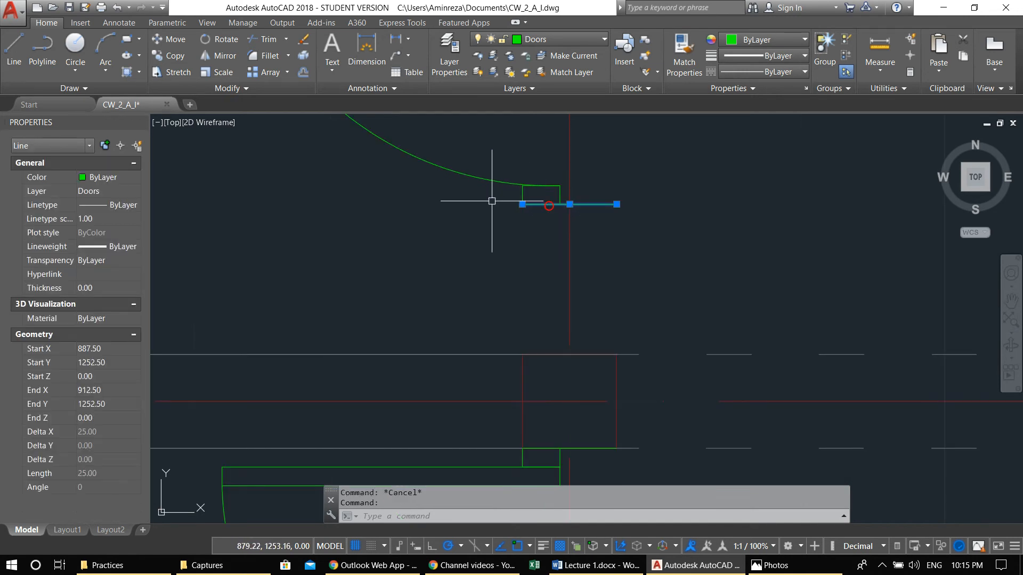
pyautogui.click(502, 164)
pyautogui.click(660, 283)
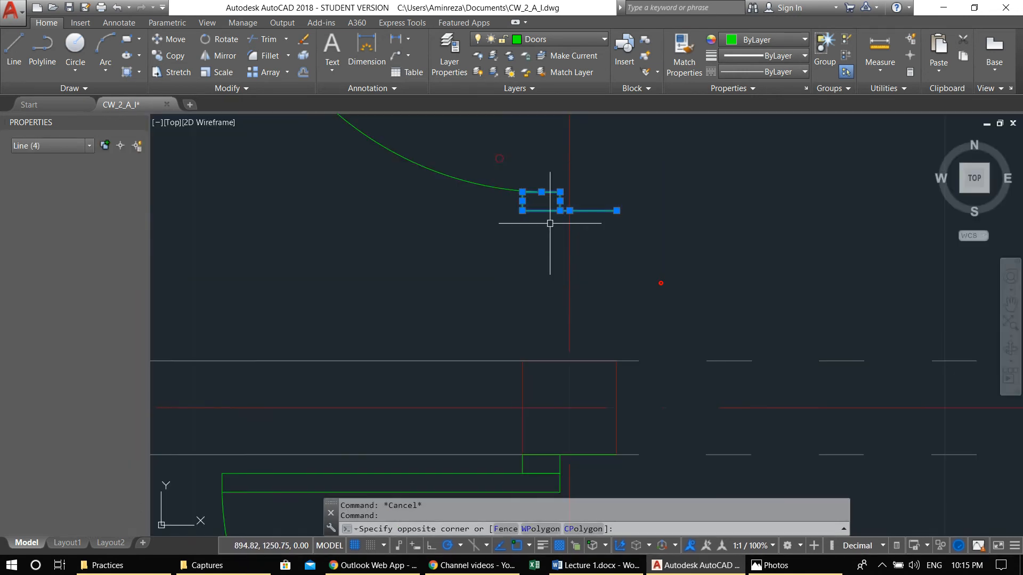
pyautogui.write('m')
pyautogui.press('Return')
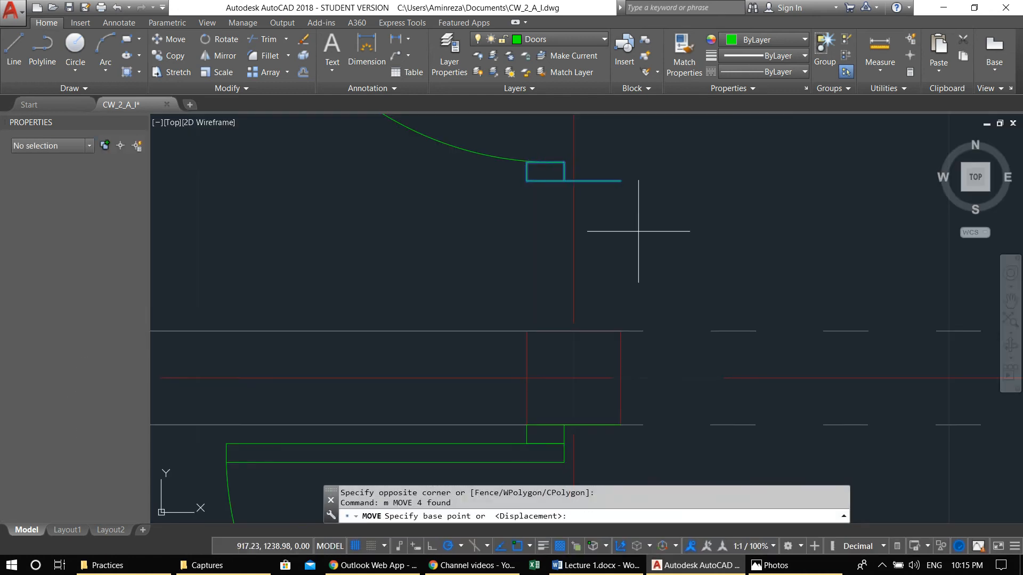
pyautogui.click(618, 181)
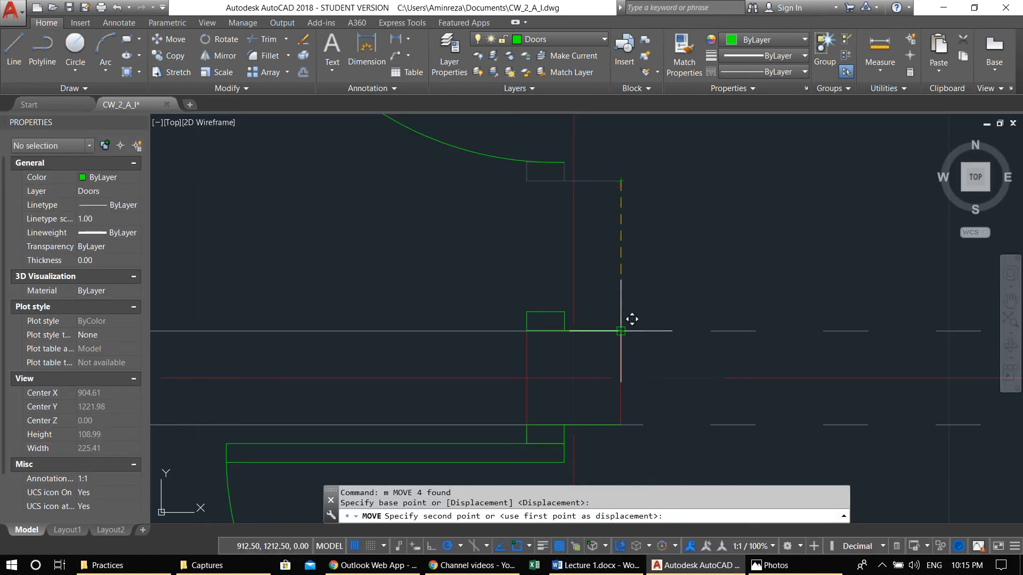
pyautogui.click(621, 331)
pyautogui.scroll(-2, 541, 298)
pyautogui.moveTo(541, 298); pyautogui.dragTo(660, 340, button='middle')
pyautogui.press('Escape')
pyautogui.press('Escape')
pyautogui.scroll(3, 685, 338)
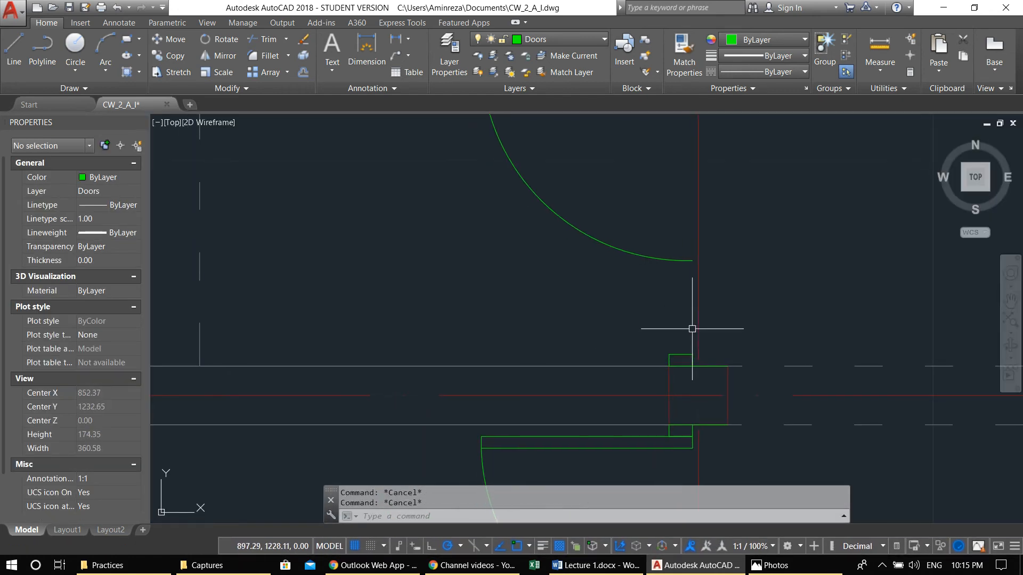
pyautogui.scroll(-4, 693, 352)
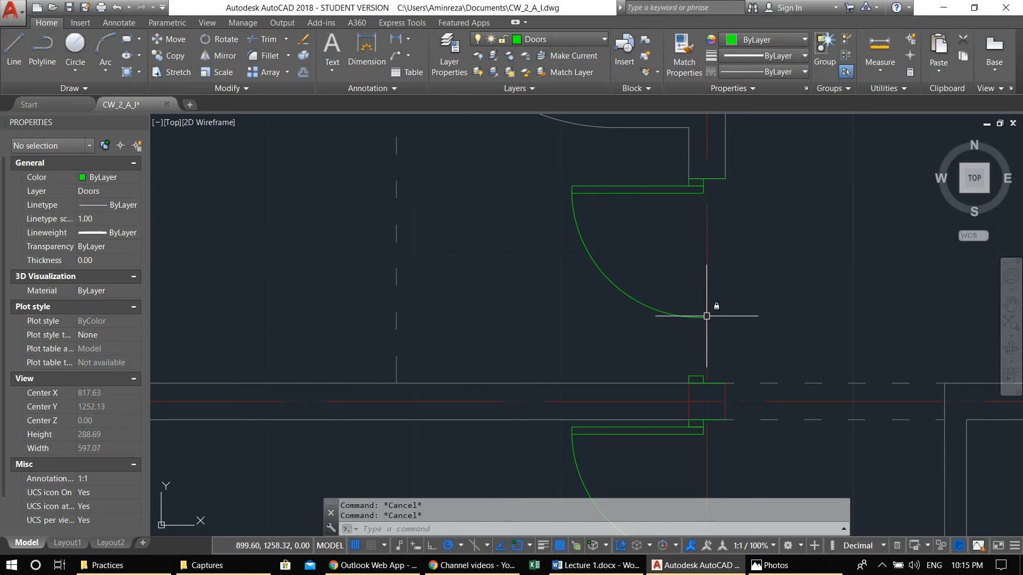
pyautogui.moveTo(715, 331); pyautogui.dragTo(659, 335, button='middle')
pyautogui.scroll(4, 659, 335)
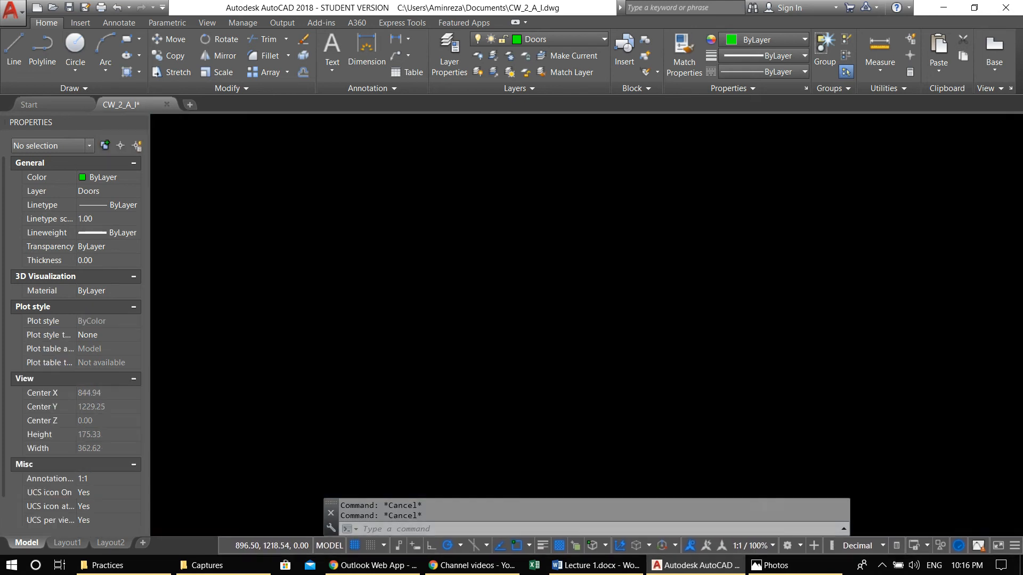
pyautogui.write('REC')
pyautogui.press('Return')
pyautogui.click(708, 352)
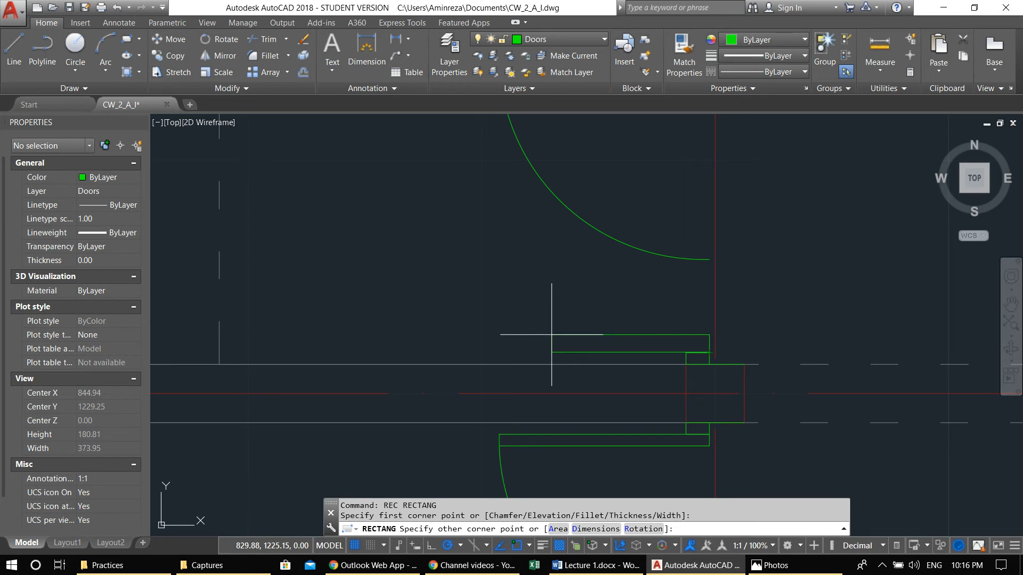
pyautogui.write('d')
pyautogui.press('Return')
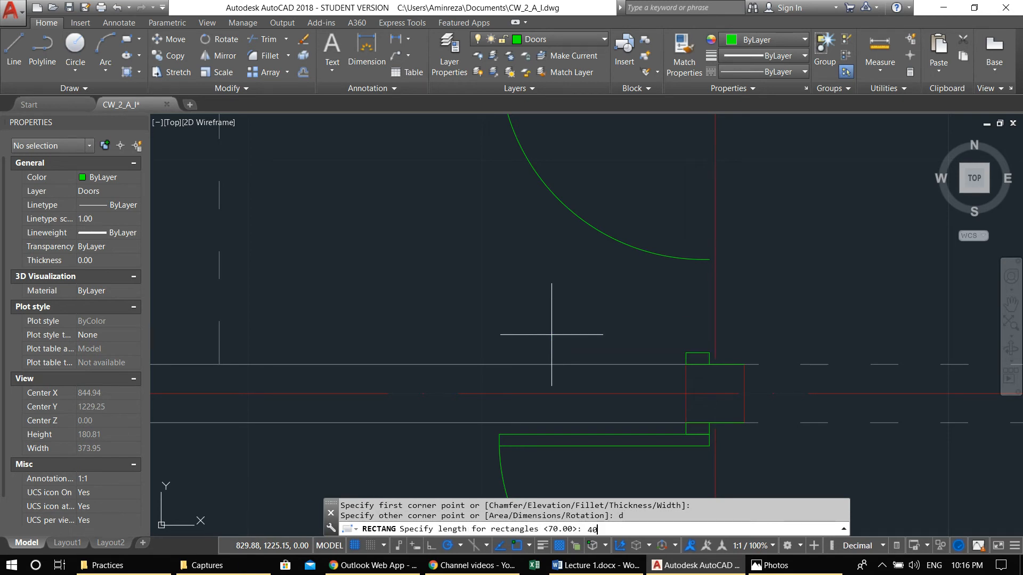
pyautogui.press('Return')
pyautogui.write('5')
pyautogui.press('Return')
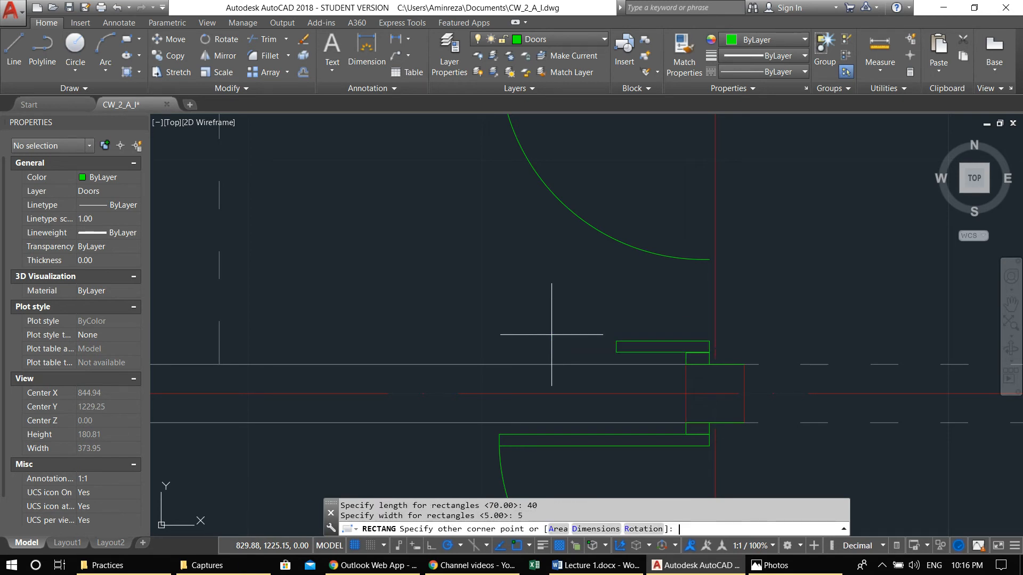
pyautogui.press('Escape')
pyautogui.press('Escape')
pyautogui.write('a')
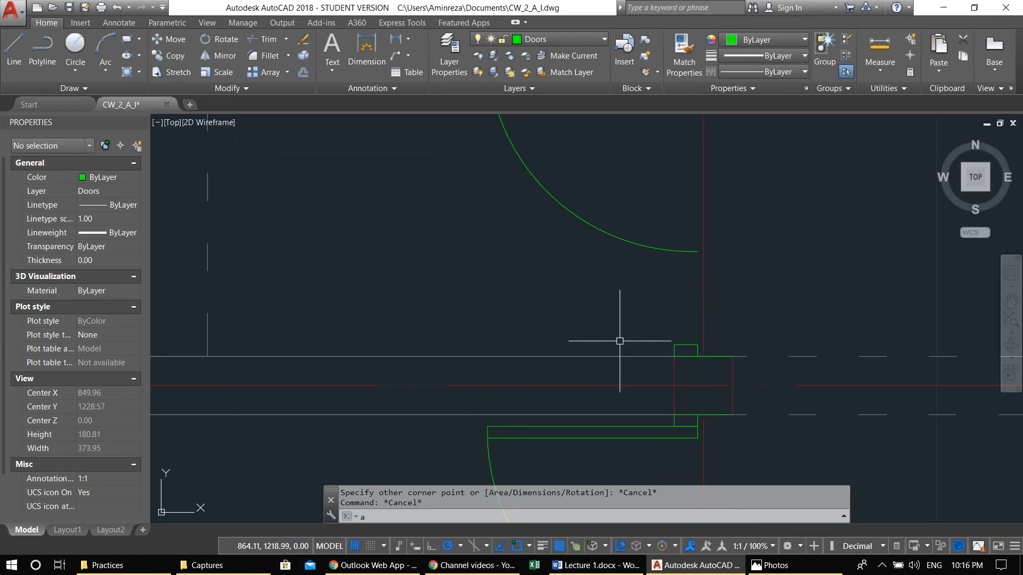
pyautogui.press('Return')
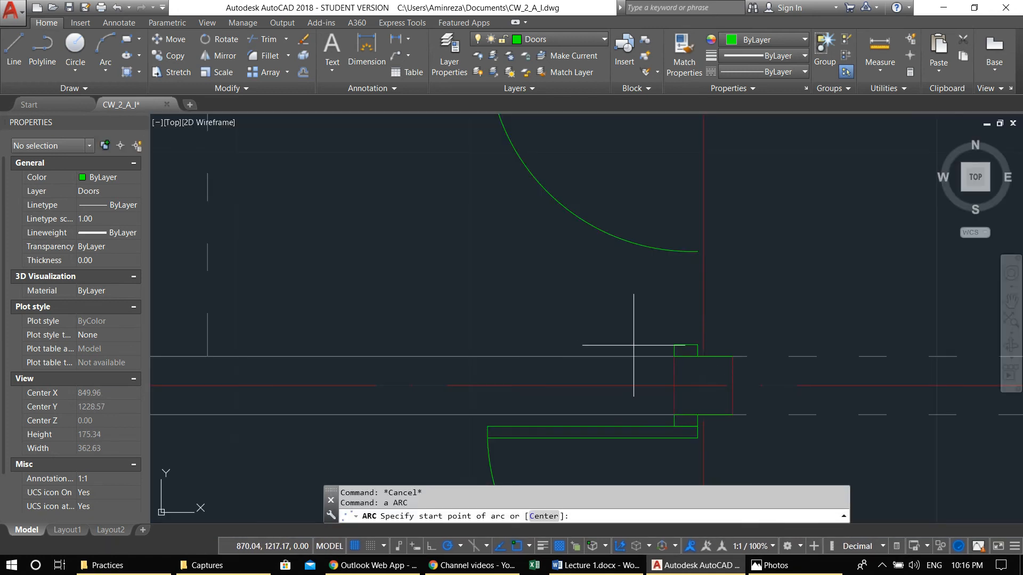
pyautogui.press('Escape')
pyautogui.press('Escape')
# Step: Draw a 40 by 5 rectangle as the small door leaf from the lower jamb's upper-right corner, extending leftward
pyautogui.write('rec')
pyautogui.press('Return')
pyautogui.click(697, 344)
pyautogui.write('d')
pyautogui.press('Return')
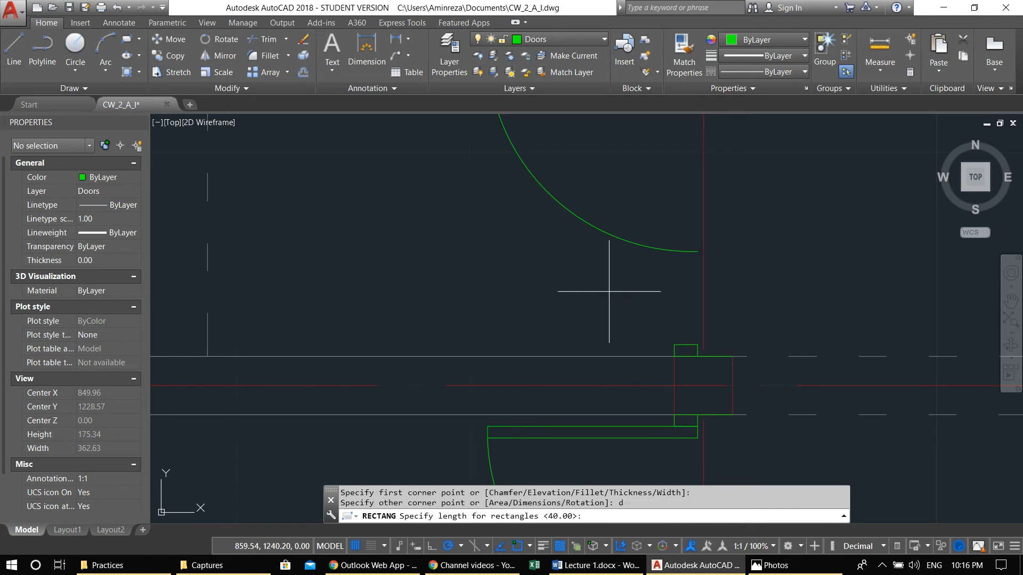
pyautogui.press('Return')
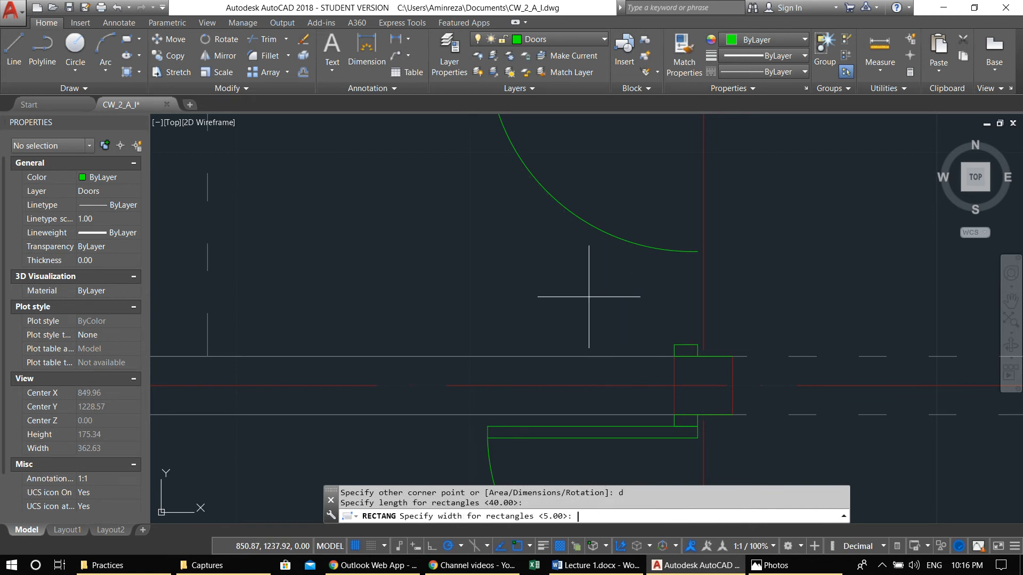
pyautogui.press('Return')
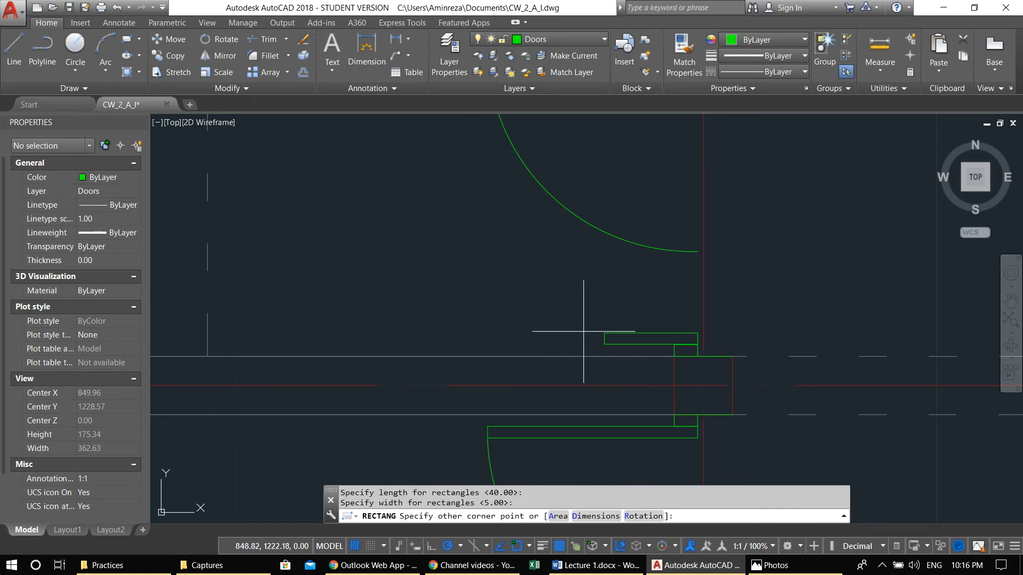
pyautogui.click(551, 343)
# Step: Draw the small door's swing arc from the outer end of its leaf to the end of the large door's arc
pyautogui.moveTo(575, 372); pyautogui.dragTo(480, 370, button='middle')
pyautogui.write('a')
pyautogui.press('Return')
pyautogui.click(508, 343)
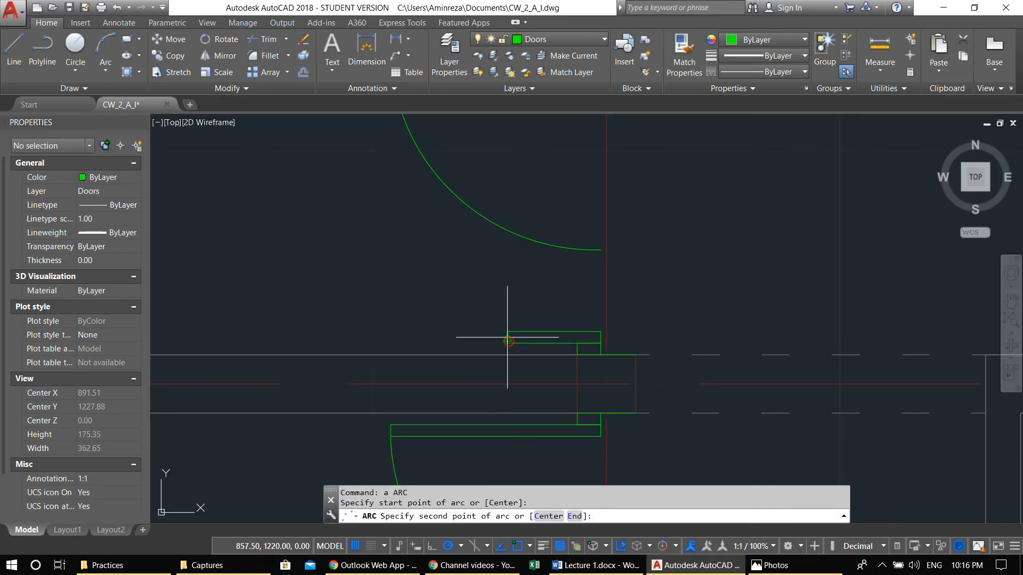
pyautogui.click(508, 332)
pyautogui.click(600, 250)
pyautogui.press('Escape')
# Step: Draw two vertical threshold lines across the double-door opening, from the corners of the short wall end to the horizontal wall
pyautogui.scroll(-2, 553, 299)
pyautogui.moveTo(569, 314); pyautogui.dragTo(533, 316, button='middle')
pyautogui.press('Escape')
pyautogui.write('l')
pyautogui.press('Return')
pyautogui.scroll(2, 530, 185)
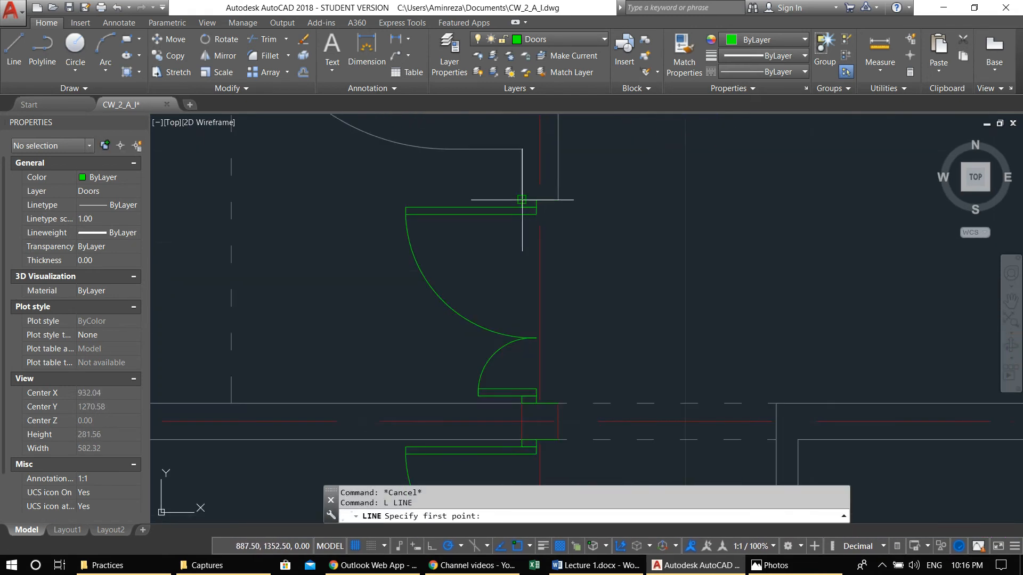
pyautogui.click(522, 200)
pyautogui.click(521, 403)
pyautogui.press('Return')
pyautogui.press('Return')
pyautogui.click(558, 200)
pyautogui.click(557, 403)
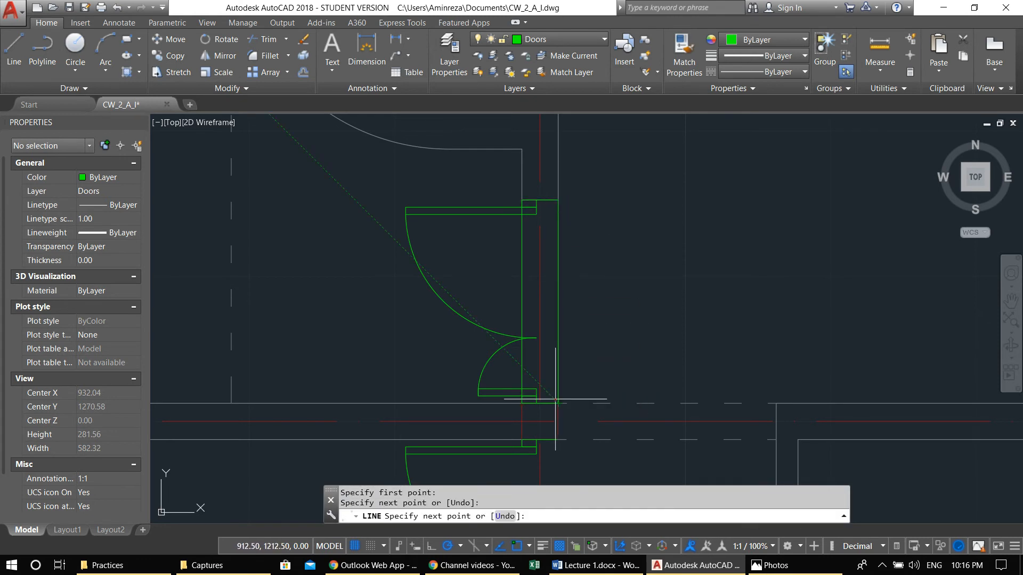
pyautogui.press('Escape')
# Step: Trim the inner threshold line where it crosses the double door's upper leaf
pyautogui.scroll(6, 507, 393)
pyautogui.write('tr')
pyautogui.press('Return')
pyautogui.press('Return')
pyautogui.scroll(-4, 550, 349)
pyautogui.moveTo(550, 274); pyautogui.dragTo(562, 416, button='middle')
pyautogui.scroll(4, 563, 229)
pyautogui.click(571, 225)
pyautogui.scroll(-6, 563, 294)
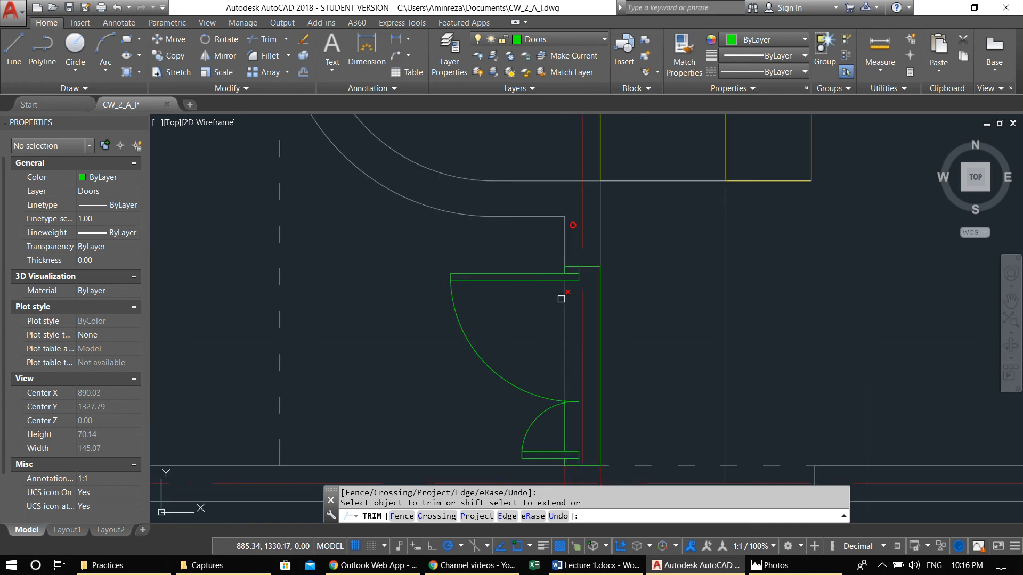
pyautogui.press('Escape')
pyautogui.press('Escape')
pyautogui.scroll(-10, 575, 389)
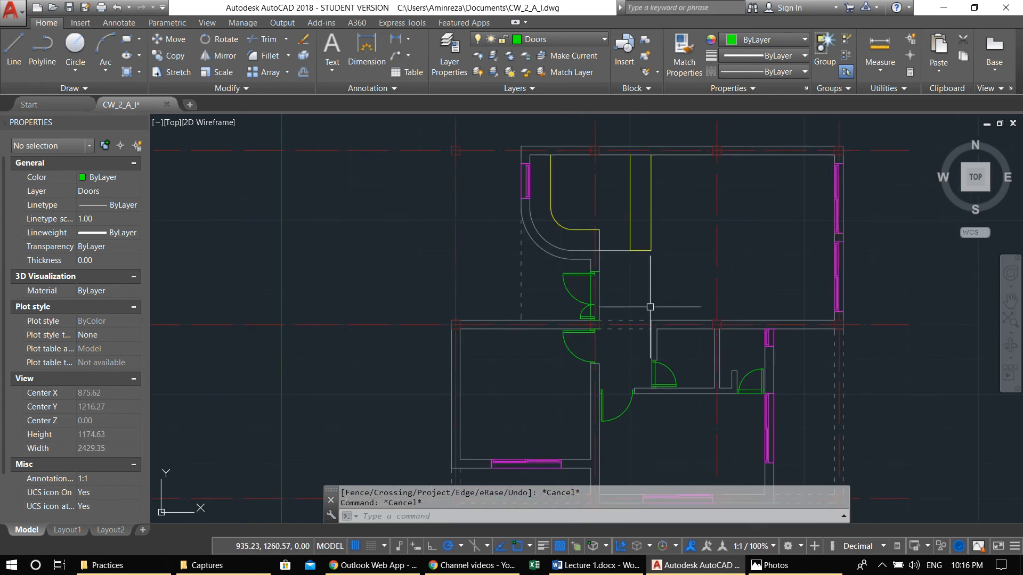
# Step: Save the drawing
pyautogui.moveTo(765, 323); pyautogui.dragTo(706, 302, button='middle')
pyautogui.scroll(-4, 676, 336)
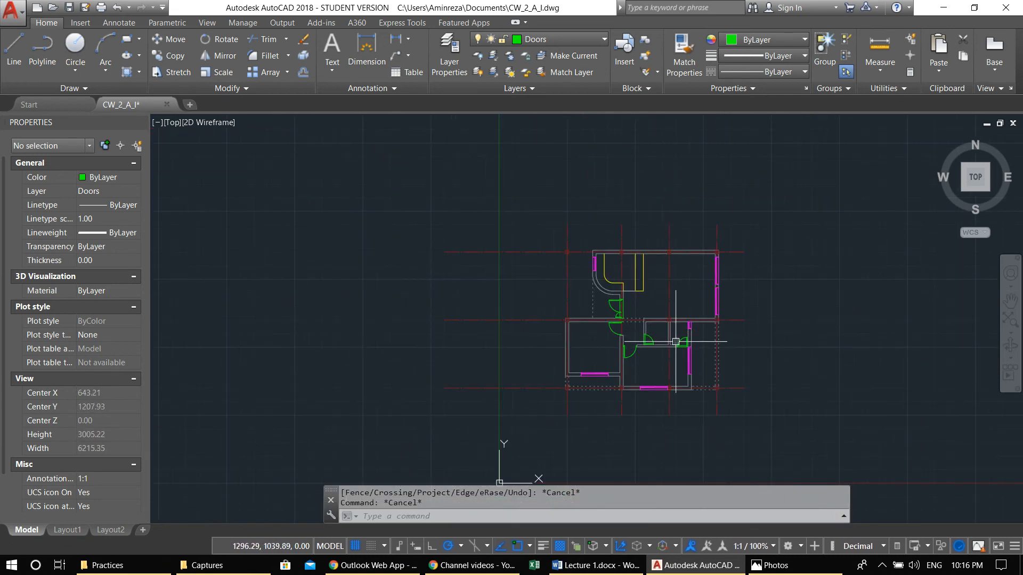
pyautogui.moveTo(676, 341); pyautogui.dragTo(584, 304, button='middle')
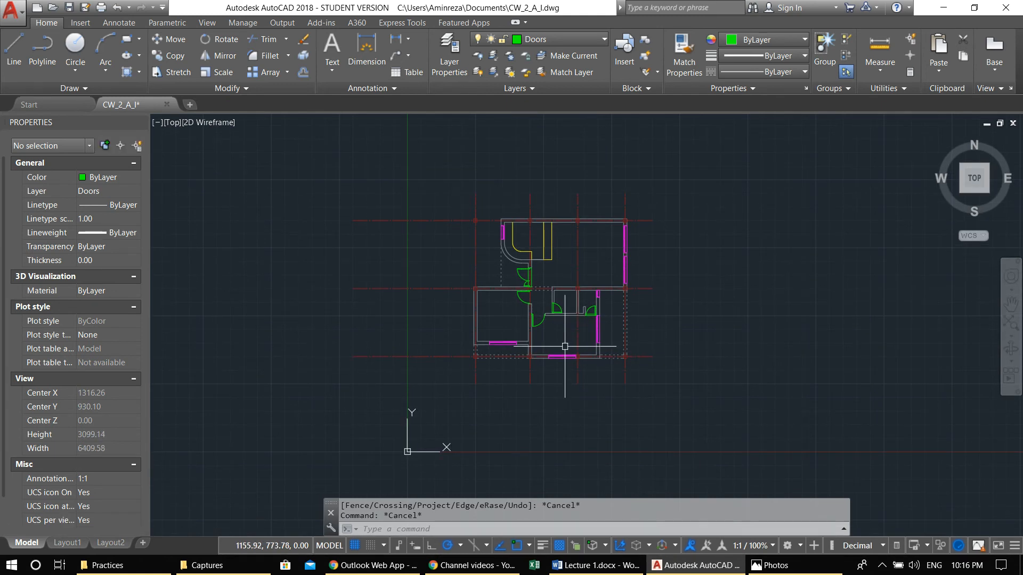
pyautogui.hotkey('ctrl', 's')
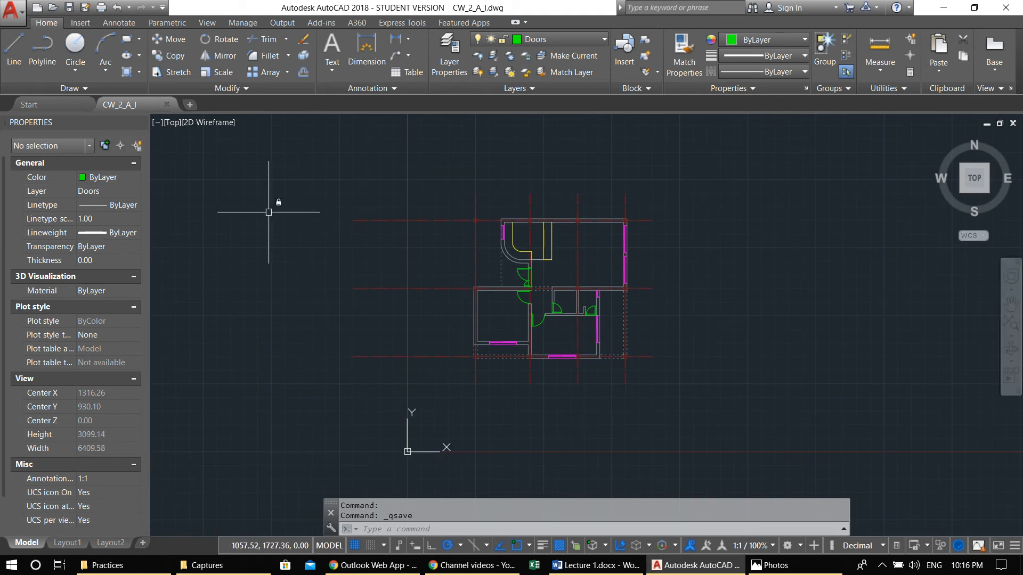
# Step: Offset the short dashed outer line at the plan's lower-left corner to the left, outside the plan
pyautogui.scroll(4, 377, 223)
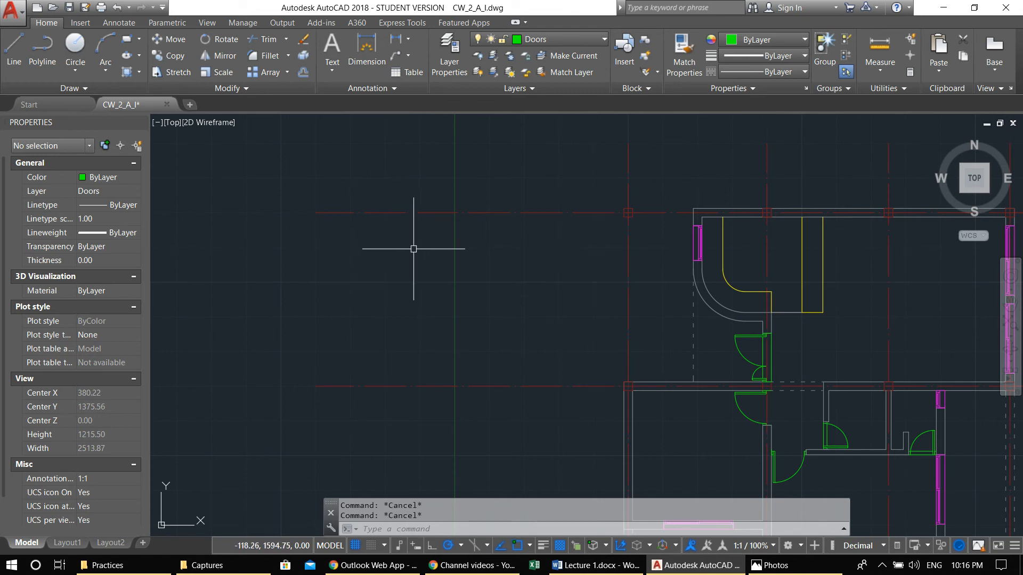
pyautogui.moveTo(607, 443); pyautogui.dragTo(572, 148, button='middle')
pyautogui.moveTo(595, 273); pyautogui.dragTo(636, 344, button='middle')
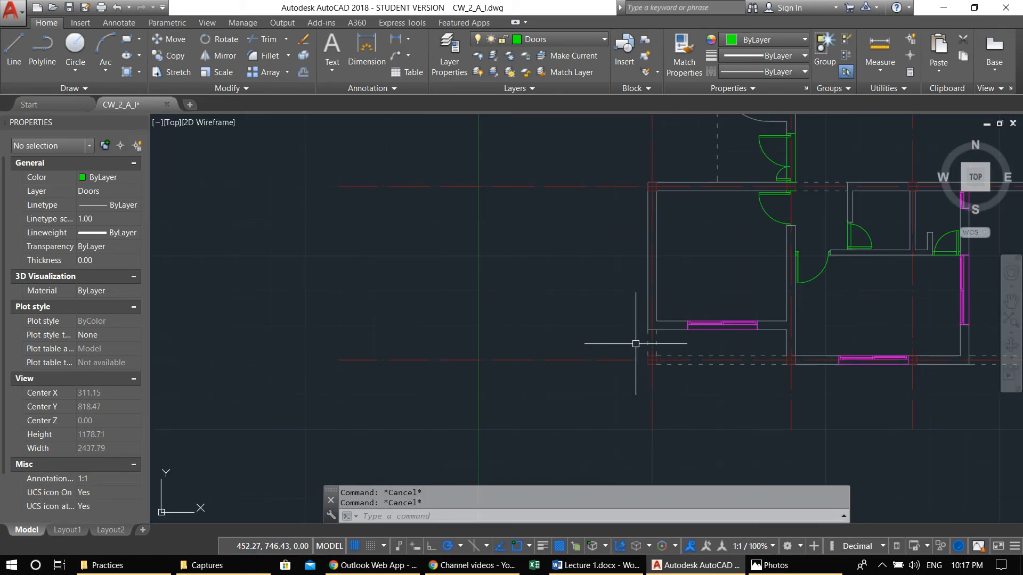
pyautogui.write('o')
pyautogui.press('Return')
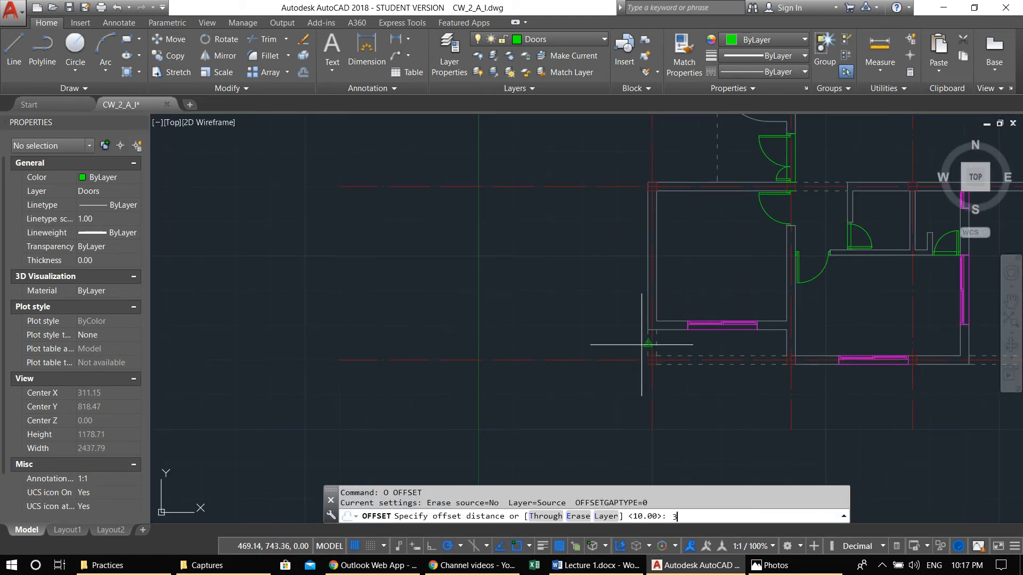
pyautogui.press('Return')
pyautogui.click(648, 341)
pyautogui.click(530, 338)
pyautogui.scroll(-5, 533, 341)
pyautogui.scroll(3, 539, 331)
pyautogui.scroll(2, 625, 253)
pyautogui.press('Escape')
pyautogui.moveTo(626, 253); pyautogui.dragTo(656, 260, button='middle')
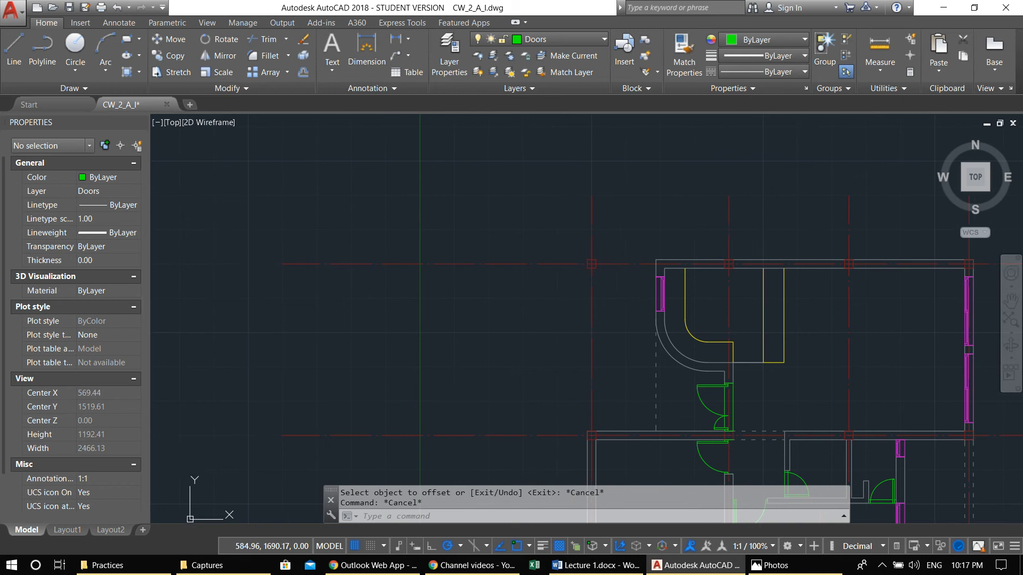
pyautogui.write('l')
pyautogui.press('Return')
pyautogui.click(656, 260)
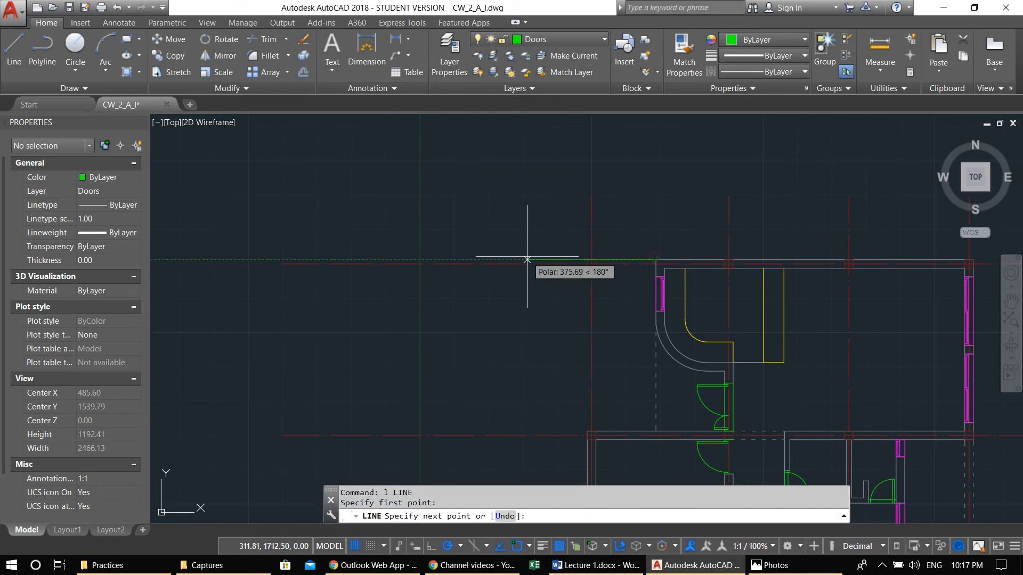
pyautogui.press('Escape')
pyautogui.press('Escape')
# Step: Make the Elevation layer current and draw a horizontal projection line leftward from the plan's upper-left outer wall corner
pyautogui.click(538, 39)
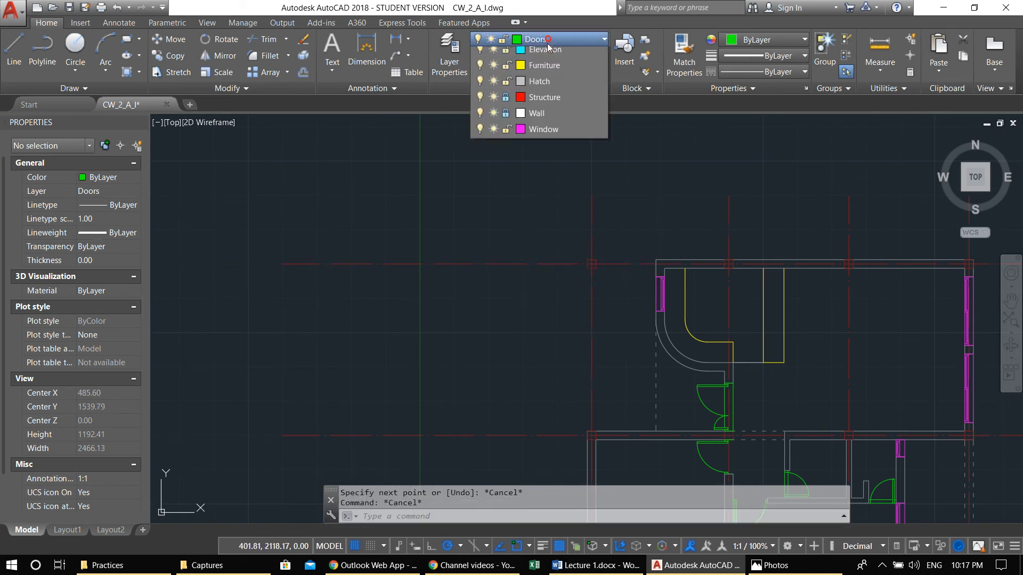
pyautogui.click(550, 118)
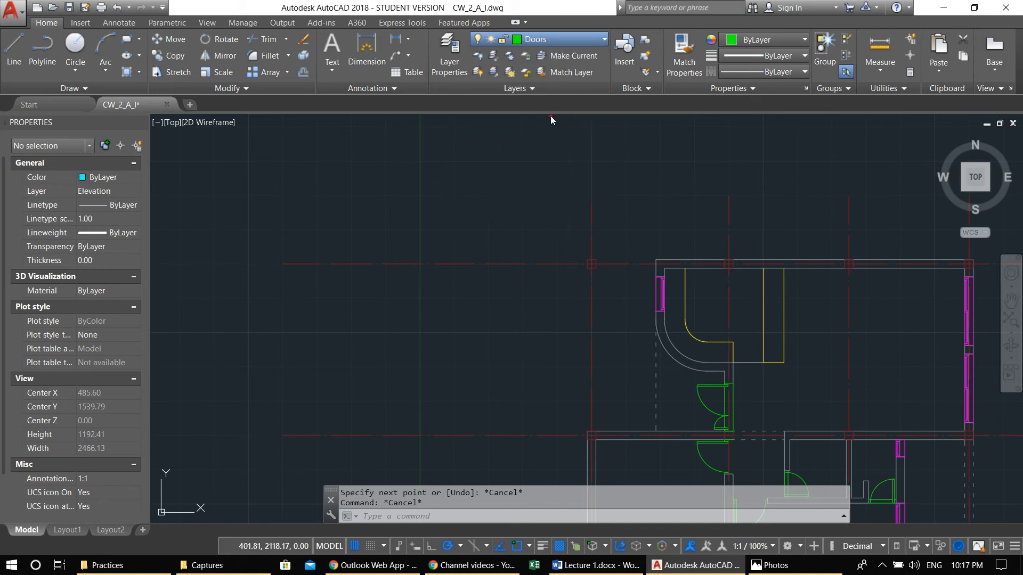
pyautogui.moveTo(585, 222); pyautogui.dragTo(633, 220, button='middle')
pyautogui.write('l')
pyautogui.press('Return')
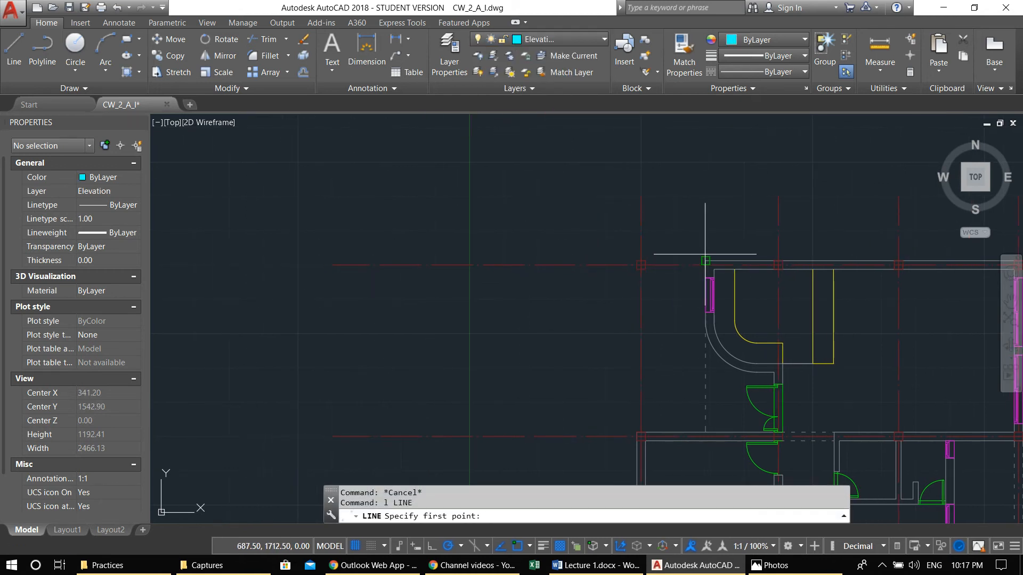
pyautogui.click(705, 256)
pyautogui.click(521, 263)
pyautogui.press('Return')
# Step: Draw a horizontal projection line leftward along the plan's lower edge, starting at the wall corner where the dashed lines end
pyautogui.moveTo(576, 391)
pyautogui.mouseDown(button='middle')
pyautogui.moveTo(625, 191)
pyautogui.moveTo(636, 0)
pyautogui.mouseUp(button='middle')
pyautogui.press('Return')
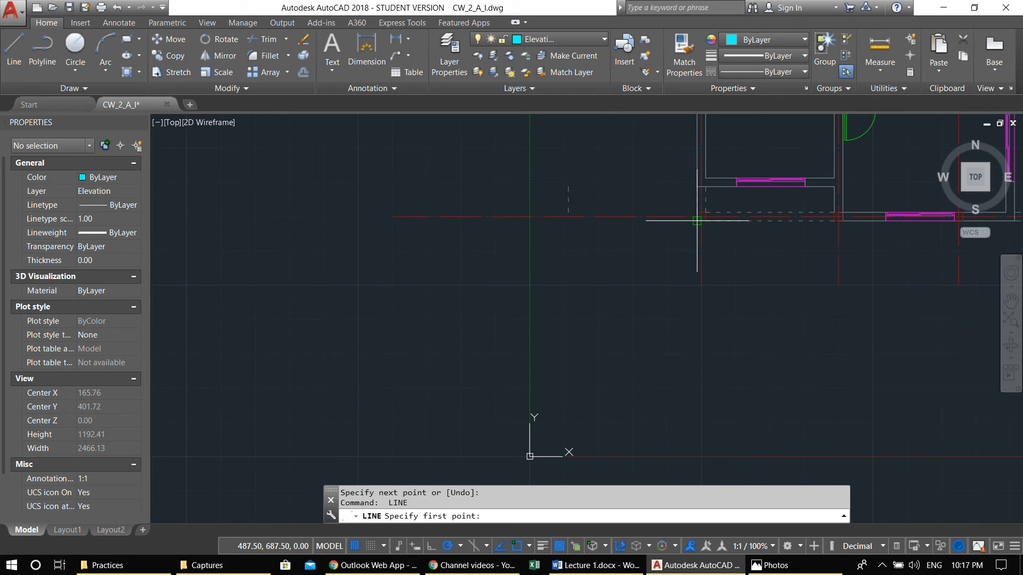
pyautogui.click(834, 220)
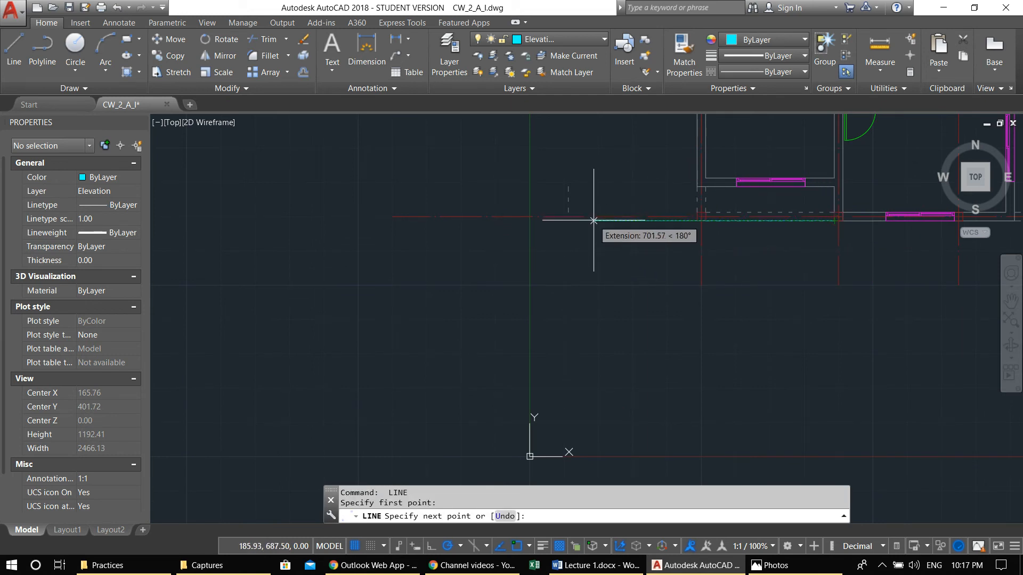
pyautogui.press('Escape')
pyautogui.press('Escape')
pyautogui.moveTo(576, 236); pyautogui.dragTo(603, 311, button='middle')
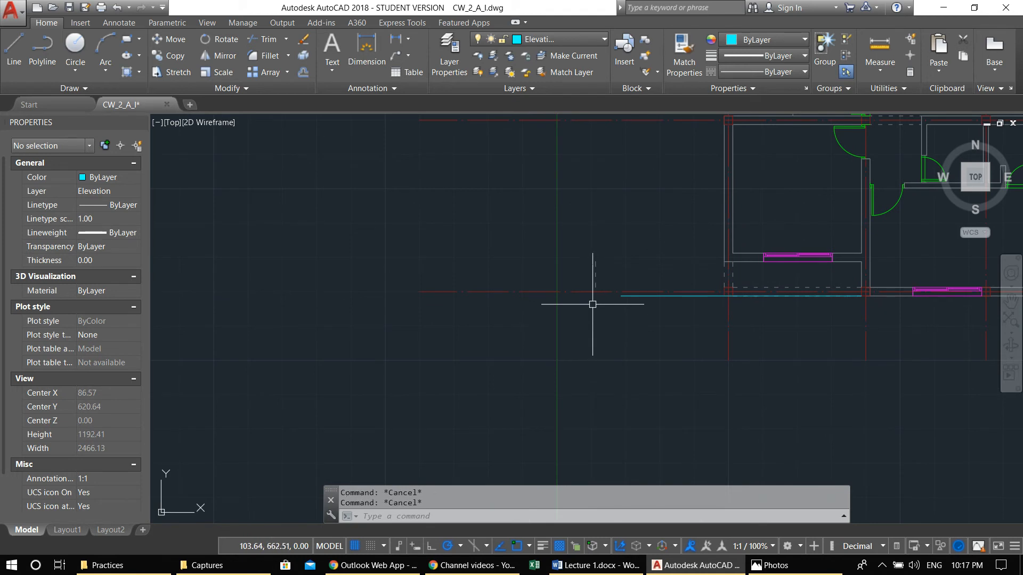
# Step: Match the properties of the lower Elevation line onto the offset dashed vertical line
pyautogui.write('a')
pyautogui.press('Return')
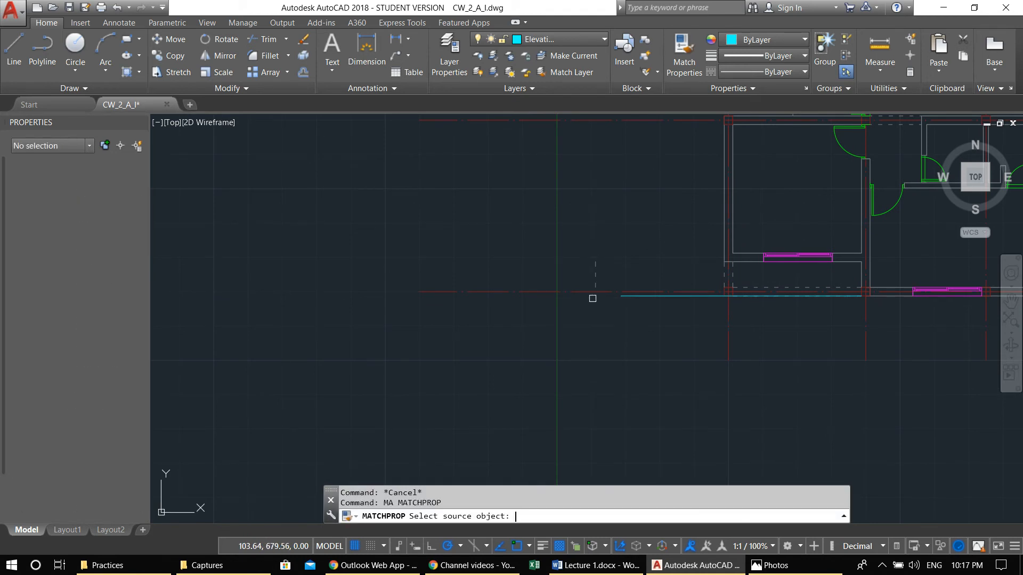
pyautogui.click(627, 296)
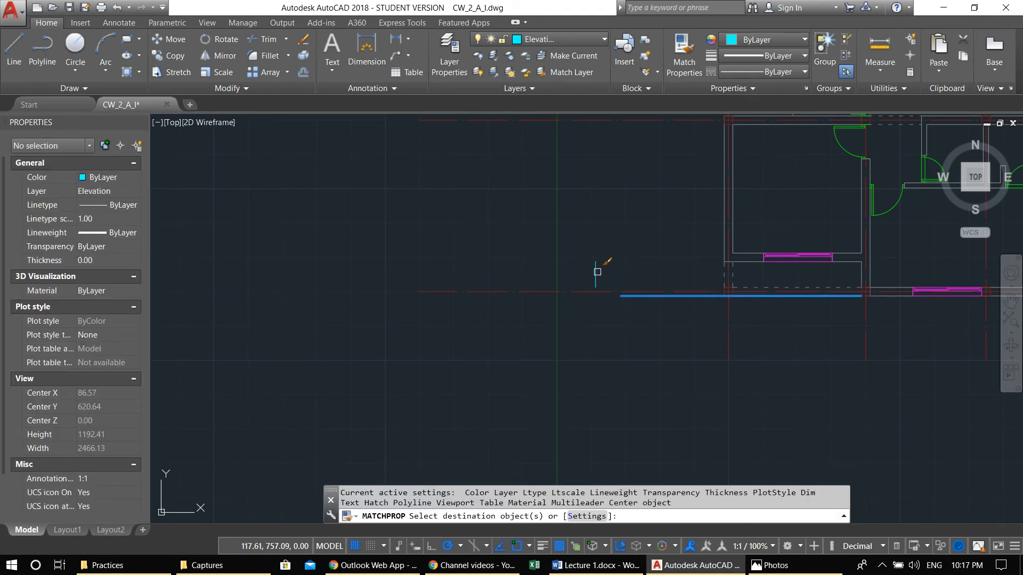
pyautogui.press('Escape')
pyautogui.press('Escape')
pyautogui.press('Escape')
# Step: Fillet the offset vertical line with the lower and upper projection lines at radius 0 so they meet in sharp corners
pyautogui.moveTo(650, 228); pyautogui.dragTo(633, 265, button='middle')
pyautogui.write('f')
pyautogui.press('Return')
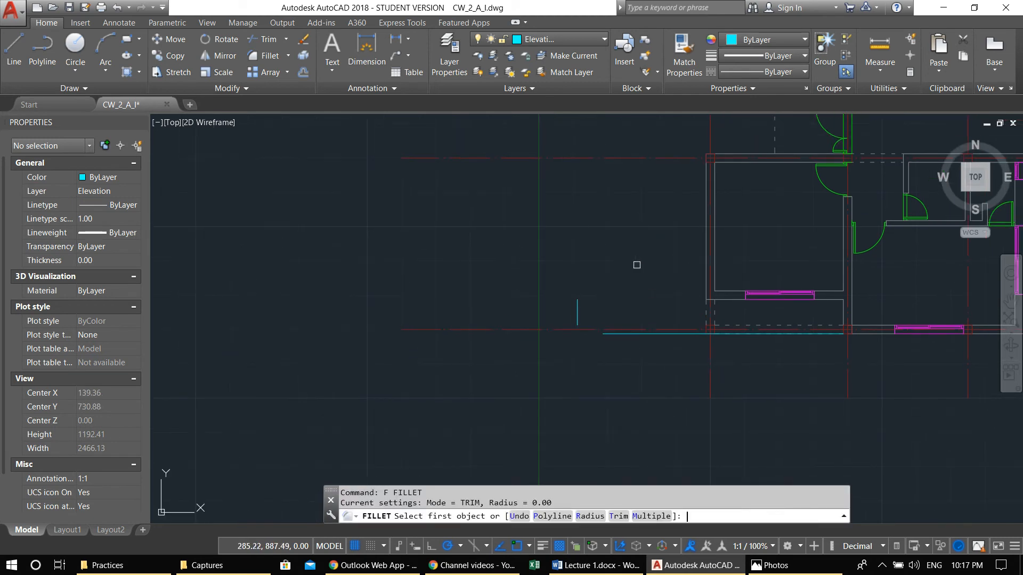
pyautogui.click(620, 335)
pyautogui.click(577, 315)
pyautogui.press('Return')
pyautogui.click(577, 304)
pyautogui.moveTo(605, 242); pyautogui.dragTo(568, 365, button='middle')
pyautogui.moveTo(608, 191); pyautogui.dragTo(594, 400, button='middle')
pyautogui.click(561, 337)
pyautogui.moveTo(561, 337); pyautogui.dragTo(607, 123, button='middle')
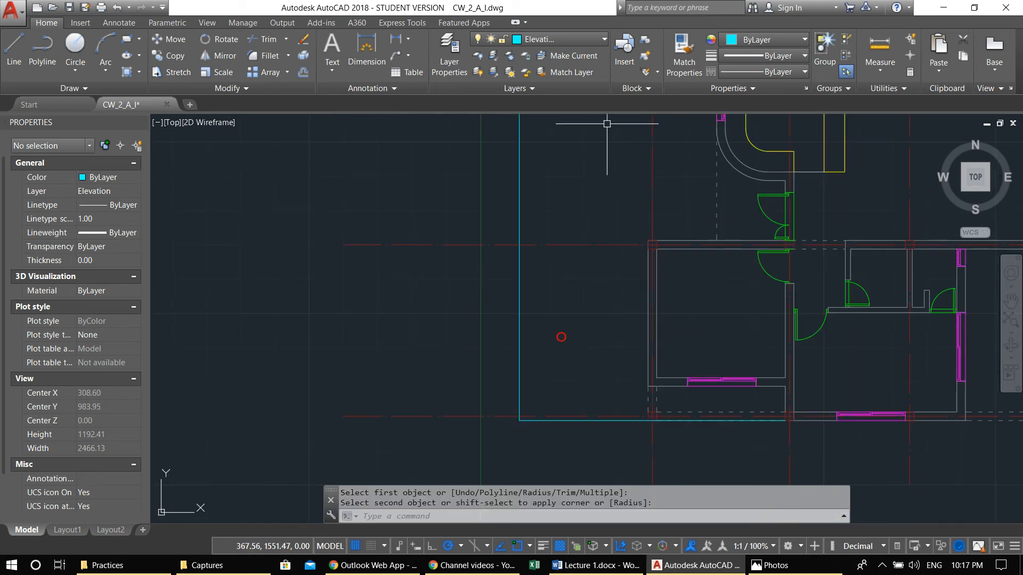
pyautogui.press('Escape')
pyautogui.moveTo(564, 232); pyautogui.dragTo(564, 274, button='middle')
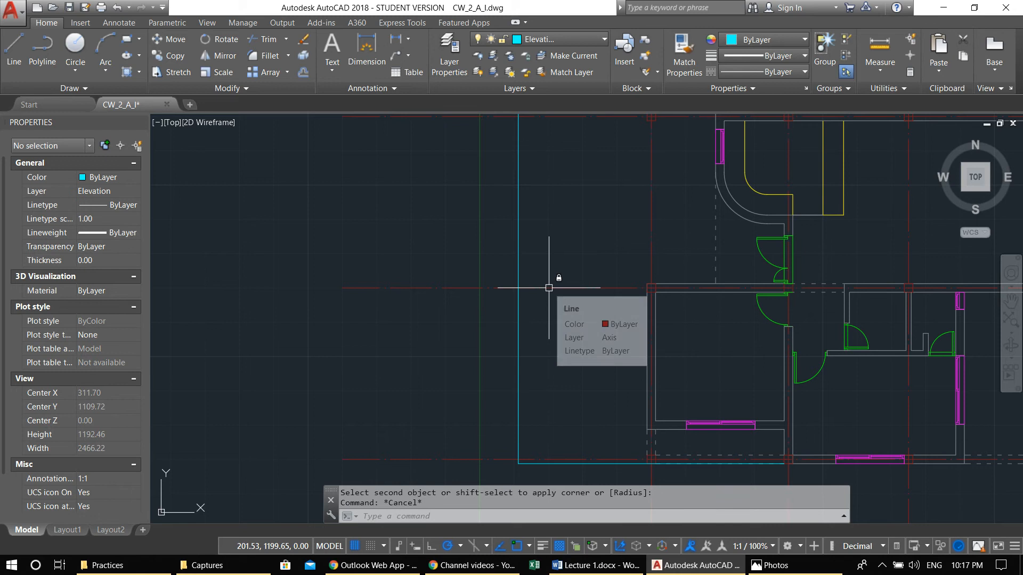
pyautogui.moveTo(549, 282); pyautogui.dragTo(581, 282, button='middle')
pyautogui.press('Escape')
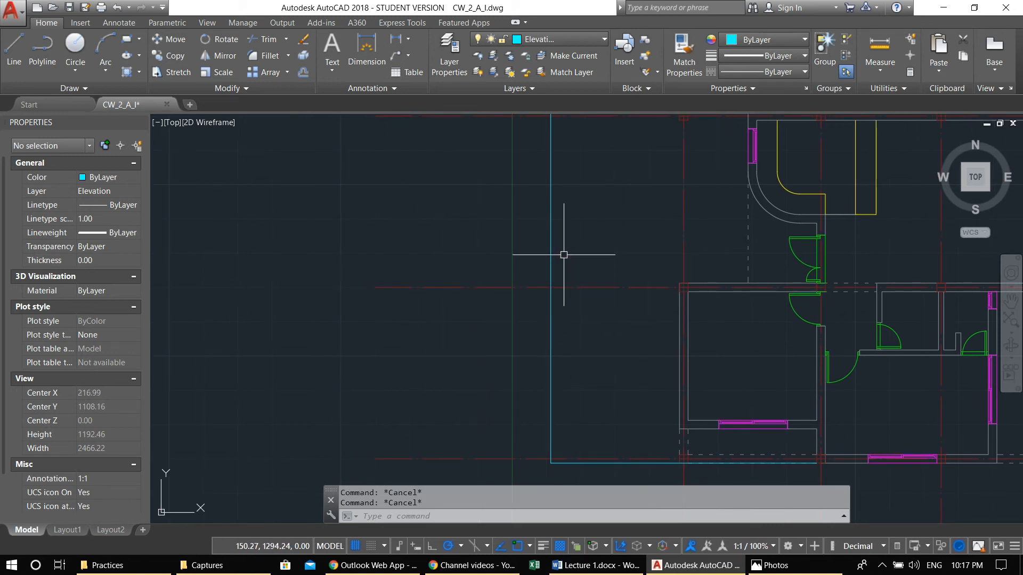
# Step: Offset the upper horizontal Elevation line 325 downward, toward the inside of the outline
pyautogui.moveTo(564, 255); pyautogui.dragTo(592, 326, button='middle')
pyautogui.write('o')
pyautogui.press('Return')
pyautogui.write('325')
pyautogui.press('Return')
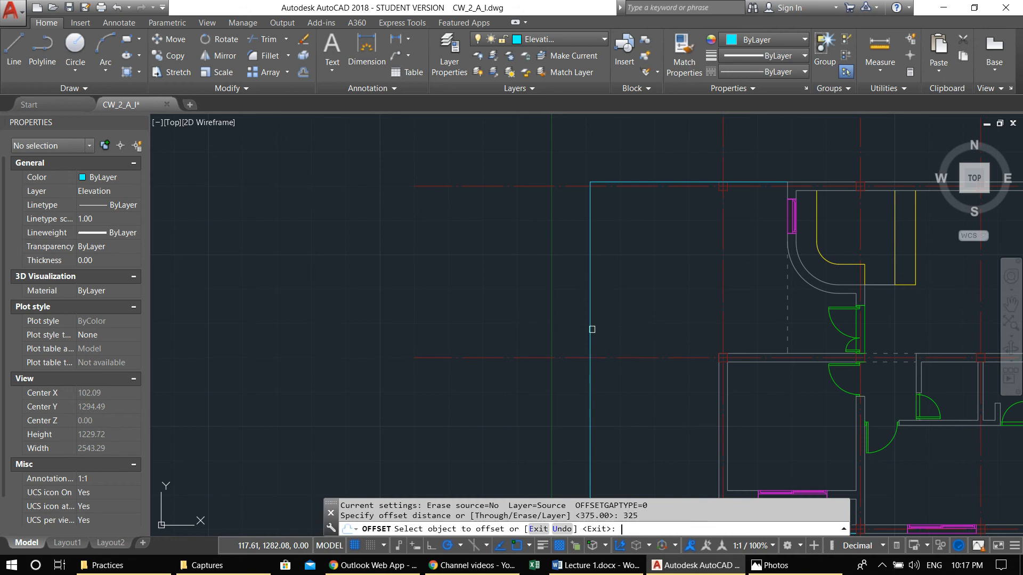
pyautogui.click(602, 183)
pyautogui.click(624, 312)
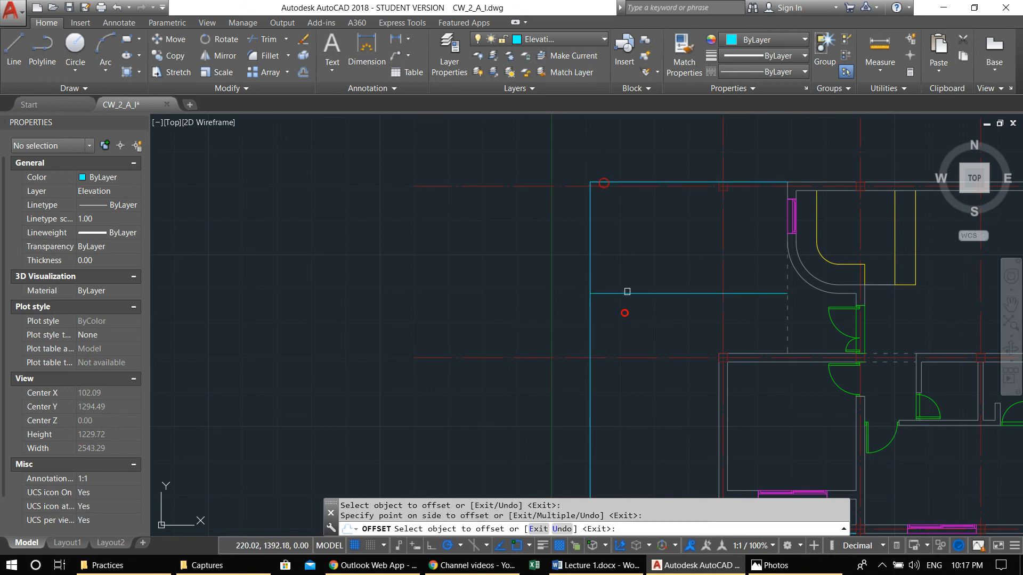
pyautogui.press('Escape')
# Step: Offset the newly created horizontal line a further 175 downward
pyautogui.write('o')
pyautogui.press('Return')
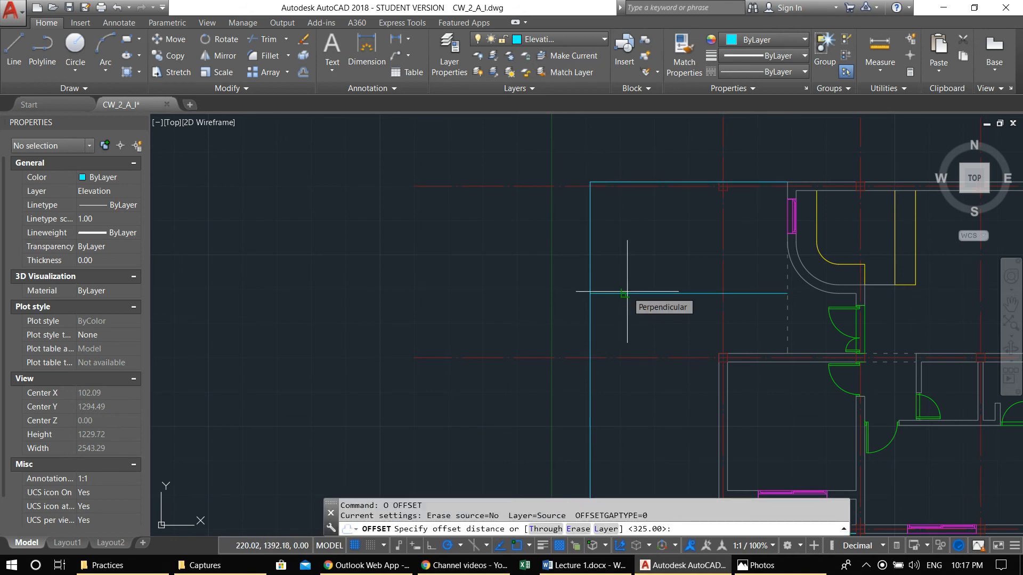
pyautogui.write('17')
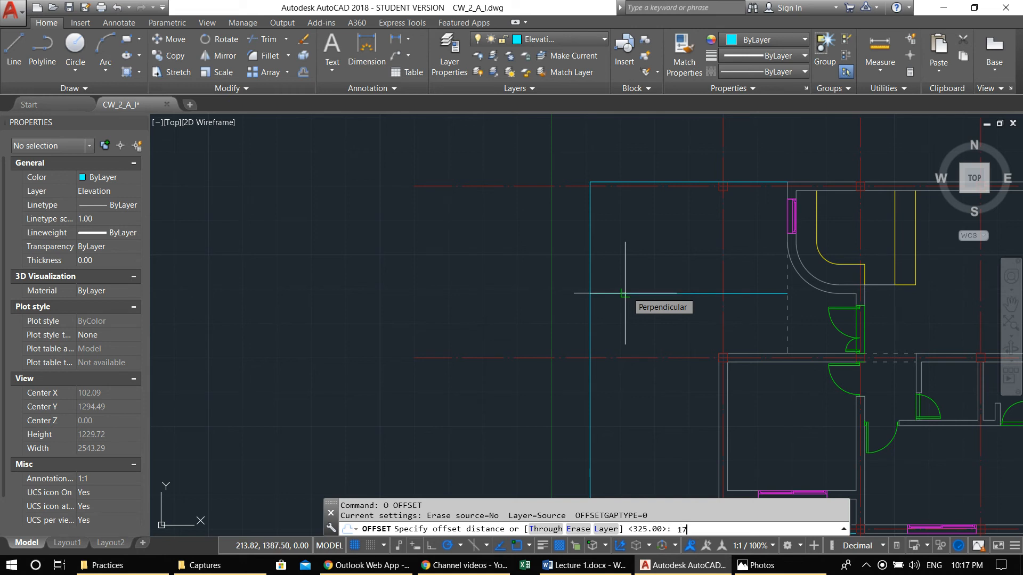
pyautogui.write('5')
pyautogui.press('Return')
pyautogui.click(627, 293)
pyautogui.click(620, 383)
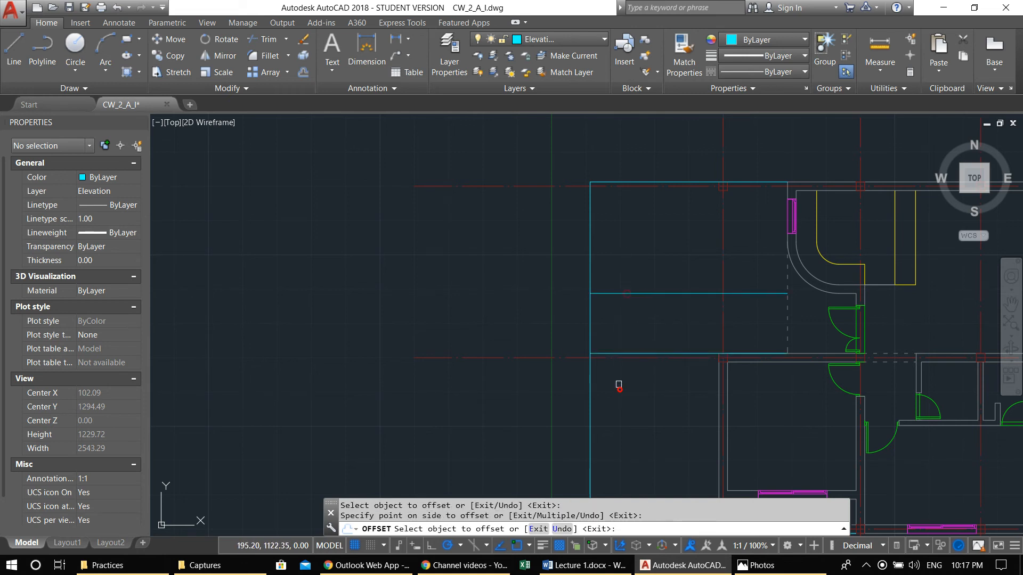
pyautogui.press('Escape')
pyautogui.press('Escape')
# Step: Draw a vertical line joining the left ends of the two offset horizontal lines on the outline's left edge
pyautogui.moveTo(589, 338); pyautogui.dragTo(578, 334, button='middle')
pyautogui.write('l')
pyautogui.press('Return')
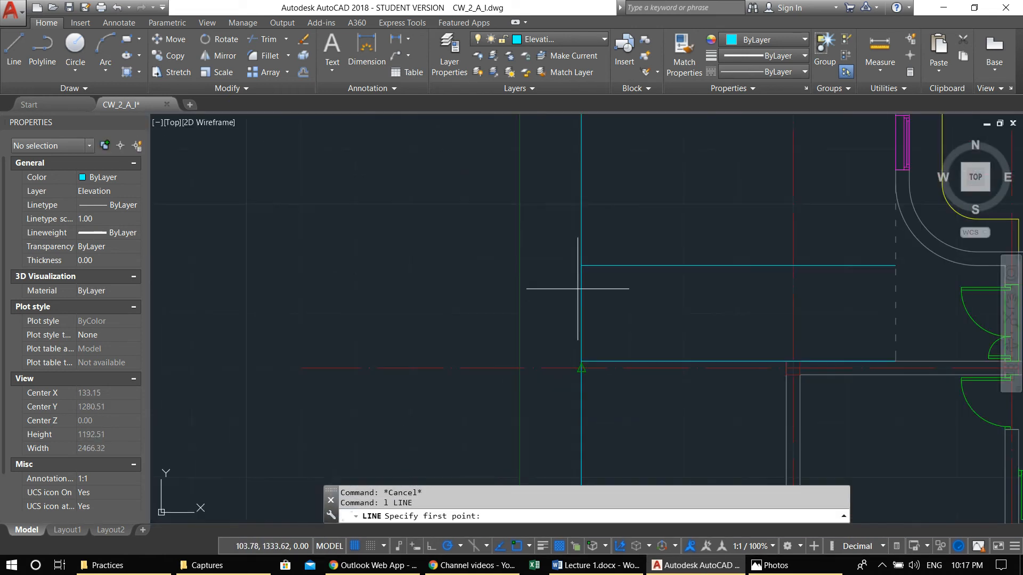
pyautogui.click(581, 265)
pyautogui.click(582, 362)
pyautogui.press('Return')
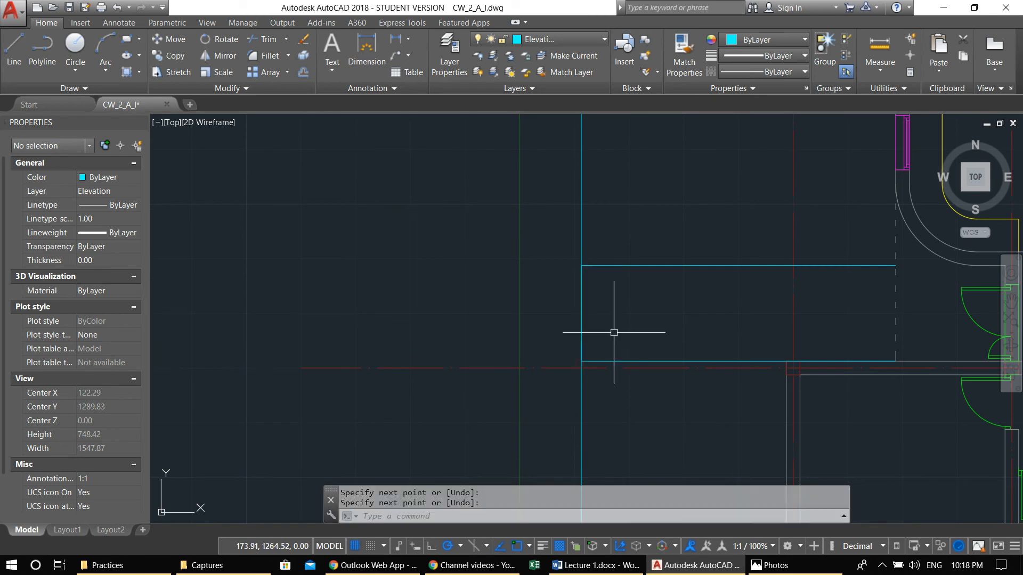
# Step: Offset the short vertical line inward three times at 30 spacing to form the step lines
pyautogui.moveTo(608, 331); pyautogui.dragTo(595, 326, button='middle')
pyautogui.write('o')
pyautogui.press('Return')
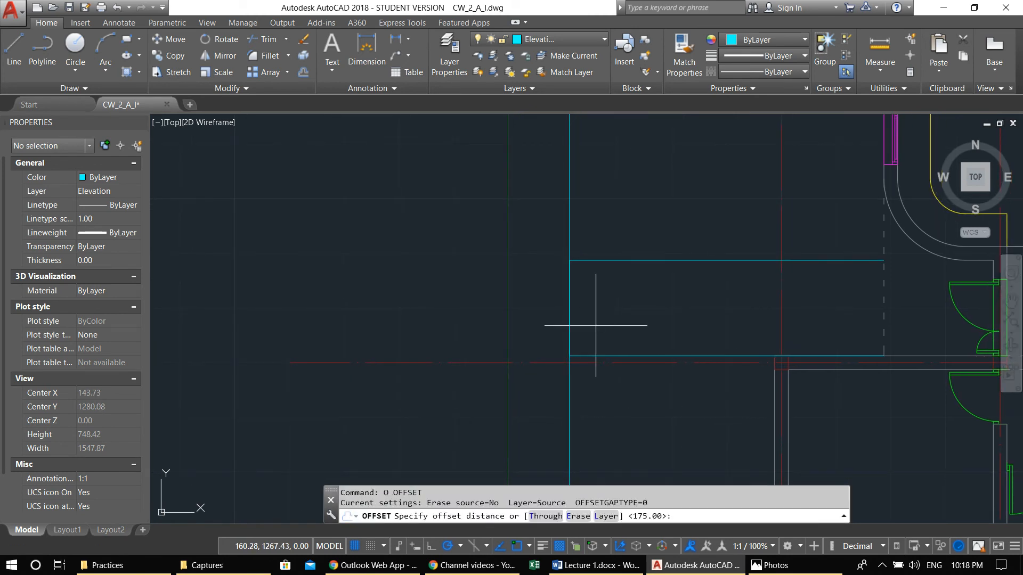
pyautogui.write('30')
pyautogui.press('Return')
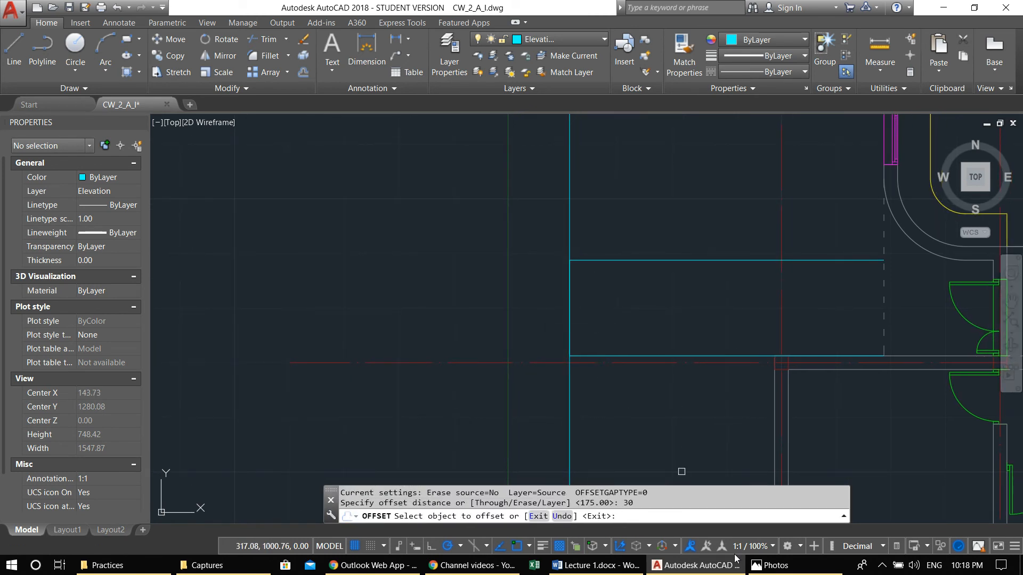
pyautogui.click(572, 323)
pyautogui.click(603, 319)
pyautogui.click(586, 320)
pyautogui.click(620, 318)
pyautogui.click(603, 312)
pyautogui.click(699, 311)
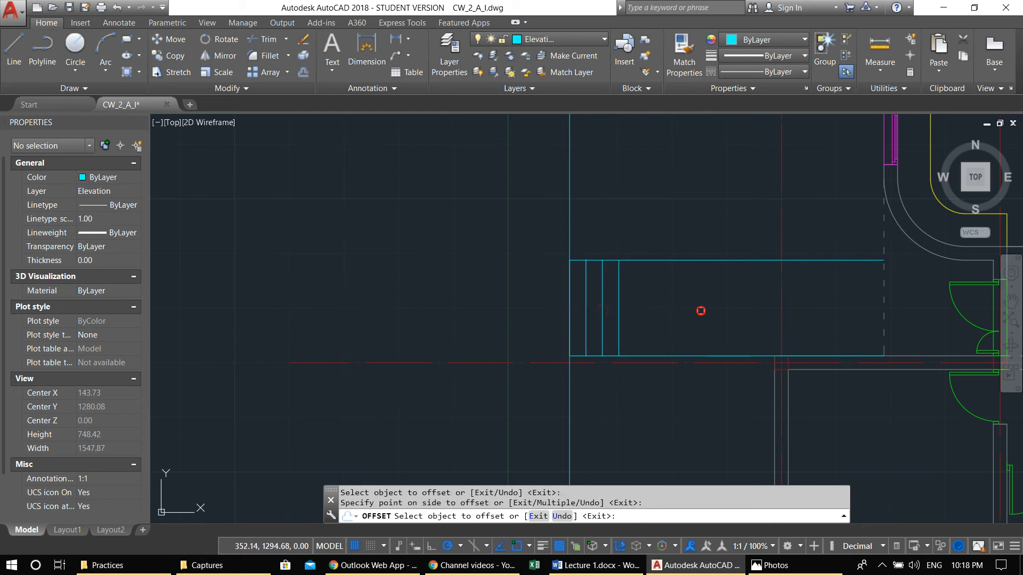
pyautogui.press('Escape')
# Step: Trim both horizontal lines beyond the innermost step line so the steps form a closed block
pyautogui.write('tr')
pyautogui.press('Return')
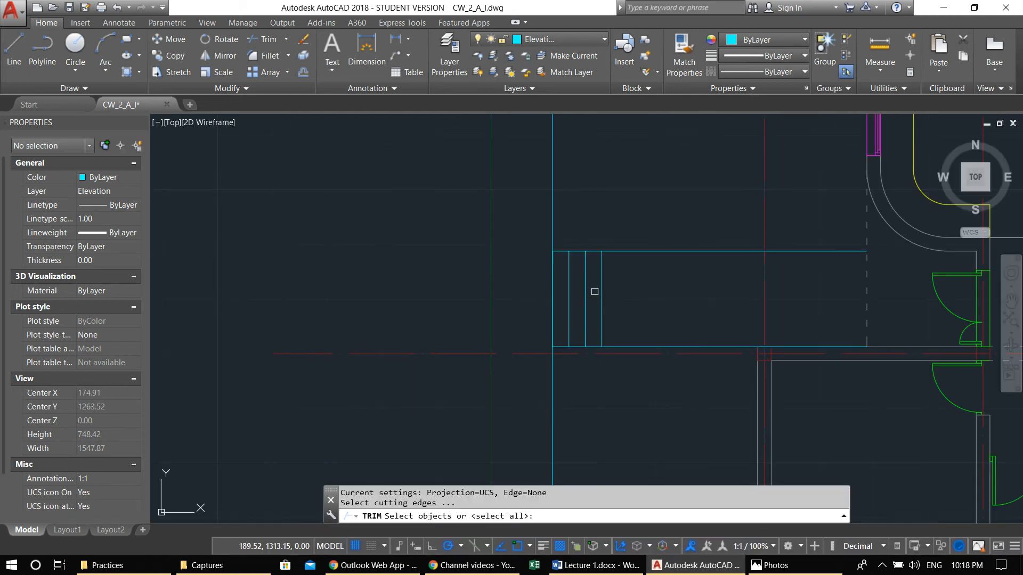
pyautogui.click(601, 281)
pyautogui.press('Return')
pyautogui.click(645, 347)
pyautogui.click(640, 251)
pyautogui.press('Escape')
pyautogui.press('Escape')
# Step: Shorten the lower Elevation line so its right end stops at the outer corner of the dashed column area
pyautogui.moveTo(593, 297); pyautogui.dragTo(689, 330, button='middle')
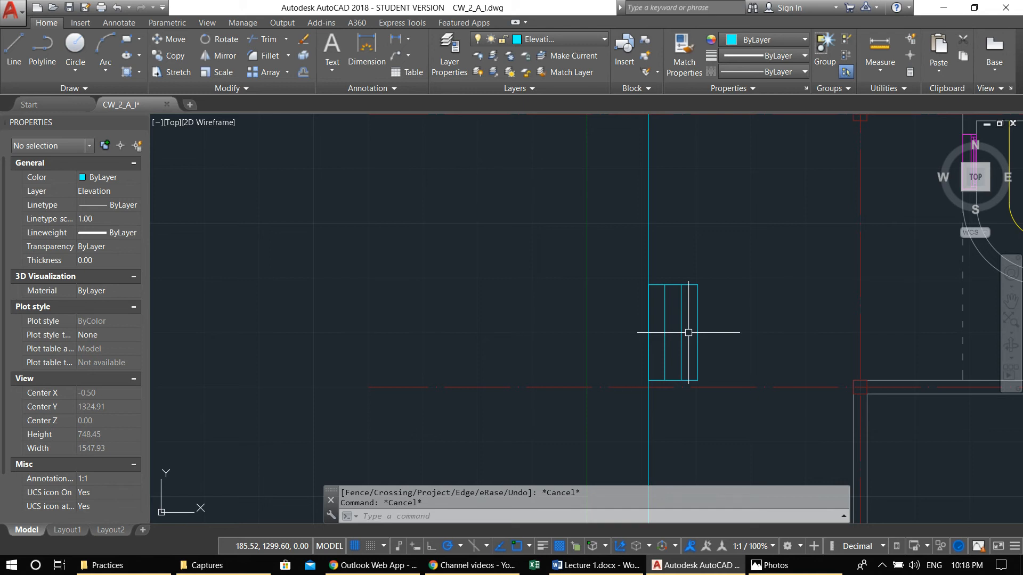
pyautogui.scroll(-5, 681, 307)
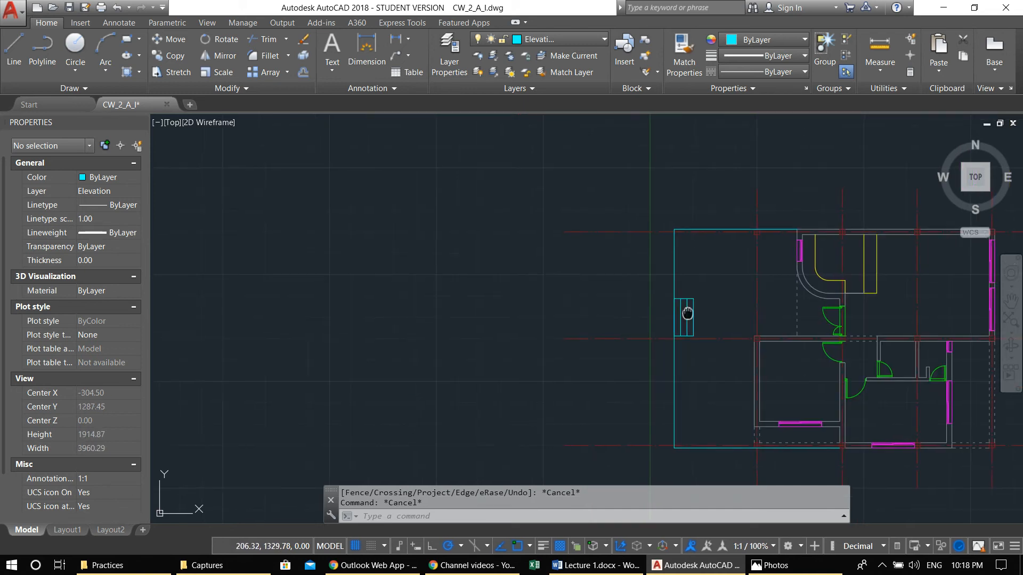
pyautogui.moveTo(688, 313); pyautogui.dragTo(483, 238, button='middle')
pyautogui.press('Escape')
pyautogui.scroll(4, 545, 378)
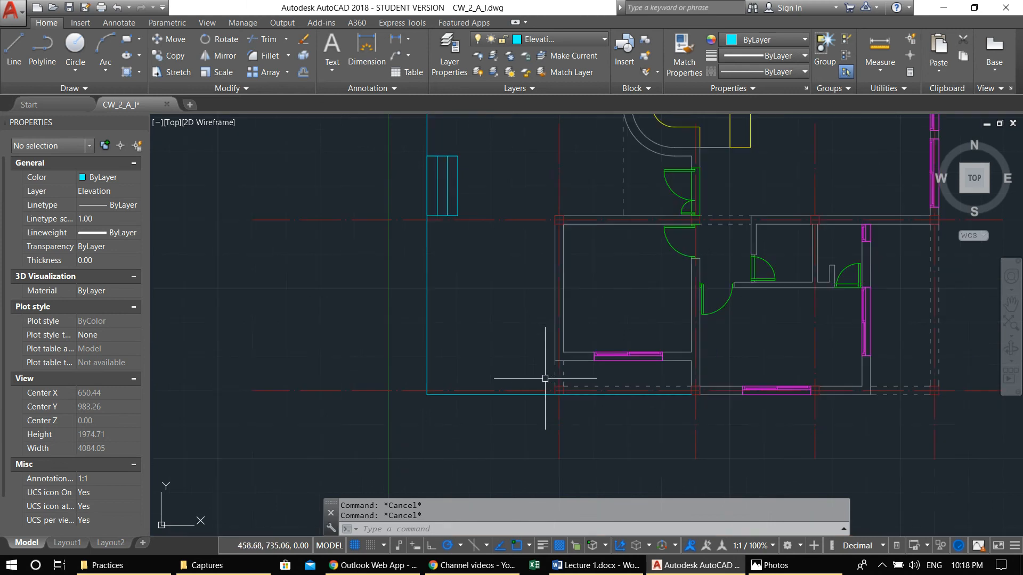
pyautogui.moveTo(668, 443); pyautogui.dragTo(718, 359, button='middle')
pyautogui.click(720, 313)
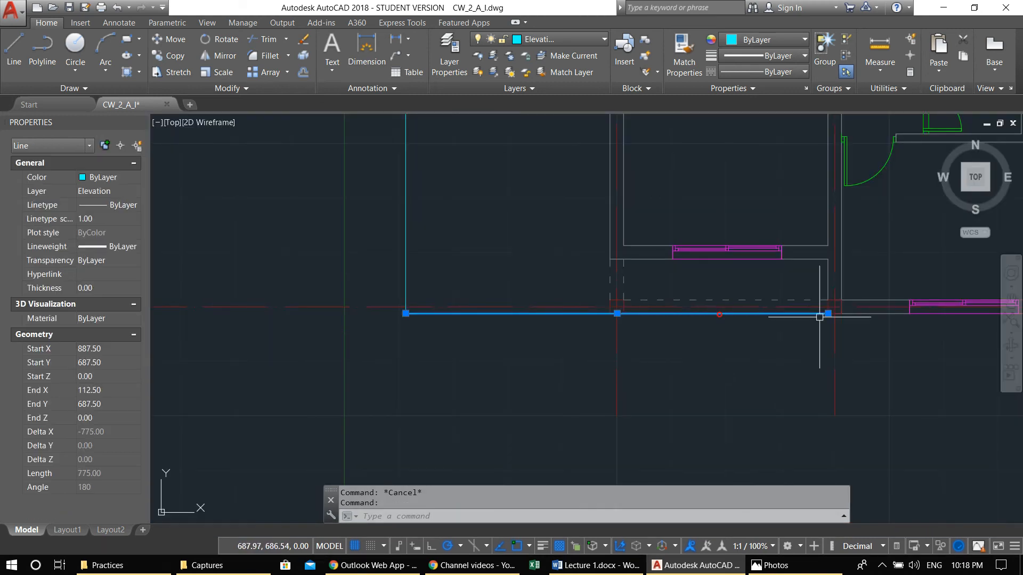
pyautogui.click(828, 313)
pyautogui.click(610, 313)
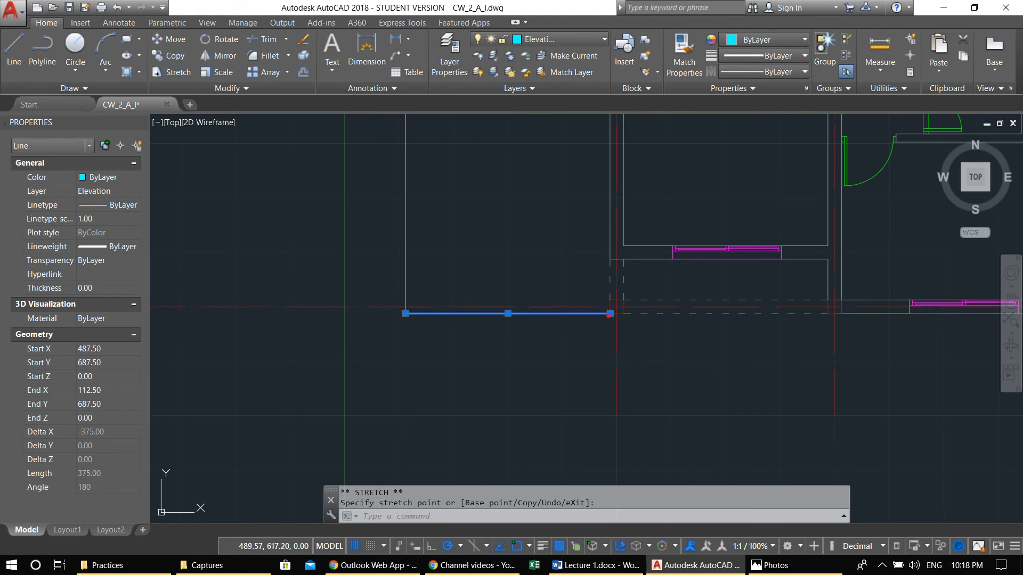
pyautogui.press('Escape')
# Step: Draw Elevation lines along the plan's lower edge across the left and right open bays, between the columns and walls
pyautogui.moveTo(631, 339); pyautogui.dragTo(620, 339, button='middle')
pyautogui.write('l')
pyautogui.press('Return')
pyautogui.click(612, 313)
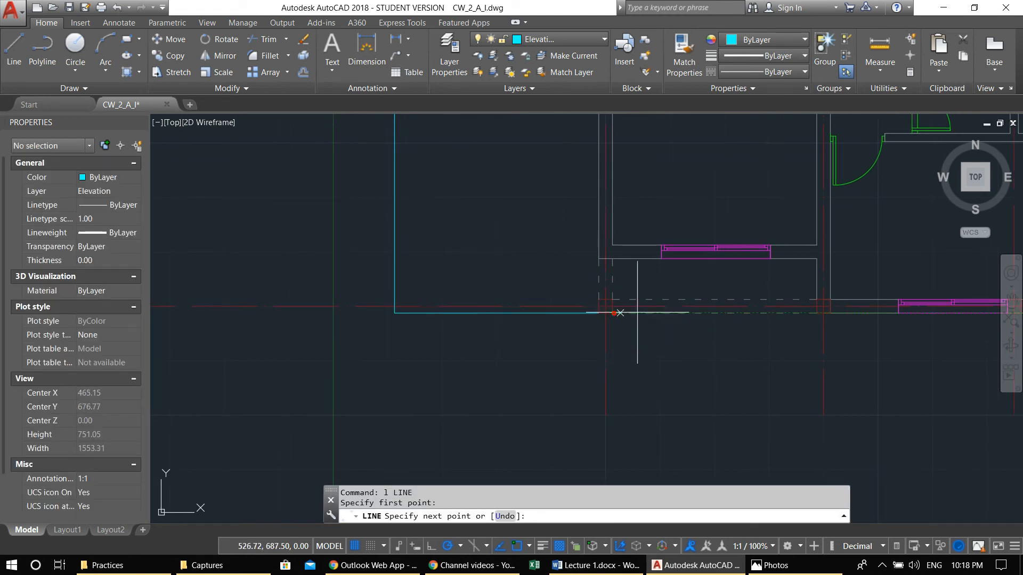
pyautogui.click(815, 314)
pyautogui.hscroll(7, 817, 345)
pyautogui.press('Return')
pyautogui.press('Return')
pyautogui.click(739, 313)
pyautogui.click(834, 313)
pyautogui.press('Return')
# Step: Draw a vertical Elevation line along the right outer edge of the dashed bay, from the lower column to the upper one
pyautogui.press('Return')
pyautogui.click(849, 299)
pyautogui.moveTo(860, 191); pyautogui.dragTo(856, 316, button='middle')
pyautogui.click(844, 160)
pyautogui.press('Escape')
# Step: Offset the upper horizontal and left vertical Elevation boundary lines inward by 5
pyautogui.scroll(-5, 561, 326)
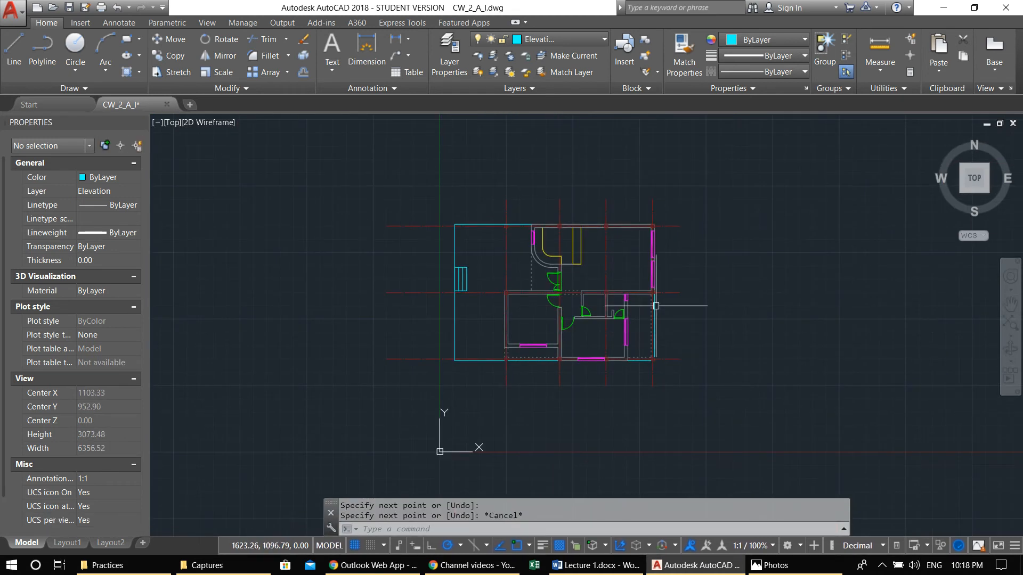
pyautogui.scroll(4, 474, 324)
pyautogui.press('Escape')
pyautogui.press('Escape')
pyautogui.moveTo(530, 367); pyautogui.dragTo(563, 372, button='middle')
pyautogui.write('o')
pyautogui.press('Return')
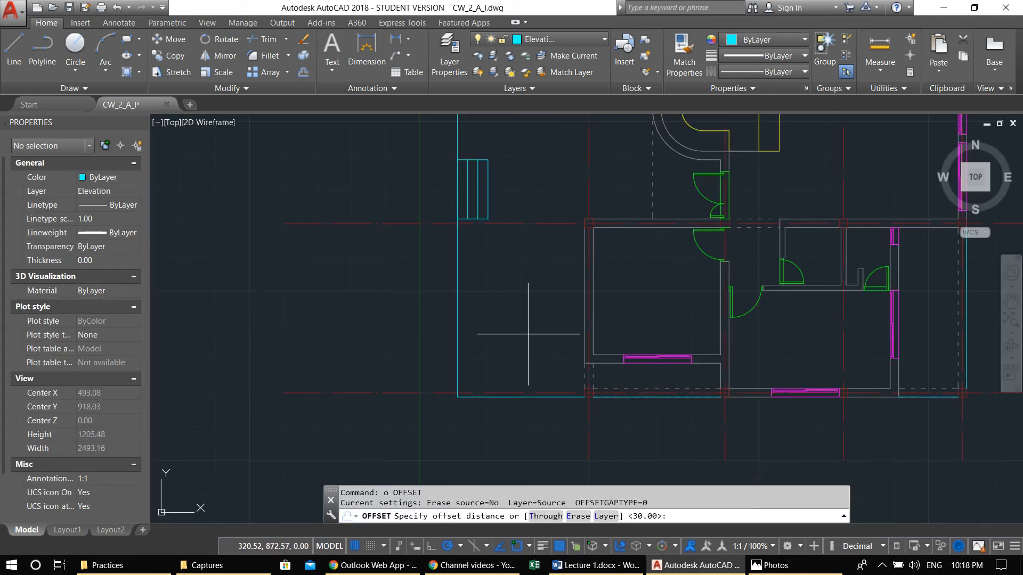
pyautogui.write('5')
pyautogui.press('Return')
pyautogui.moveTo(589, 239); pyautogui.dragTo(588, 366, button='middle')
pyautogui.click(545, 176)
pyautogui.click(457, 208)
pyautogui.click(450, 201)
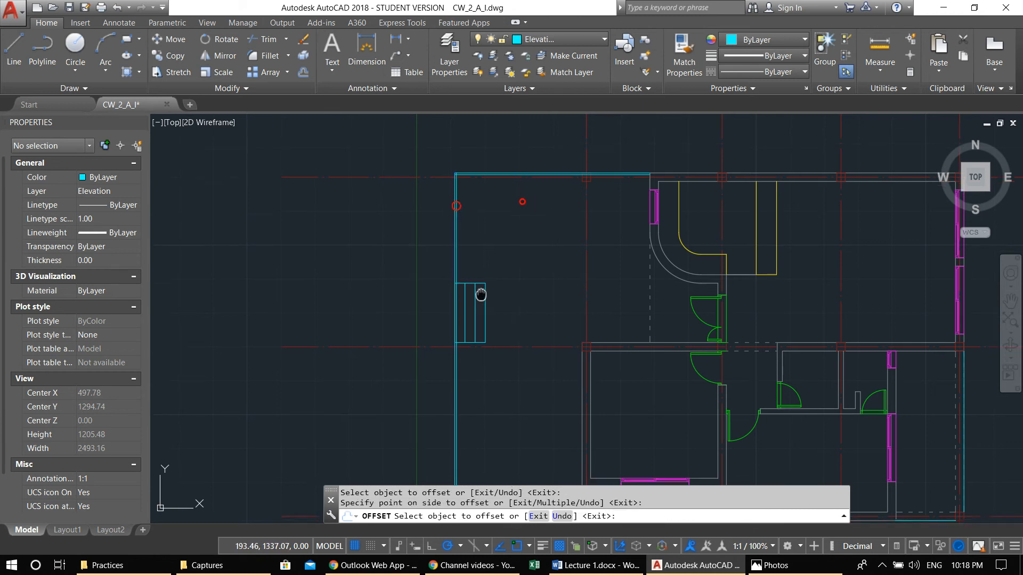
# Step: Offset the lower-left horizontal Elevation boundary line inward by 5
pyautogui.moveTo(442, 520); pyautogui.dragTo(453, 272, button='middle')
pyautogui.click(490, 248)
pyautogui.click(482, 256)
# Step: Fillet the inner horizontal and vertical offset lines into a sharp lower-left corner at radius 0
pyautogui.scroll(8, 469, 247)
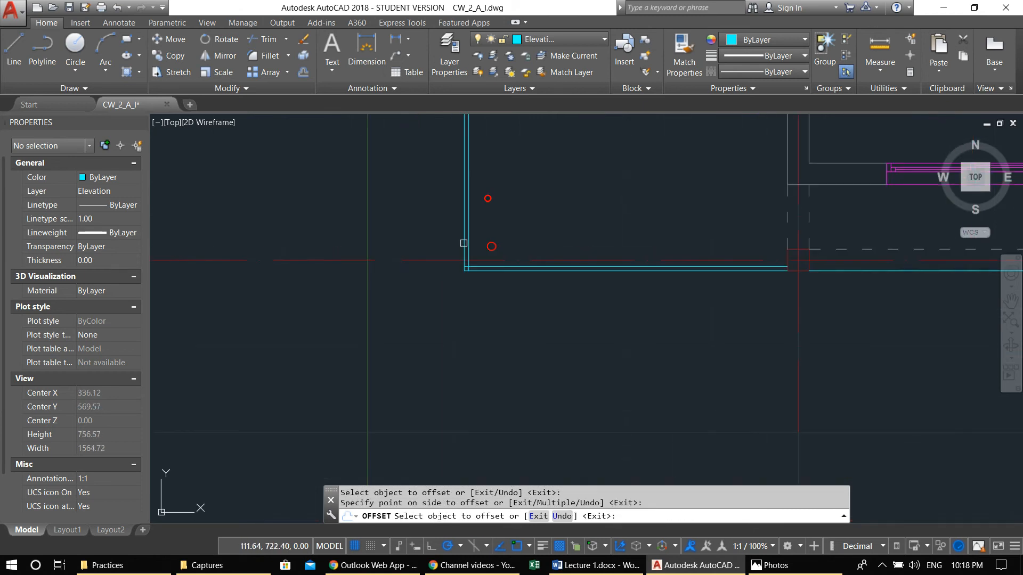
pyautogui.press('Escape')
pyautogui.press('Escape')
pyautogui.write('f')
pyautogui.press('Return')
pyautogui.click(488, 252)
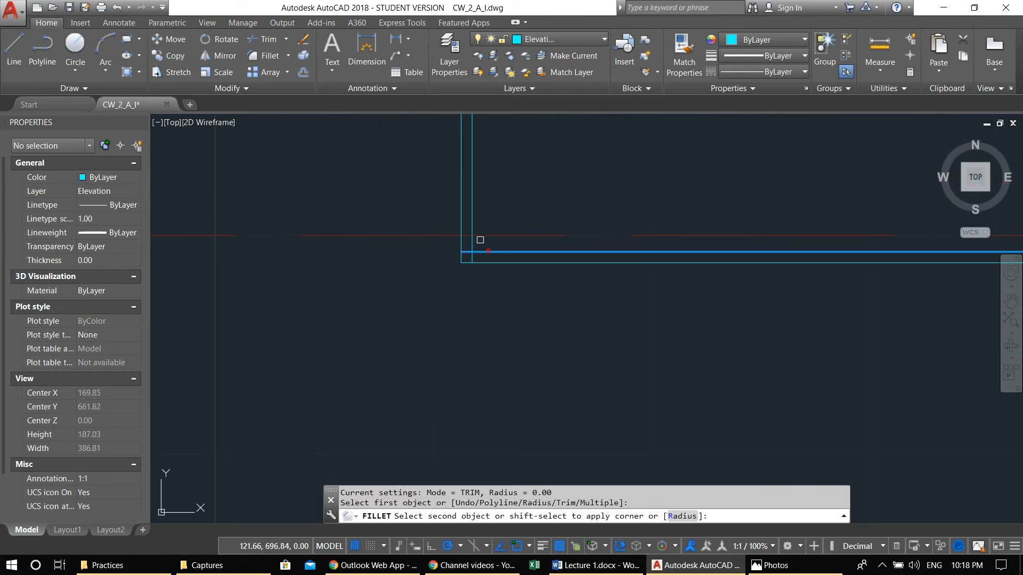
pyautogui.click(477, 228)
# Step: Trim away the part of the inner vertical line that crosses the step block
pyautogui.scroll(-6, 482, 235)
pyautogui.moveTo(487, 235); pyautogui.dragTo(474, 570, button='middle')
pyautogui.scroll(3, 491, 353)
pyautogui.press('Escape')
pyautogui.press('Escape')
pyautogui.write('tr')
pyautogui.press('Return')
pyautogui.press('Return')
pyautogui.click(458, 314)
pyautogui.moveTo(461, 165); pyautogui.dragTo(469, 571, button='middle')
pyautogui.scroll(4, 472, 337)
pyautogui.press('Escape')
pyautogui.press('Escape')
# Step: Fillet the inner vertical and upper horizontal offset lines into a sharp upper-left corner
pyautogui.scroll(3, 453, 386)
pyautogui.write('tr')
pyautogui.press('Return')
pyautogui.press('Escape')
pyautogui.press('Escape')
pyautogui.write('f')
pyautogui.press('Return')
pyautogui.click(426, 380)
pyautogui.click(474, 356)
# Step: Offset the Elevation line across the left open bay on the plan's lower edge inward by 5
pyautogui.scroll(-4, 549, 337)
pyautogui.moveTo(720, 385); pyautogui.dragTo(418, 288, button='middle')
pyautogui.scroll(-1, 427, 287)
pyautogui.moveTo(783, 301); pyautogui.dragTo(682, 311, button='middle')
pyautogui.scroll(-4, 682, 311)
pyautogui.moveTo(694, 383); pyautogui.dragTo(635, 150, button='middle')
pyautogui.scroll(2, 565, 408)
pyautogui.scroll(2, 565, 409)
pyautogui.press('Escape')
pyautogui.press('Escape')
pyautogui.moveTo(667, 410); pyautogui.dragTo(648, 406, button='middle')
pyautogui.write('o')
pyautogui.press('Return')
pyautogui.press('Return')
pyautogui.click(637, 383)
pyautogui.click(651, 323)
# Step: Offset the Elevation line across the right open bay on the plan's lower edge inward by 5
pyautogui.moveTo(943, 381); pyautogui.dragTo(462, 374, button='middle')
pyautogui.scroll(-4, 602, 384)
pyautogui.scroll(2, 511, 399)
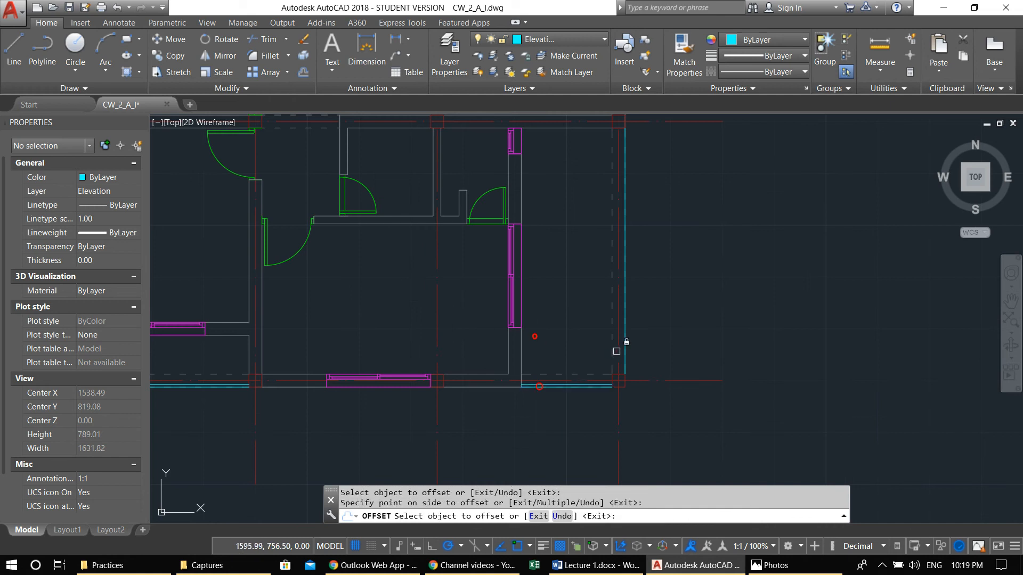
pyautogui.scroll(-5, 570, 330)
pyautogui.press('Escape')
pyautogui.press('Escape')
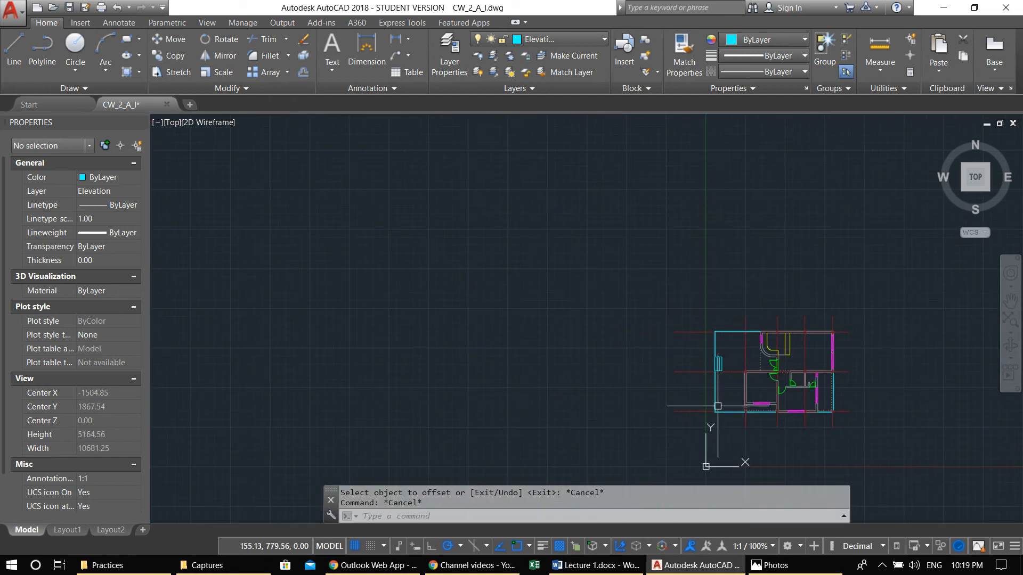
# Step: Offset the upper and lower horizontal edges of the step block outward by 5
pyautogui.scroll(5, 724, 410)
pyautogui.scroll(2, 738, 417)
pyautogui.moveTo(768, 374); pyautogui.dragTo(566, 419, button='middle')
pyautogui.moveTo(482, 234); pyautogui.dragTo(549, 396, button='middle')
pyautogui.scroll(2, 547, 385)
pyautogui.moveTo(530, 333); pyautogui.dragTo(565, 377, button='middle')
pyautogui.press('Return')
pyautogui.press('Return')
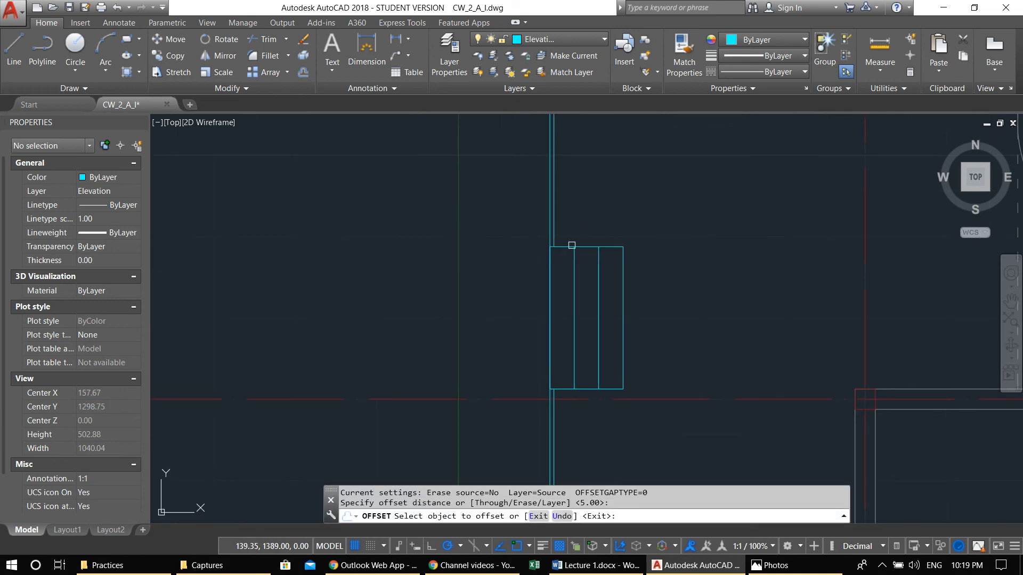
pyautogui.click(568, 247)
pyautogui.click(573, 209)
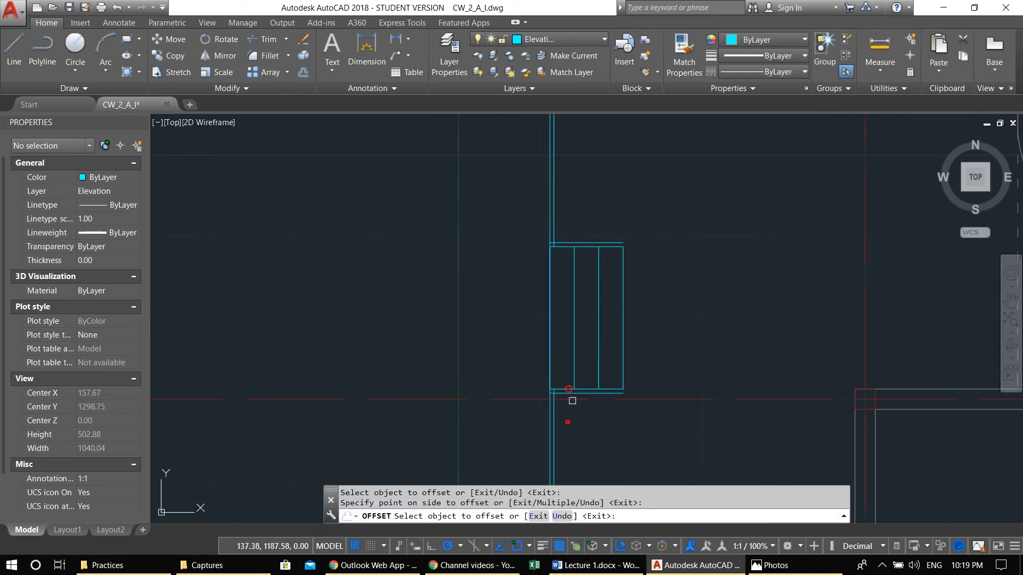
pyautogui.press('Escape')
pyautogui.press('Escape')
# Step: Fillet the offset line above the step block with the inner vertical line into a sharp corner
pyautogui.scroll(4, 554, 246)
pyautogui.press('Return')
pyautogui.click(568, 239)
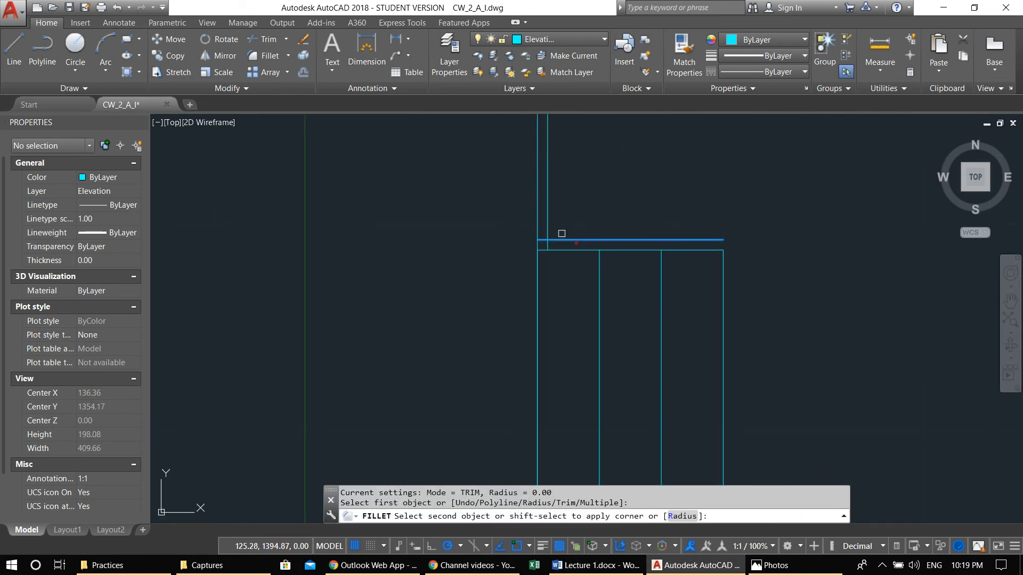
pyautogui.click(576, 243)
pyautogui.scroll(-2, 578, 274)
pyautogui.moveTo(585, 283); pyautogui.dragTo(596, 222, button='middle')
pyautogui.scroll(6, 574, 437)
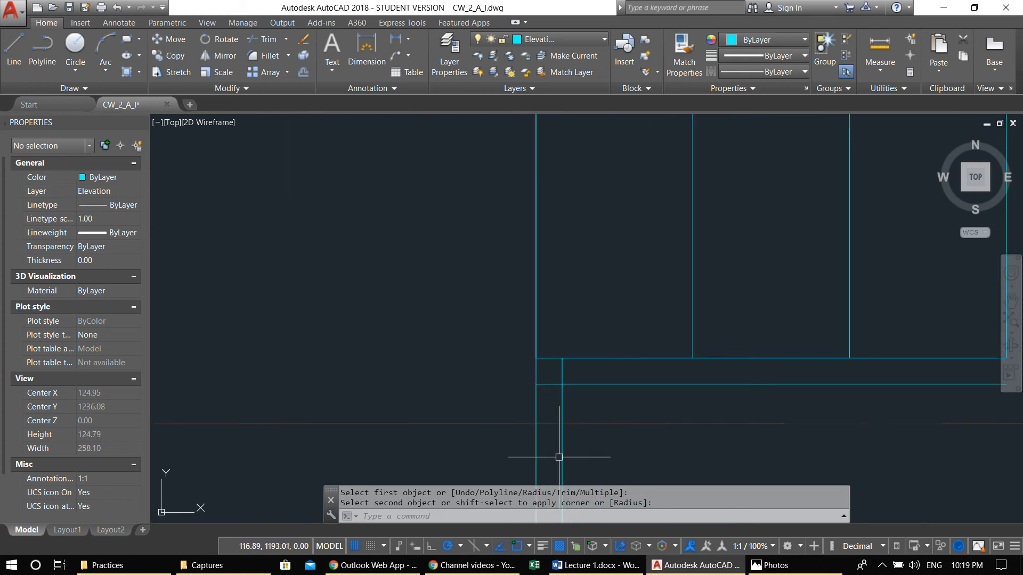
# Step: Fillet the offset line below the step block with the inner vertical line into a sharp corner
pyautogui.press('Return')
pyautogui.click(564, 414)
pyautogui.click(587, 383)
pyautogui.scroll(-6, 588, 382)
pyautogui.press('Escape')
# Step: Close the open ends of both offset lines with short vertical lines to the step block's lower-right and upper-right corners
pyautogui.moveTo(700, 381); pyautogui.dragTo(664, 383, button='middle')
pyautogui.write('l')
pyautogui.press('Return')
pyautogui.click(667, 381)
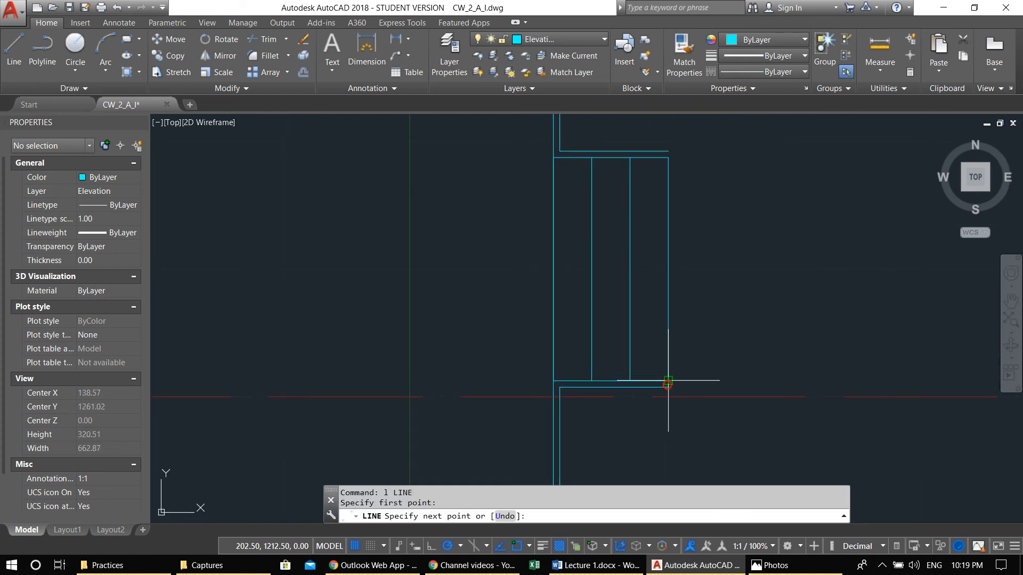
pyautogui.press('Return')
pyautogui.click(668, 163)
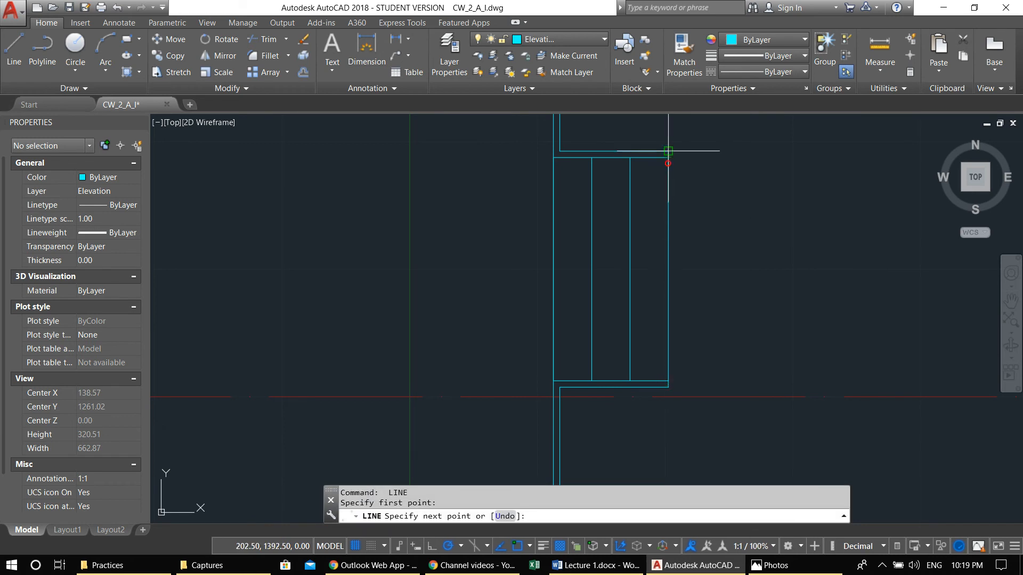
pyautogui.scroll(-6, 660, 159)
pyautogui.press('Escape')
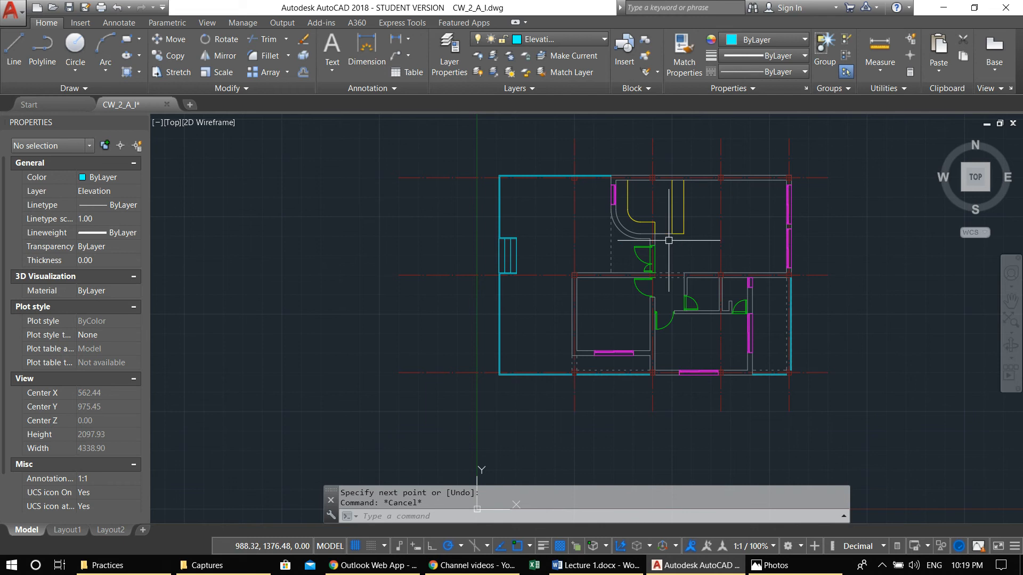
pyautogui.press('Escape')
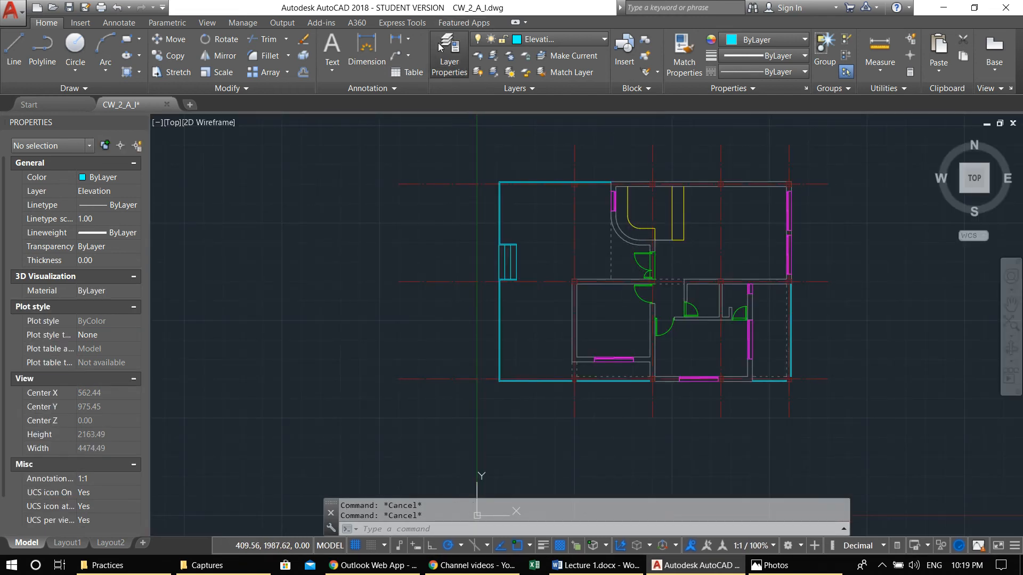
# Step: Create a layer named Annotations and set its colour to yellow
pyautogui.click(447, 50)
pyautogui.click(521, 169)
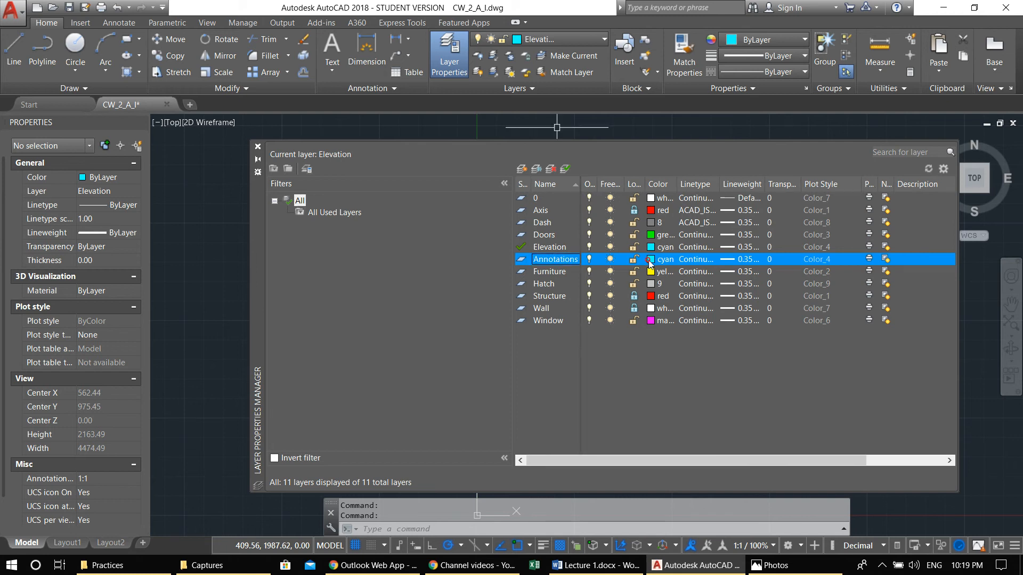
pyautogui.click(650, 260)
pyautogui.click(412, 308)
pyautogui.click(494, 383)
pyautogui.click(258, 147)
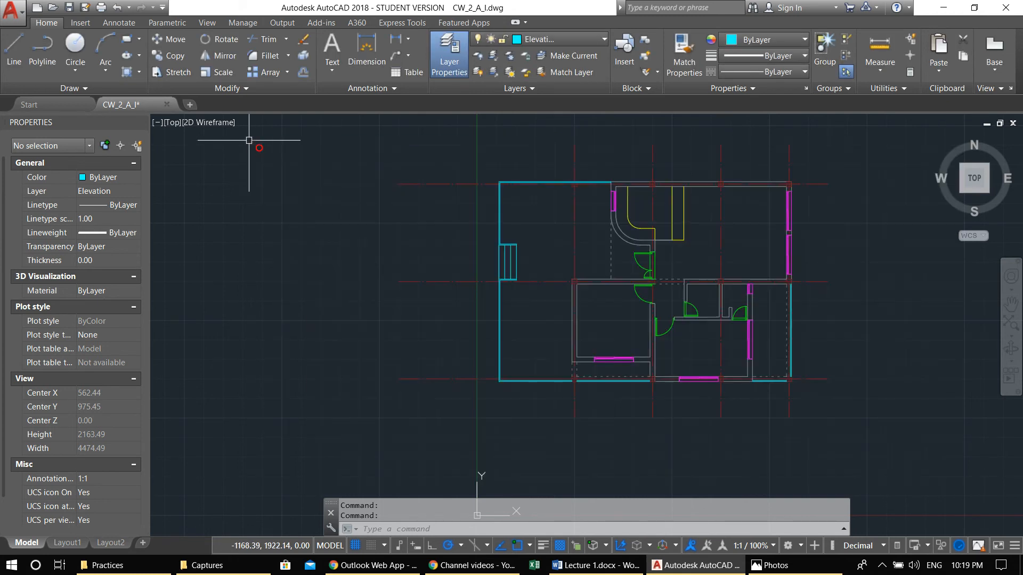
# Step: On the Furniture layer, draw a horizontal arrow shaft across the entrance steps between the midpoints of their outer and inner edges
pyautogui.scroll(3, 488, 259)
pyautogui.click(560, 40)
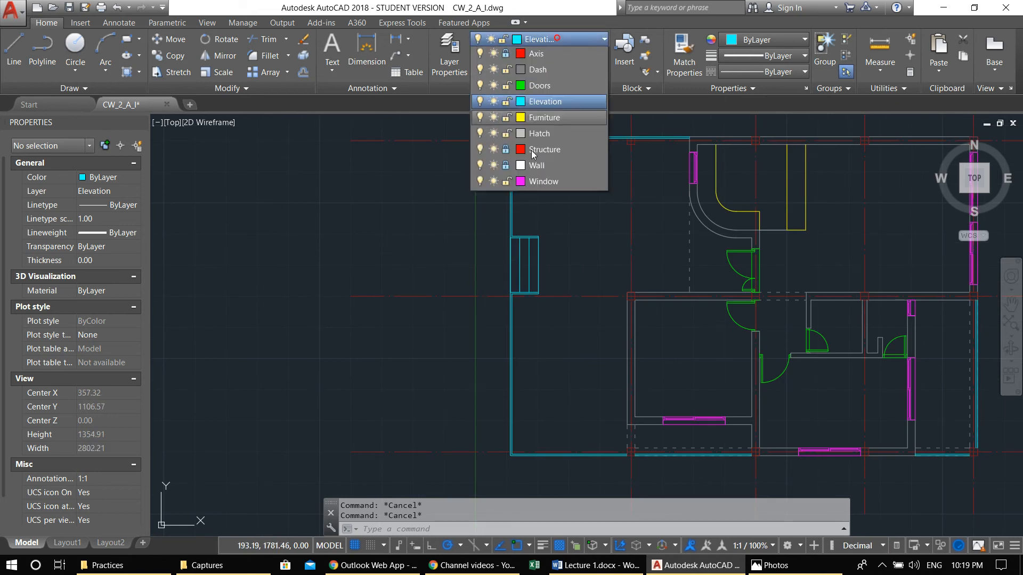
pyautogui.click(535, 132)
pyautogui.scroll(4, 512, 264)
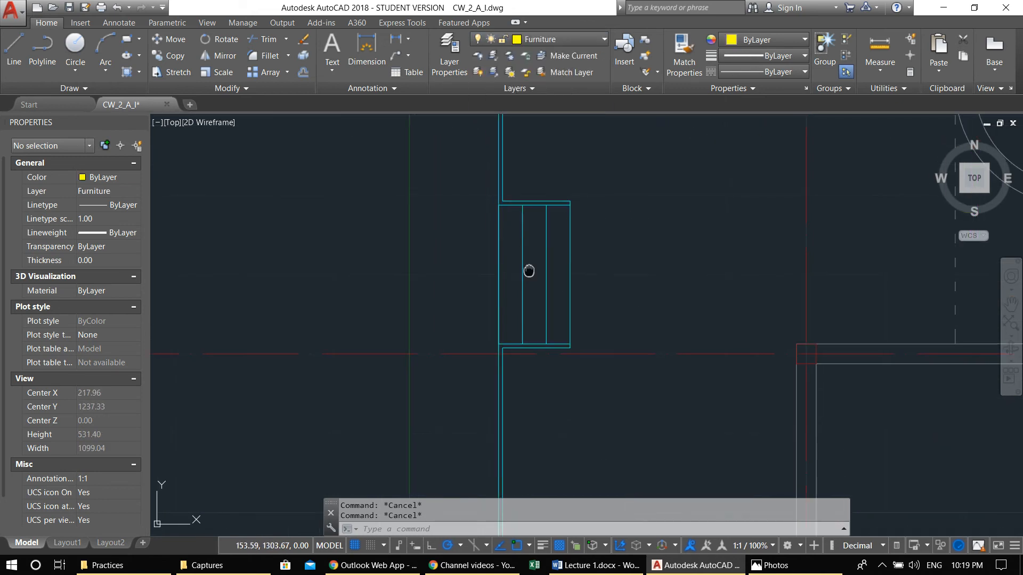
pyautogui.write('l')
pyautogui.press('Return')
pyautogui.click(494, 265)
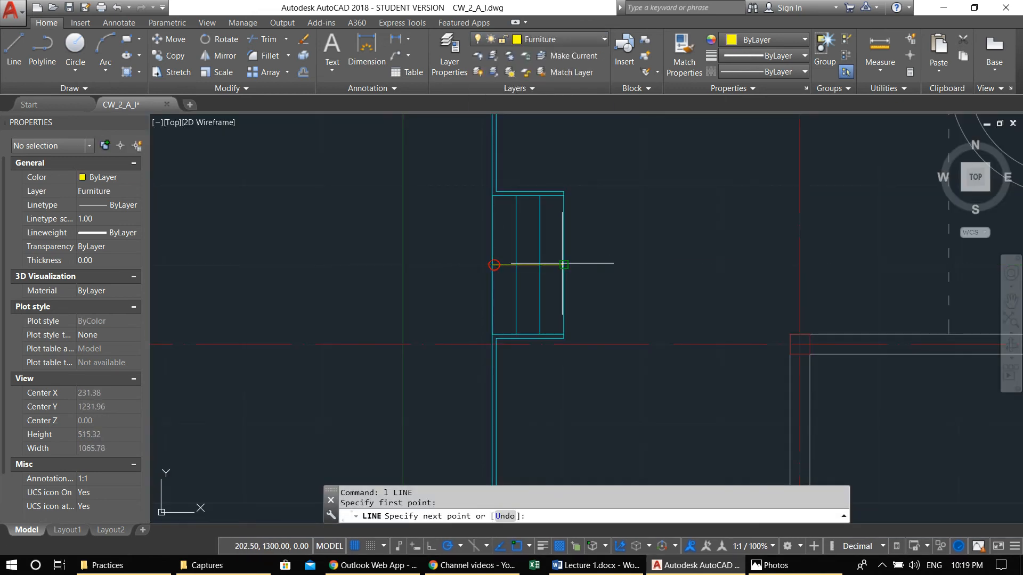
pyautogui.click(564, 265)
pyautogui.scroll(4, 565, 250)
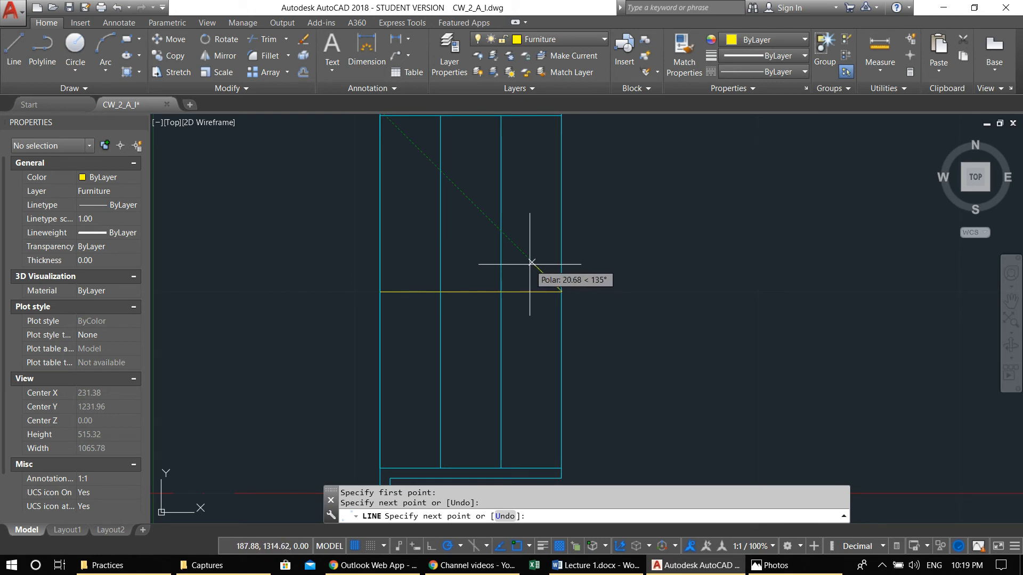
# Step: Draw a triangular arrowhead at the shaft's inner end with two 20-unit diagonal sides and a vertical closing edge
pyautogui.write('20')
pyautogui.press('Return')
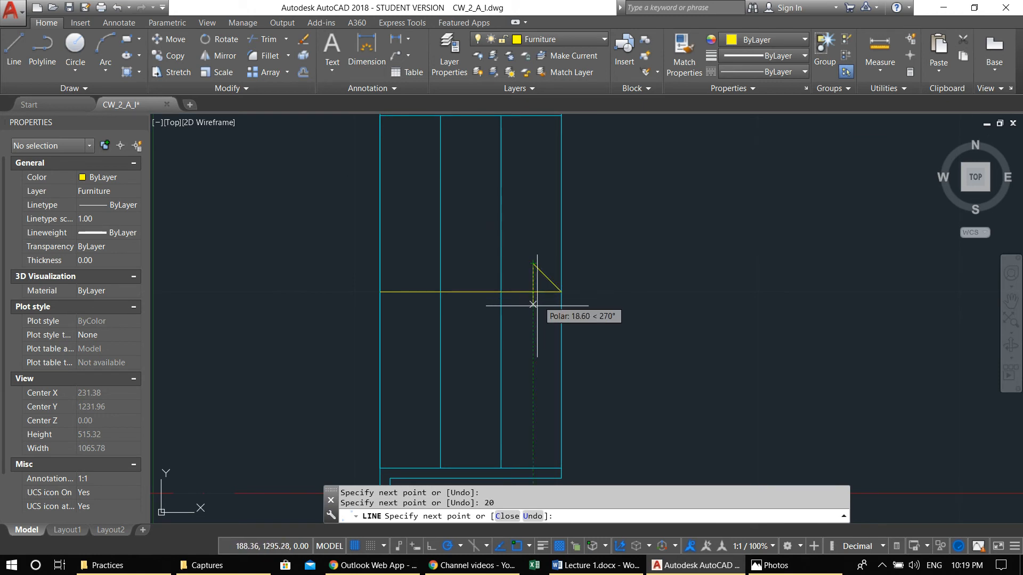
pyautogui.press('Return')
pyautogui.press('Return')
pyautogui.click(561, 291)
pyautogui.write('20')
pyautogui.press('Return')
pyautogui.write('18')
pyautogui.press('Return')
pyautogui.press('Return')
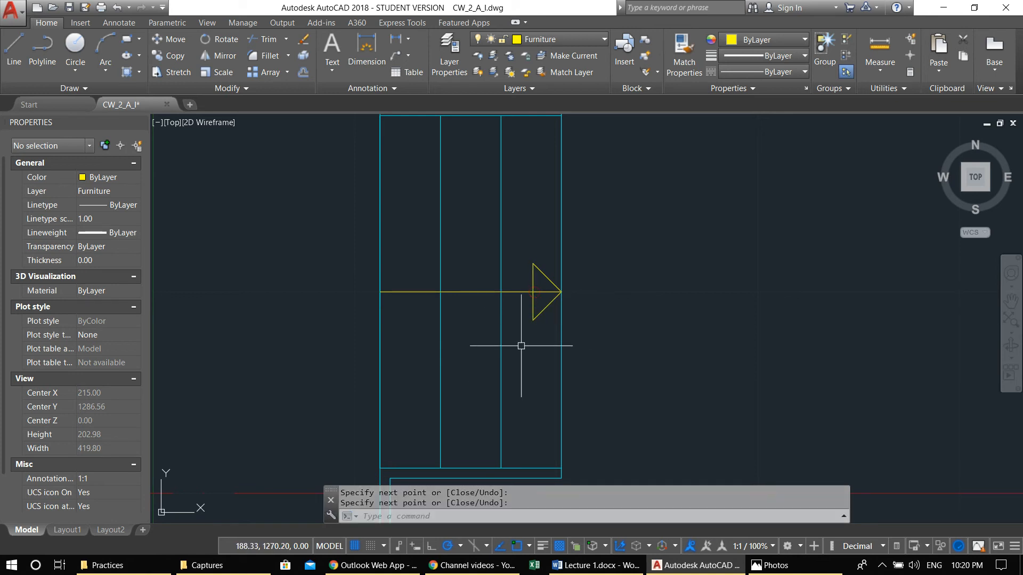
# Step: Draw a small circle at the arrow shaft's starting point on the outer edge of the steps
pyautogui.moveTo(396, 320); pyautogui.dragTo(441, 324, button='middle')
pyautogui.write('c')
pyautogui.press('Return')
pyautogui.click(427, 294)
pyautogui.click(432, 282)
pyautogui.scroll(-3, 447, 337)
pyautogui.moveTo(512, 346); pyautogui.dragTo(471, 336, button='middle')
pyautogui.scroll(-5, 471, 337)
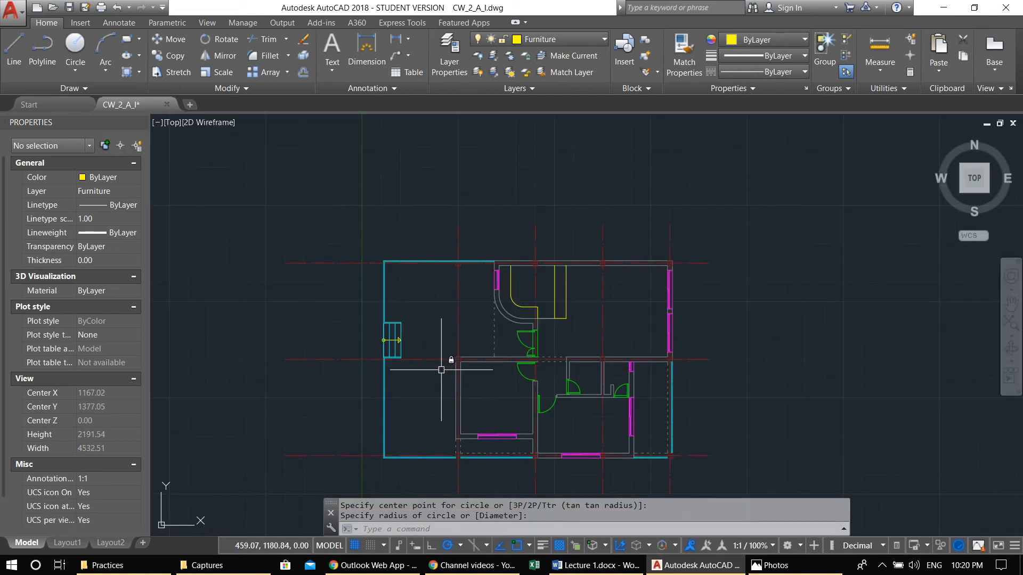
# Step: Turn off the Axis layer
pyautogui.moveTo(452, 397); pyautogui.dragTo(427, 364, button='middle')
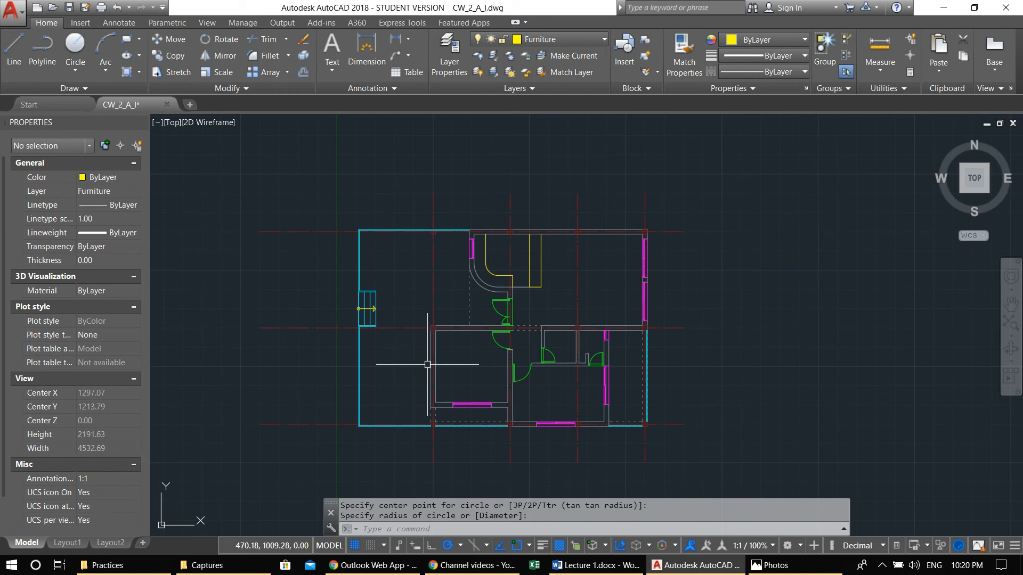
pyautogui.scroll(5, 500, 267)
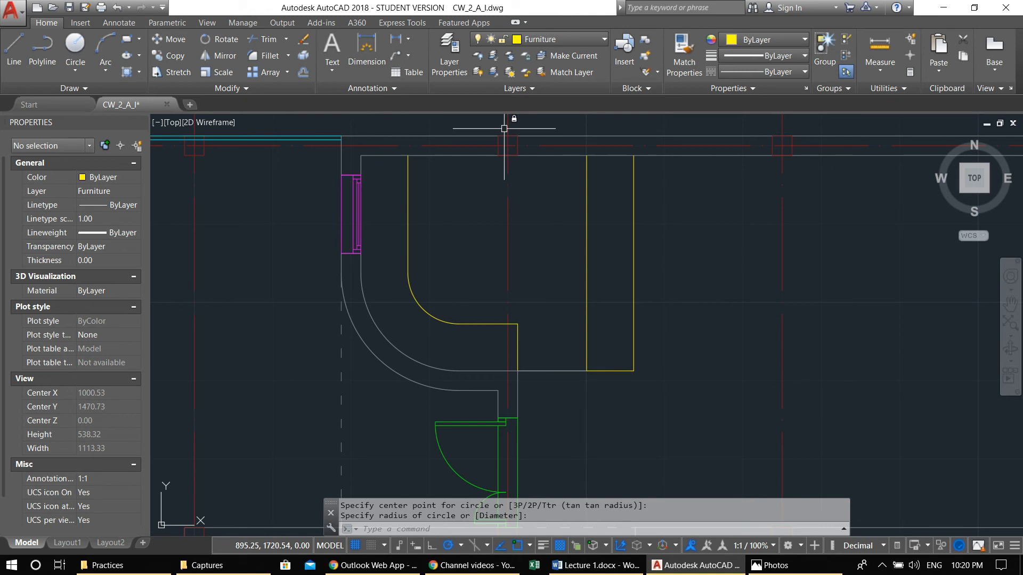
pyautogui.click(533, 40)
pyautogui.click(480, 86)
pyautogui.click(444, 197)
pyautogui.scroll(-2, 468, 212)
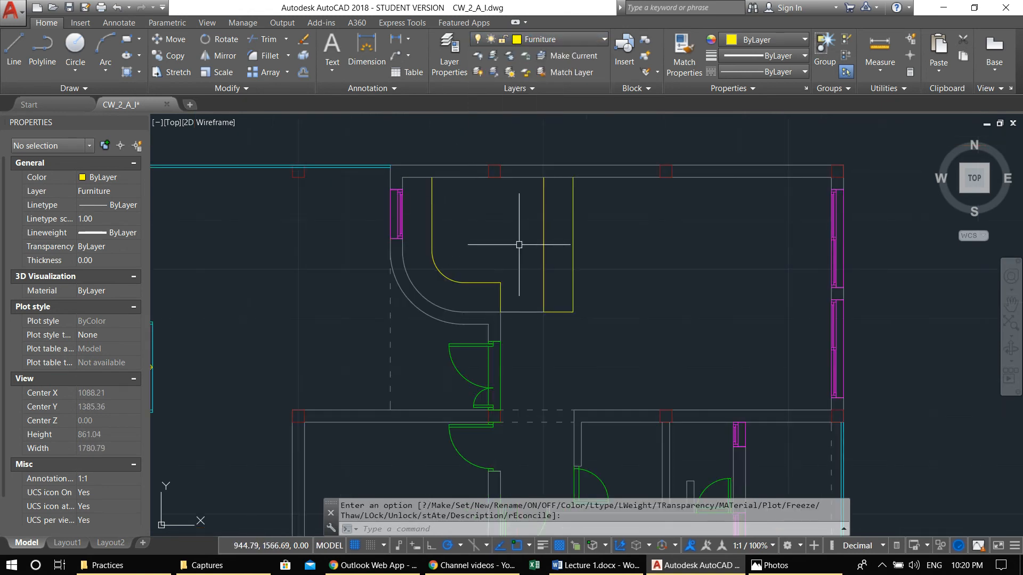
pyautogui.moveTo(480, 263)
pyautogui.mouseDown(button='middle')
pyautogui.moveTo(582, 265)
pyautogui.moveTo(582, 256)
pyautogui.moveTo(555, 270)
pyautogui.mouseUp(button='middle')
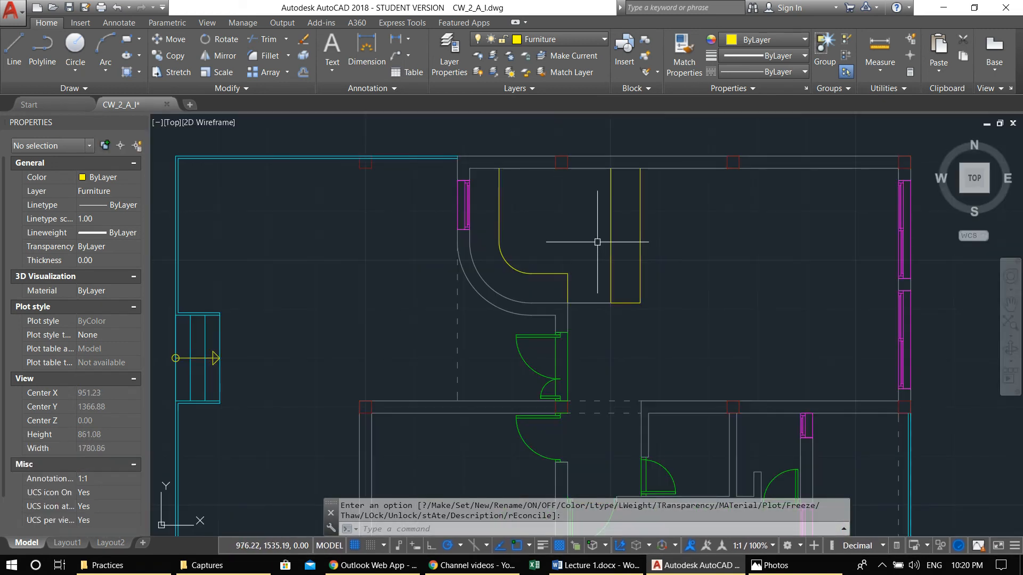
# Step: Make the Hatch layer current
pyautogui.press('Escape')
pyautogui.press('Escape')
pyautogui.click(544, 39)
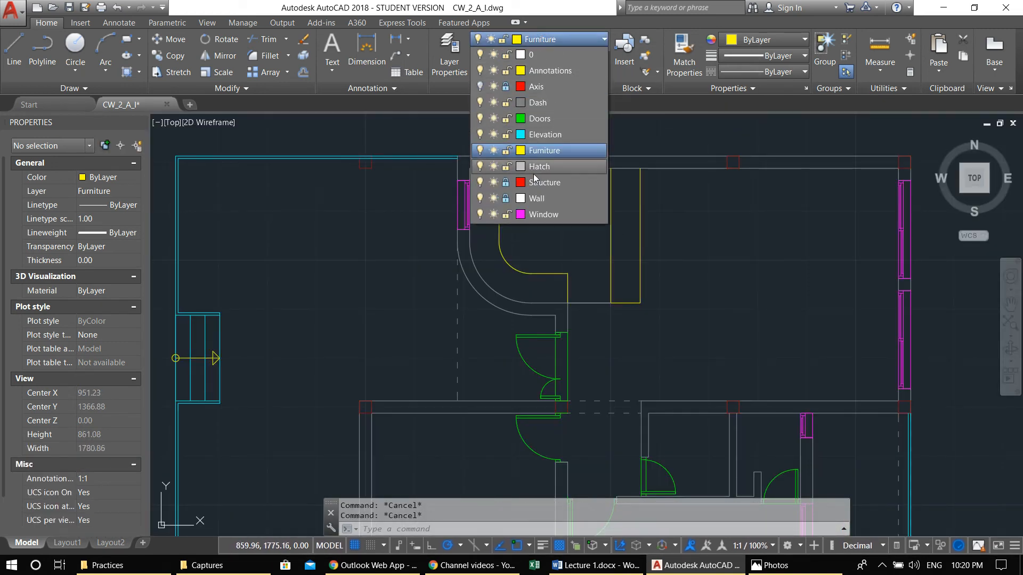
pyautogui.click(533, 170)
pyautogui.moveTo(559, 229); pyautogui.dragTo(527, 217, button='middle')
# Step: Hatch the floor area enclosed by the curved counter and the yellow strip in the upper room with the ANGLE pattern
pyautogui.write('h')
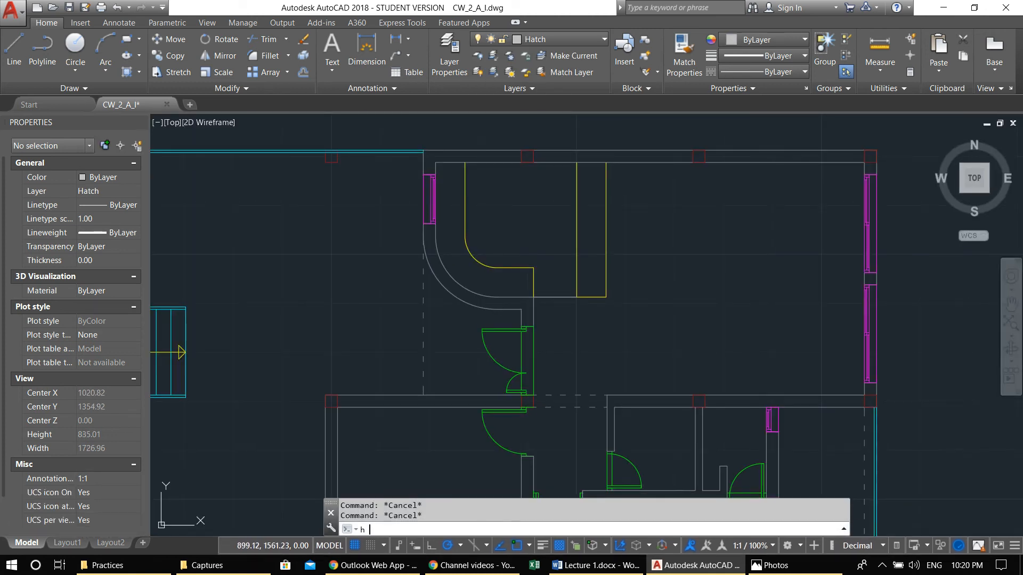
pyautogui.press('Return')
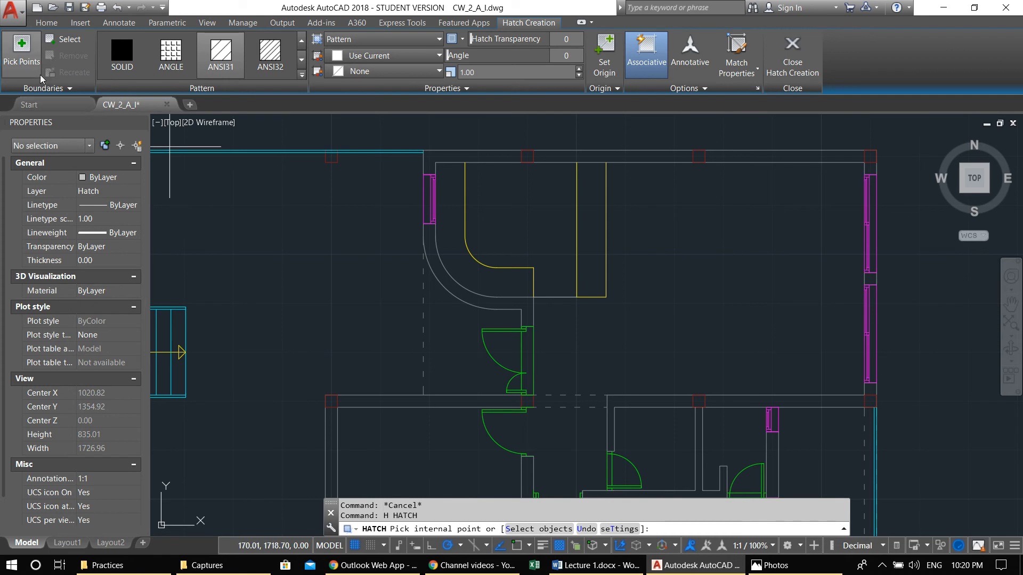
pyautogui.click(24, 51)
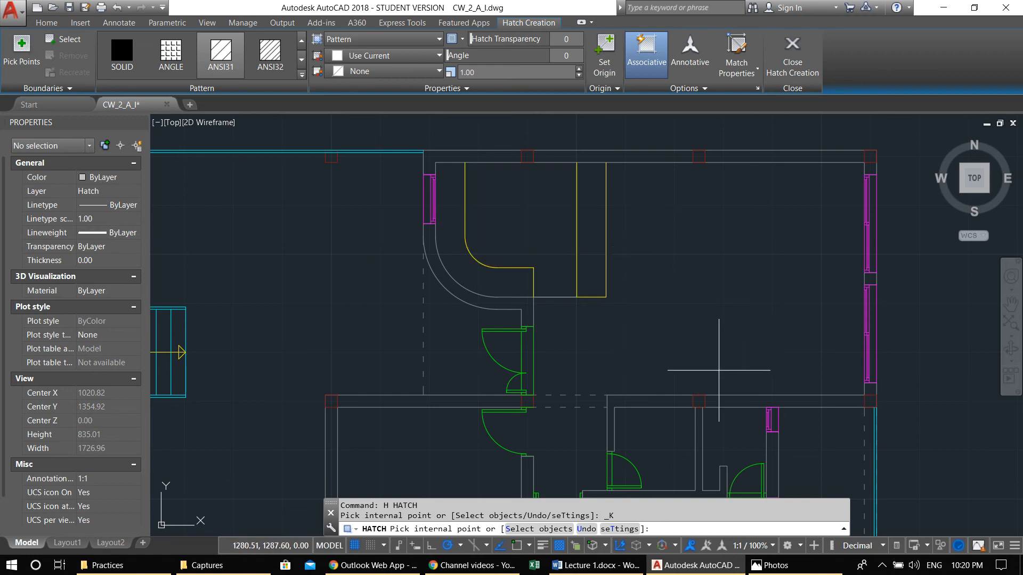
pyautogui.moveTo(747, 272); pyautogui.dragTo(625, 252, button='middle')
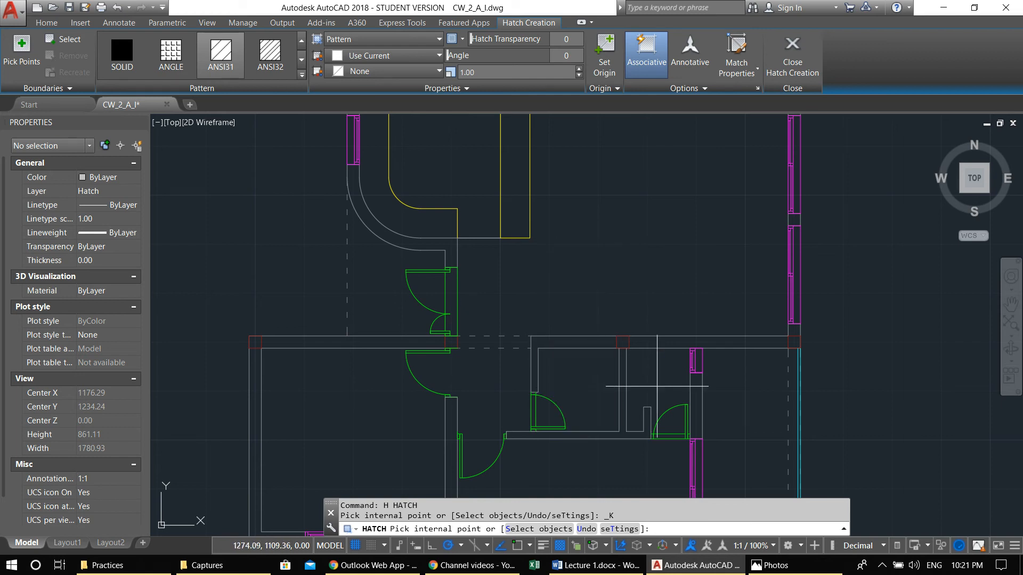
pyautogui.moveTo(357, 402); pyautogui.dragTo(408, 313, button='middle')
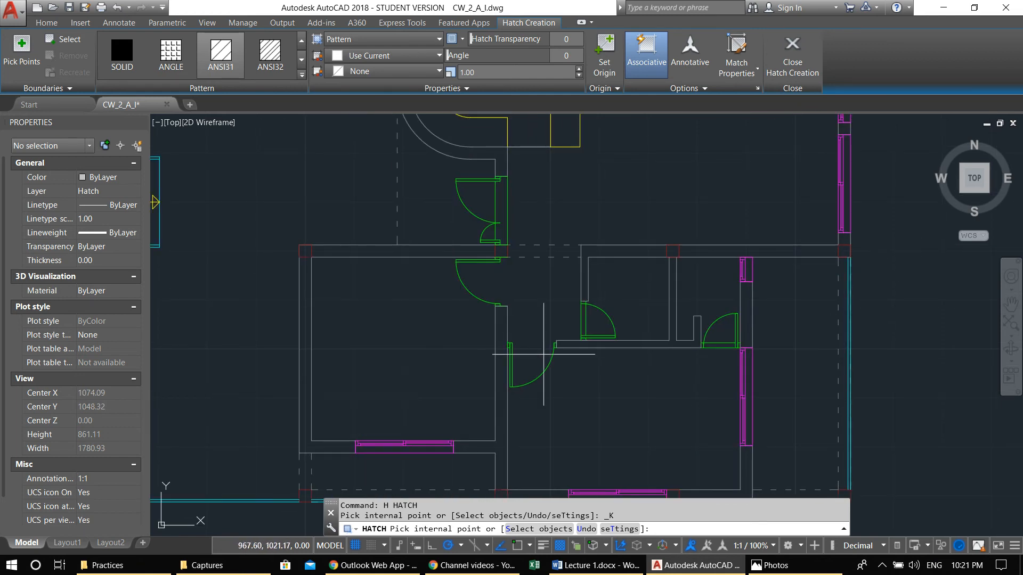
pyautogui.moveTo(555, 399); pyautogui.dragTo(512, 302, button='middle')
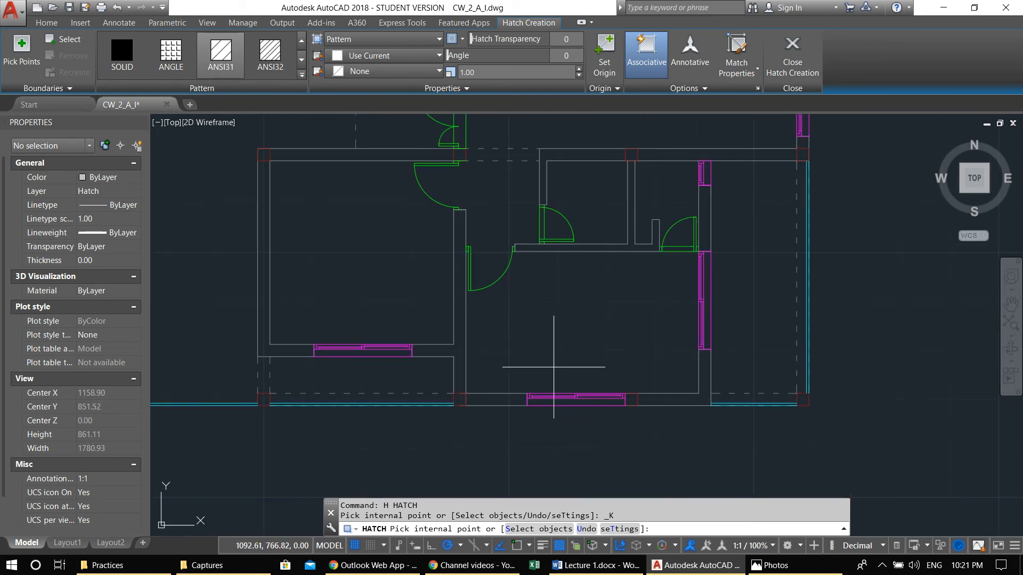
pyautogui.moveTo(542, 346); pyautogui.dragTo(522, 453, button='middle')
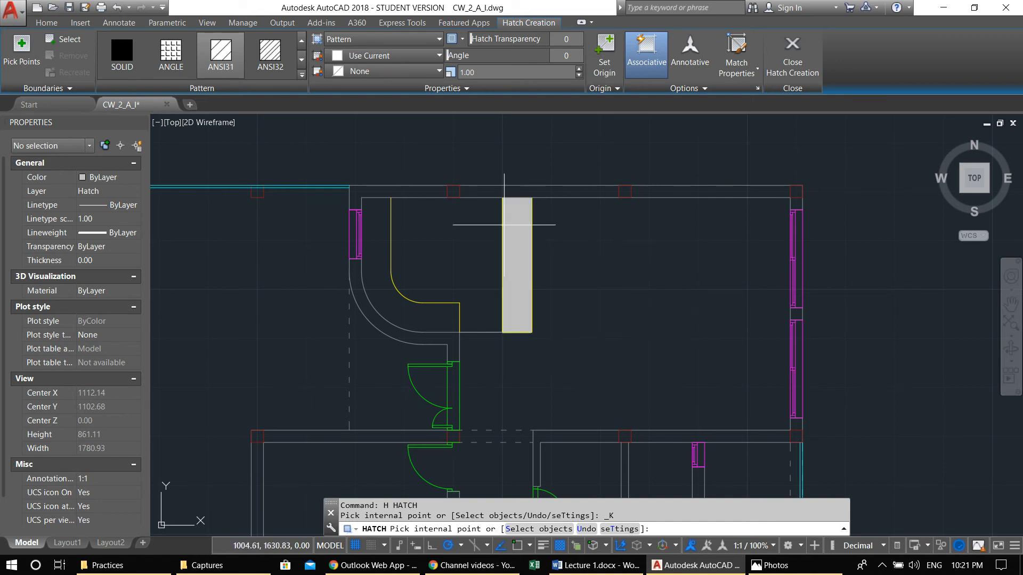
pyautogui.click(445, 234)
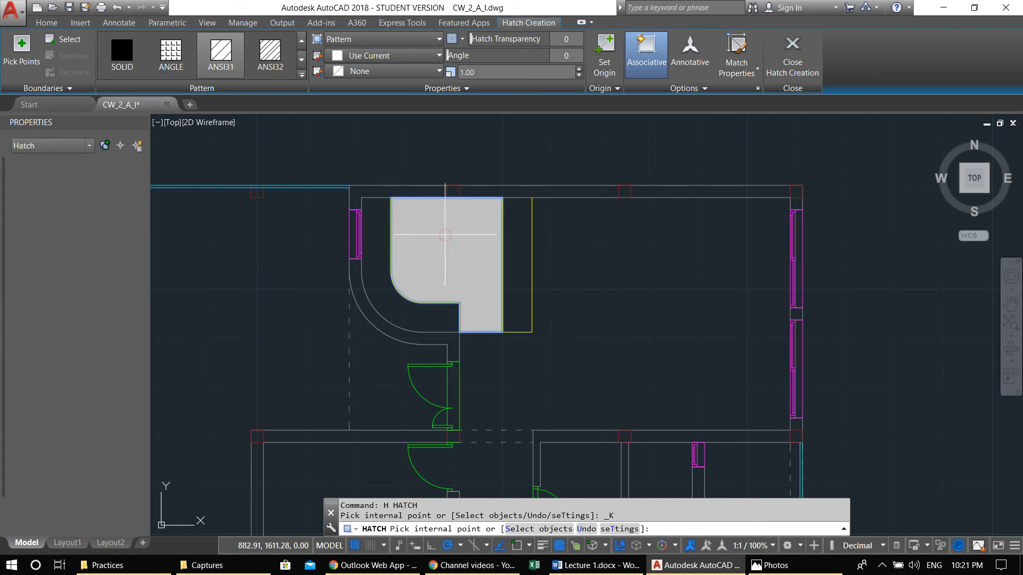
pyautogui.click(173, 58)
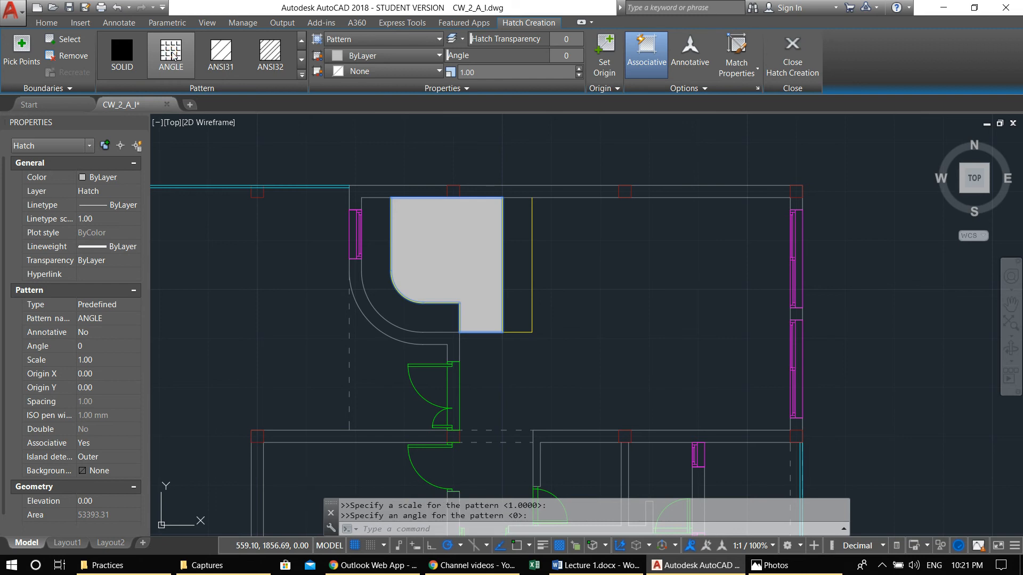
# Step: Try the ANGLE hatch at pattern scales 10 and 100
pyautogui.scroll(3, 472, 365)
pyautogui.scroll(5, 414, 240)
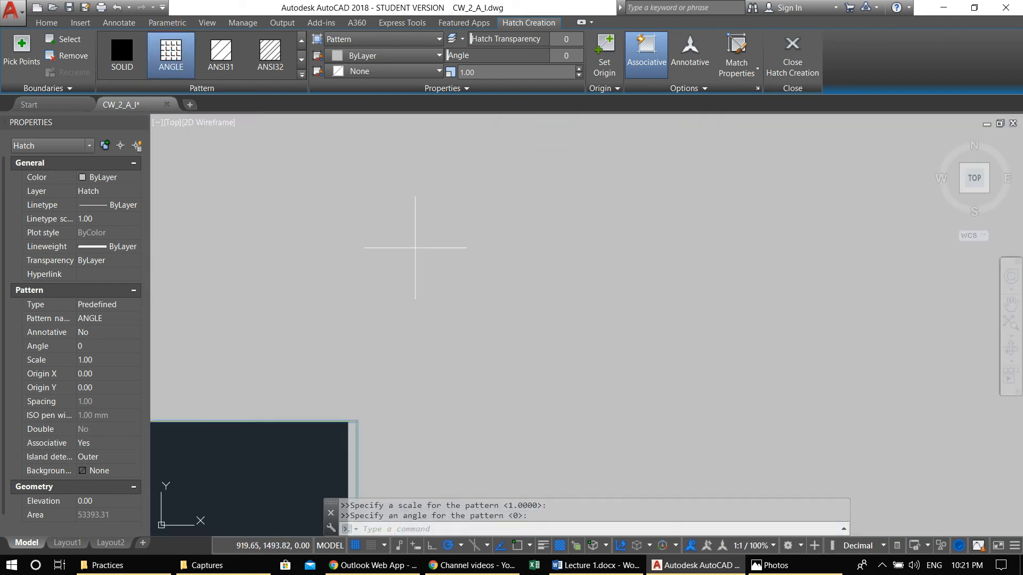
pyautogui.scroll(-4, 415, 247)
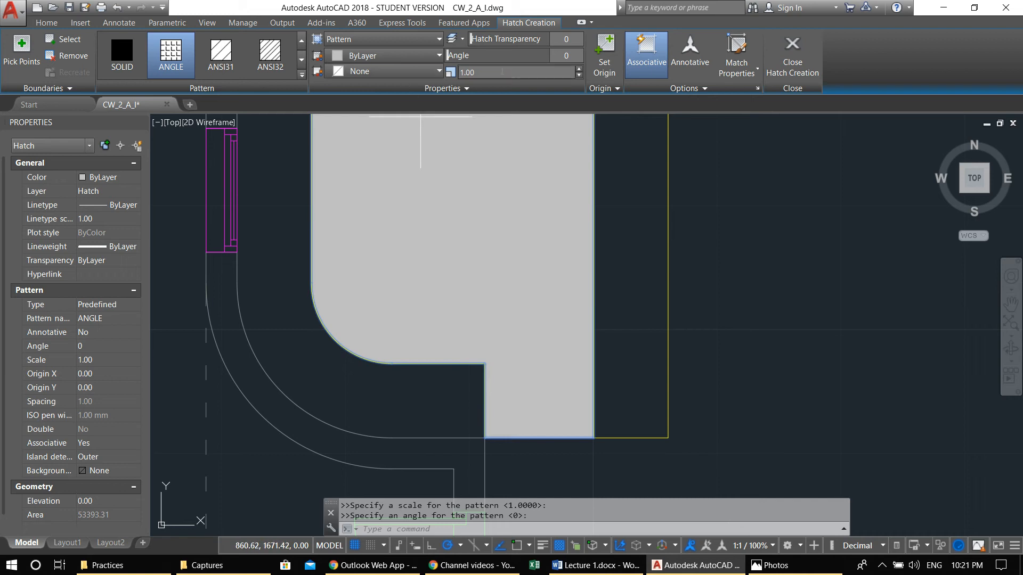
pyautogui.click(500, 70)
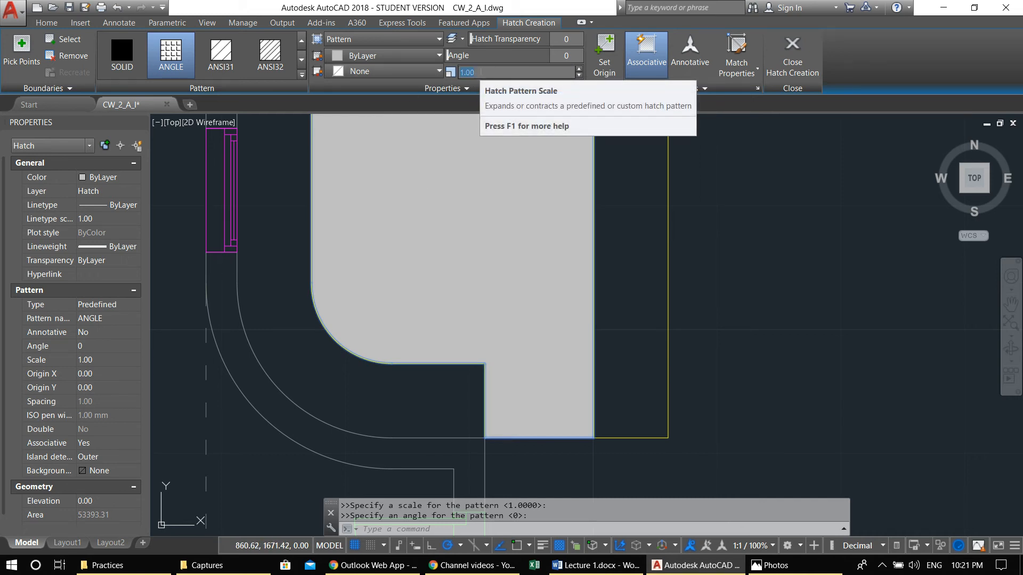
pyautogui.write('10')
pyautogui.press('Return')
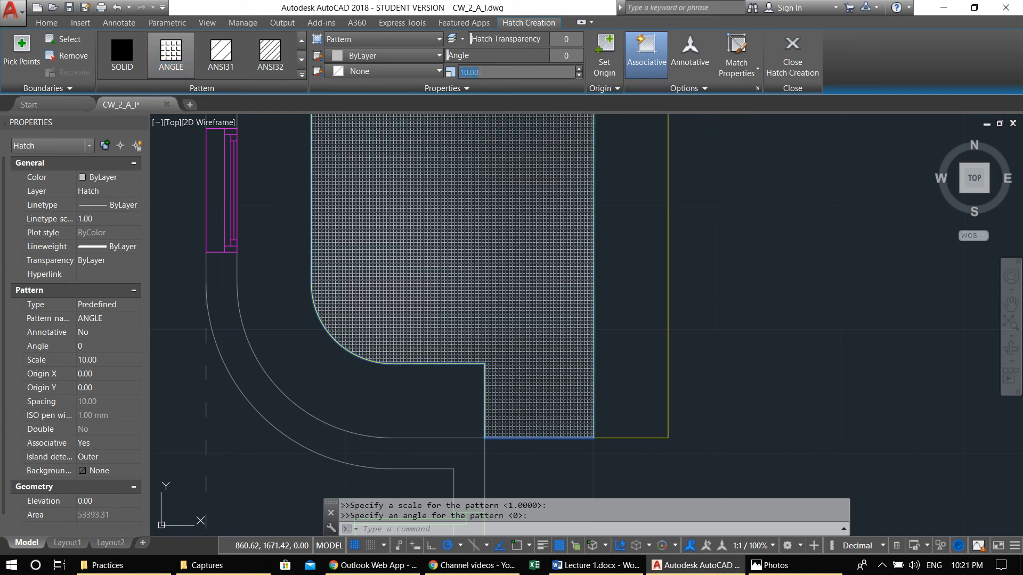
pyautogui.write('0')
pyautogui.press('Return')
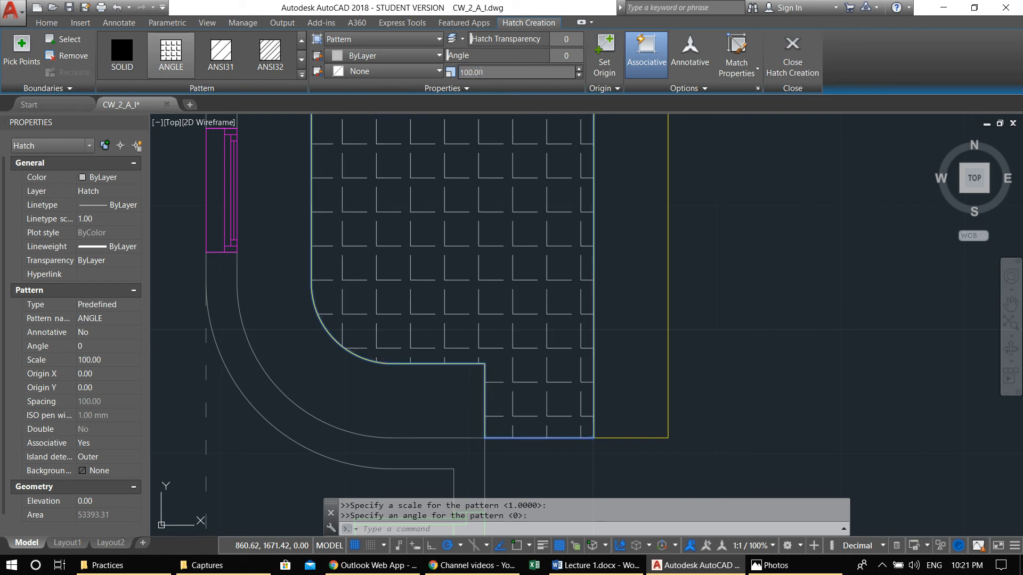
# Step: Set the hatch pattern scale to 50 and finish the hatch
pyautogui.write('50')
pyautogui.press('Return')
pyautogui.scroll(-5, 571, 257)
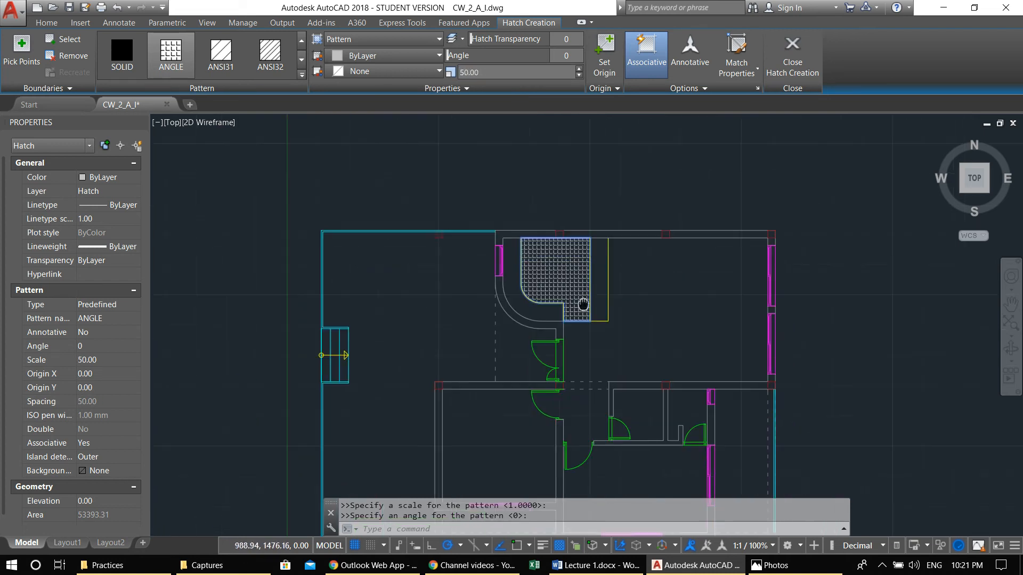
pyautogui.press('Return')
pyautogui.moveTo(613, 306); pyautogui.dragTo(541, 171, button='middle')
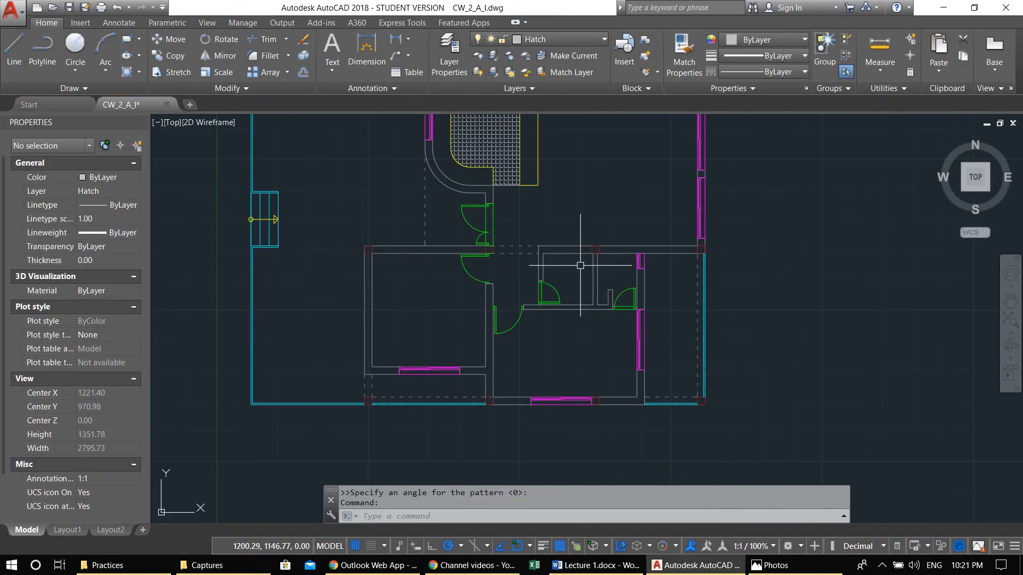
pyautogui.scroll(4, 581, 265)
pyautogui.press('Escape')
pyautogui.press('Escape')
pyautogui.moveTo(551, 281); pyautogui.dragTo(482, 283, button='middle')
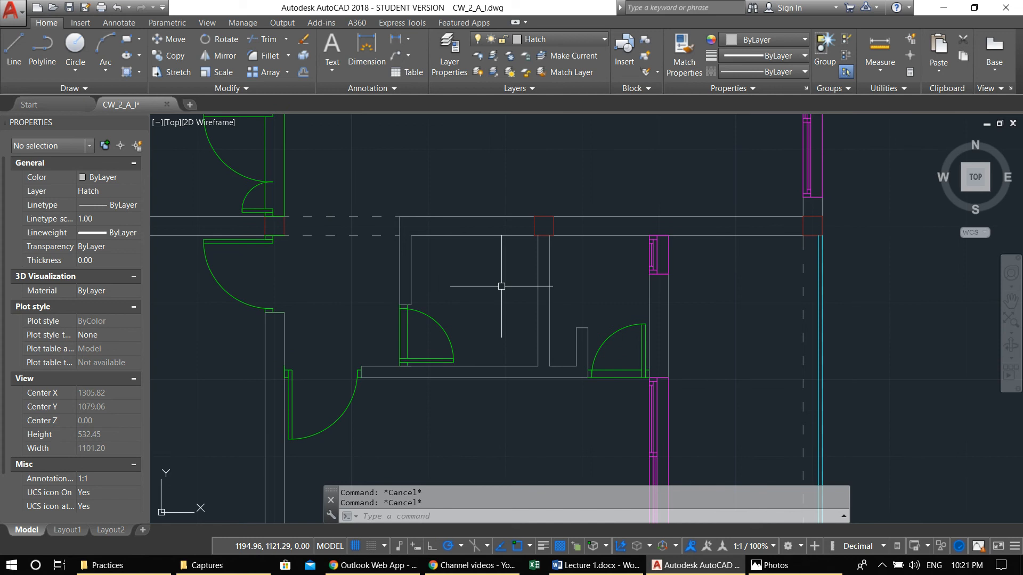
# Step: Hatch the left small room below the corridor wall, including its door swing area, with the ANGLE pattern at scale 50
pyautogui.write('h')
pyautogui.press('Return')
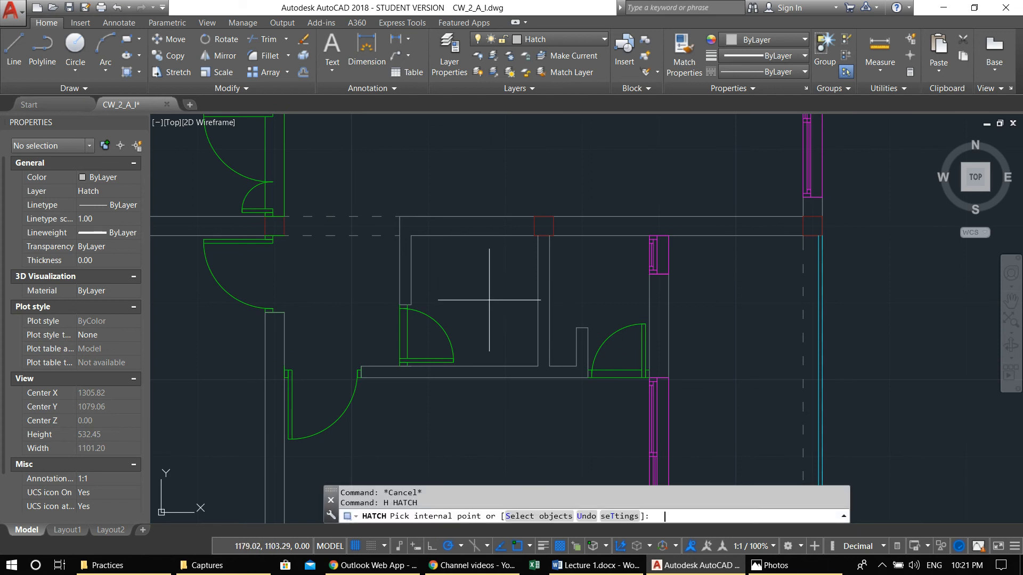
pyautogui.click(489, 300)
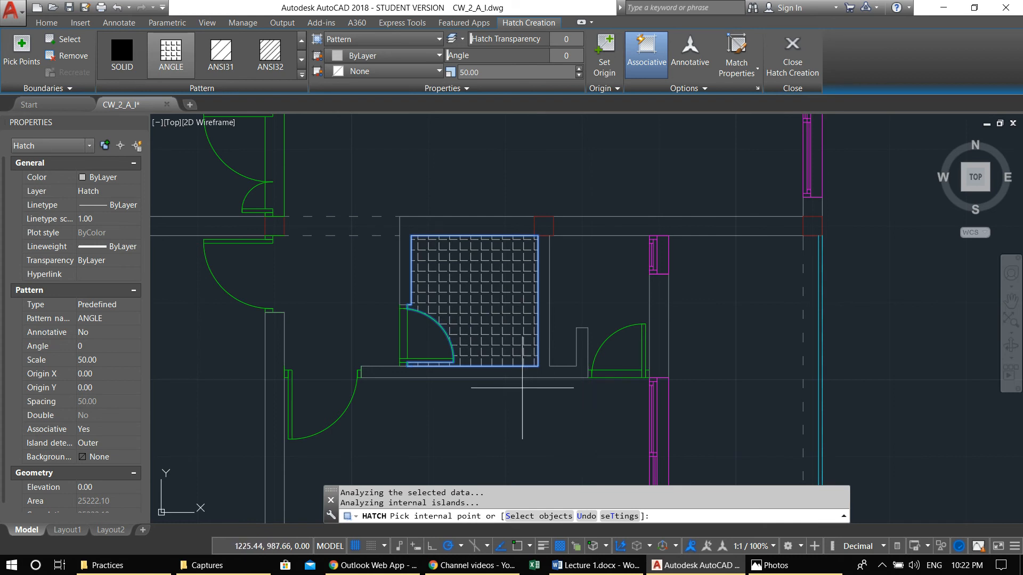
pyautogui.click(446, 338)
pyautogui.scroll(2, 422, 334)
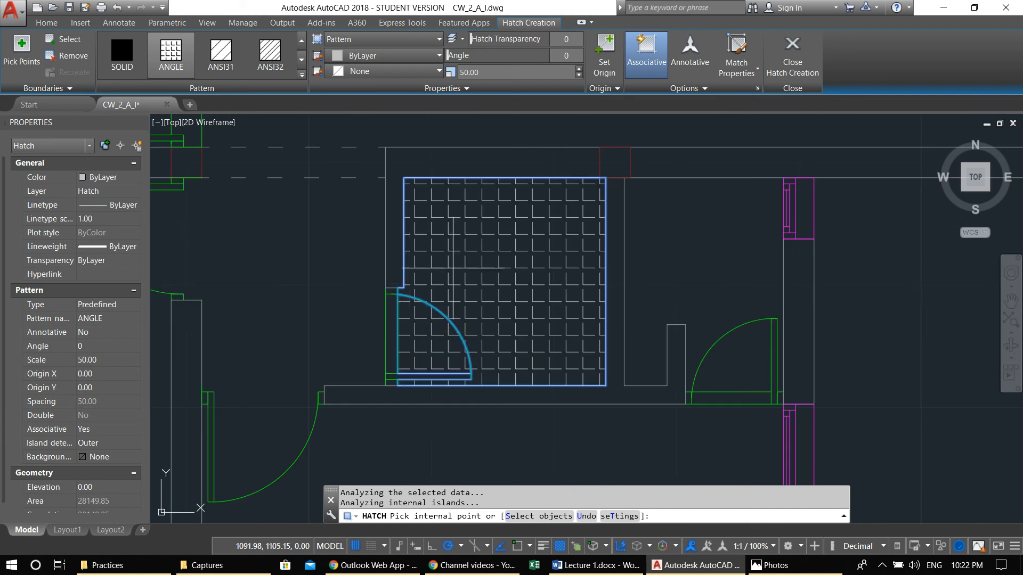
pyautogui.moveTo(656, 292)
pyautogui.mouseDown(button='middle')
pyautogui.moveTo(521, 281)
pyautogui.moveTo(503, 296)
pyautogui.mouseUp(button='middle')
pyautogui.press('Return')
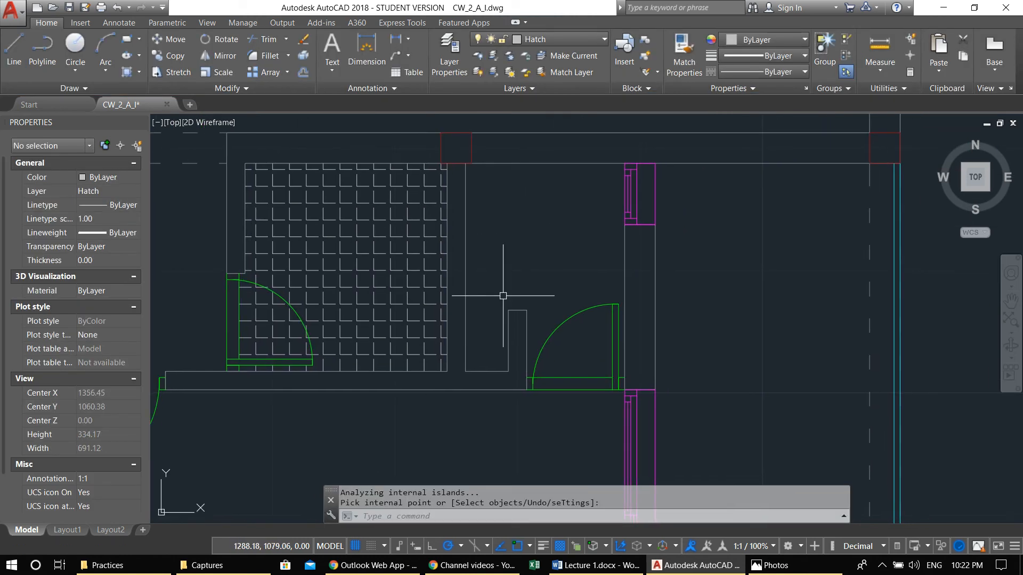
# Step: Draw a line closing the open top of the small niche beside the right small room's door
pyautogui.press('l')
pyautogui.press('Return')
pyautogui.click(509, 310)
pyautogui.click(465, 311)
pyautogui.press('Return')
# Step: Offset the niche's closing line 5 units into the niche
pyautogui.write('o')
pyautogui.press('Return')
pyautogui.write('5')
pyautogui.press('Return')
pyautogui.click(491, 311)
pyautogui.click(486, 351)
pyautogui.press('Escape')
# Step: Assign the two parallel niche lines to the Elevation layer
pyautogui.click(491, 339)
pyautogui.click(491, 266)
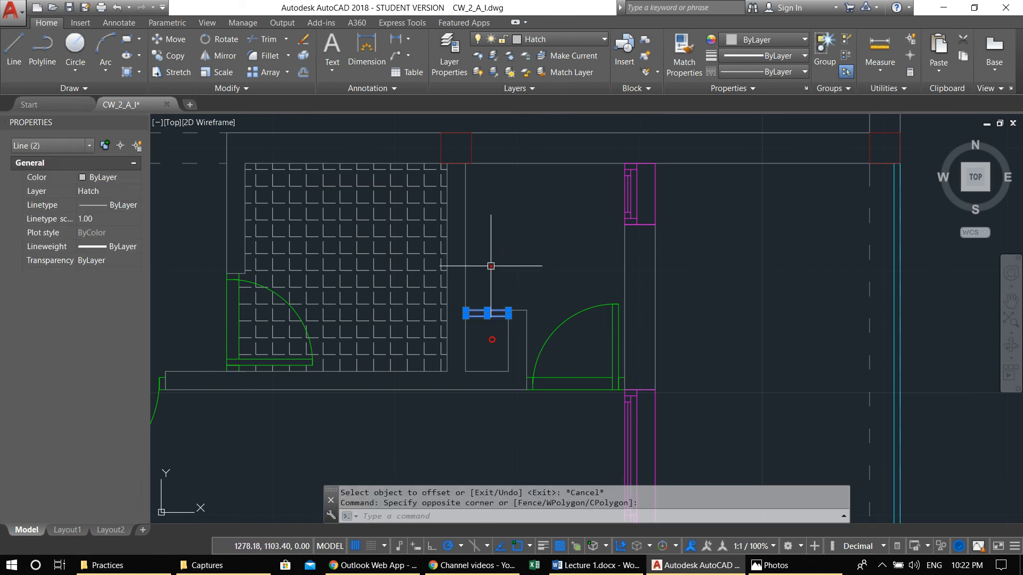
pyautogui.click(569, 42)
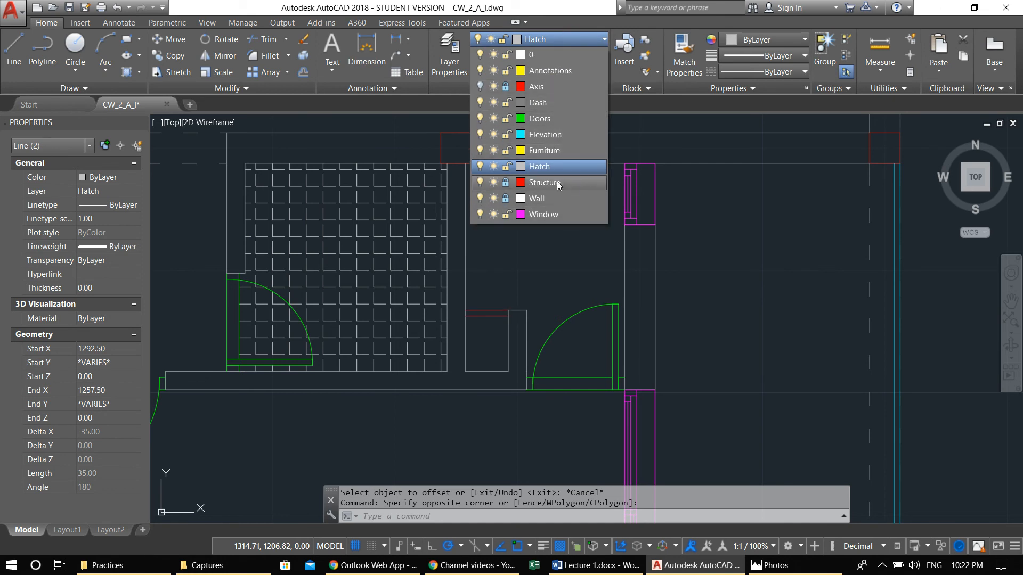
pyautogui.click(554, 135)
pyautogui.press('Escape')
# Step: Assign the two parallel lines across the niche to the Doors layer
pyautogui.moveTo(486, 279); pyautogui.dragTo(520, 268, button='middle')
pyautogui.click(529, 322)
pyautogui.click(523, 256)
pyautogui.click(570, 38)
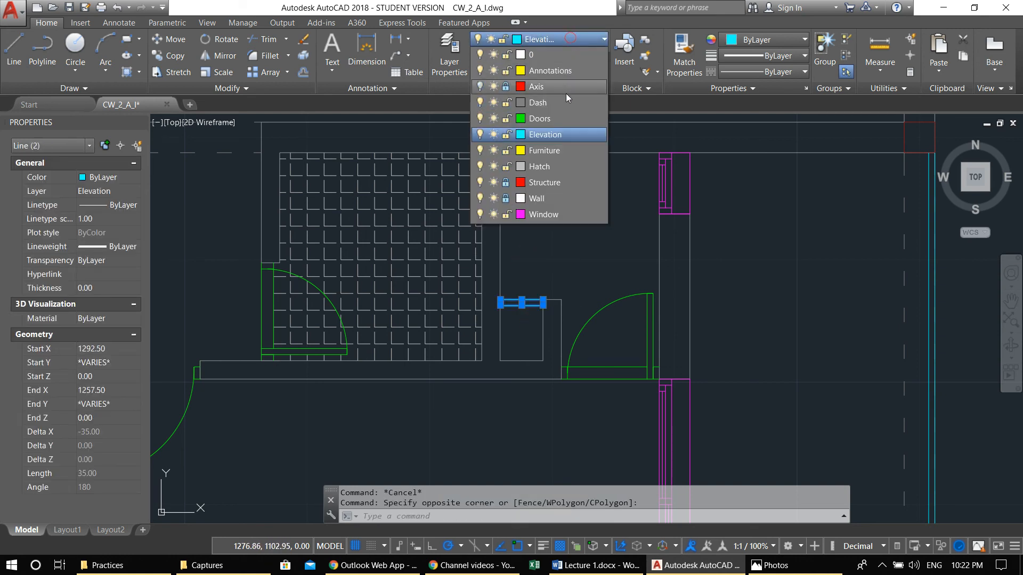
pyautogui.click(548, 119)
pyautogui.press('Escape')
pyautogui.moveTo(539, 269); pyautogui.dragTo(545, 270, button='middle')
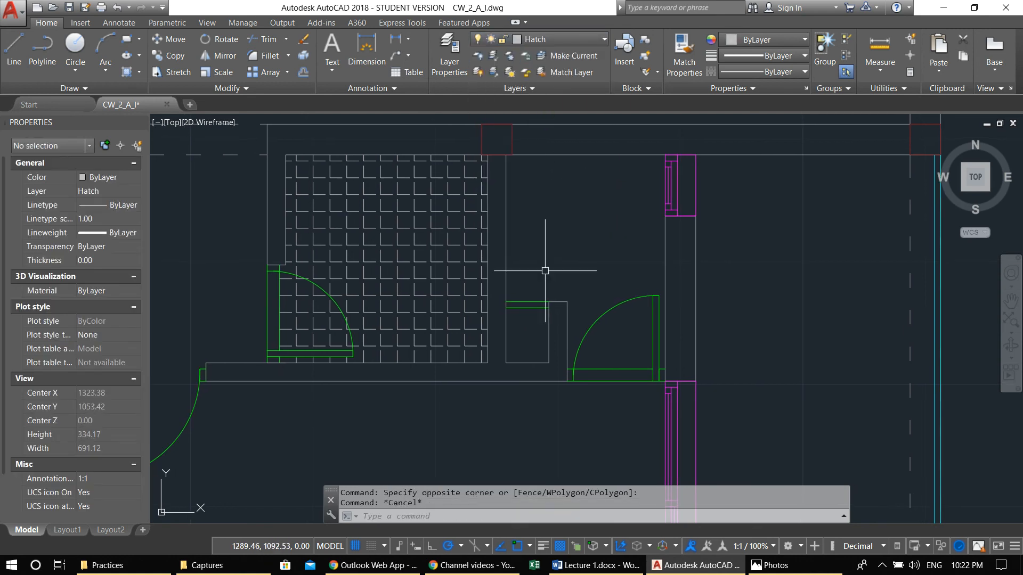
# Step: Hatch the right small room's floor, including its door swing area, with the ANGLE pattern at scale 50
pyautogui.write('h')
pyautogui.press('Return')
pyautogui.click(563, 259)
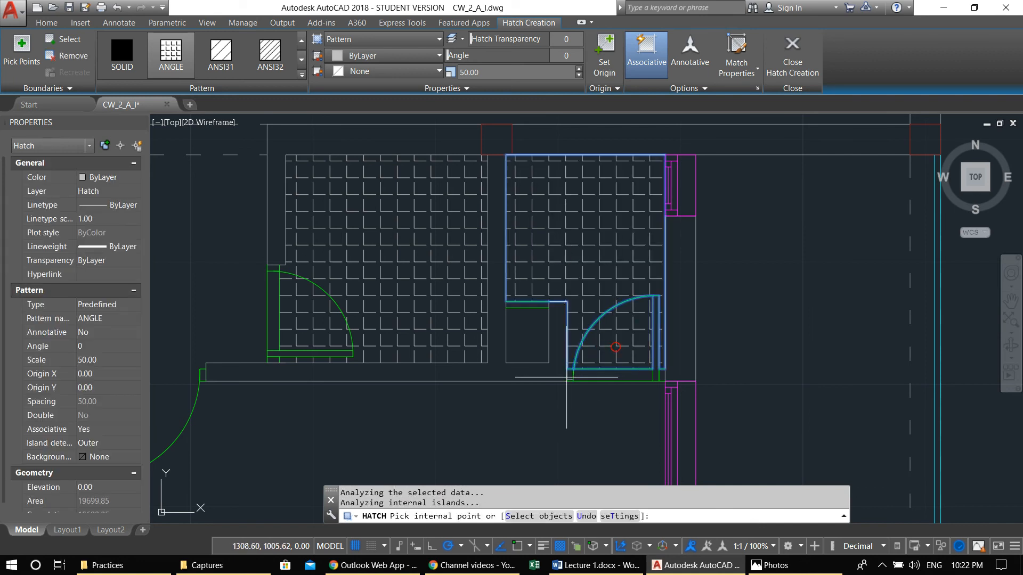
pyautogui.press('Return')
# Step: Set the pattern scale of the left small room's hatch to 70
pyautogui.scroll(-5, 463, 331)
pyautogui.scroll(3, 527, 325)
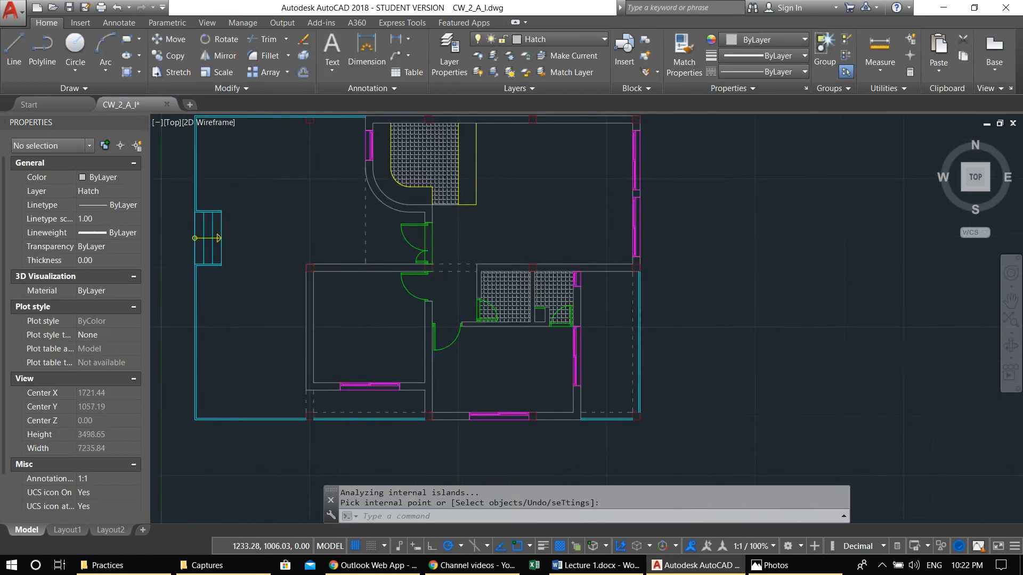
pyautogui.scroll(1, 527, 325)
pyautogui.scroll(1, 531, 293)
pyautogui.click(547, 330)
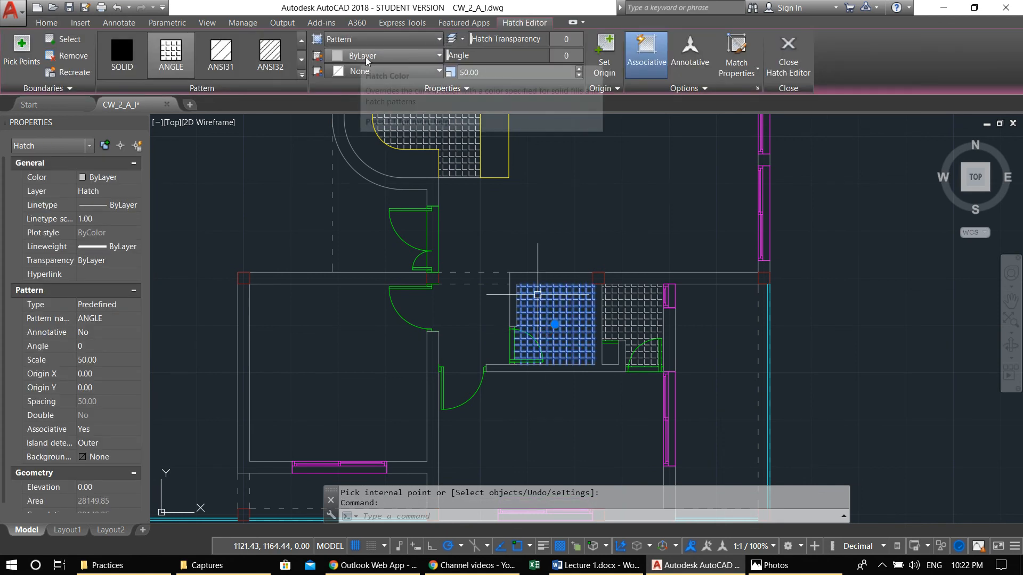
pyautogui.click(465, 72)
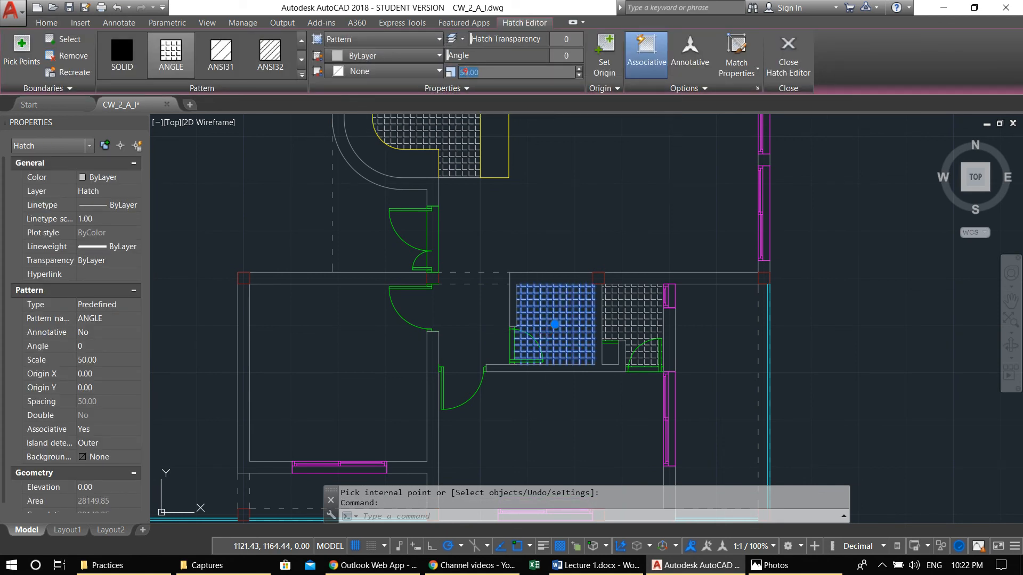
pyautogui.write('70')
pyautogui.press('Escape')
pyautogui.press('Escape')
pyautogui.moveTo(502, 124); pyautogui.dragTo(487, 202, button='middle')
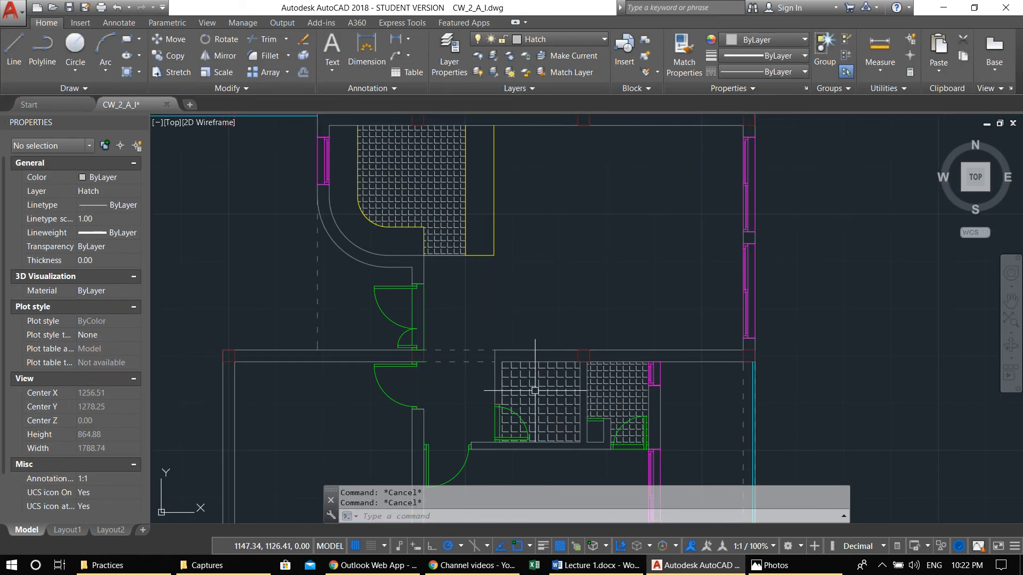
# Step: Match the left small room's hatch properties onto the hatches of the right small room and the curved counter area
pyautogui.moveTo(493, 286); pyautogui.dragTo(463, 269, button='middle')
pyautogui.write('ma')
pyautogui.press('Return')
pyautogui.click(513, 368)
pyautogui.click(586, 384)
pyautogui.click(360, 145)
pyautogui.scroll(-4, 433, 264)
pyautogui.press('Escape')
pyautogui.press('Escape')
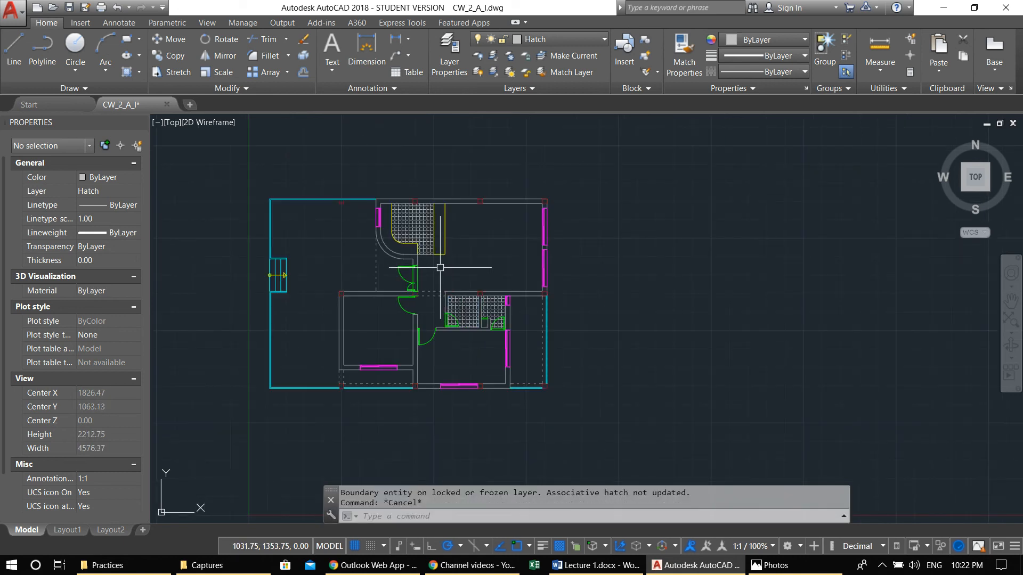
# Step: Make the Annotations layer current
pyautogui.moveTo(425, 294); pyautogui.dragTo(526, 245, button='middle')
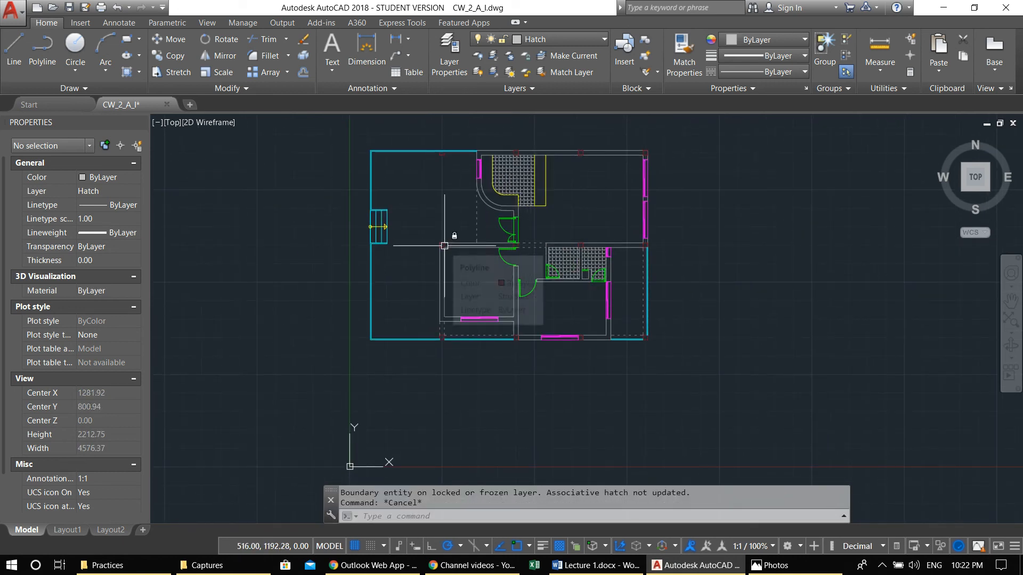
pyautogui.press('Escape')
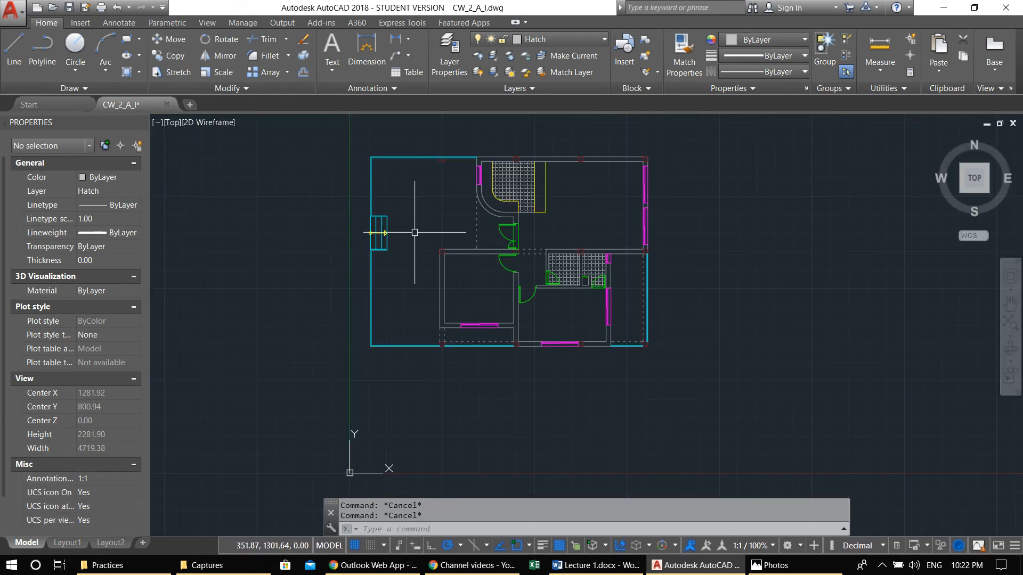
pyautogui.click(538, 39)
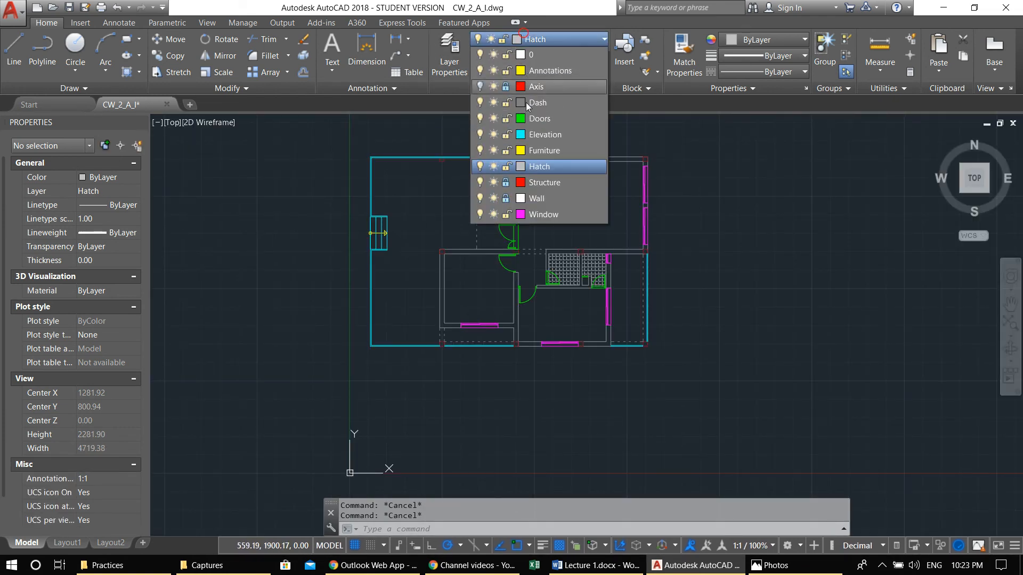
pyautogui.click(542, 151)
pyautogui.click(532, 43)
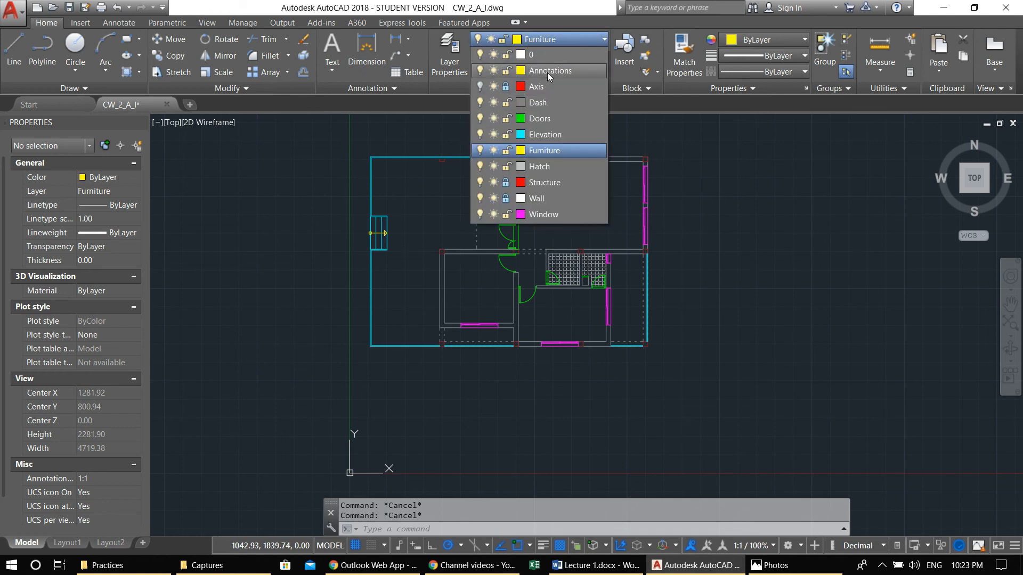
pyautogui.click(548, 71)
# Step: Draw a horizontal section line across the whole plan, from outside the entrance steps to beyond the opposite outer wall
pyautogui.write('l')
pyautogui.press('Return')
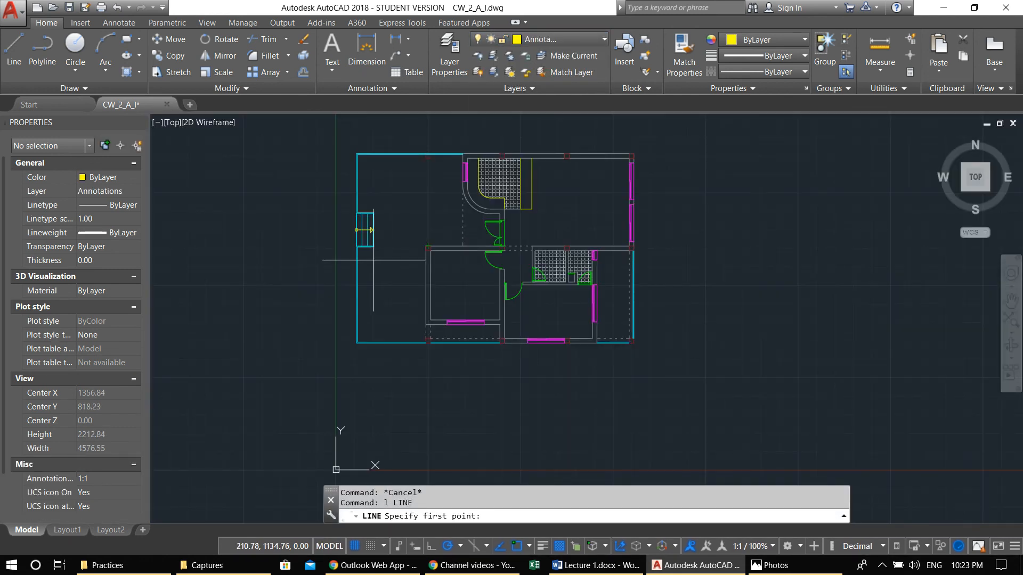
pyautogui.scroll(4, 325, 245)
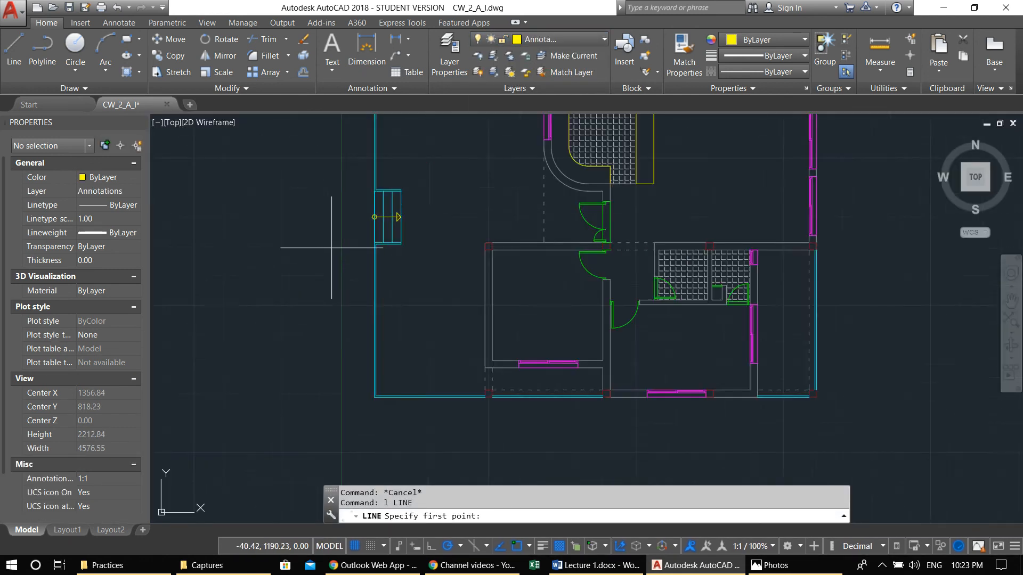
pyautogui.click(318, 221)
pyautogui.scroll(-4, 318, 221)
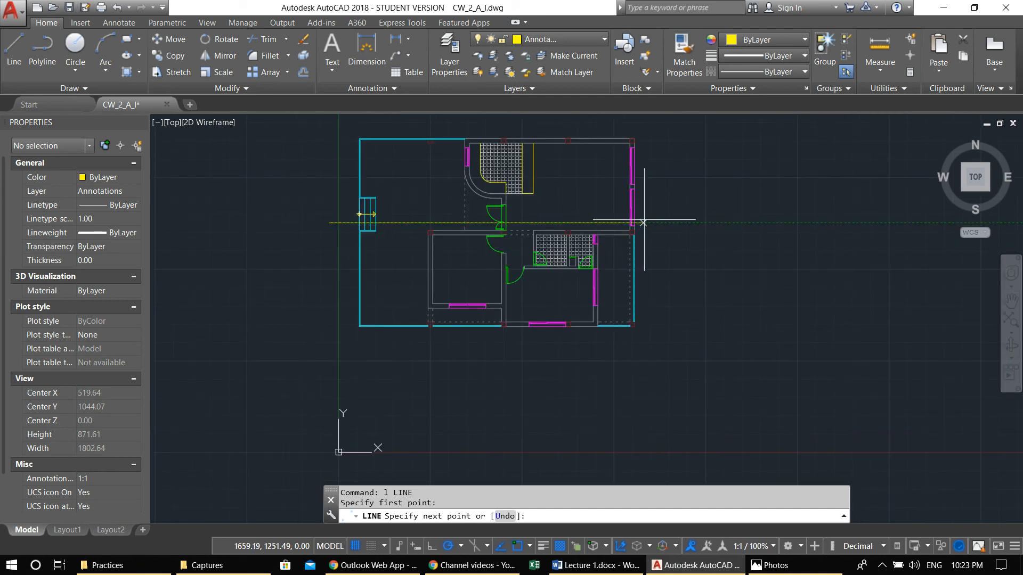
pyautogui.scroll(3, 649, 222)
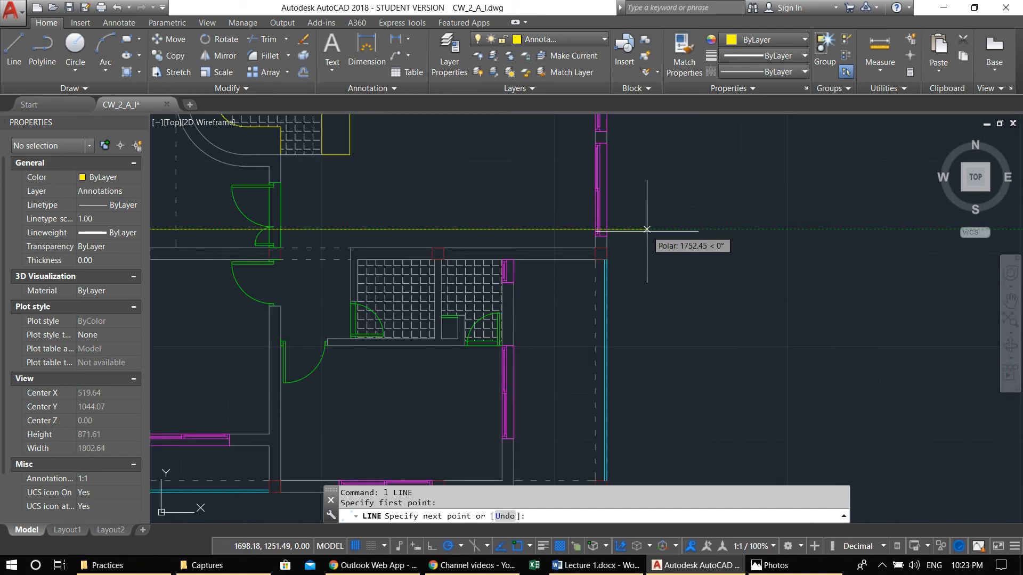
pyautogui.scroll(1, 647, 228)
pyautogui.scroll(-2, 647, 228)
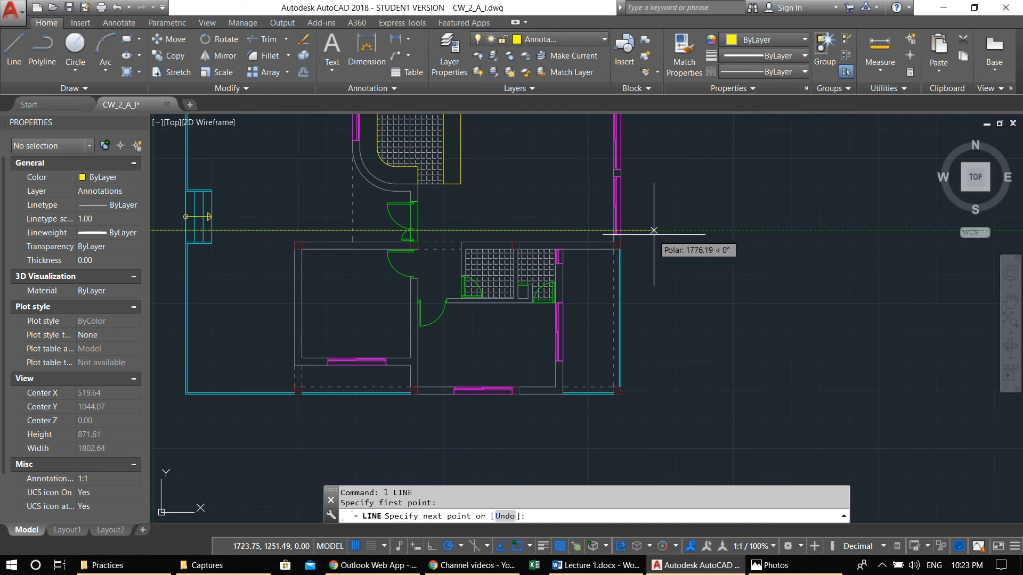
pyautogui.click(691, 230)
pyautogui.press('Escape')
pyautogui.scroll(2, 687, 228)
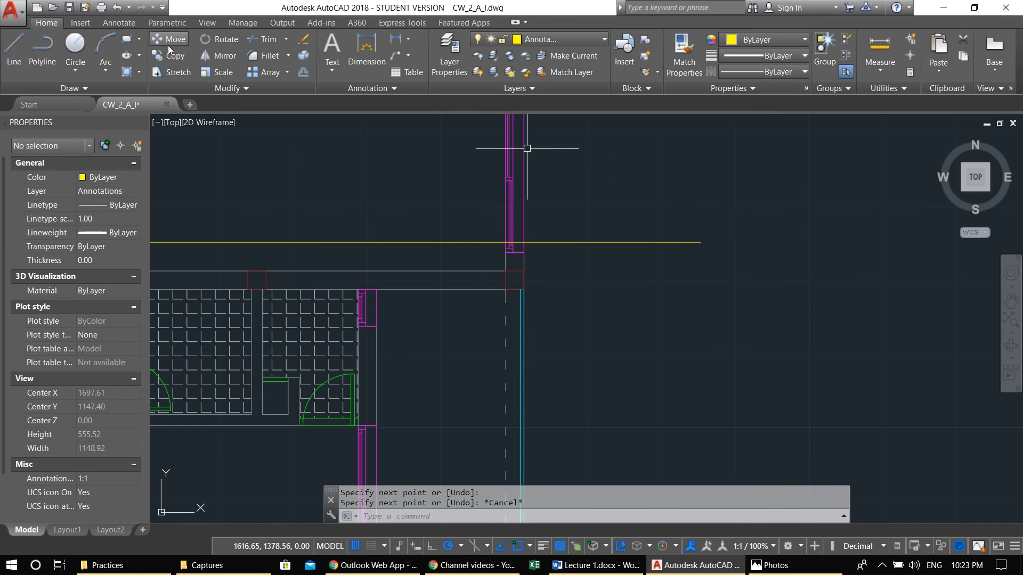
pyautogui.click(140, 38)
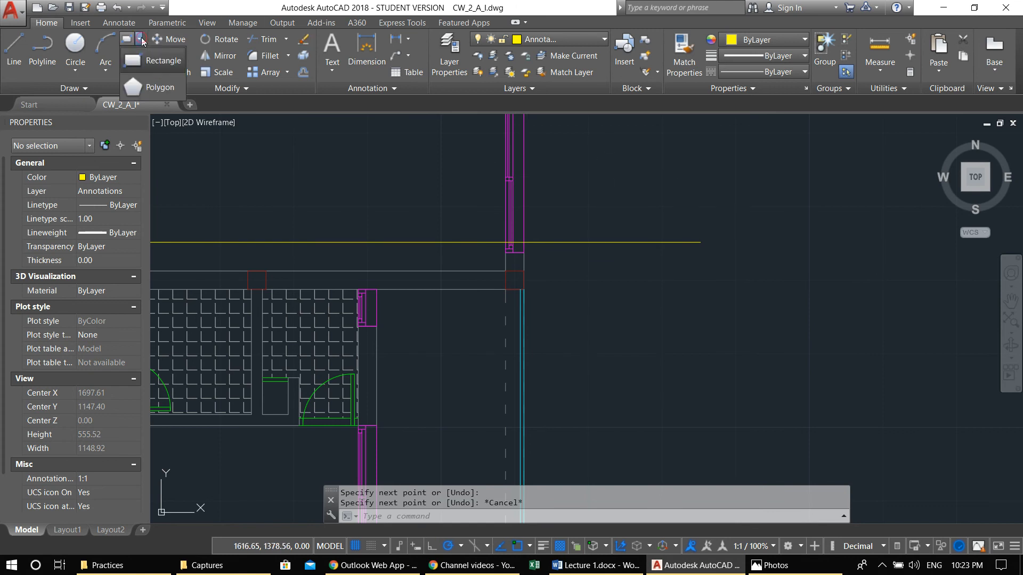
pyautogui.click(165, 87)
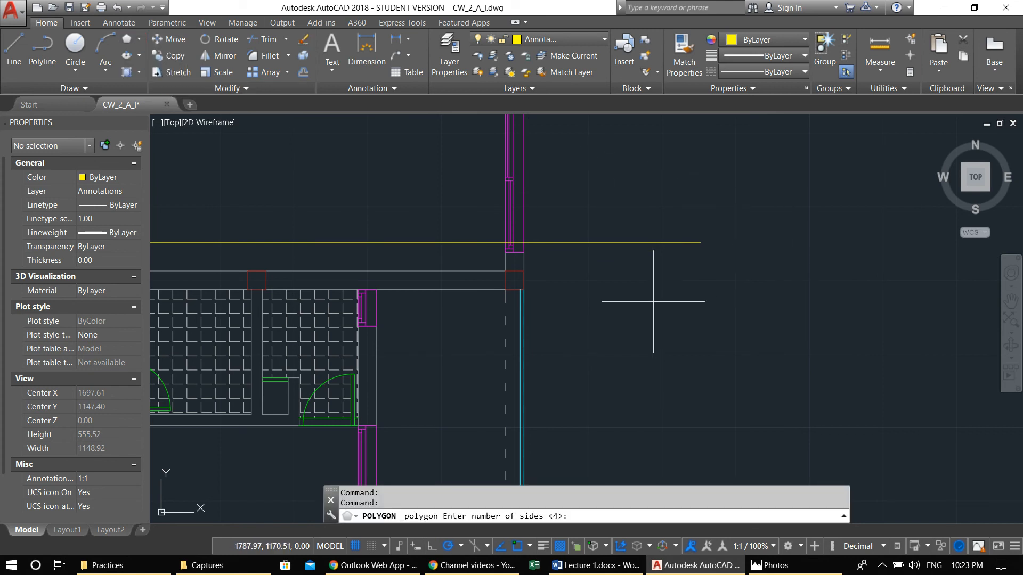
pyautogui.write('3')
pyautogui.press('Return')
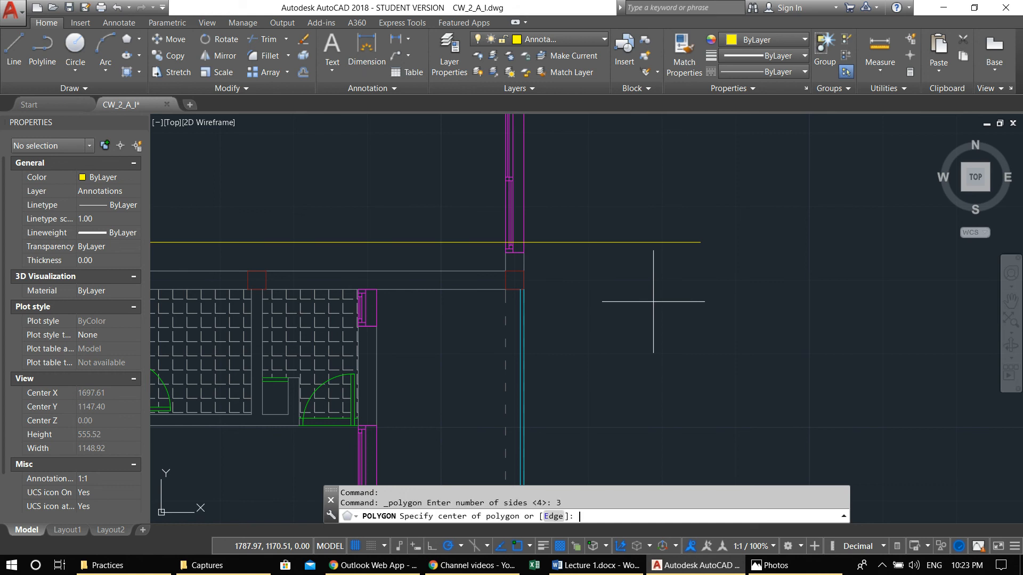
pyautogui.click(630, 211)
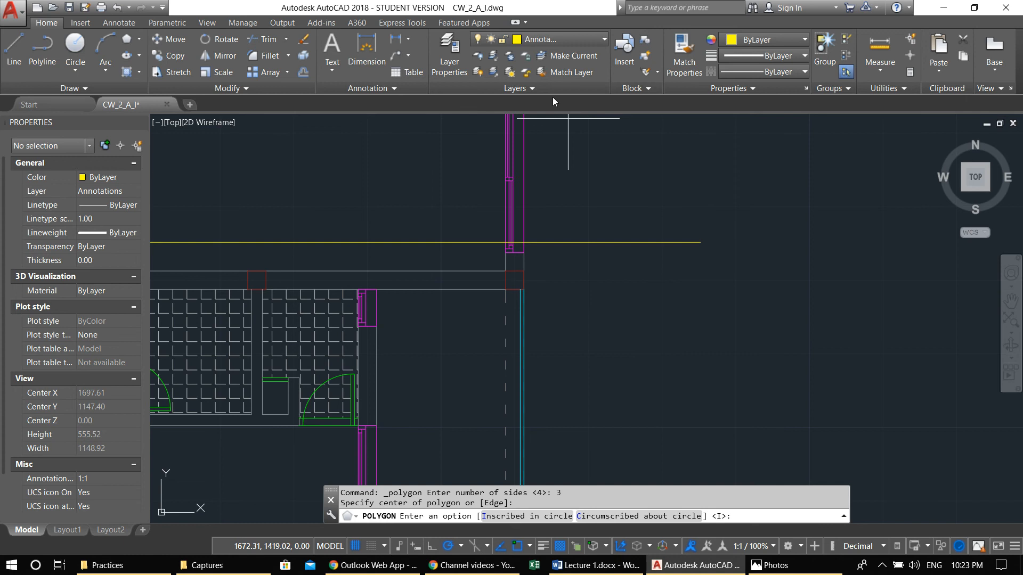
pyautogui.press('Escape')
pyautogui.press('Escape')
# Step: Draw a closed, upward-pointing triangle from three lines just above the section line's right end
pyautogui.moveTo(609, 193)
pyautogui.mouseDown(button='middle')
pyautogui.moveTo(637, 206)
pyautogui.moveTo(610, 204)
pyautogui.mouseUp(button='middle')
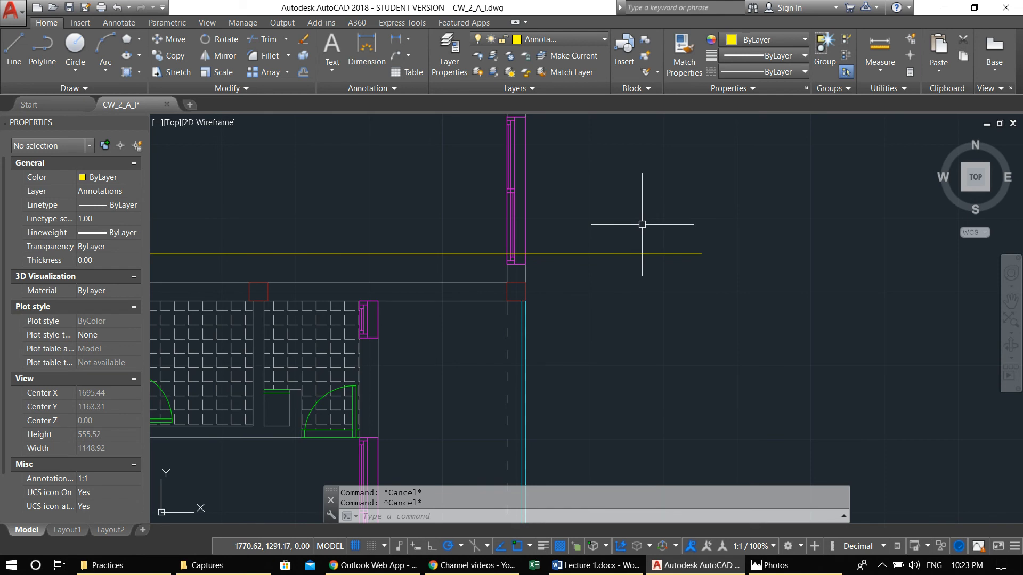
pyautogui.write('l')
pyautogui.press('Return')
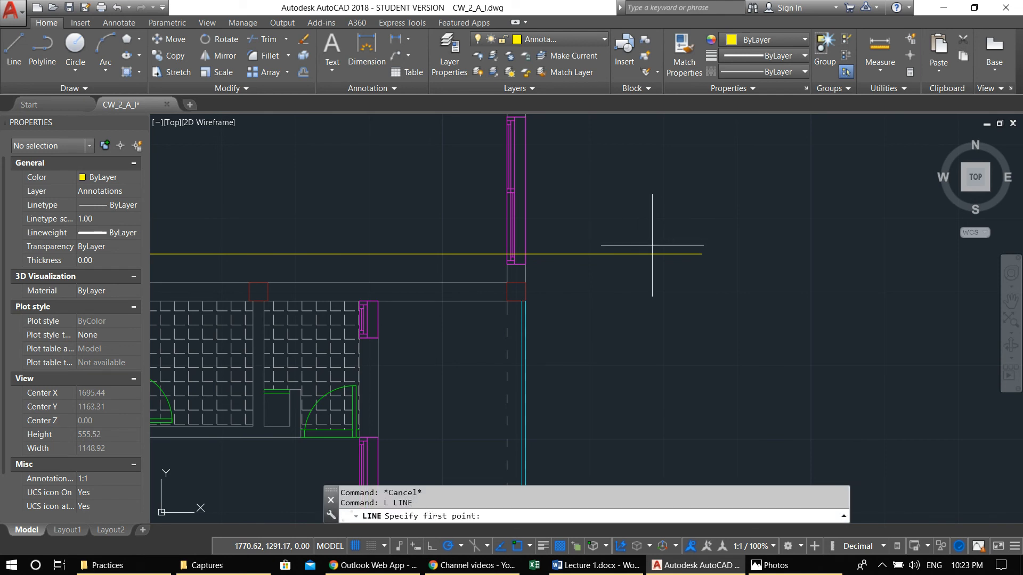
pyautogui.click(627, 229)
pyautogui.click(714, 229)
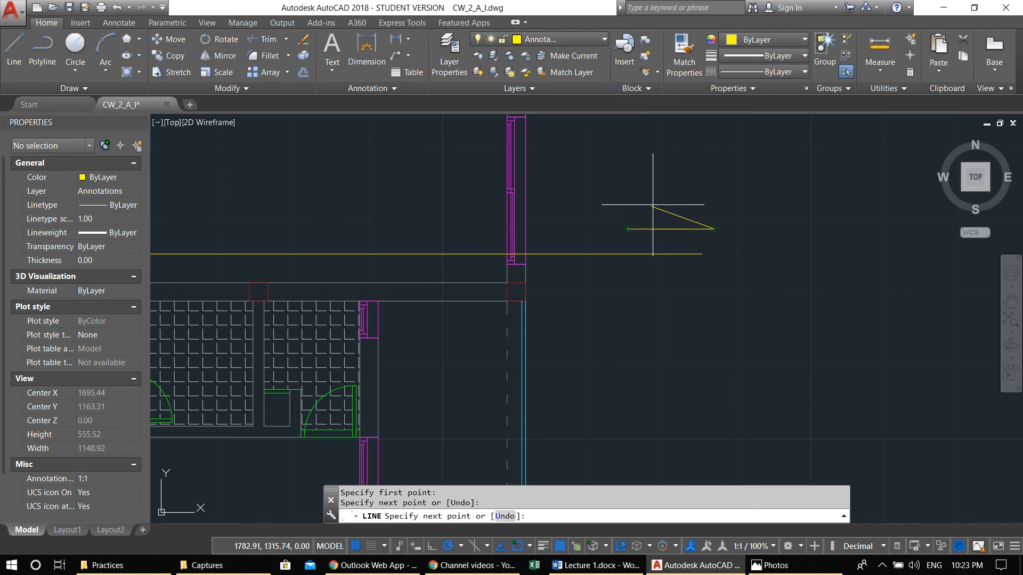
pyautogui.click(674, 187)
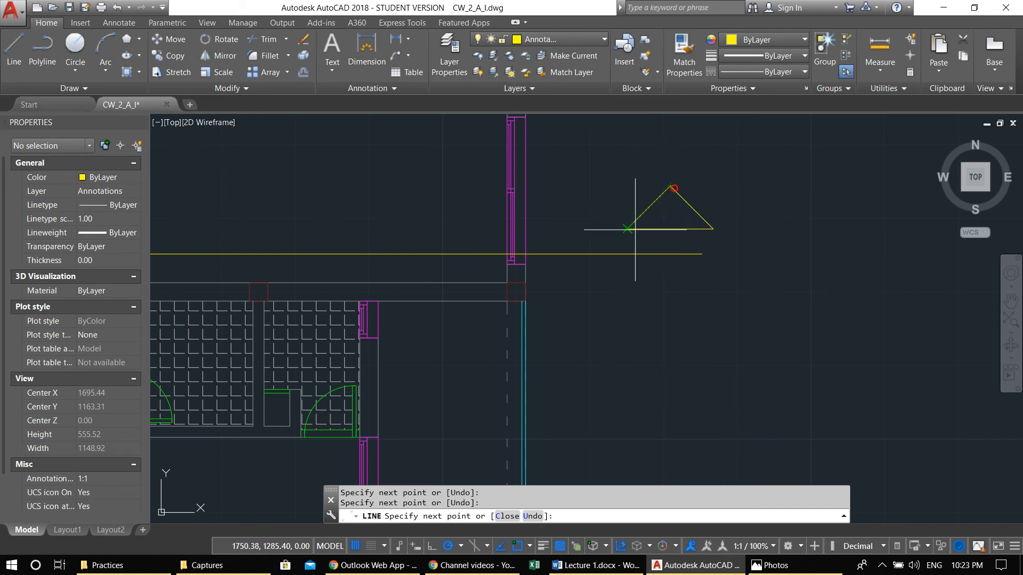
pyautogui.click(634, 230)
pyautogui.press('Return')
# Step: Move the triangle so that its lower right corner lies on the section line's right endpoint
pyautogui.click(601, 183)
pyautogui.click(736, 232)
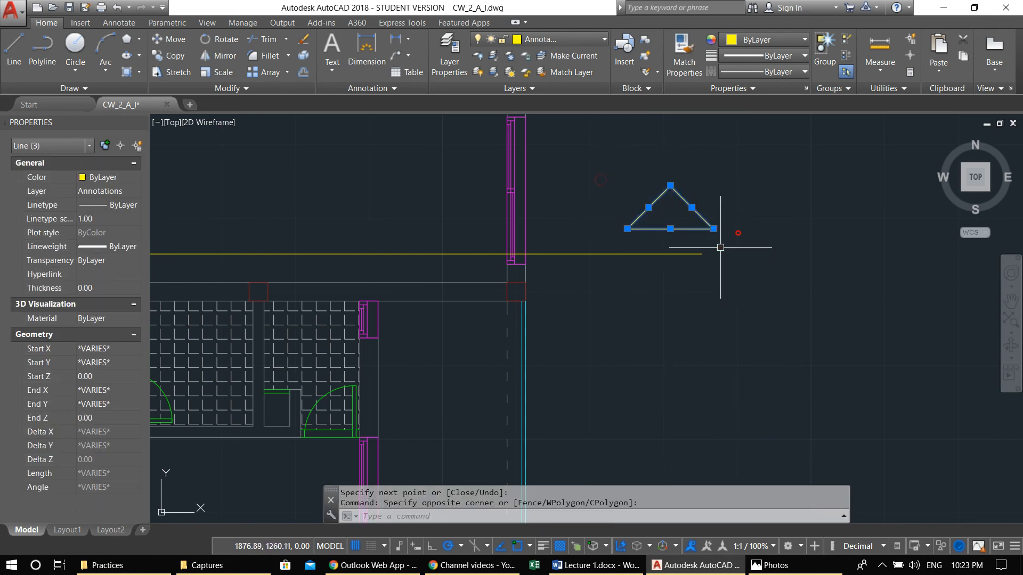
pyautogui.scroll(4, 719, 248)
pyautogui.write('m')
pyautogui.press('Return')
pyautogui.click(701, 198)
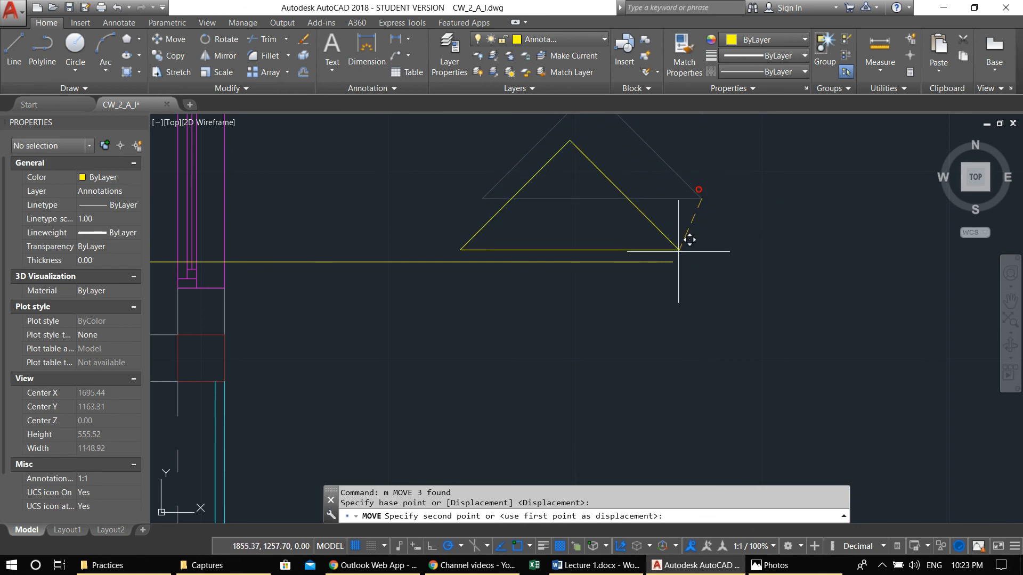
pyautogui.click(670, 261)
# Step: Move the triangle straight up by about 7.7 units, leaving a small gap above the section line
pyautogui.click(411, 137)
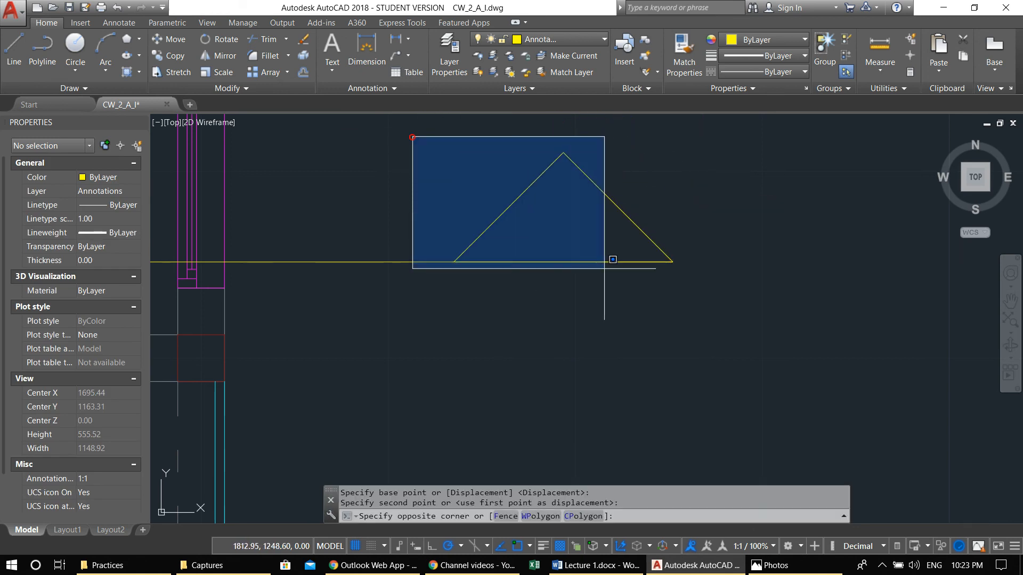
pyautogui.click(726, 313)
pyautogui.moveTo(726, 313); pyautogui.dragTo(706, 304, button='middle')
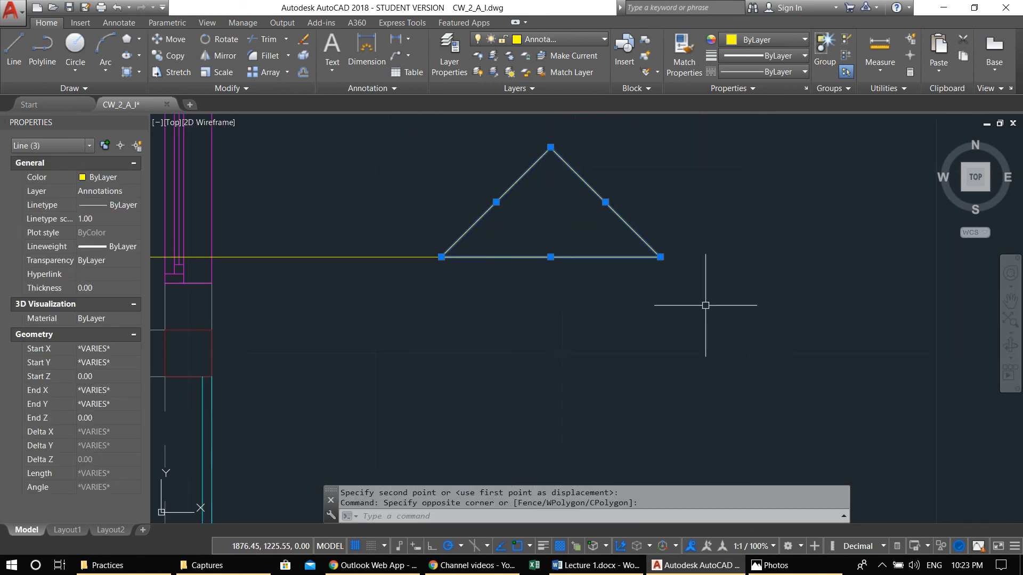
pyautogui.write('m')
pyautogui.press('Return')
pyautogui.click(713, 286)
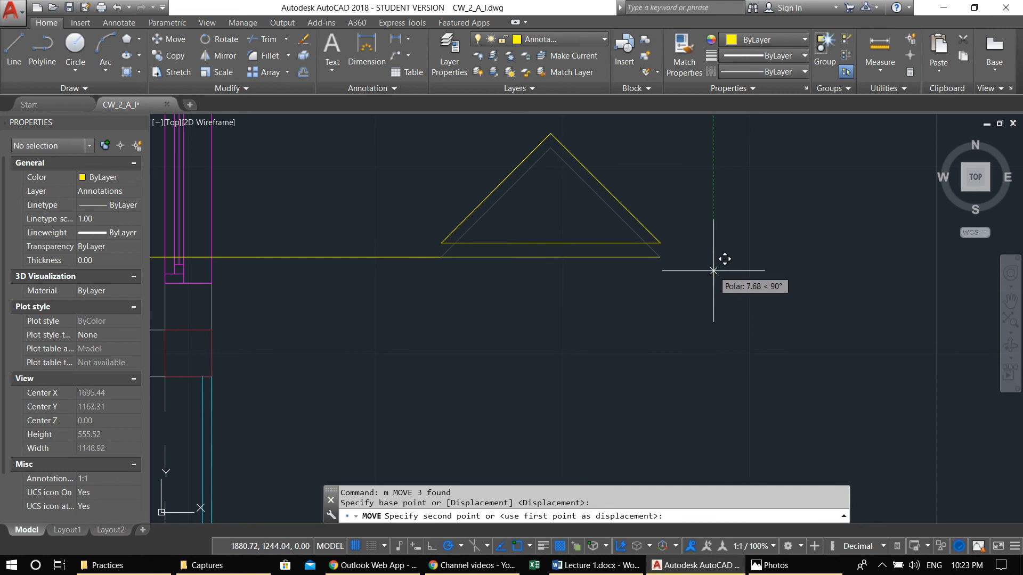
pyautogui.click(713, 270)
pyautogui.scroll(-3, 712, 282)
pyautogui.moveTo(694, 312); pyautogui.dragTo(797, 312, button='middle')
pyautogui.scroll(-4, 797, 312)
pyautogui.scroll(4, 797, 313)
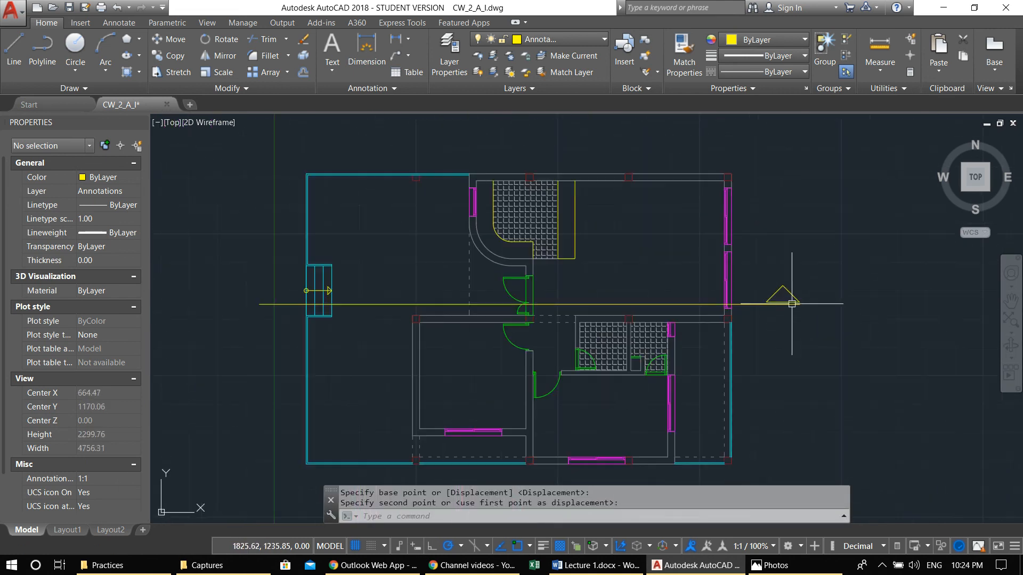
pyautogui.scroll(-5, 767, 303)
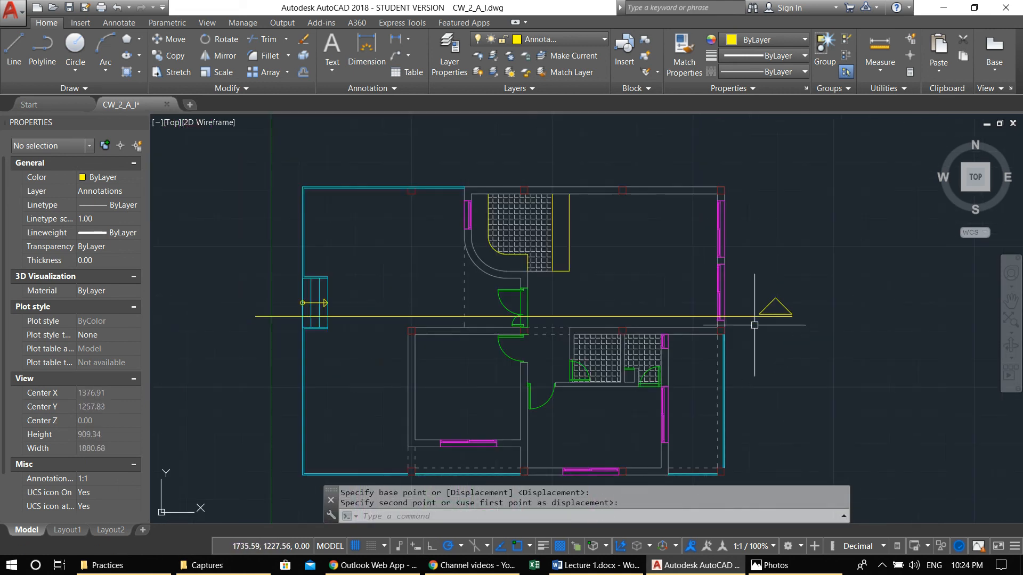
# Step: Copy the triangle to the section line's left end, keeping the same gap above the line
pyautogui.scroll(3, 745, 294)
pyautogui.click(741, 283)
pyautogui.click(822, 352)
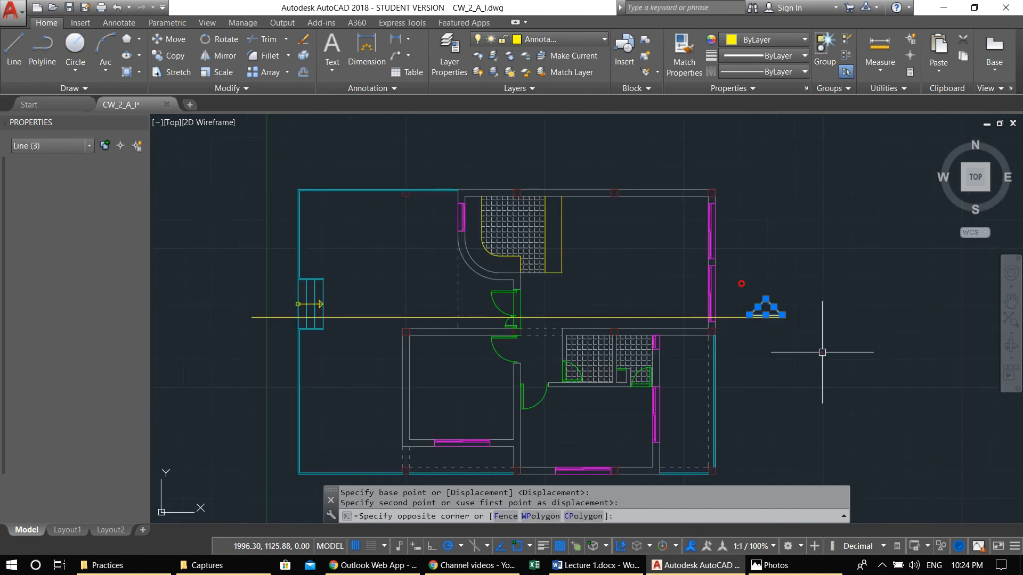
pyautogui.moveTo(822, 352); pyautogui.dragTo(797, 352, button='middle')
pyautogui.write('co')
pyautogui.press('Return')
pyautogui.press('Return')
pyautogui.scroll(5, 757, 318)
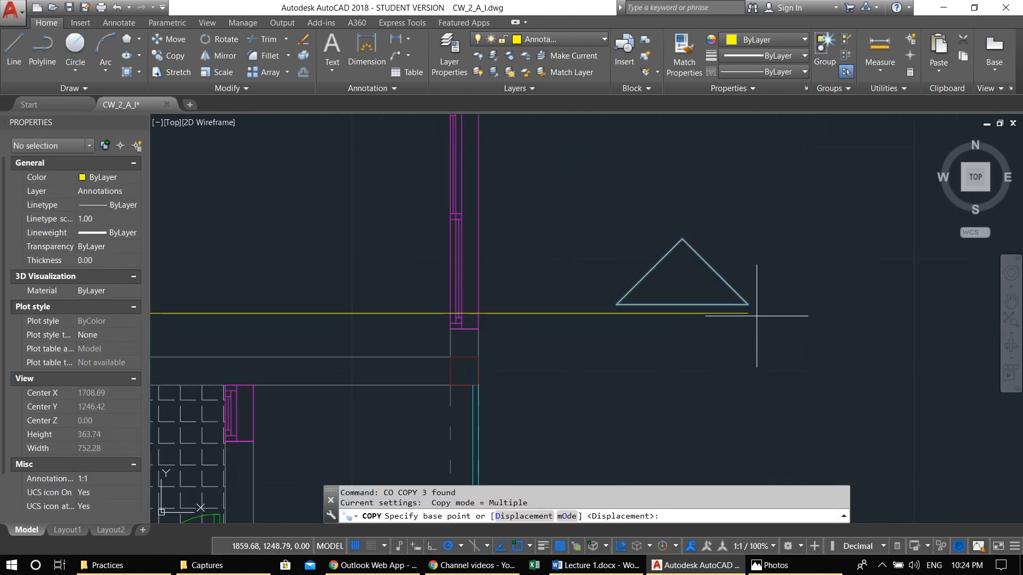
pyautogui.scroll(-4, 468, 304)
pyautogui.moveTo(467, 305); pyautogui.dragTo(928, 297, button='middle')
pyautogui.moveTo(303, 304); pyautogui.dragTo(549, 301, button='middle')
pyautogui.scroll(2, 549, 302)
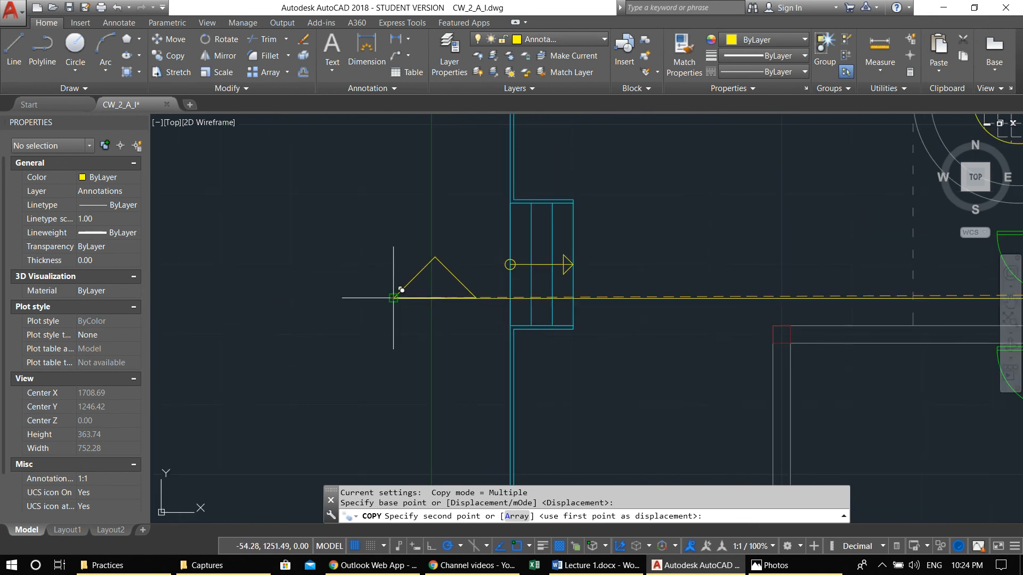
pyautogui.scroll(4, 394, 296)
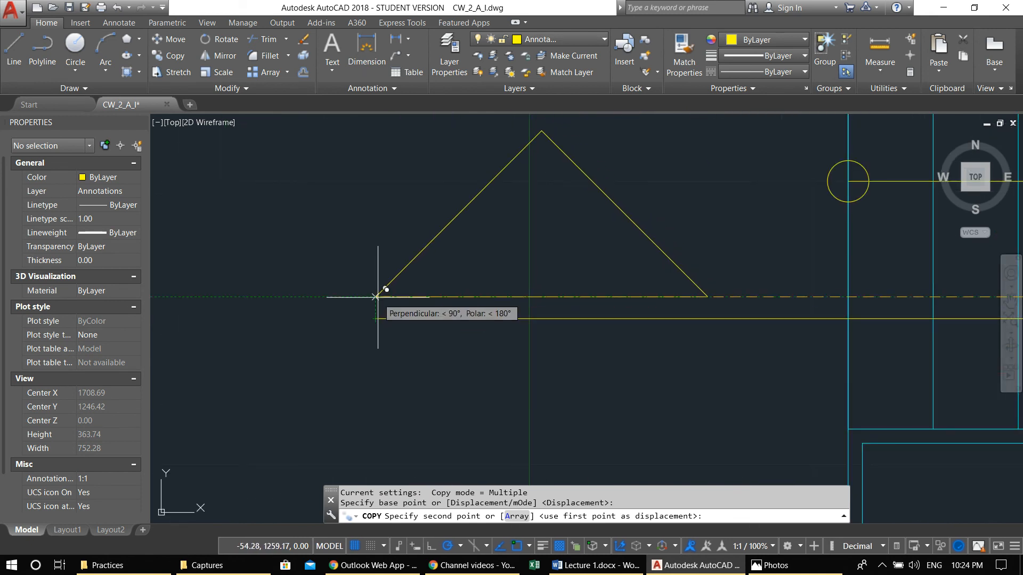
pyautogui.click(375, 296)
pyautogui.scroll(-8, 376, 297)
pyautogui.scroll(2, 552, 289)
pyautogui.press('Escape')
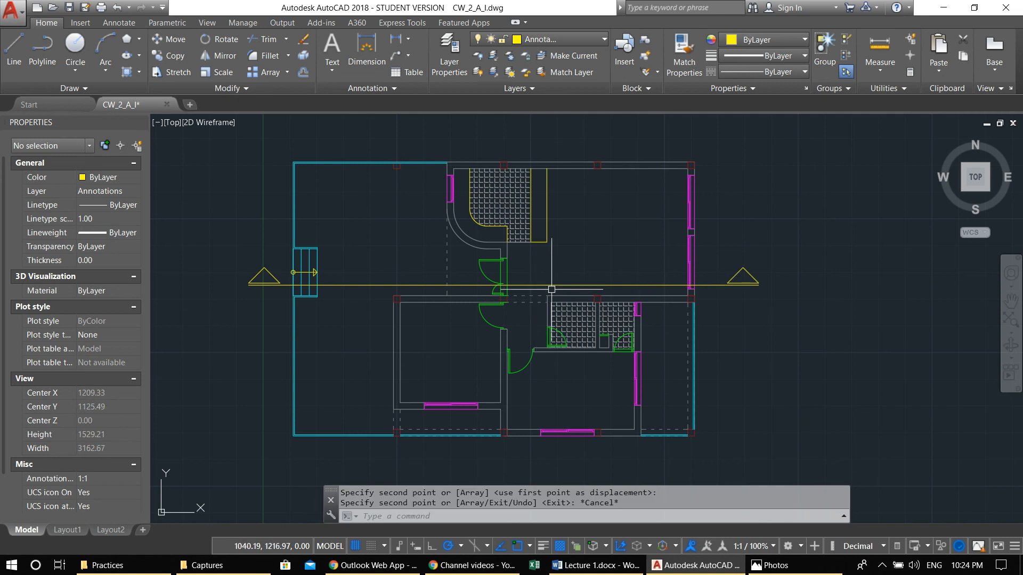
# Step: Scale the right-hand triangle by a factor of 0.7 about its lower right corner and save the drawing
pyautogui.scroll(4, 781, 276)
pyautogui.press('Escape')
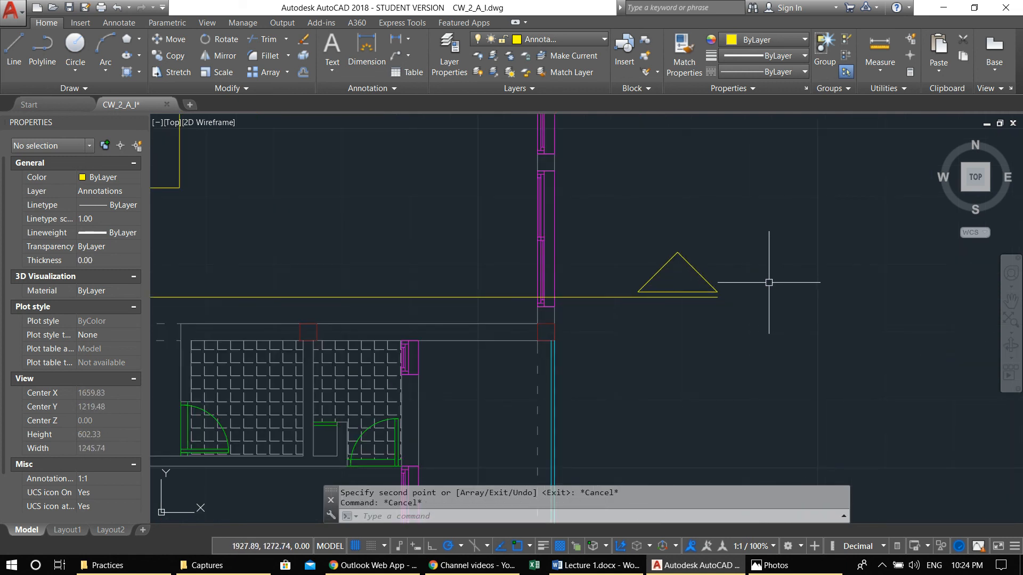
pyautogui.click(620, 217)
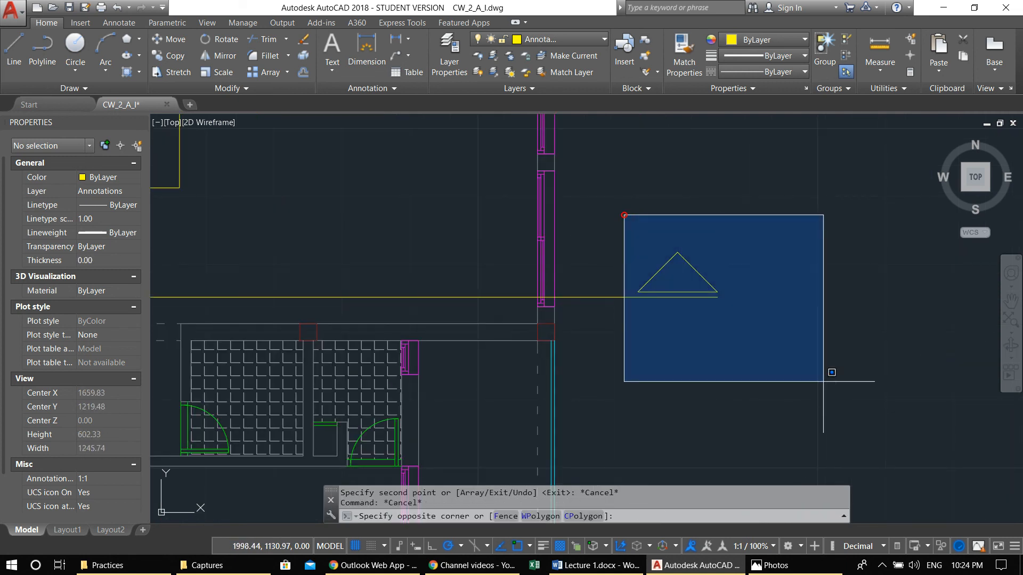
pyautogui.click(825, 374)
pyautogui.write('sc')
pyautogui.press('Return')
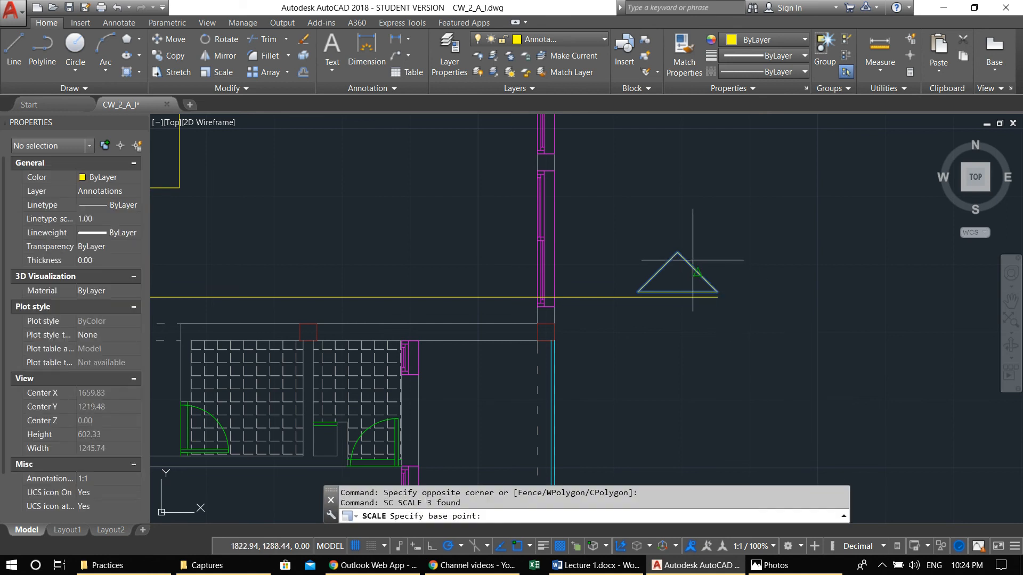
pyautogui.click(717, 290)
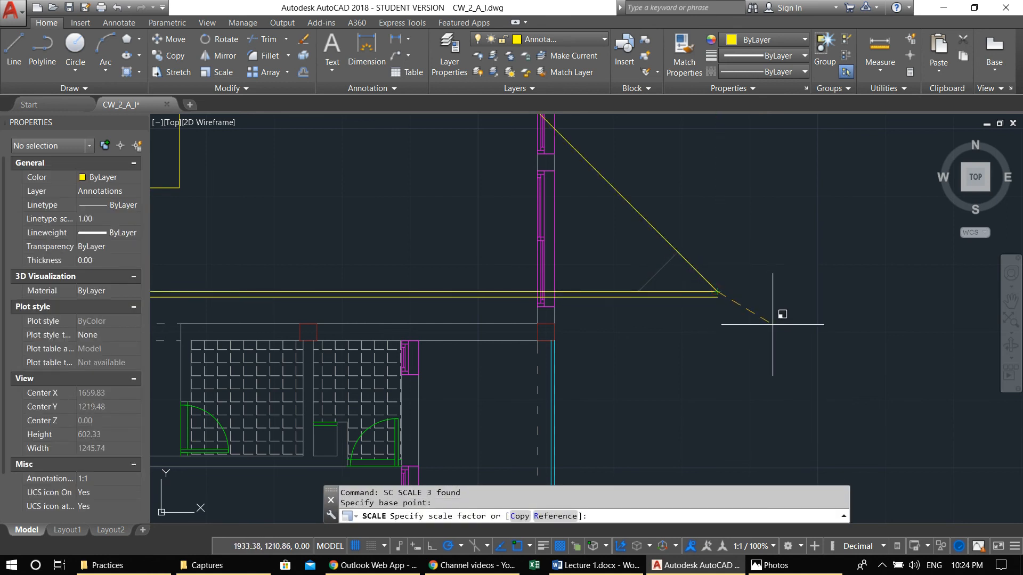
pyautogui.write('.7')
pyautogui.press('Return')
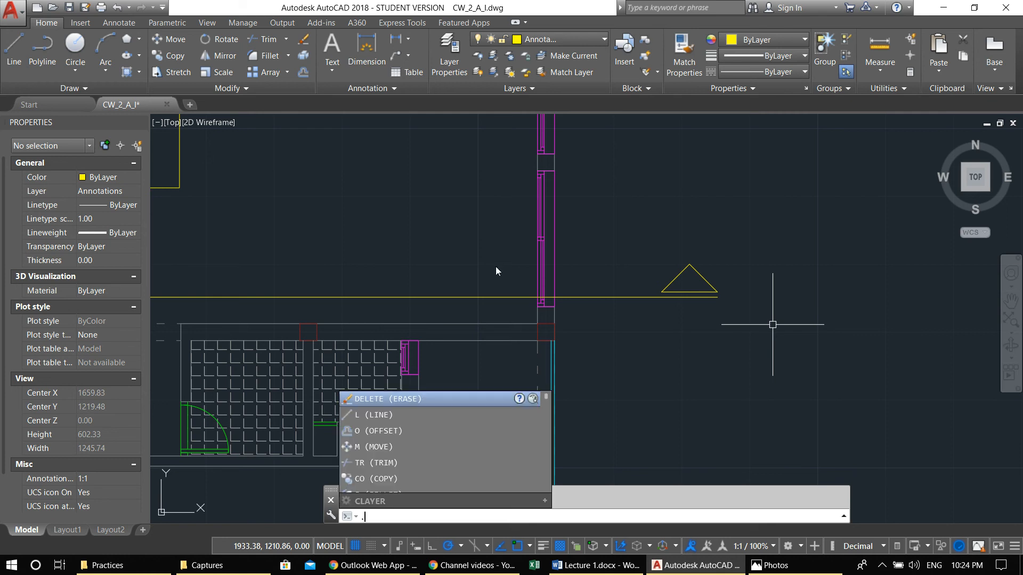
pyautogui.scroll(-4, 536, 253)
pyautogui.hotkey('ctrl', 's')
pyautogui.scroll(-2, 517, 261)
pyautogui.moveTo(516, 262); pyautogui.dragTo(622, 285, button='middle')
pyautogui.scroll(2, 423, 291)
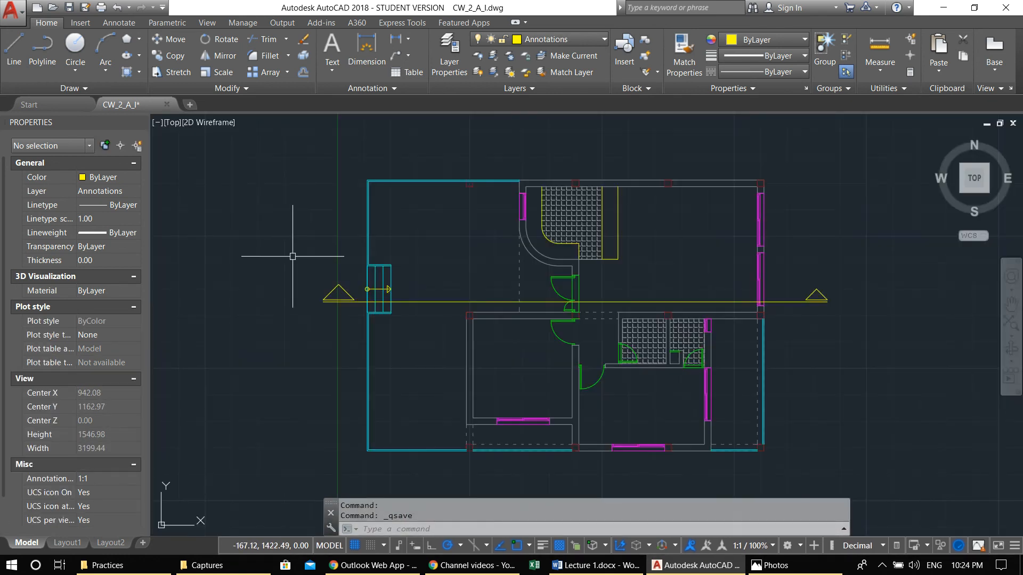
# Step: Erase the larger triangle at the section line's left end
pyautogui.click(289, 260)
pyautogui.click(357, 326)
pyautogui.write('e')
pyautogui.press('Return')
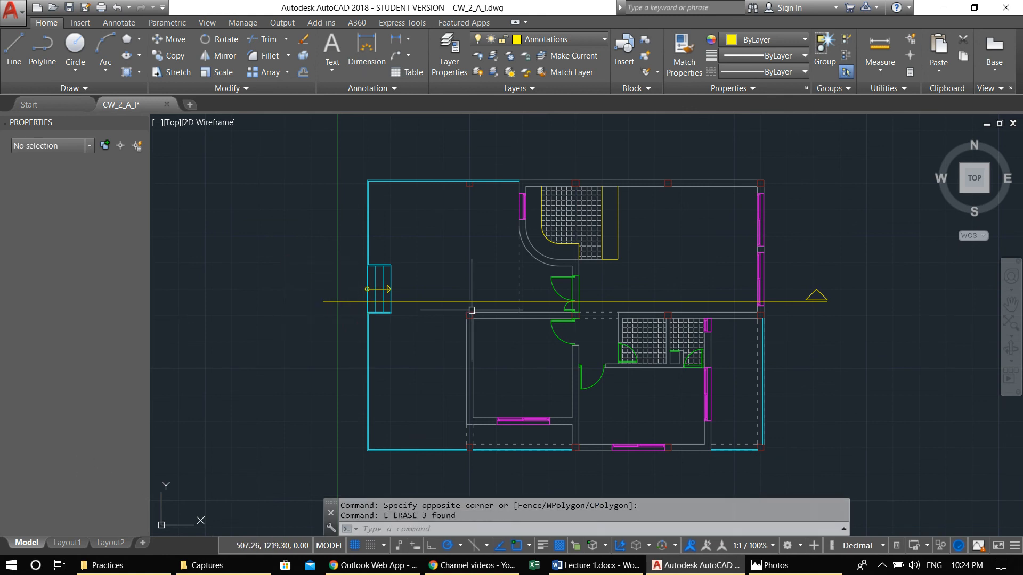
# Step: Copy the reduced triangle from its lower left corner to just above the section line's left endpoint, keeping the same gap
pyautogui.scroll(2, 791, 310)
pyautogui.click(788, 214)
pyautogui.click(928, 378)
pyautogui.moveTo(899, 368); pyautogui.dragTo(842, 381, button='middle')
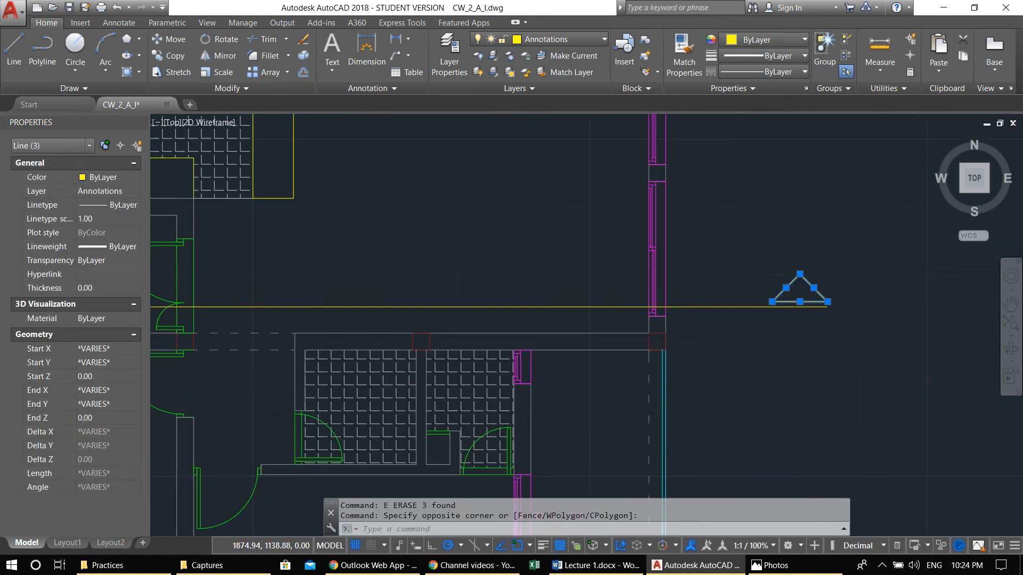
pyautogui.write('co')
pyautogui.press('Return')
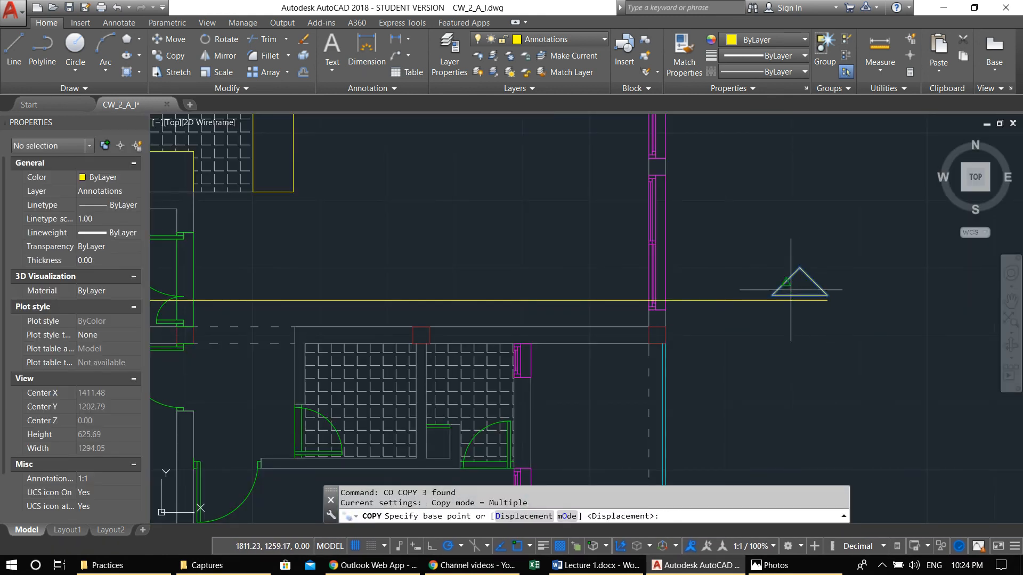
pyautogui.click(772, 295)
pyautogui.moveTo(394, 293); pyautogui.dragTo(849, 304, button='middle')
pyautogui.moveTo(527, 317); pyautogui.dragTo(981, 347, button='middle')
pyautogui.moveTo(406, 319); pyautogui.dragTo(667, 270, button='middle')
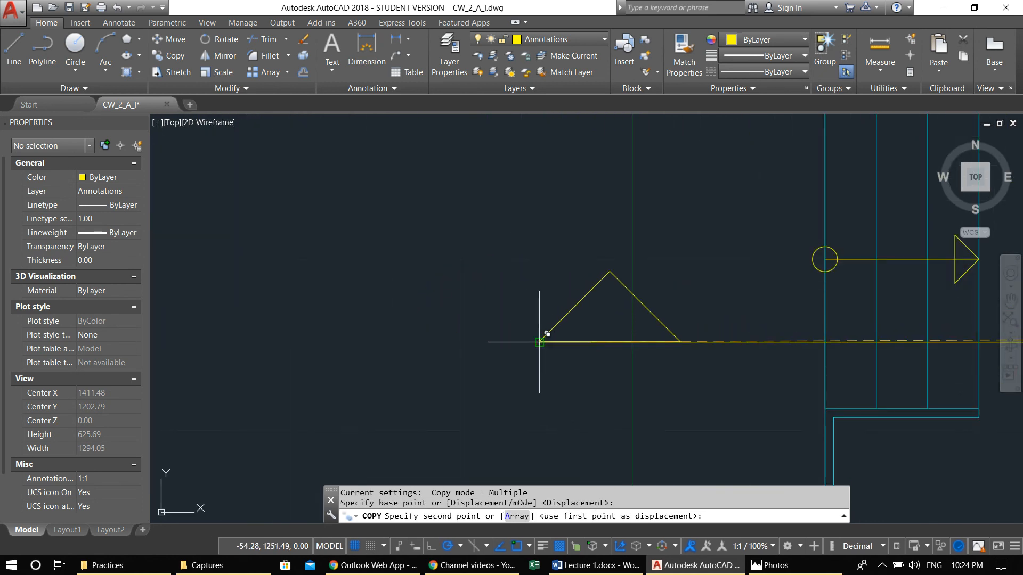
pyautogui.click(539, 329)
pyautogui.scroll(-6, 561, 364)
pyautogui.moveTo(707, 457); pyautogui.dragTo(581, 385, button='middle')
pyautogui.press('Escape')
pyautogui.press('Escape')
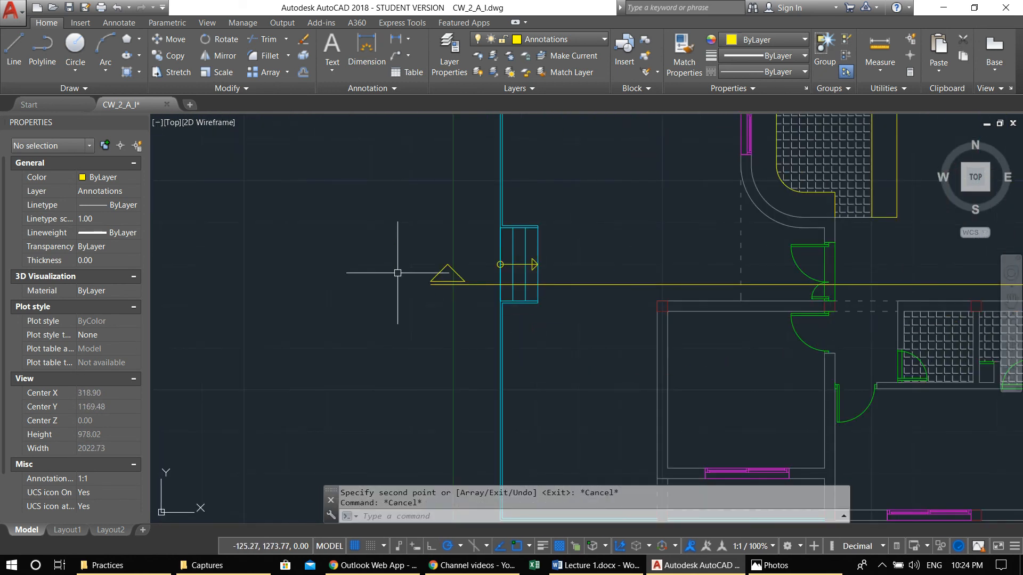
# Step: Add a horizontal single-line text "A" with a height of about 49.6 below the section line's left end
pyautogui.moveTo(403, 277); pyautogui.dragTo(386, 286, button='middle')
pyautogui.scroll(4, 442, 292)
pyautogui.moveTo(416, 346); pyautogui.dragTo(423, 306, button='middle')
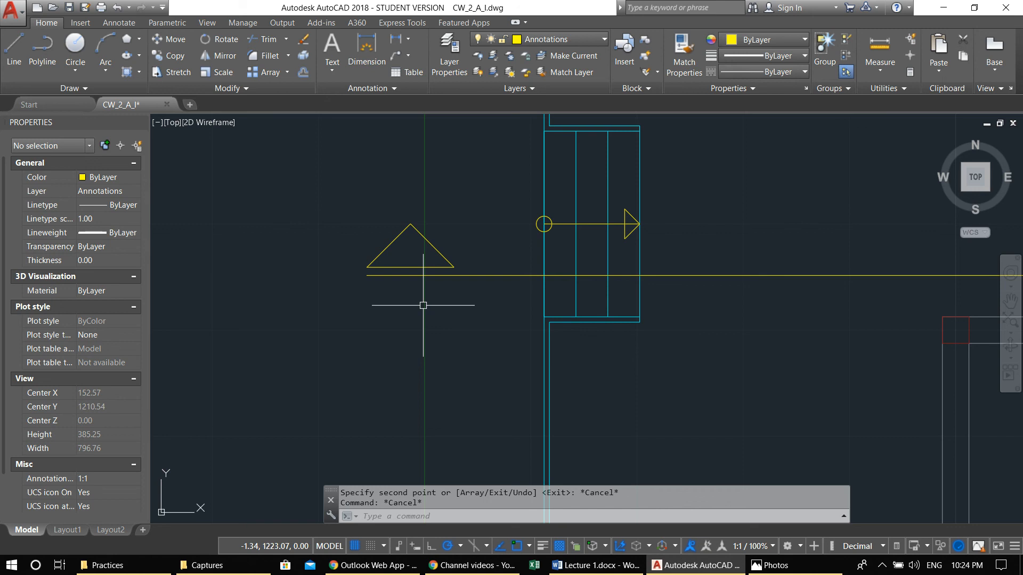
pyautogui.write('dt')
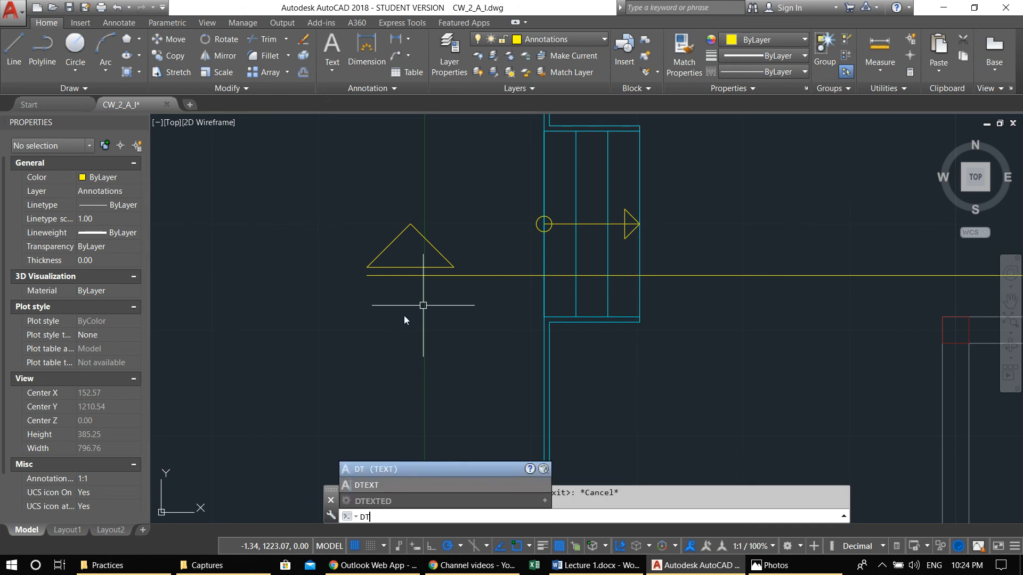
pyautogui.press('Return')
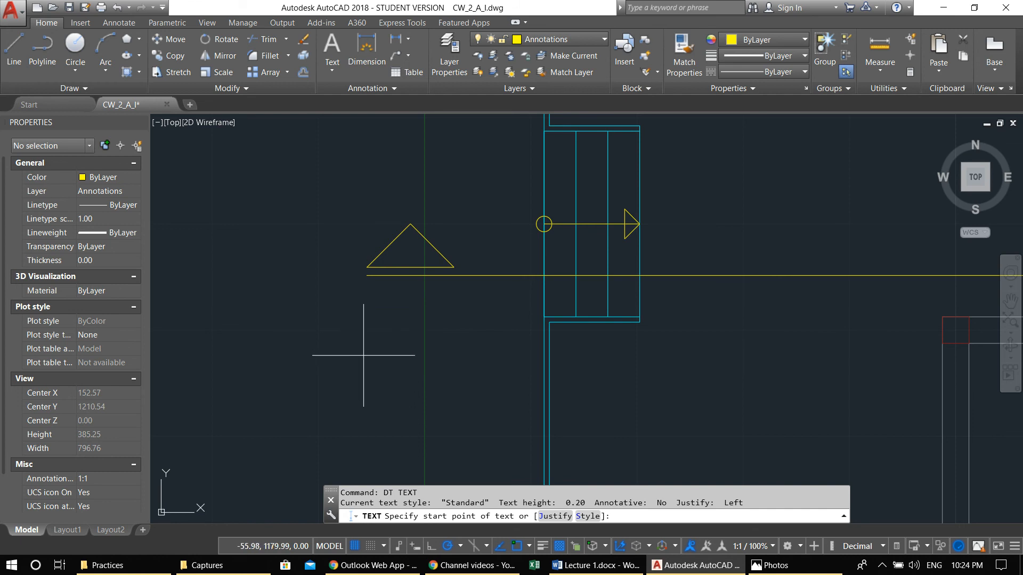
pyautogui.click(362, 357)
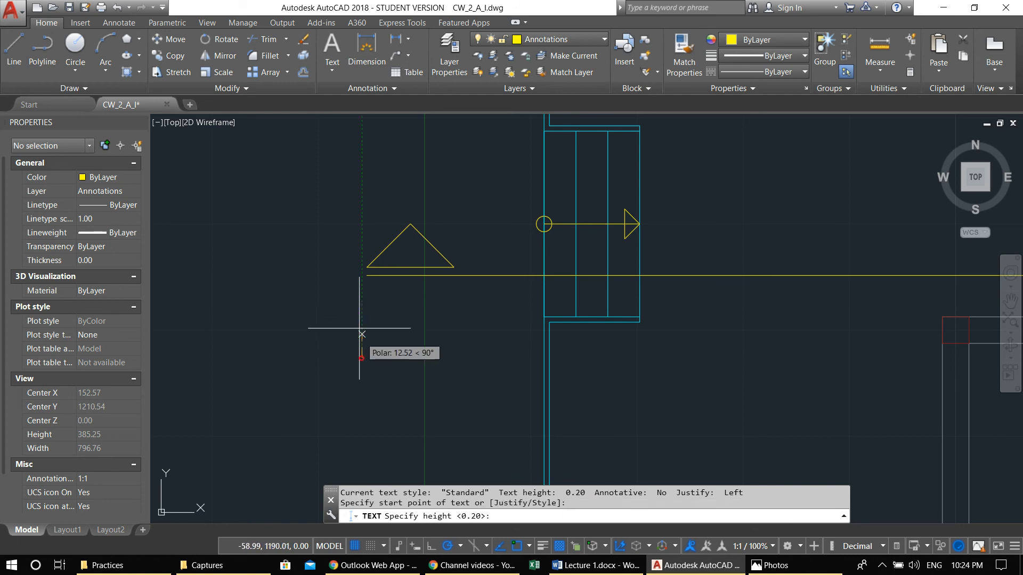
pyautogui.click(361, 305)
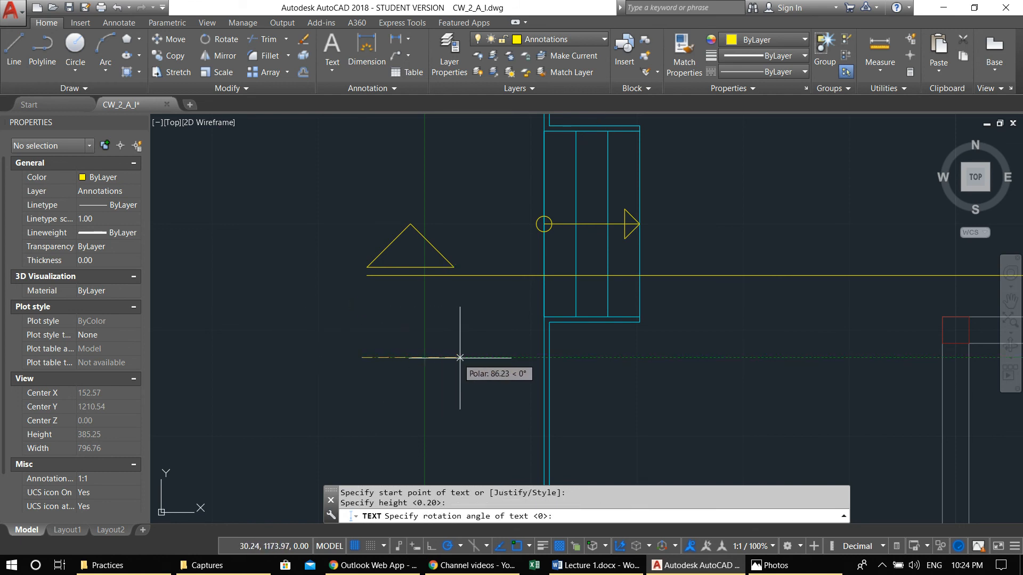
pyautogui.click(477, 358)
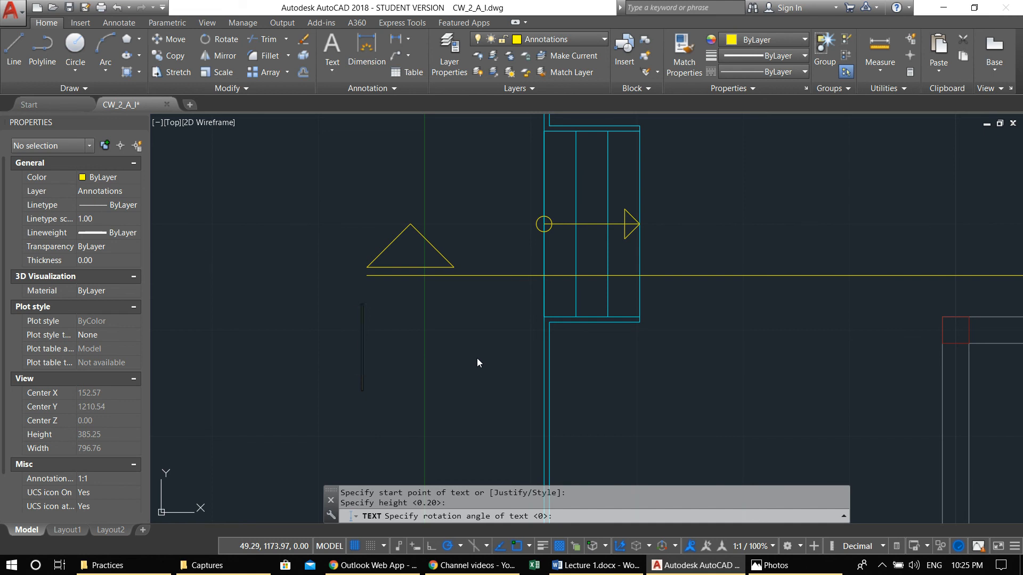
pyautogui.write('A')
pyautogui.scroll(-4, 328, 325)
pyautogui.press('Escape')
# Step: Move the letter A to just above the apex of the left triangle
pyautogui.scroll(2, 343, 323)
pyautogui.click(345, 331)
pyautogui.scroll(4, 344, 331)
pyautogui.write('m')
pyautogui.press('Return')
pyautogui.click(369, 363)
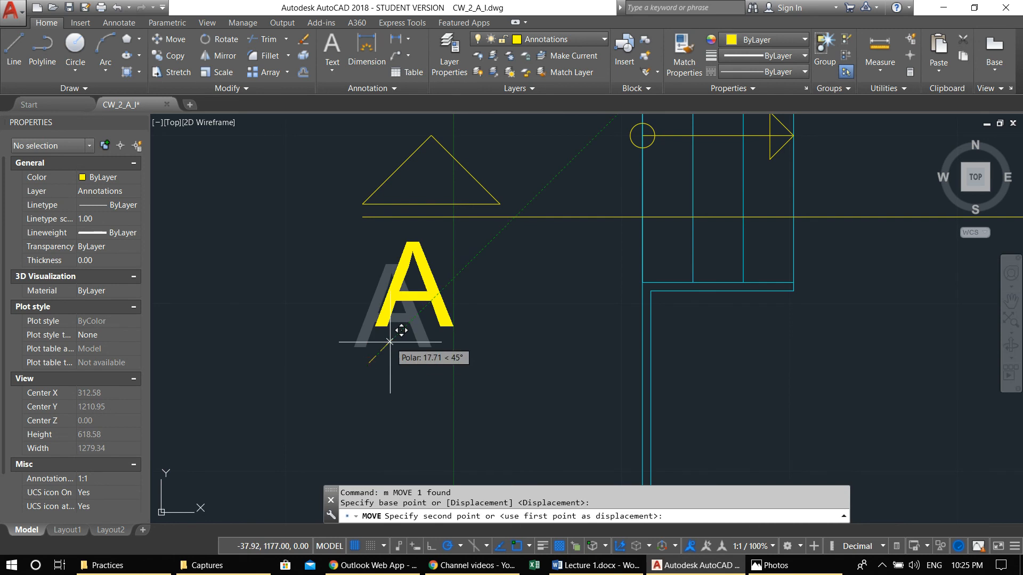
pyautogui.moveTo(405, 136); pyautogui.dragTo(393, 355, button='middle')
pyautogui.click(406, 295)
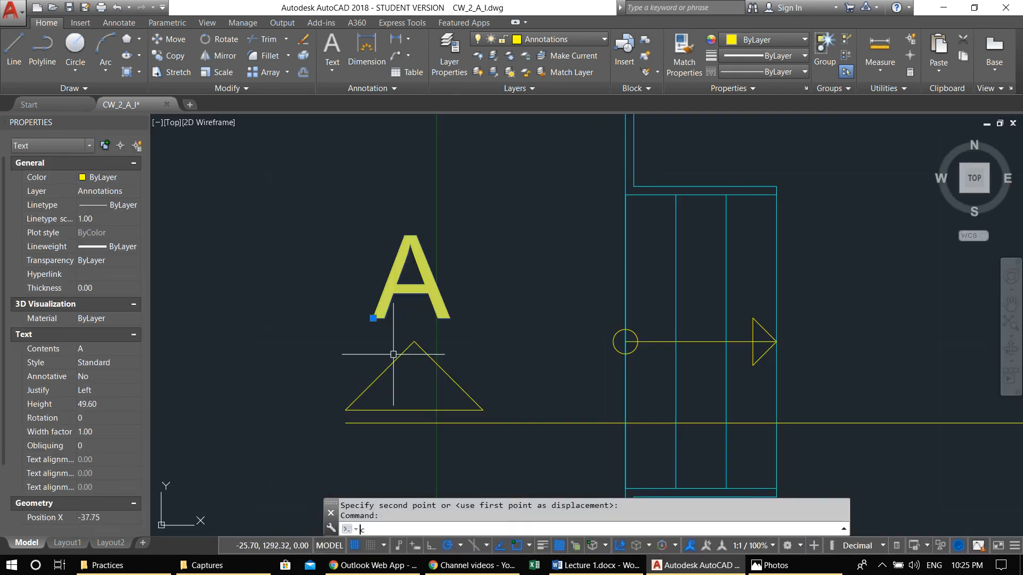
# Step: Copy the letter A to the same position above the right-hand triangle
pyautogui.write('co')
pyautogui.press('Return')
pyautogui.click(364, 308)
pyautogui.scroll(-4, 384, 301)
pyautogui.moveTo(667, 337); pyautogui.dragTo(282, 315, button='middle')
pyautogui.moveTo(748, 313); pyautogui.dragTo(715, 326, button='middle')
pyautogui.scroll(4, 528, 326)
pyautogui.click(517, 290)
pyautogui.scroll(-2, 516, 289)
pyautogui.scroll(-2, 541, 358)
pyautogui.press('Escape')
pyautogui.press('Escape')
pyautogui.click(782, 355)
pyautogui.click(692, 255)
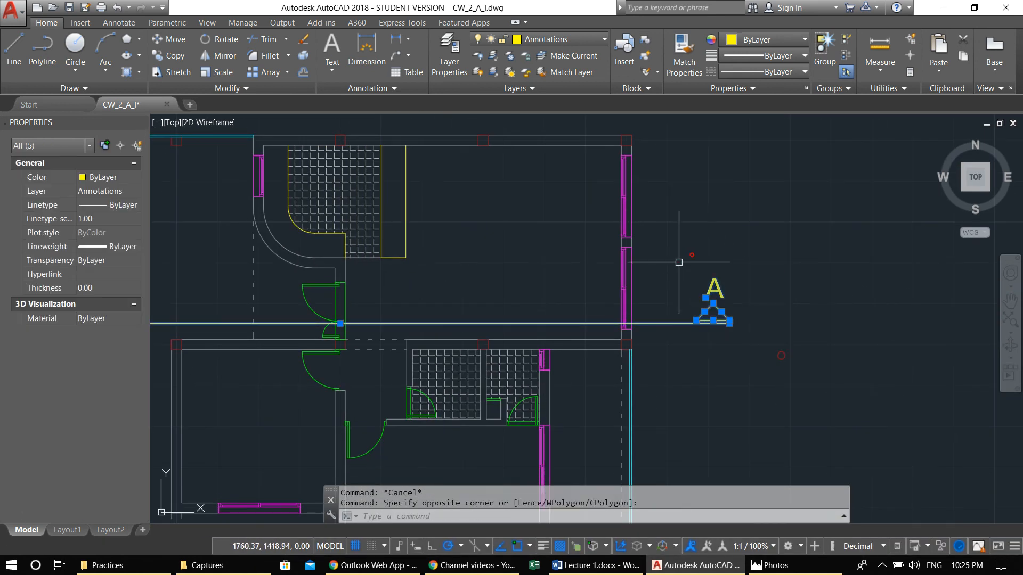
pyautogui.scroll(-3, 799, 285)
pyautogui.scroll(3, 788, 283)
pyautogui.moveTo(681, 321); pyautogui.dragTo(284, 327, button='middle')
pyautogui.press('Escape')
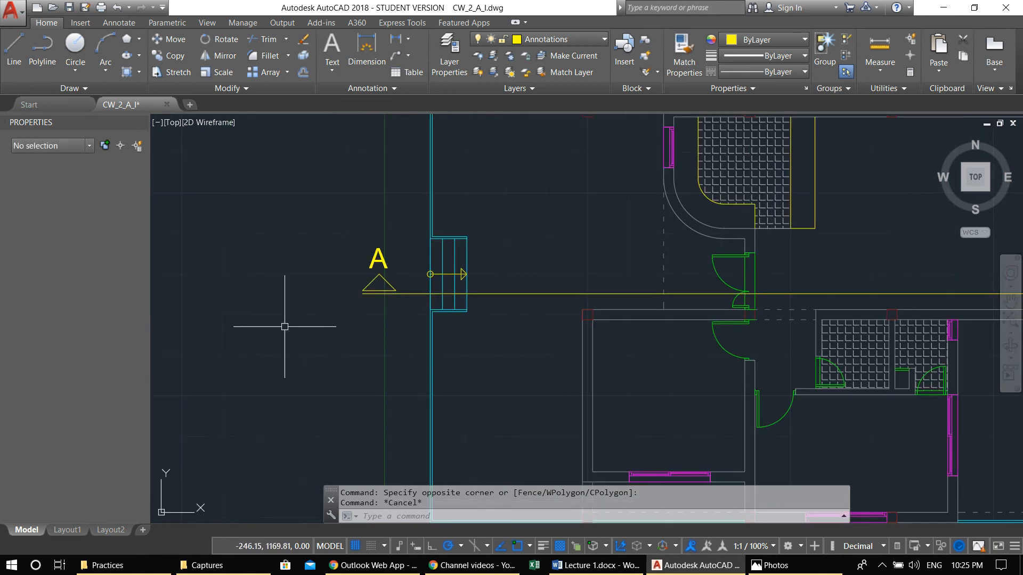
# Step: Change the section line's linetype to ACAD_ISO04W100 with a linetype scale of 10
pyautogui.click(522, 293)
pyautogui.click(758, 72)
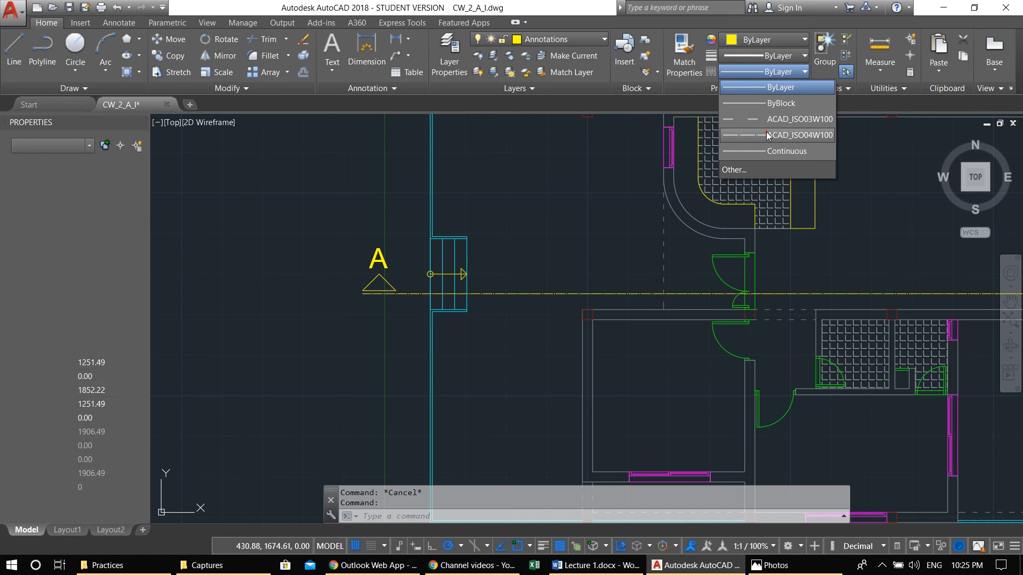
pyautogui.click(768, 135)
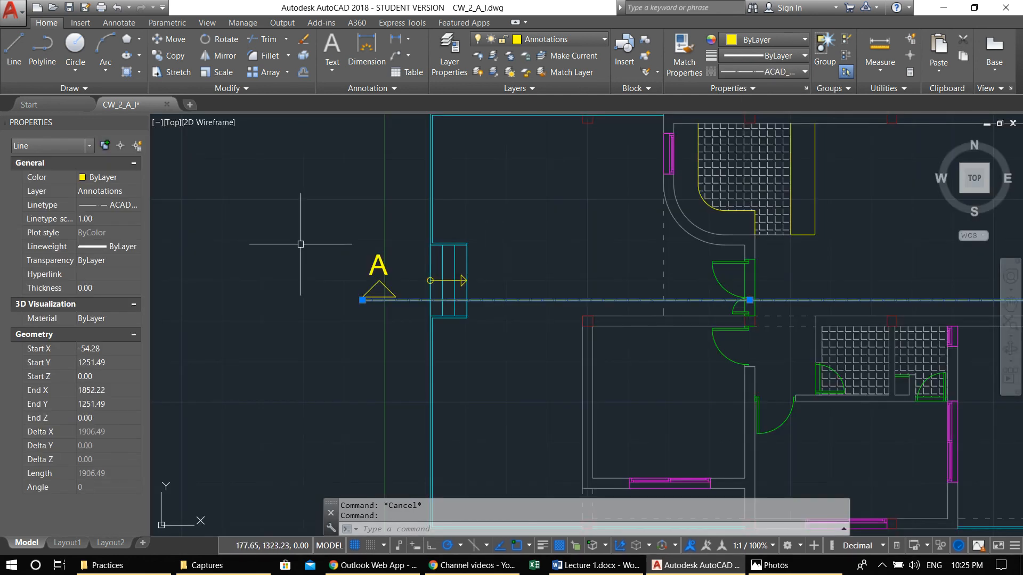
pyautogui.click(104, 219)
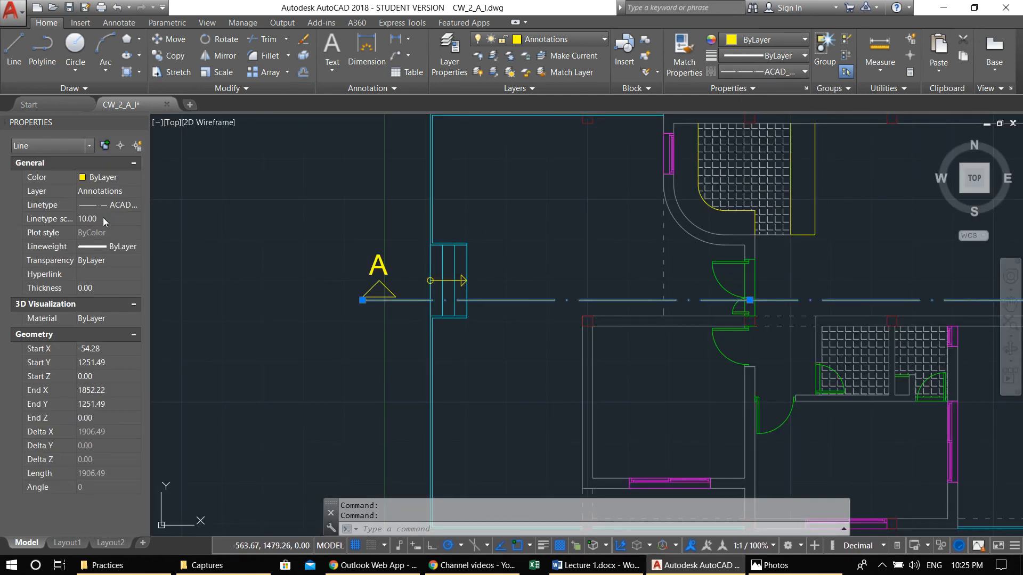
pyautogui.press('Escape')
pyautogui.press('Escape')
pyautogui.scroll(-7, 590, 327)
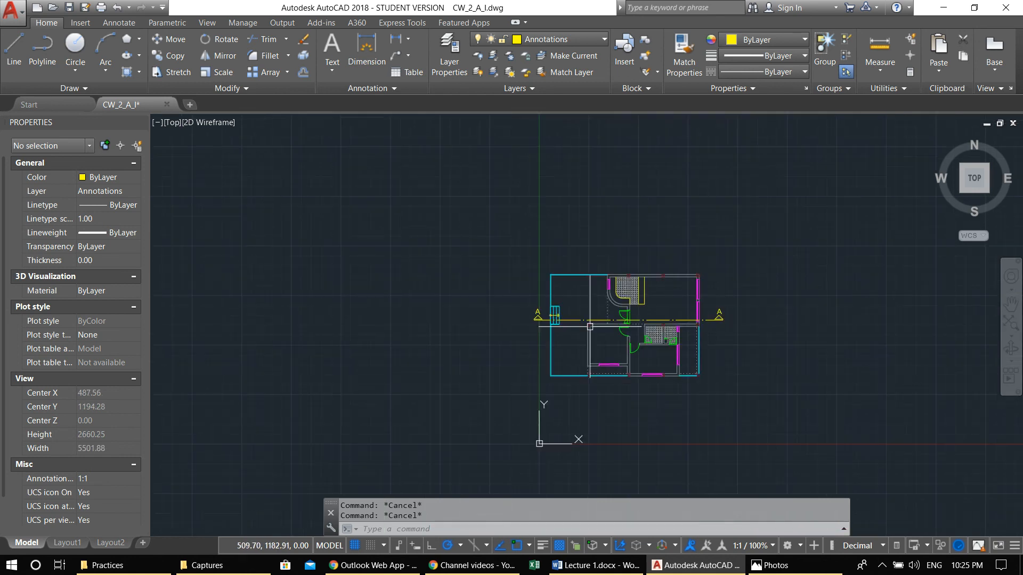
# Step: Copy the horizontal section line with both triangles and A letters to the empty area above the floor plan
pyautogui.scroll(5, 644, 326)
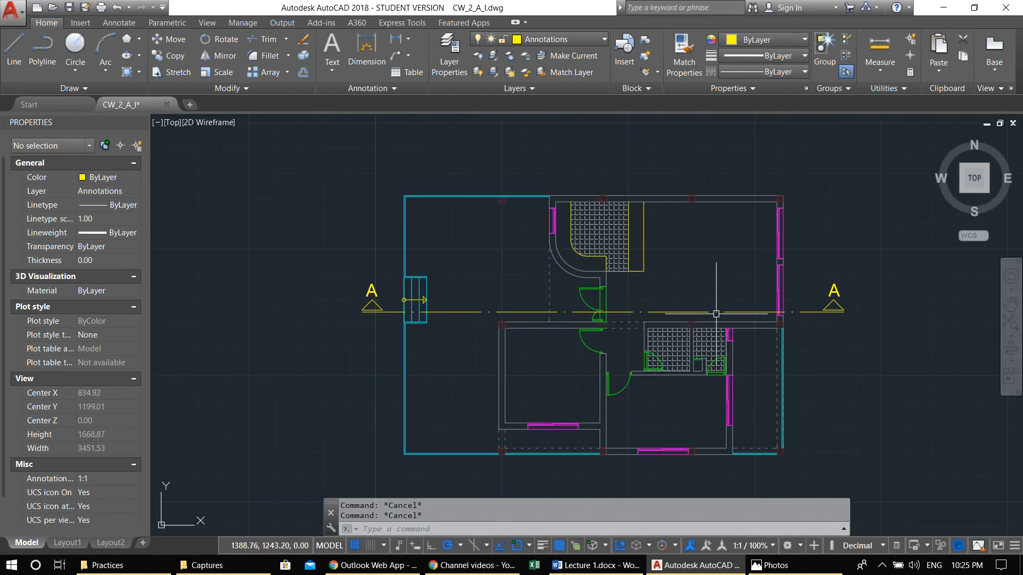
pyautogui.scroll(3, 377, 292)
pyautogui.click(297, 213)
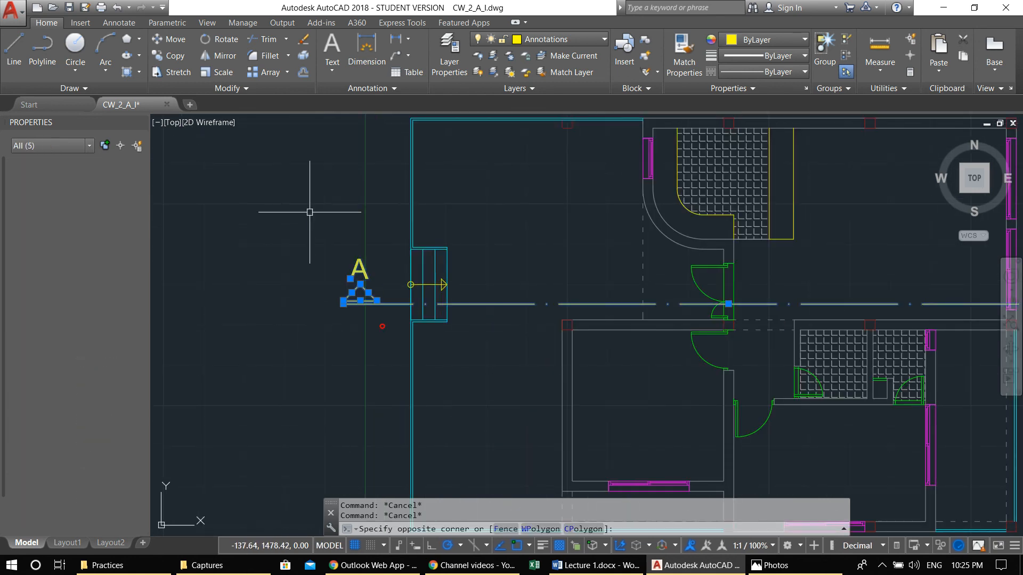
pyautogui.scroll(-8, 381, 275)
pyautogui.click(602, 303)
pyautogui.scroll(5, 708, 276)
pyautogui.click(393, 323)
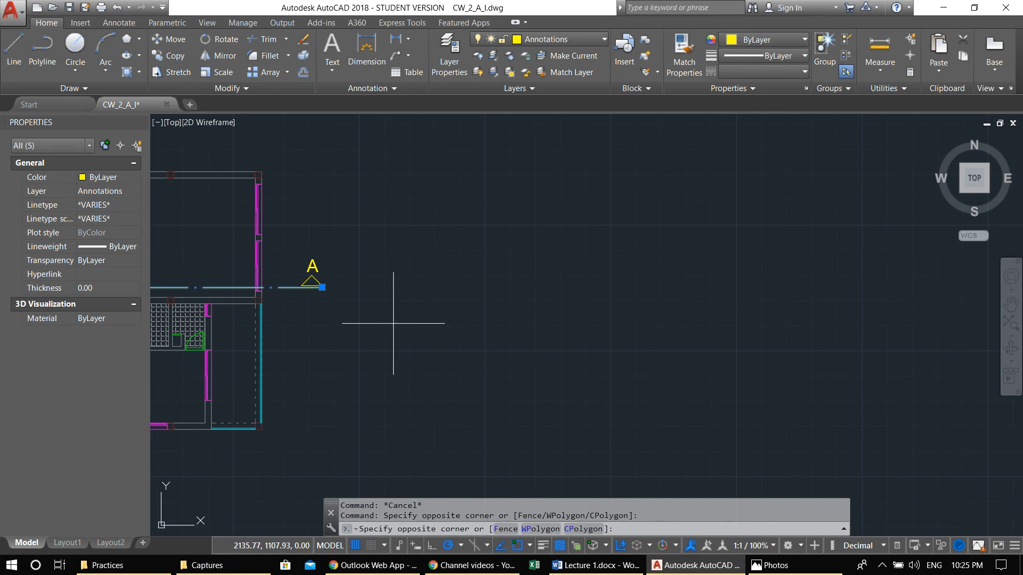
pyautogui.click(306, 241)
pyautogui.scroll(-5, 300, 276)
pyautogui.moveTo(302, 278); pyautogui.dragTo(571, 295, button='middle')
pyautogui.write('co')
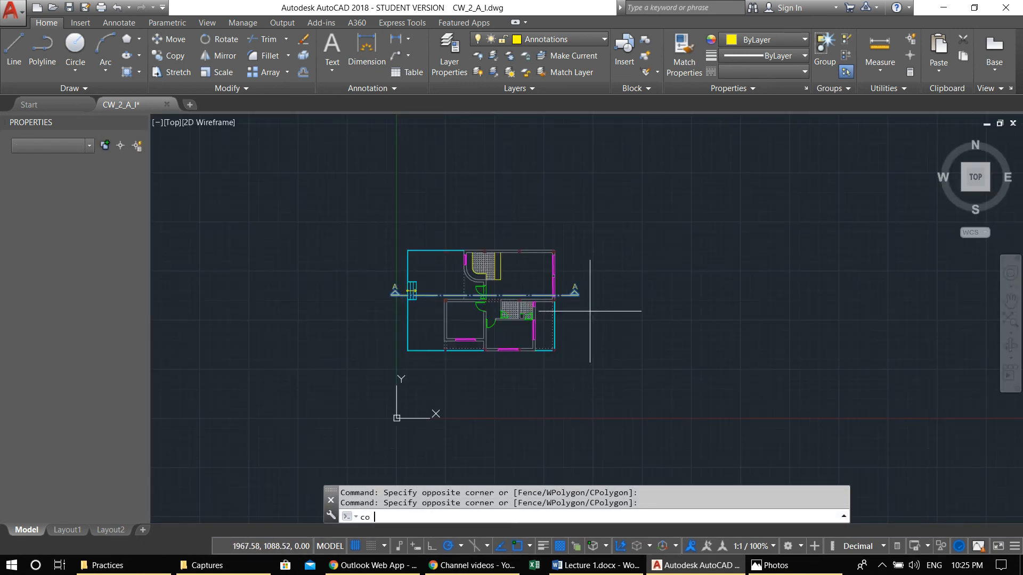
pyautogui.press('Return')
pyautogui.click(594, 334)
pyautogui.click(752, 231)
pyautogui.press('Escape')
# Step: Rotate the copied section line and its markers by 90 degrees
pyautogui.click(776, 222)
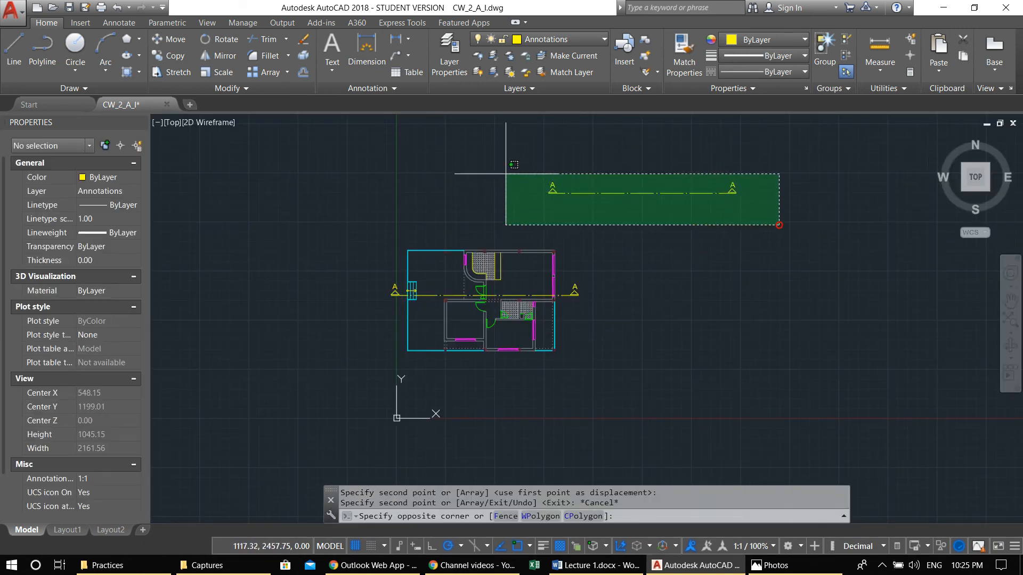
pyautogui.click(459, 187)
pyautogui.moveTo(539, 194); pyautogui.dragTo(568, 205, button='middle')
pyautogui.write('ro')
pyautogui.press('Return')
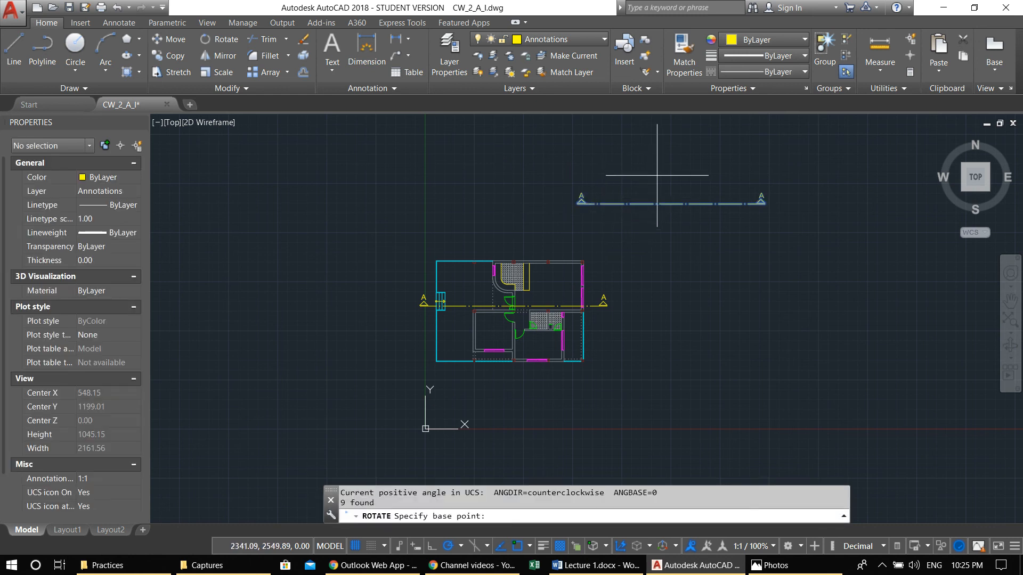
pyautogui.click(657, 175)
pyautogui.press('Return')
# Step: Move the rotated section line onto the plan so it runs vertically through the tiled bathroom, with its upper marker above the top wall
pyautogui.moveTo(658, 201); pyautogui.dragTo(668, 290, button='middle')
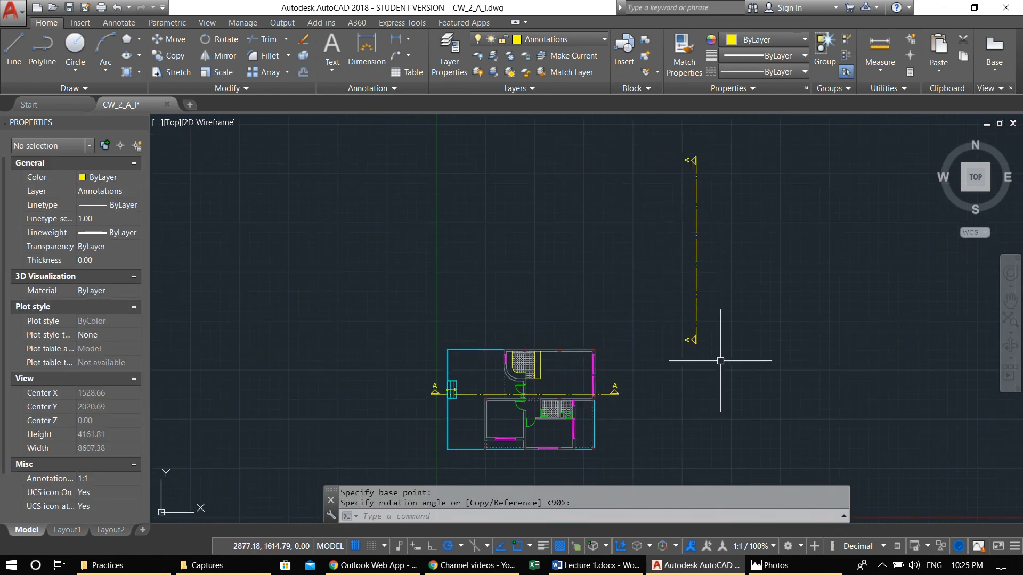
pyautogui.click(738, 367)
pyautogui.click(665, 137)
pyautogui.moveTo(659, 213); pyautogui.dragTo(695, 212, button='middle')
pyautogui.write('m')
pyautogui.press('Return')
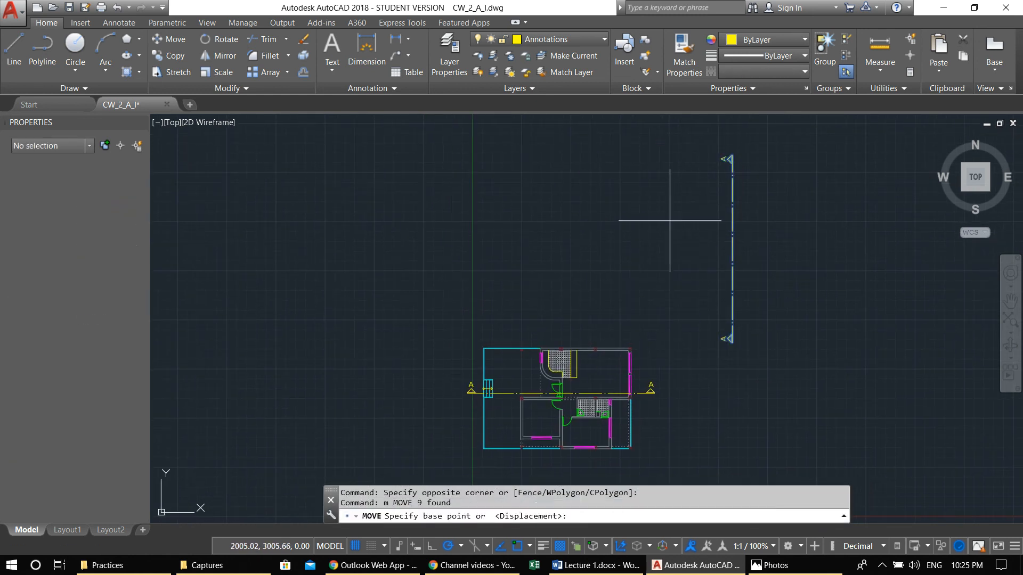
pyautogui.click(728, 159)
pyautogui.scroll(-1, 610, 183)
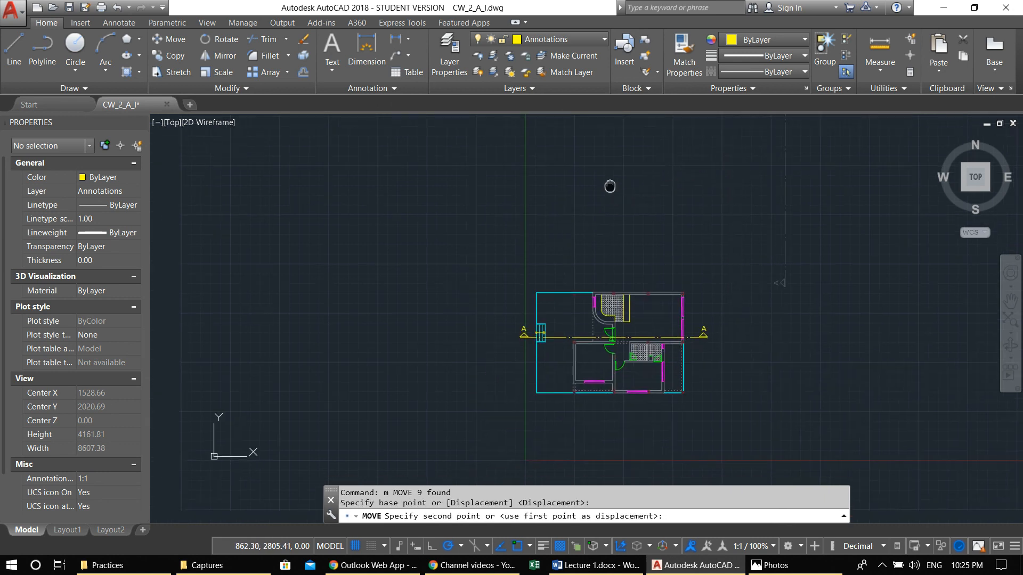
pyautogui.scroll(5, 634, 230)
pyautogui.moveTo(618, 265); pyautogui.dragTo(629, 157, button='middle')
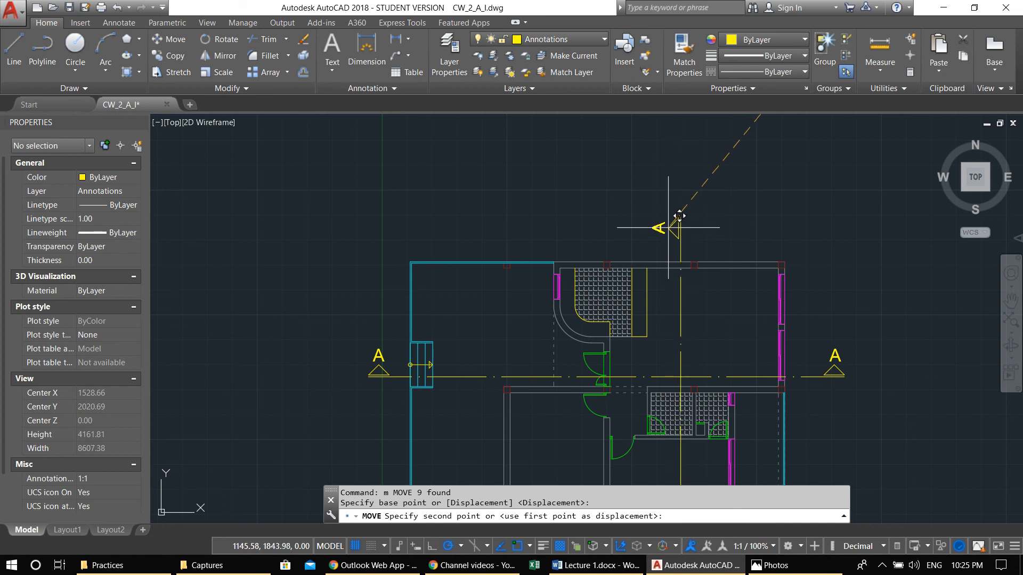
pyautogui.click(663, 210)
# Step: Move the vertical section line's lower triangle and letter straight up, closer to the plan's bottom wall
pyautogui.moveTo(671, 358); pyautogui.dragTo(665, 209, button='middle')
pyautogui.scroll(-2, 654, 195)
pyautogui.moveTo(646, 283); pyautogui.dragTo(647, 235, button='middle')
pyautogui.press('Escape')
pyautogui.click(608, 309)
pyautogui.click(695, 390)
pyautogui.press('Escape')
pyautogui.write('m')
pyautogui.press('Return')
pyautogui.click(664, 354)
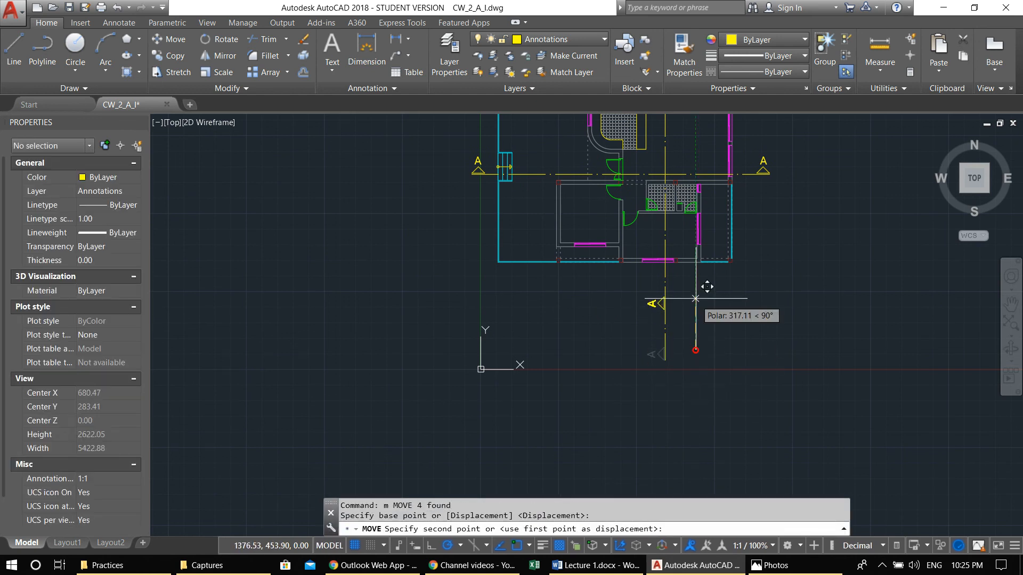
# Step: Shorten the vertical section line by stretching its lower endpoint up to the base of the lower triangle
pyautogui.click(691, 373)
pyautogui.click(635, 340)
pyautogui.scroll(4, 660, 344)
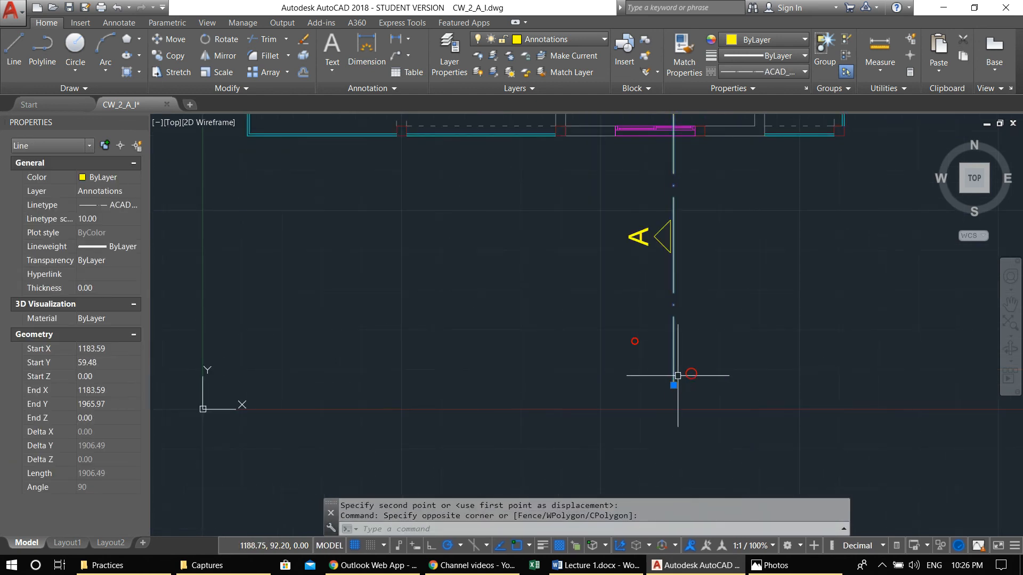
pyautogui.click(674, 385)
pyautogui.scroll(4, 673, 271)
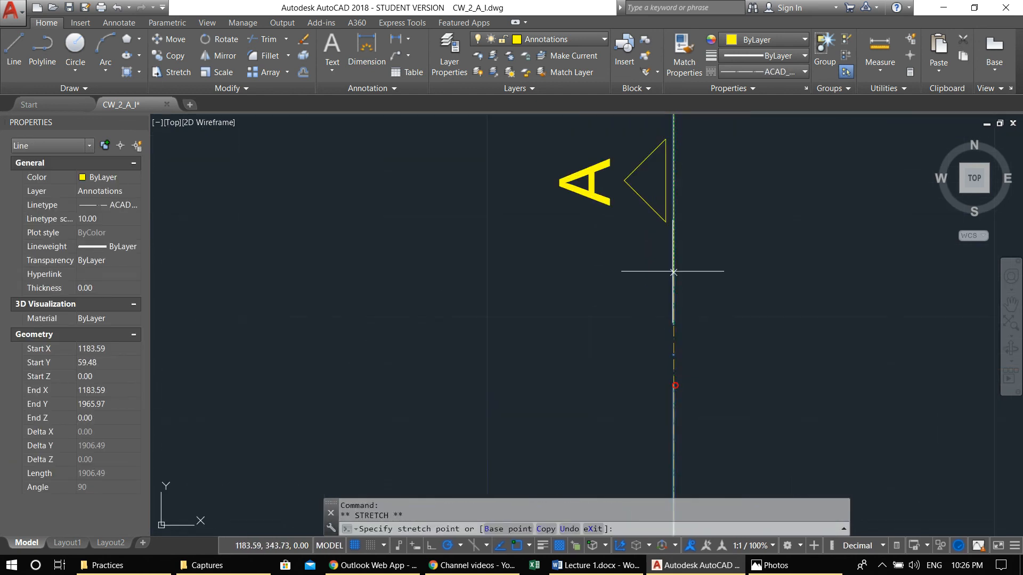
pyautogui.click(673, 215)
pyautogui.scroll(-3, 670, 256)
pyautogui.scroll(-5, 670, 257)
pyautogui.press('Escape')
pyautogui.press('Escape')
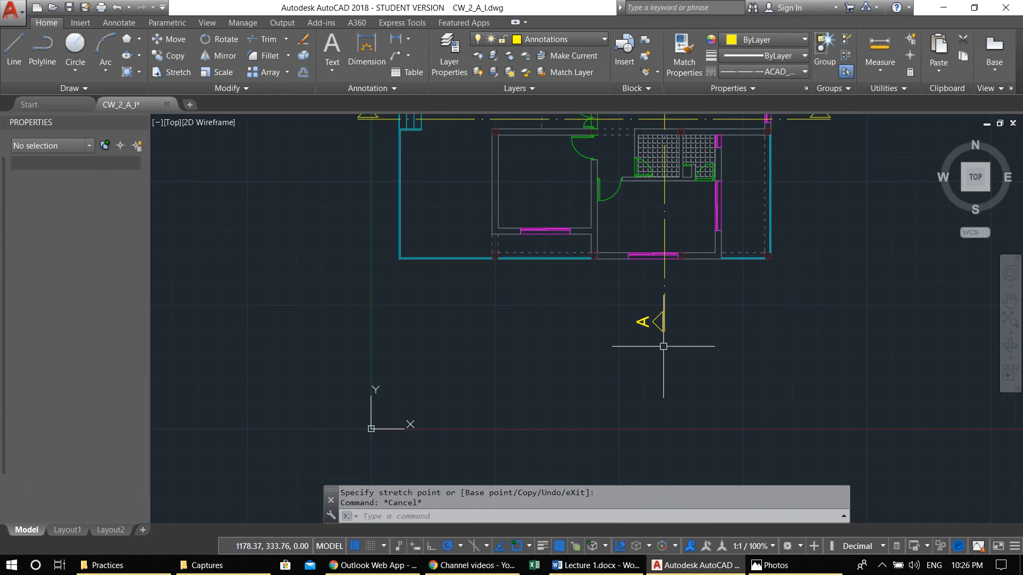
# Step: Unlock the Axis, Structure and Wall layers and turn on the lineweight display
pyautogui.middleClick(550, 316)
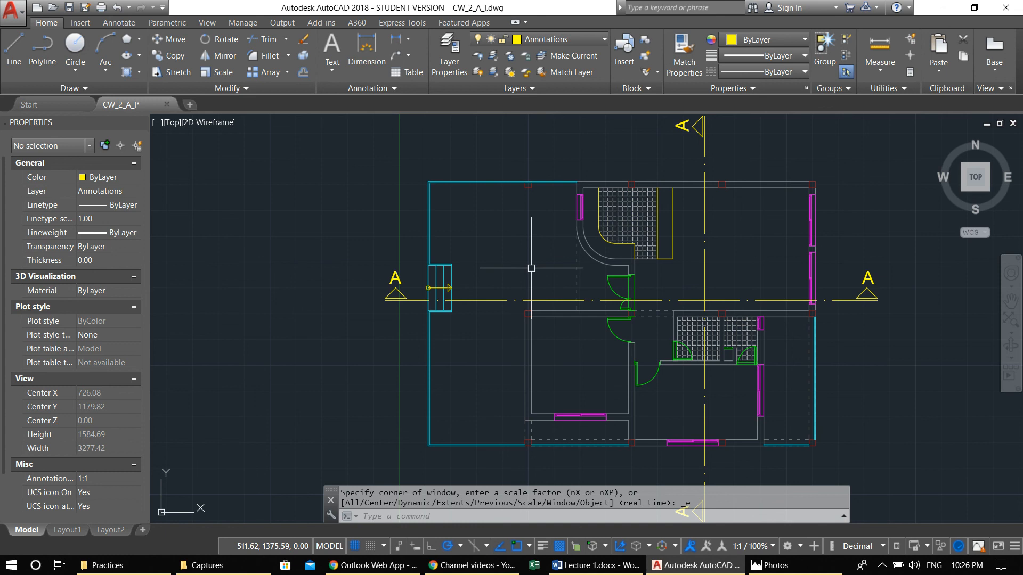
pyautogui.click(533, 41)
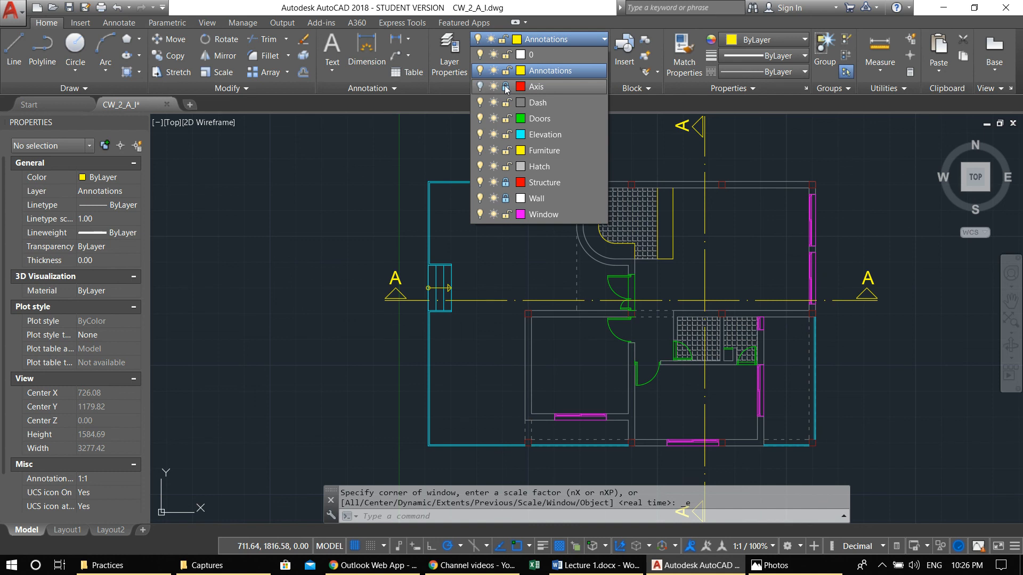
pyautogui.click(638, 150)
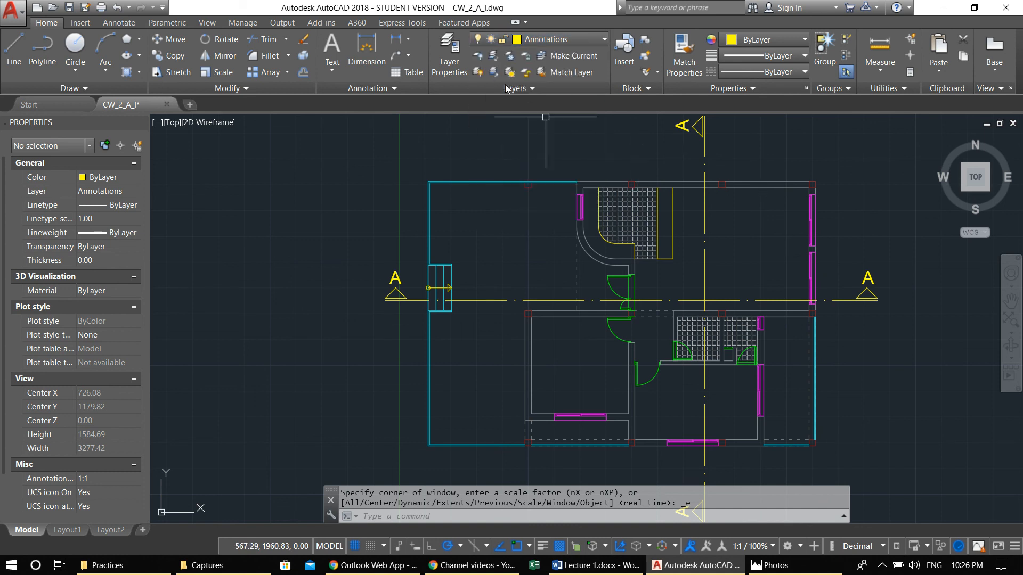
pyautogui.click(533, 40)
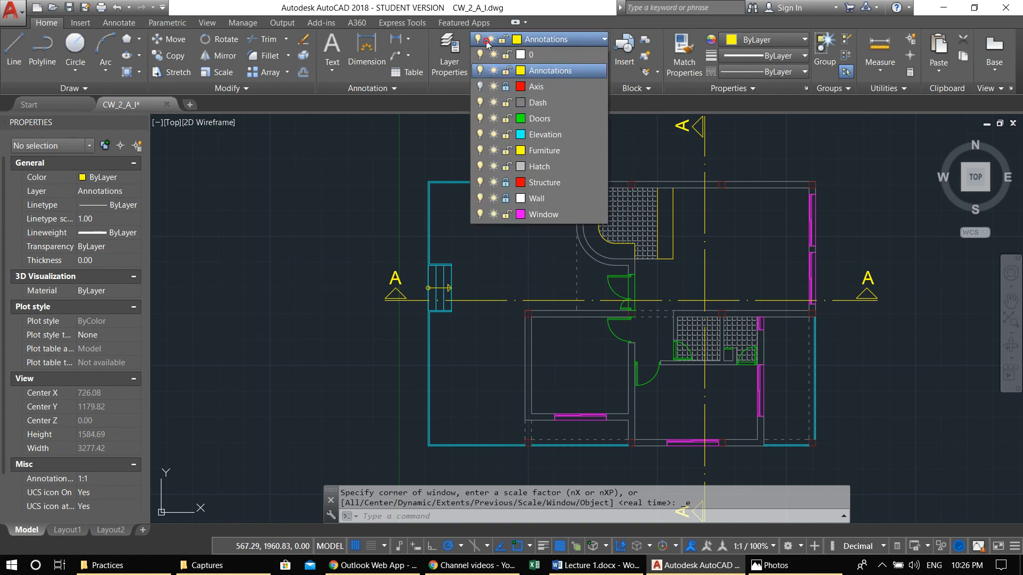
pyautogui.click(505, 86)
pyautogui.click(506, 199)
pyautogui.click(418, 160)
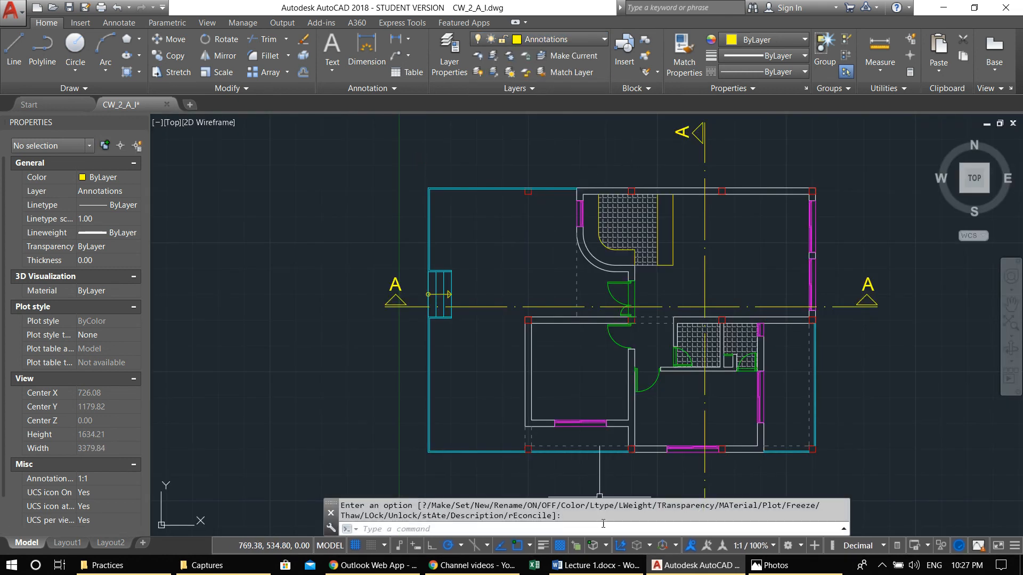
pyautogui.click(542, 546)
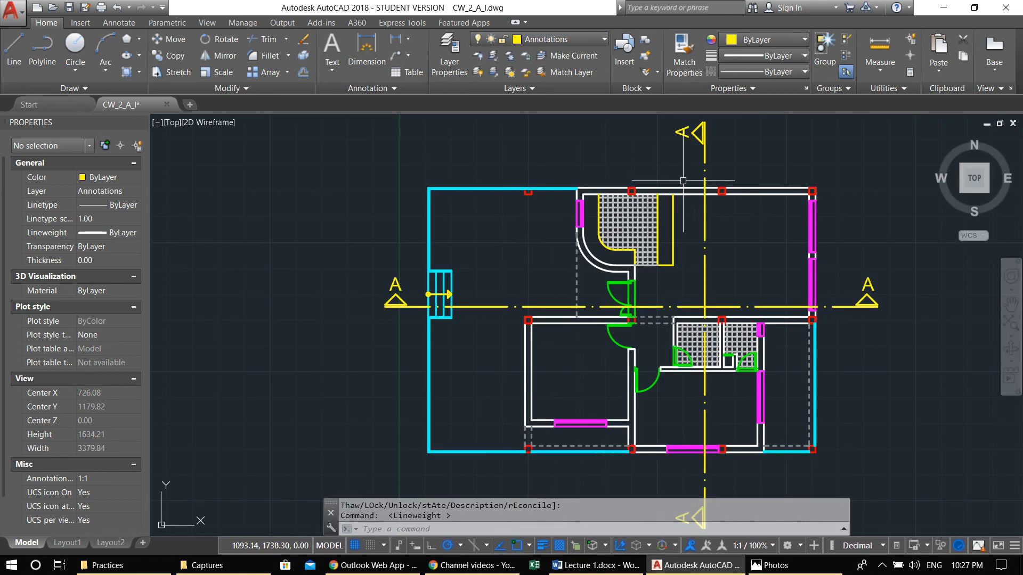
# Step: Change the letters at both ends of the vertical section line to B
pyautogui.moveTo(672, 181); pyautogui.dragTo(607, 182, button='middle')
pyautogui.doubleClick(619, 131)
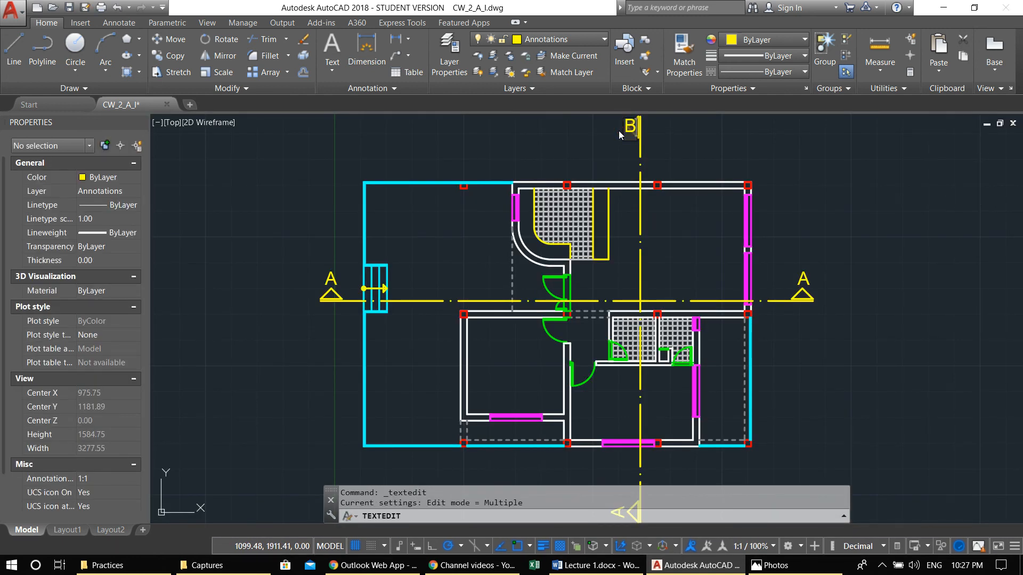
pyautogui.press('Escape')
pyautogui.scroll(-5, 619, 130)
pyautogui.scroll(5, 623, 280)
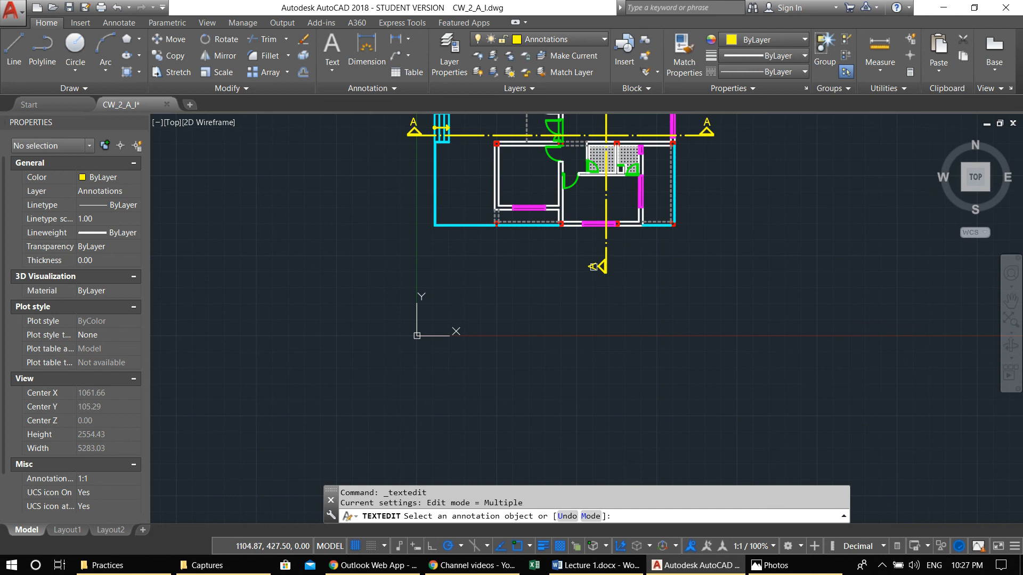
pyautogui.click(599, 266)
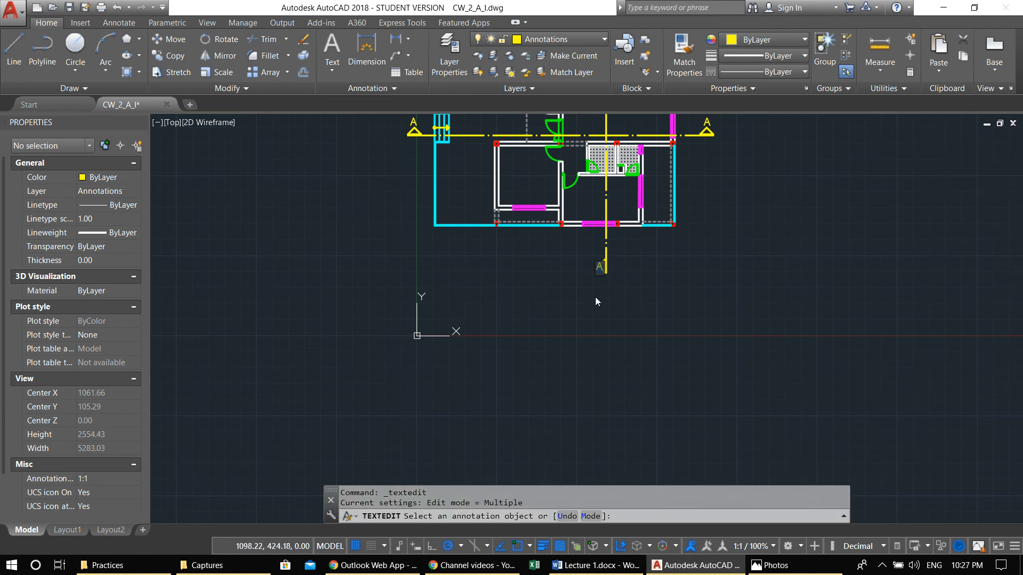
pyautogui.press('Escape')
pyautogui.moveTo(621, 257)
pyautogui.mouseDown(button='middle')
pyautogui.moveTo(543, 358)
pyautogui.moveTo(502, 375)
pyautogui.mouseUp(button='middle')
pyautogui.press('Escape')
pyautogui.press('Escape')
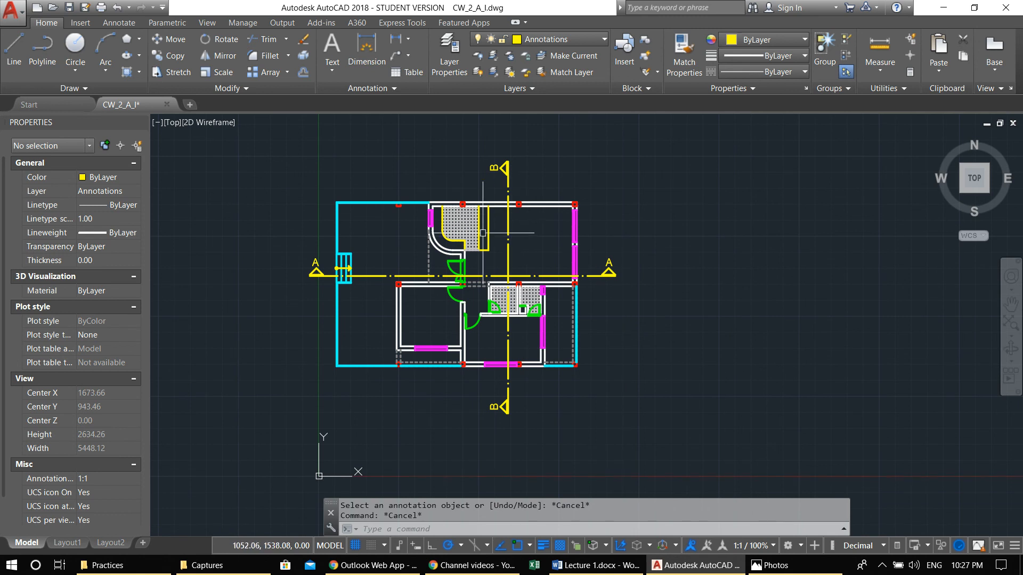
pyautogui.moveTo(483, 233); pyautogui.dragTo(512, 247, button='middle')
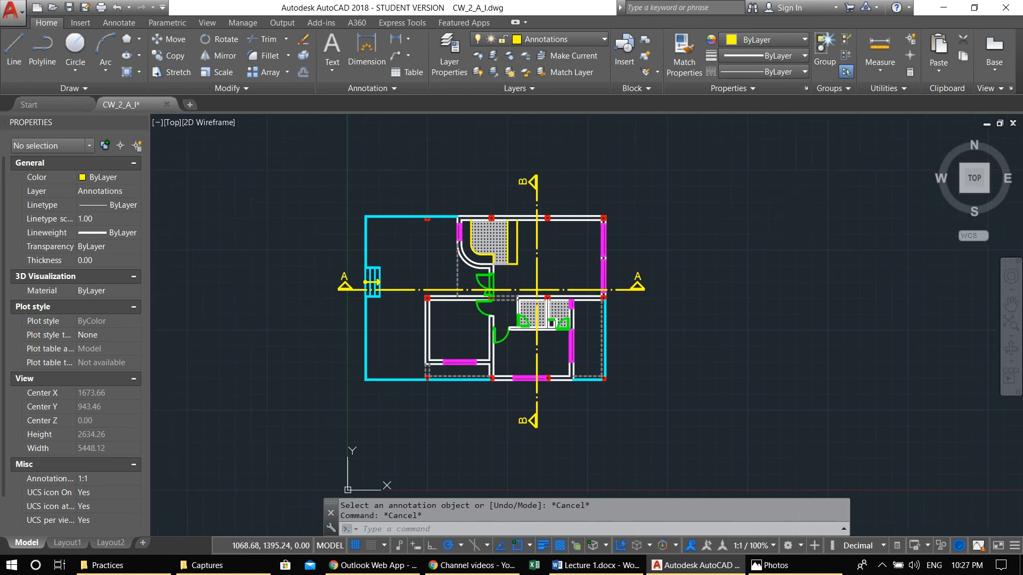
# Step: Create a new layer named ROOF and set its color to green
pyautogui.press('Escape')
pyautogui.click(452, 53)
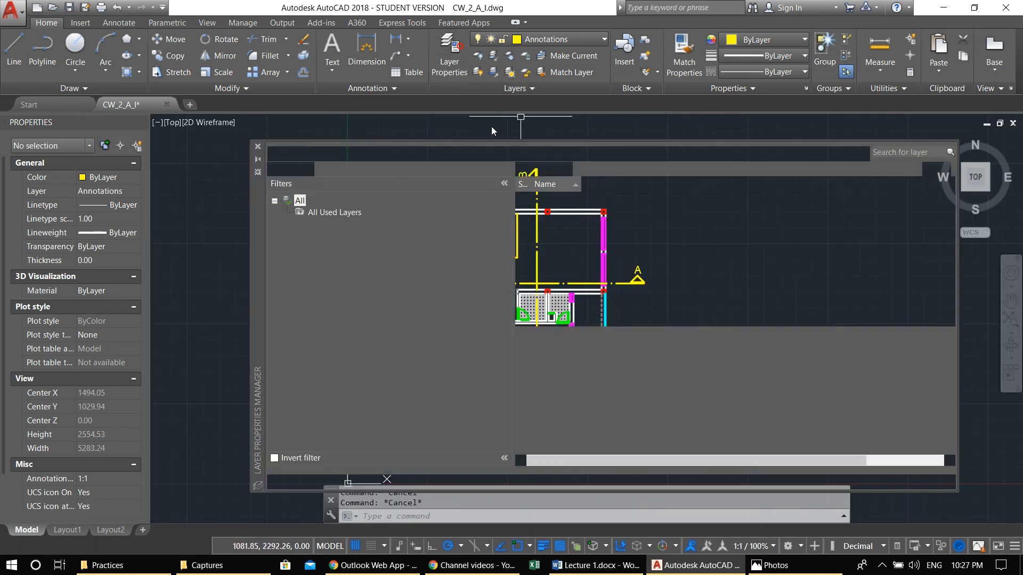
pyautogui.click(521, 171)
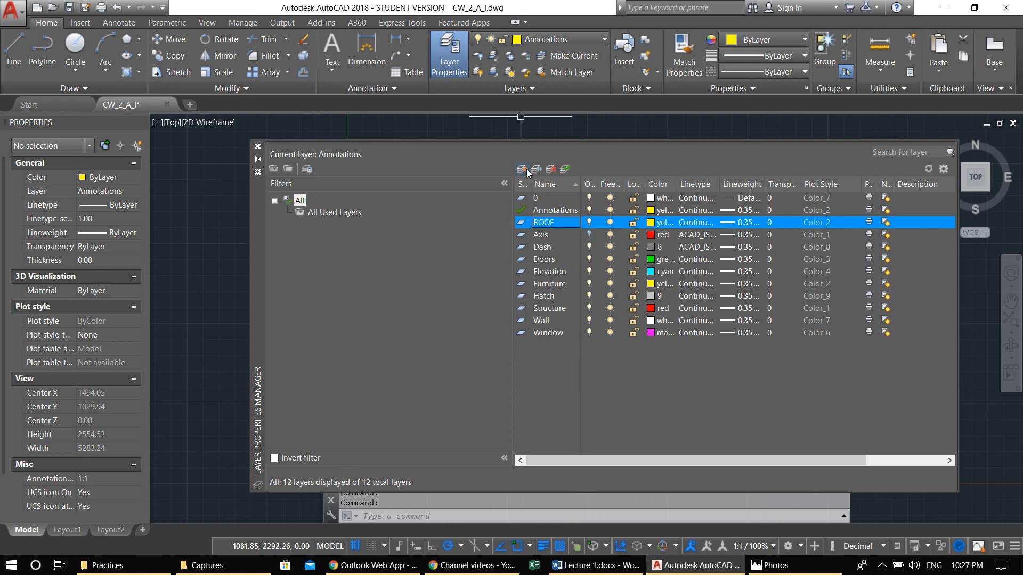
pyautogui.click(651, 222)
pyautogui.click(438, 308)
pyautogui.click(429, 310)
pyautogui.click(497, 384)
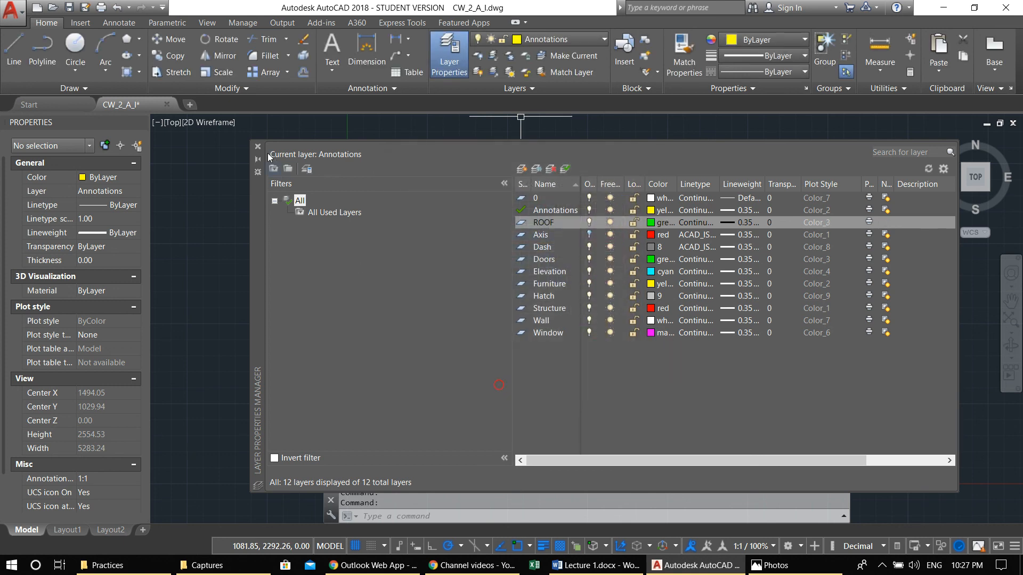
# Step: Assign the ACAD_ISO03W100 linetype to the ROOF layer and close the layer manager
pyautogui.click(691, 223)
pyautogui.click(510, 244)
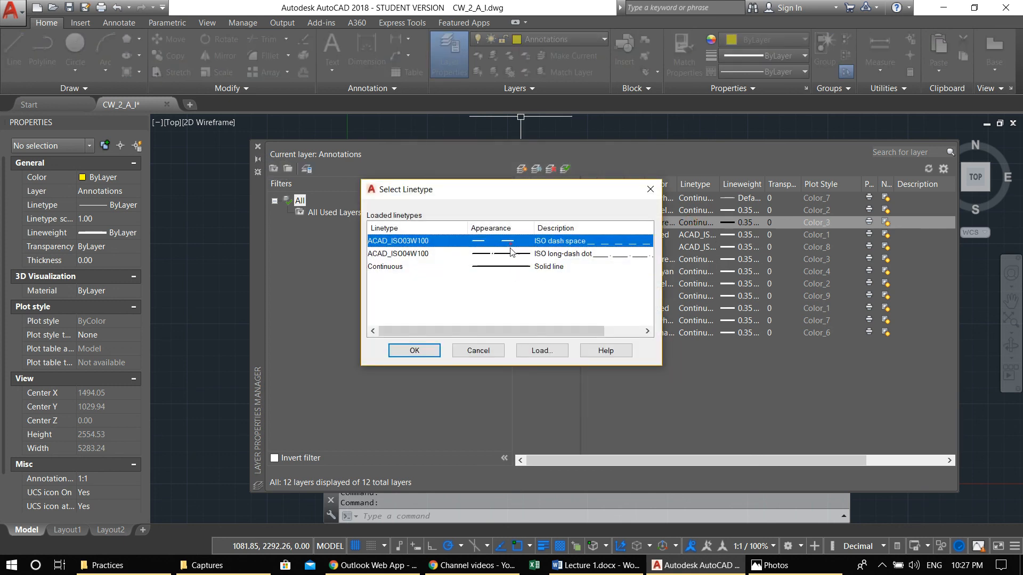
pyautogui.click(439, 353)
pyautogui.click(257, 146)
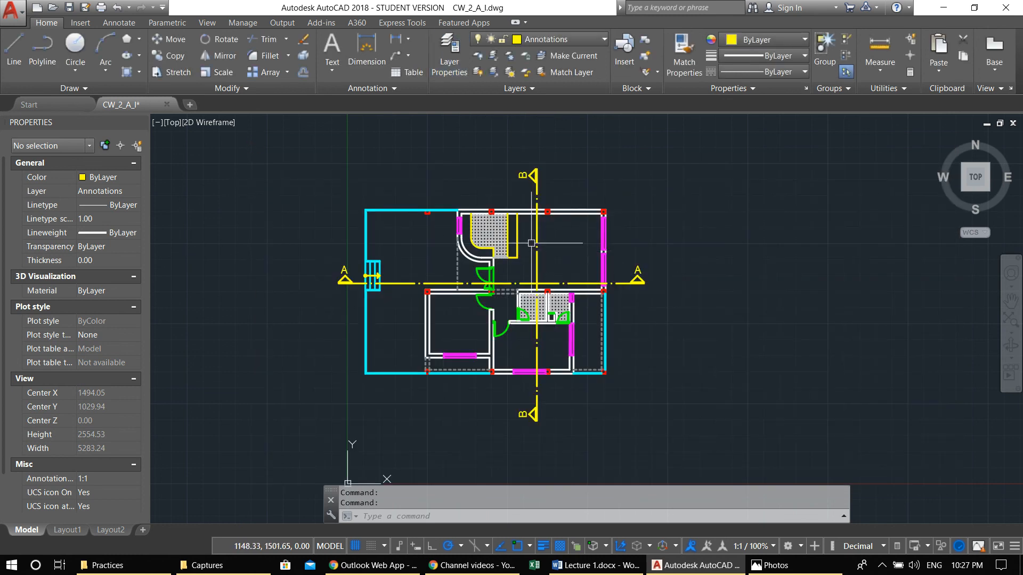
# Step: Draw a rectangle from the outer corner of the building's lower-left column to the outer corner of its upper-right column
pyautogui.scroll(2, 476, 243)
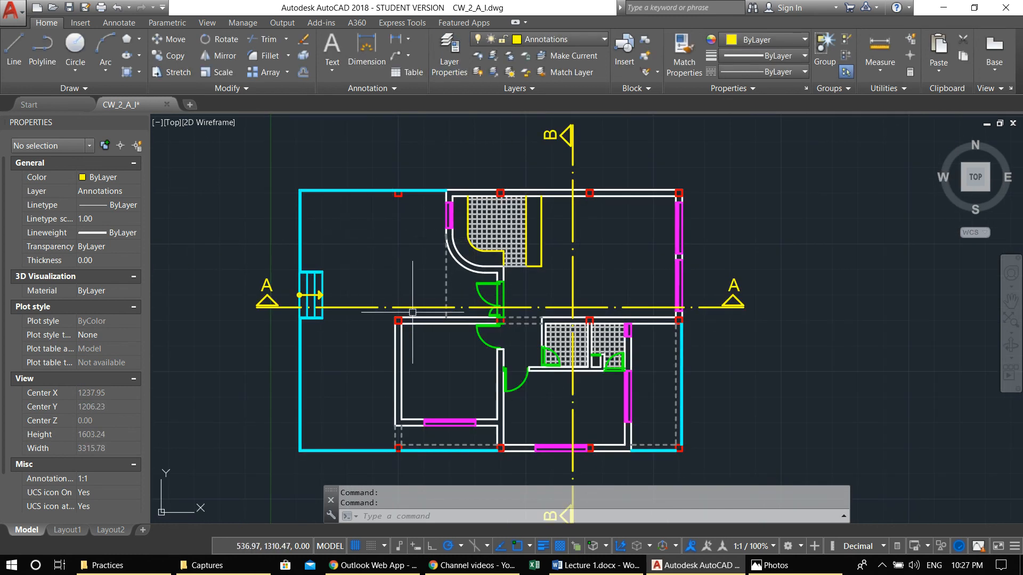
pyautogui.write('rec')
pyautogui.press('Return')
pyautogui.scroll(4, 403, 492)
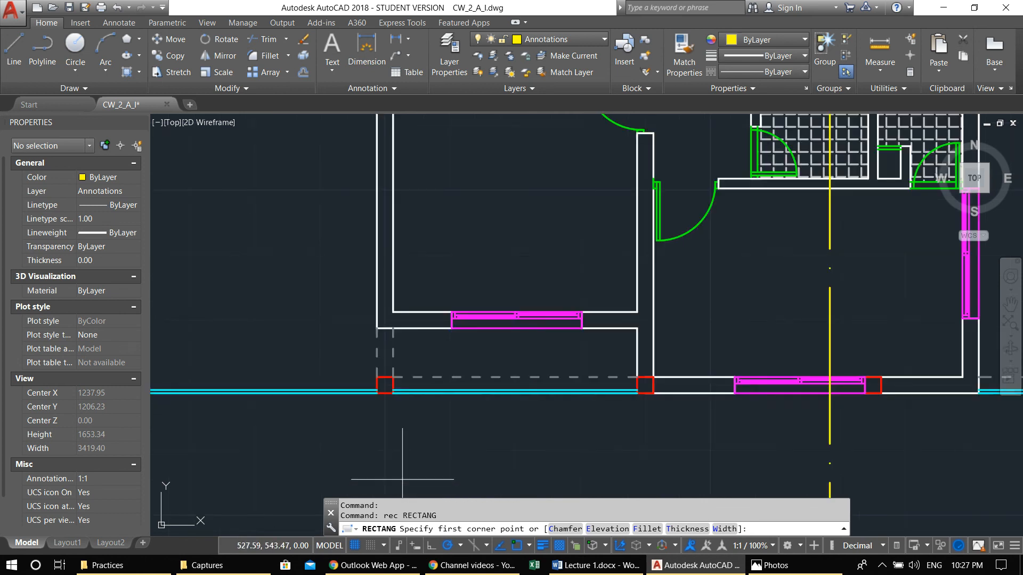
pyautogui.click(377, 393)
pyautogui.scroll(-6, 463, 341)
pyautogui.moveTo(563, 259); pyautogui.dragTo(482, 330, button='middle')
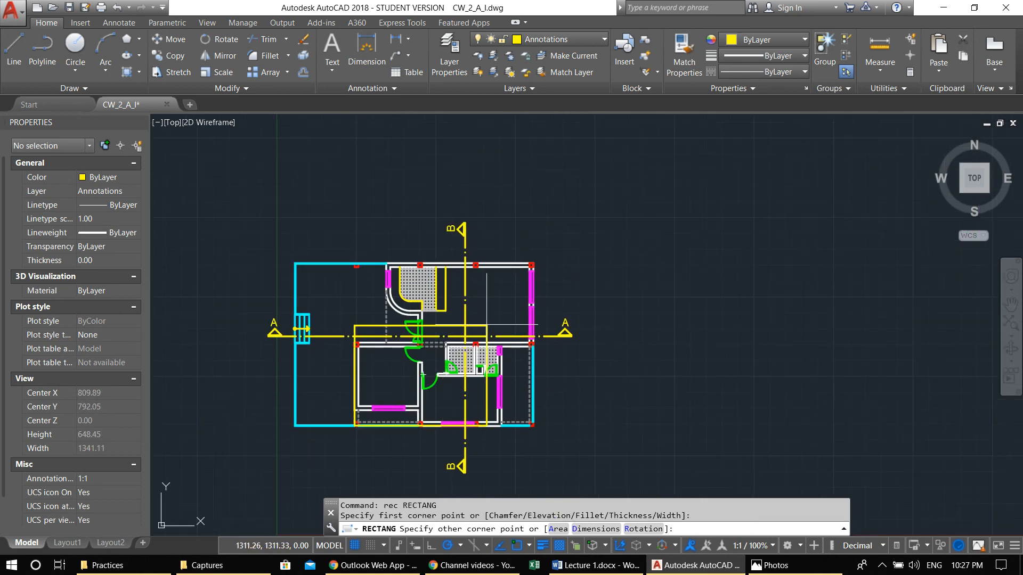
pyautogui.scroll(8, 550, 266)
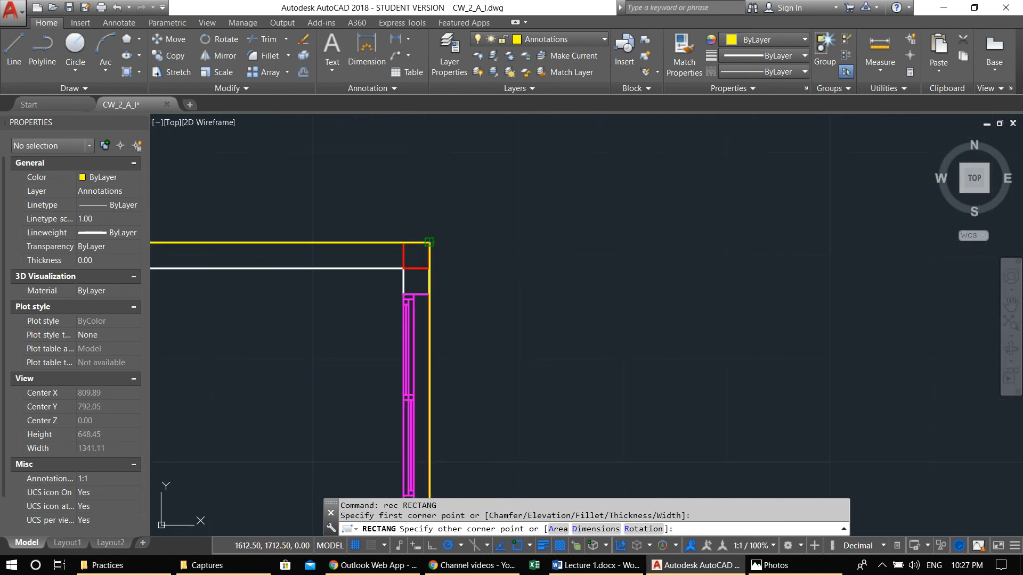
pyautogui.click(429, 244)
# Step: Finish the rectangle at the outer corner of the upper-right column and assign it to the ROOF layer
pyautogui.click(430, 255)
pyautogui.click(533, 39)
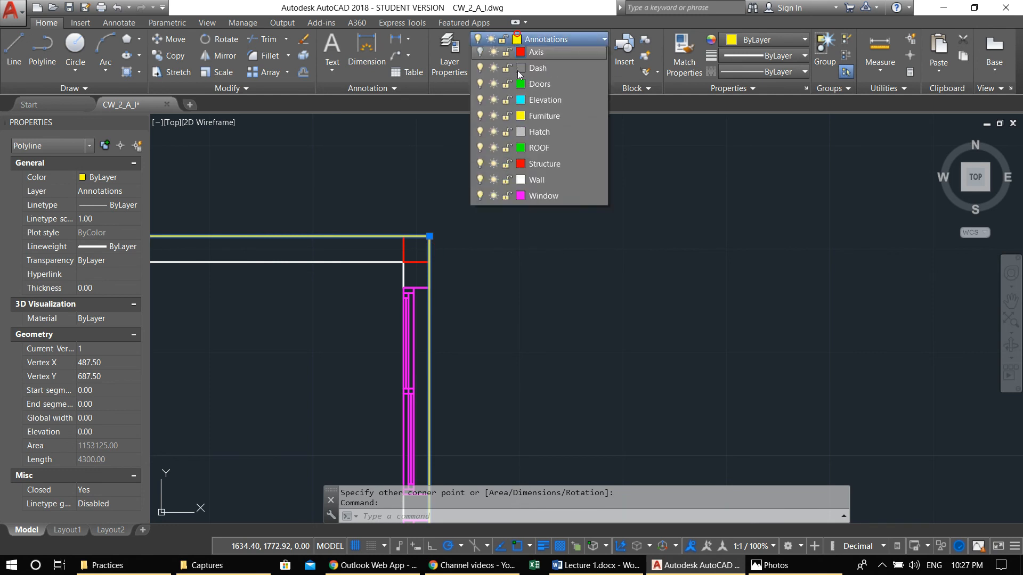
pyautogui.click(537, 182)
pyautogui.press('Escape')
# Step: Offset the roof rectangle outward by 50
pyautogui.moveTo(465, 233); pyautogui.dragTo(527, 217, button='middle')
pyautogui.write('o')
pyautogui.press('Return')
pyautogui.write('50')
pyautogui.press('Return')
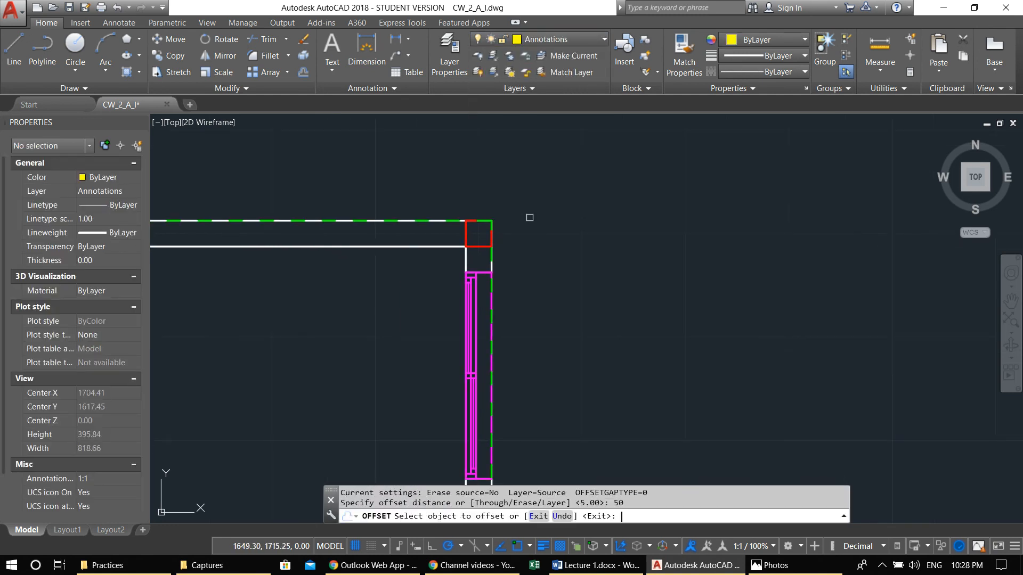
pyautogui.click(462, 220)
pyautogui.click(479, 159)
pyautogui.press('Escape')
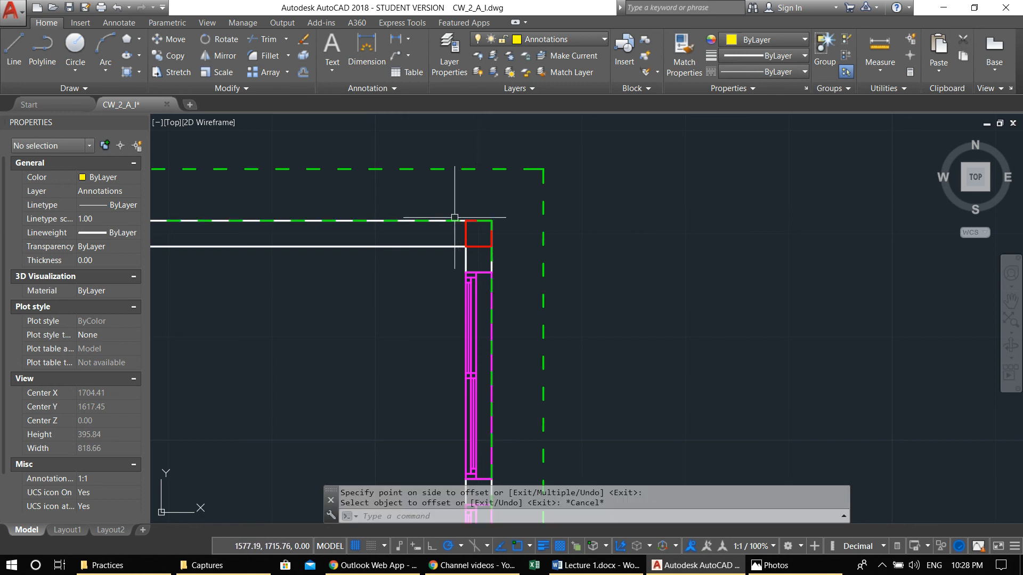
# Step: Erase the original roof rectangle along the building's outer wall faces
pyautogui.click(452, 219)
pyautogui.scroll(-3, 452, 219)
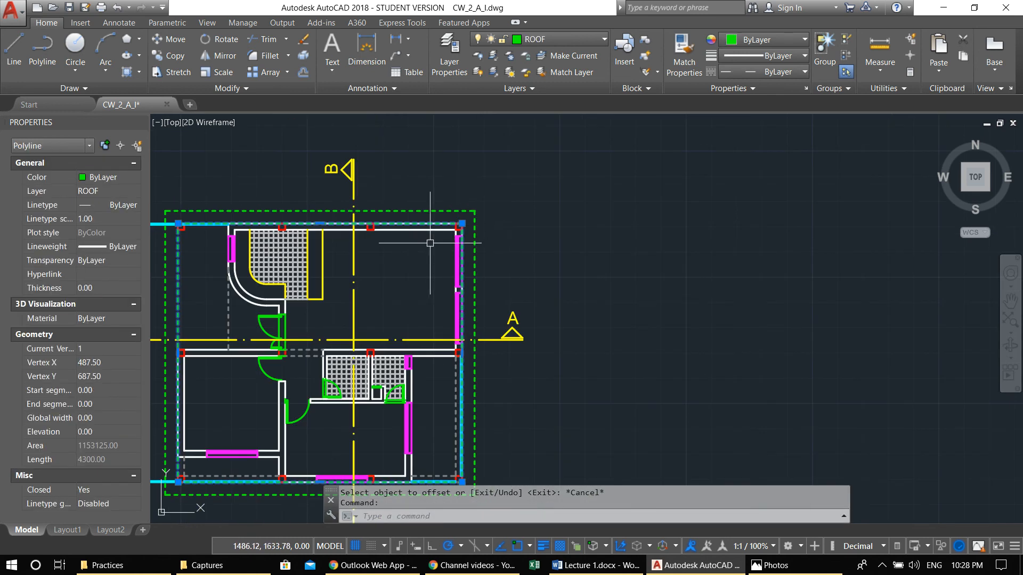
pyautogui.write('E')
pyautogui.press('Return')
pyautogui.moveTo(216, 215); pyautogui.dragTo(392, 171, button='middle')
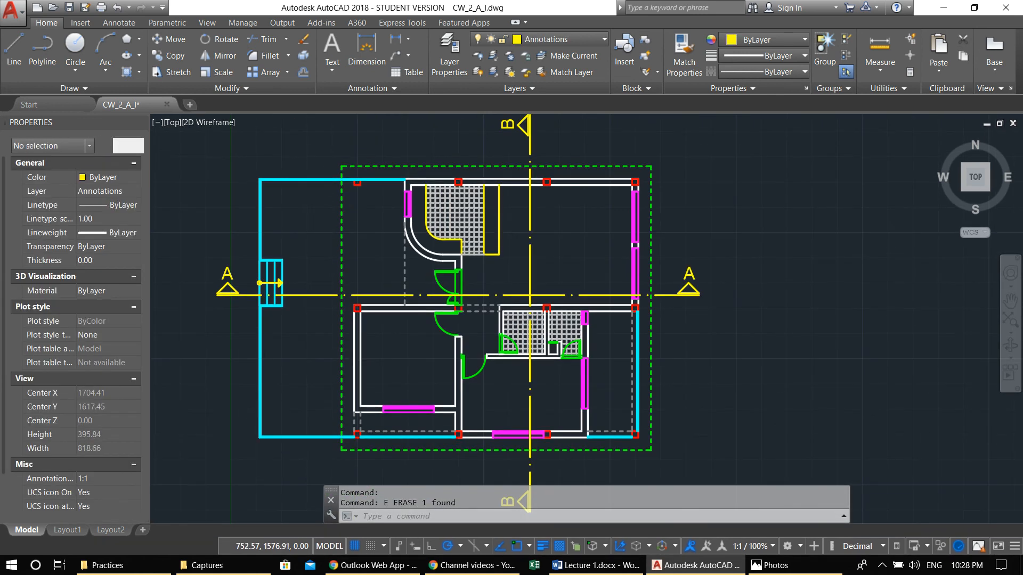
# Step: Set the linetype scale of the dashed roof outline to 4
pyautogui.click(393, 168)
pyautogui.click(95, 219)
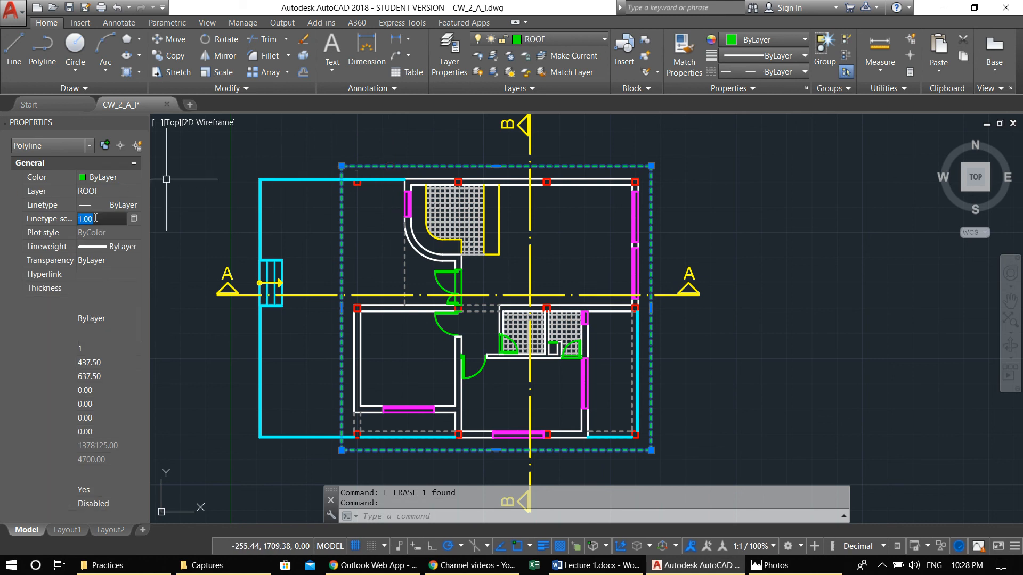
pyautogui.press('Return')
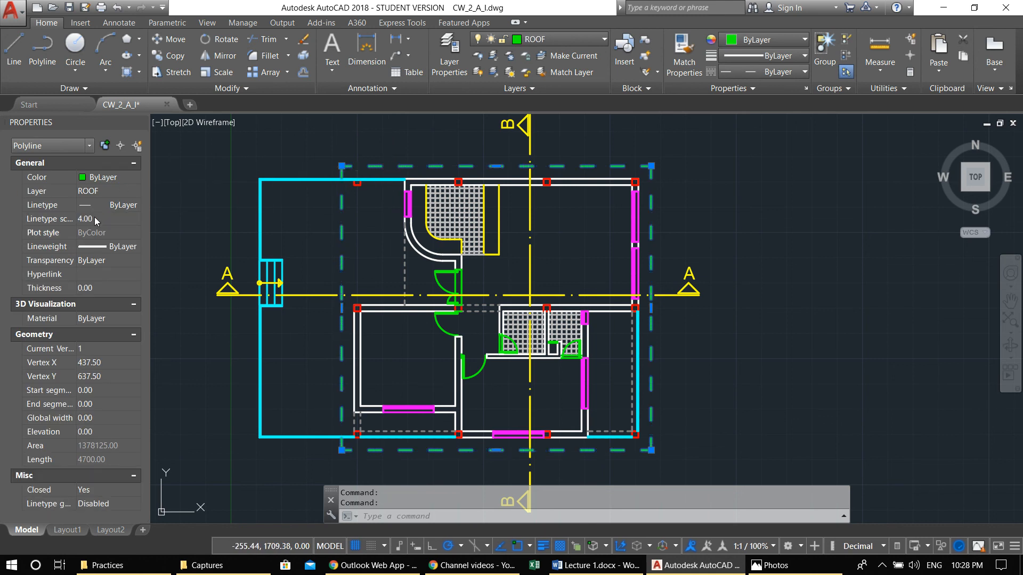
pyautogui.press('Escape')
pyautogui.press('Escape')
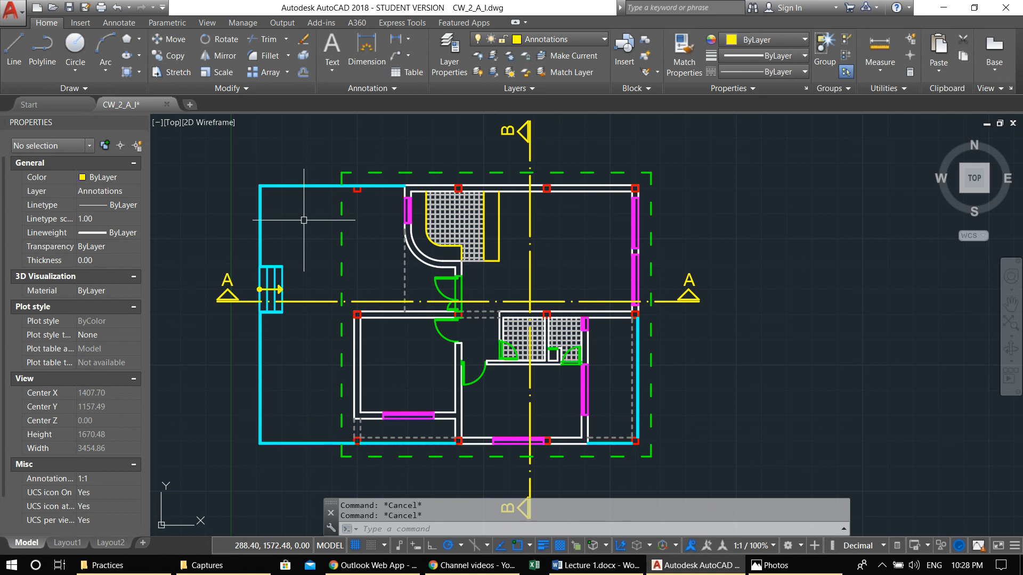
# Step: Draw a square about 46 units wide in the open terrace above the entrance steps
pyautogui.scroll(4, 304, 220)
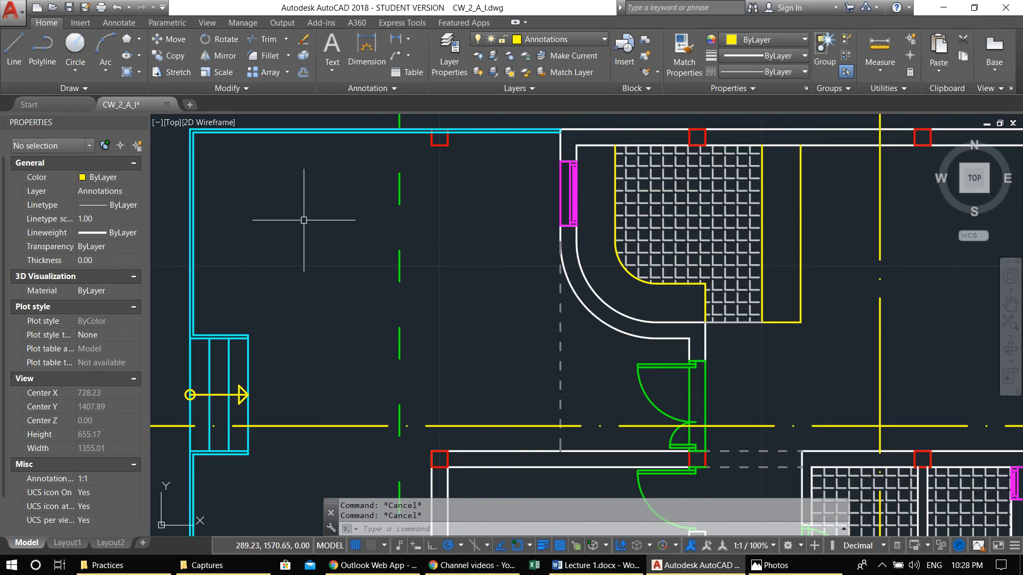
pyautogui.write('rec')
pyautogui.press('Return')
pyautogui.click(289, 198)
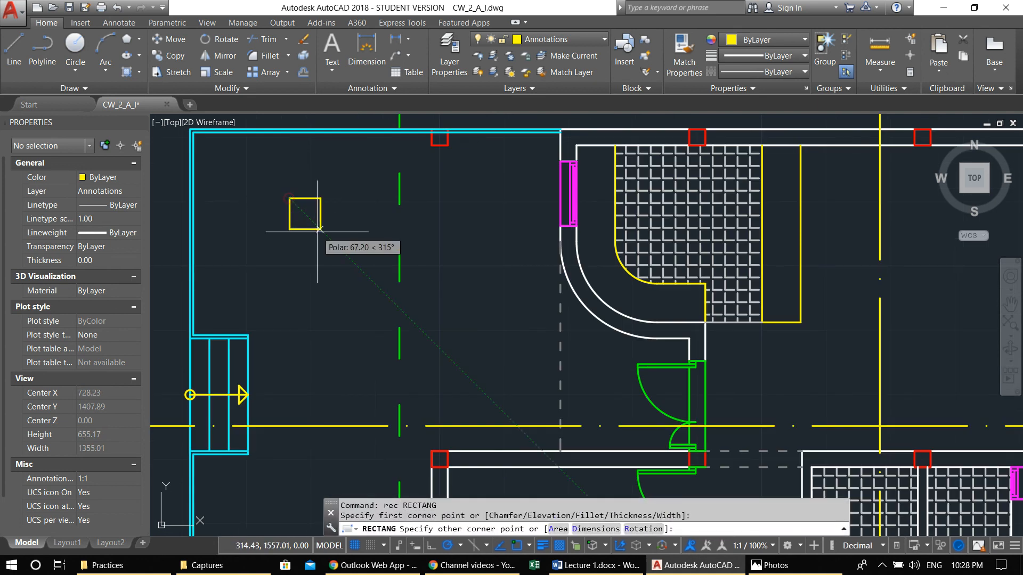
pyautogui.click(320, 229)
# Step: Assign the small terrace square to the Furniture layer
pyautogui.click(245, 176)
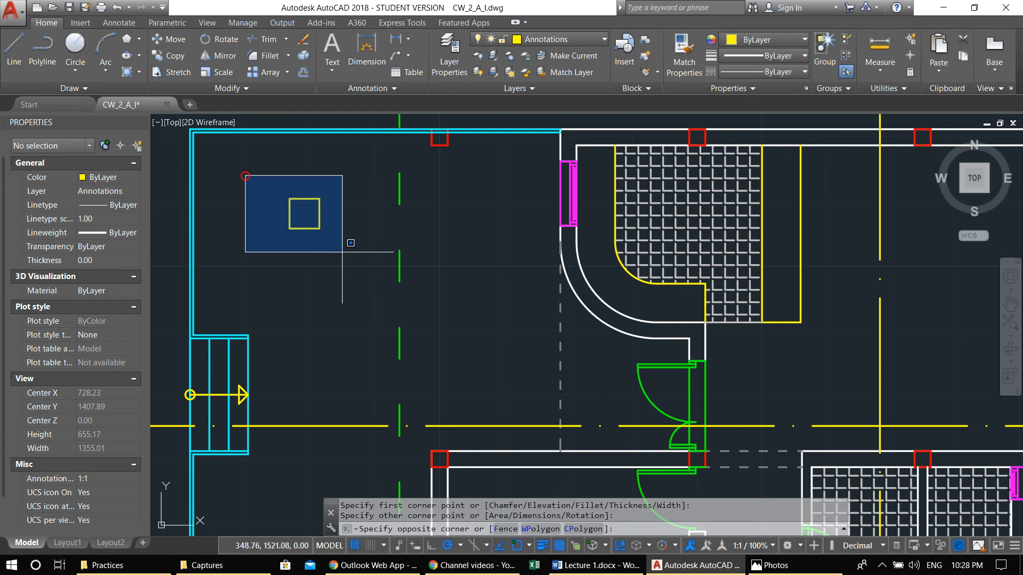
pyautogui.click(350, 243)
pyautogui.click(539, 39)
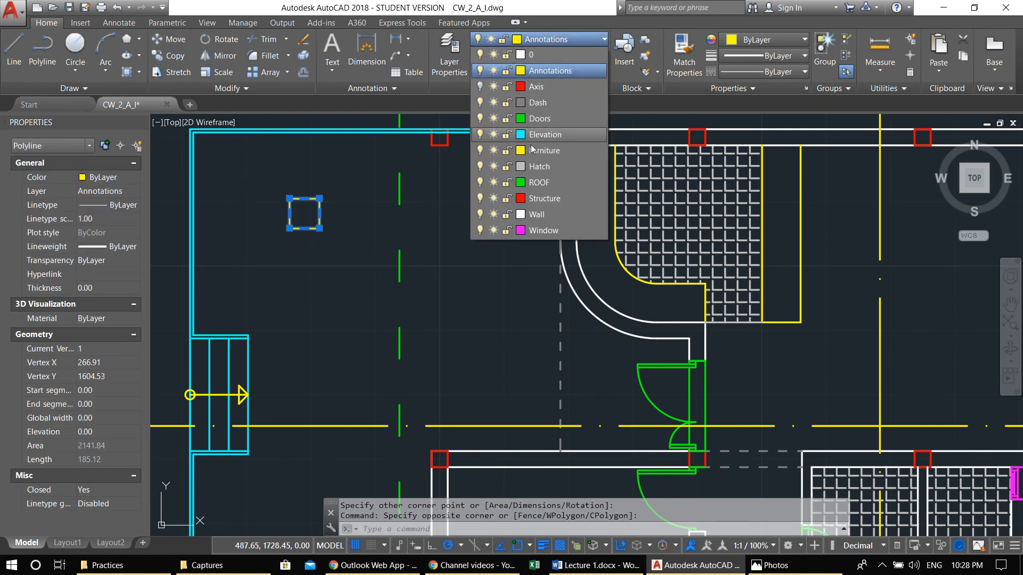
pyautogui.click(533, 150)
pyautogui.press('Escape')
pyautogui.press('Escape')
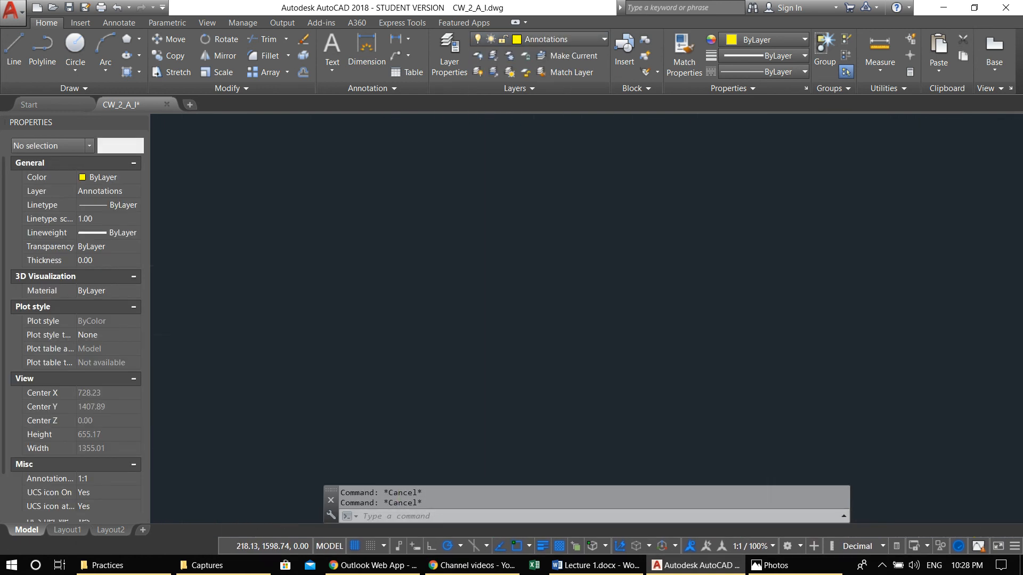
# Step: Draw a circle with a radius of about 80 units centered on the small terrace square
pyautogui.scroll(2, 354, 279)
pyautogui.write('c')
pyautogui.press('Return')
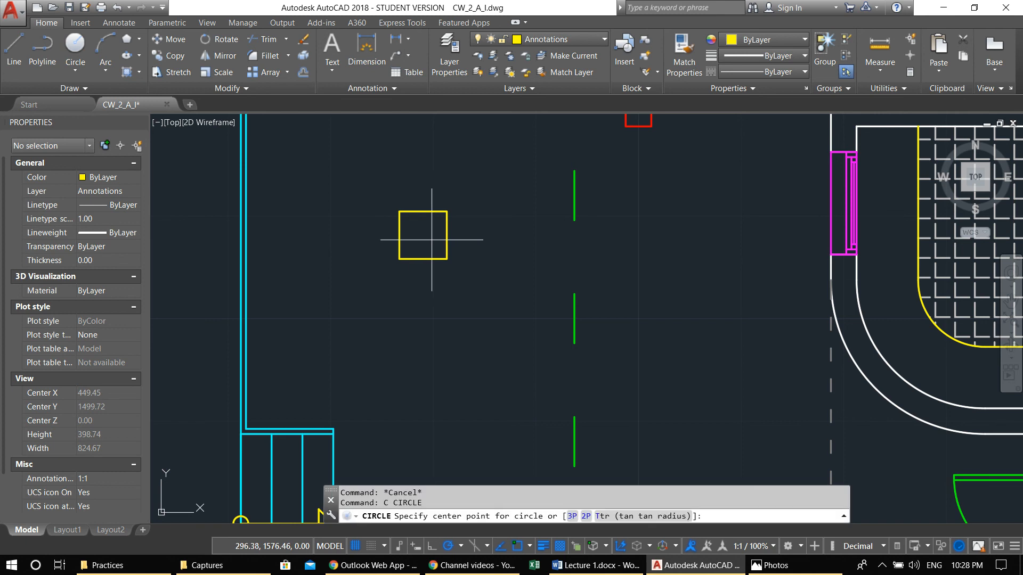
pyautogui.click(422, 230)
pyautogui.scroll(-4, 422, 230)
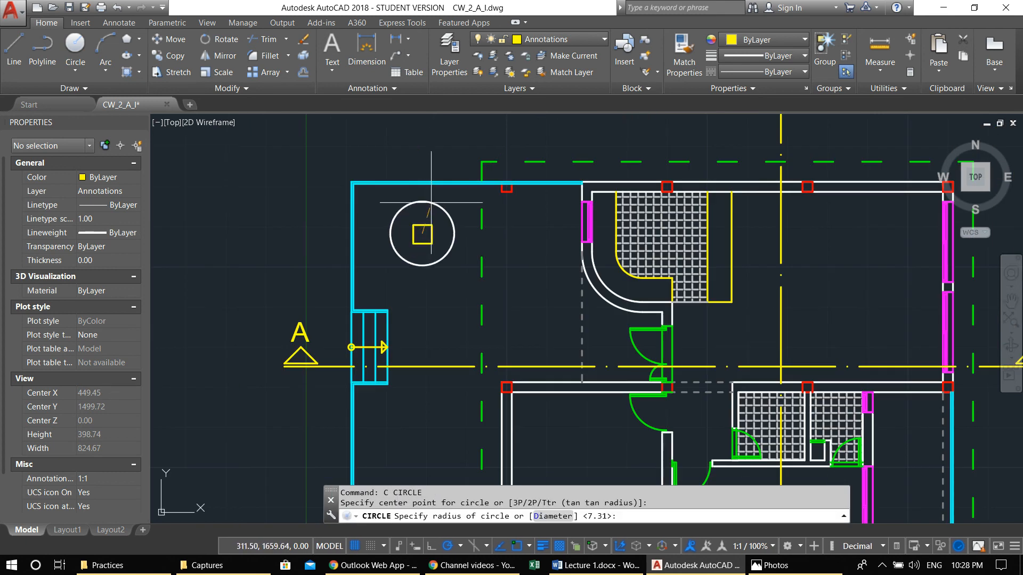
pyautogui.click(429, 204)
# Step: Draw eight lines radiating in different directions from the circle's center, most of them past its edge, as a tree symbol
pyautogui.scroll(2, 422, 236)
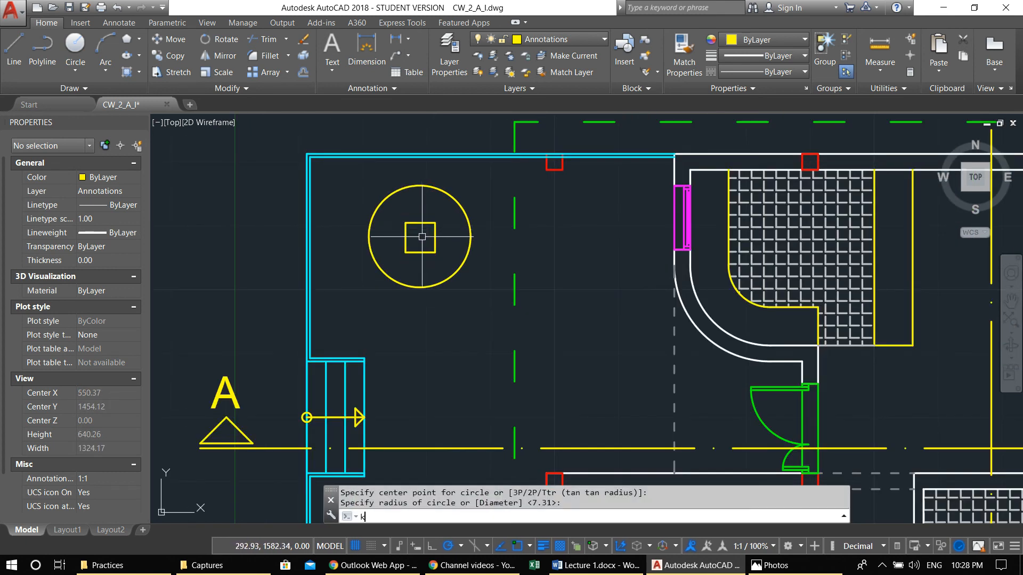
pyautogui.press('Escape')
pyautogui.write('l')
pyautogui.press('Return')
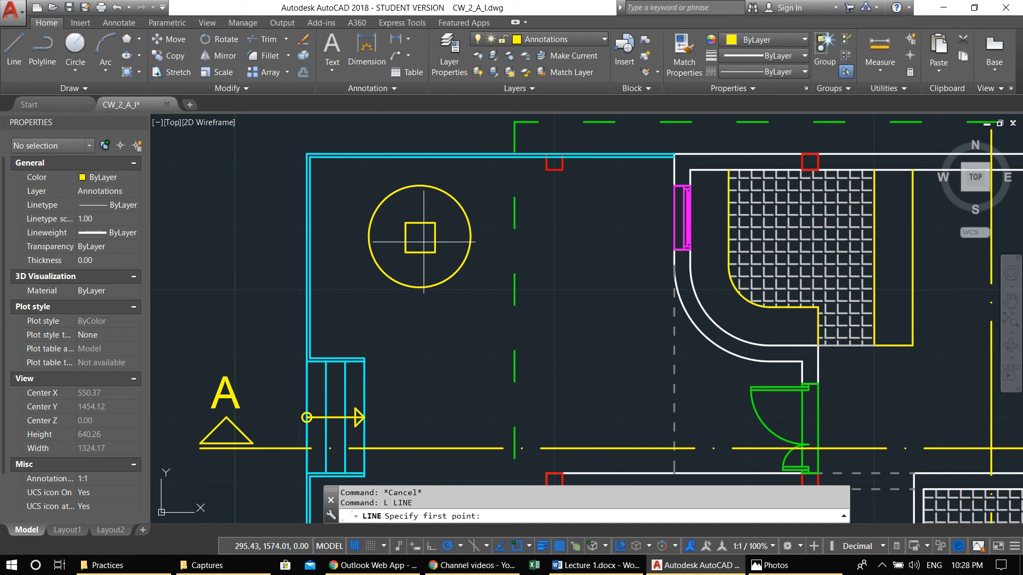
pyautogui.click(419, 236)
pyautogui.click(453, 180)
pyautogui.press('Return')
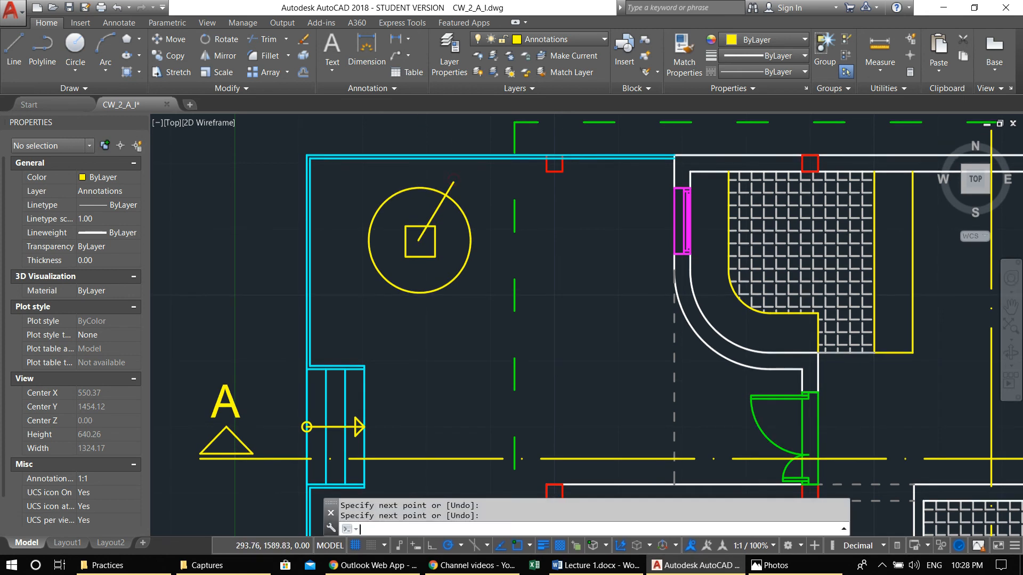
pyautogui.press('Return')
pyautogui.press('Escape')
pyautogui.press('Return')
pyautogui.click(420, 243)
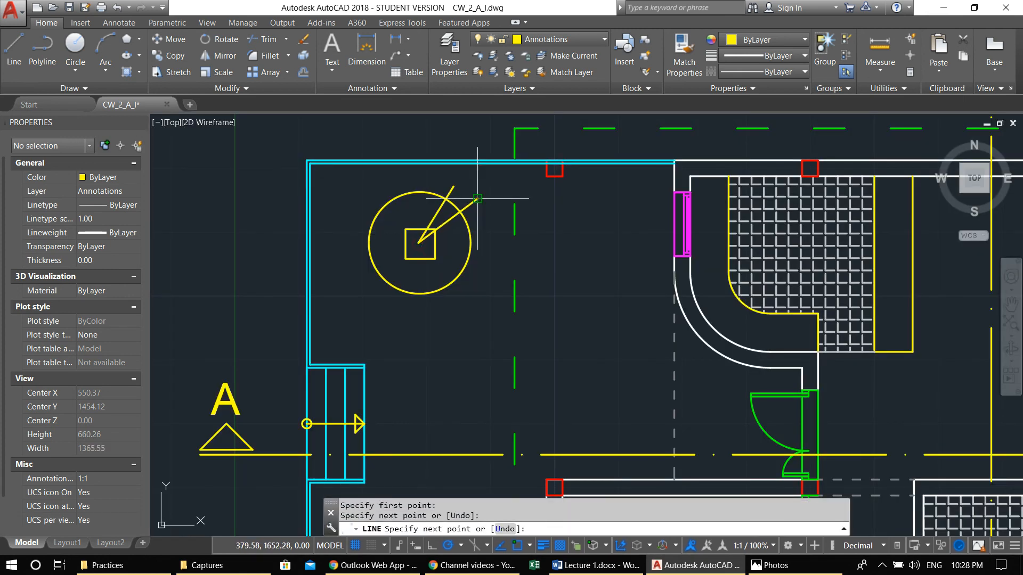
pyautogui.click(477, 198)
pyautogui.press('Return')
pyautogui.press('Return')
pyautogui.click(419, 242)
pyautogui.click(468, 291)
pyautogui.press('Return')
pyautogui.press('Return')
pyautogui.click(419, 239)
pyautogui.click(452, 299)
pyautogui.press('Return')
pyautogui.press('Return')
pyautogui.click(419, 242)
pyautogui.click(369, 244)
pyautogui.press('Return')
pyautogui.press('Return')
pyautogui.click(419, 243)
pyautogui.click(343, 263)
pyautogui.press('Return')
pyautogui.press('Return')
pyautogui.click(418, 243)
pyautogui.click(400, 180)
pyautogui.press('Return')
pyautogui.press('Return')
pyautogui.click(419, 243)
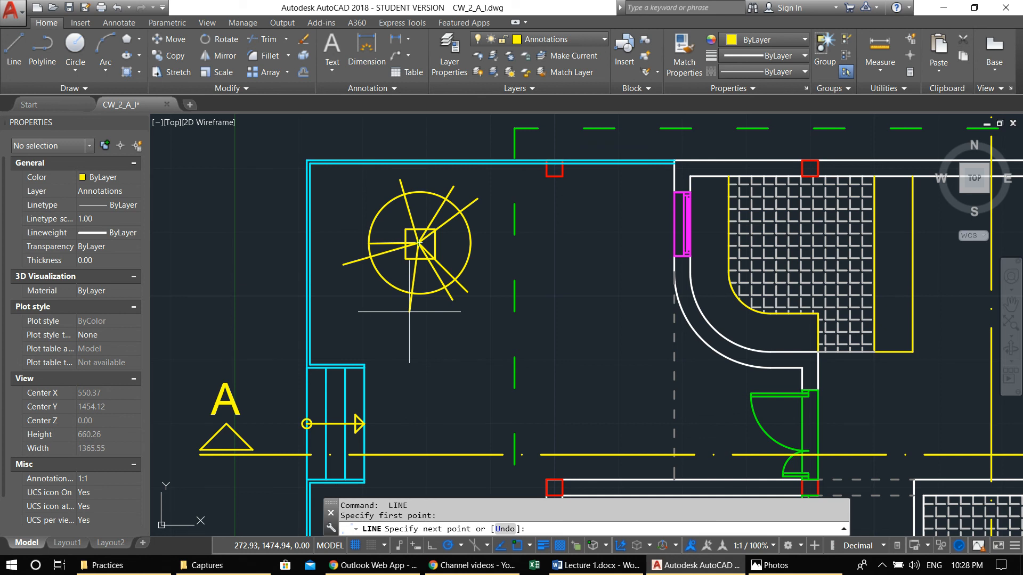
pyautogui.click(326, 293)
pyautogui.press('Return')
# Step: Turn on the Axis layer
pyautogui.scroll(-2, 406, 317)
pyautogui.scroll(-2, 434, 332)
pyautogui.moveTo(514, 354); pyautogui.dragTo(452, 278, button='middle')
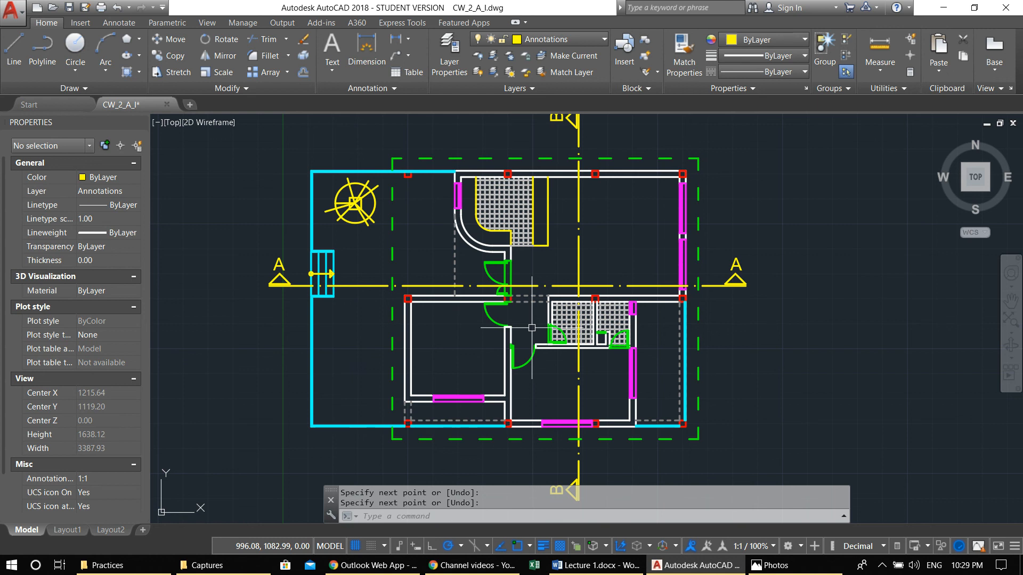
pyautogui.click(552, 35)
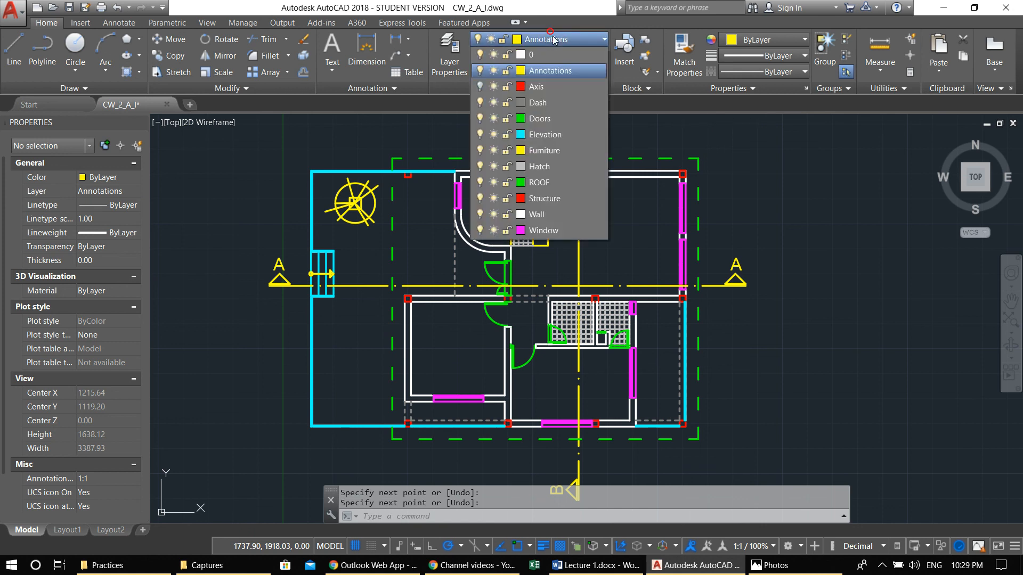
pyautogui.click(480, 87)
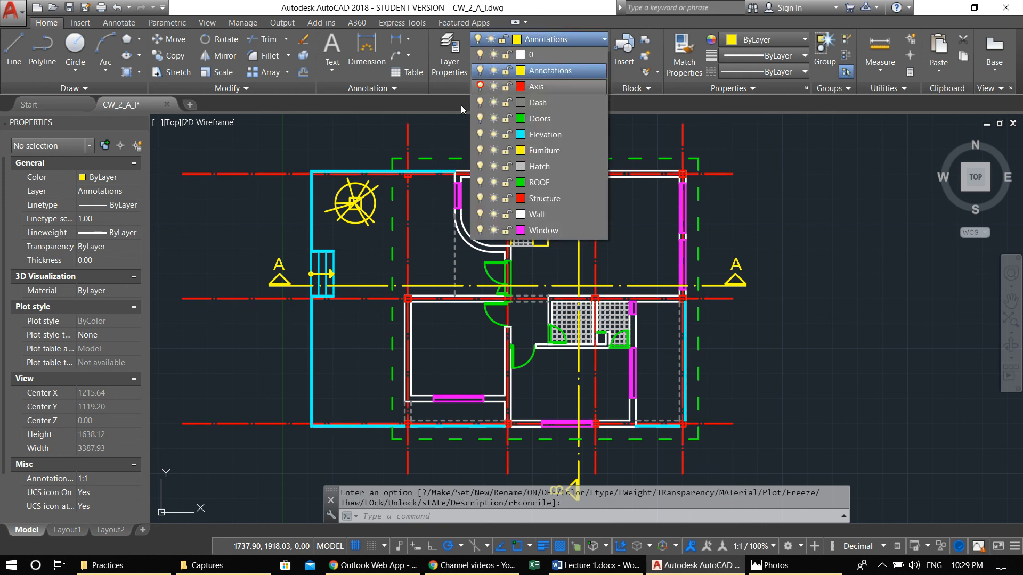
pyautogui.click(390, 141)
# Step: Turn on grid snap and draw a vertical line from -100, 1800 downward, outside the plan's west side
pyautogui.scroll(-3, 351, 173)
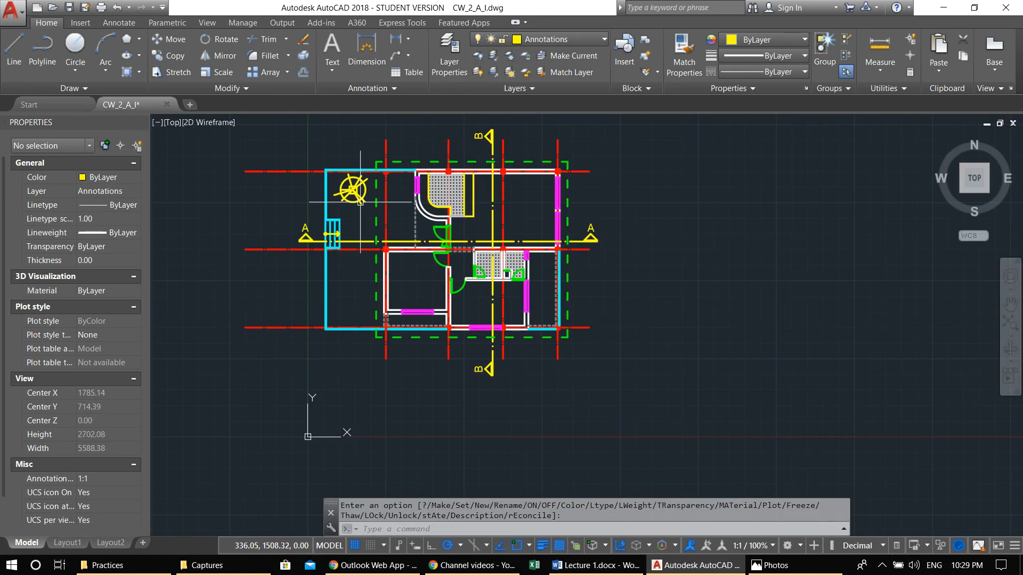
pyautogui.moveTo(361, 201); pyautogui.dragTo(383, 208, button='middle')
pyautogui.write('l')
pyautogui.press('Return')
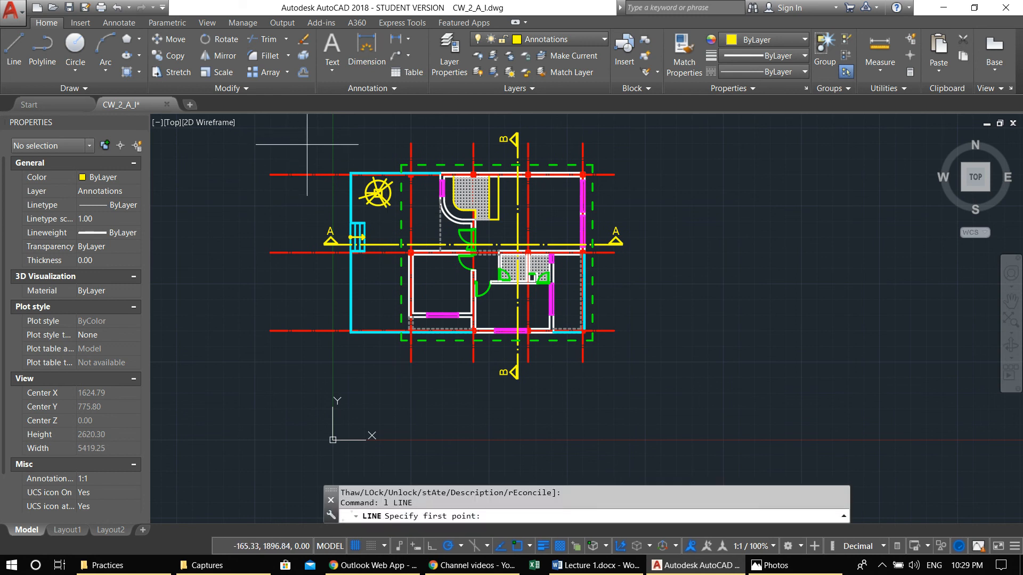
pyautogui.press('F9')
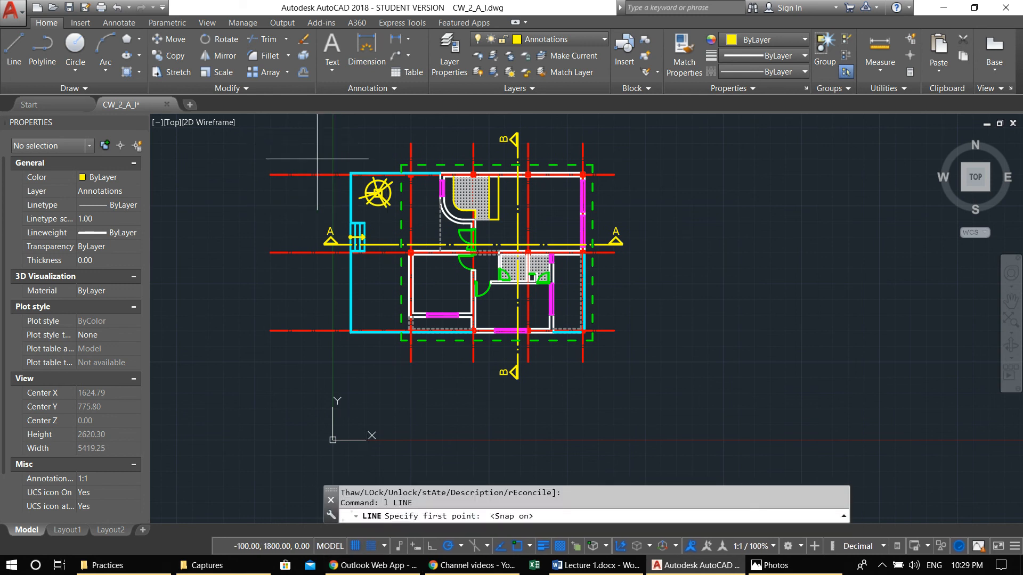
pyautogui.click(317, 159)
pyautogui.click(317, 393)
pyautogui.press('Return')
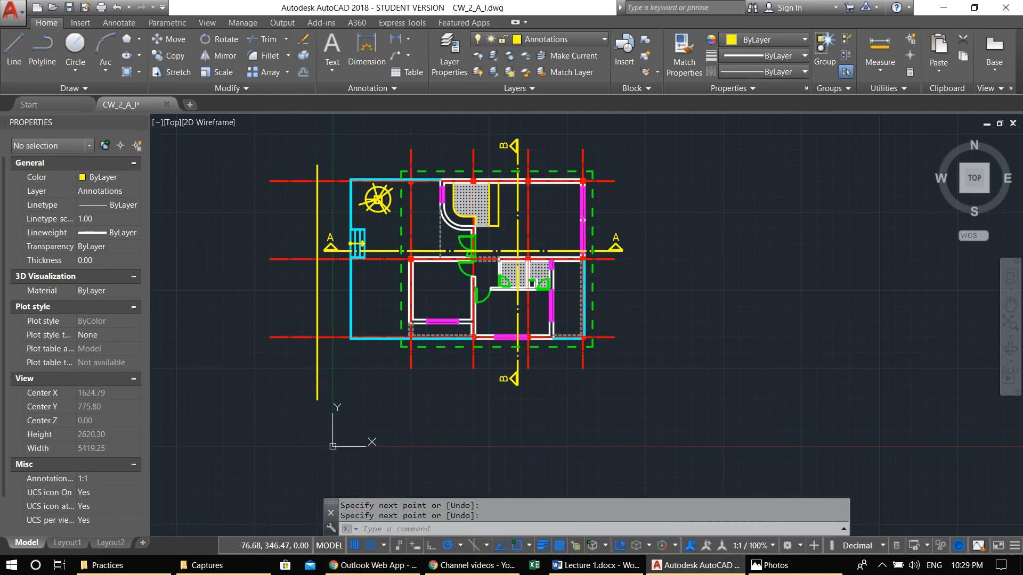
# Step: Try the Trim command on the vertical line west of the plan, and erase that line
pyautogui.write('tr')
pyautogui.press('Return')
pyautogui.click(317, 347)
pyautogui.press('Return')
pyautogui.click(291, 373)
pyautogui.click(268, 163)
pyautogui.press('Return')
pyautogui.click(323, 411)
pyautogui.click(279, 362)
pyautogui.write('e')
pyautogui.press('Return')
# Step: Draw a circle of radius 100 at the upper end of the westernmost vertical axis
pyautogui.middleClick(244, 230)
pyautogui.middleClick(244, 230)
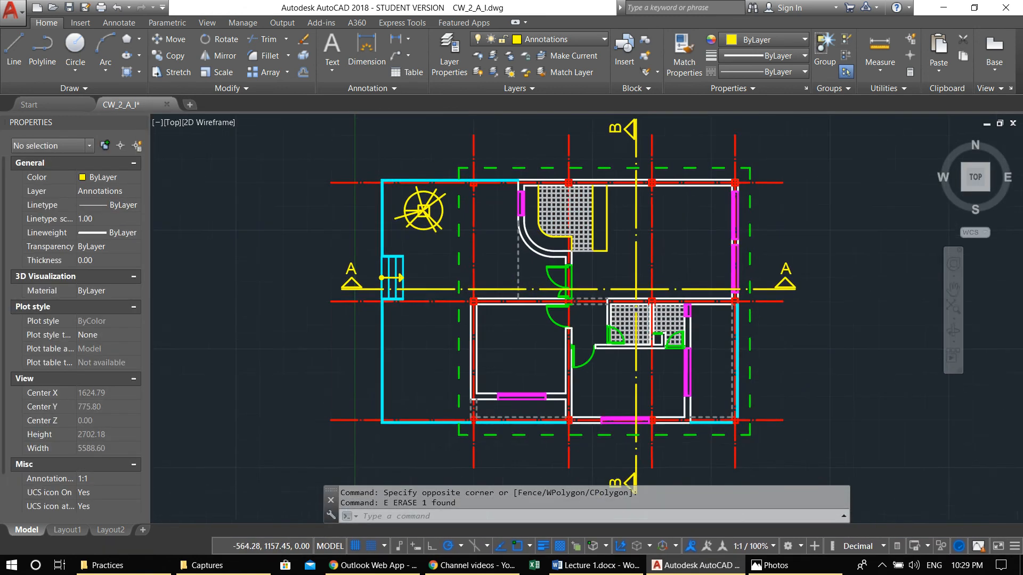
pyautogui.moveTo(510, 183); pyautogui.dragTo(456, 221, button='middle')
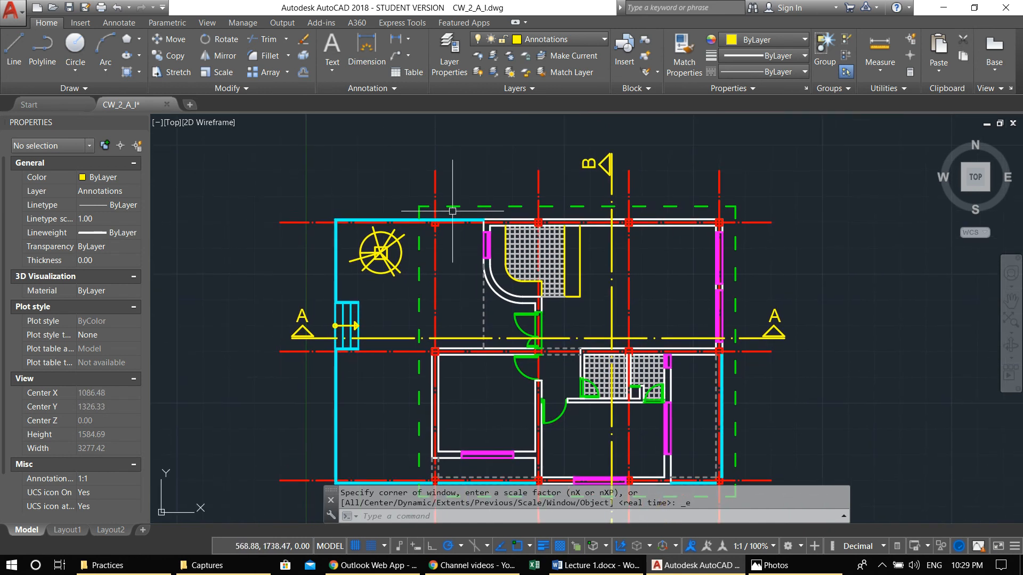
pyautogui.write('c')
pyautogui.press('Return')
pyautogui.click(435, 144)
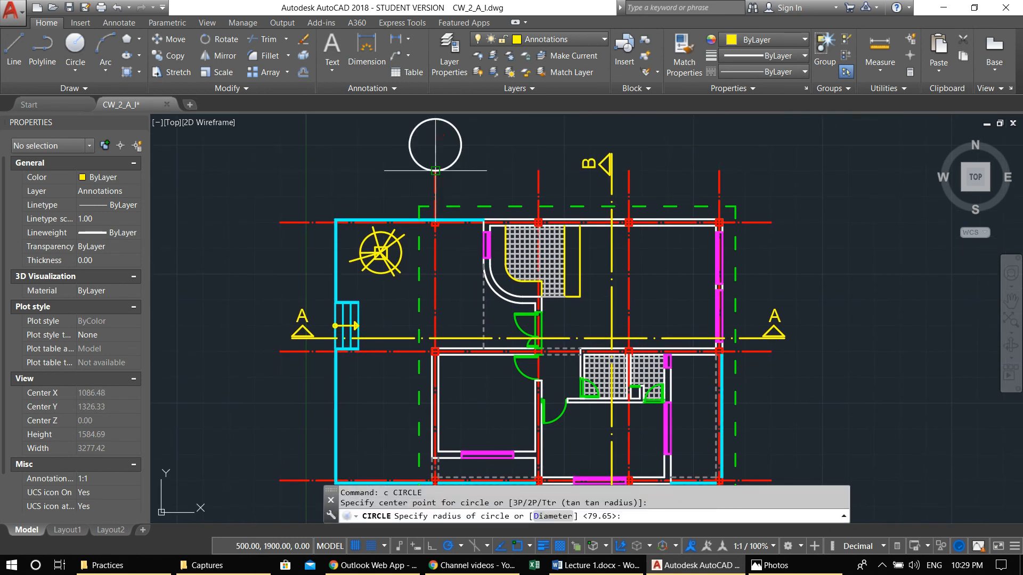
pyautogui.click(456, 173)
pyautogui.click(445, 147)
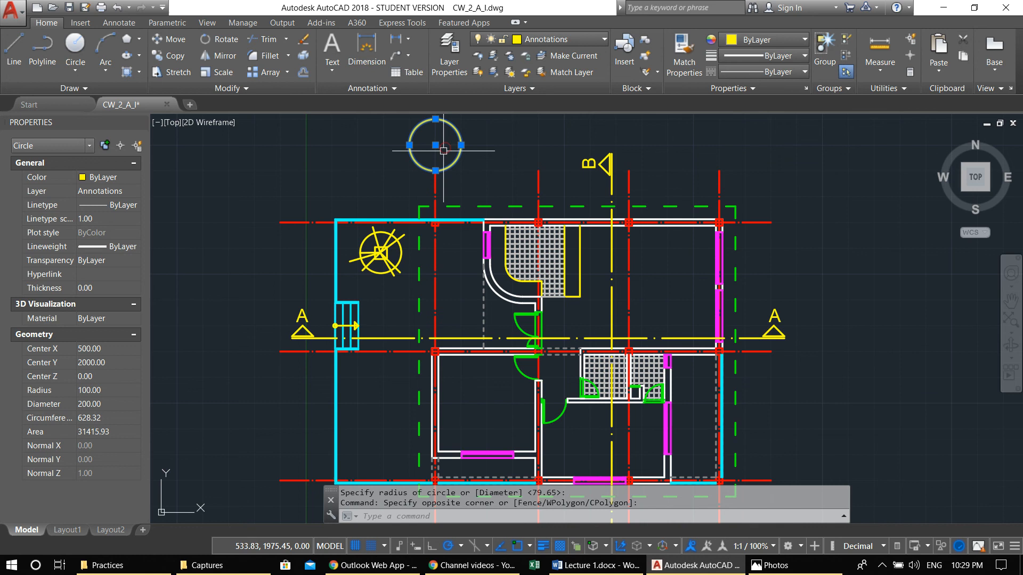
# Step: Erase the circle above the westernmost vertical axis
pyautogui.scroll(-2, 443, 154)
pyautogui.press('Escape')
pyautogui.click(464, 170)
pyautogui.click(449, 142)
pyautogui.write('e')
pyautogui.press('Return')
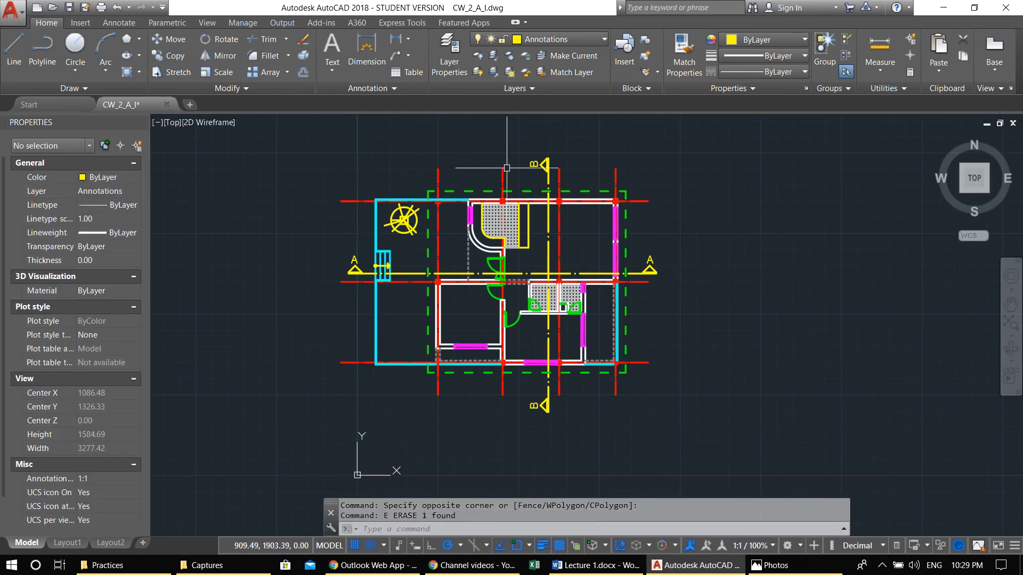
# Step: Add single-line text reading sdfsdf above the plan, with height 100 and rotation 0
pyautogui.scroll(3, 511, 171)
pyautogui.moveTo(432, 175); pyautogui.dragTo(512, 257, button='middle')
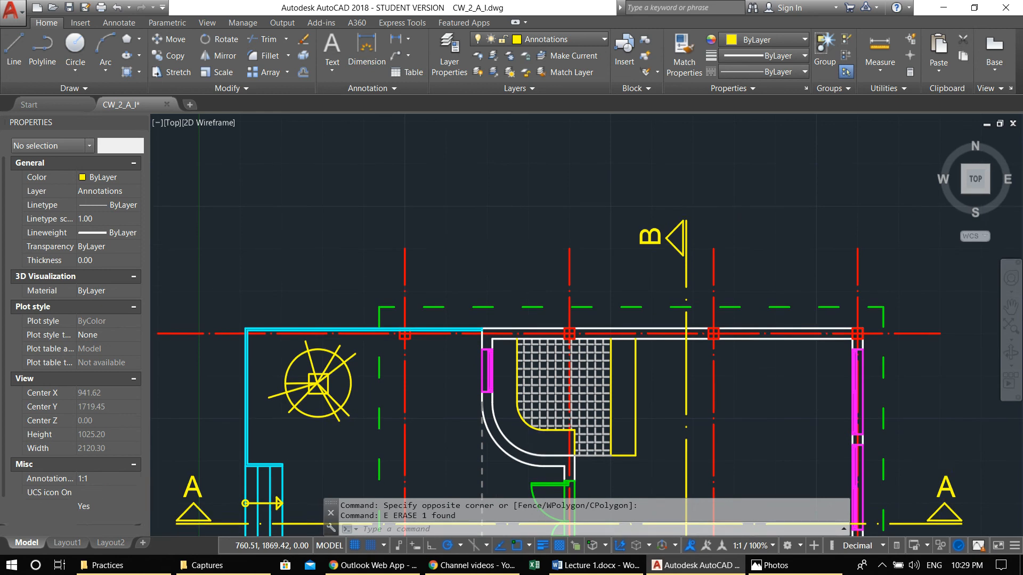
pyautogui.write('dt')
pyautogui.press('Return')
pyautogui.click(446, 169)
pyautogui.press('Return')
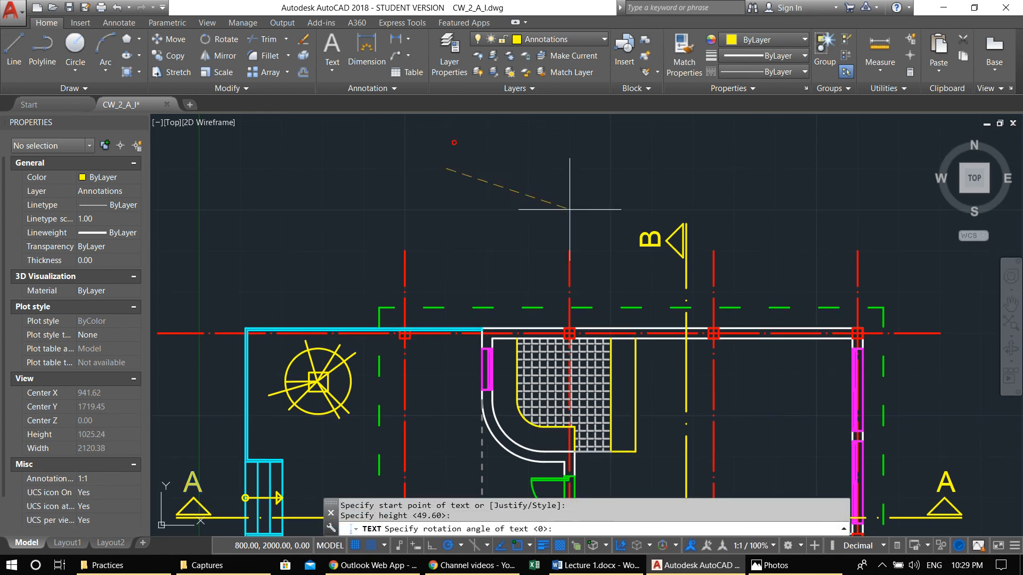
pyautogui.press('Return')
pyautogui.write('sdfsdf')
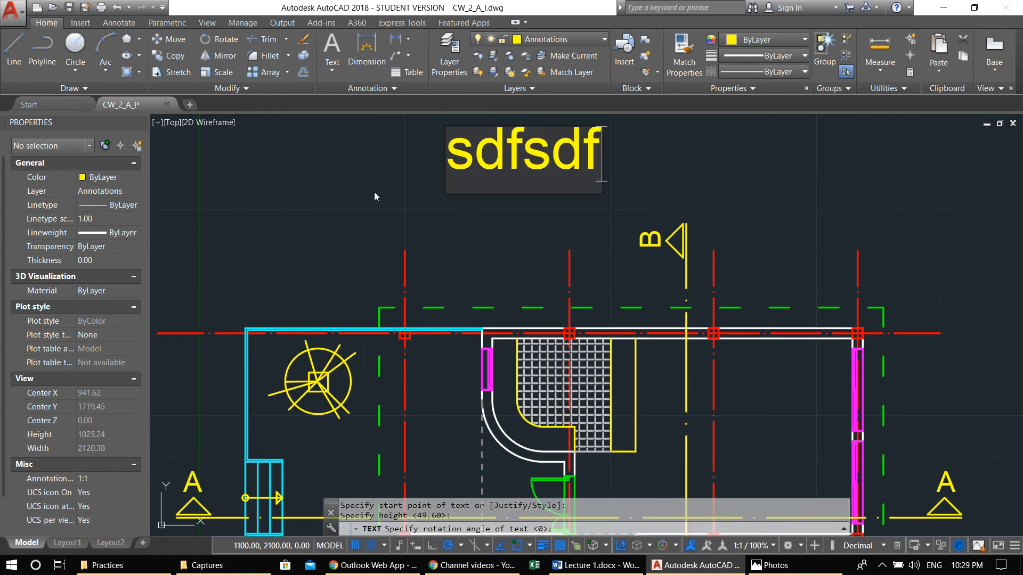
# Step: Finish the text entry and erase the sdfsdf text above the plan
pyautogui.scroll(-2, 426, 189)
pyautogui.press('Return')
pyautogui.press('Return')
pyautogui.click(506, 171)
pyautogui.write('e')
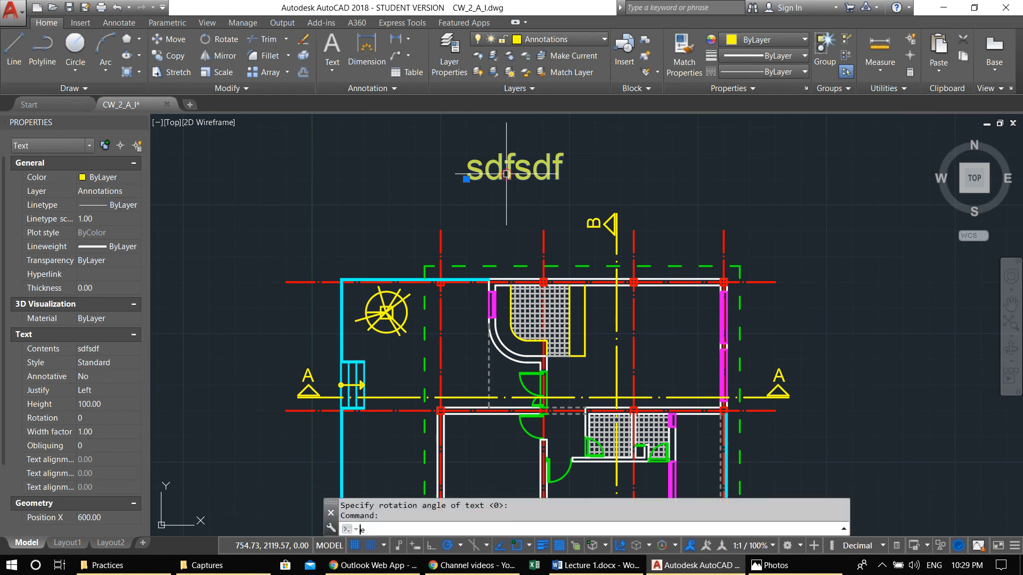
pyautogui.press('Return')
pyautogui.scroll(-2, 502, 200)
pyautogui.moveTo(531, 235); pyautogui.dragTo(485, 184, button='middle')
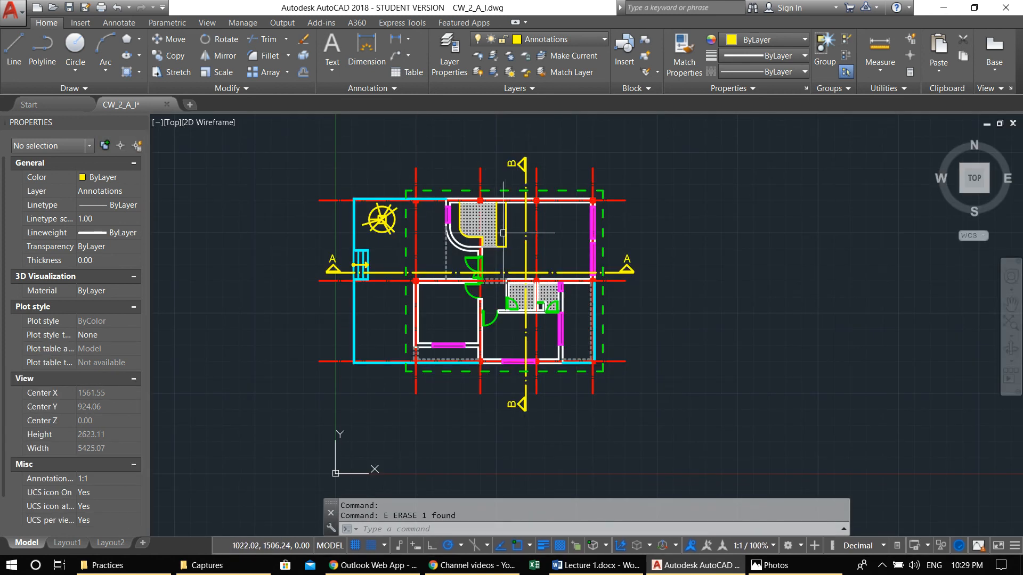
pyautogui.scroll(2, 450, 335)
pyautogui.scroll(2, 450, 335)
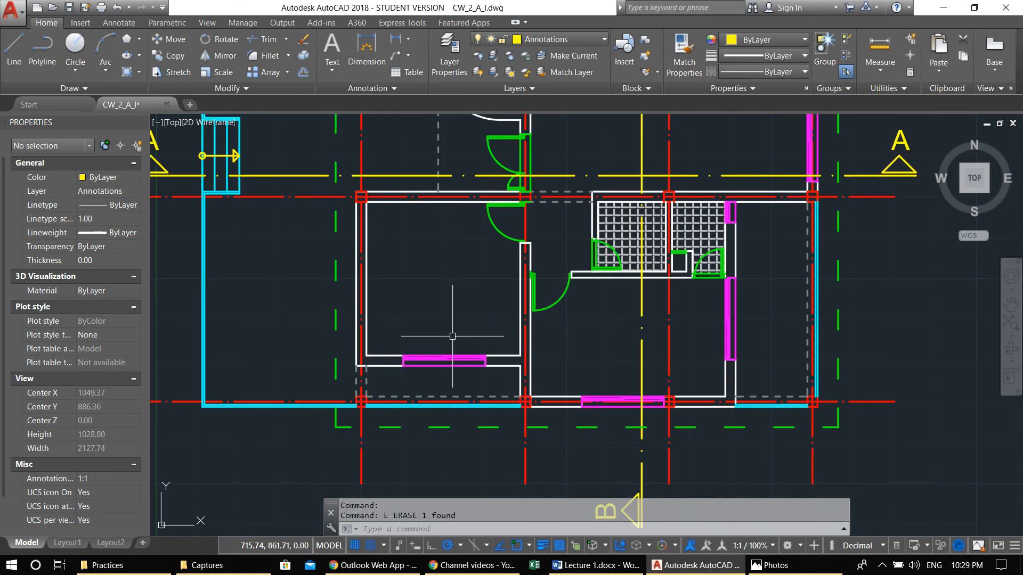
pyautogui.click(882, 565)
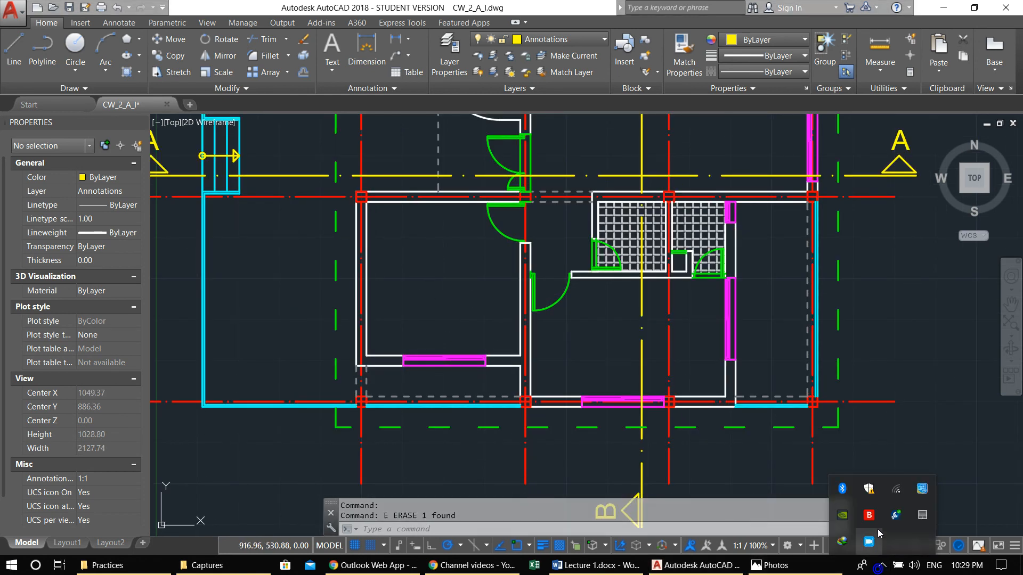